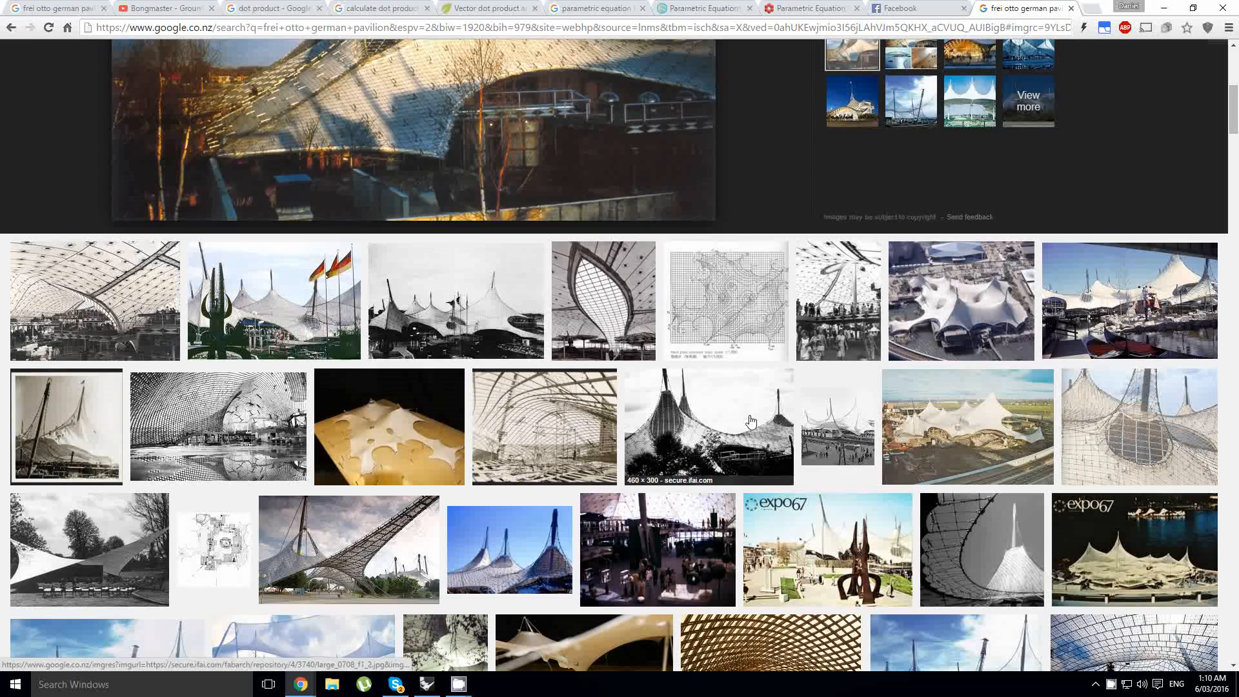
- Switch to Rhino and run the Kangaroo simulation in the existing Frei Otto definition
key("alt+Tab")
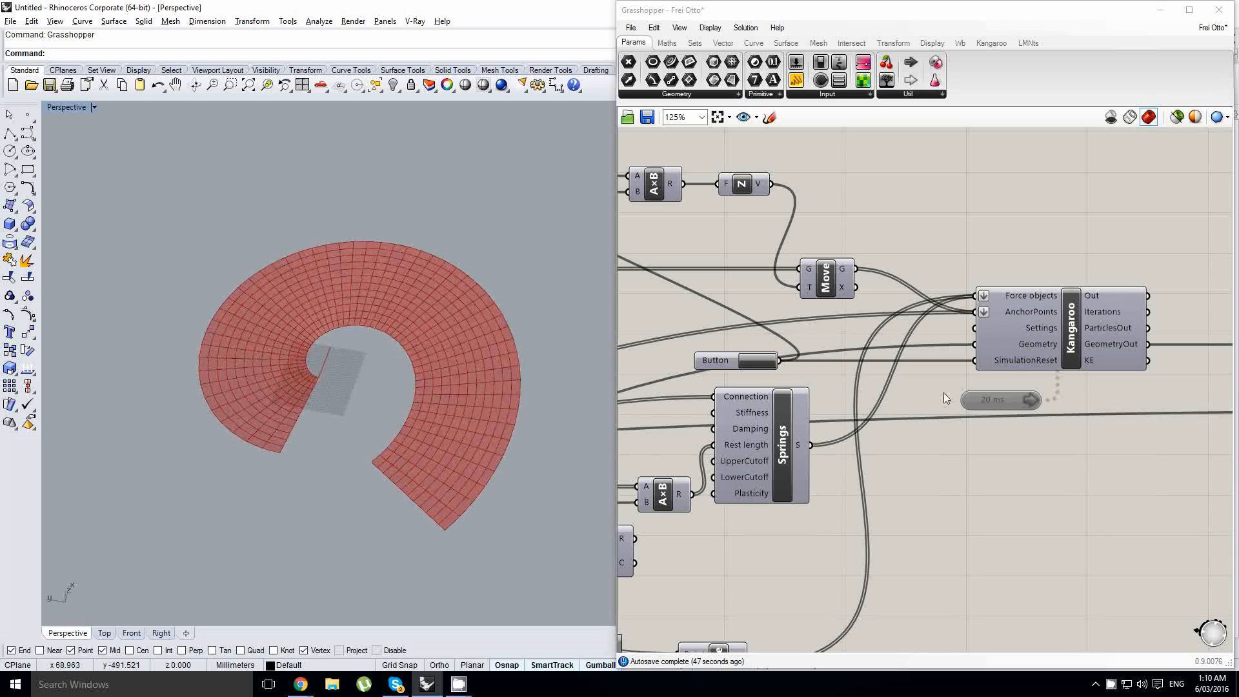
double_click(1010, 400)
scroll(1041, 312, "down", 5)
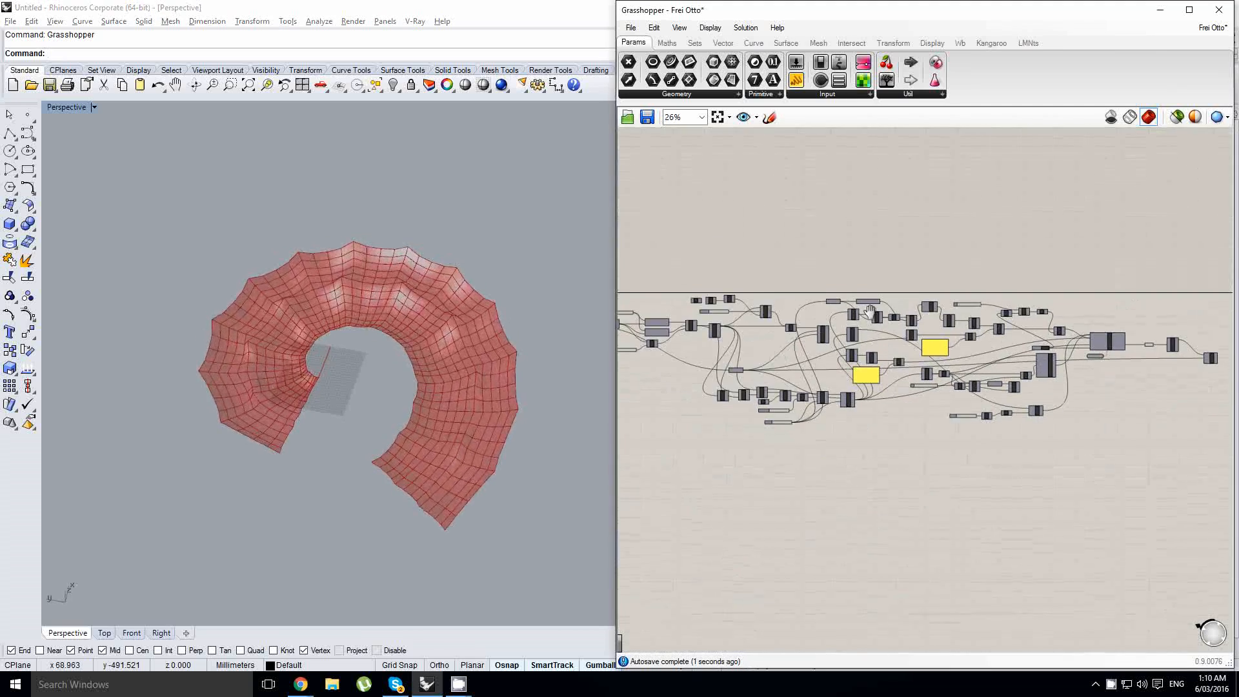
scroll(971, 305, "up", 5)
left_click_drag(960, 292, 1062, 300)
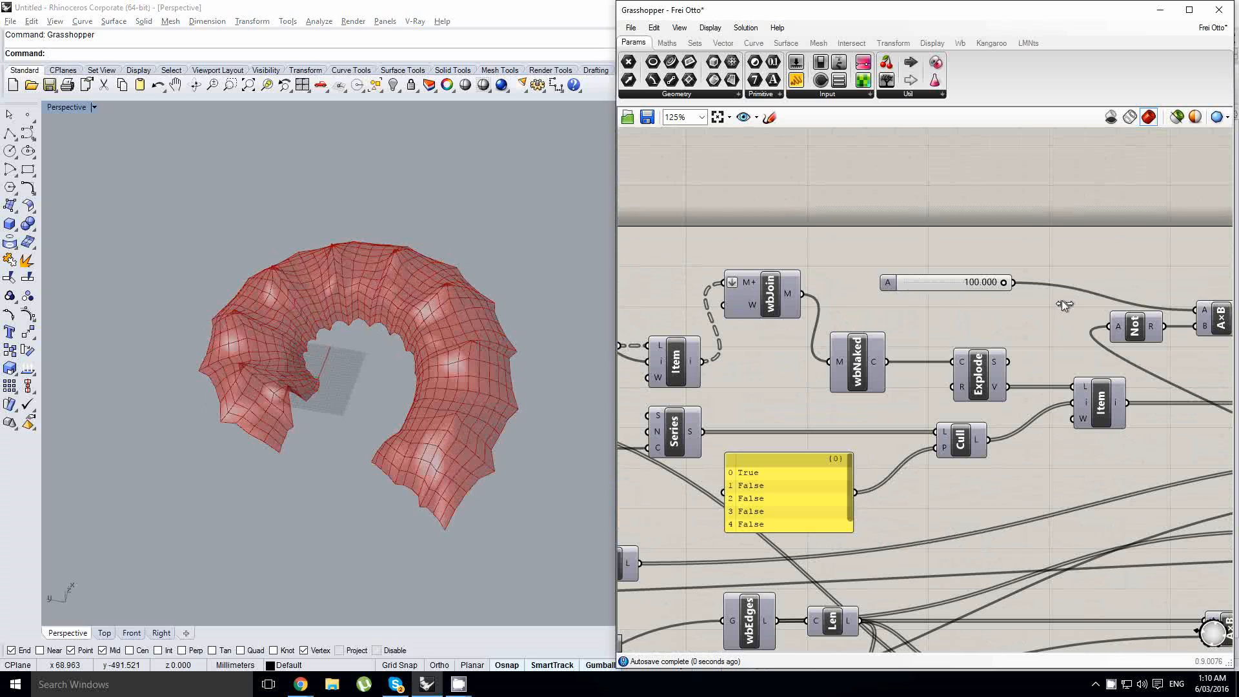
right_click(858, 245)
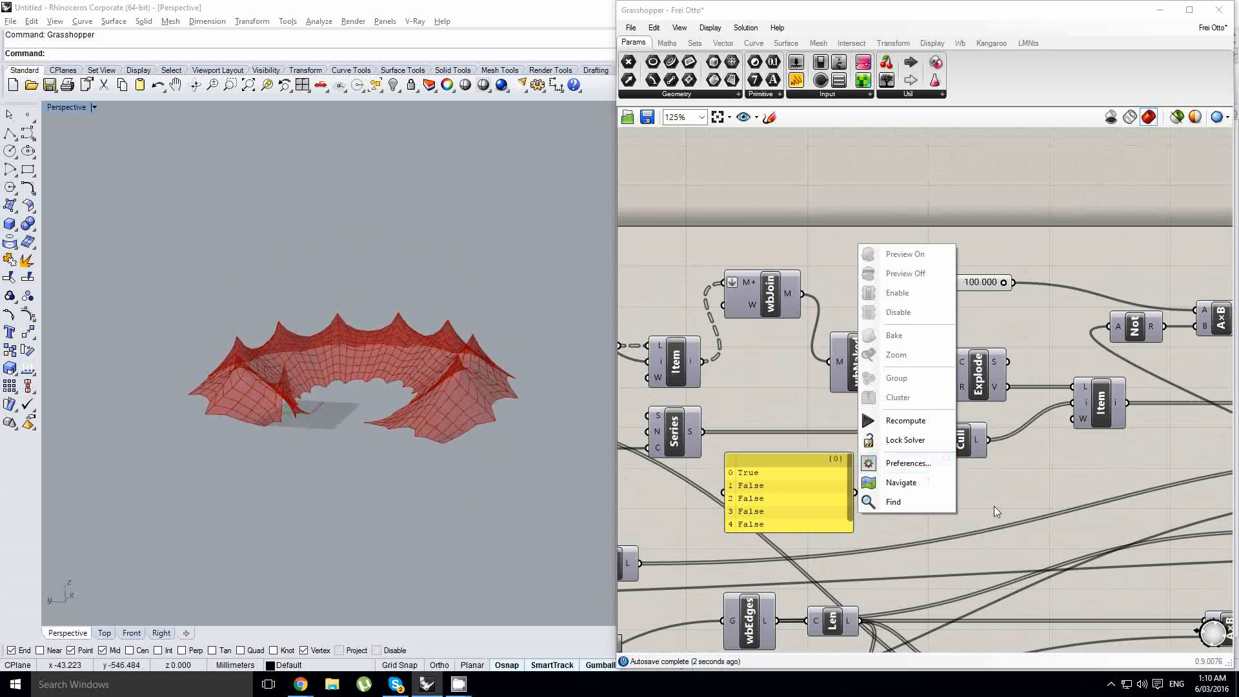
right_click_drag(994, 506, 1142, 257)
left_click(942, 441)
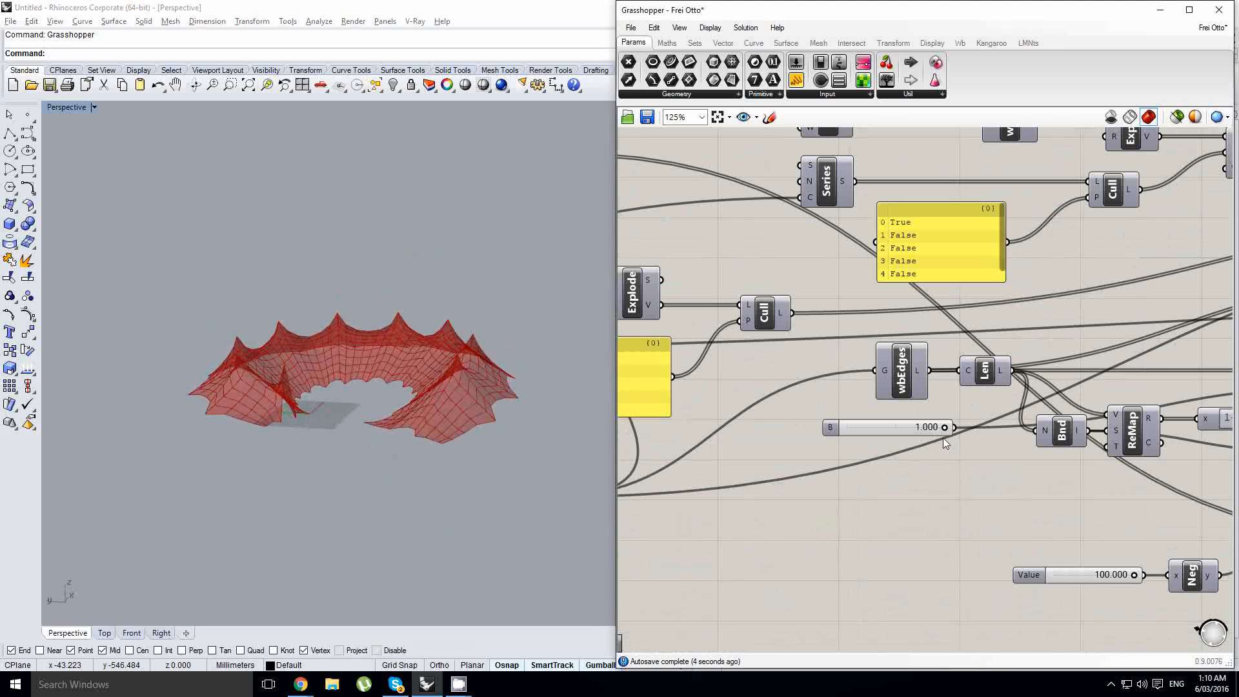
- Vary a slider value and orbit the viewport to inspect the resulting membrane form
left_click_drag(944, 427, 841, 427)
mouse_move(342, 419)
right_mouse_down()
mouse_move(349, 380)
mouse_move(338, 433)
right_mouse_up()
scroll(339, 434, "up", 2)
scroll(1011, 333, "down", 5)
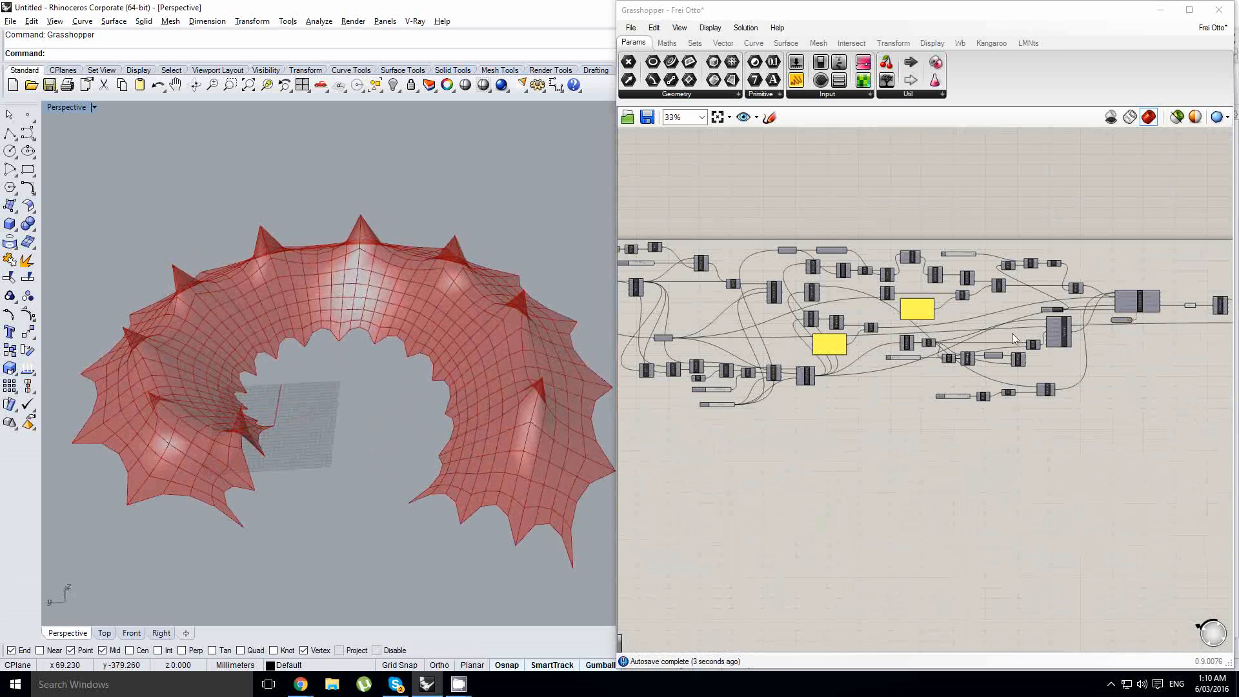
right_click(957, 322)
left_click(1140, 325)
scroll(1140, 325, "up", 4)
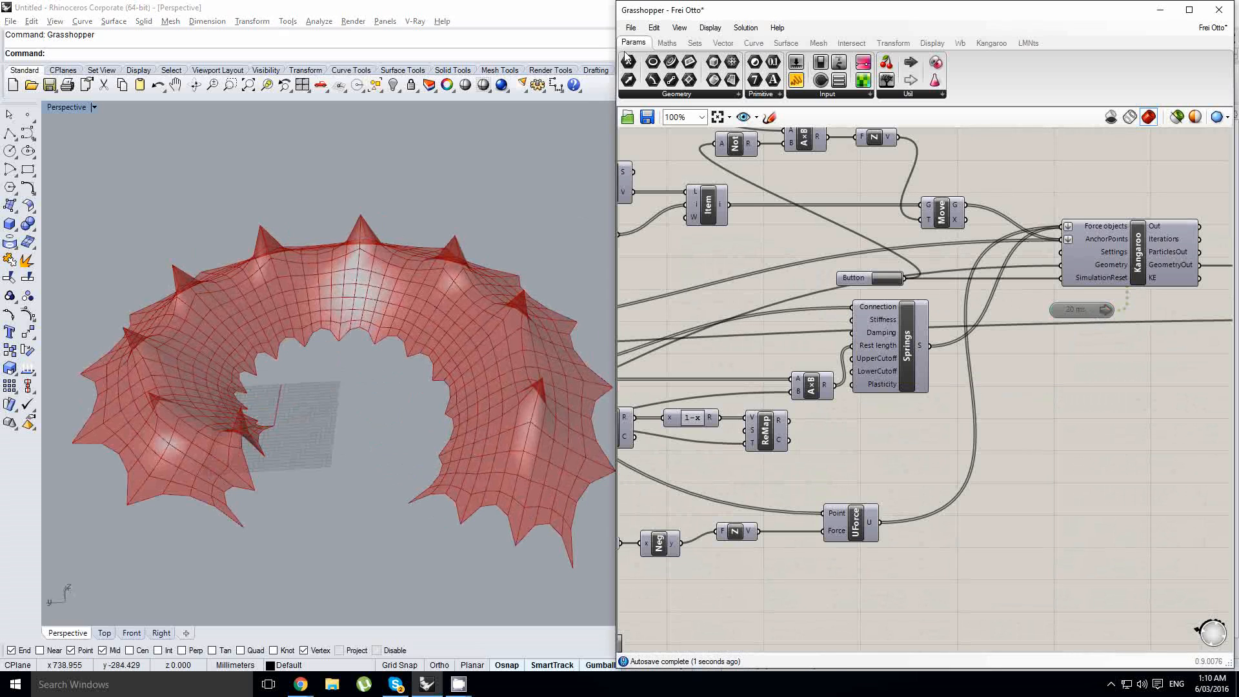
- Start a new, empty Grasshopper document
left_click(631, 30)
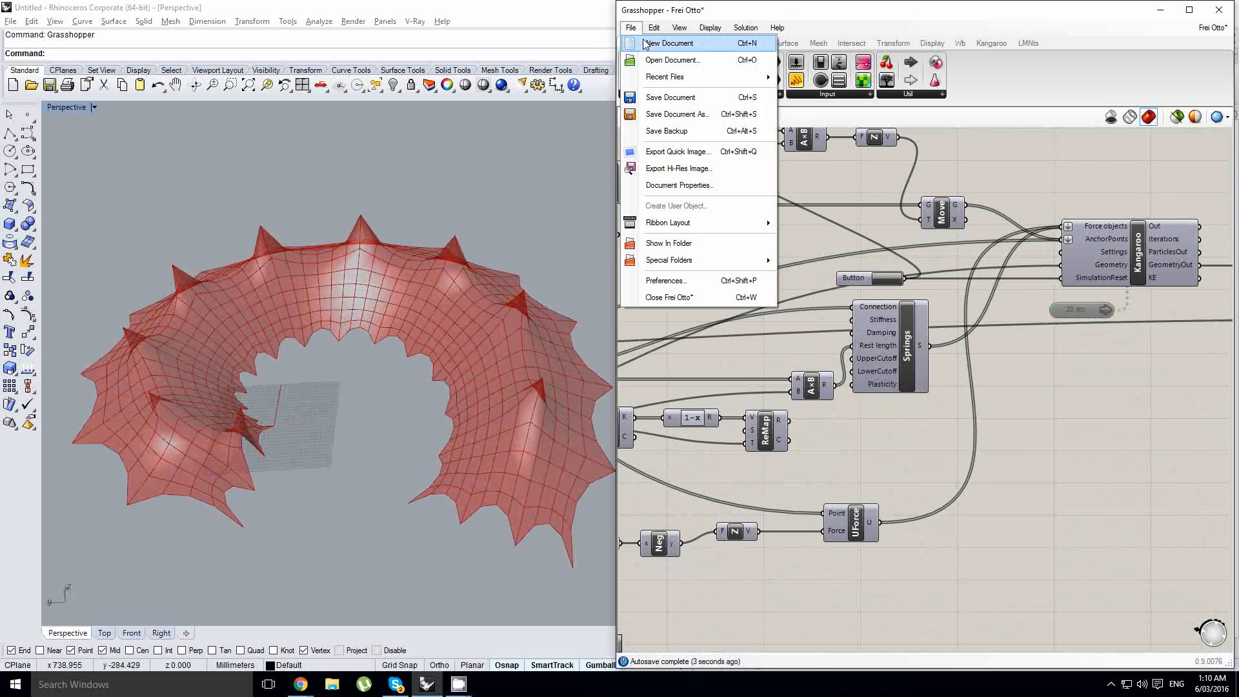
left_click(669, 43)
right_click_drag(369, 380, 304, 371)
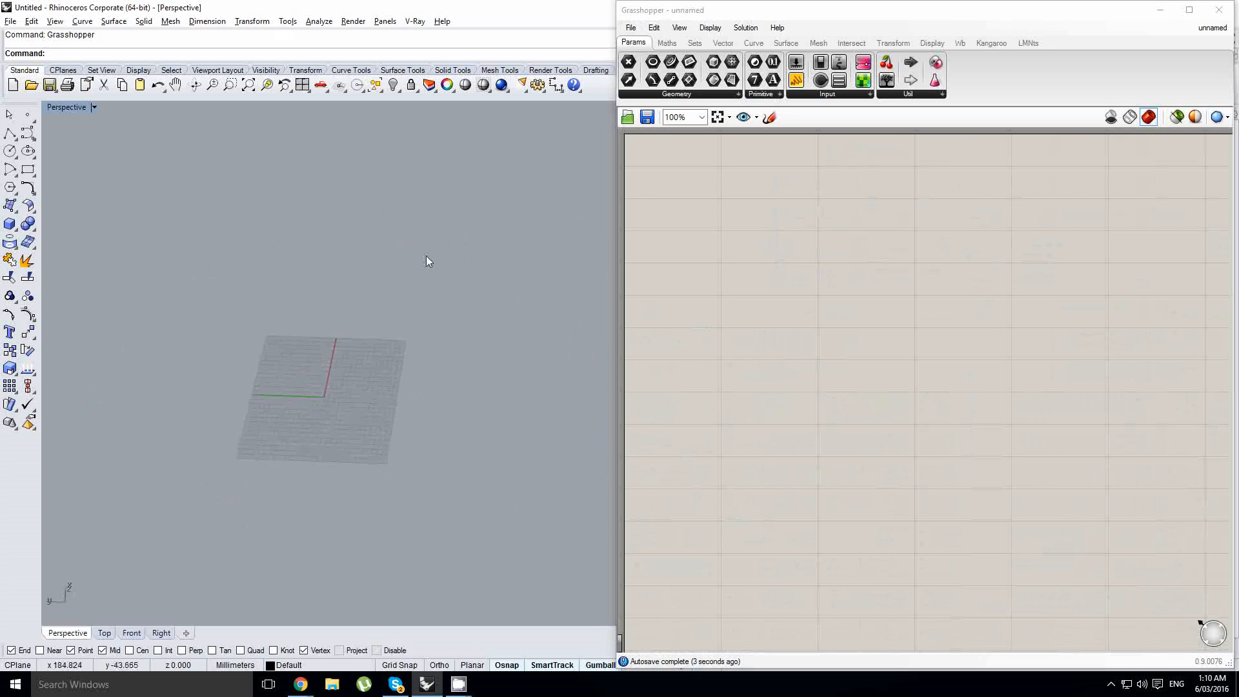
- Add an Expression component and set its expression to A*t*sin(t)
double_click(764, 249)
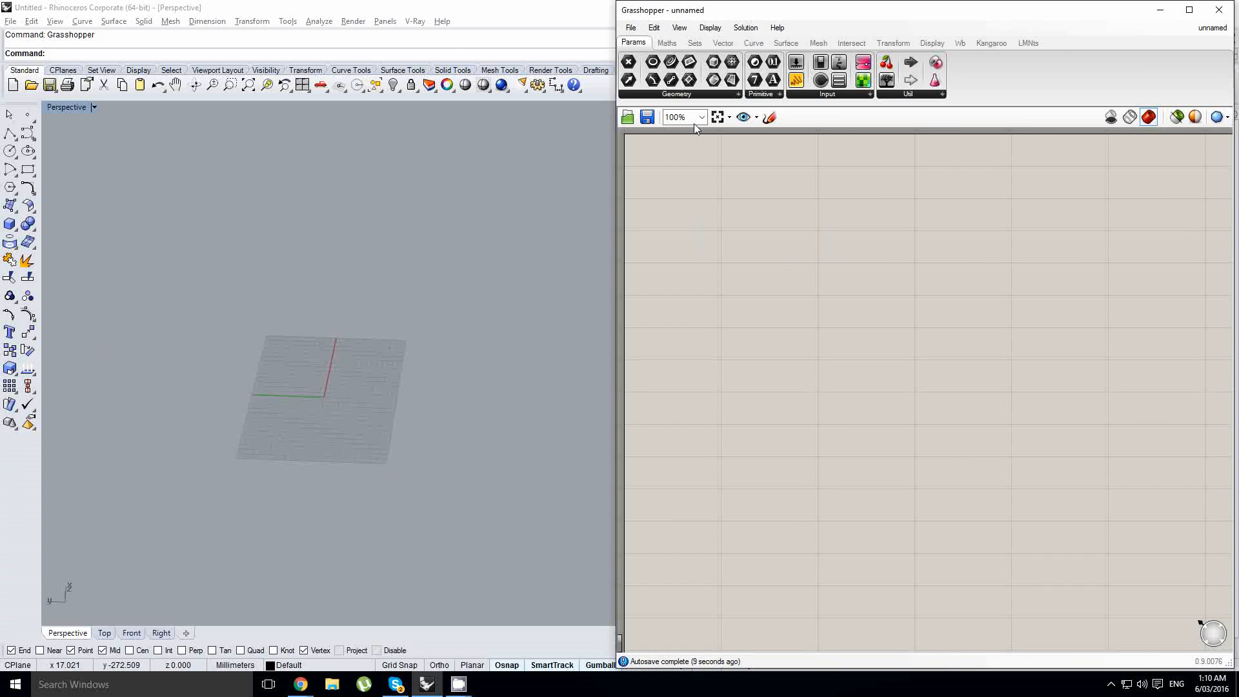
left_click(667, 42)
left_click_drag(837, 80, 825, 262)
double_click(906, 250)
left_click_drag(733, 240, 570, 244)
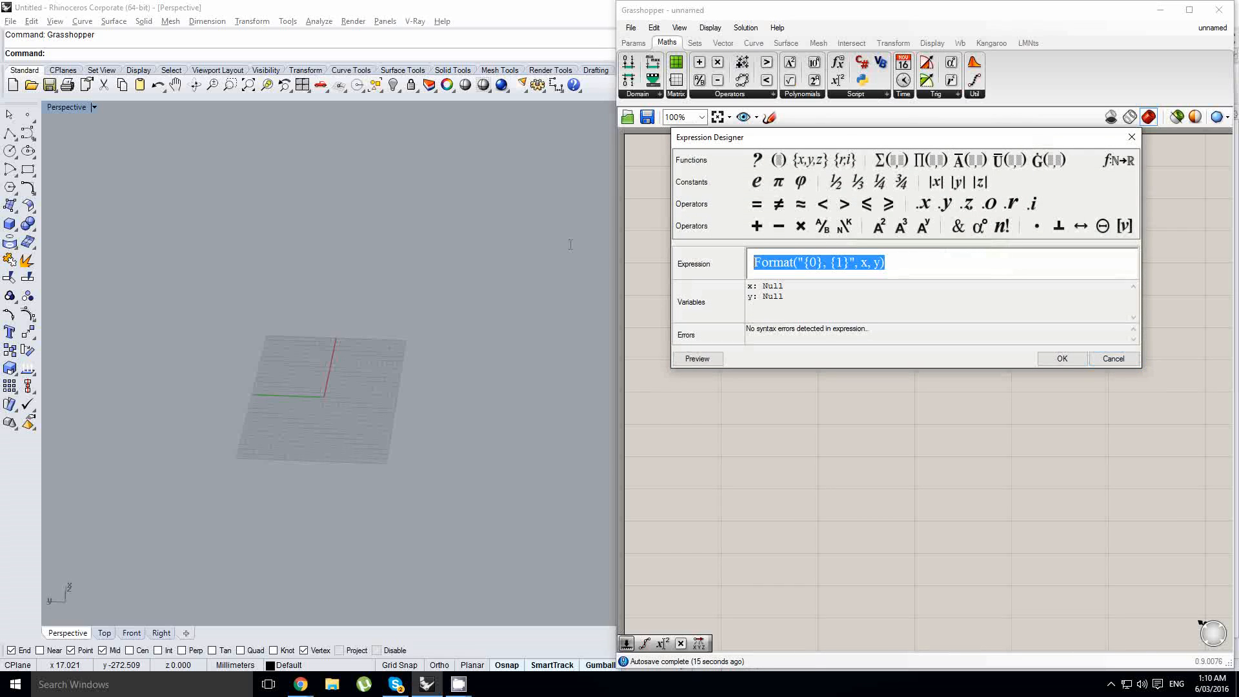
type("A")
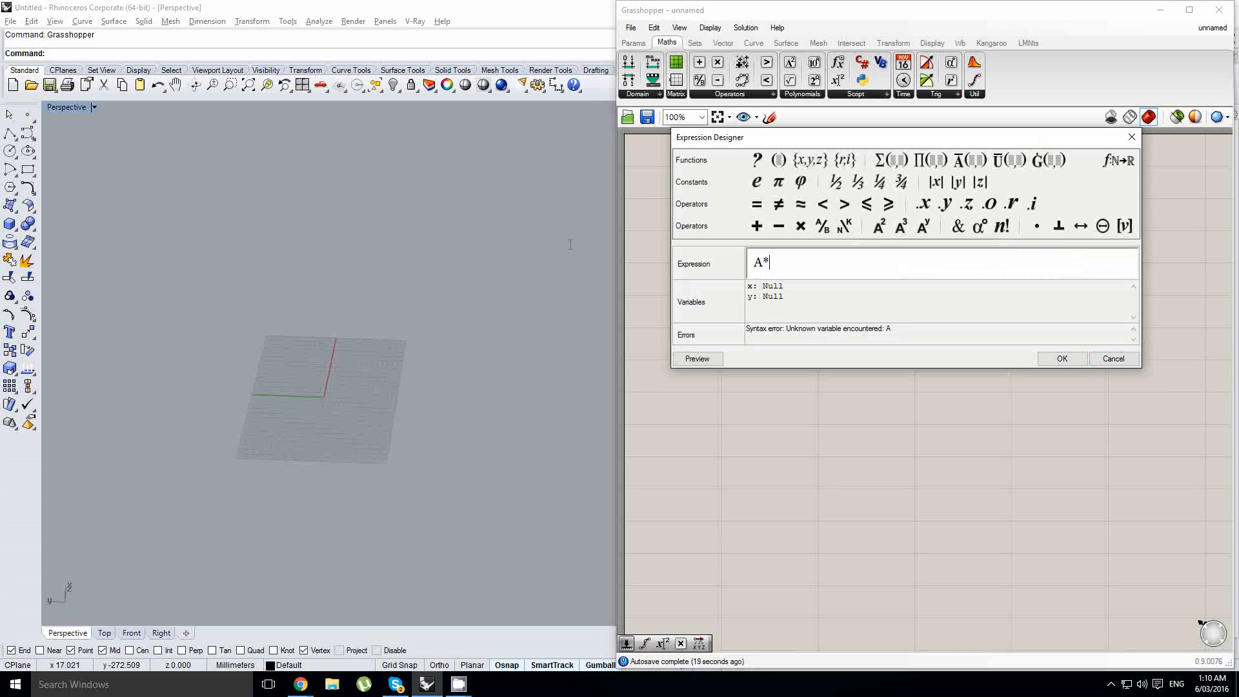
type("*t(")
key("BackSpace")
type("*sin(t)")
left_click(1052, 363)
- Duplicate the expression component below and change the copy's expression to A*t*cos(t)
right_click(998, 318)
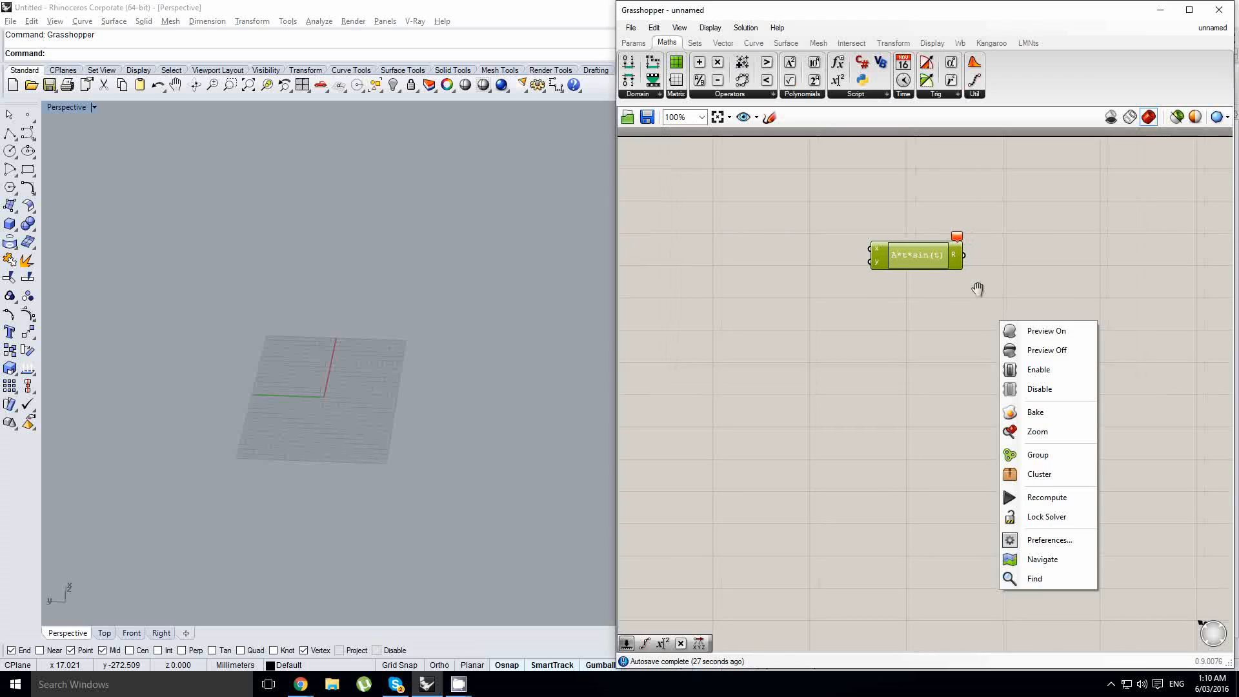
scroll(932, 274, "up", 2)
left_click(927, 284)
left_click_drag(904, 262, 908, 327)
double_click(908, 327)
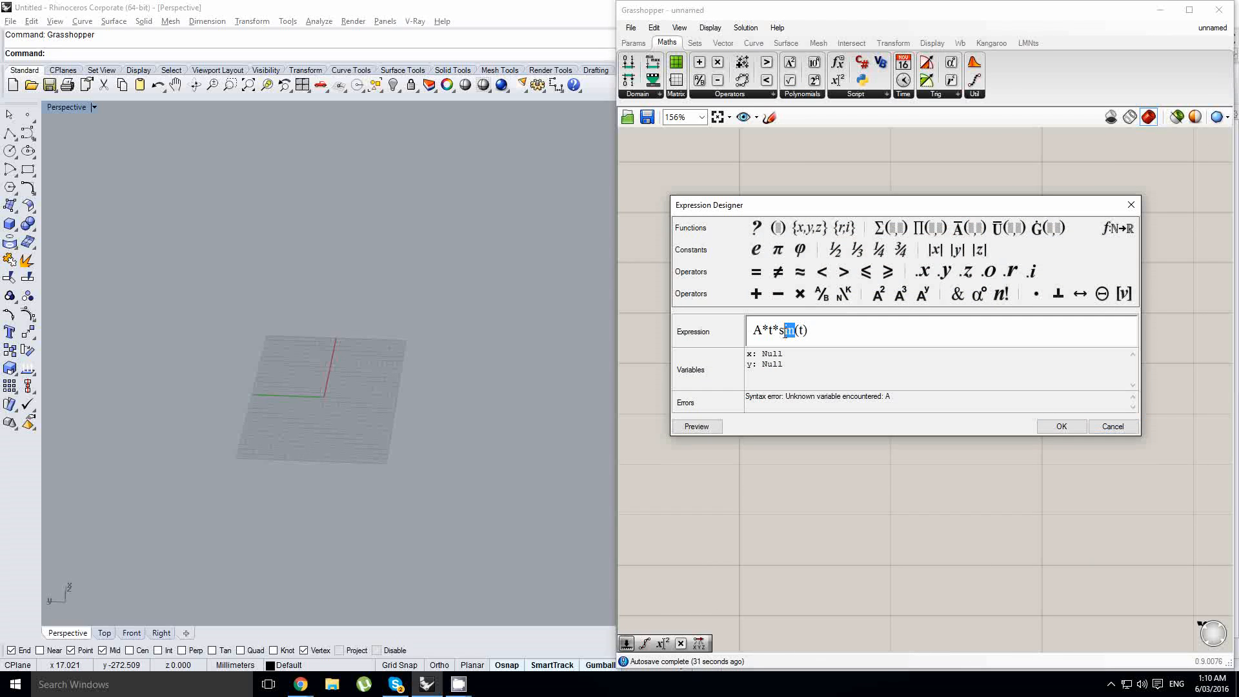
type("cos")
left_click(1060, 426)
- Move both expression components further right on the canvas to make room
left_click(840, 288)
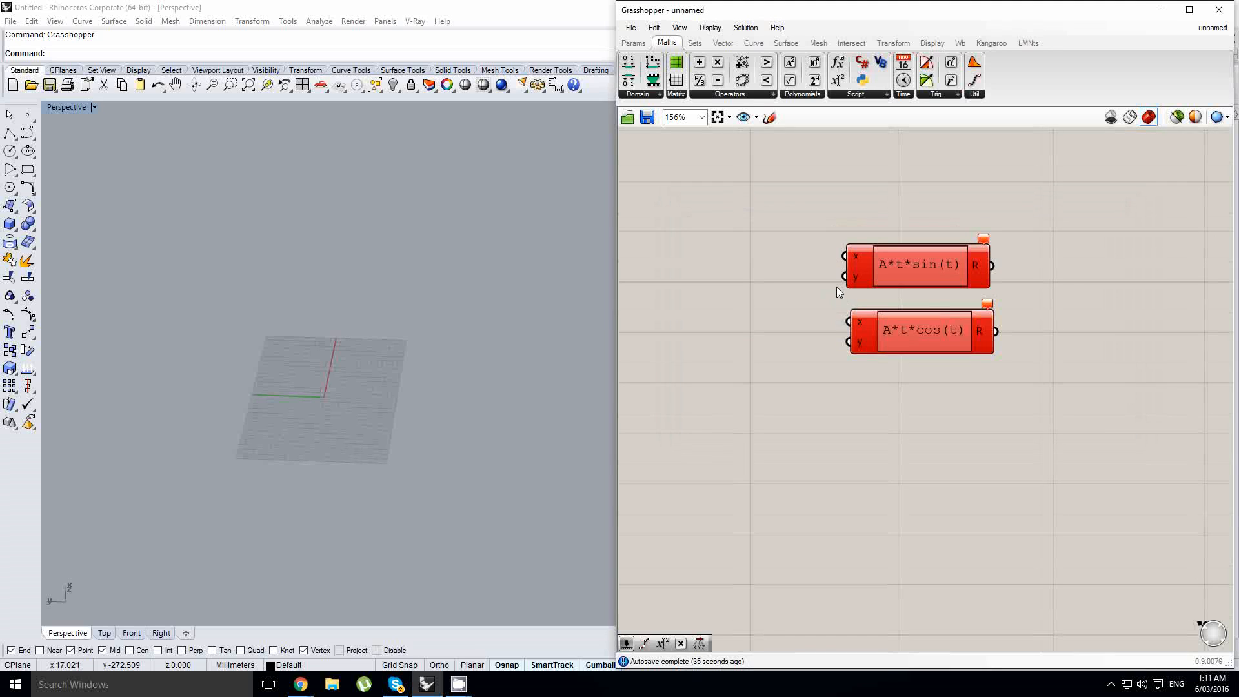
left_click(931, 280)
left_click_drag(930, 281, 932, 278)
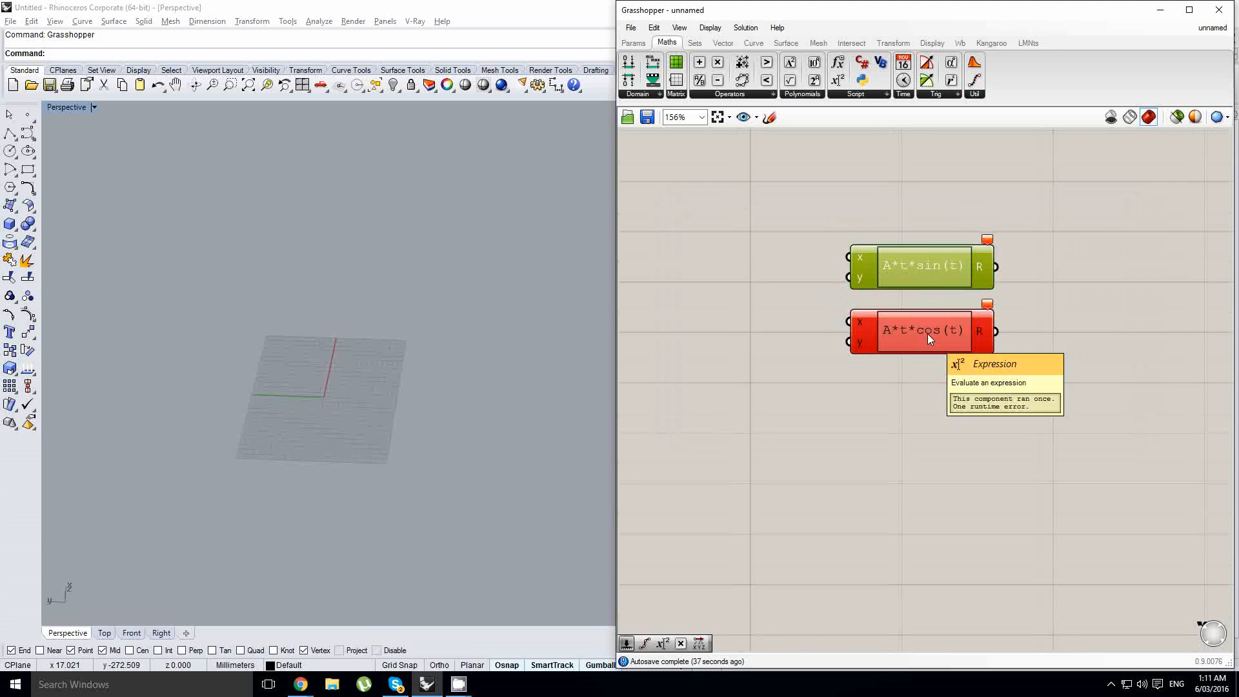
left_click_drag(1061, 392, 956, 252)
left_click_drag(941, 273, 1020, 283)
left_click(765, 239)
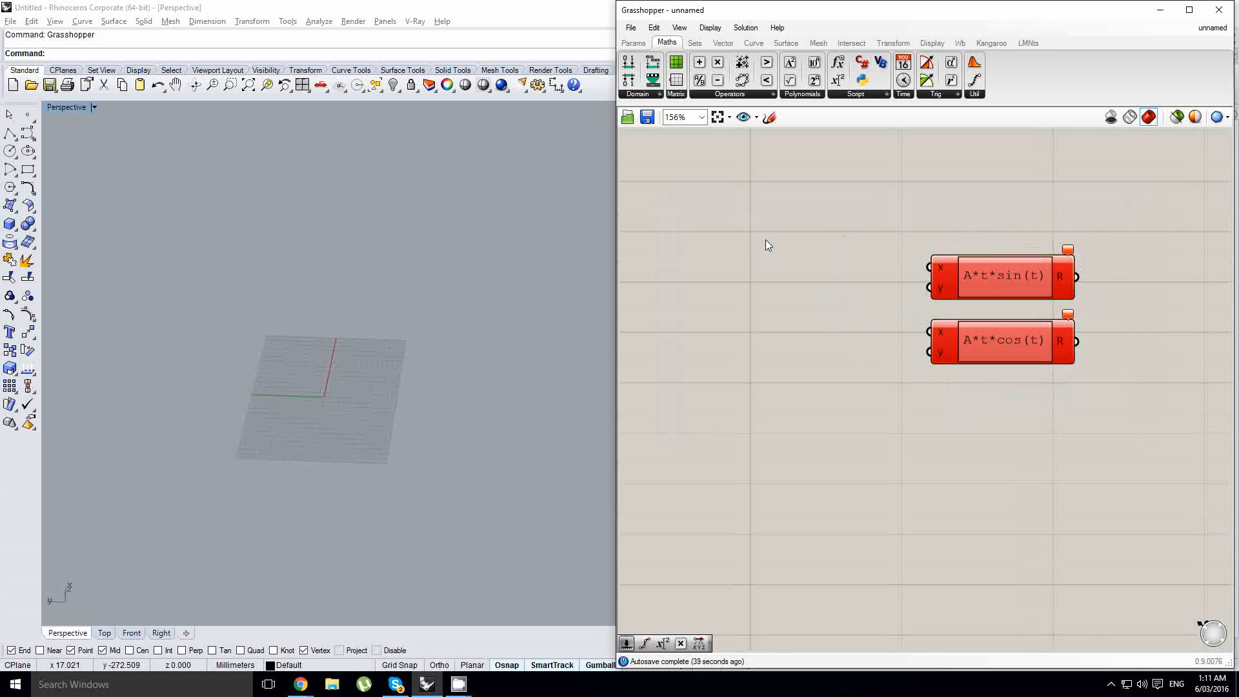
right_click_drag(767, 251, 960, 282)
scroll(863, 269, "down", 2)
scroll(964, 288, "up", 2)
scroll(883, 293, "down", 1)
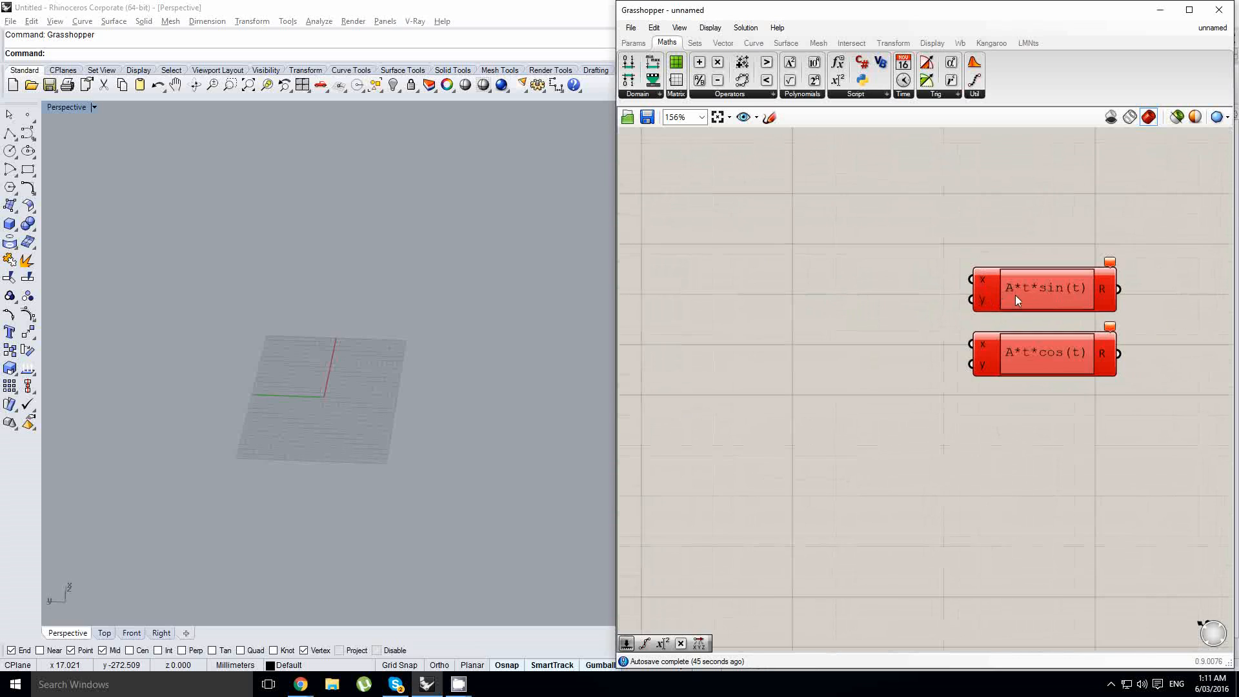
scroll(1016, 292, "up", 1)
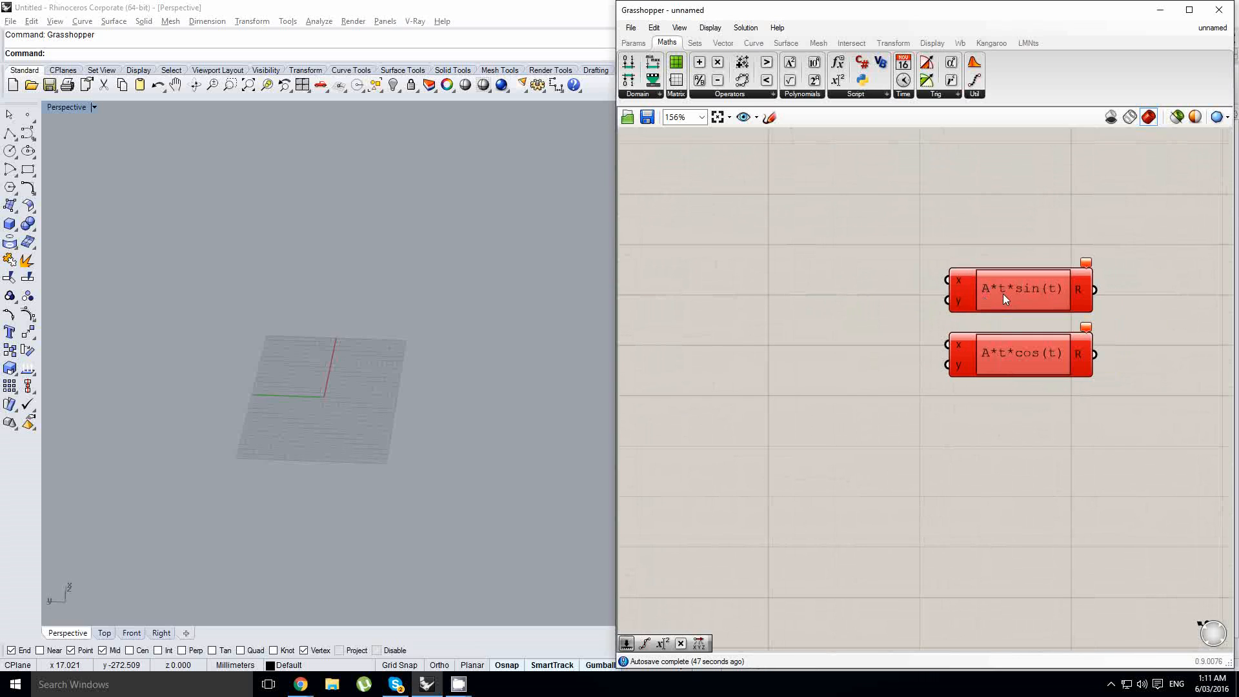
scroll(1017, 291, "up", 1)
scroll(1007, 294, "down", 1)
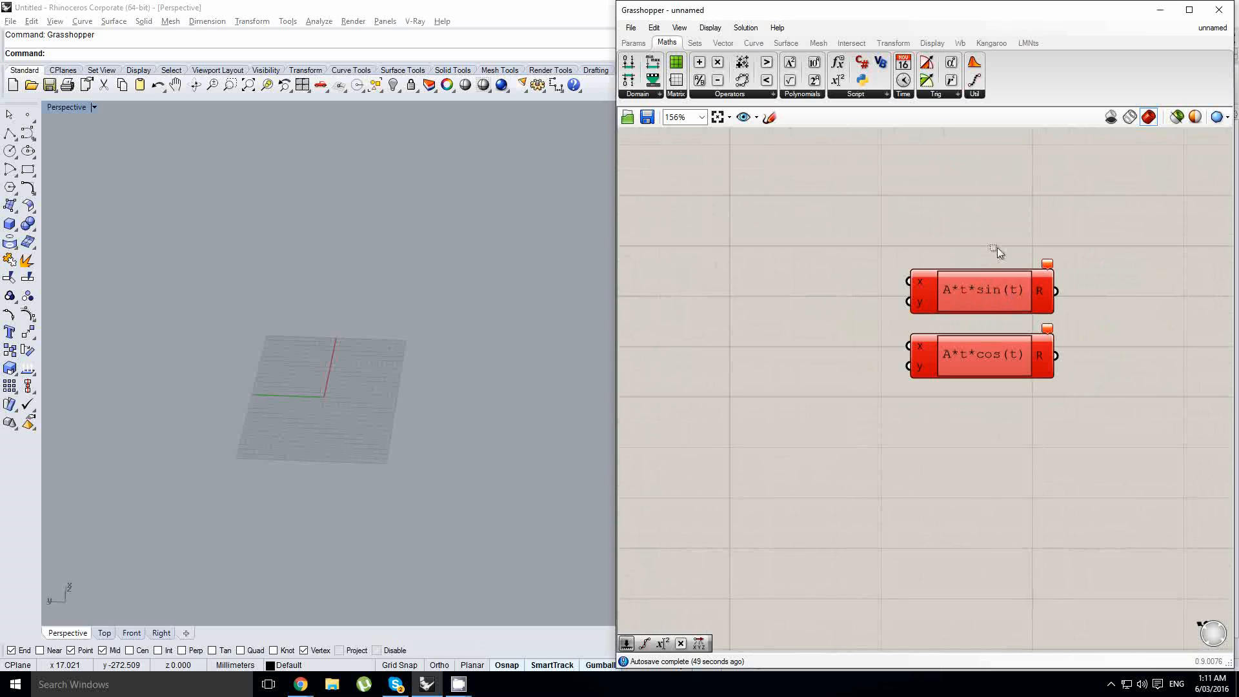
left_click_drag(1027, 303, 996, 293)
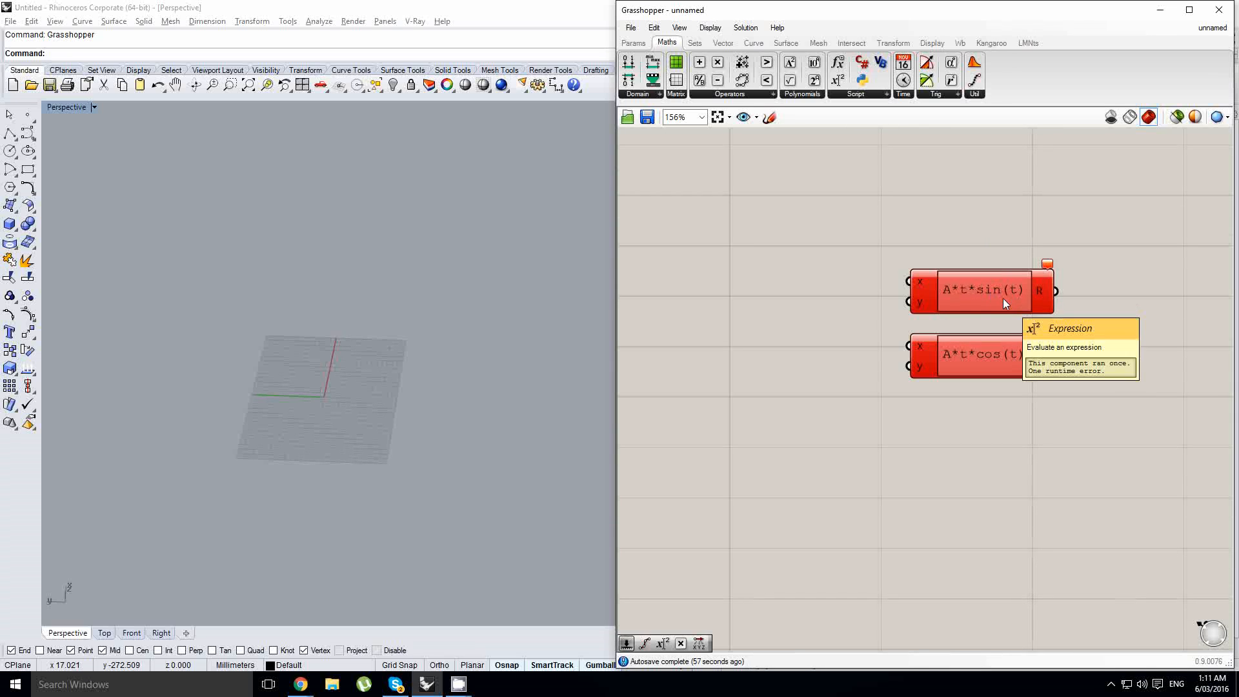
right_click_drag(944, 249, 984, 284)
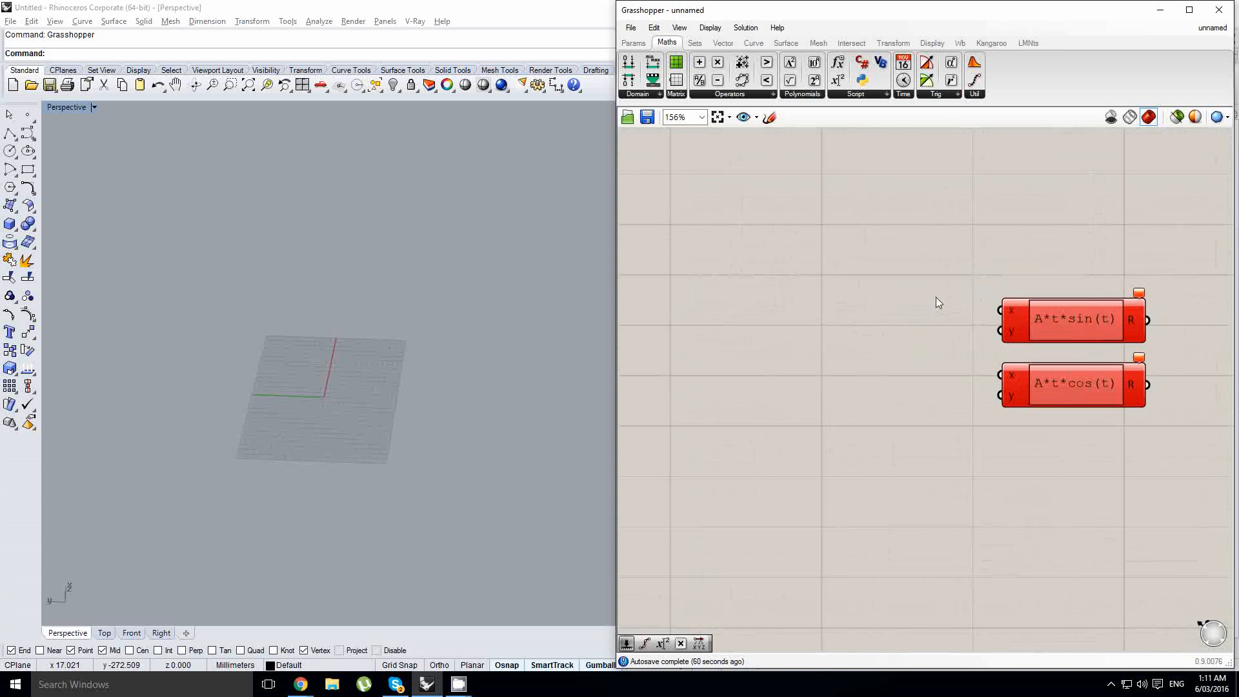
scroll(936, 298, "down", 2)
scroll(962, 300, "up", 2)
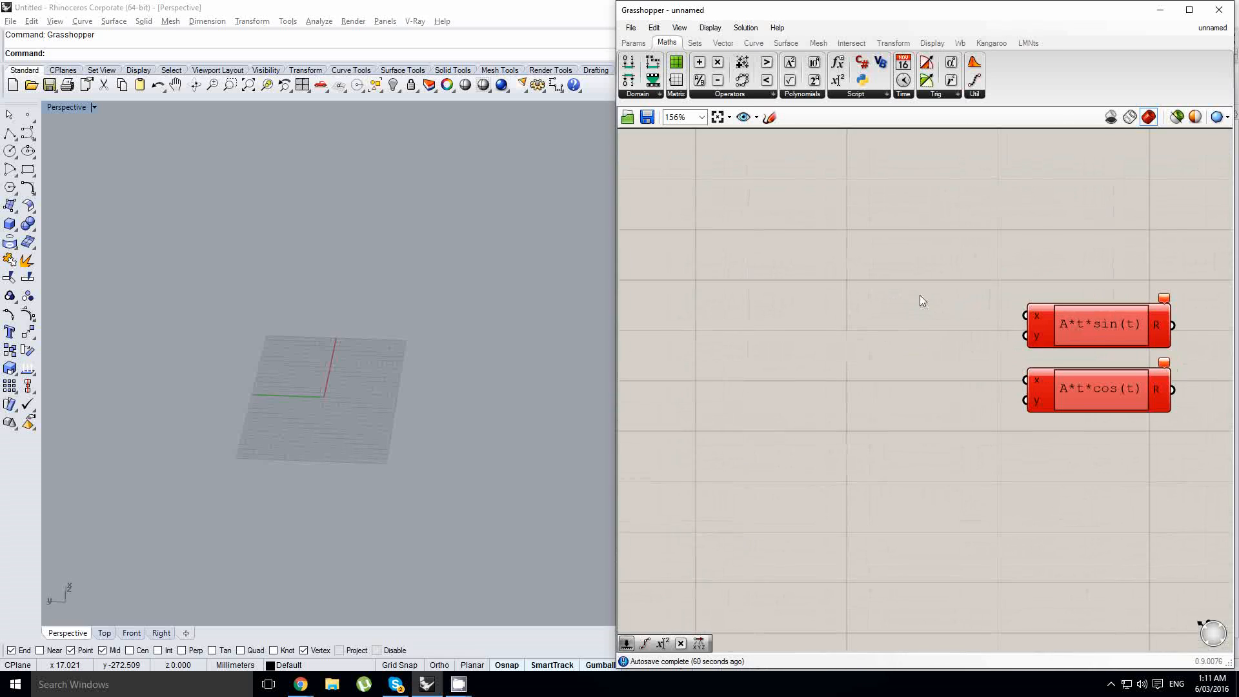
- Search for and place a Range component to the left of the expressions
double_click(804, 254)
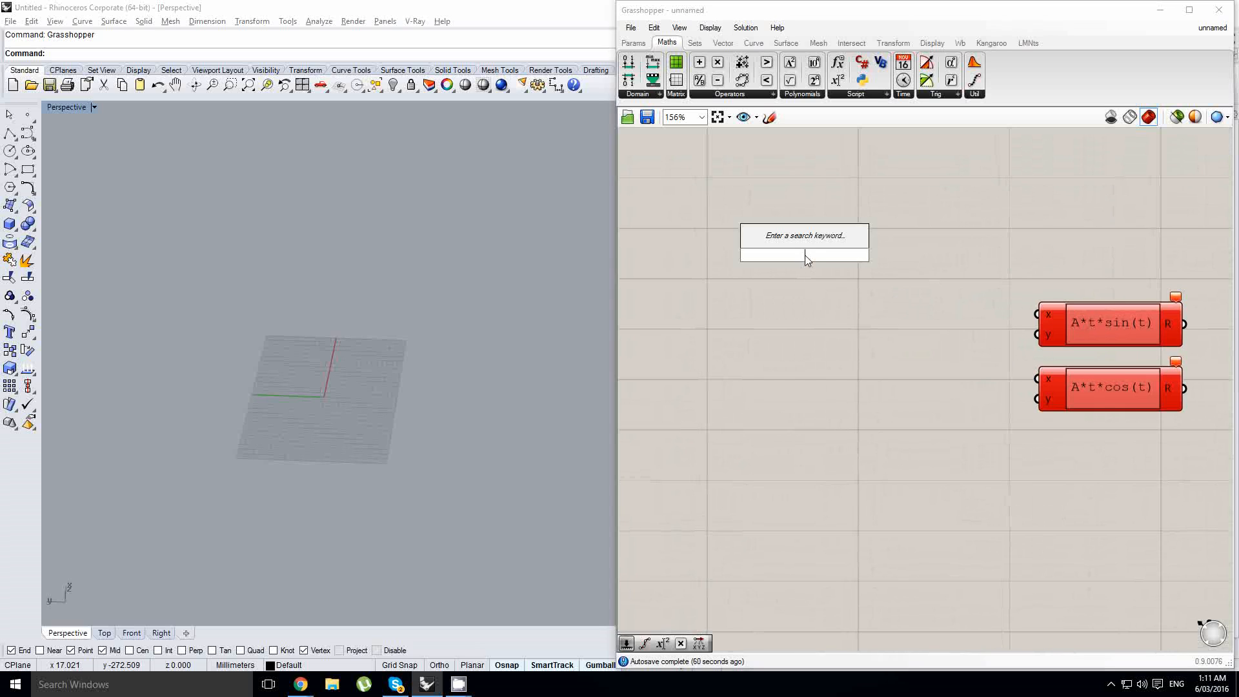
type("range")
left_click(794, 247)
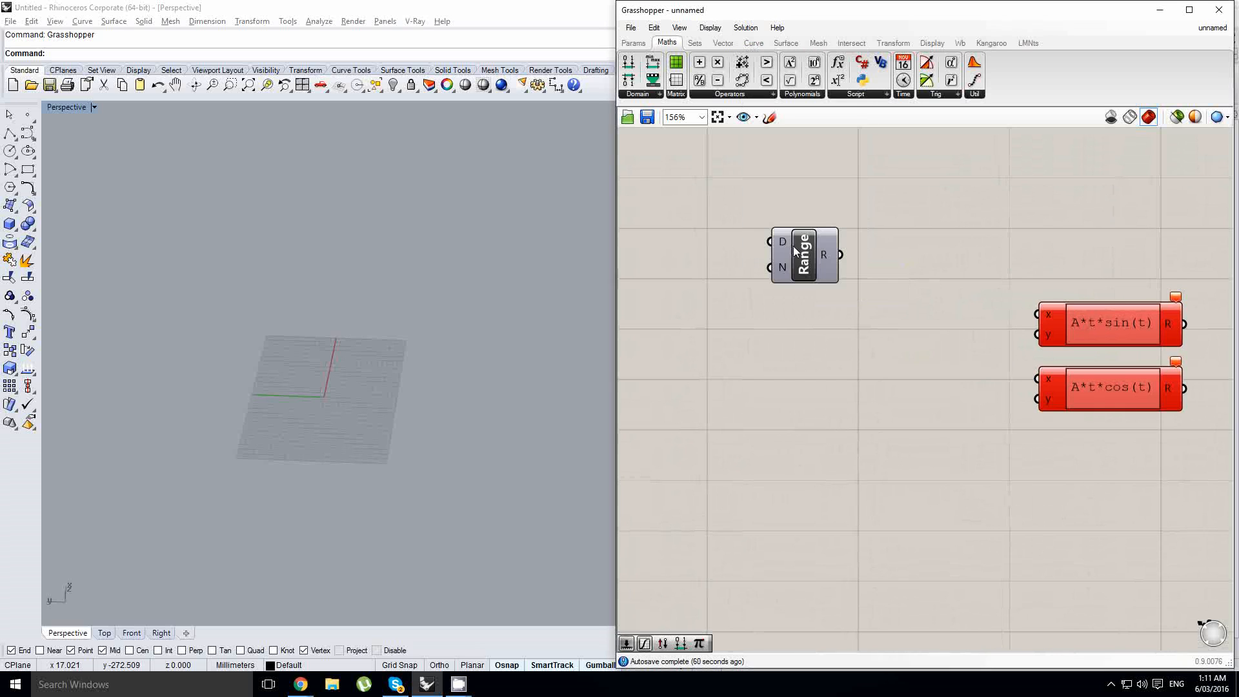
left_click_drag(794, 248, 797, 258)
right_click_drag(797, 259, 981, 276)
- Add a Pi component and connect its output to the Range component's domain input
left_click(796, 265)
double_click(796, 265)
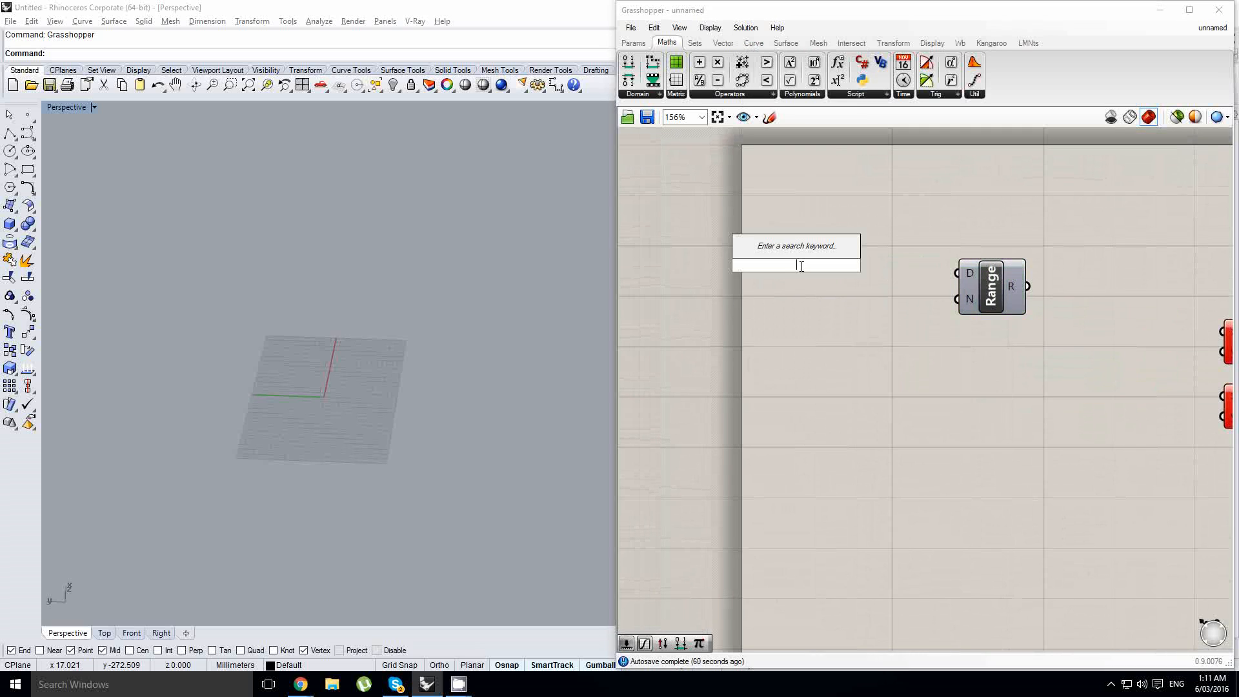
type("pi")
key("Return")
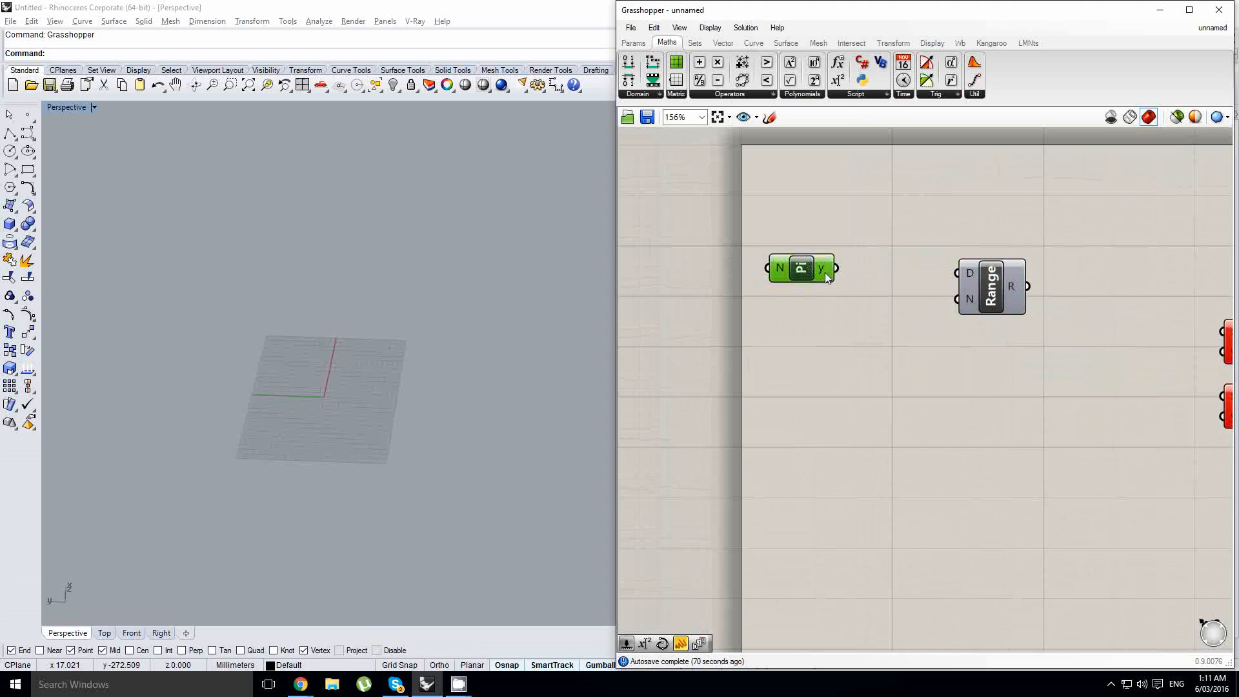
left_click_drag(825, 272, 956, 273)
left_click_drag(853, 284, 862, 273)
- Add a Number Slider and set its maximum to 6
left_click(635, 42)
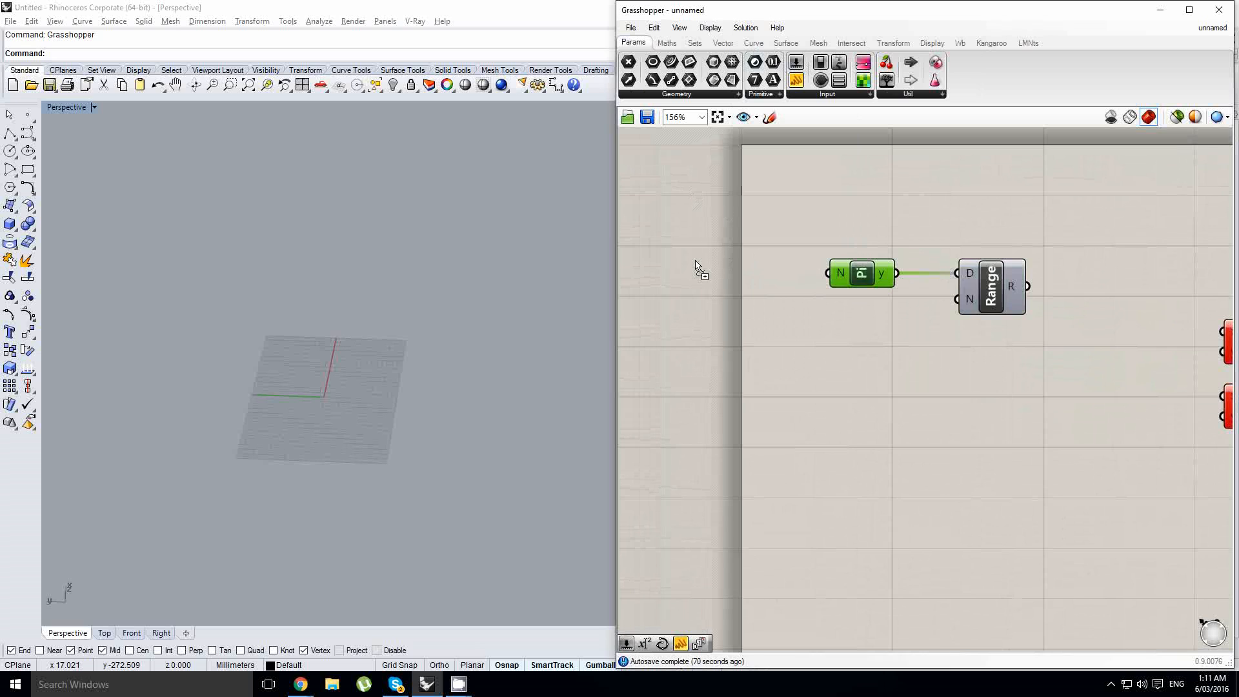
left_click_drag(697, 265, 781, 252)
double_click(813, 250)
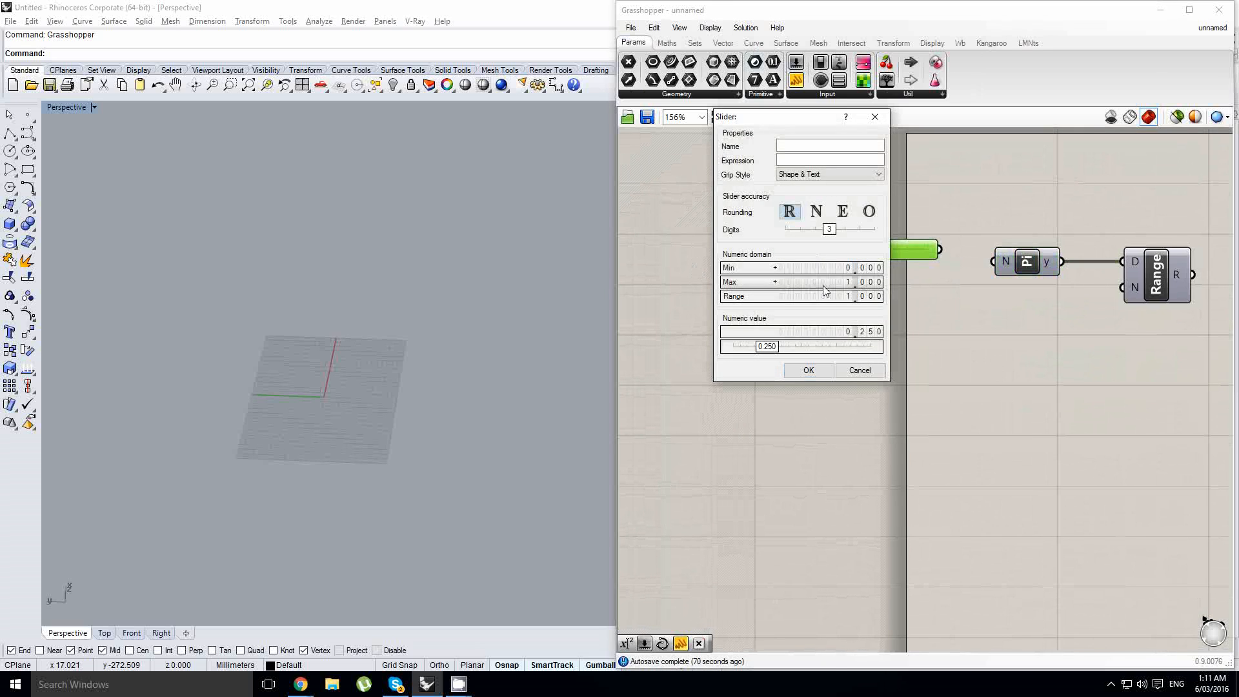
double_click(824, 284)
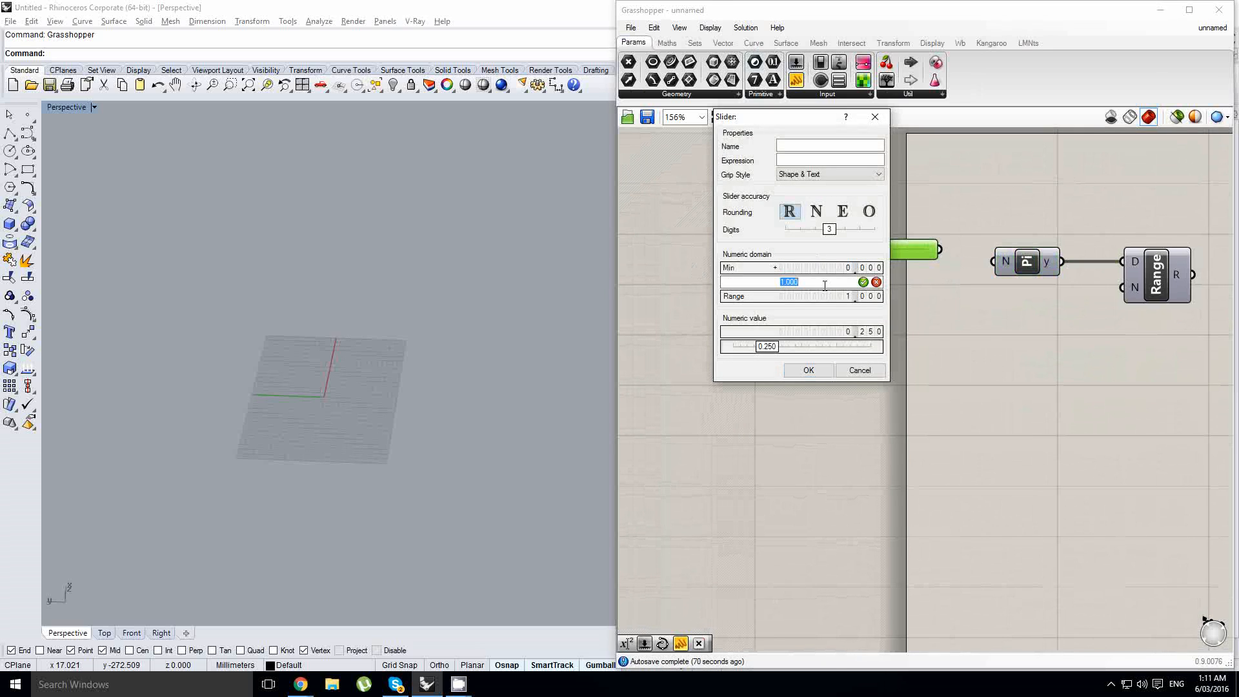
left_click(806, 371)
- Connect the slider to the Pi component's input and set the slider to 1.018
scroll(877, 260, "up", 1)
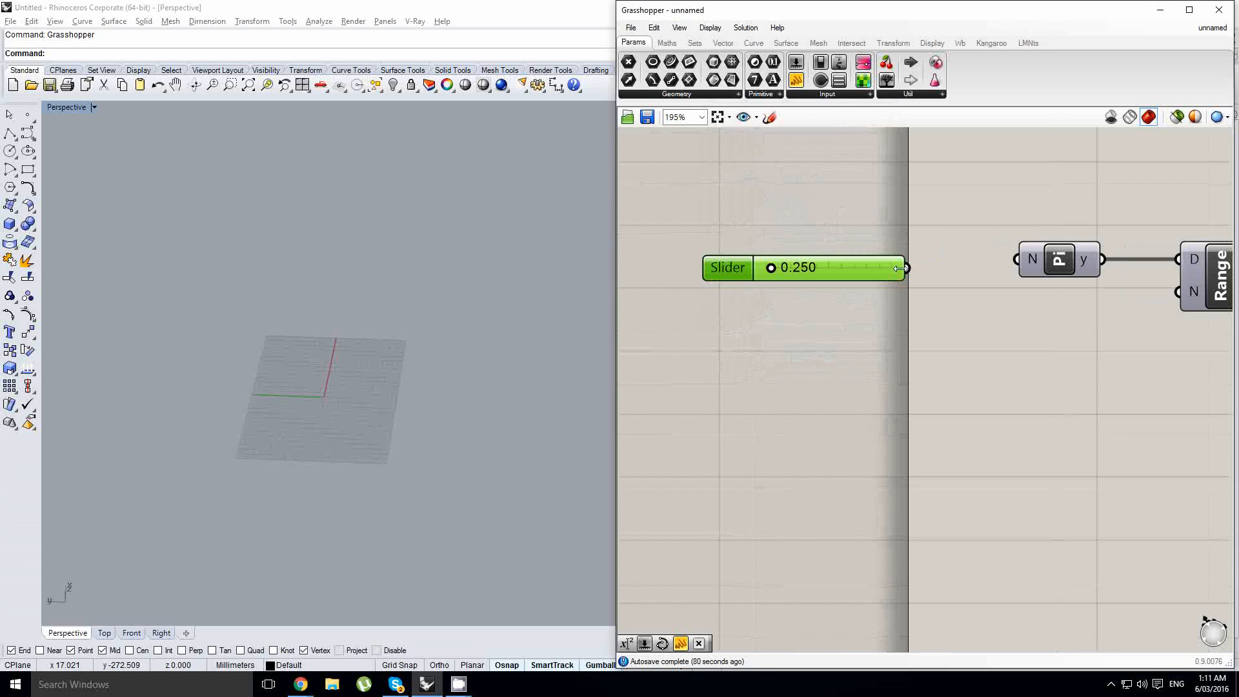
left_click_drag(907, 268, 1009, 262)
left_click_drag(868, 272, 906, 264)
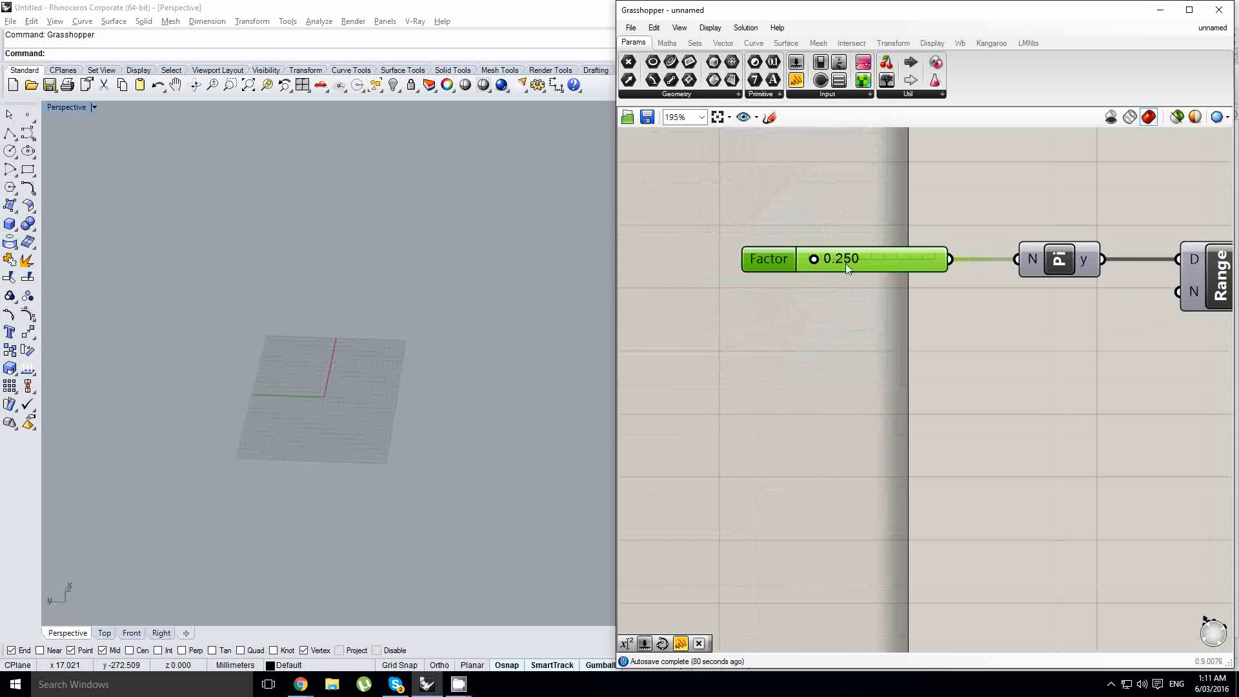
mouse_move(826, 260)
left_mouse_down()
mouse_move(861, 260)
mouse_move(830, 261)
left_mouse_up()
scroll(830, 261, "down", 6)
scroll(787, 256, "up", 6)
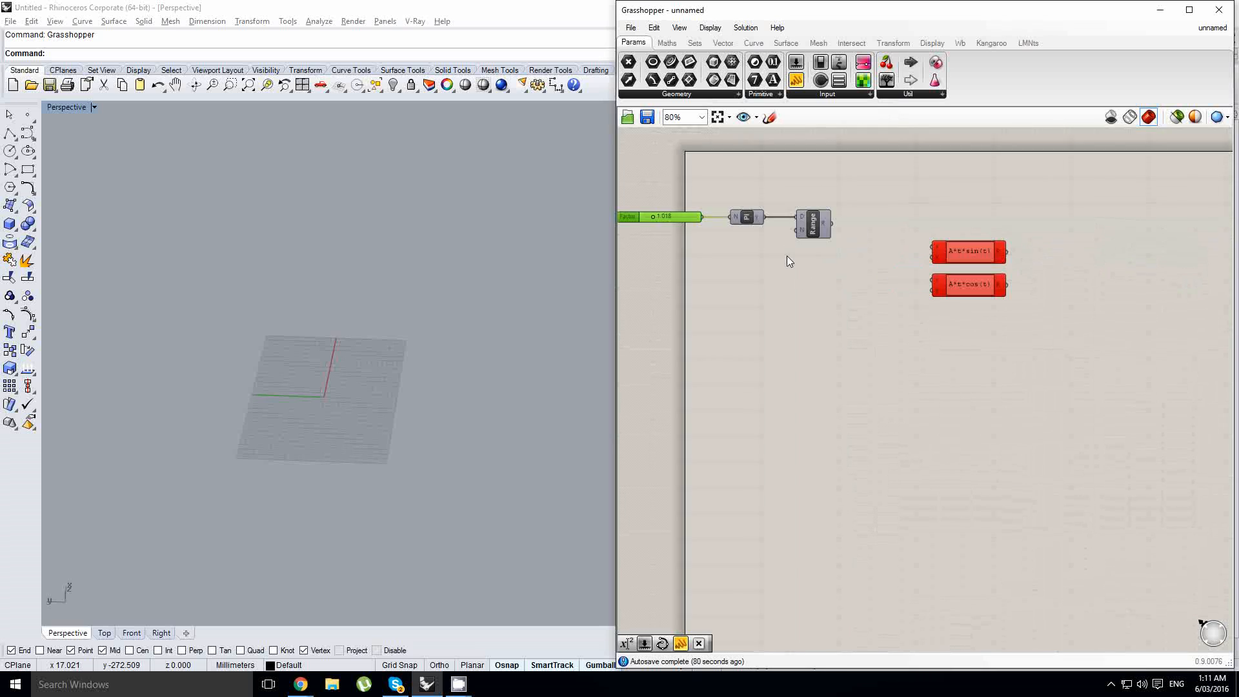
scroll(822, 242, "down", 3)
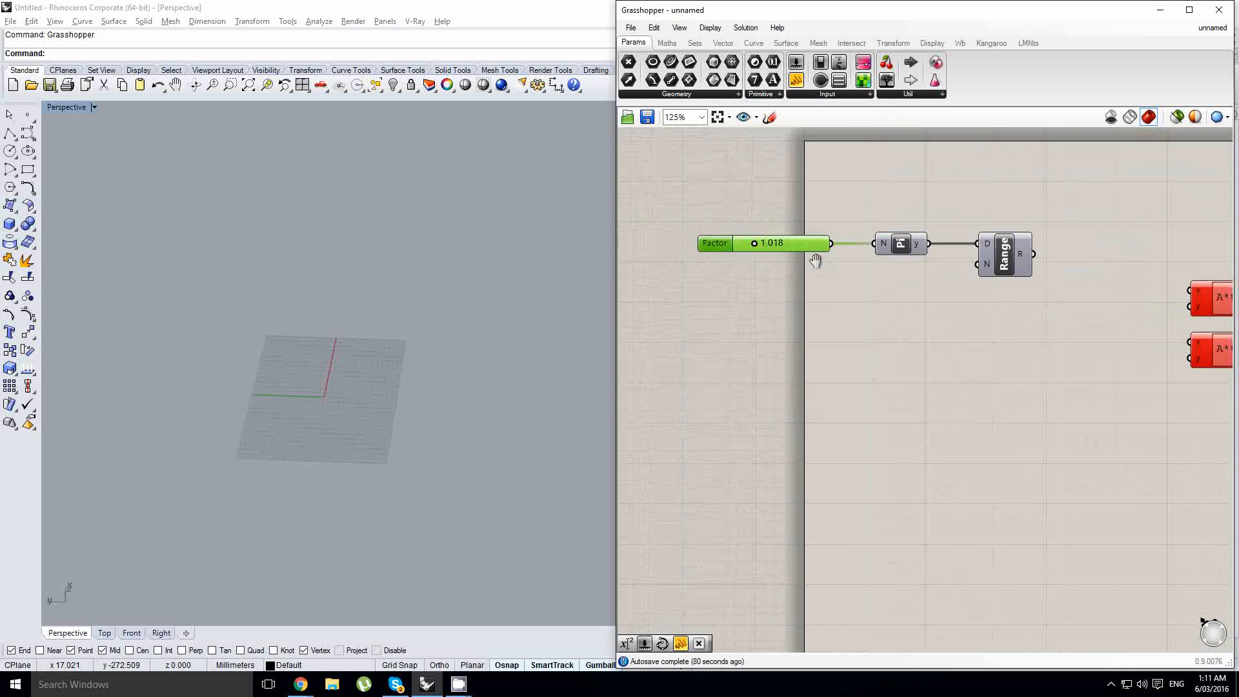
scroll(941, 268, "up", 1)
- Connect the Range output to the x inputs of both expression components
left_click(941, 268)
left_click_drag(915, 262, 1071, 349)
scroll(961, 329, "up", 4)
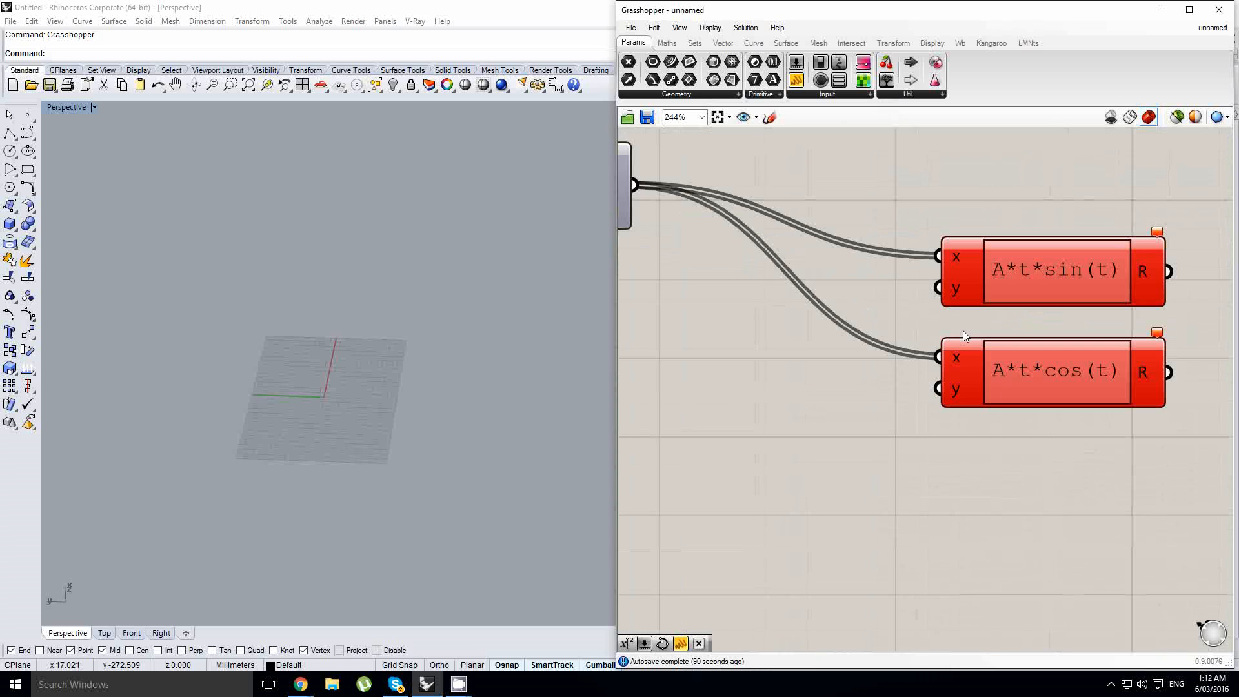
- Rename the sine expression's inputs to A and t, removing its second variable
right_click(927, 258)
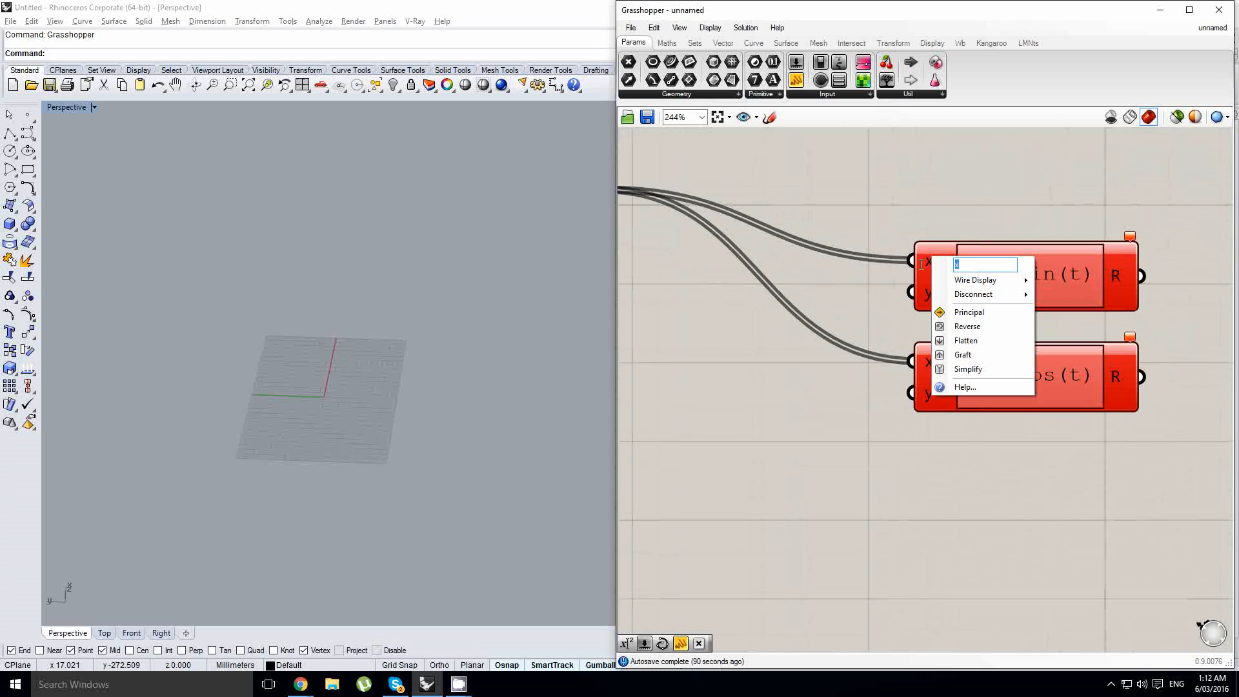
type("t")
scroll(931, 273, "up", 3)
key("Return")
left_click(951, 310)
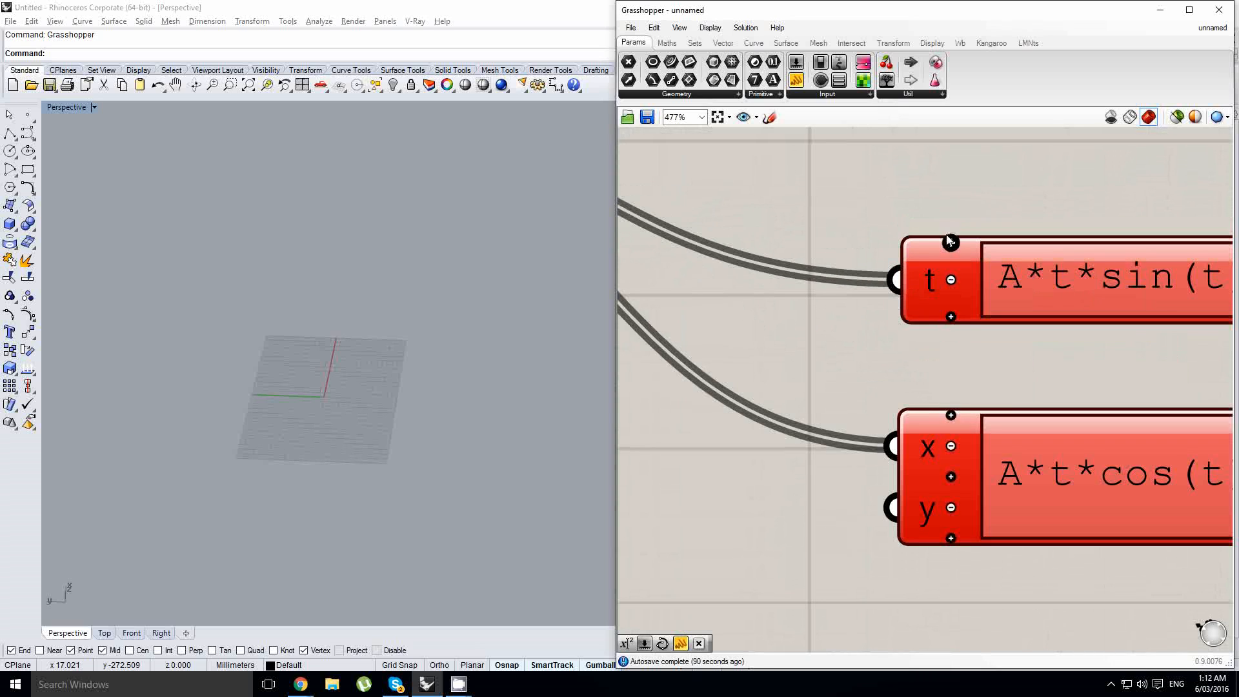
left_click(951, 244)
right_click(927, 243)
type("A")
key("Return")
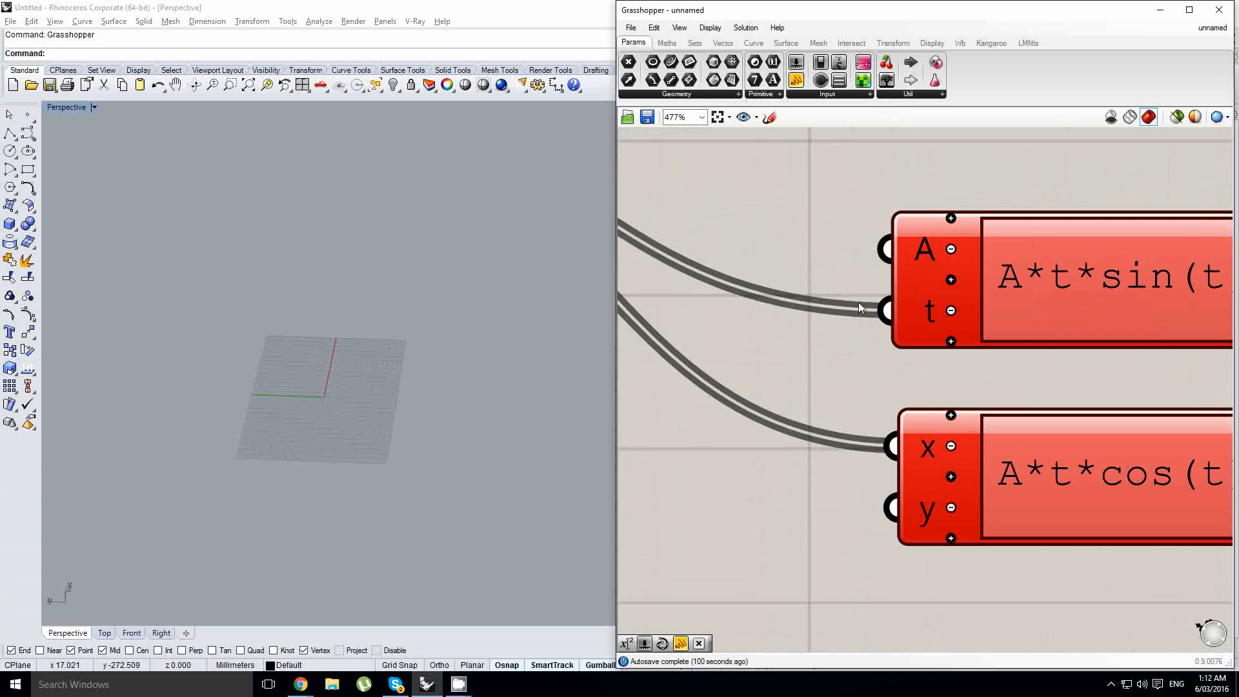
- Rename the cosine expression's inputs to A and t, removing its second variable
right_click(928, 416)
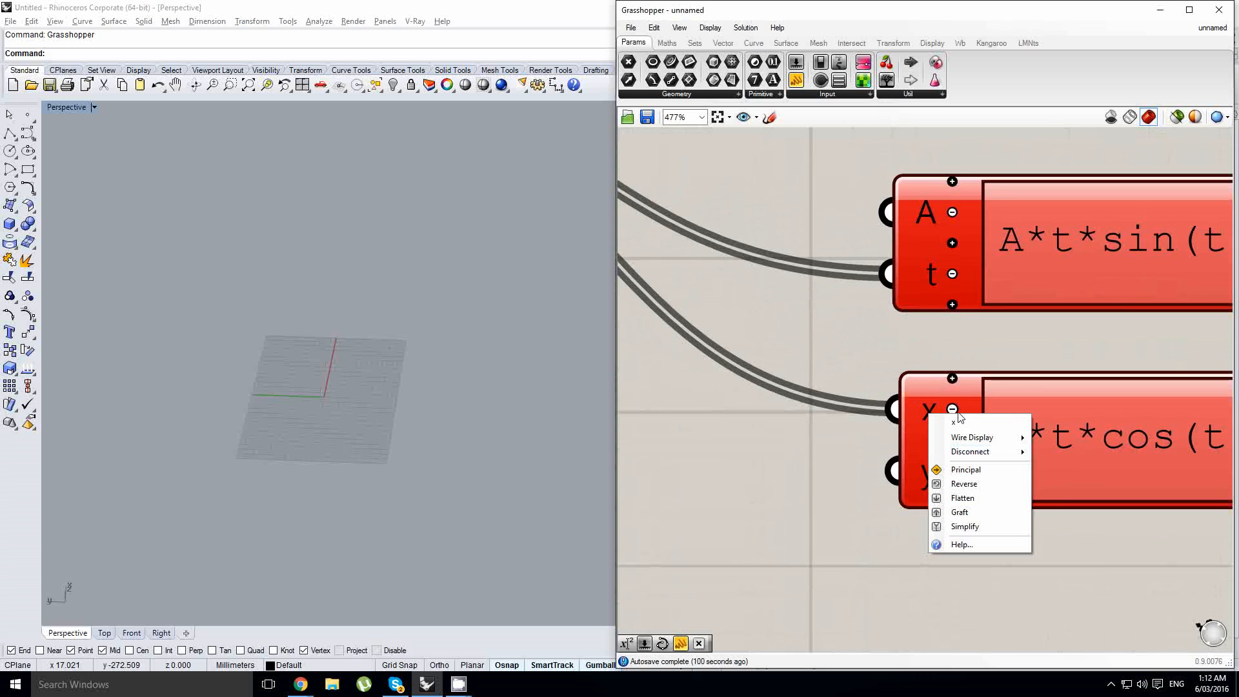
type("t")
key("Return")
left_click(953, 471)
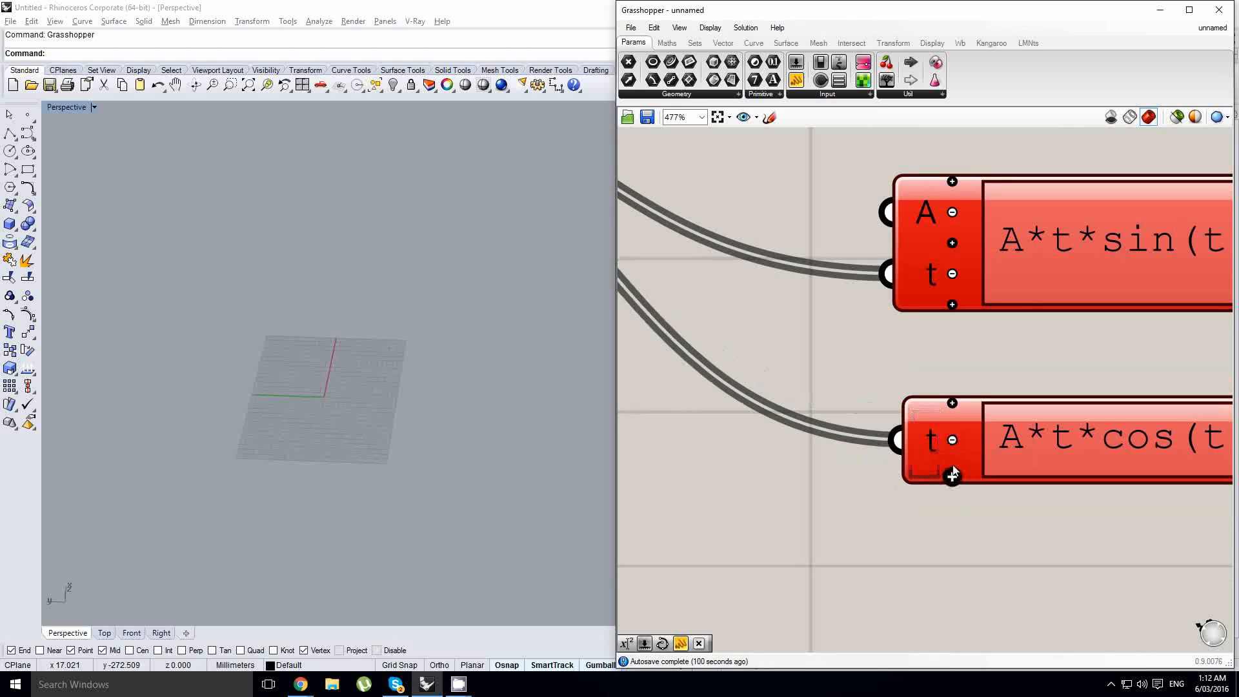
left_click(952, 405)
left_click(952, 404)
right_click(930, 407)
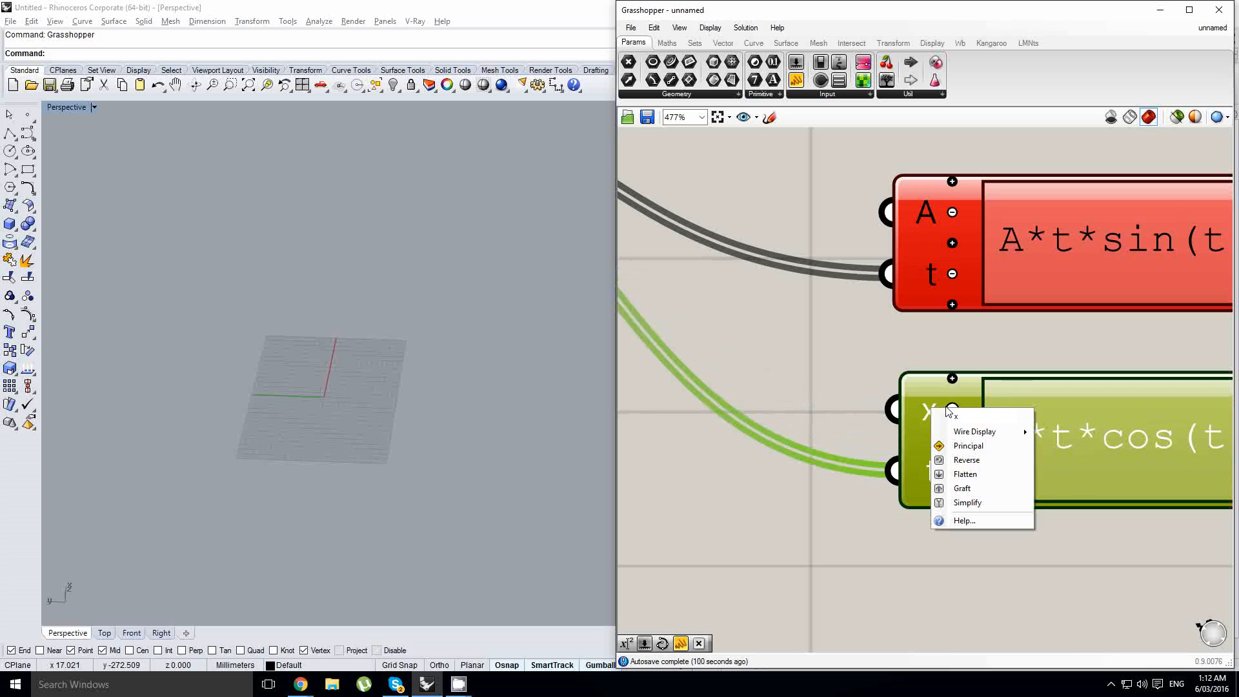
type("A")
key("Return")
- Add a Number Slider above the Range component and set its maximum to 100
scroll(1051, 391, "down", 4)
right_click_drag(888, 374, 973, 394)
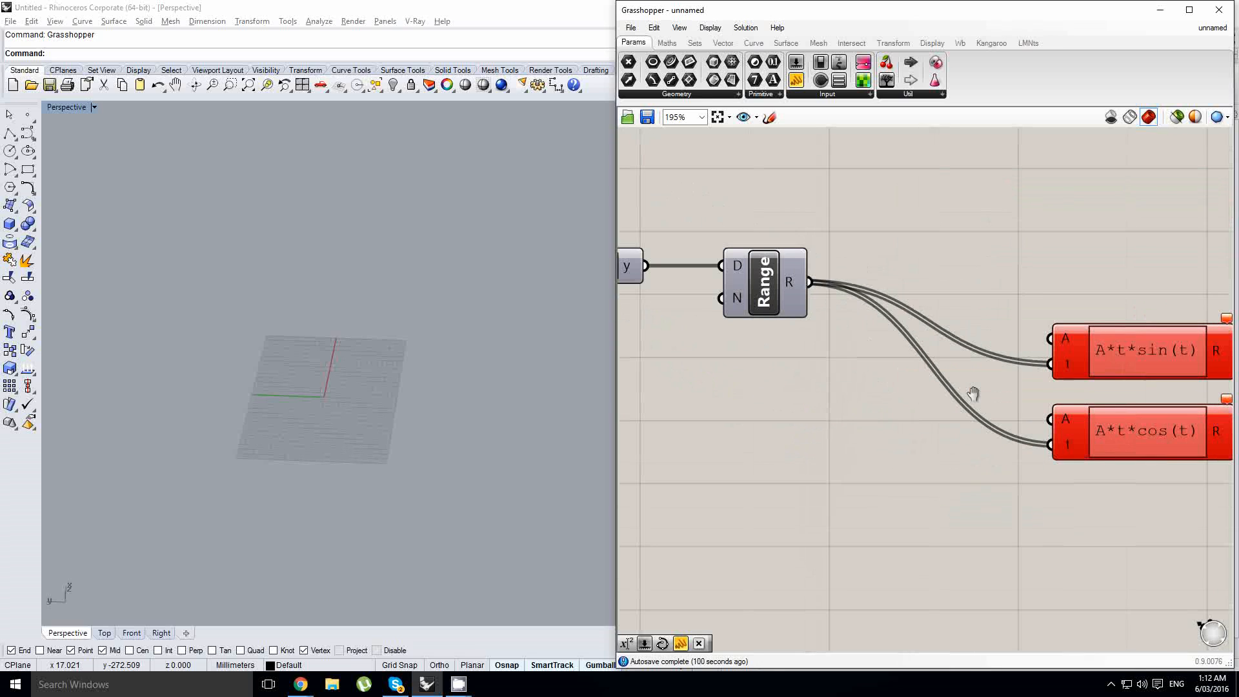
left_click(796, 63)
left_click(796, 164)
right_click_drag(797, 164, 884, 201)
double_click(816, 205)
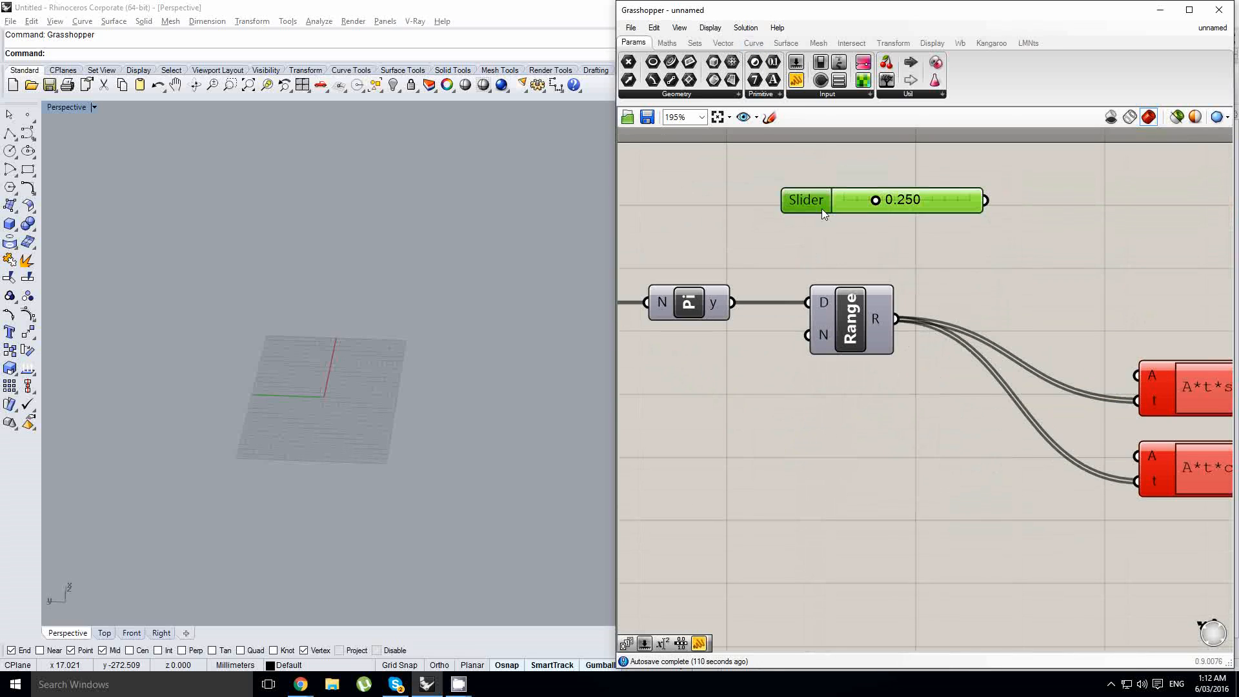
double_click(812, 240)
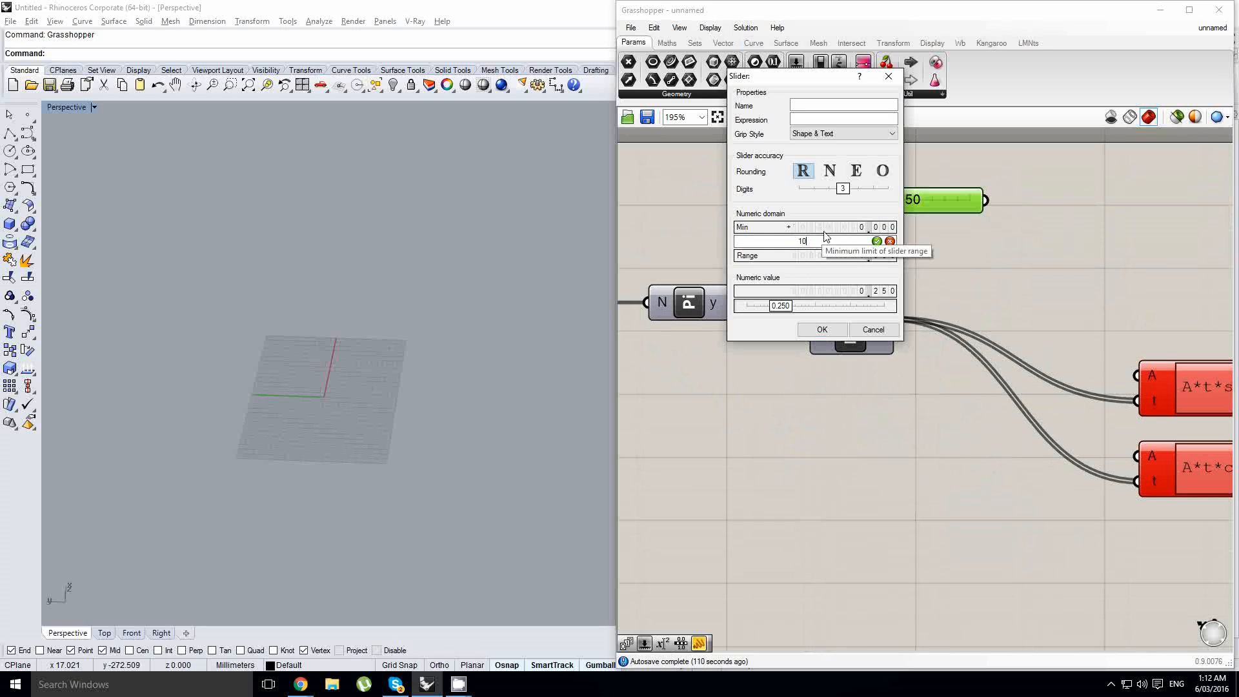
type("100")
left_click(822, 329)
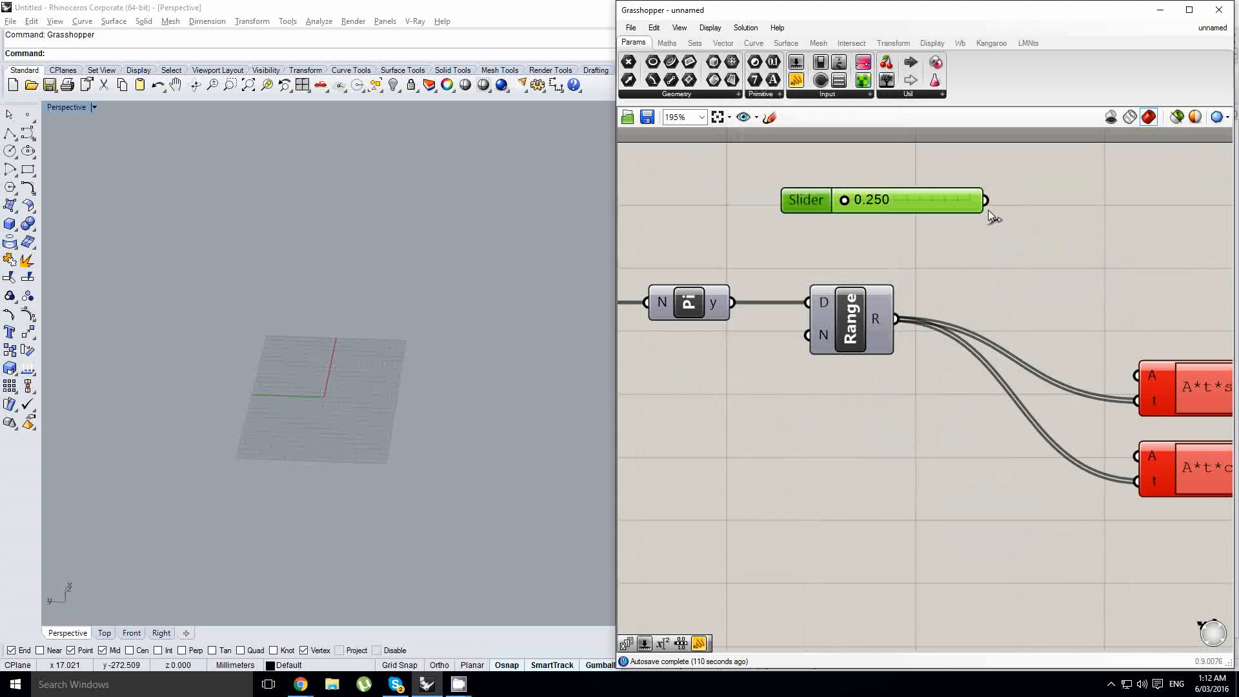
- Connect the slider to the A inputs of both expressions and set it to about 40.698
left_click_drag(985, 201, 1120, 368)
left_click_drag(1010, 201, 1136, 456)
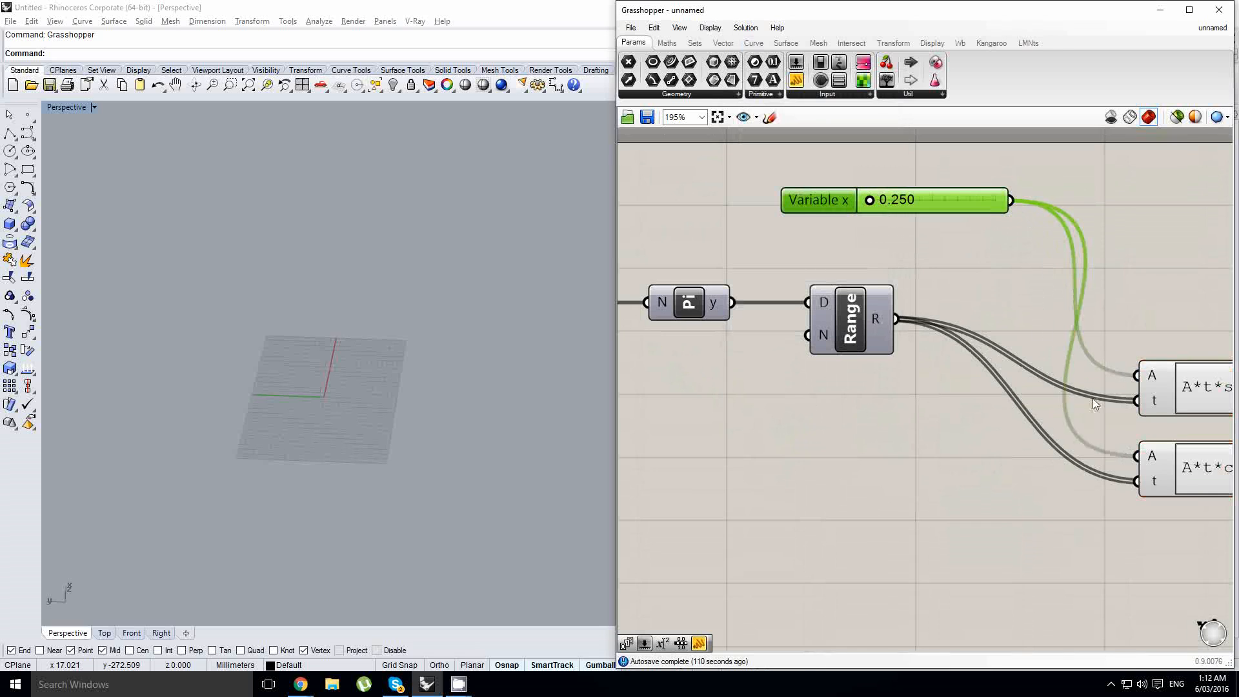
right_click_drag(913, 222, 869, 242)
left_click_drag(871, 229, 876, 230)
- Duplicate the slider below the Pi component and make the copy an integer slider
scroll(1007, 394, "down", 2)
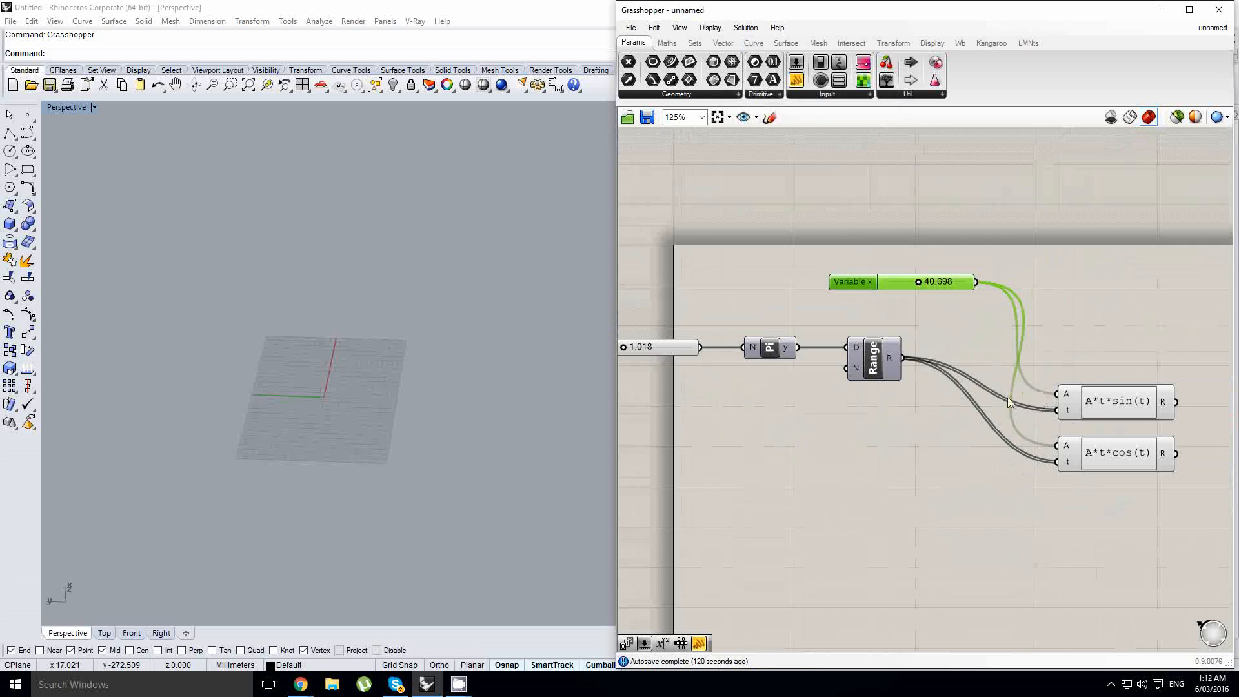
scroll(1106, 404, "up", 1)
right_click_drag(932, 379, 995, 382)
right_click_drag(867, 391, 934, 395)
left_click_drag(943, 264, 684, 383, "alt")
right_click(689, 382)
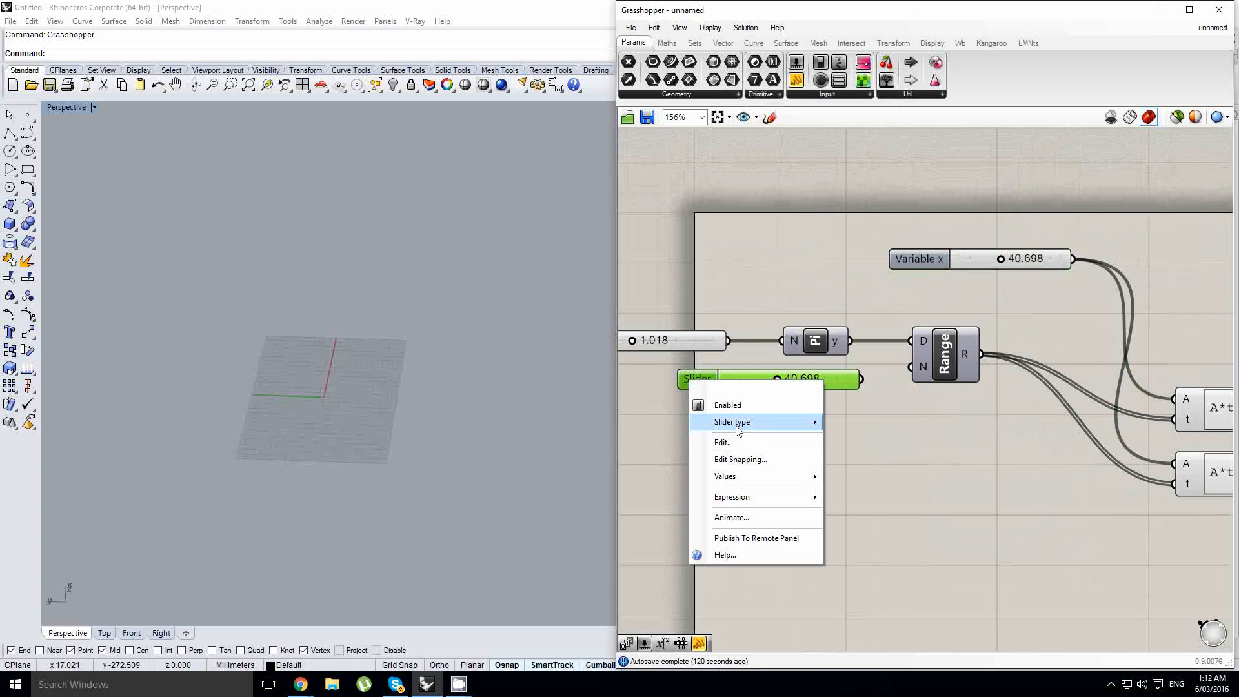
mouse_move(800, 420)
left_click(860, 434)
- Set the integer slider's maximum to 64
double_click(686, 381)
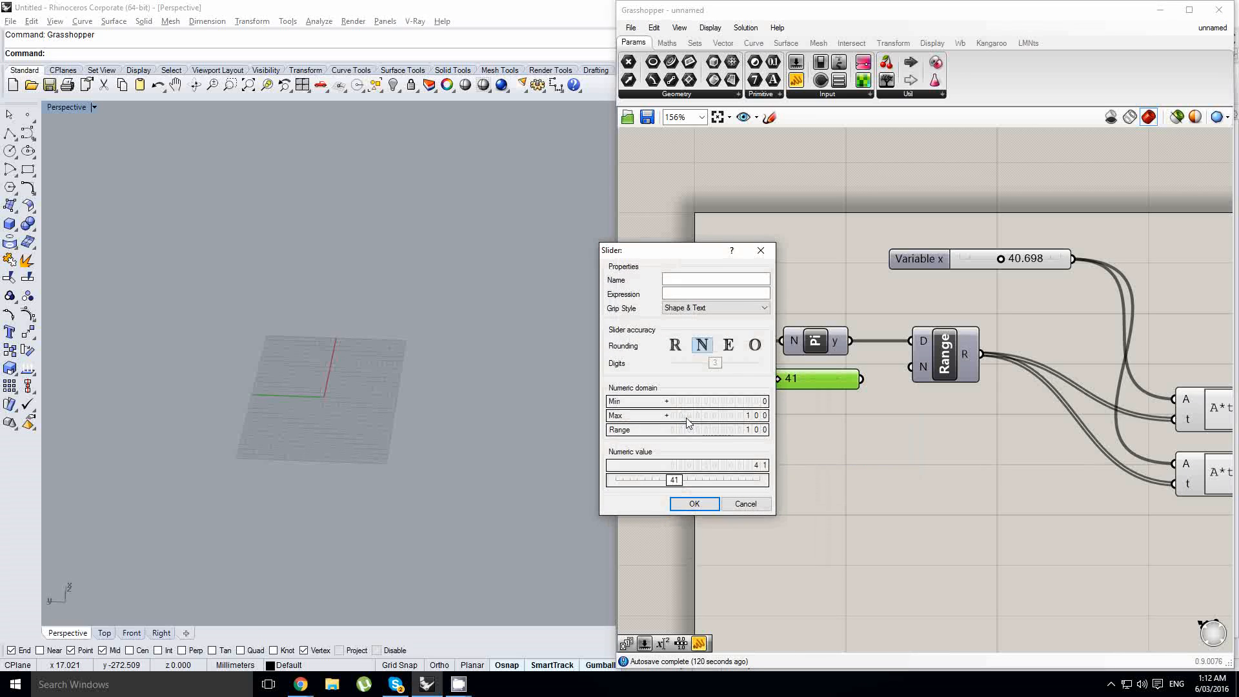
double_click(688, 423)
type("64")
key("Return")
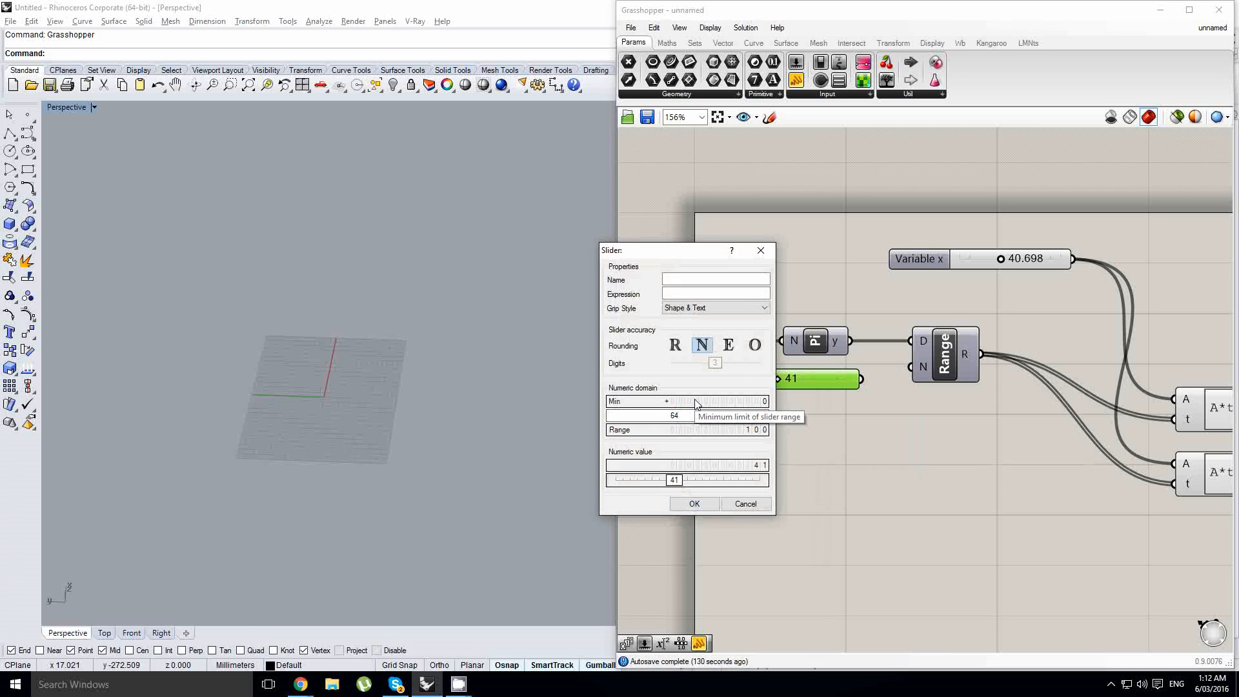
left_click(694, 503)
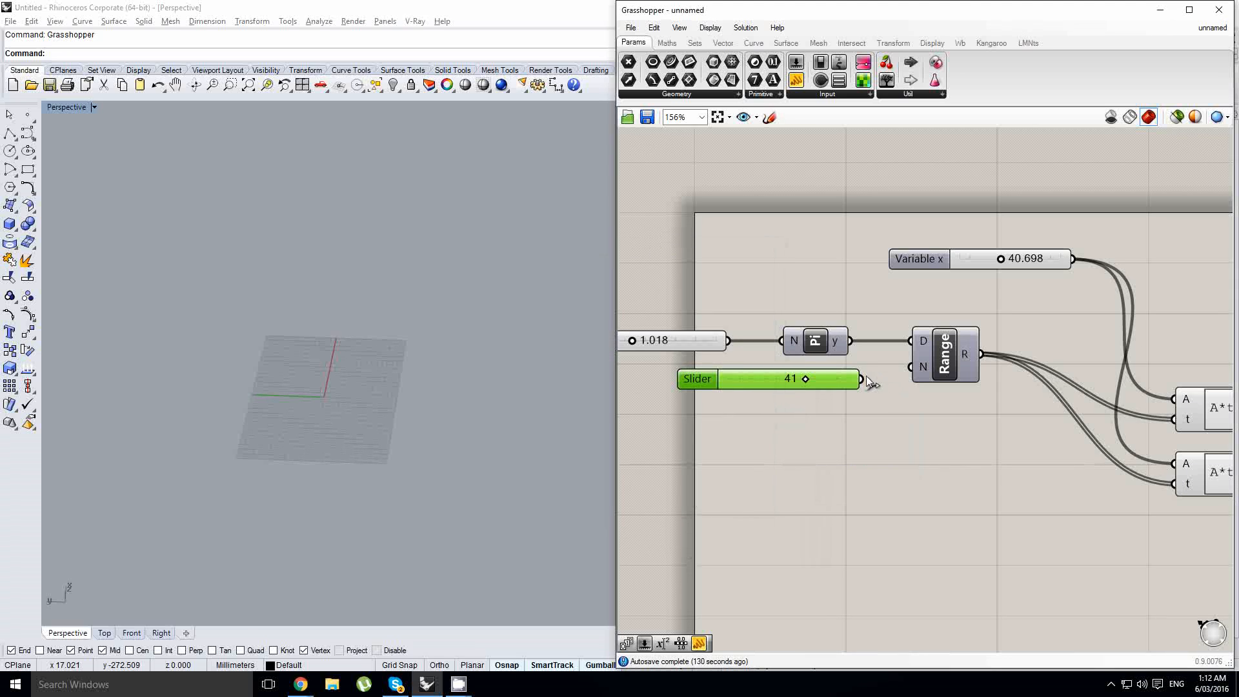
- Add a Construct Point component to the right of the expressions
scroll(845, 380, "down", 2)
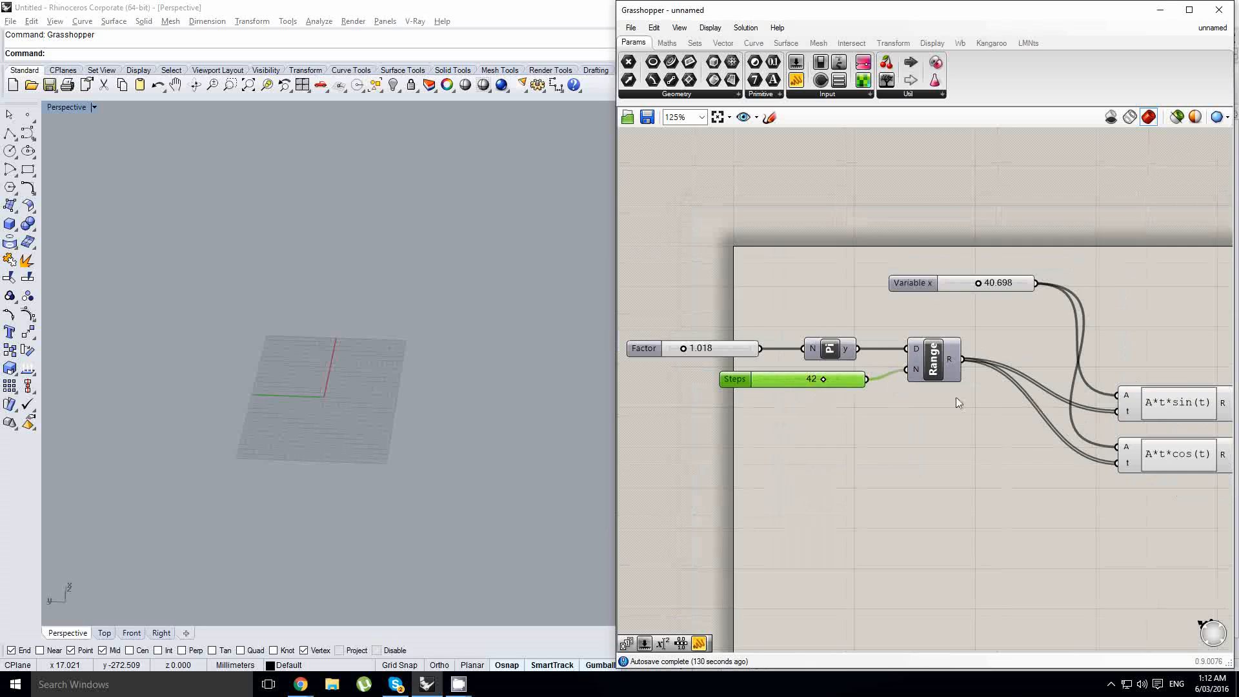
right_click_drag(960, 401, 728, 400)
double_click(1062, 424)
type("con pt")
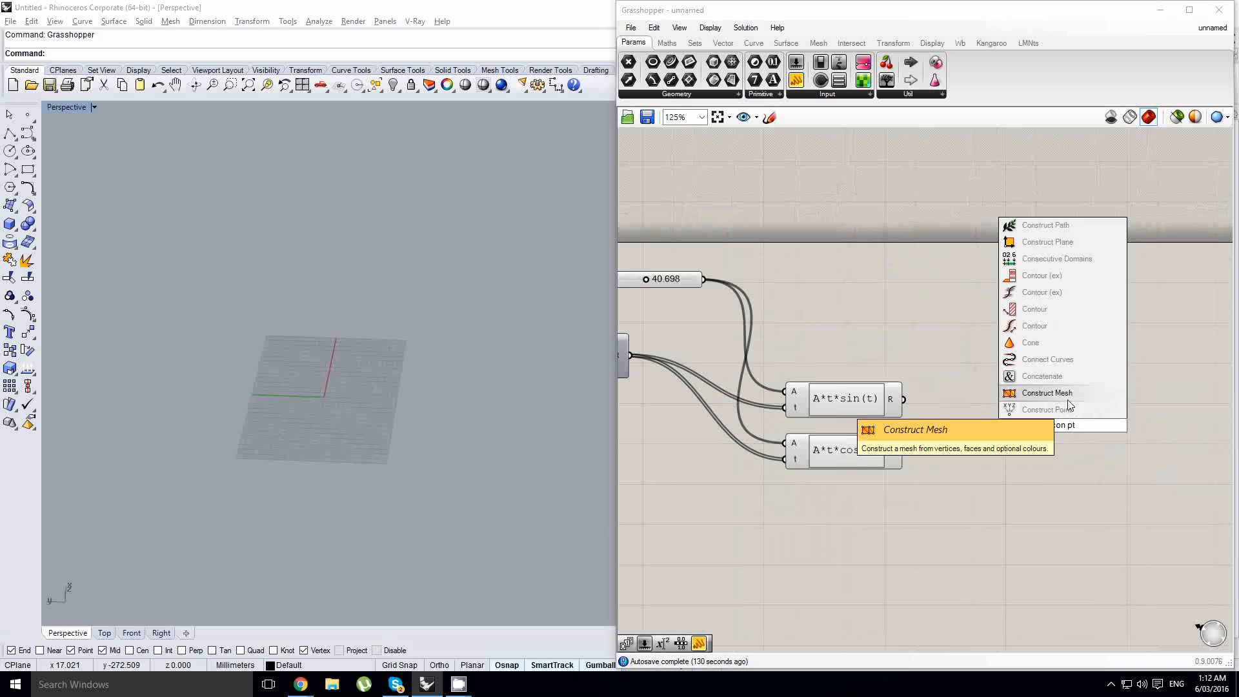
key("Return")
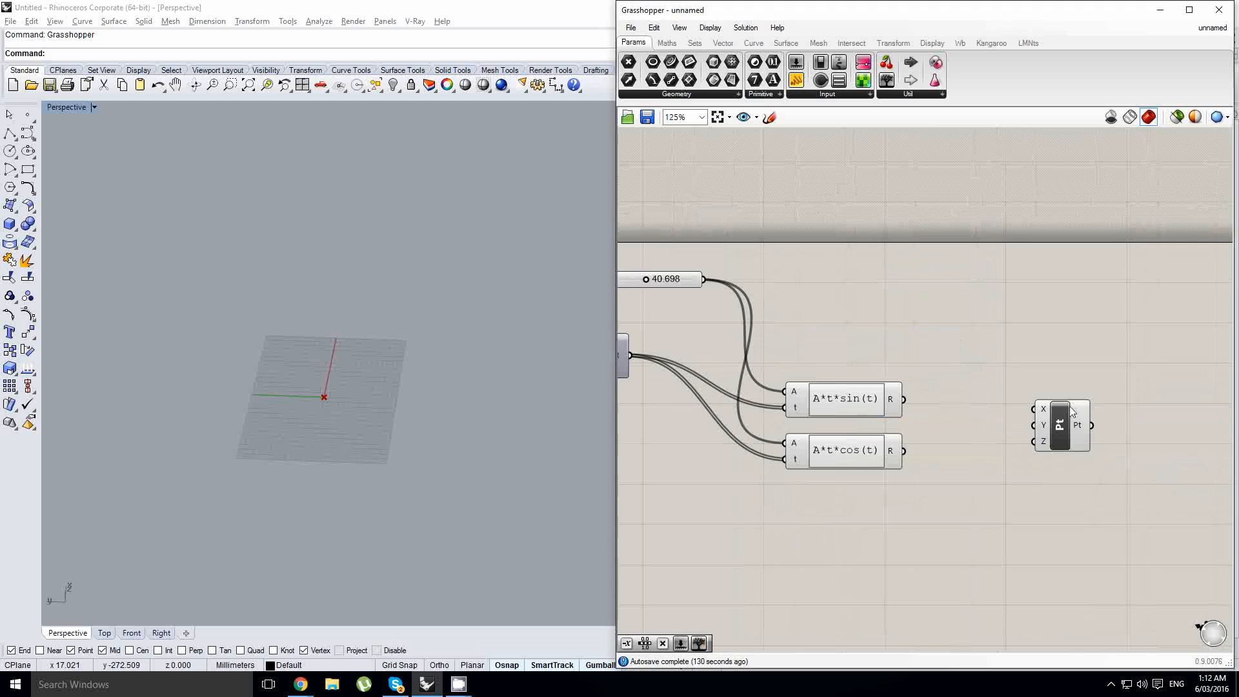
- Connect the sine result to the point's X input and the cosine result to its Y input
scroll(940, 418, "up", 1)
left_click_drag(872, 395, 1056, 411)
left_click_drag(873, 459, 1060, 417)
right_click_drag(786, 418, 1089, 409)
- Adjust the Factor slider to about 0.987 and check the spiral points in the viewport
scroll(868, 415, "down", 2)
right_click_drag(868, 415, 1000, 406)
scroll(794, 359, "up", 6)
left_click_drag(682, 311, 675, 356)
scroll(326, 342, "up", 4)
right_click_drag(329, 341, 372, 362)
scroll(840, 416, "down", 3)
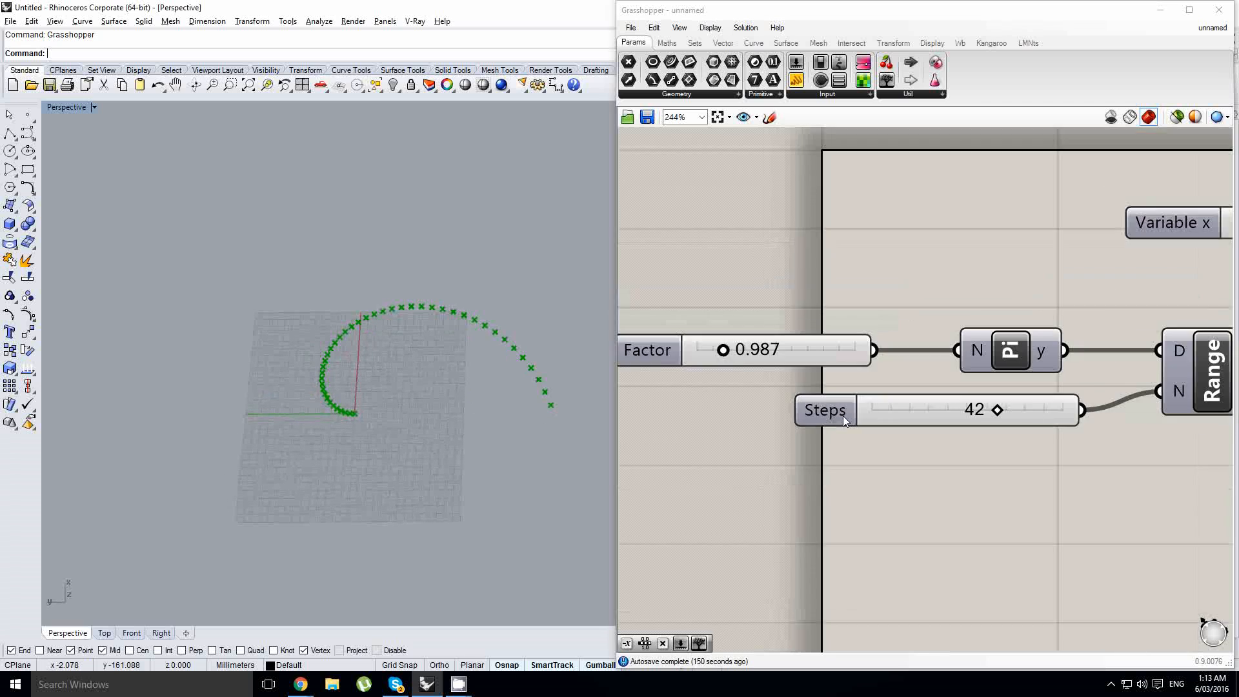
- Add an Interpolate curve component and connect the points to its vertices input
right_click_drag(1058, 412, 767, 387)
scroll(768, 387, "down", 4)
scroll(871, 403, "up", 3)
double_click(956, 401)
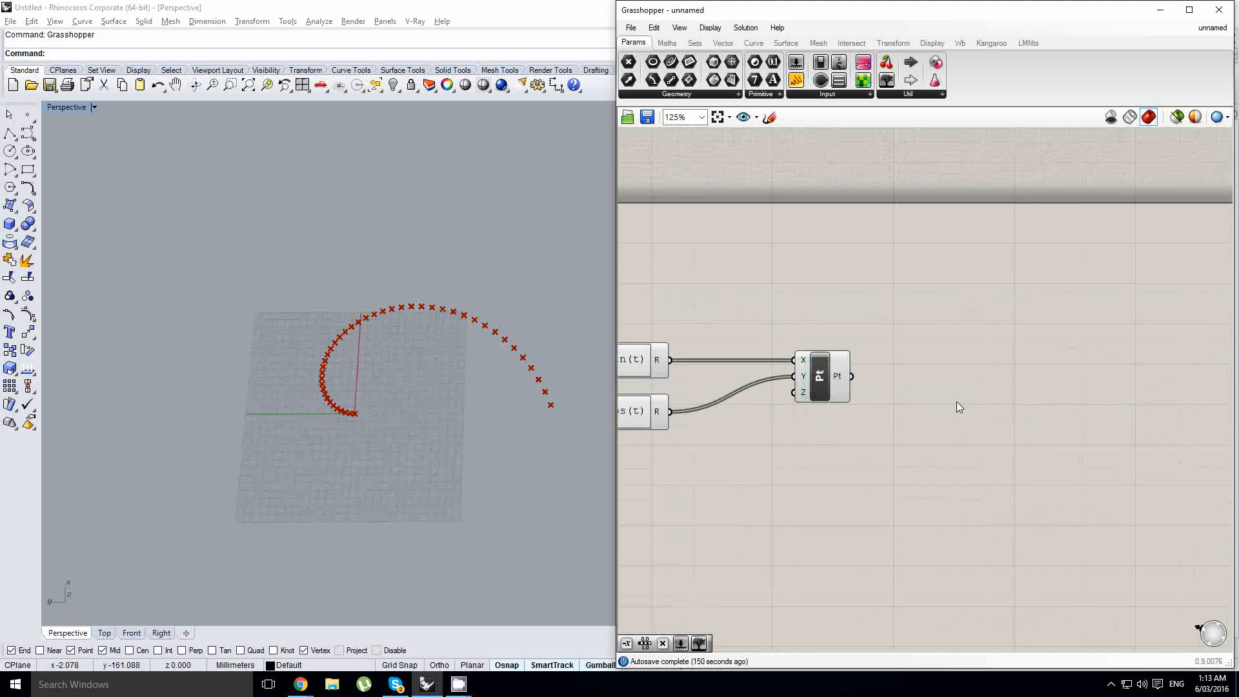
type("inter")
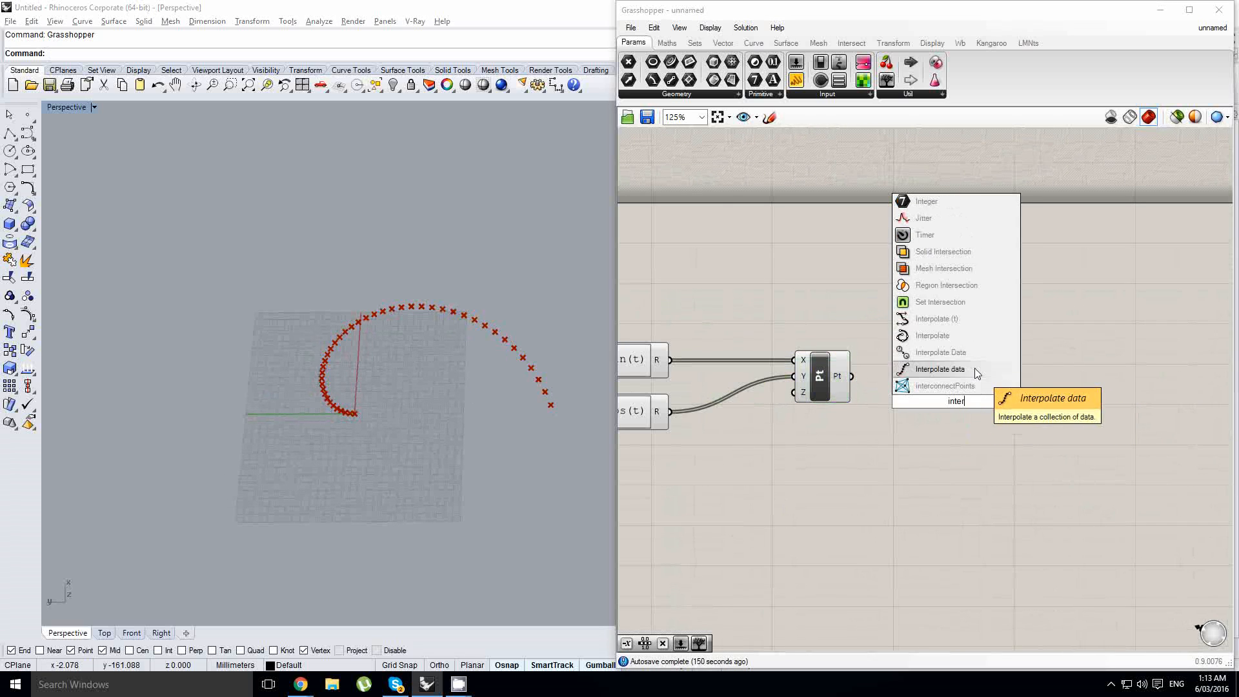
left_click(932, 335)
scroll(922, 386, "up", 1)
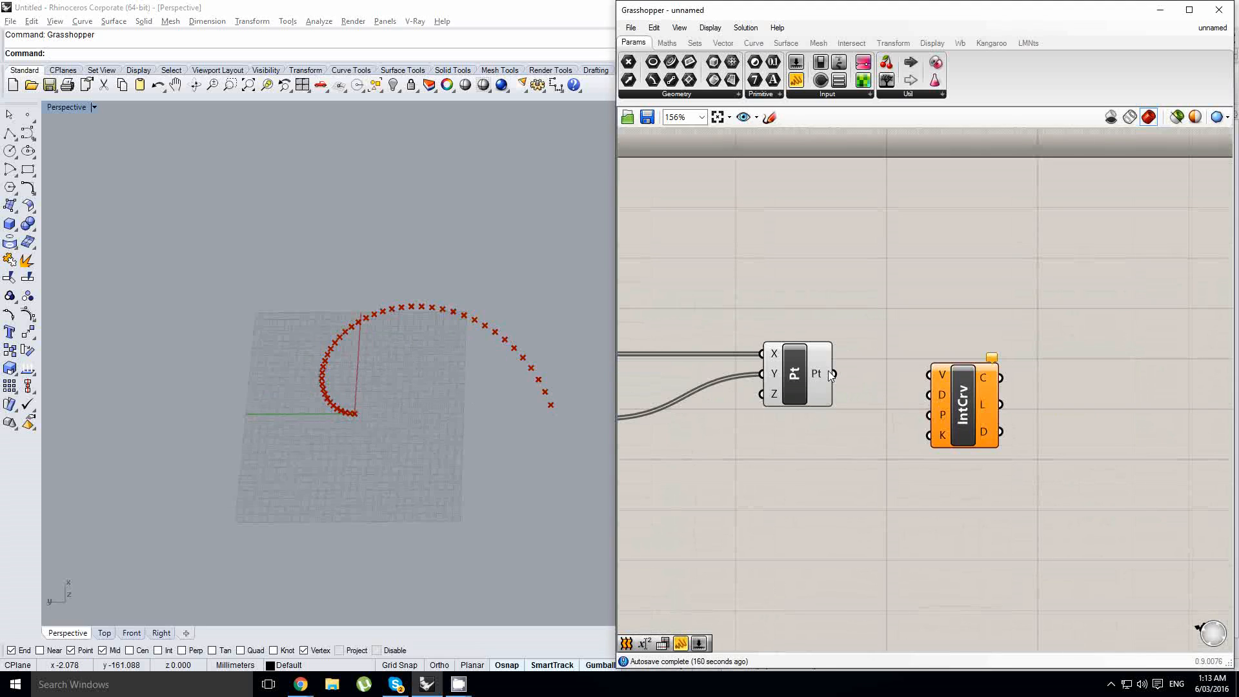
left_click_drag(834, 373, 913, 374)
- Turn off the preview of the Construct Point component
right_click_drag(301, 374, 394, 438)
scroll(396, 440, "up", 2)
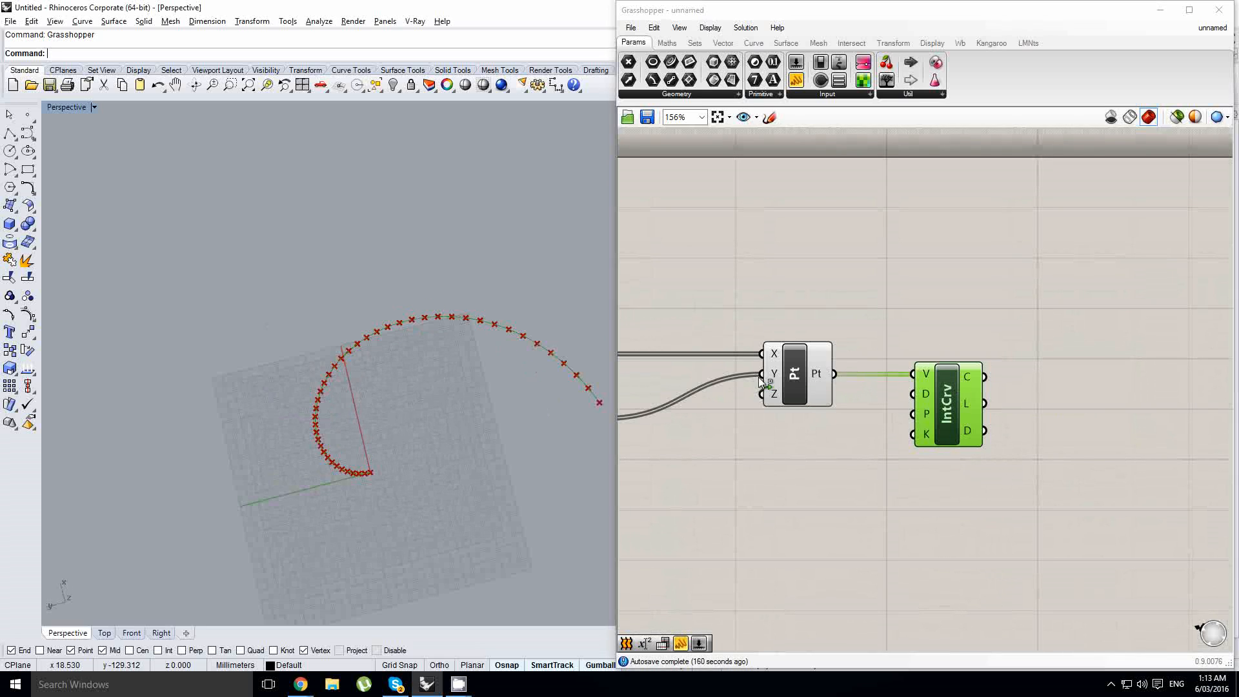
left_click(793, 380)
middle_click(793, 381)
left_click(827, 339)
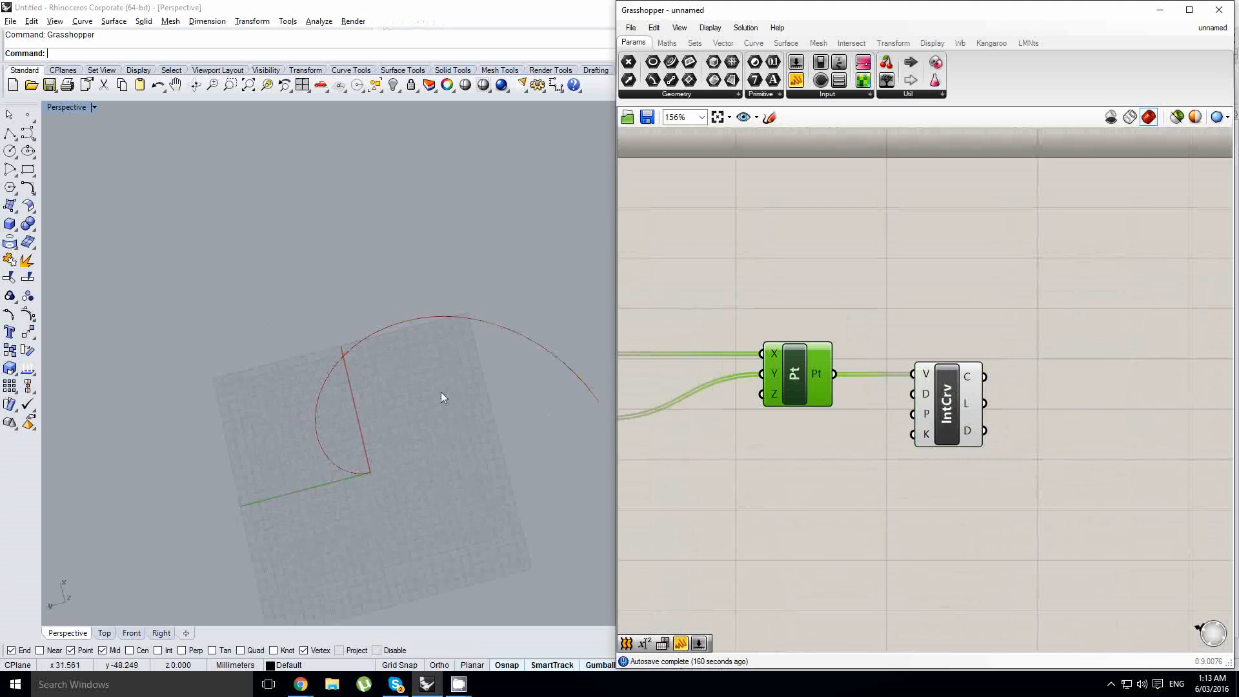
right_click_drag(441, 395, 383, 380)
- Add a Curve Closest Point component beside the Interpolate component
left_click(919, 289)
scroll(1040, 416, "down", 2)
right_click_drag(1040, 418, 815, 431)
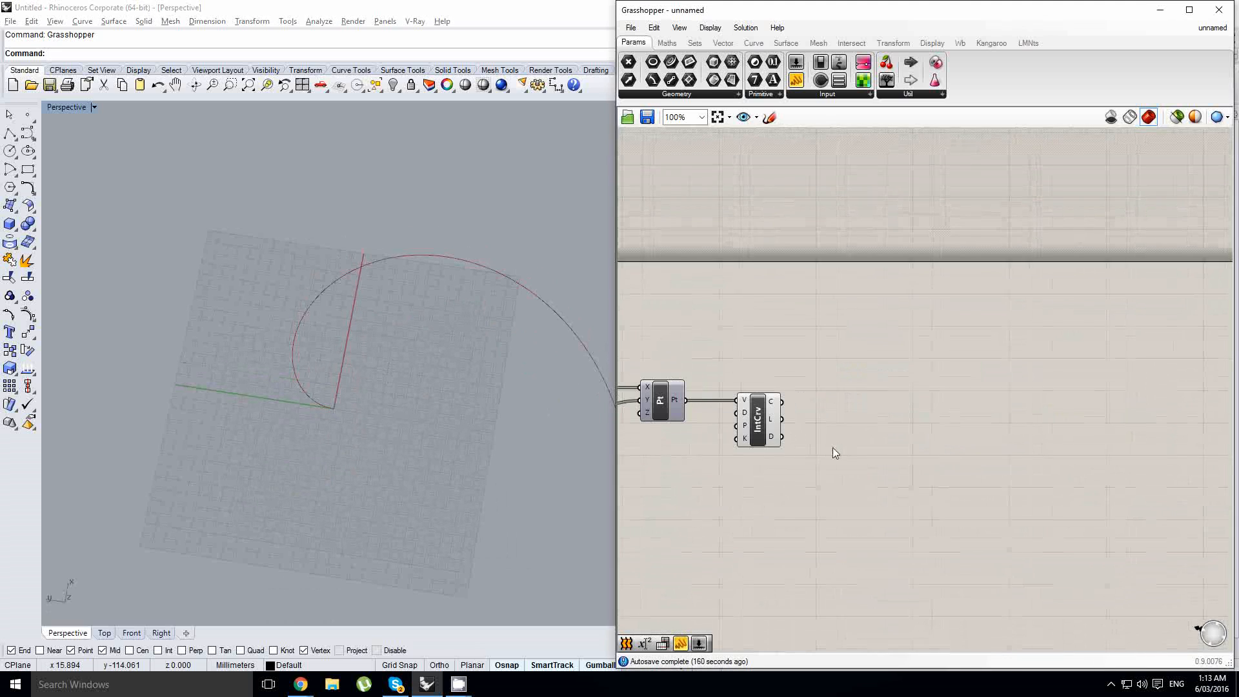
scroll(834, 449, "up", 1)
double_click(872, 451)
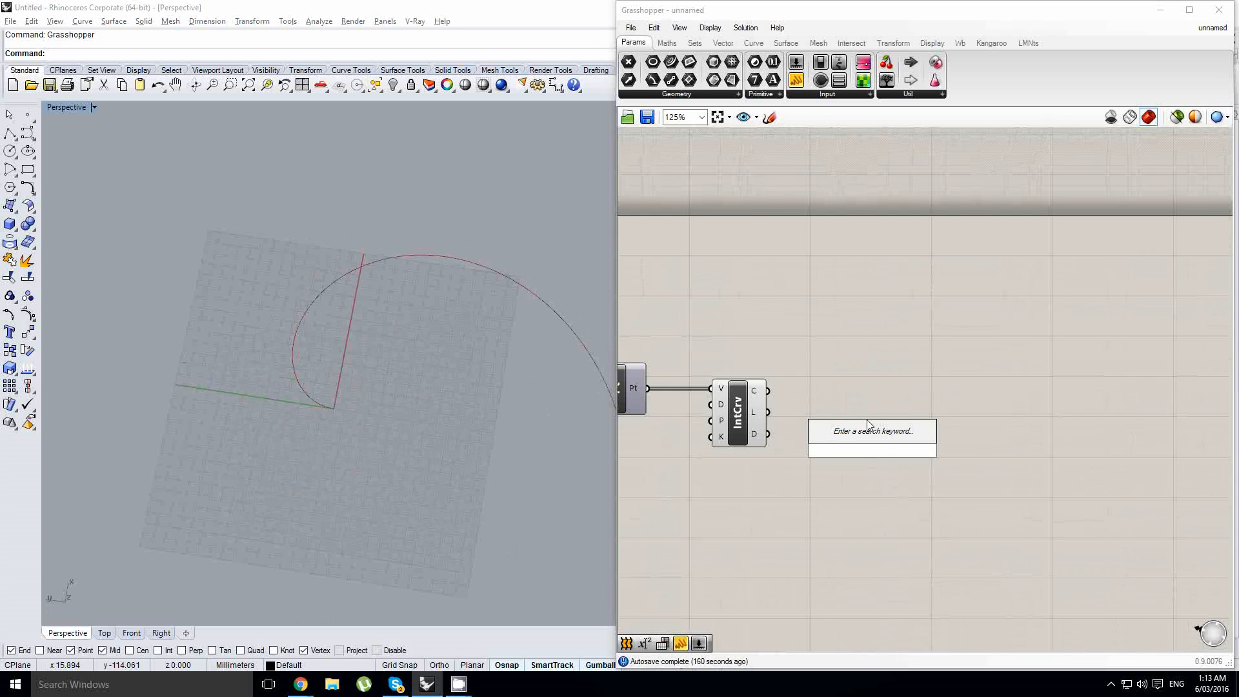
type("curve")
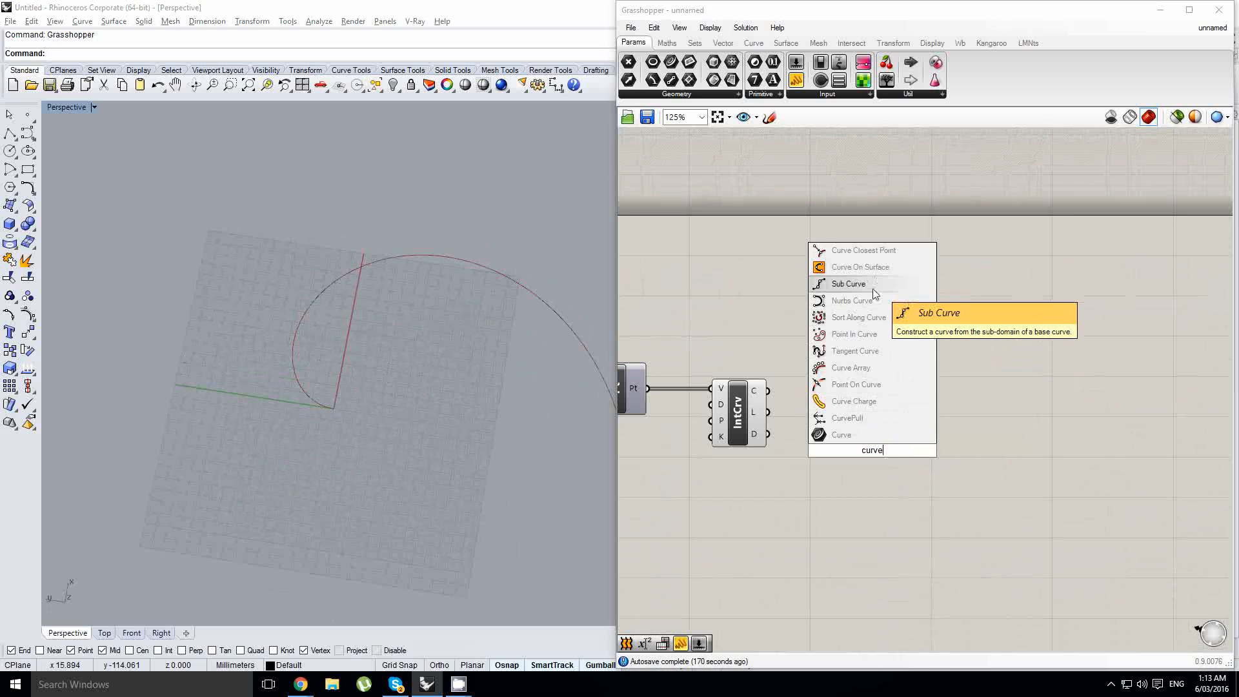
type(" cp")
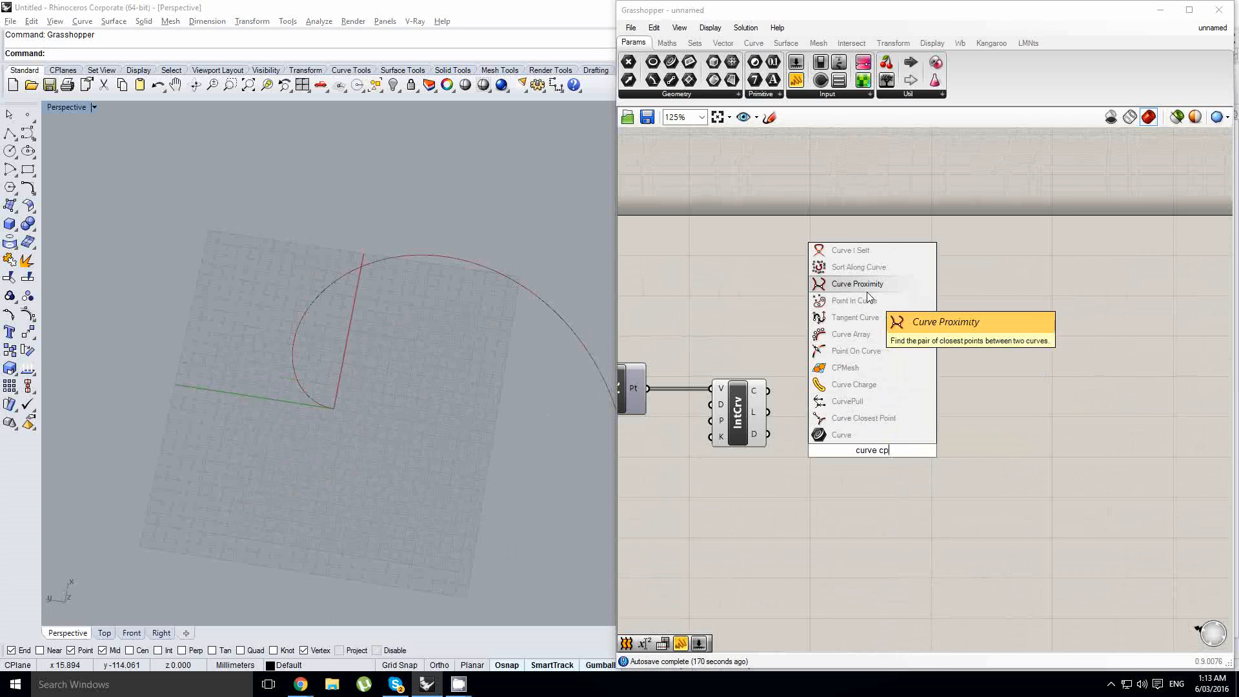
left_click(863, 417)
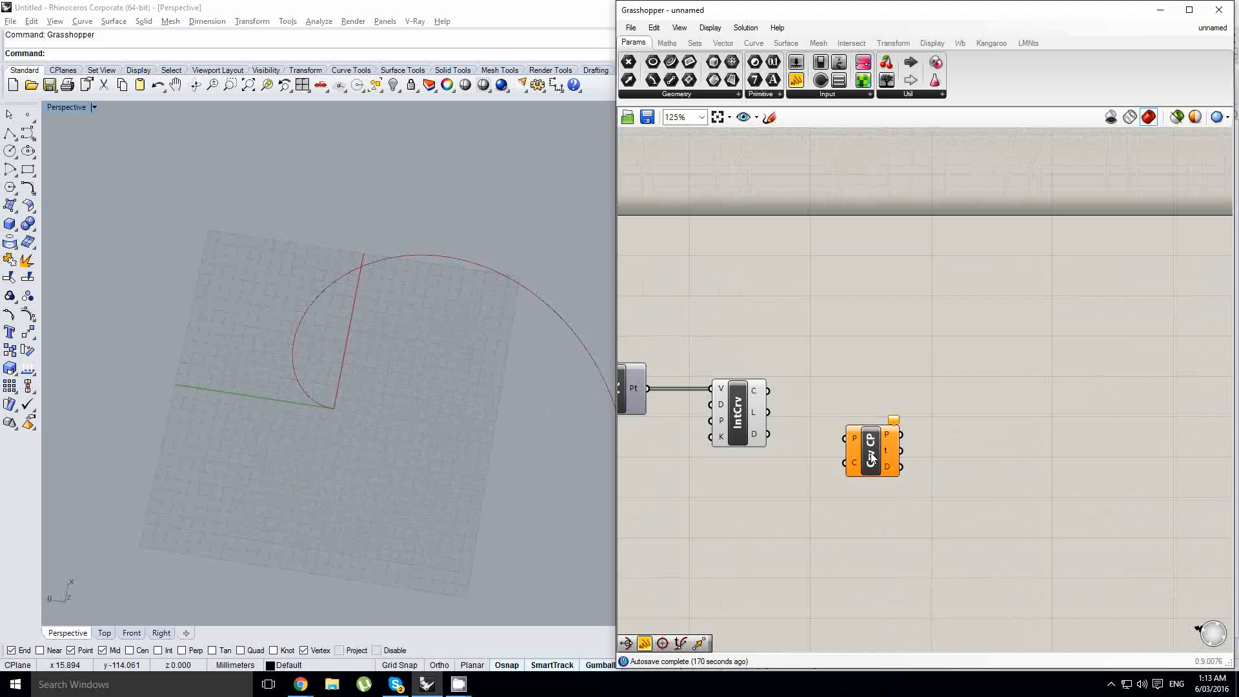
- Connect the points and the interpolated curve to the Curve Closest Point component's P and C inputs
right_click_drag(786, 439, 796, 378)
left_click_drag(752, 353, 964, 459)
scroll(849, 349, "up", 1)
left_click_drag(860, 346, 891, 425)
key("ctrl+z")
left_click_drag(973, 459, 982, 349)
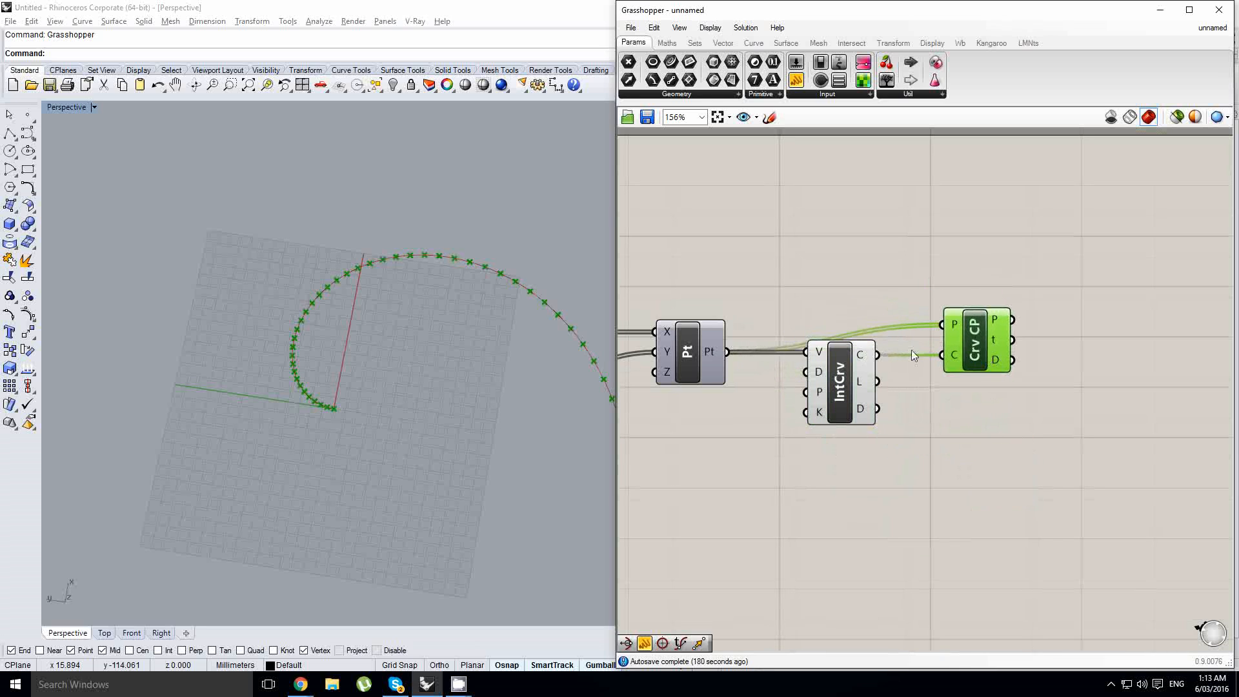
- Add an Evaluate Curve component to the canvas beside the Curve Closest Point component
left_click(709, 358)
right_click_drag(326, 294, 324, 369)
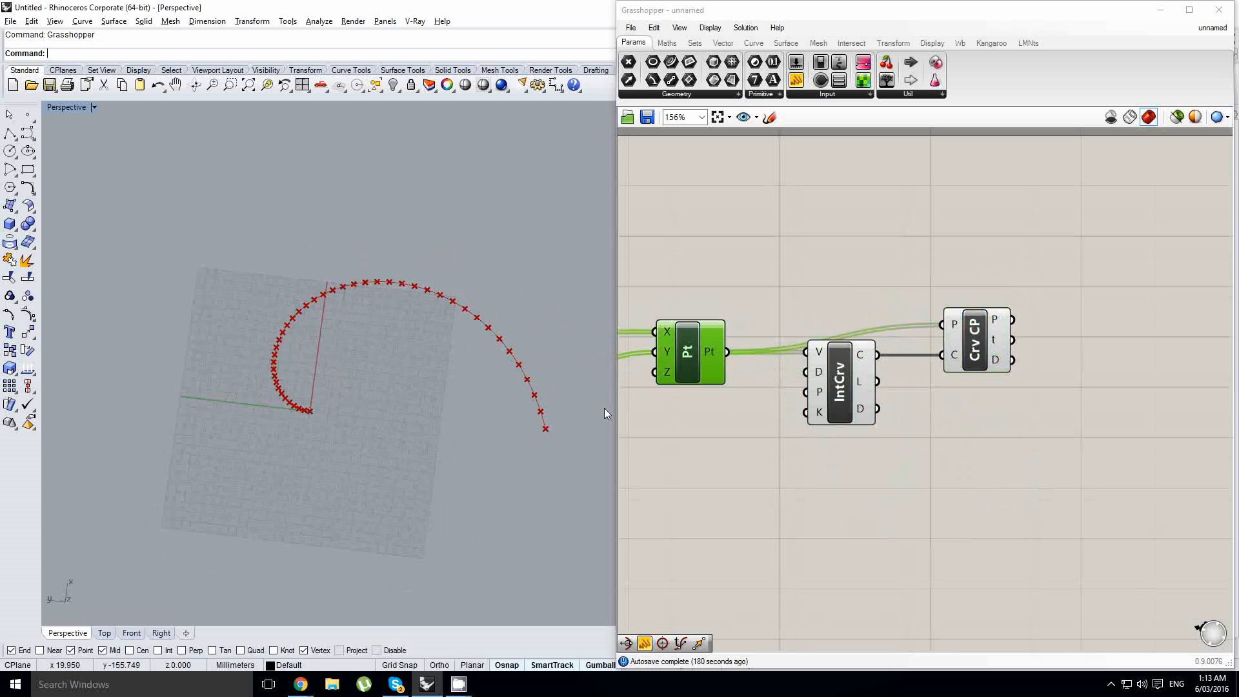
mouse_move(996, 343)
right_click_drag(997, 344, 819, 330)
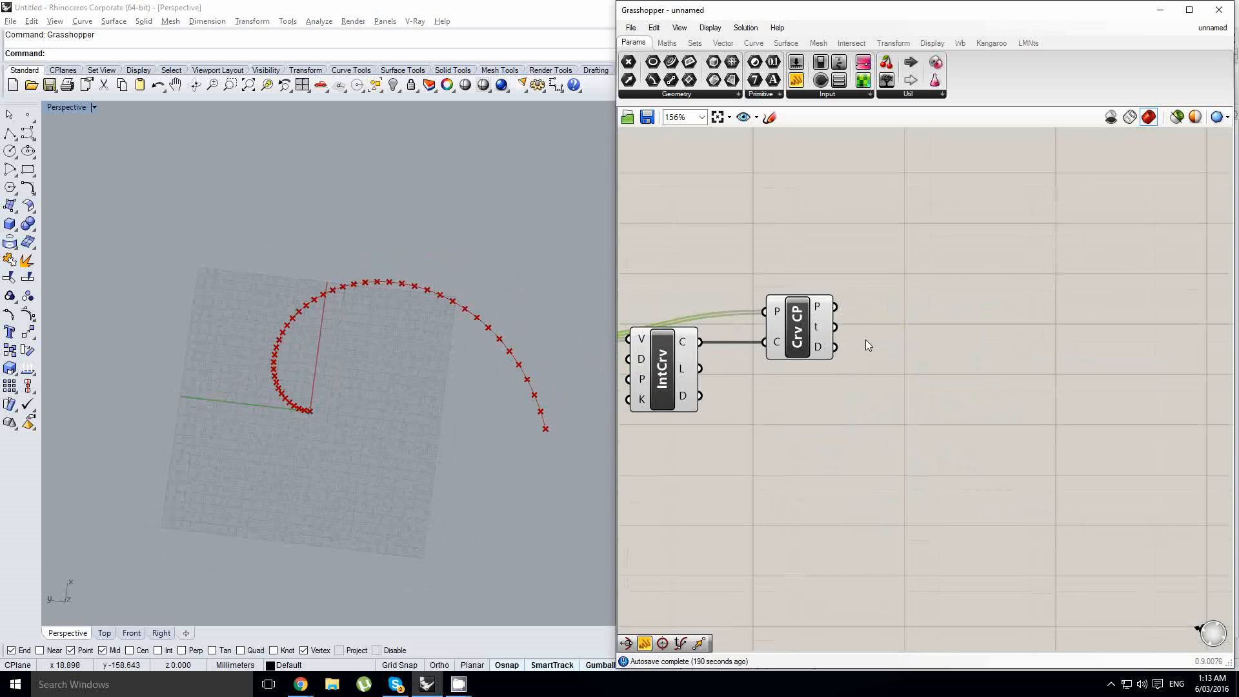
double_click(929, 407)
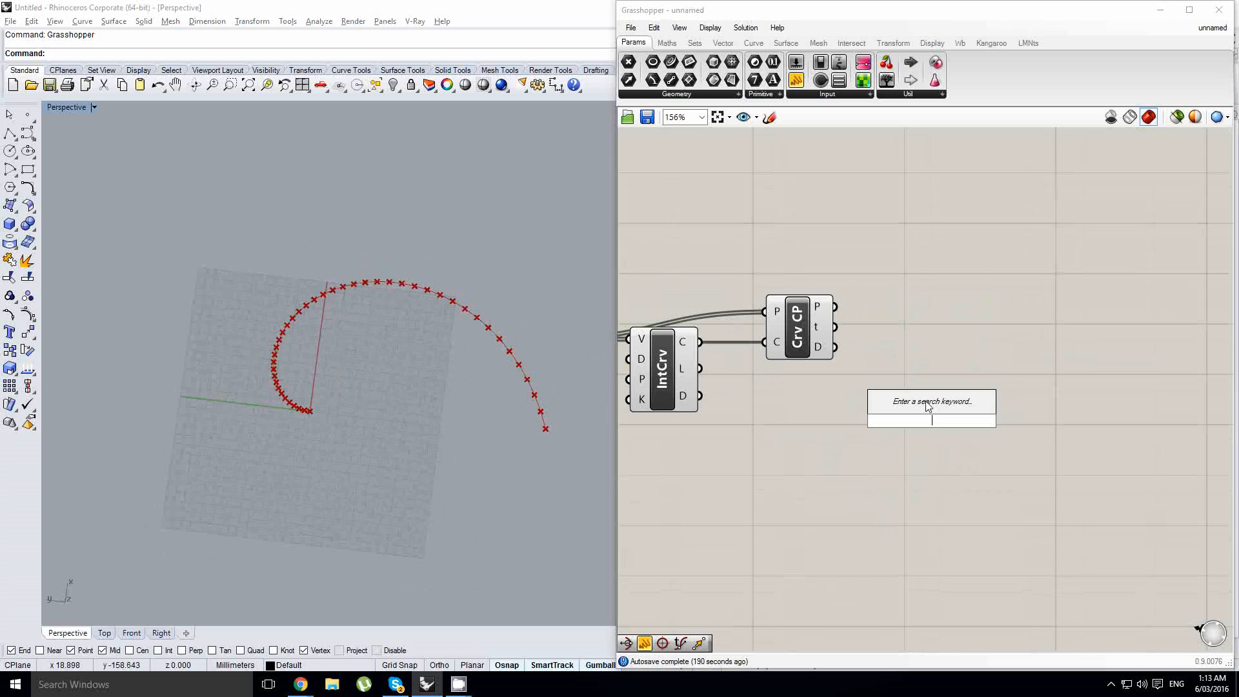
type("evalu")
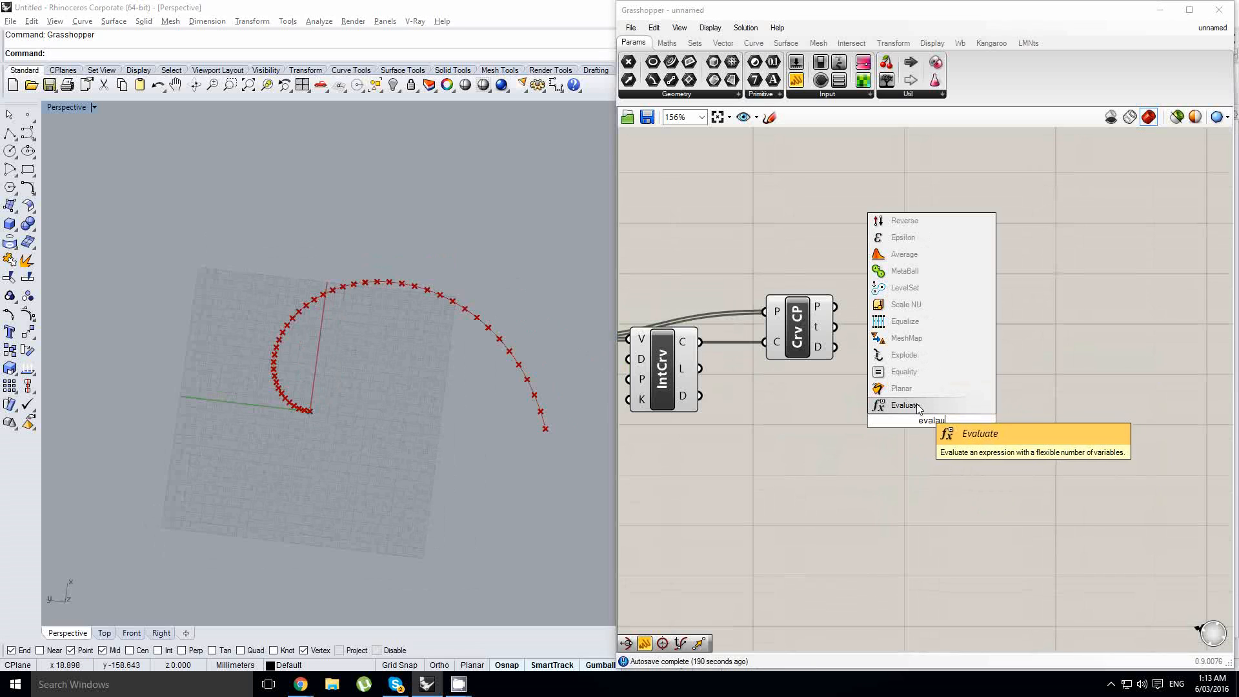
key("BackSpace")
key("BackSpace")
type("luate")
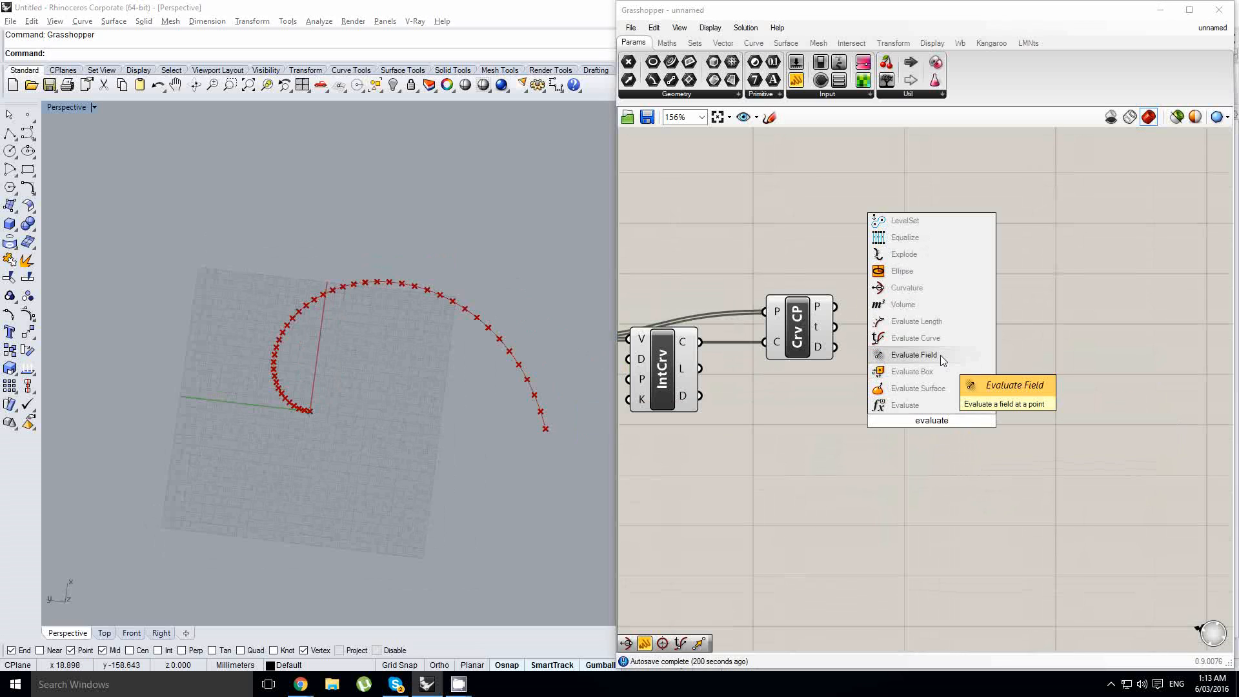
left_click(923, 337)
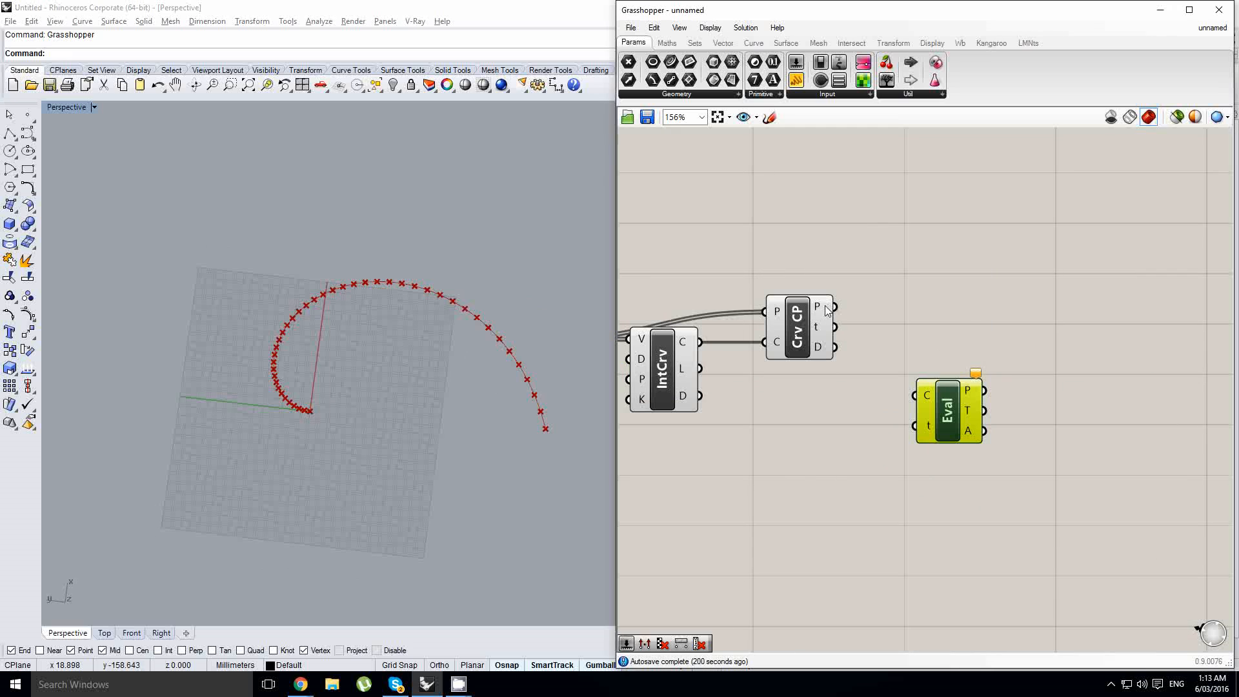
- Connect the interpolated curve and the closest-point parameters to the Evaluate Curve component's C and t inputs
left_click_drag(703, 343, 922, 405)
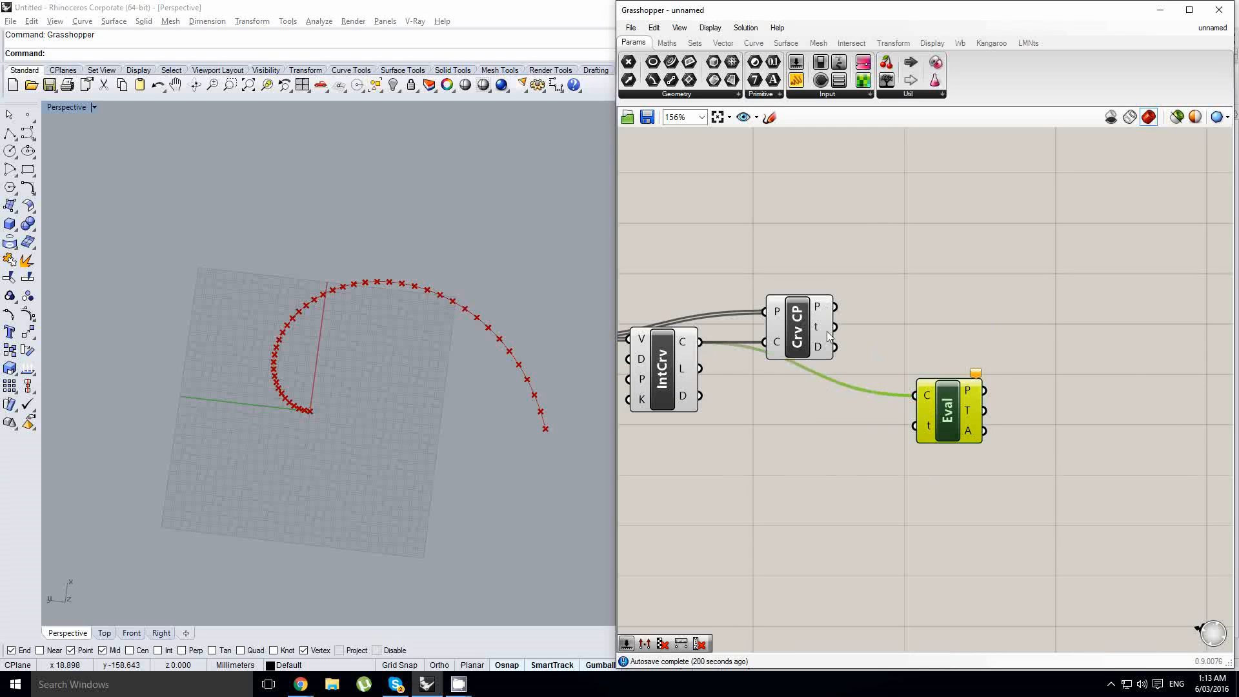
mouse_move(825, 333)
left_click_drag(824, 333, 948, 315)
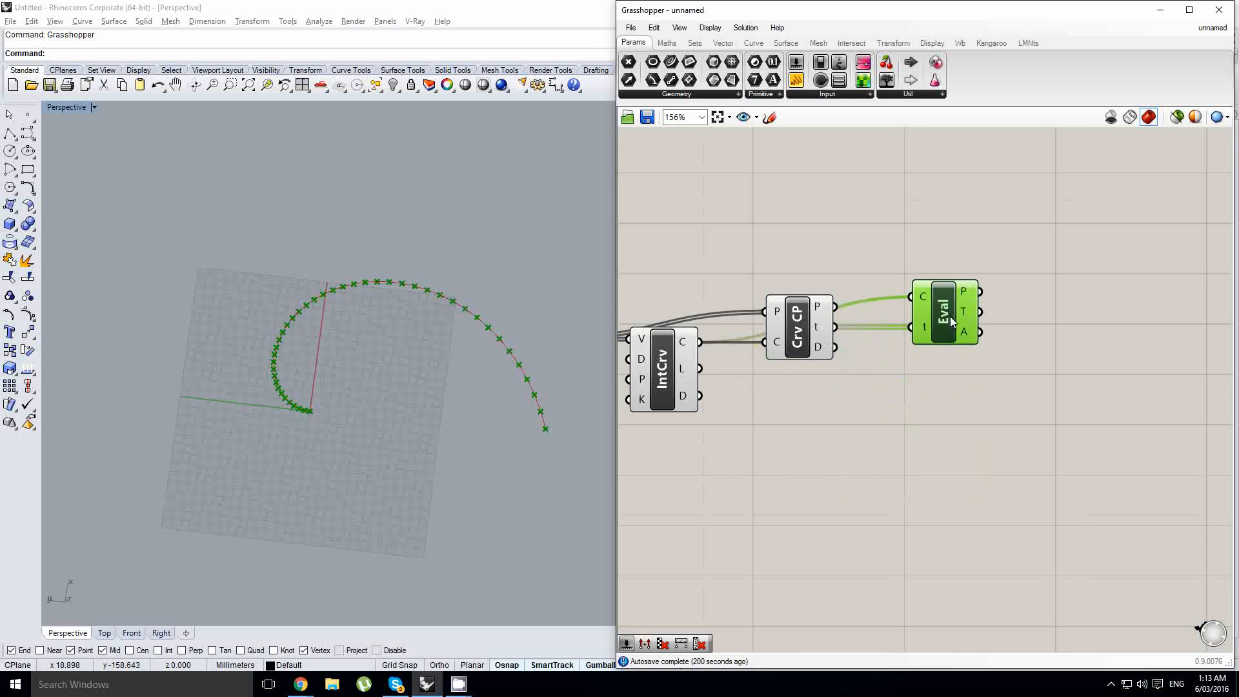
scroll(948, 314, "up", 2)
scroll(407, 329, "up", 2)
scroll(380, 322, "up", 1)
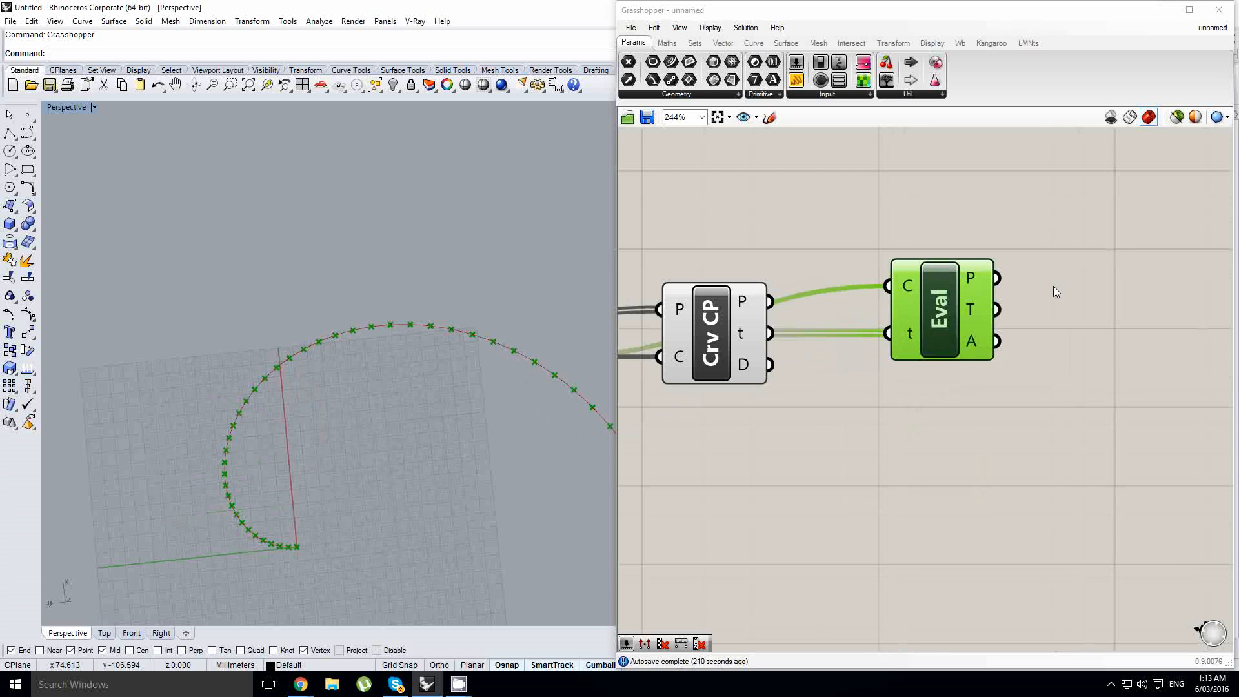
right_click_drag(1053, 285, 974, 325)
left_click(955, 349)
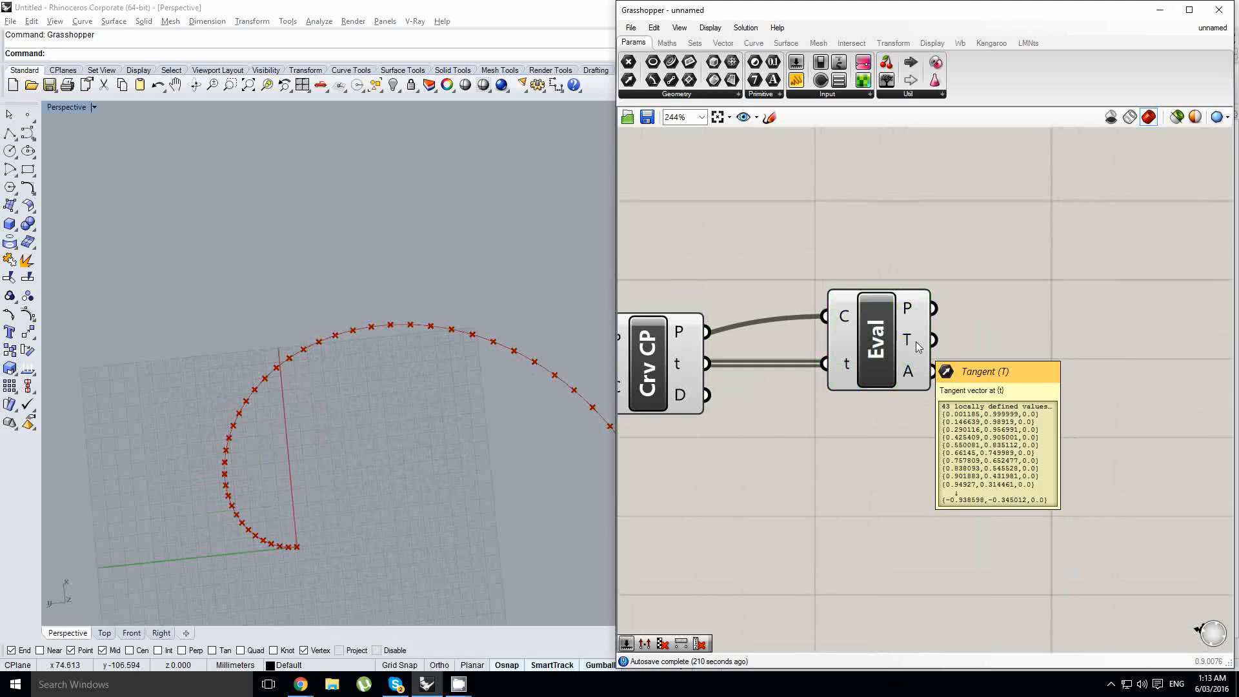
scroll(915, 342, "down", 3)
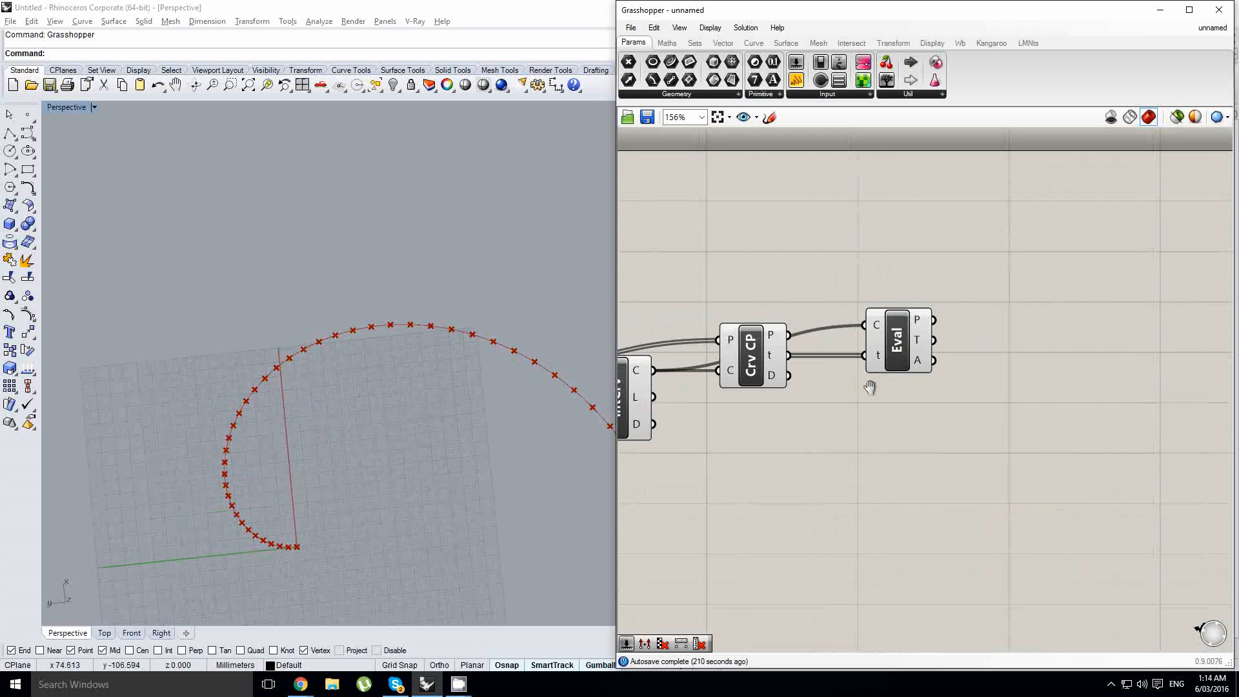
- Add a Perp Frame component and connect the interpolated curve and closest-point parameters to it
double_click(899, 407)
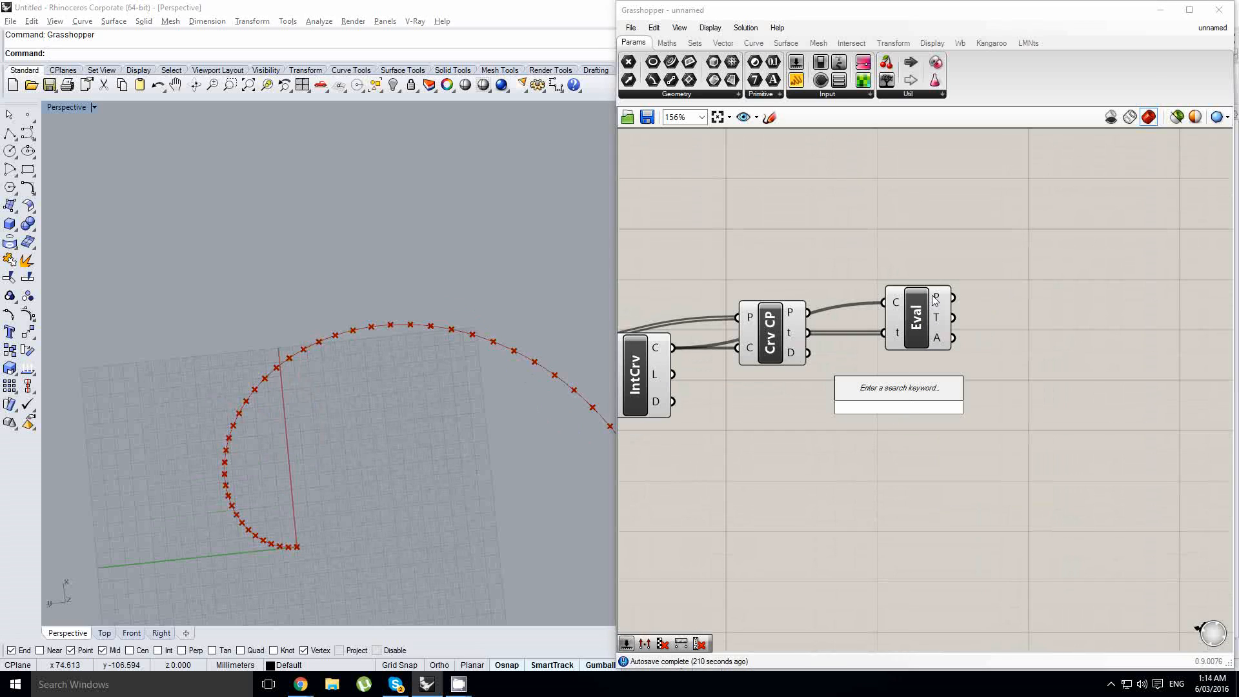
type("perp")
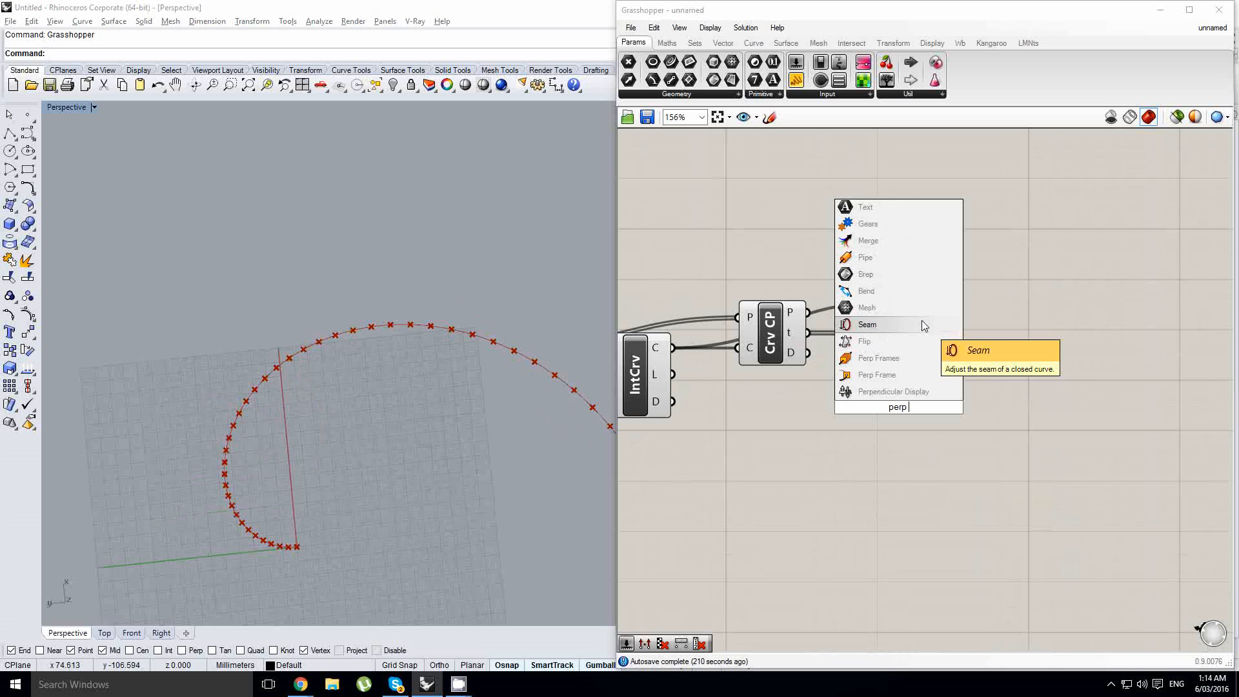
left_click(900, 375)
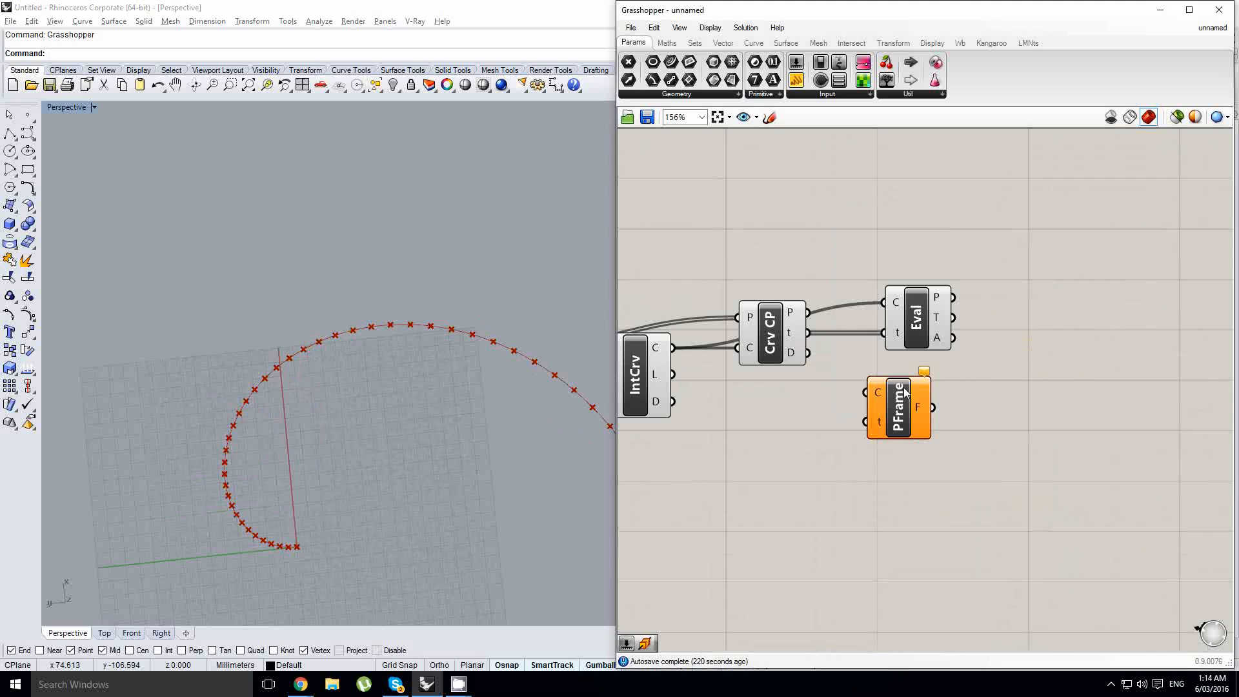
left_click_drag(673, 349, 894, 394)
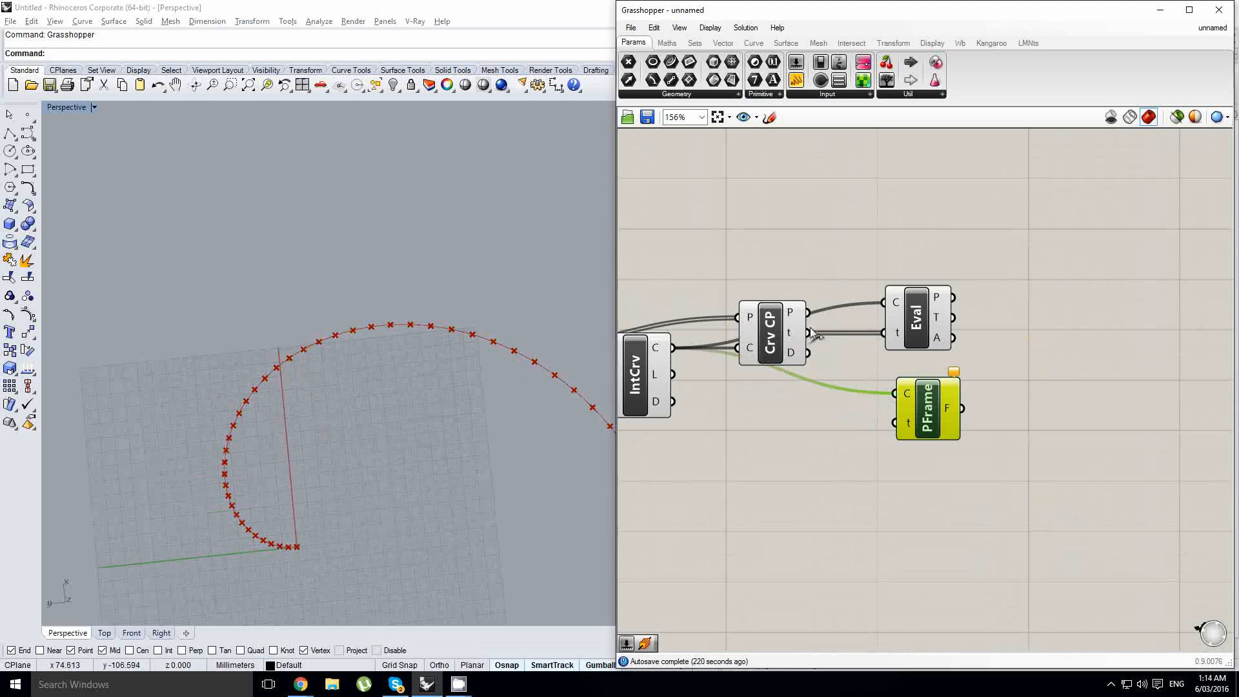
left_click_drag(812, 332, 895, 422)
- Delete the Perp Frame component
right_click_drag(415, 405, 479, 398)
scroll(249, 361, "up", 2)
scroll(244, 360, "up", 3)
right_click_drag(827, 385, 902, 396)
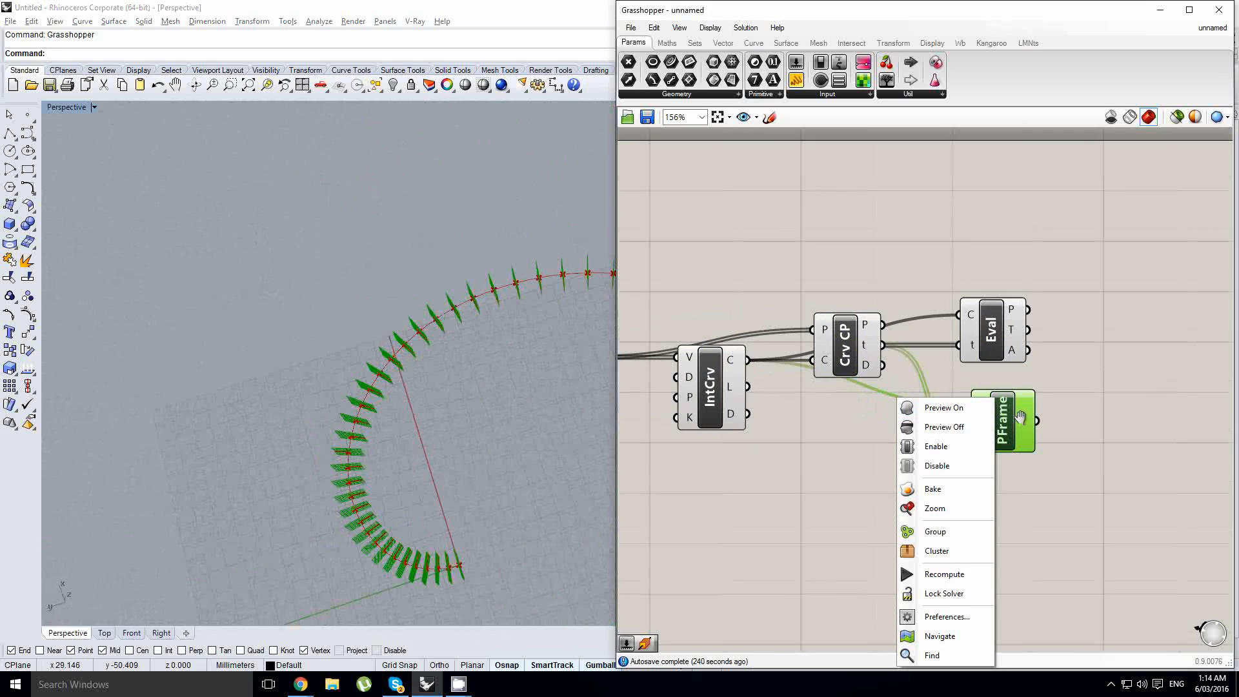
left_click(1010, 419)
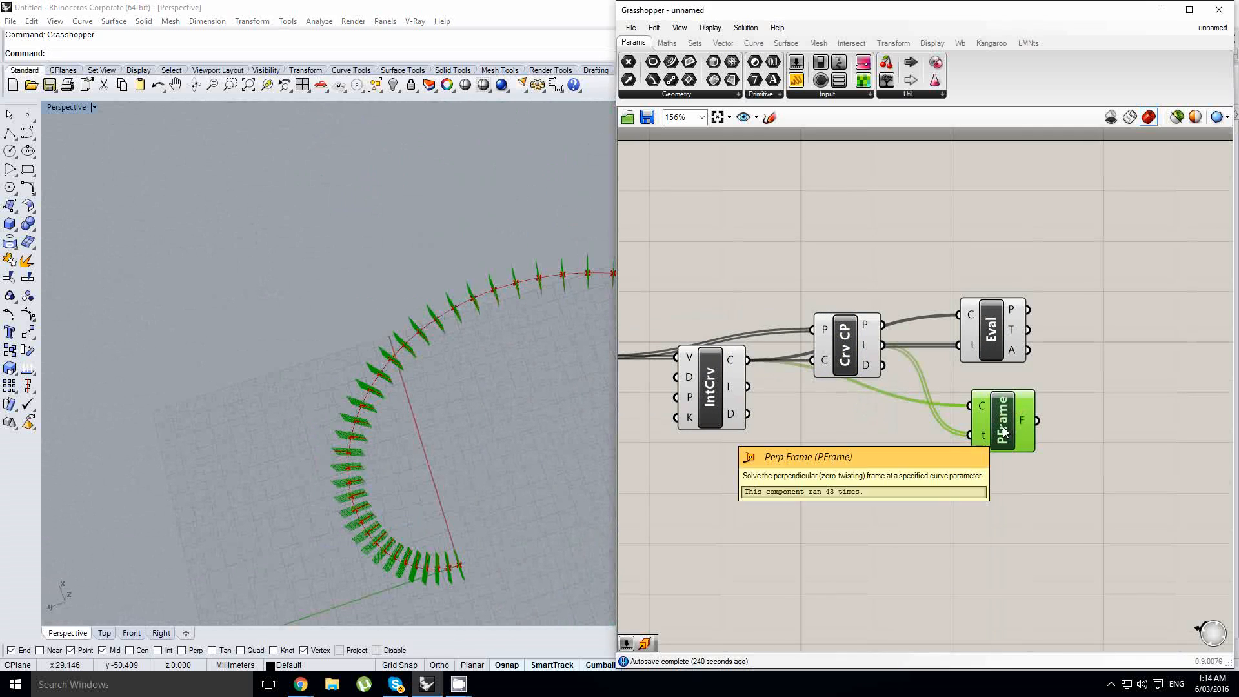
key("Delete")
- Inspect the spiral points and curve closely in the Rhino viewport
right_click_drag(335, 440, 335, 347)
scroll(412, 360, "down", 3)
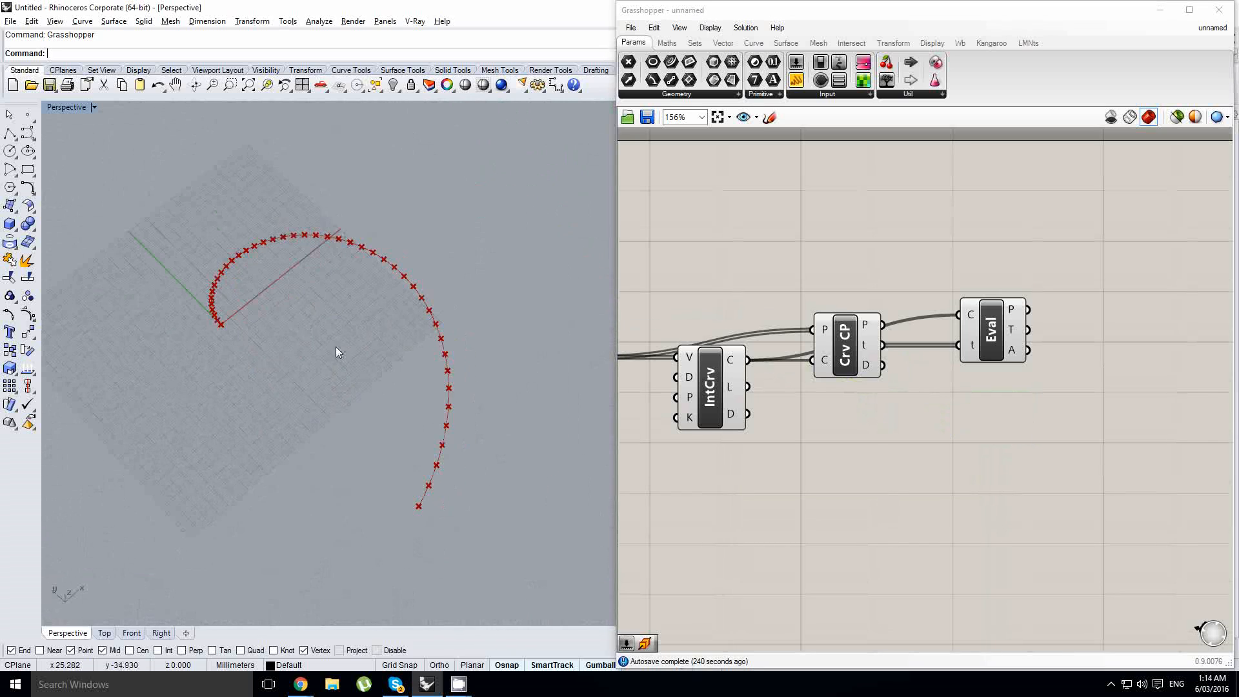
right_click_drag(1042, 384, 916, 389)
left_click(860, 349)
left_click(1082, 382)
double_click(1081, 382)
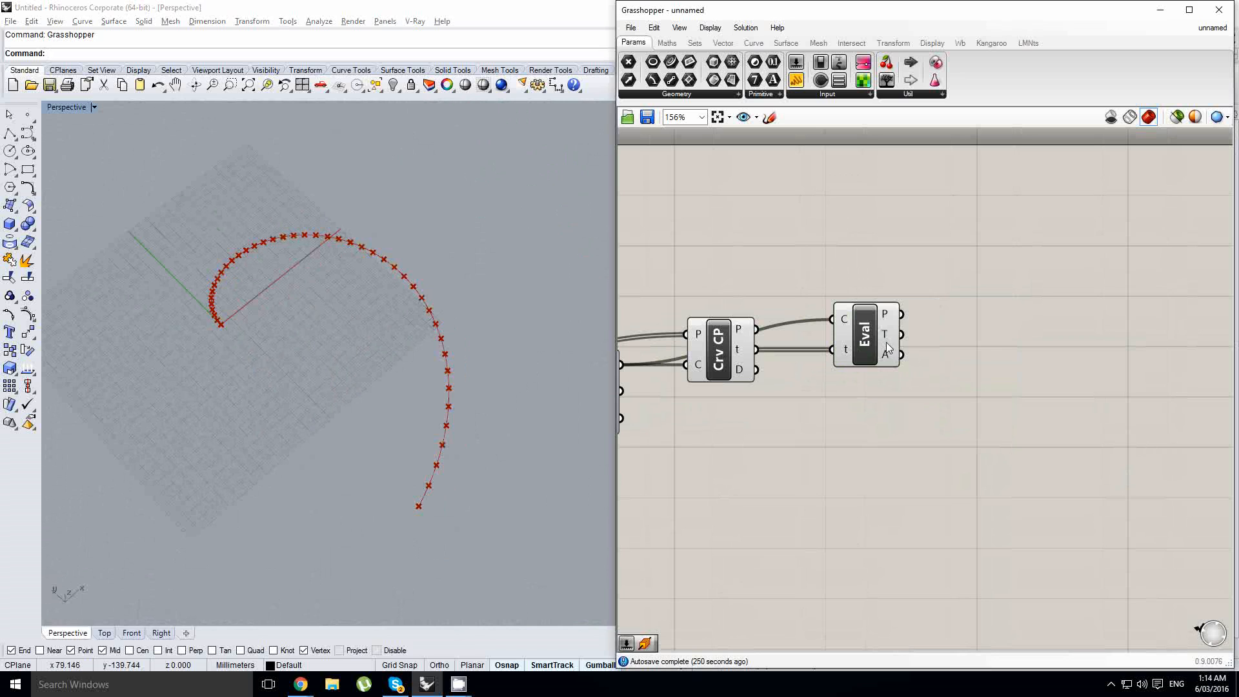
right_click_drag(338, 439, 390, 434)
scroll(435, 374, "up", 4)
right_click_drag(435, 374, 436, 407, "shift")
scroll(415, 371, "down", 3)
scroll(413, 367, "up", 4)
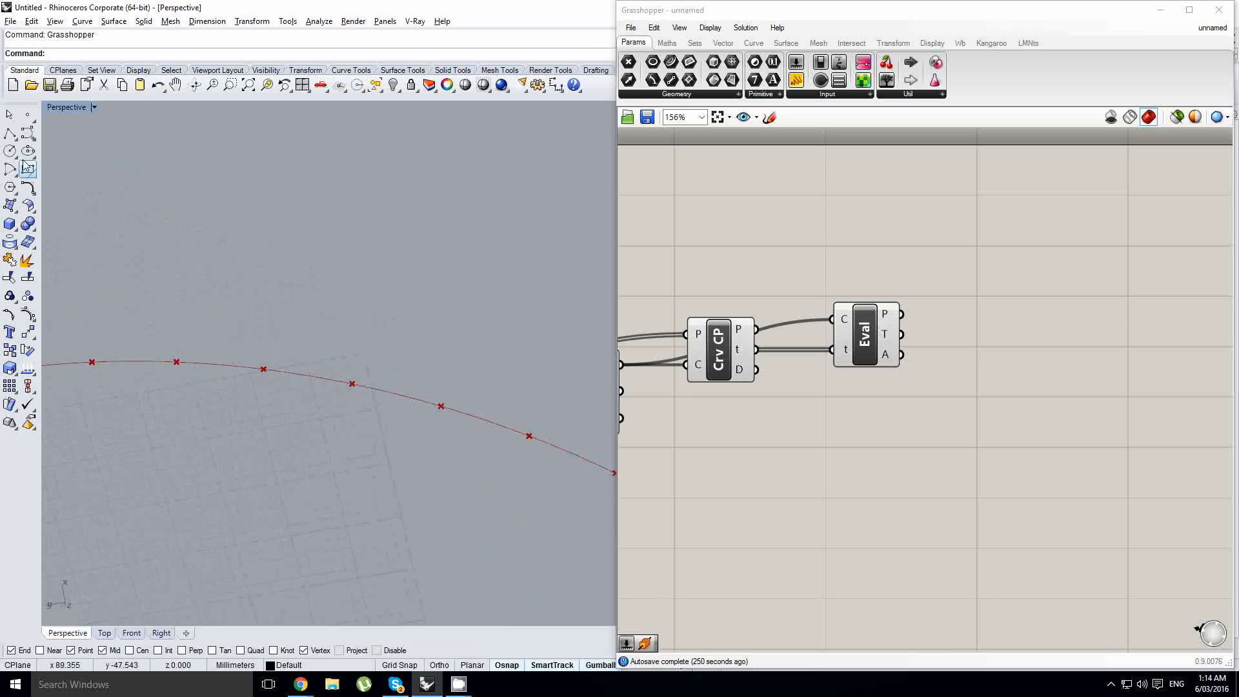
- Draw a two-point polyline alongside the spiral curve, then delete it
left_click(10, 132)
left_click(386, 386)
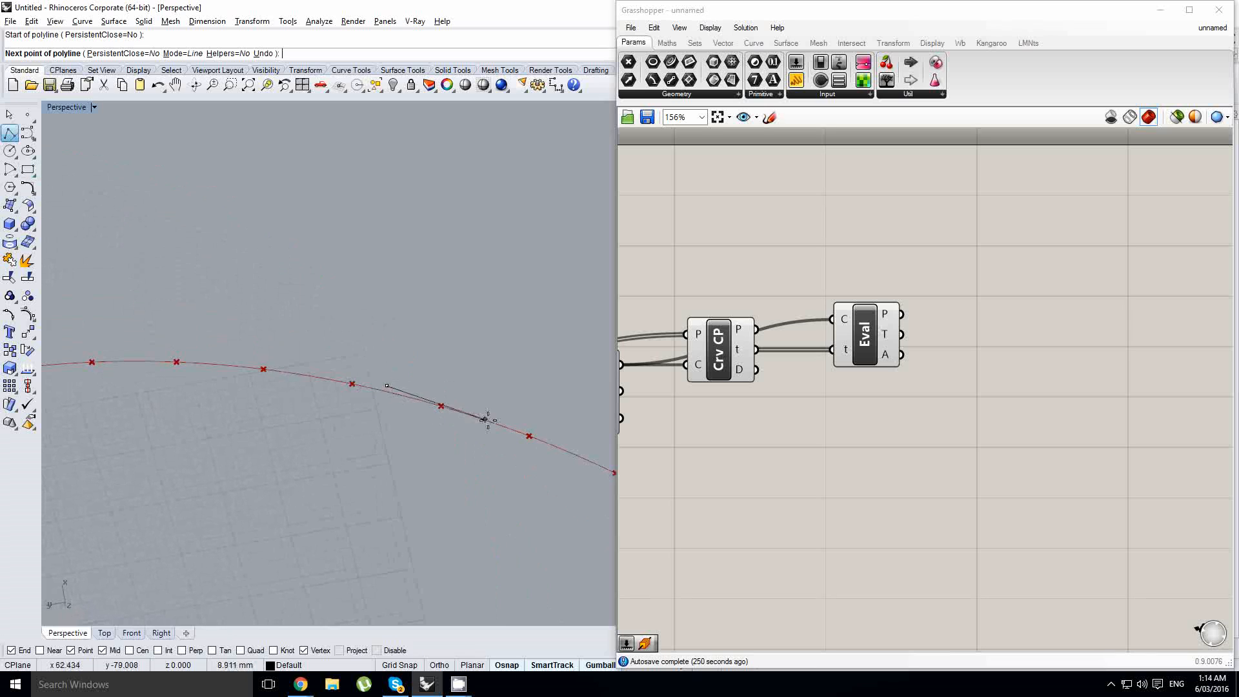
left_click(551, 439)
key("Return")
left_click_drag(471, 414, 442, 407)
scroll(434, 413, "up", 6)
right_click_drag(432, 413, 375, 420)
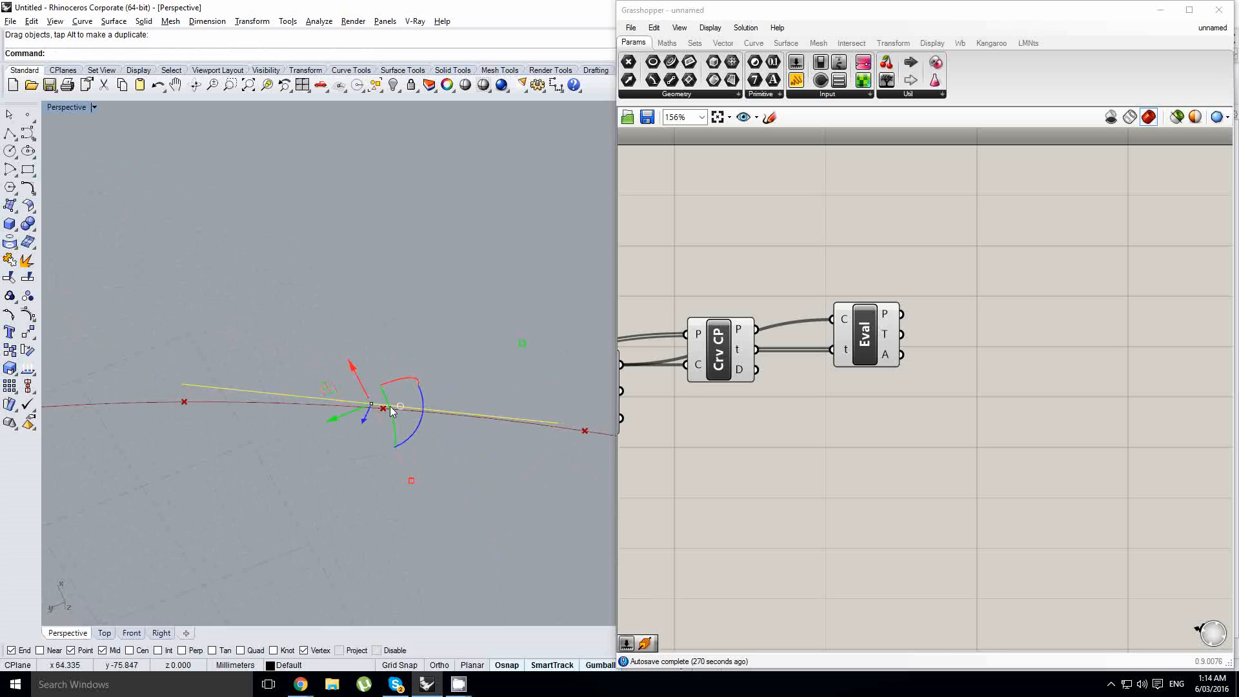
key("Delete")
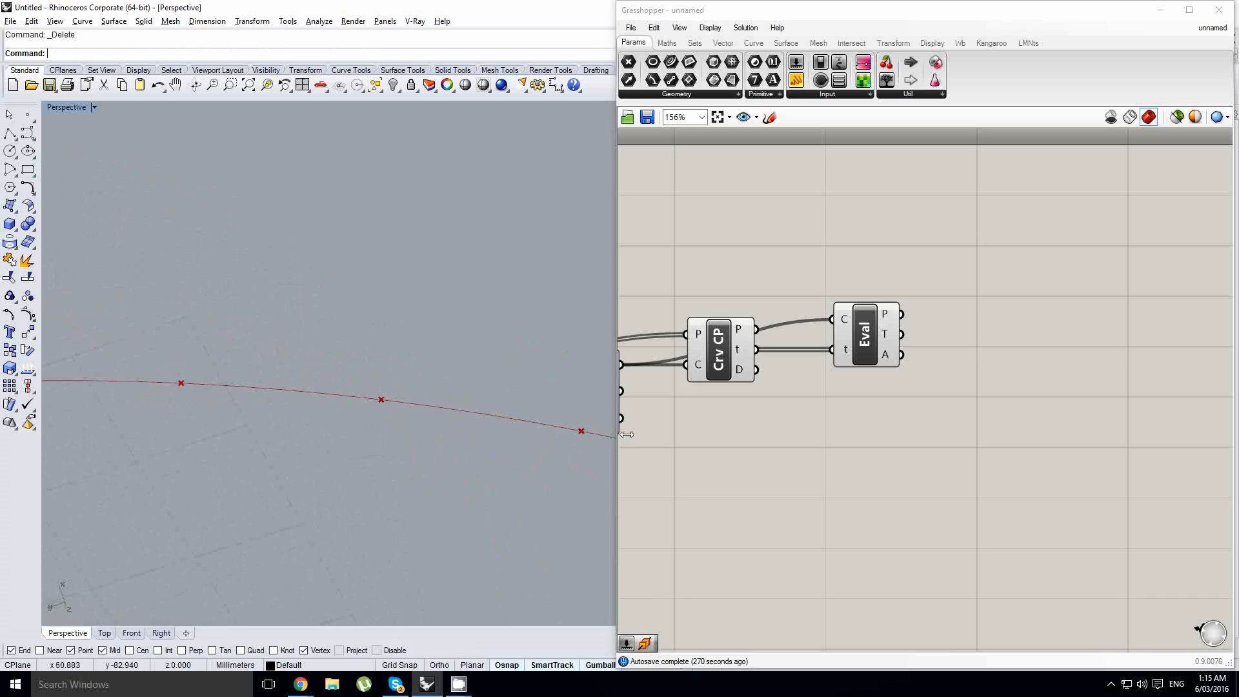
- Add a Rotate vector component and connect the Evaluate Curve tangent to its vector input
double_click(1006, 341)
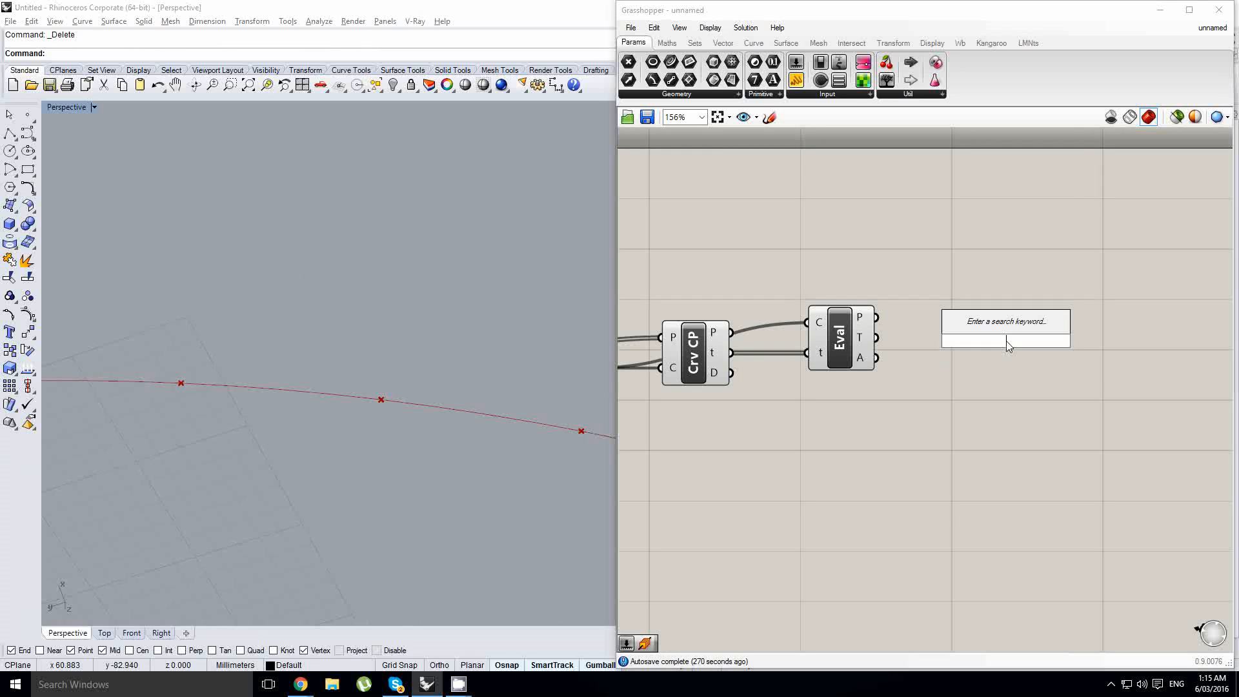
type("rot")
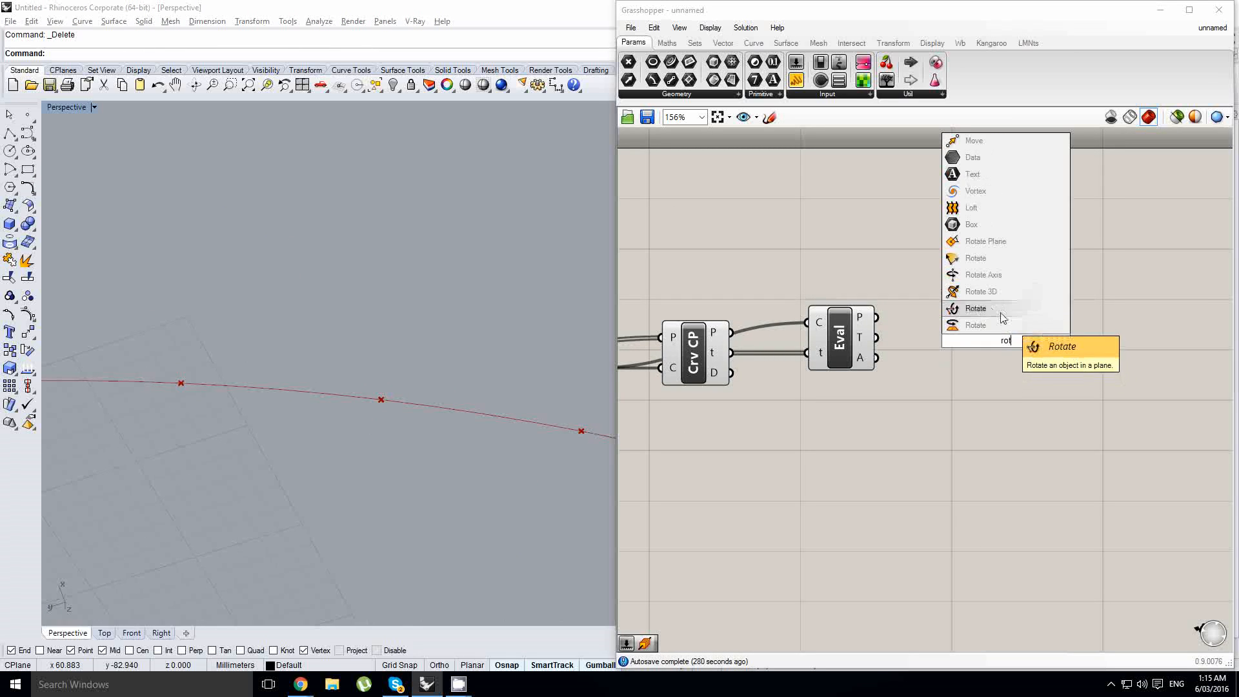
left_click(991, 260)
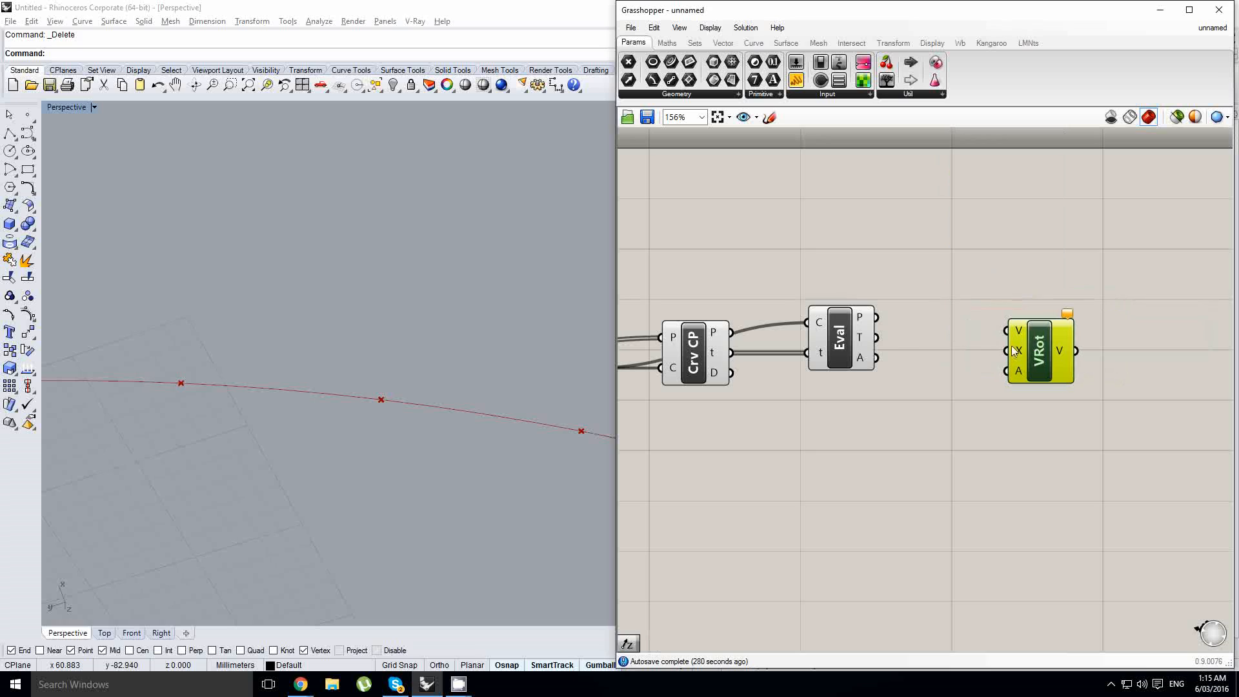
left_click_drag(876, 337, 1036, 356)
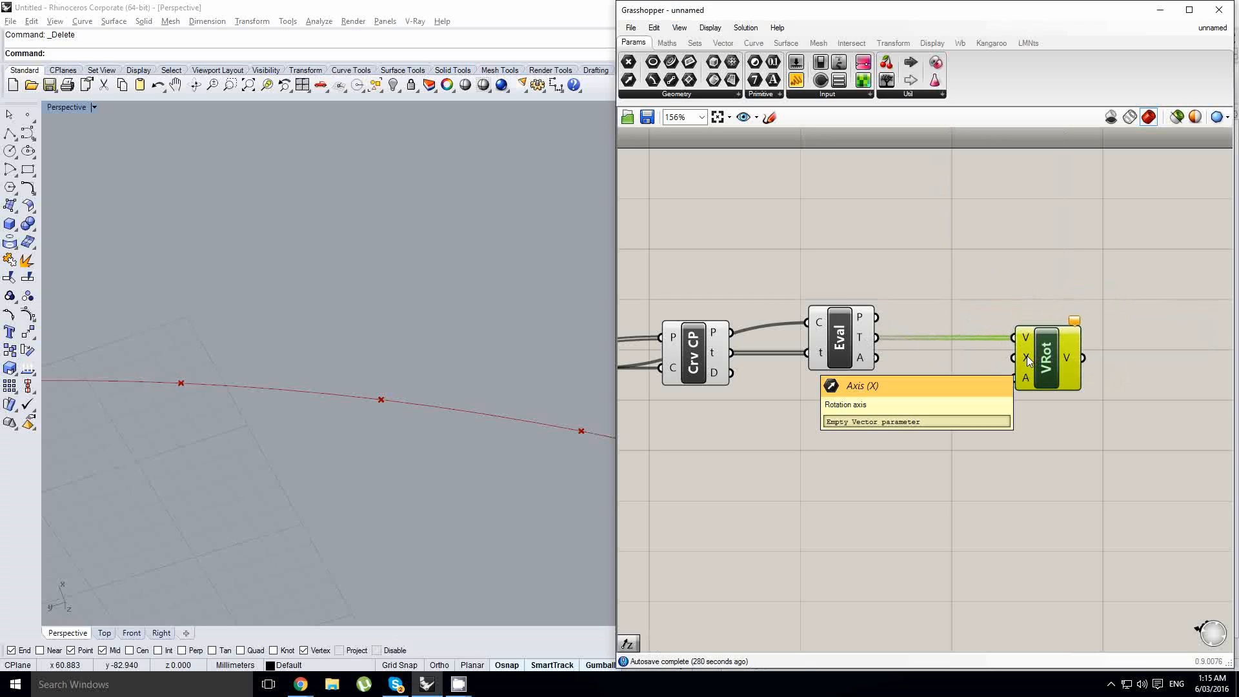
- Add a Unit Z vector component and connect it to the rotation axis input
double_click(847, 402)
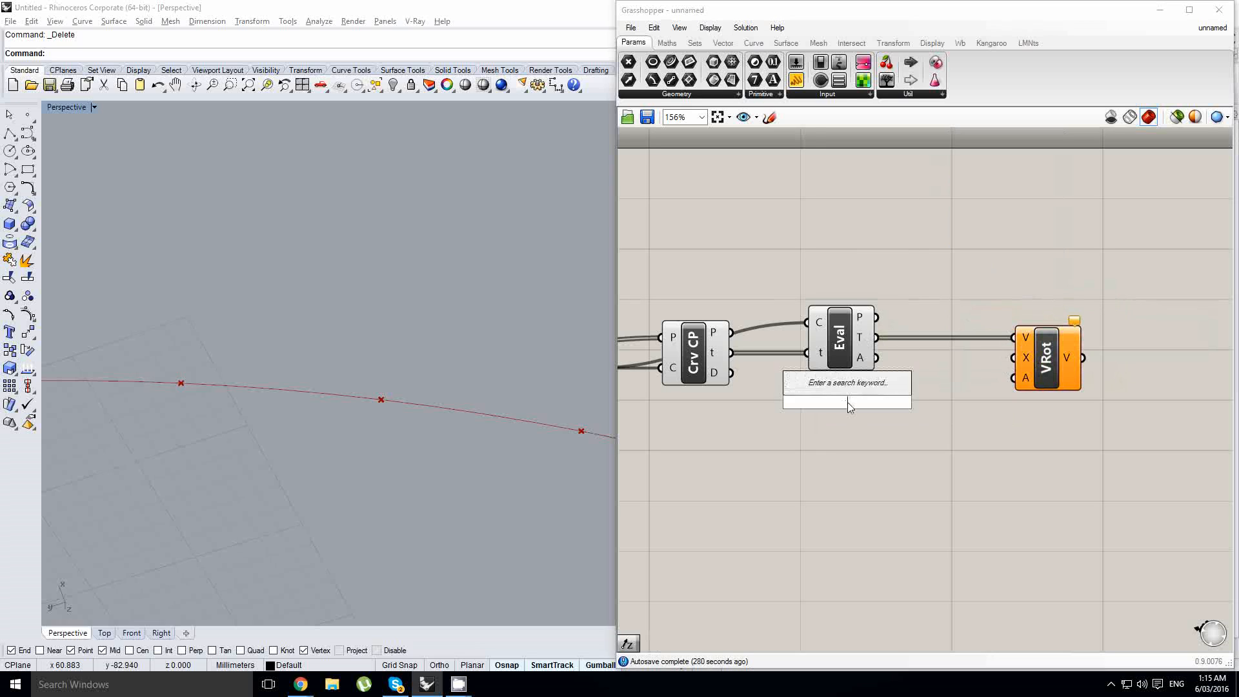
type("z")
left_click(839, 389)
left_click_drag(851, 402, 1006, 365)
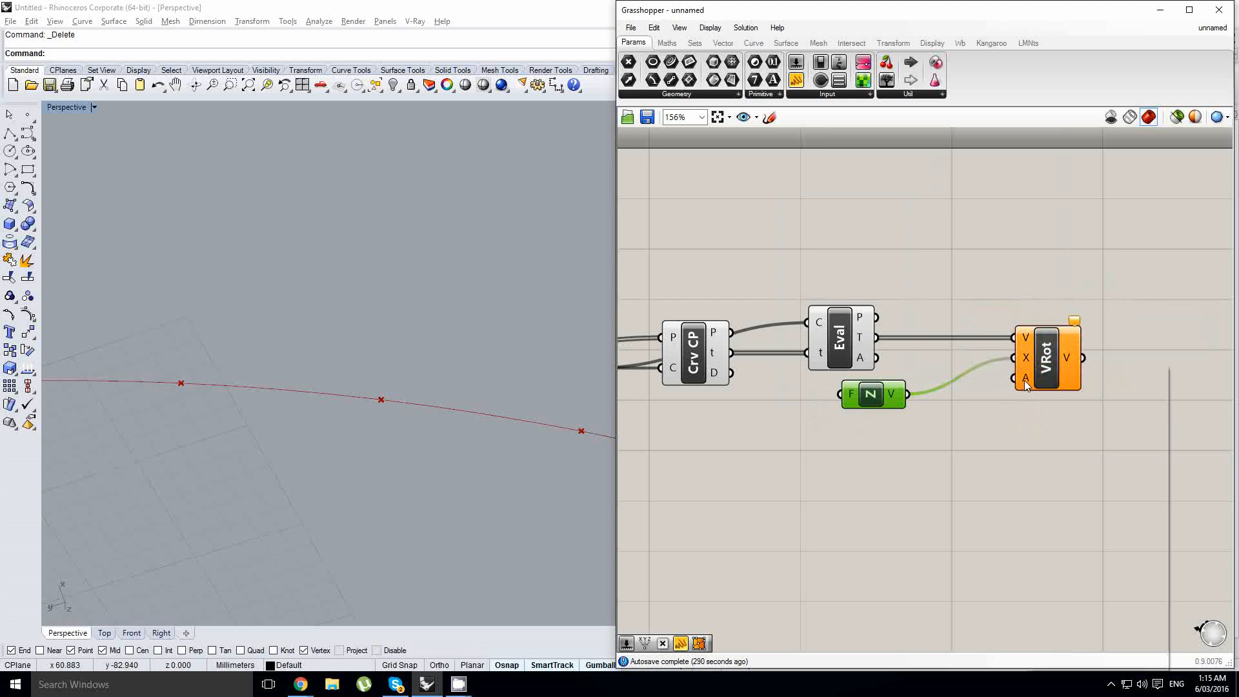
- Set the rotation angle input to 0.5*pi
right_click(1022, 386)
mouse_move(1082, 554)
left_click(949, 548)
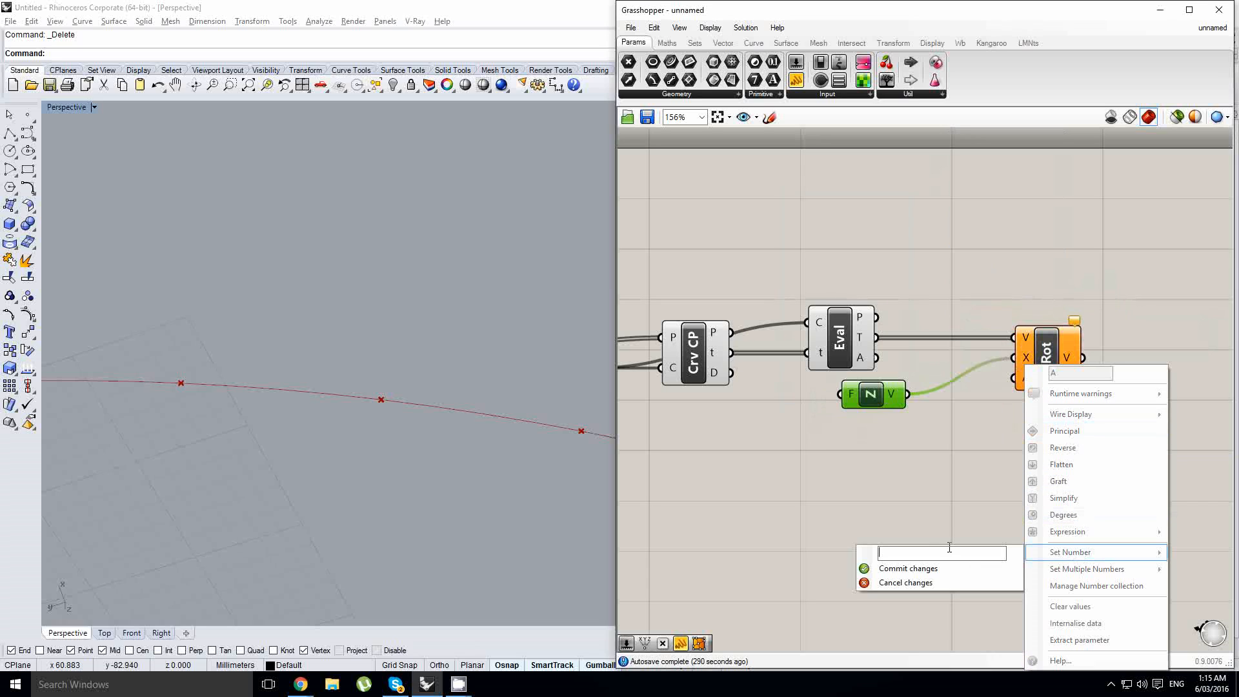
type("0.5*pi")
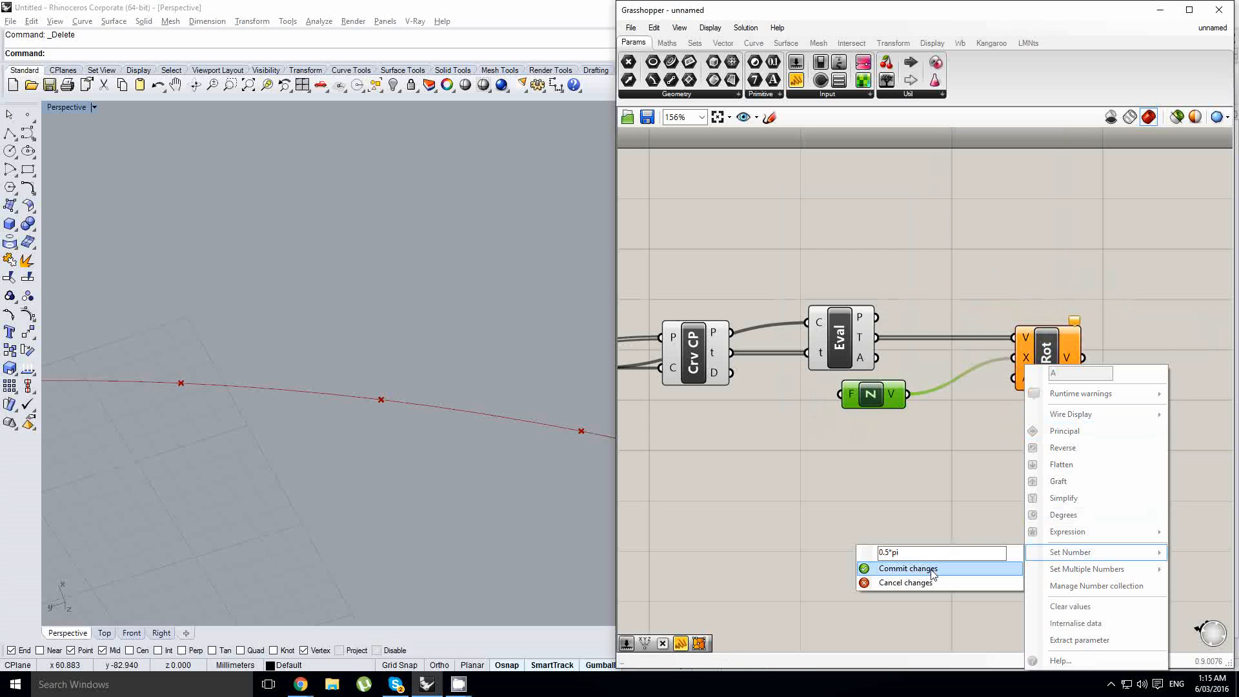
left_click(932, 570)
- Add a Linear Array component and connect the evaluated curve points to its geometry input
right_click_drag(428, 353, 328, 288)
right_click_drag(1085, 399, 910, 412)
double_click(1009, 435)
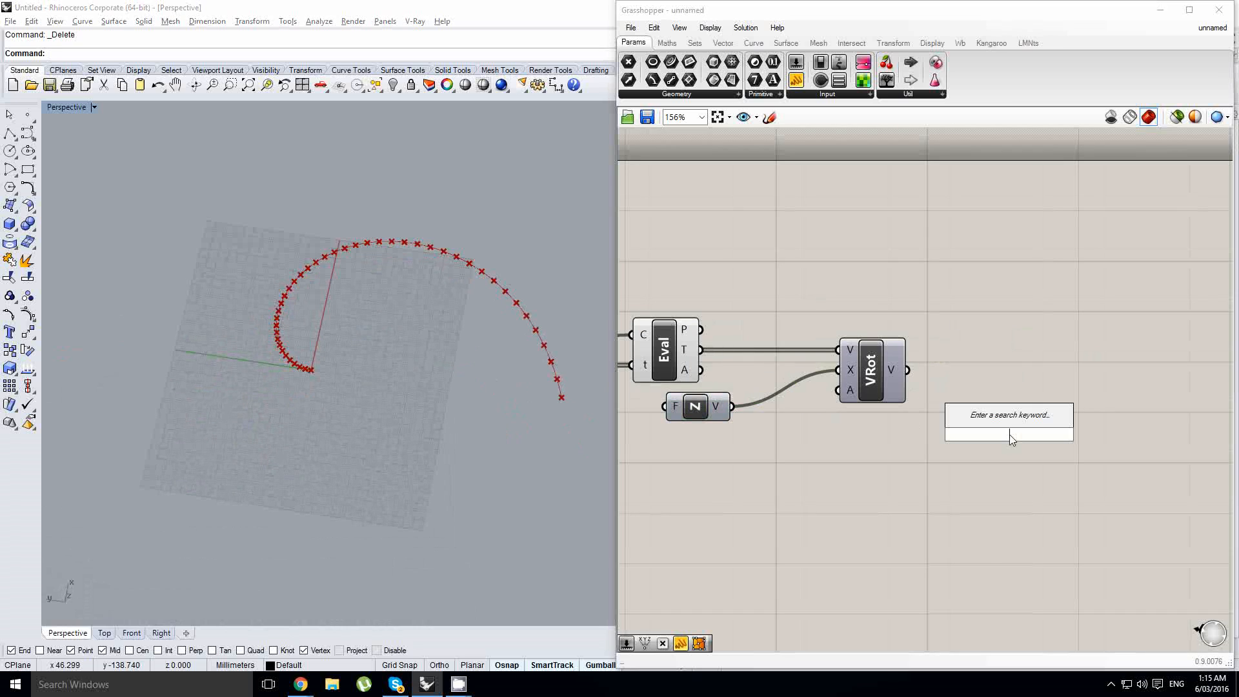
type("linear")
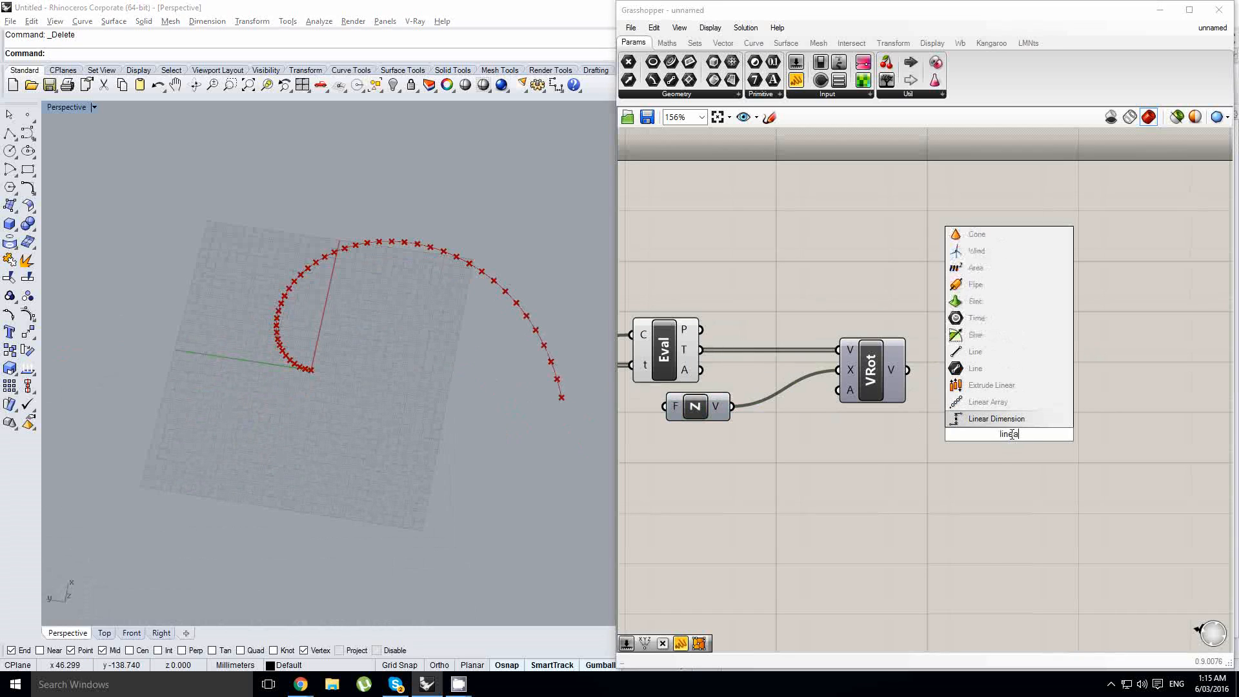
left_click(1012, 406)
left_click_drag(1004, 438, 1052, 400)
scroll(1049, 380, "down", 2)
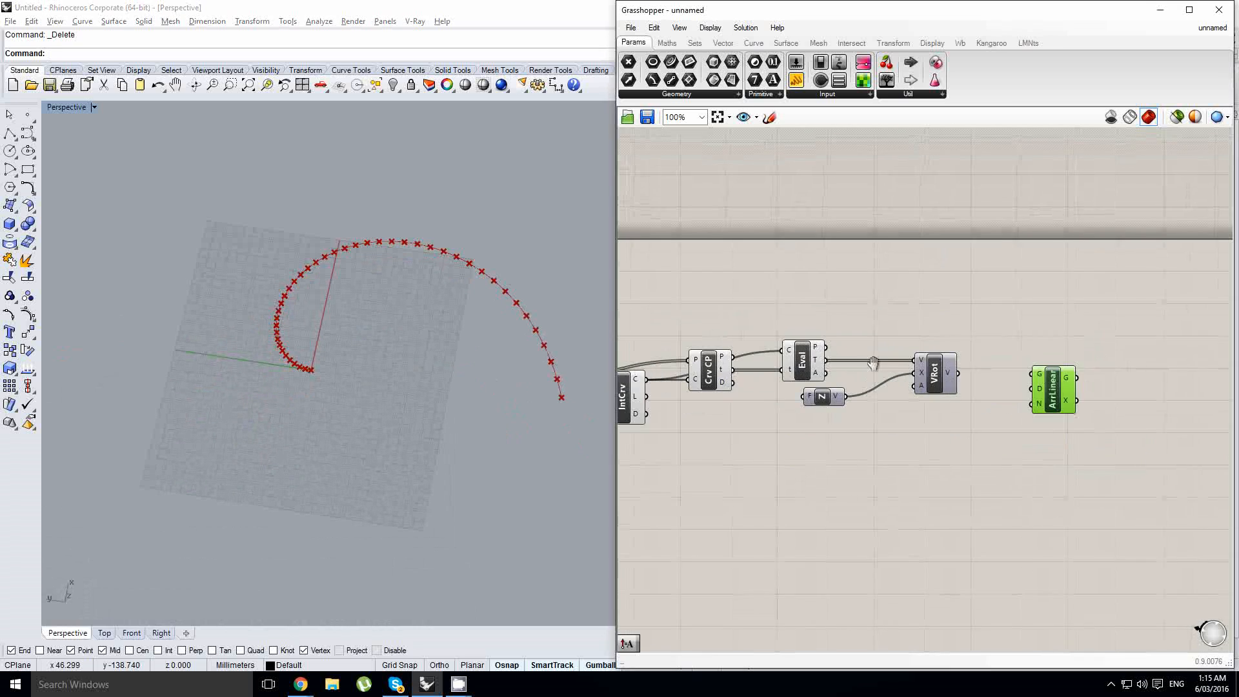
scroll(827, 351, "up", 1)
left_click_drag(856, 341, 1089, 361)
scroll(1037, 374, "up", 1)
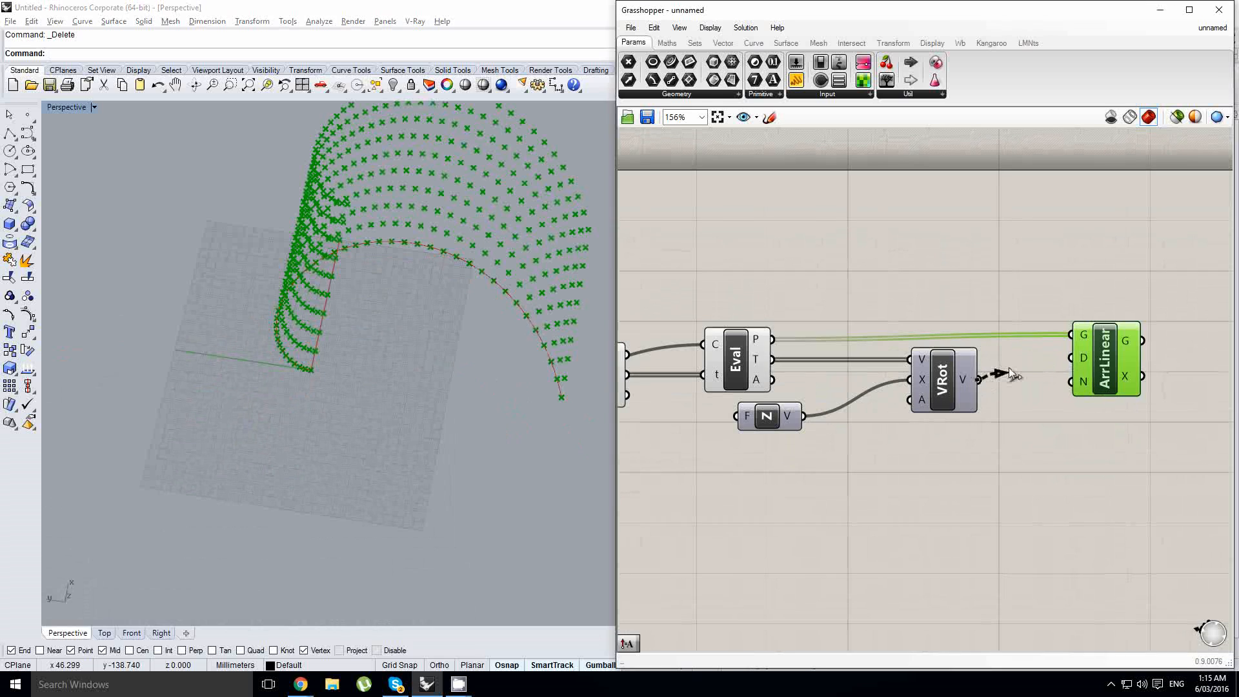
- Connect the rotated vectors to the Linear Array's direction input to array the points along the spiral
left_click_drag(1010, 375, 1072, 358)
mouse_move(257, 366)
right_mouse_down()
mouse_move(338, 339)
mouse_move(401, 405)
mouse_move(368, 303)
mouse_move(327, 327)
mouse_move(389, 380)
mouse_move(292, 370)
mouse_move(334, 348)
mouse_move(314, 438)
mouse_move(332, 357)
mouse_move(298, 345)
mouse_move(240, 405)
mouse_move(335, 439)
mouse_move(365, 408)
mouse_move(347, 428)
mouse_move(334, 396)
mouse_move(444, 440)
mouse_move(369, 290)
mouse_move(251, 339)
mouse_move(257, 373)
right_mouse_up()
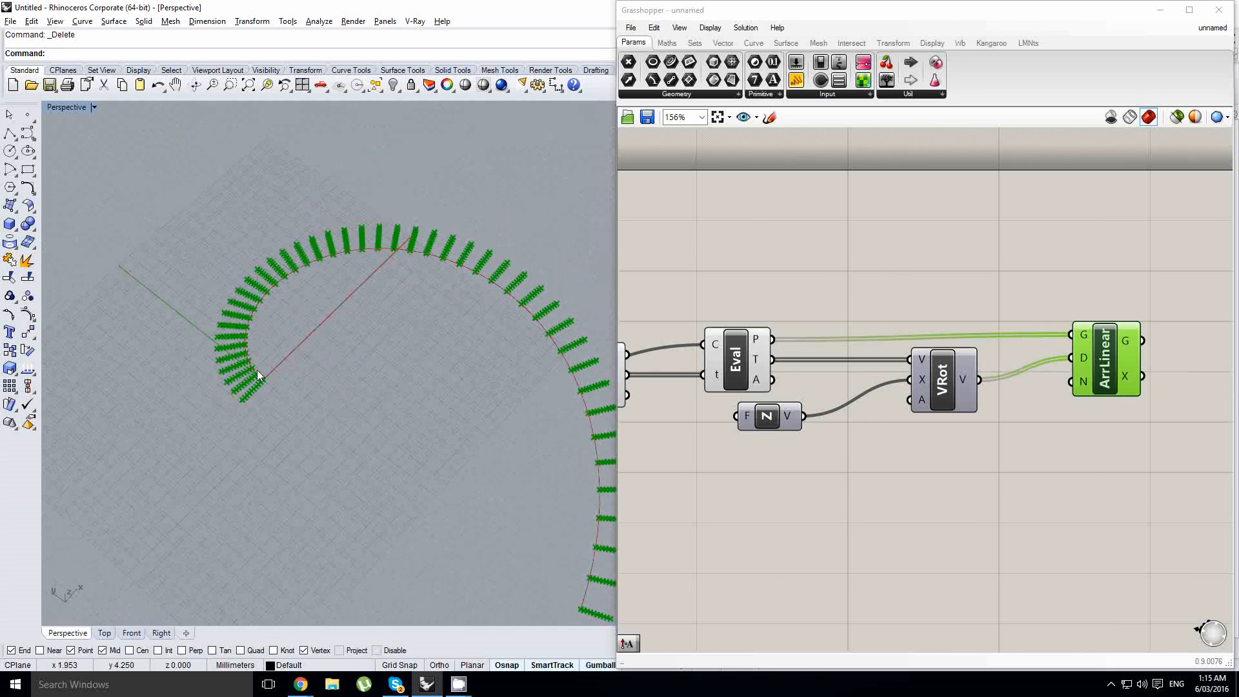
right_click_drag(398, 227, 534, 404)
scroll(534, 413, "up", 2)
scroll(514, 482, "up", 8)
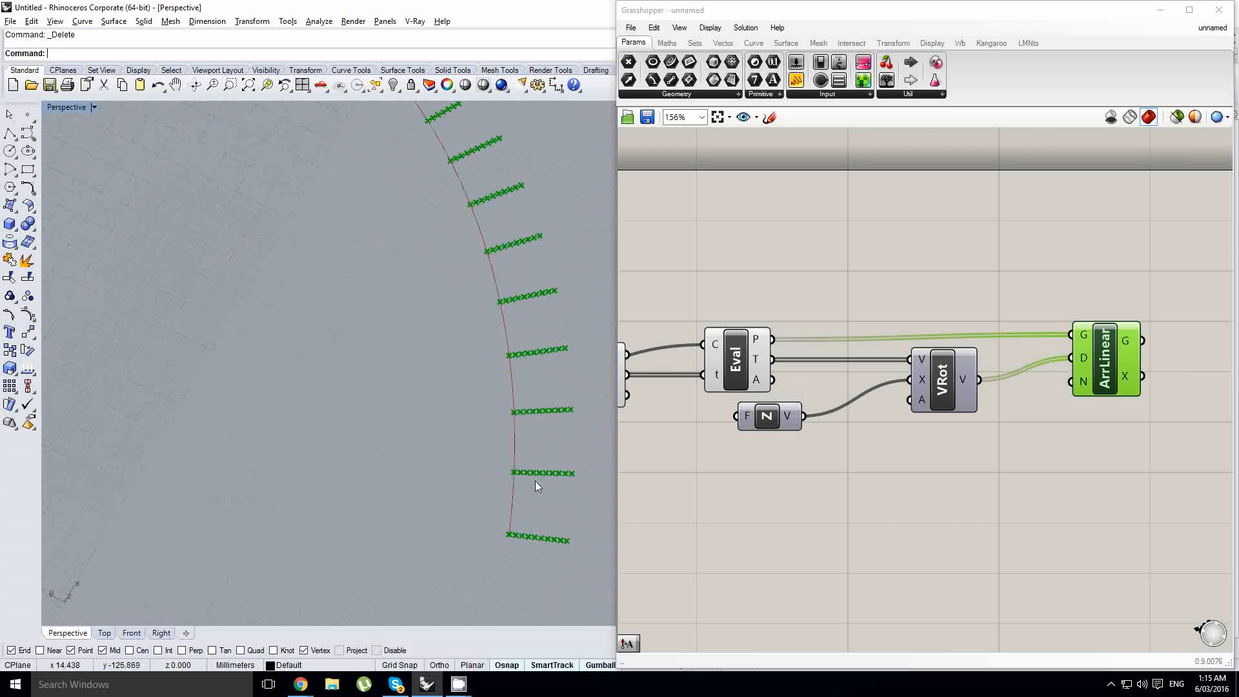
scroll(535, 481, "down", 4)
right_click_drag(364, 285, 421, 344, "shift")
scroll(397, 319, "down", 6)
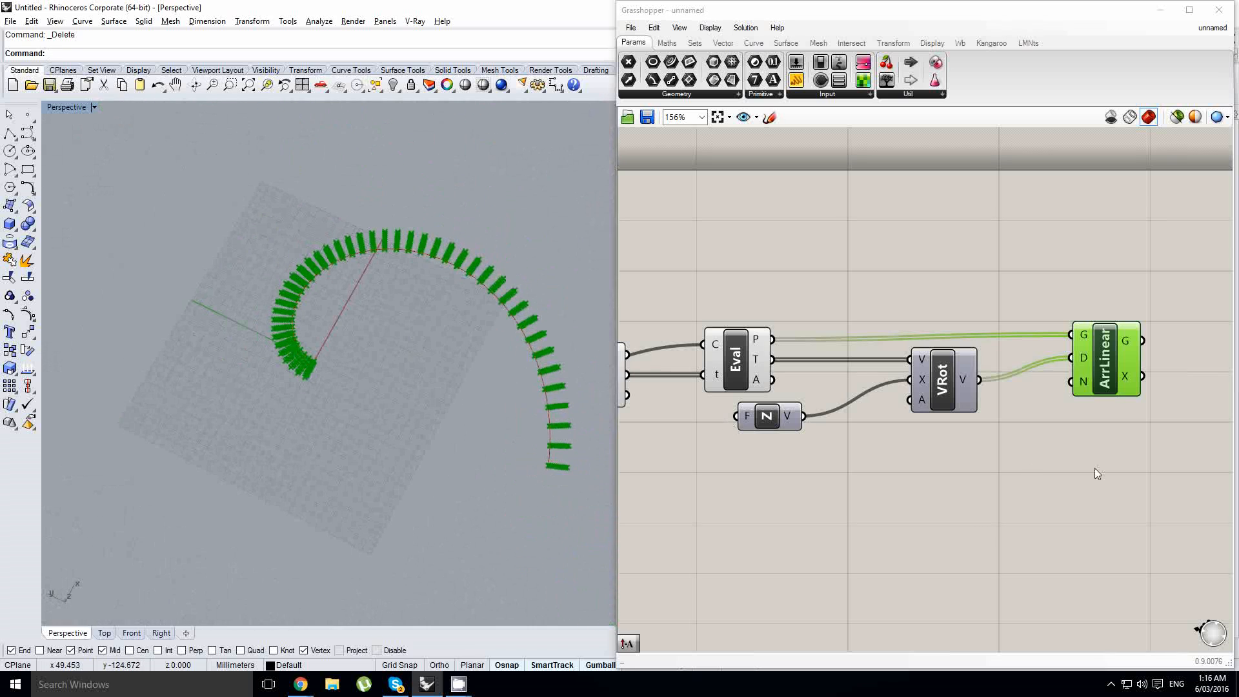
- Add a number slider above the components and rearrange the slider and the Linear Array component
right_click_drag(1102, 432, 886, 465)
right_click_drag(762, 456, 875, 451)
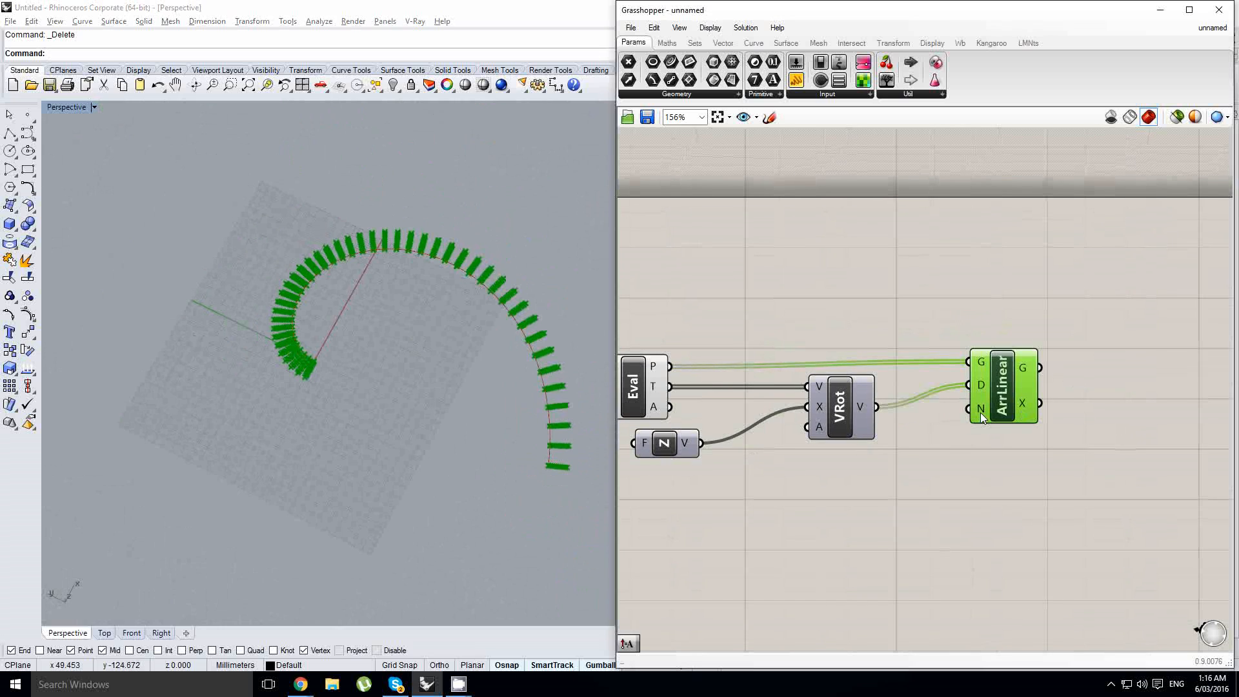
left_click_drag(798, 80, 799, 83)
left_click_drag(831, 303, 830, 302)
left_click_drag(980, 386, 1058, 386)
scroll(566, 401, "up", 5)
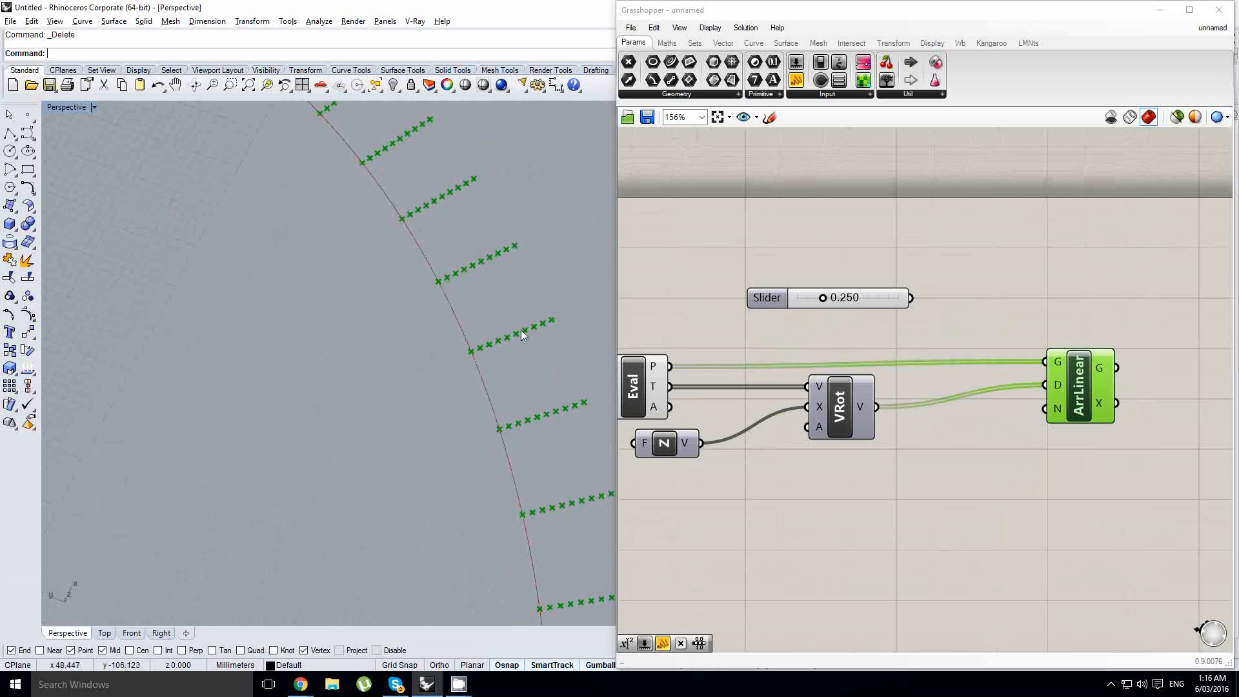
left_click(1014, 334)
left_click_drag(900, 303, 861, 286)
- Add a Multiplication component between the Rotate and Linear Array components
left_click(661, 43)
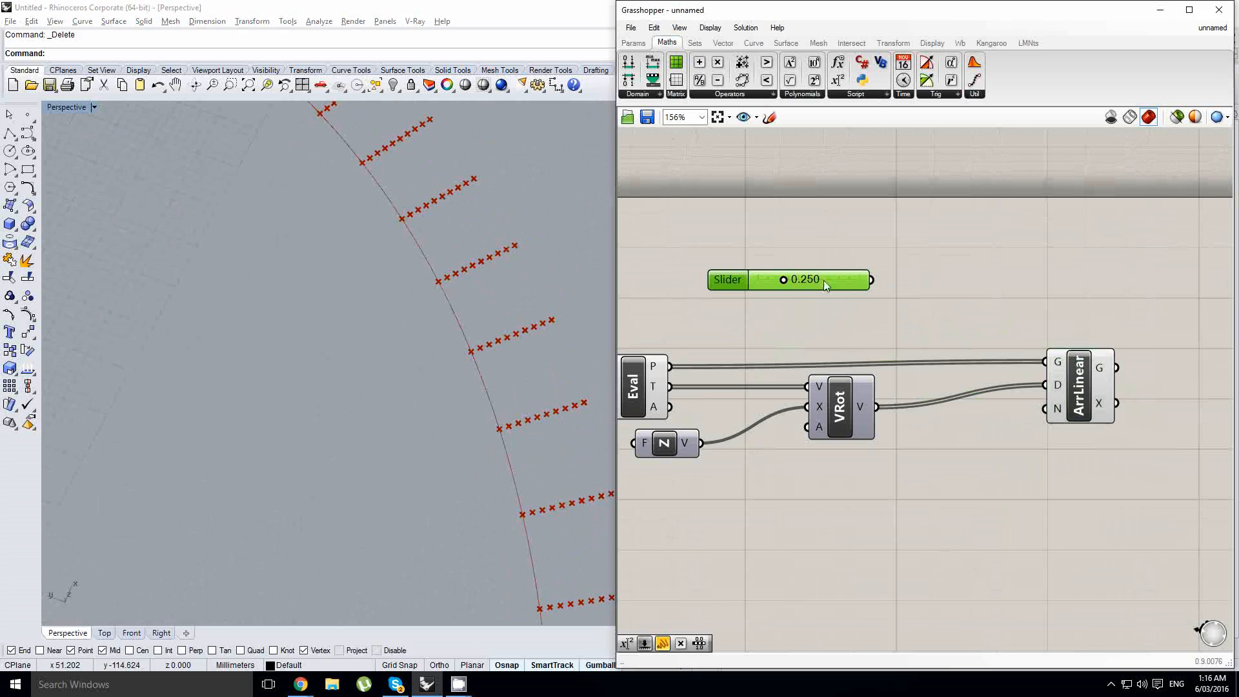
double_click(951, 358)
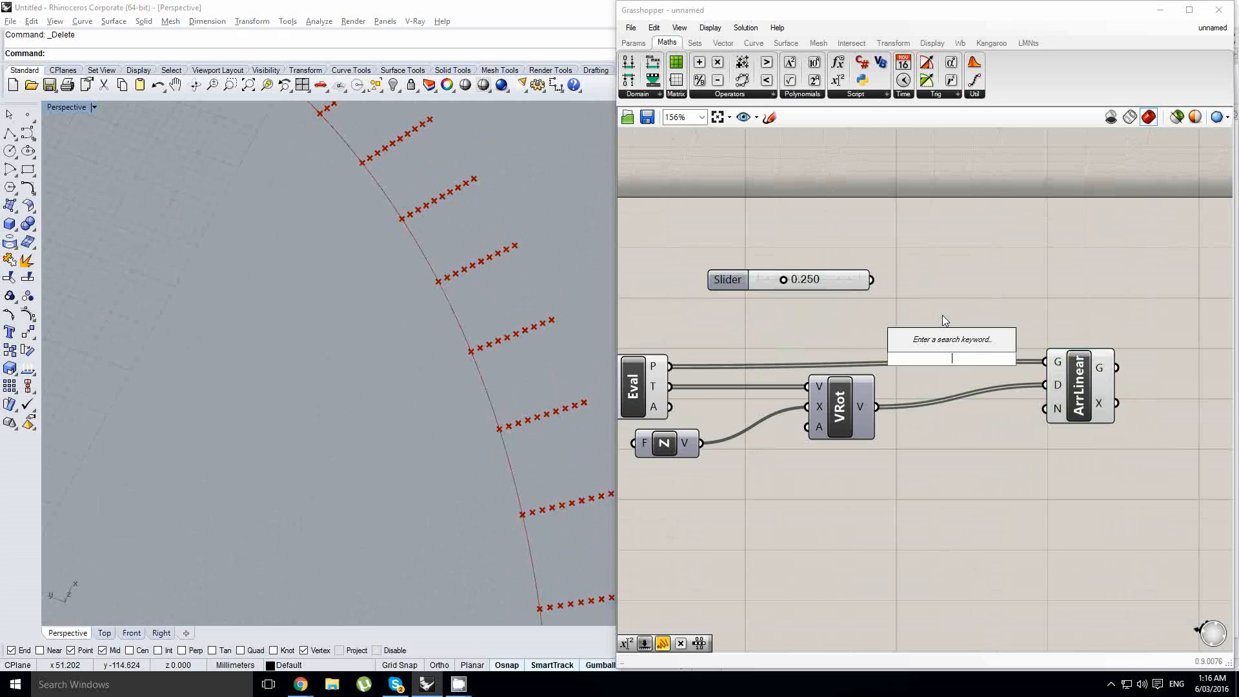
type("*")
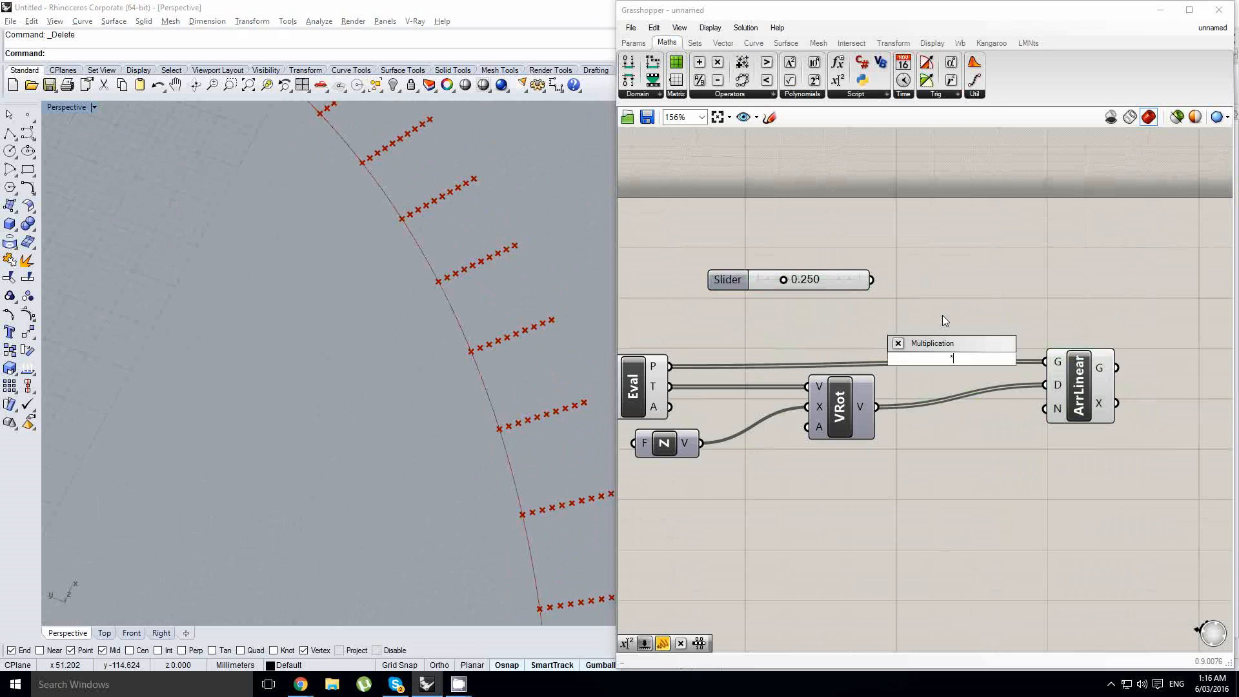
left_click(948, 349)
left_click_drag(949, 351, 951, 349)
- Add an Amplitude component above the Multiplication component
double_click(918, 282)
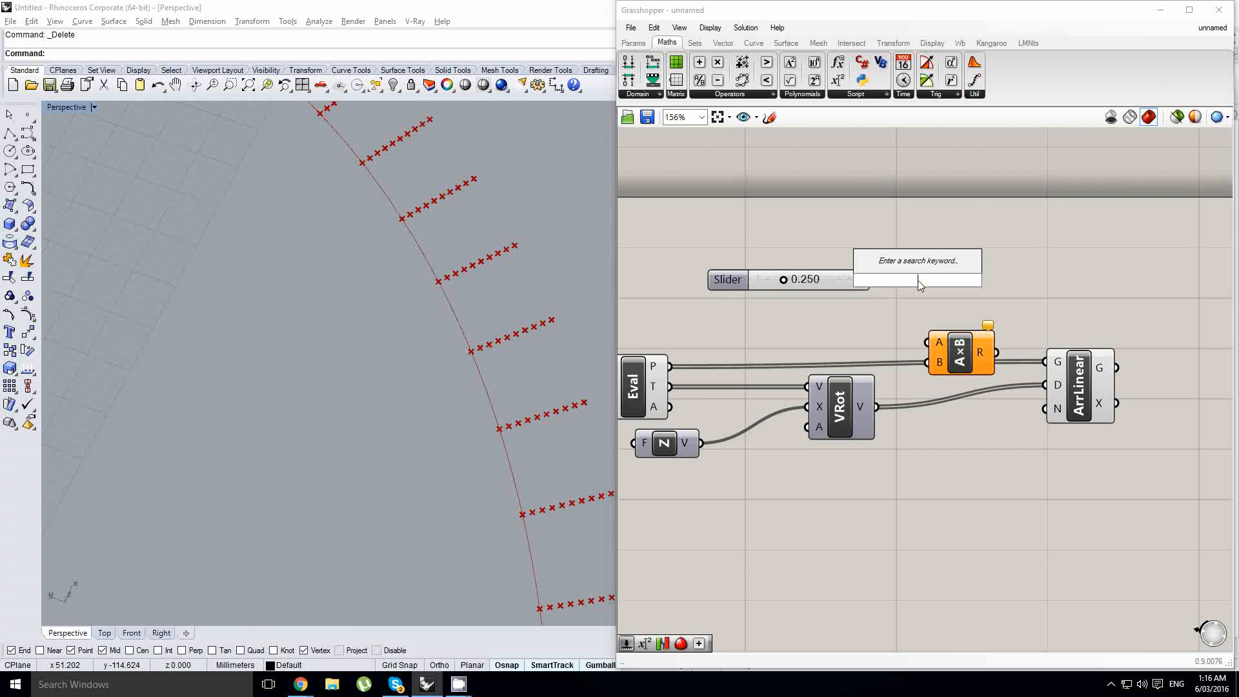
type("vec apm")
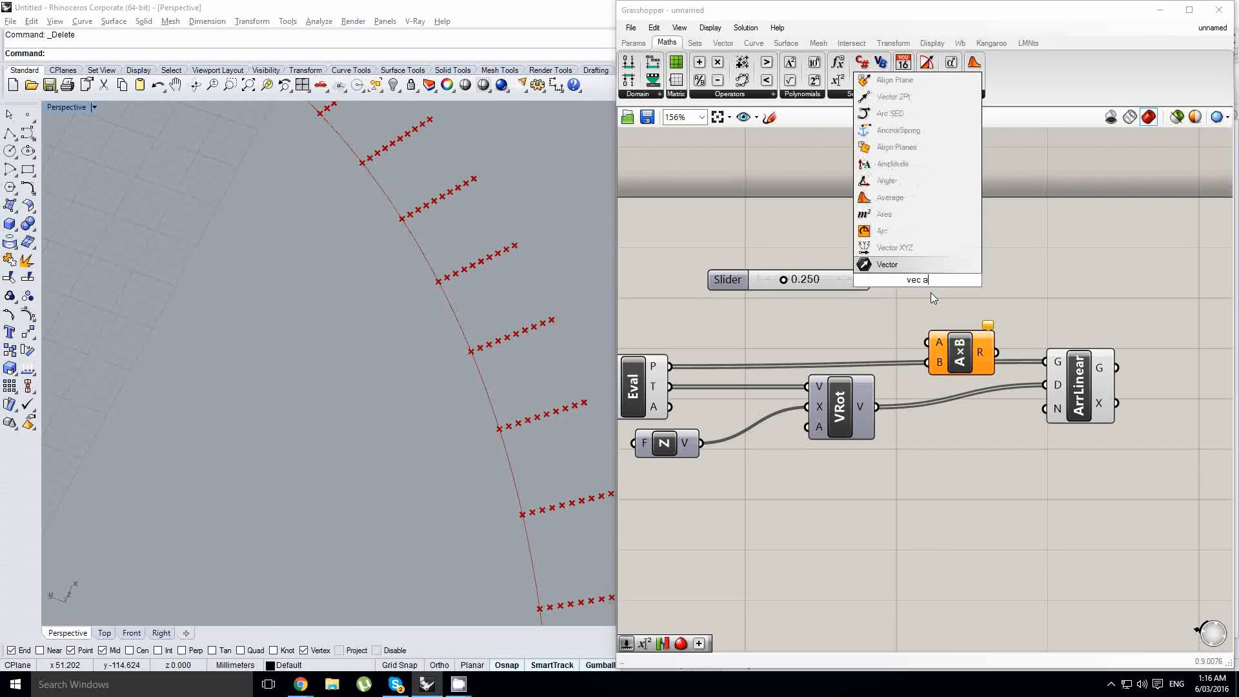
key("BackSpace")
key("BackSpace")
type("mp")
key("Return")
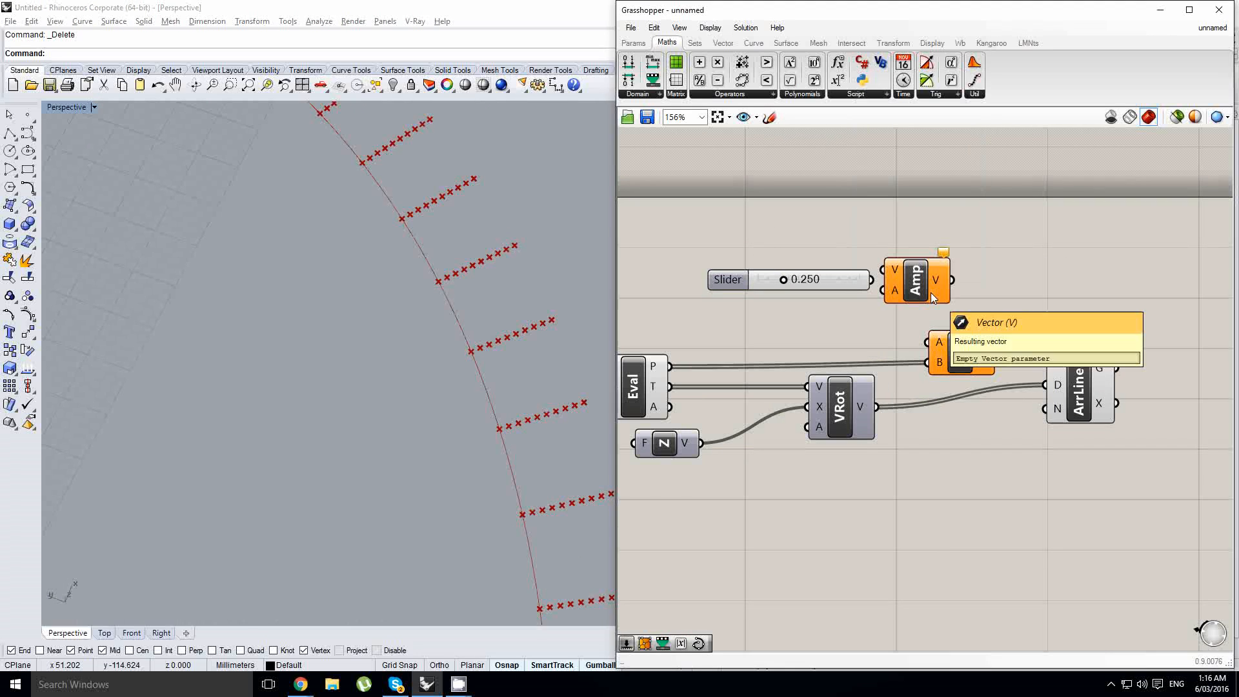
left_click_drag(926, 292, 962, 300)
left_click(965, 351)
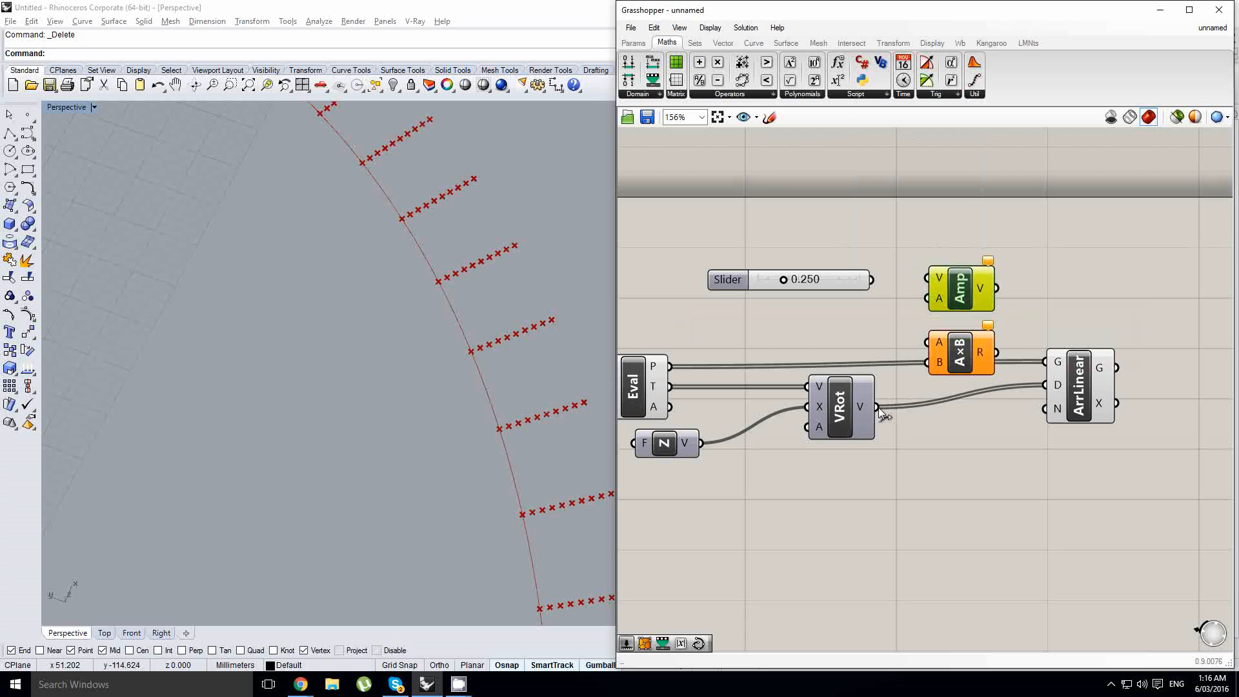
- Connect the rotated vectors to the Multiplication's A input and edit the slider's maximum value
left_click_drag(876, 407, 919, 341)
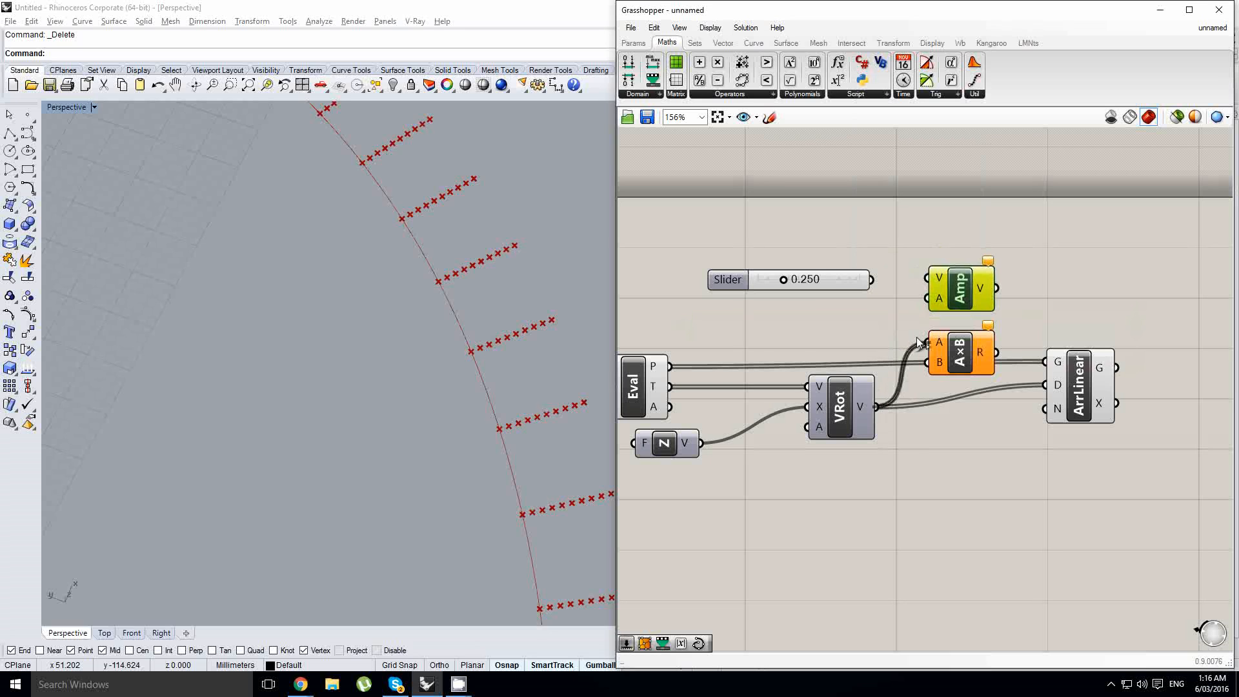
double_click(759, 282)
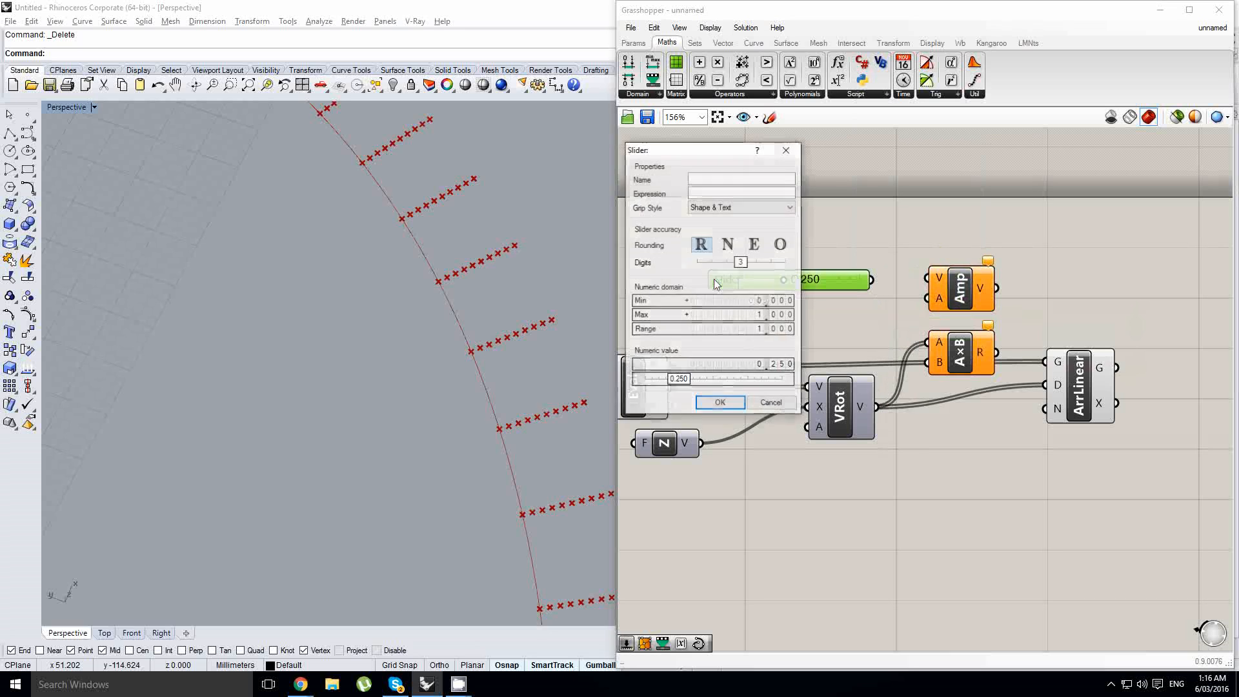
double_click(740, 316)
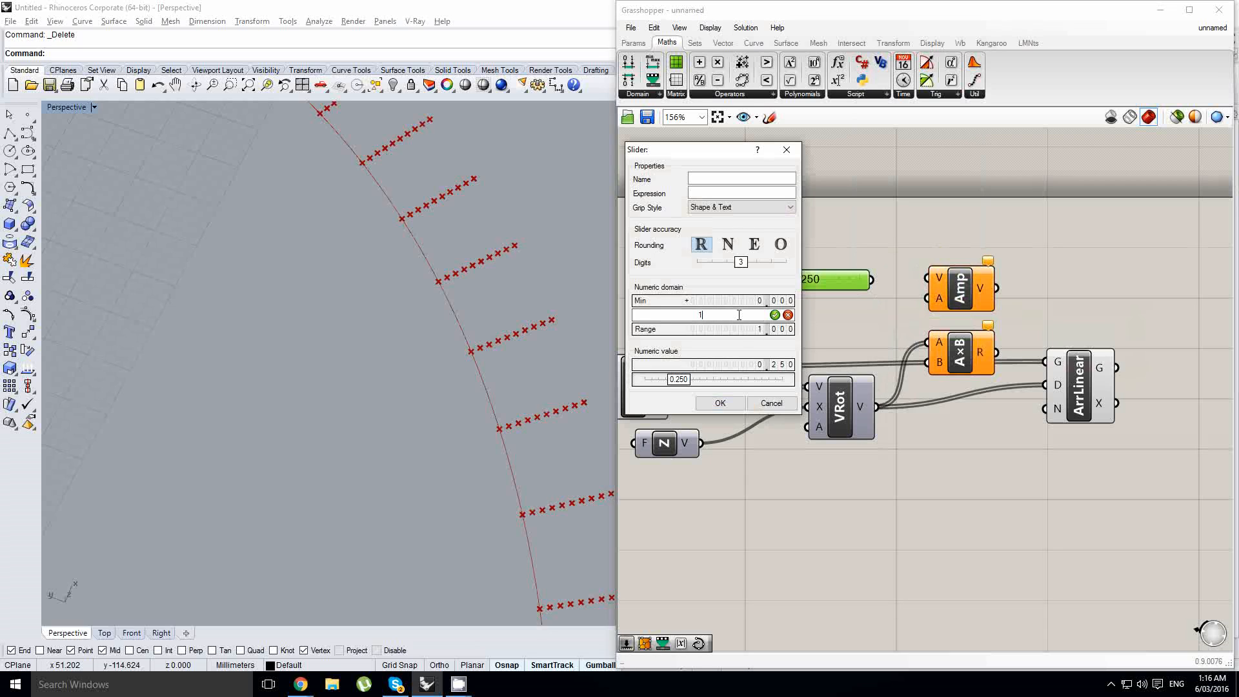
left_click(722, 400)
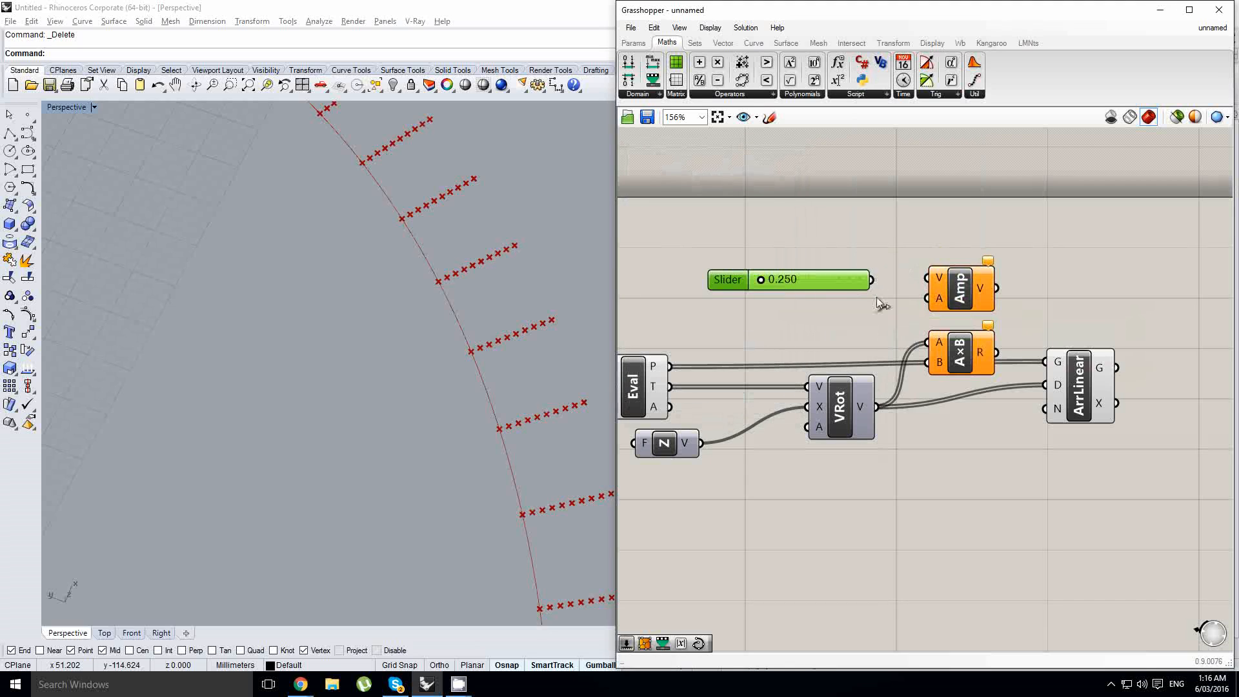
- Connect the slider to the Multiplication's B input and set it to 3.877
left_click_drag(871, 280, 1053, 391)
scroll(1010, 355, "up", 1)
left_click_drag(674, 260, 728, 264)
scroll(480, 341, "down", 12)
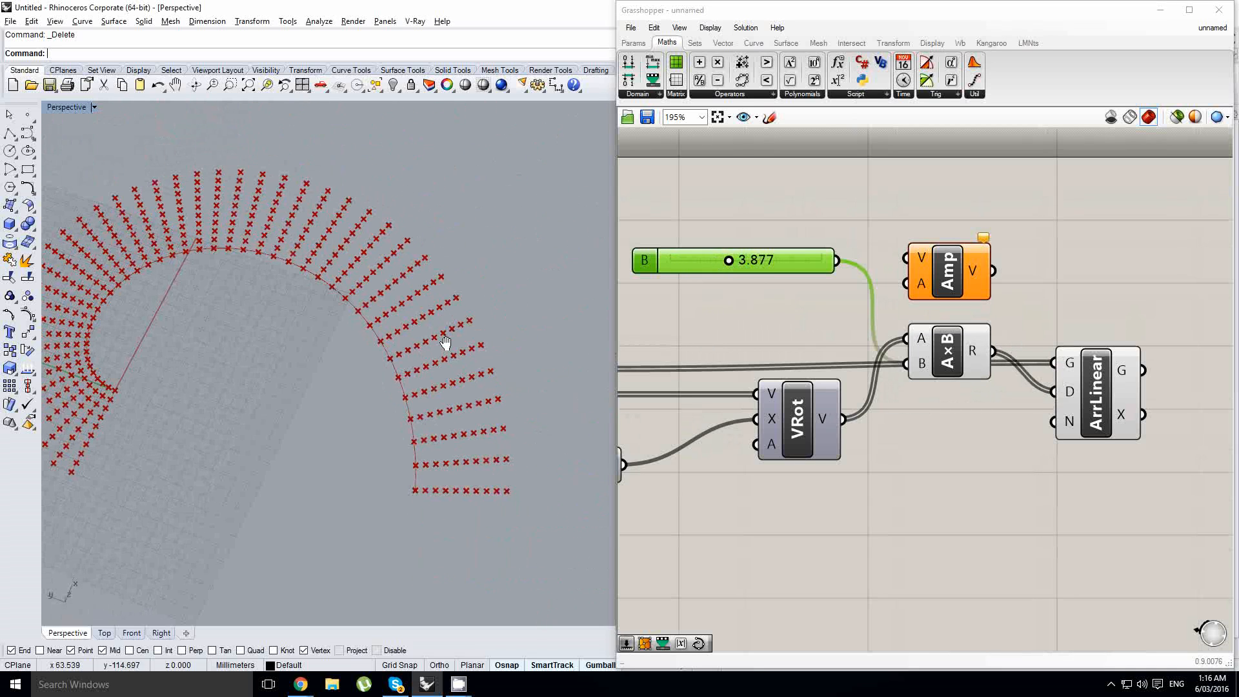
- Feed the rotated vectors and slider into the Amplitude component and connect its output to the Linear Array direction
left_click(948, 288)
left_click_drag(841, 419, 908, 285)
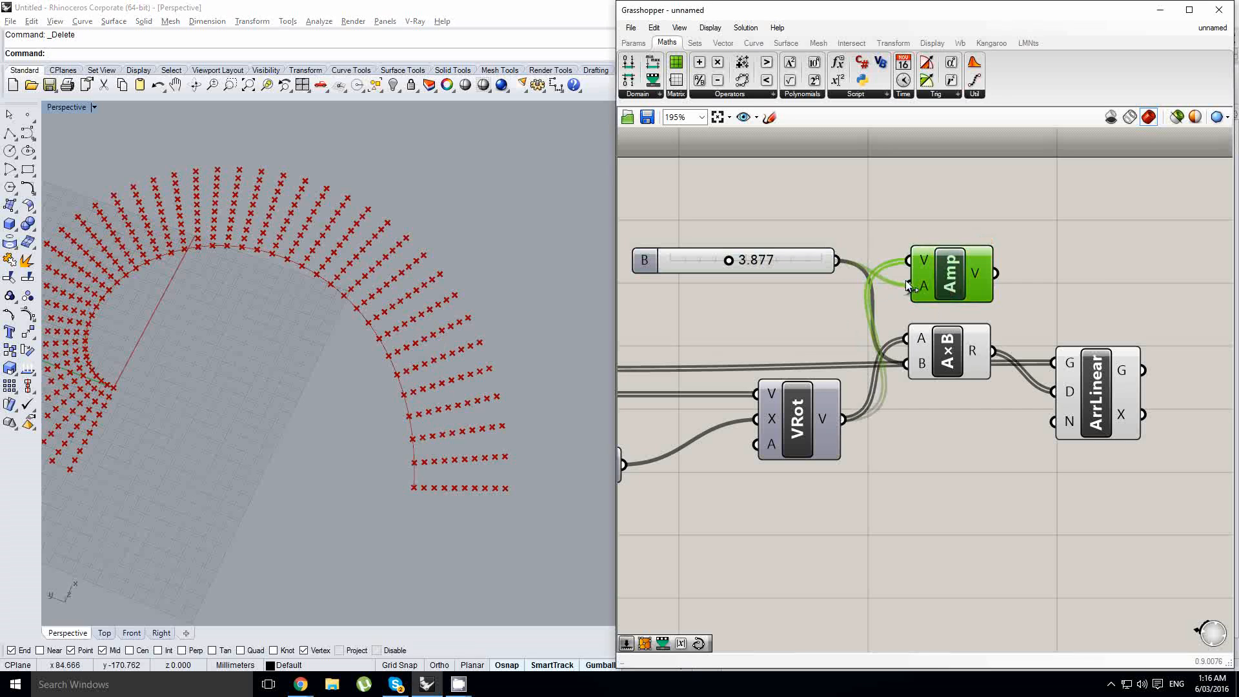
left_click_drag(996, 273, 1045, 382)
left_click_drag(954, 264, 949, 265)
left_click_drag(811, 257, 811, 281)
- Inspect the wiring between the Evaluate, Rotate, Amplitude, Multiplication and Linear Array components
scroll(823, 420, "up", 3)
right_click_drag(786, 394, 984, 377)
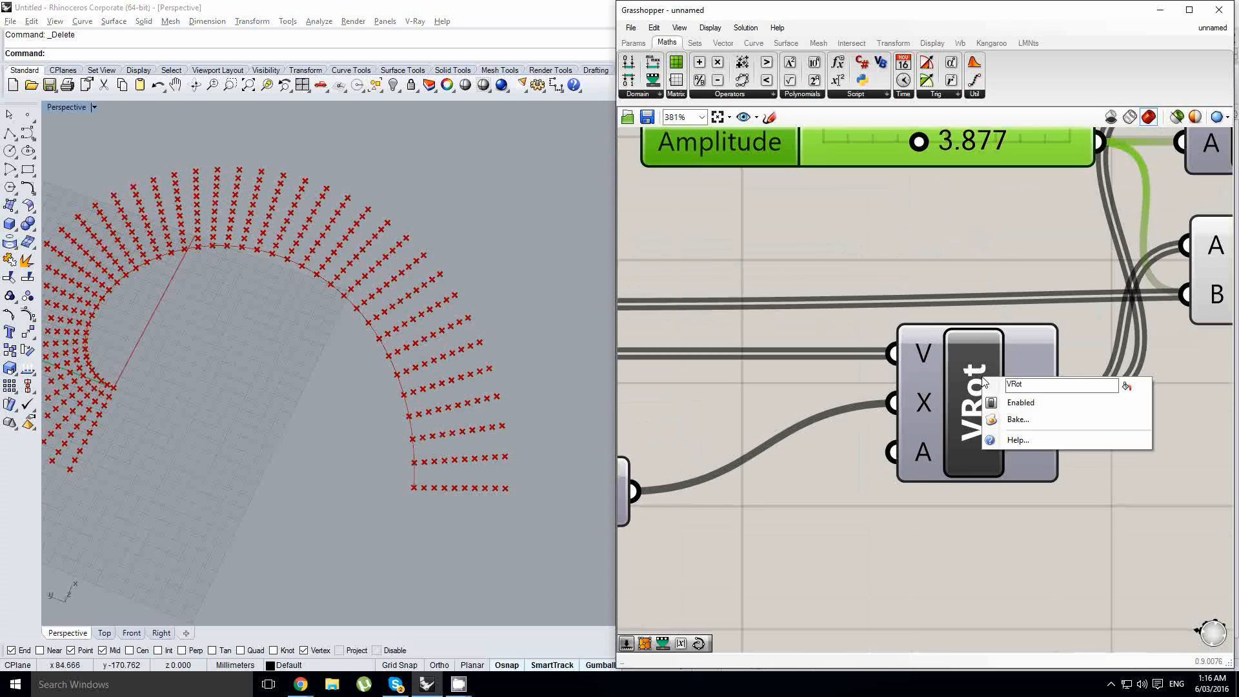
right_click_drag(849, 386, 965, 381)
scroll(965, 382, "down", 3)
scroll(829, 375, "up", 1)
scroll(788, 367, "down", 2)
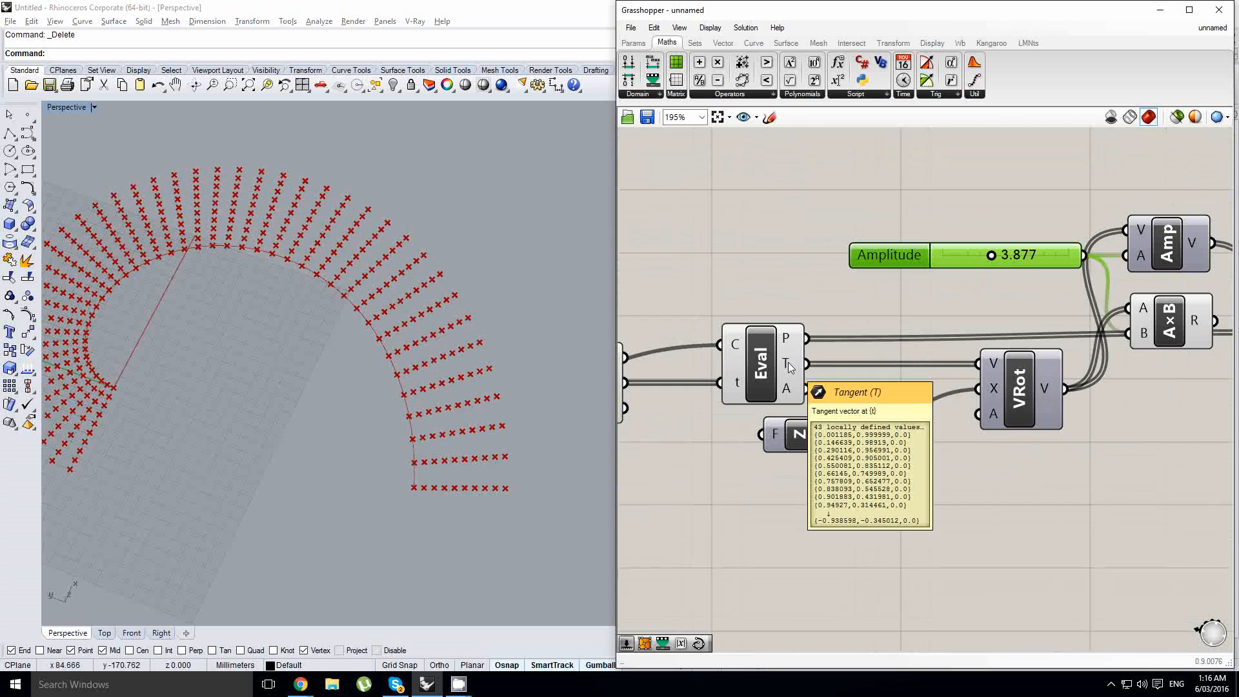
right_click_drag(943, 329, 914, 321)
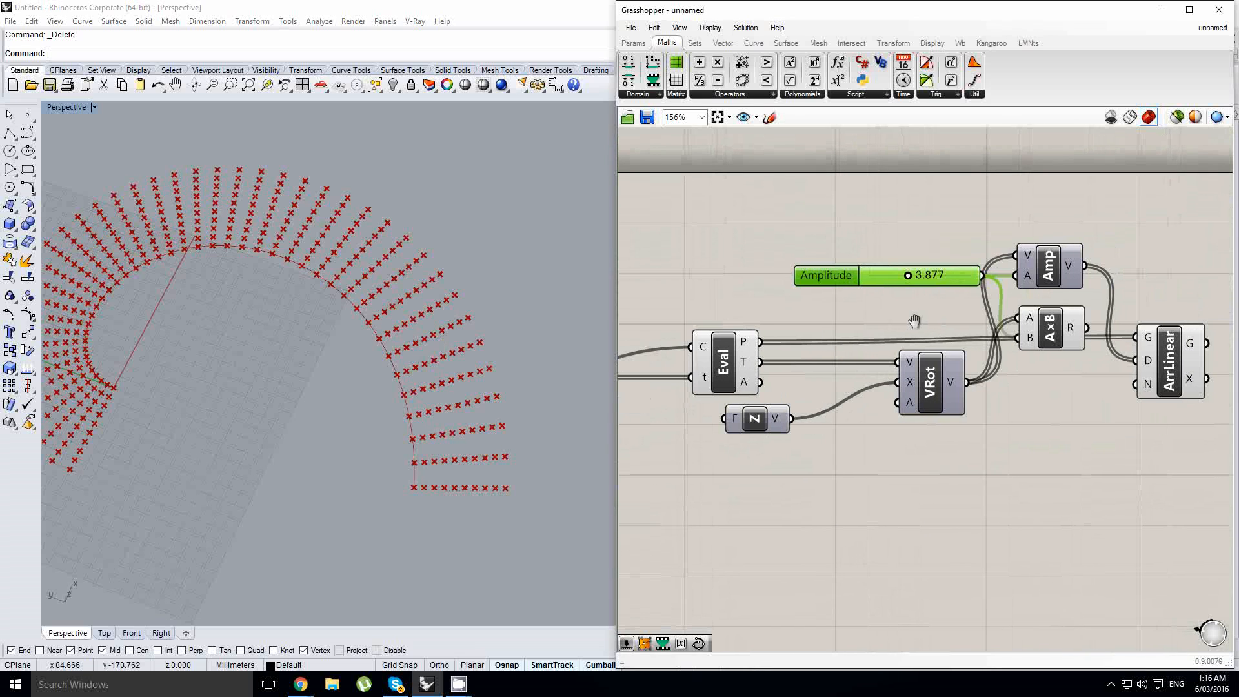
left_click_drag(1172, 360, 1175, 365)
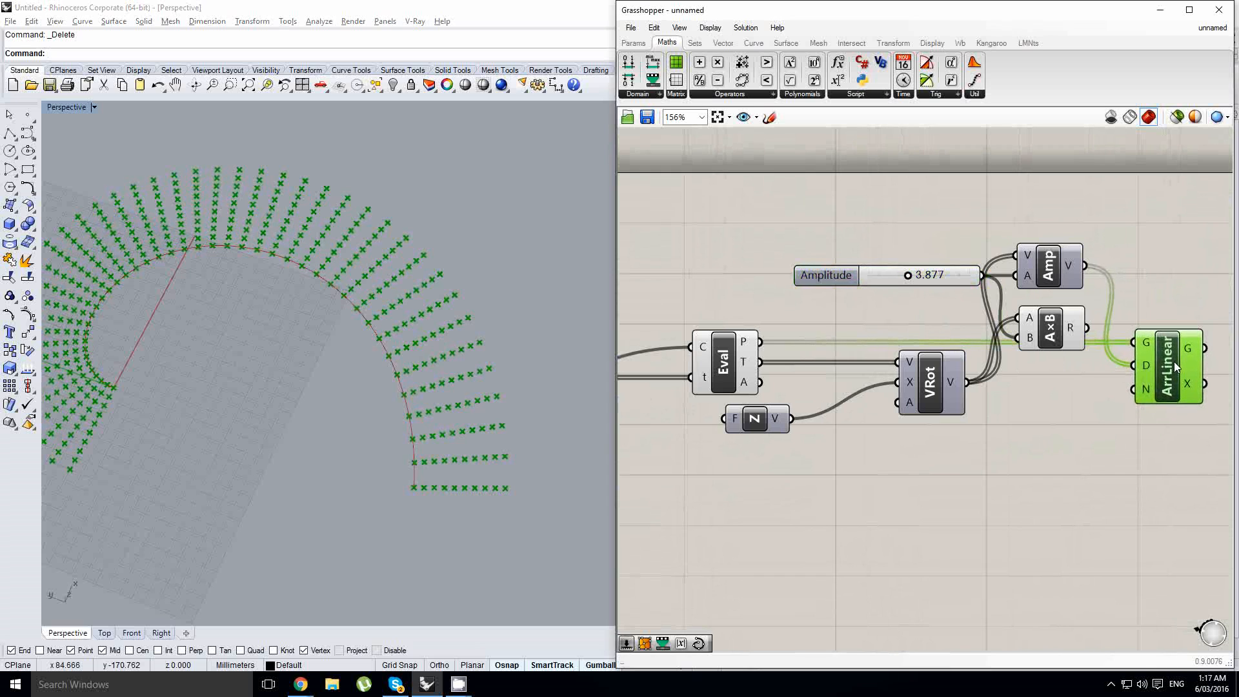
scroll(1120, 385, "up", 1)
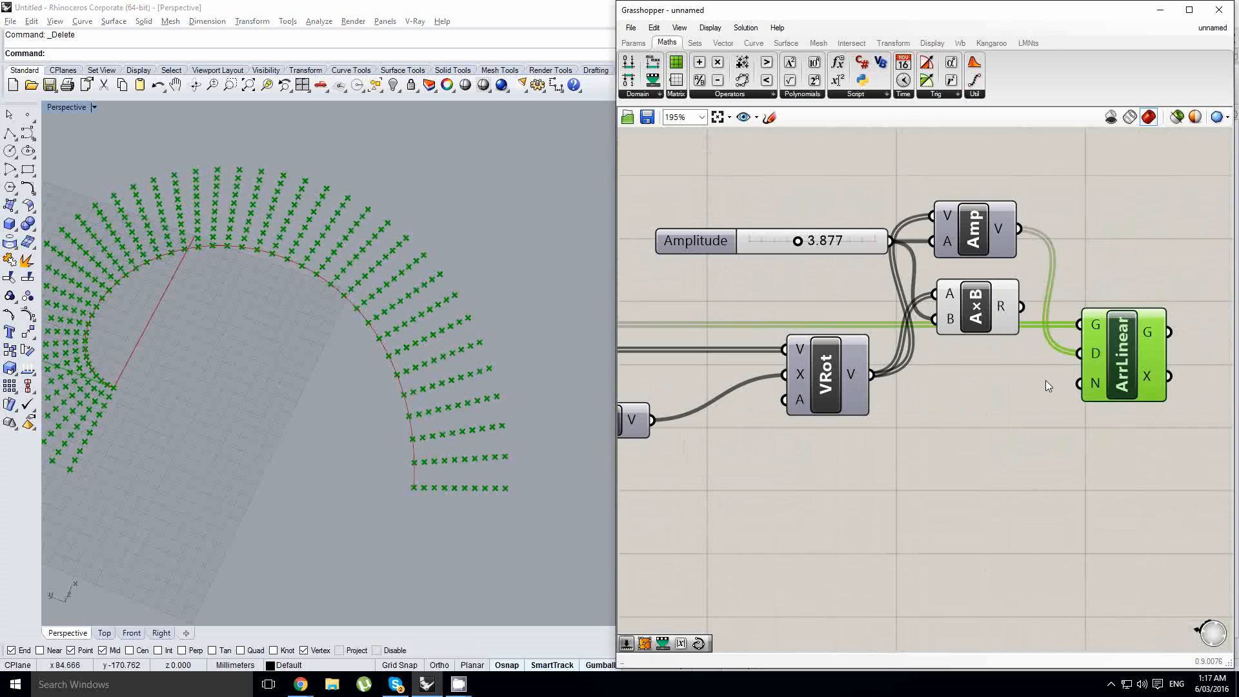
left_click(1013, 389)
left_click(980, 237)
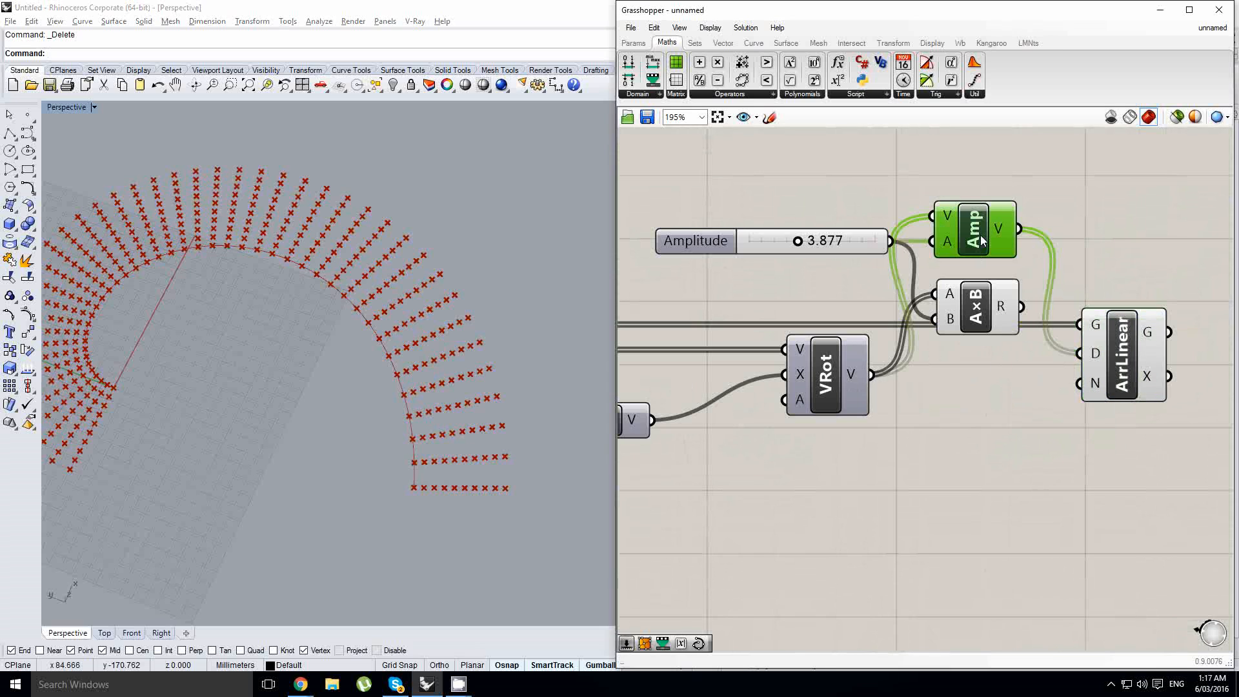
scroll(1052, 270, "up", 1)
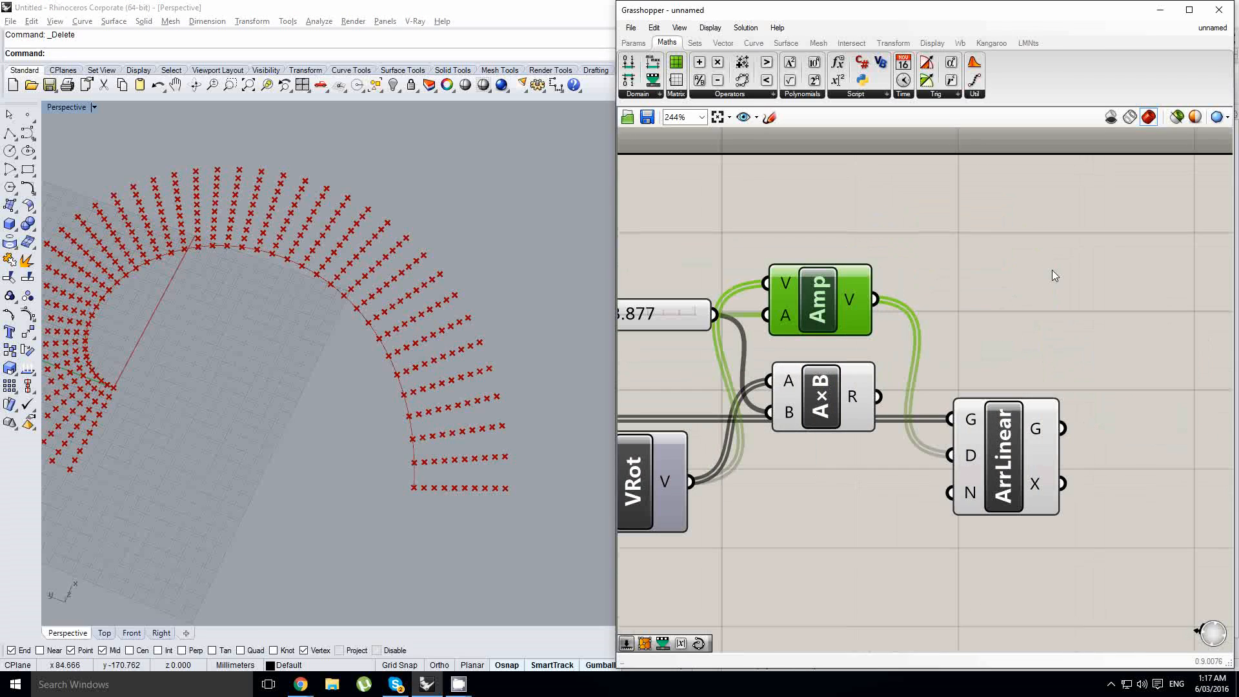
- Add a Vector Length component and connect the Amplitude output to it
double_click(1051, 270)
type("vectyort")
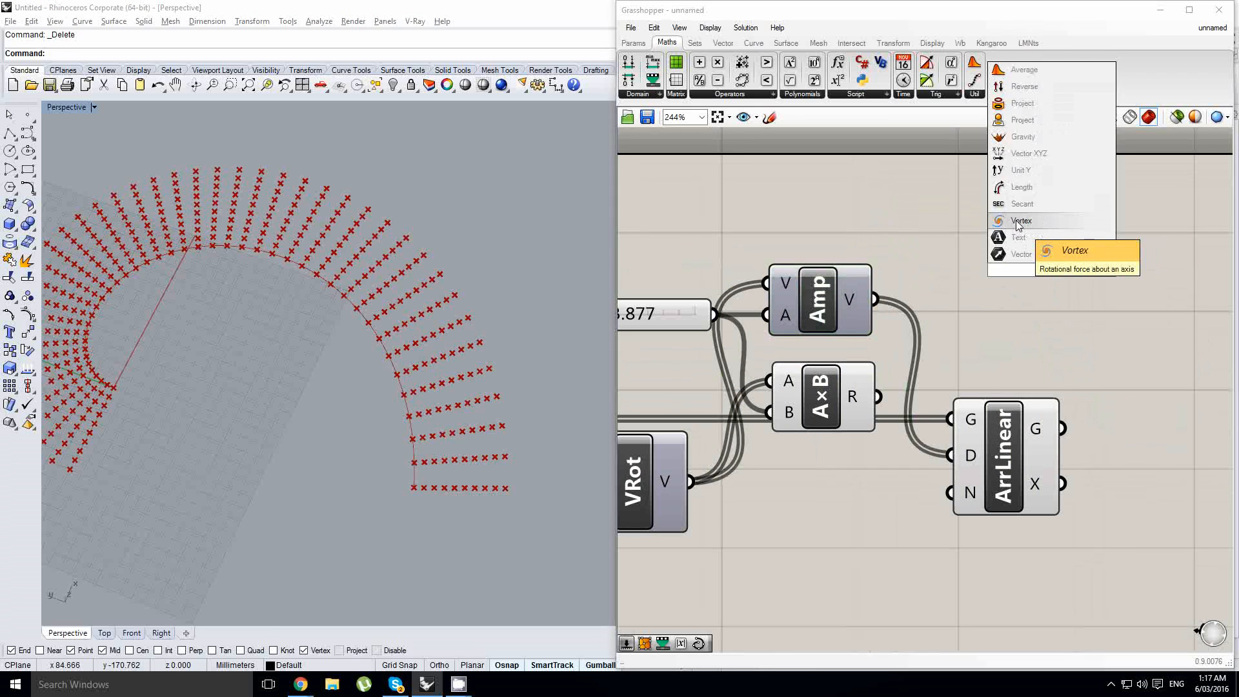
key("BackSpace")
key("BackSpace")
key("BackSpace")
key("BackSpace")
type("or le")
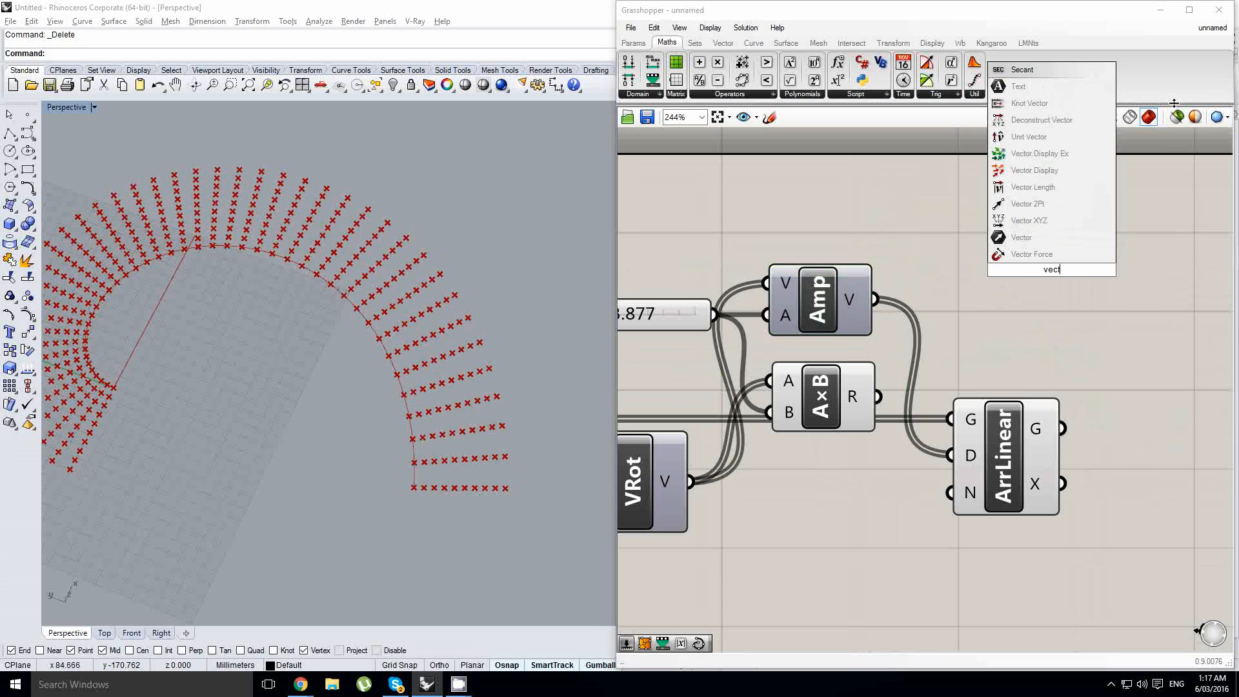
type("ngth")
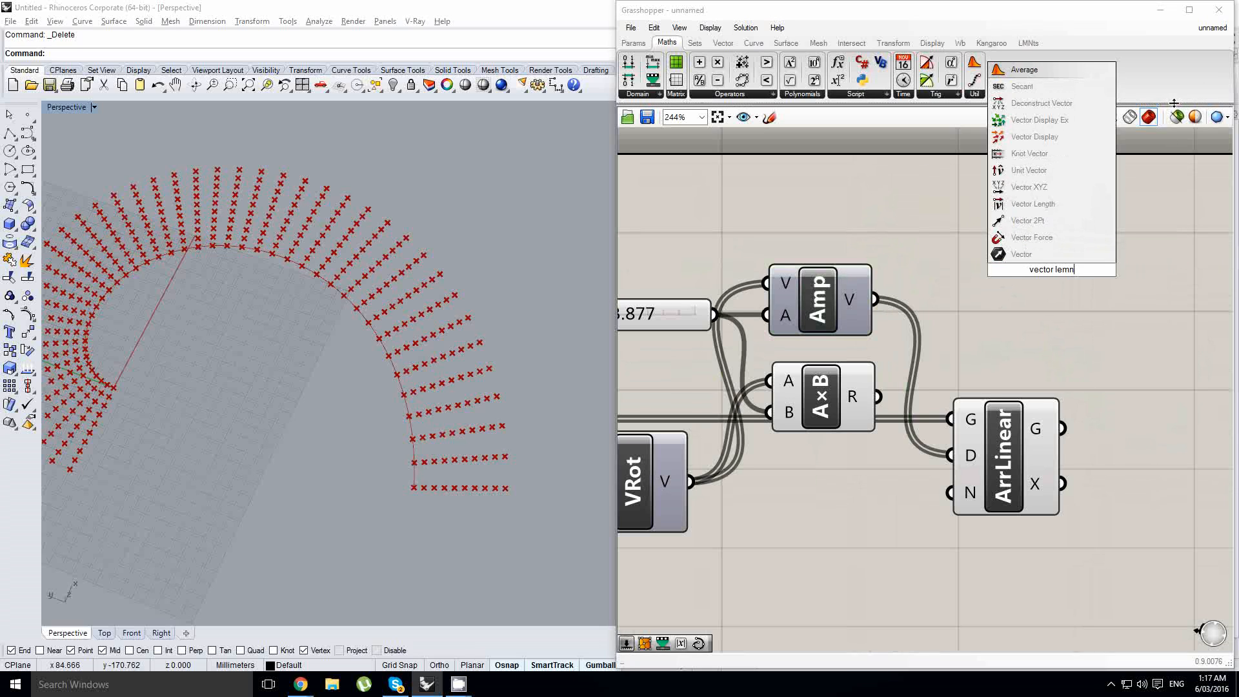
key("BackSpace")
key("BackSpace")
key("BackSpace")
key("BackSpace")
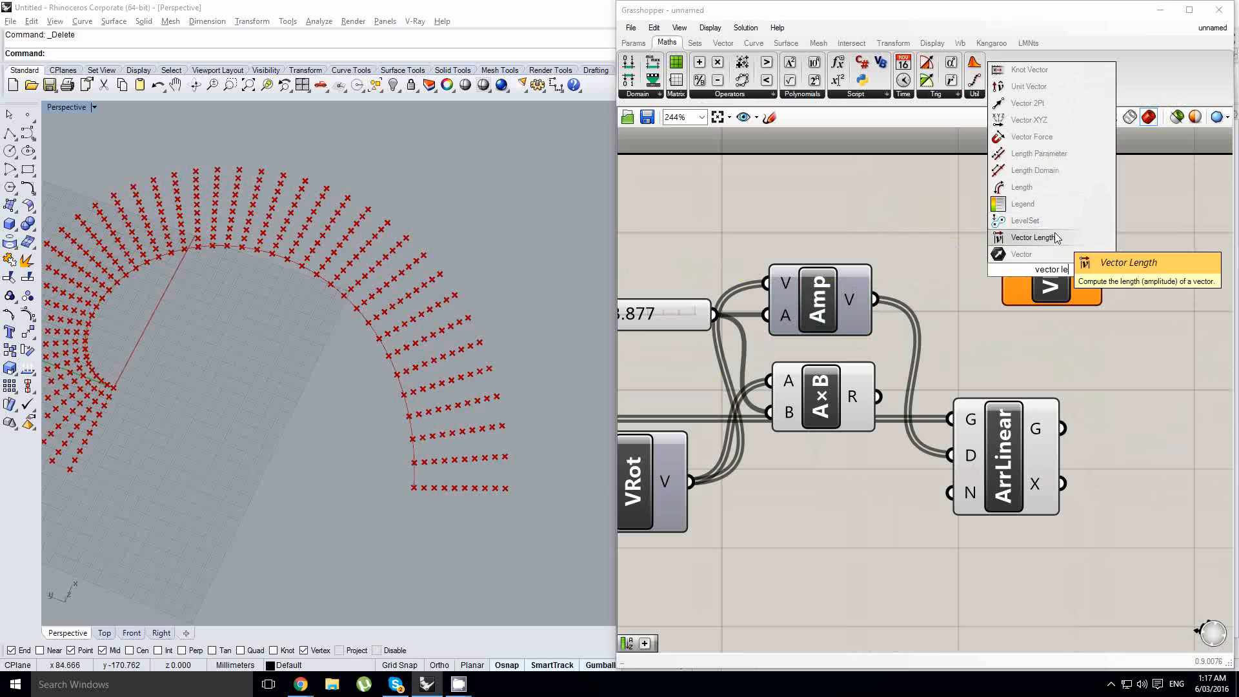
left_click(1032, 237)
left_click_drag(874, 299, 979, 269)
left_click_drag(1048, 270, 1019, 300)
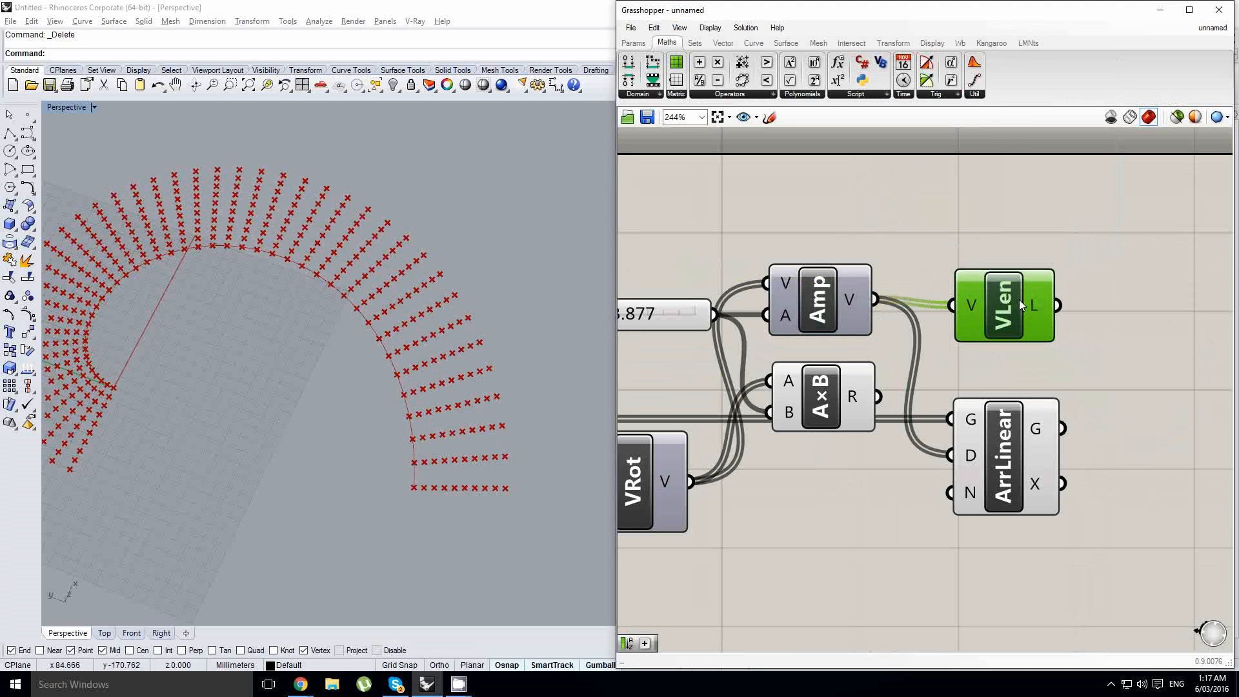
- Add a panel and connect the vector length output to it to display the values
left_click(634, 43)
left_click_drag(795, 80, 1054, 249)
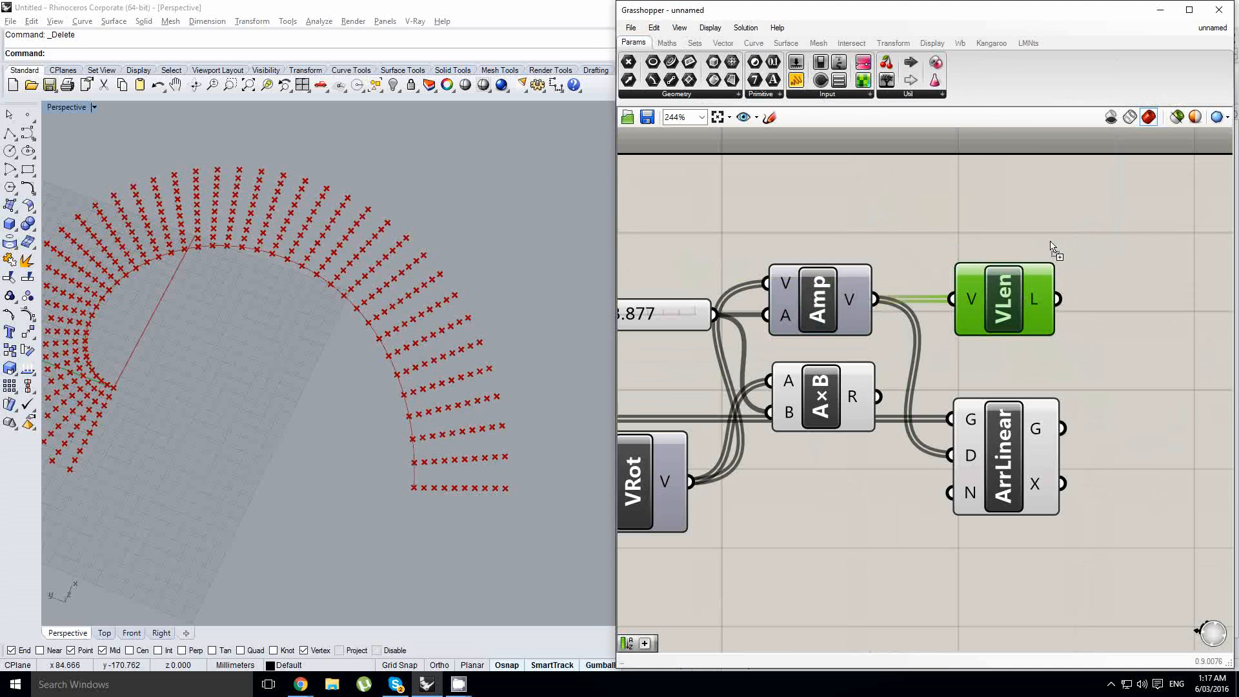
scroll(810, 282, "down", 2)
left_click_drag(776, 309, 830, 276)
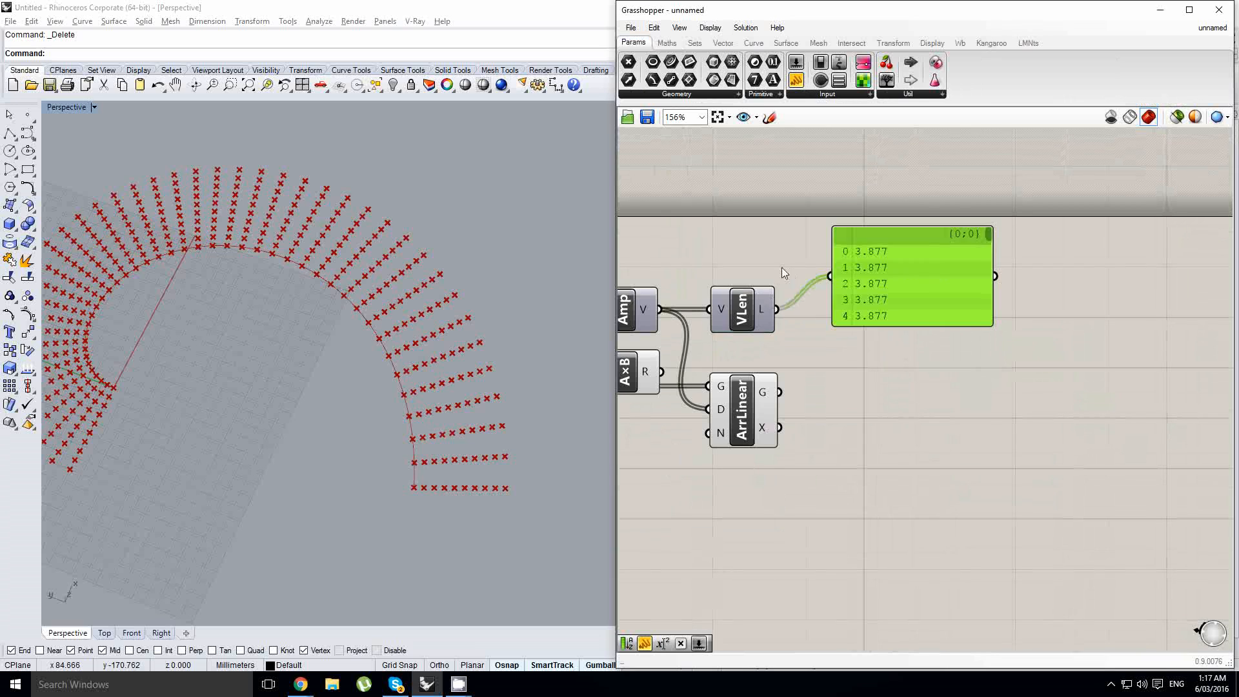
right_click_drag(780, 267, 997, 265)
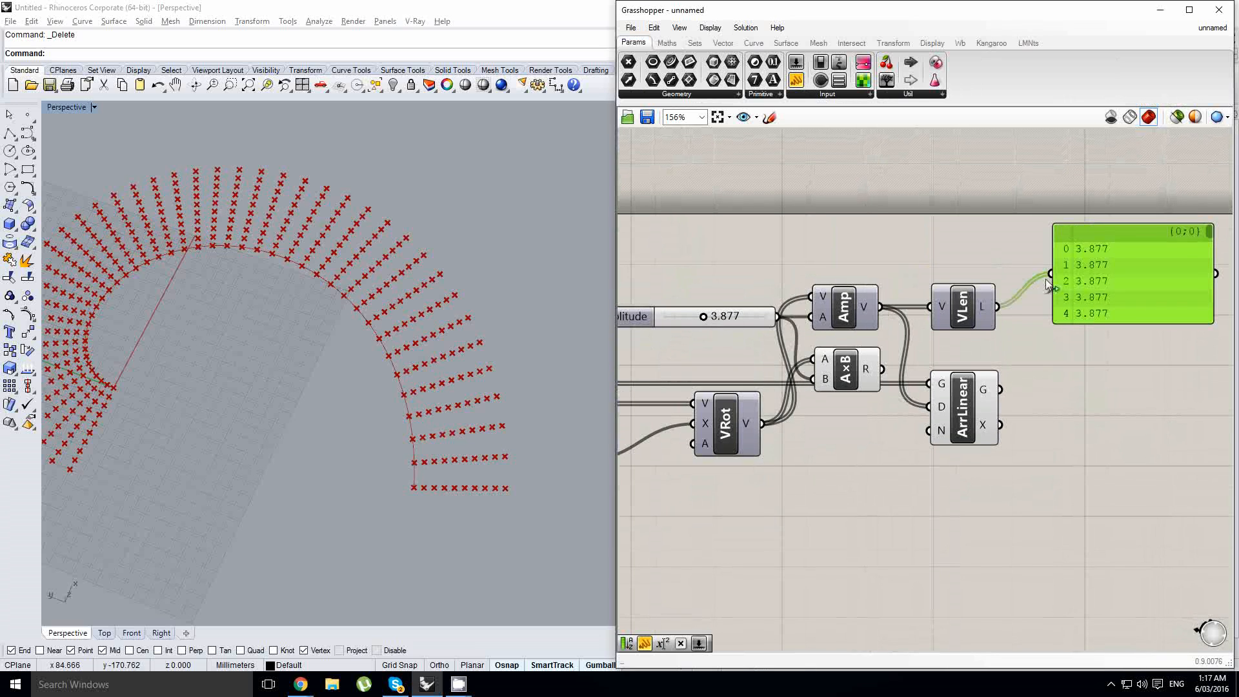
- Try multiplying the Amplitude output again with a duplicated Multiplication component and route its result to the panel
right_click_drag(885, 377, 921, 368)
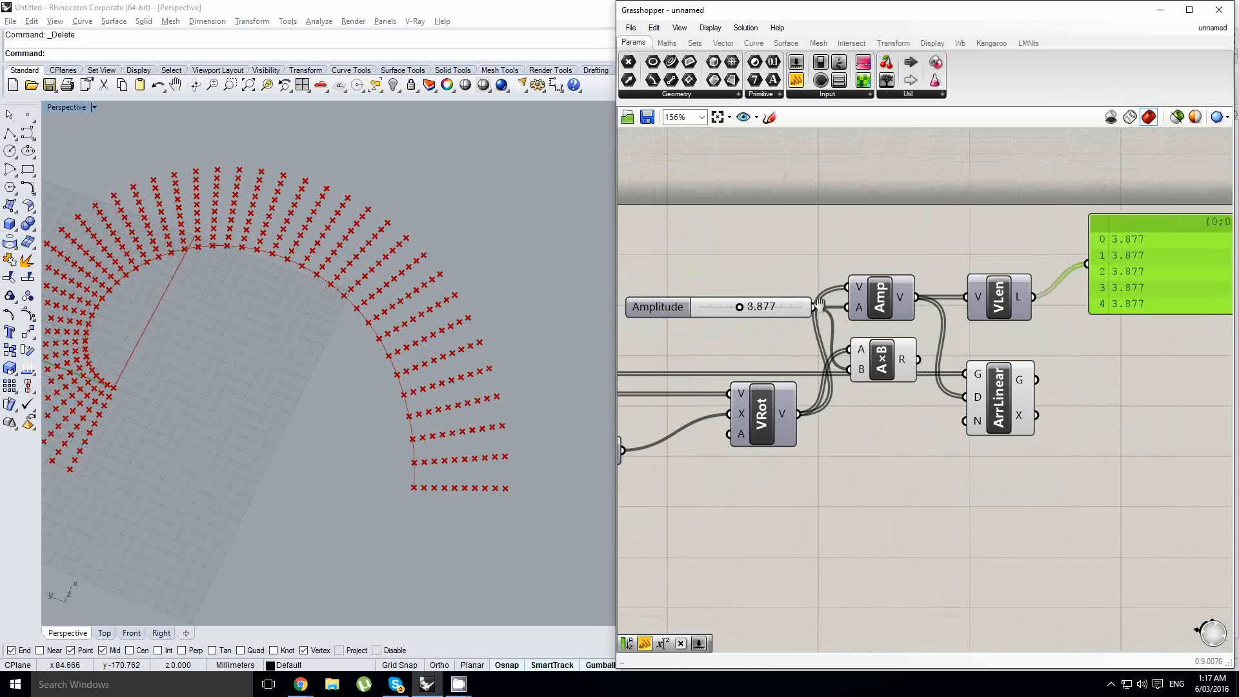
right_click_drag(857, 323, 868, 287)
left_click(896, 323)
left_click_drag(972, 313, 973, 311, "alt")
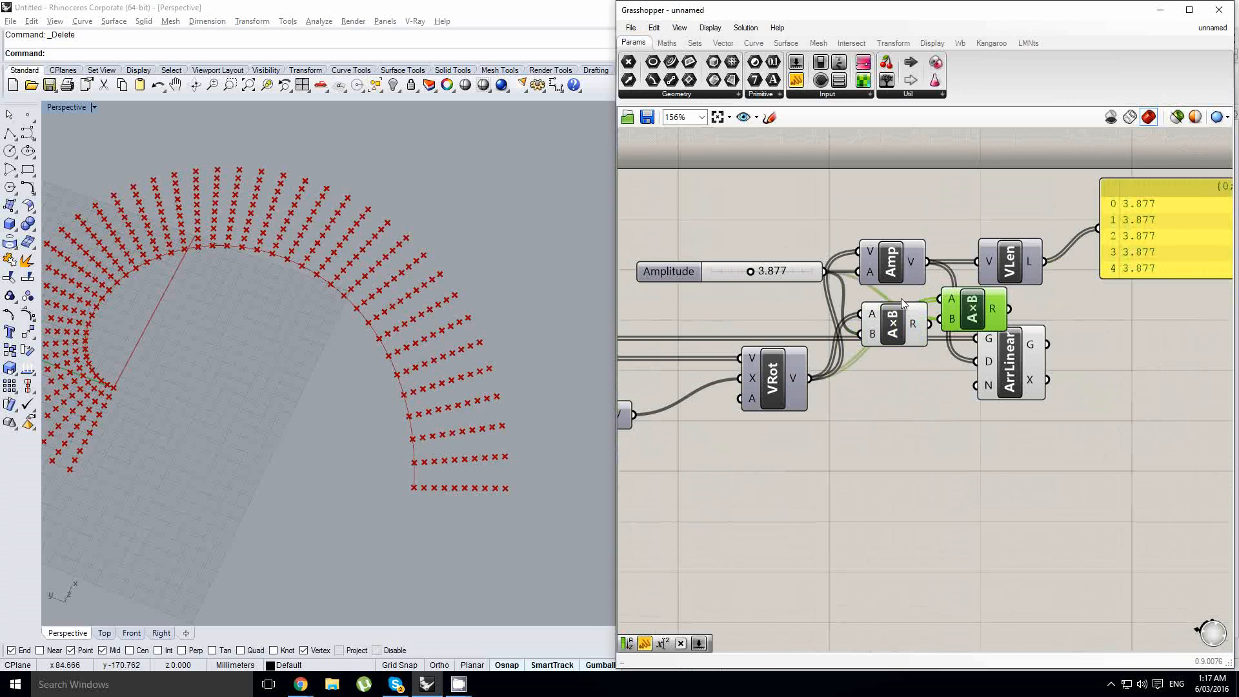
left_click_drag(903, 329, 892, 329)
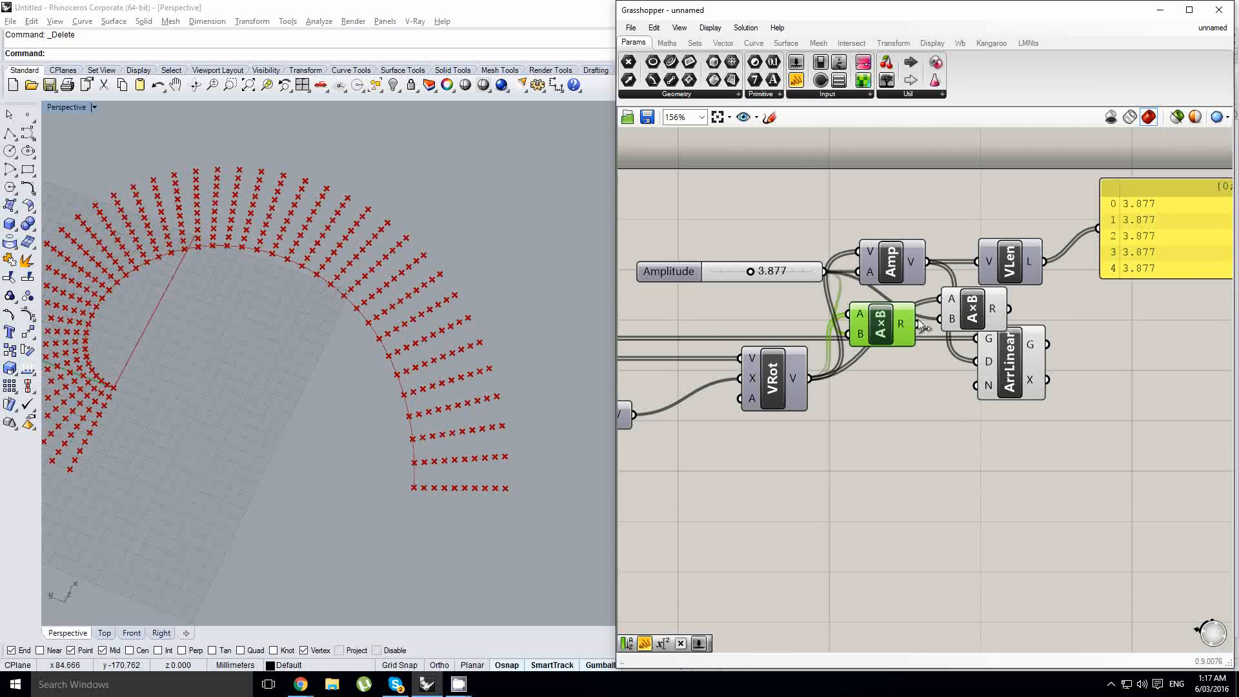
left_click(976, 312)
left_click_drag(976, 311, 1098, 228)
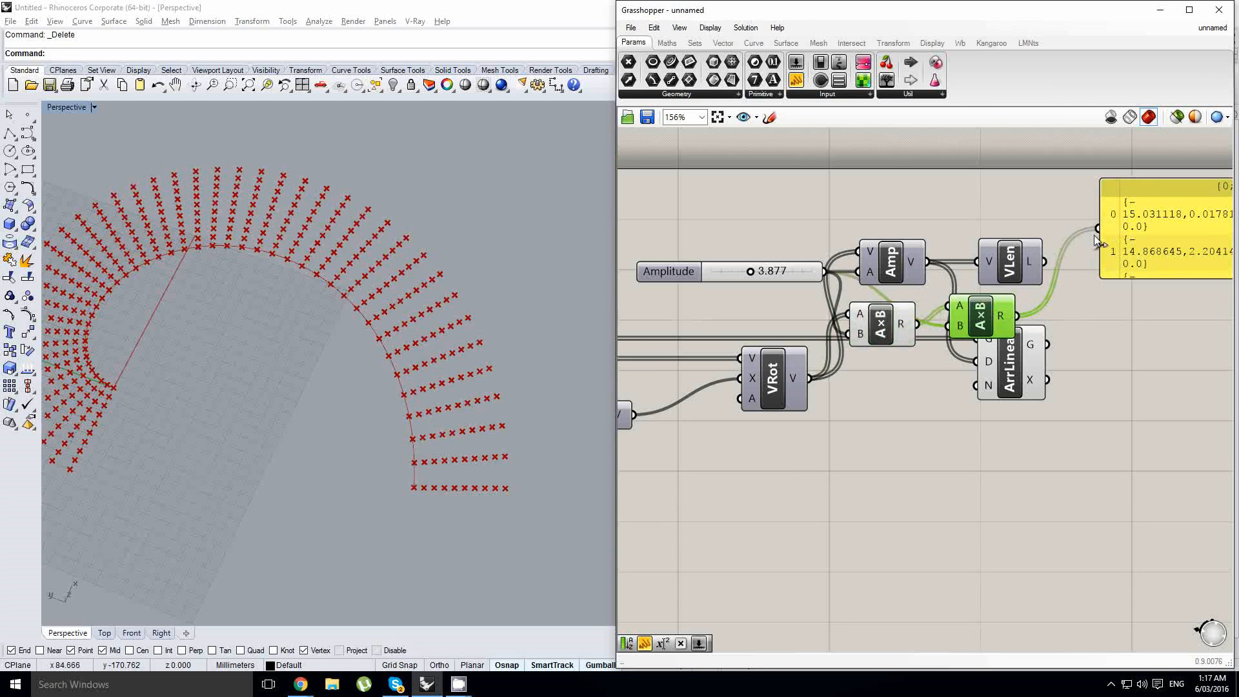
right_click_drag(1140, 276, 1002, 305)
left_click(1048, 256)
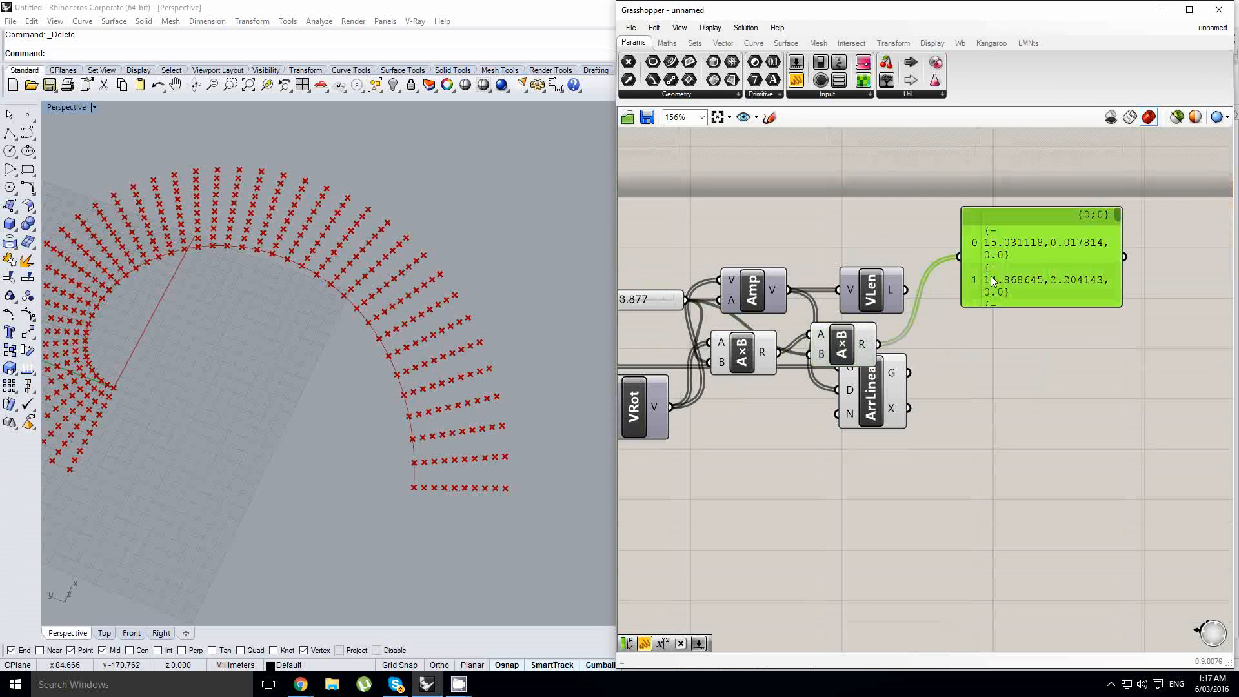
key("ctrl+z")
left_click_drag(878, 344, 872, 295)
right_click_drag(718, 313, 809, 312)
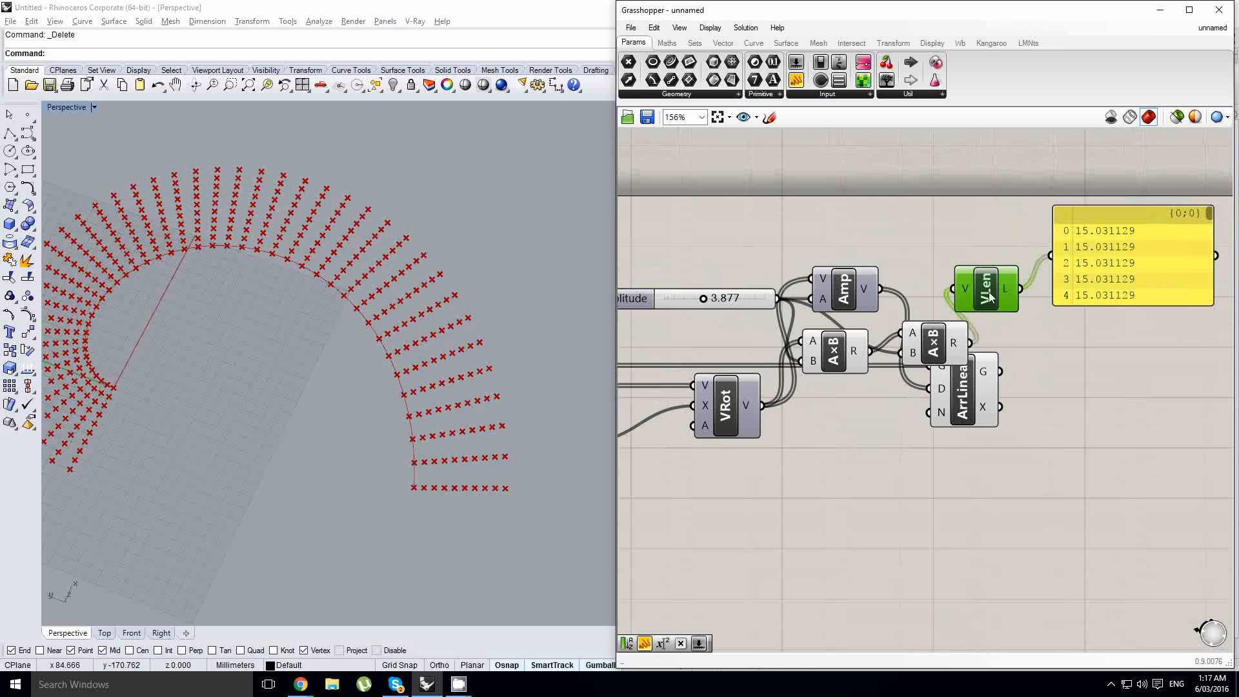
- Delete the Vector Length, panel, extra Multiplication and Amplitude components, and connect the Multiplication result to the Linear Array direction
left_click_drag(1146, 345, 977, 265)
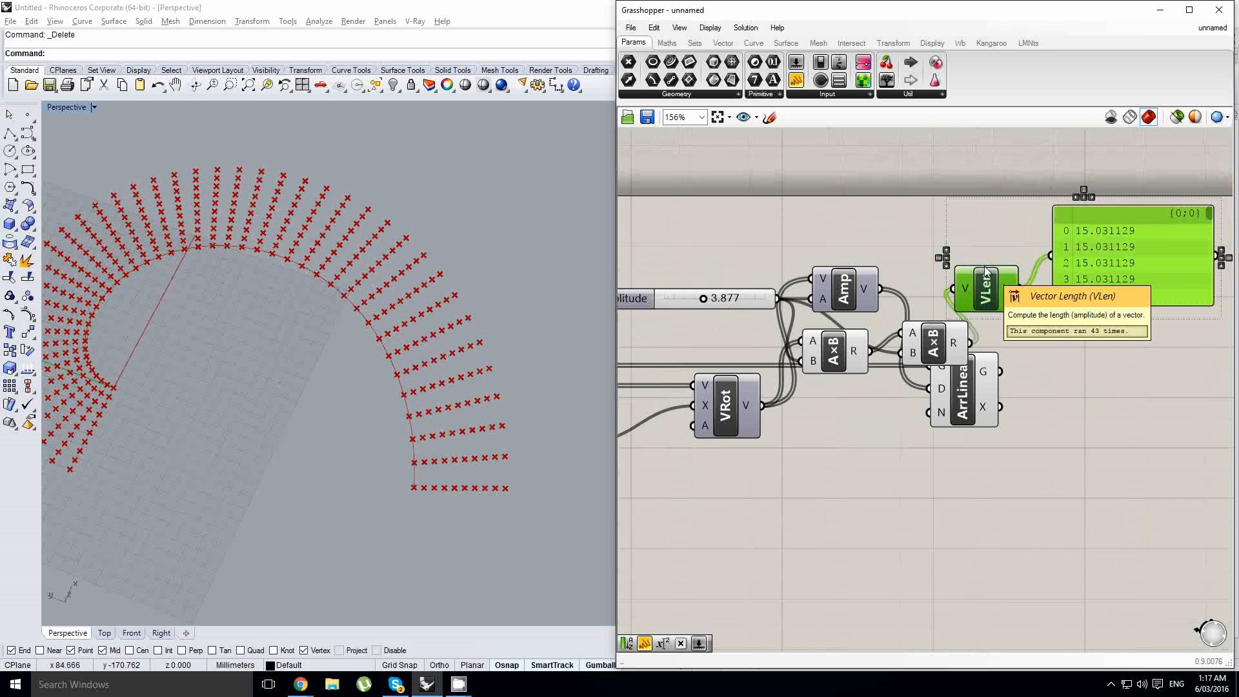
key("Delete")
left_click(940, 327)
key("Delete")
left_click_drag(838, 351, 855, 349)
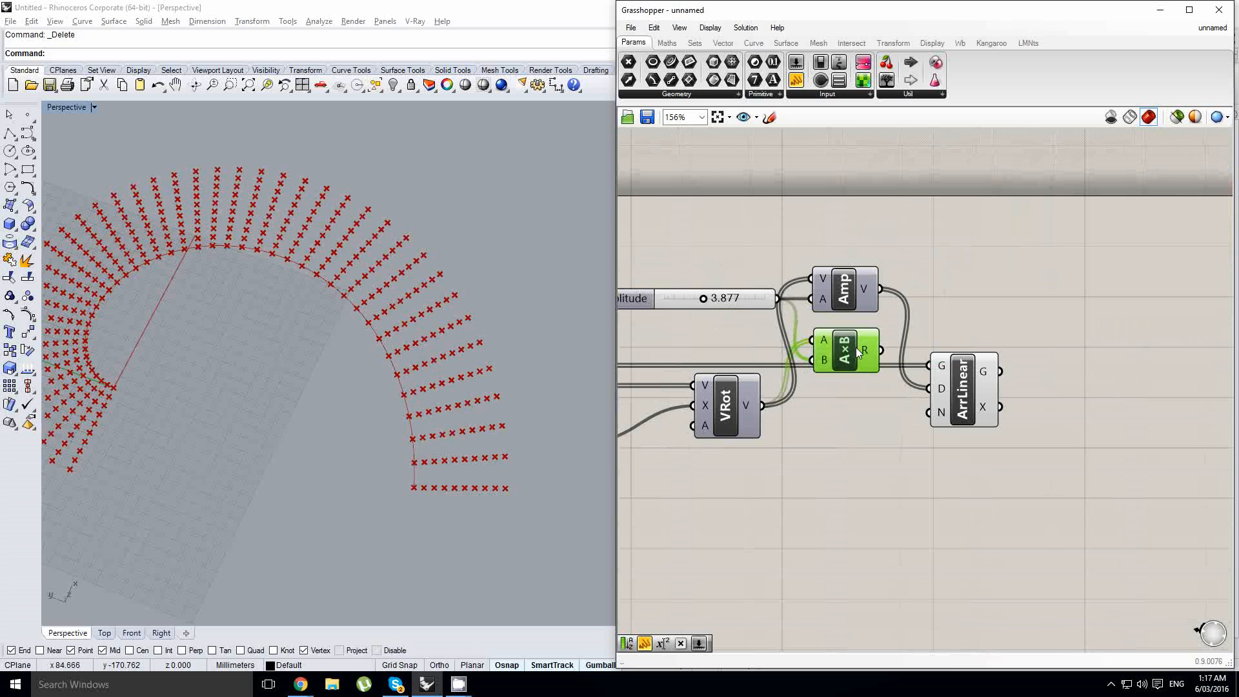
right_click_drag(836, 346, 891, 345)
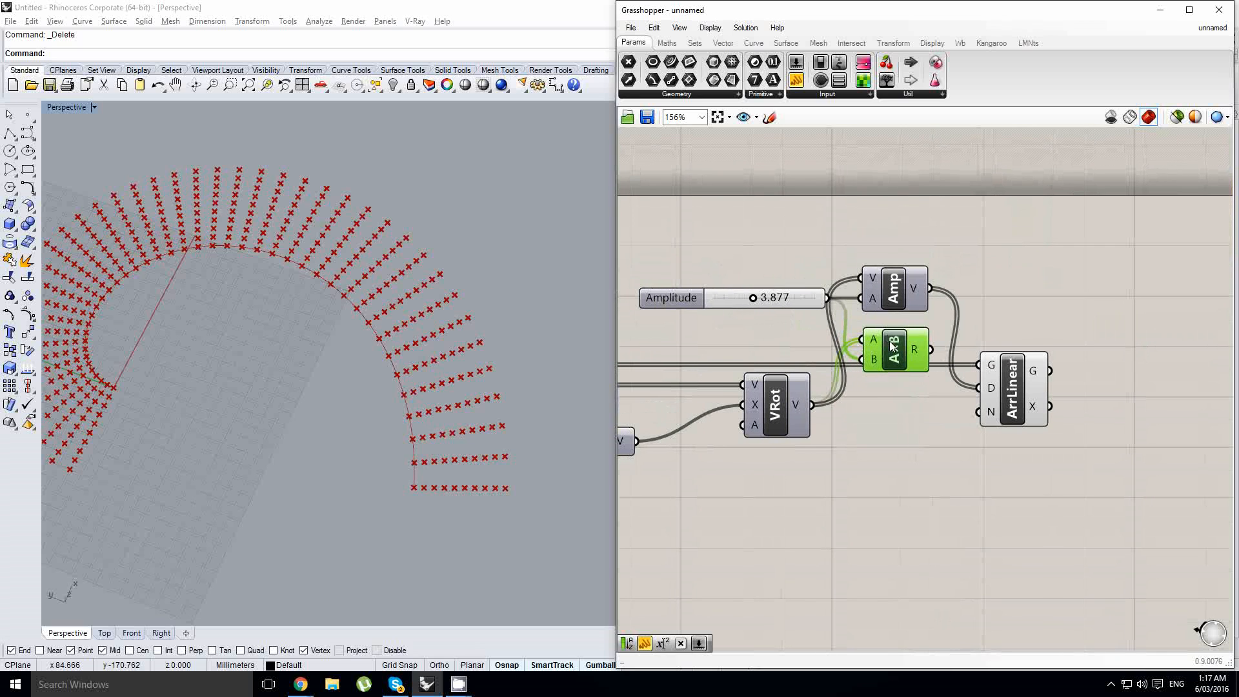
left_click(902, 291)
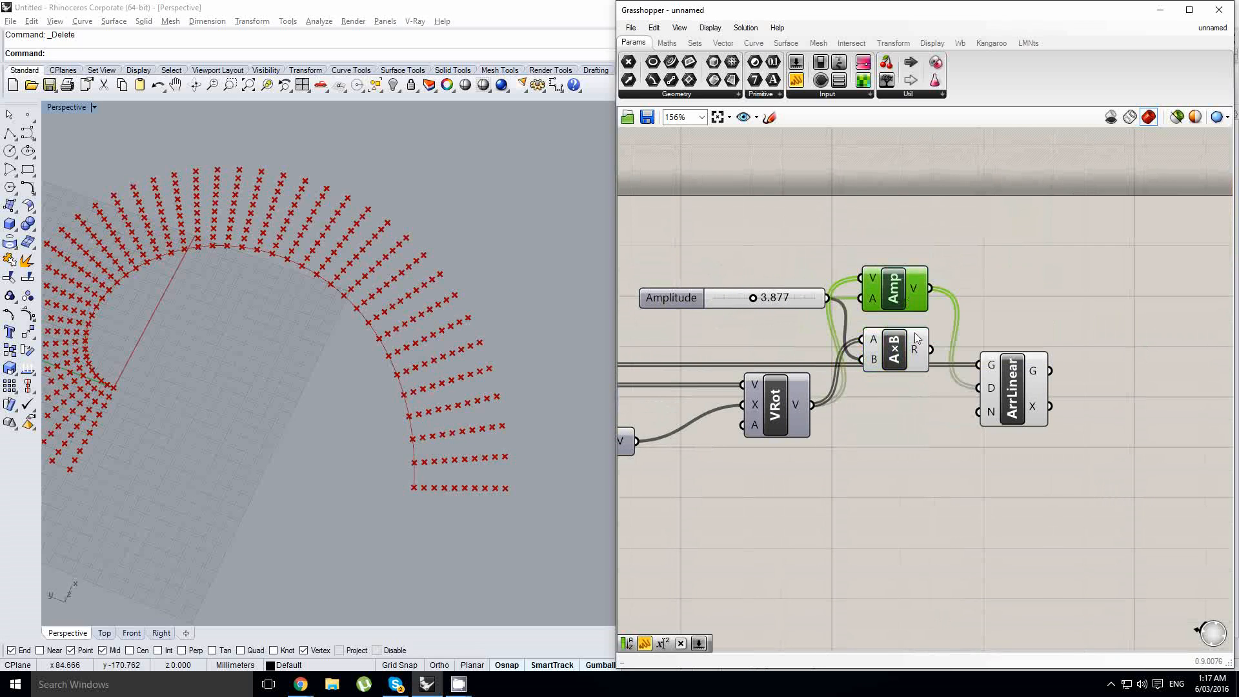
key("Delete")
left_click_drag(930, 349, 925, 398)
- Orbit and zoom the Rhino viewport to inspect the arrayed points
scroll(380, 284, "down", 5)
right_click_drag(381, 280, 364, 350)
scroll(375, 296, "up", 5)
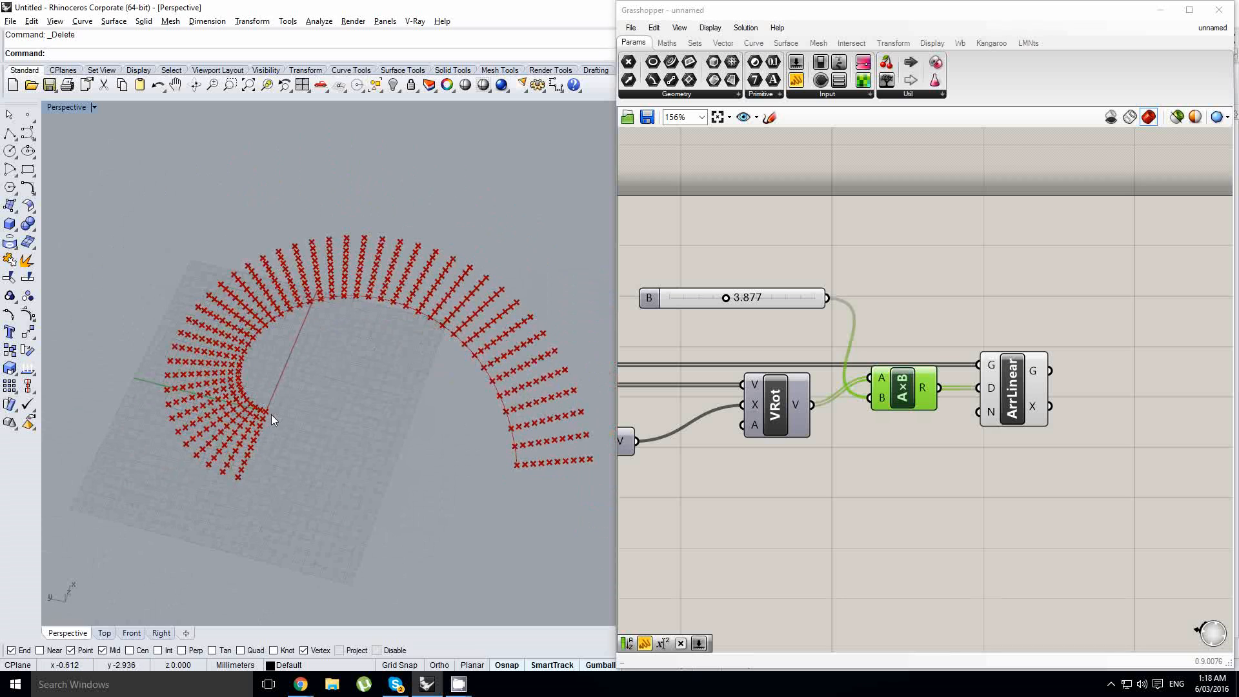
right_click_drag(443, 409, 420, 342)
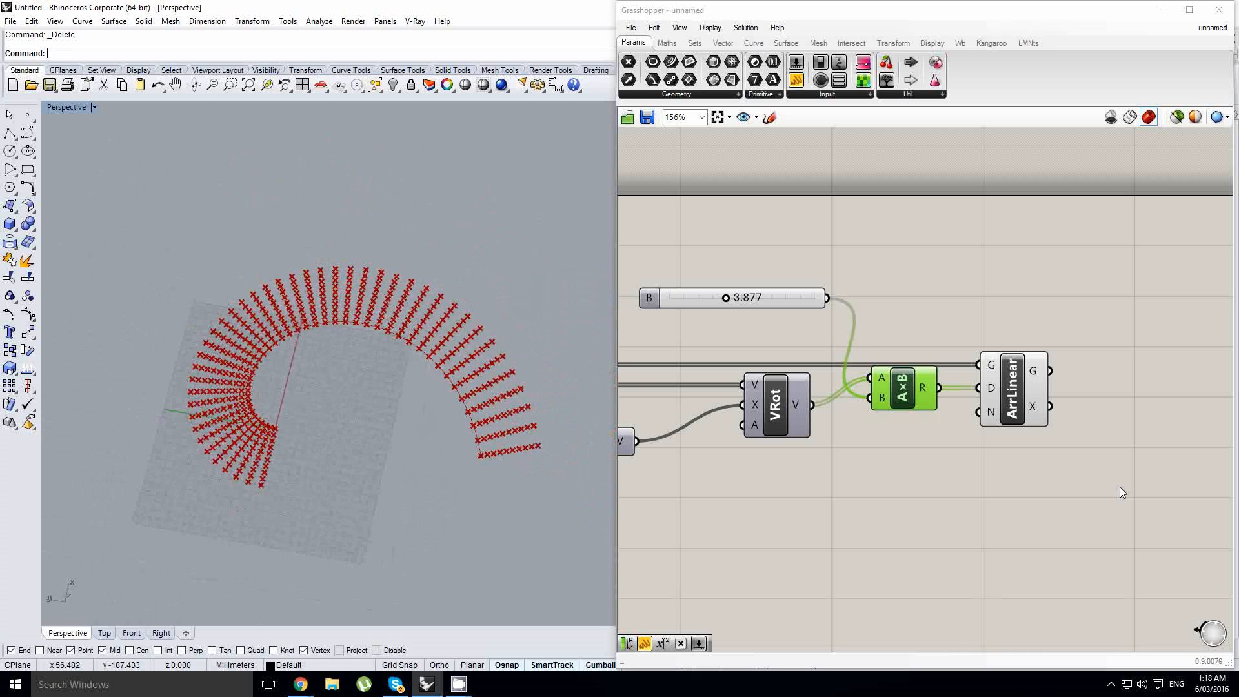
right_click_drag(1025, 470, 878, 454)
right_click_drag(1031, 415, 1009, 420)
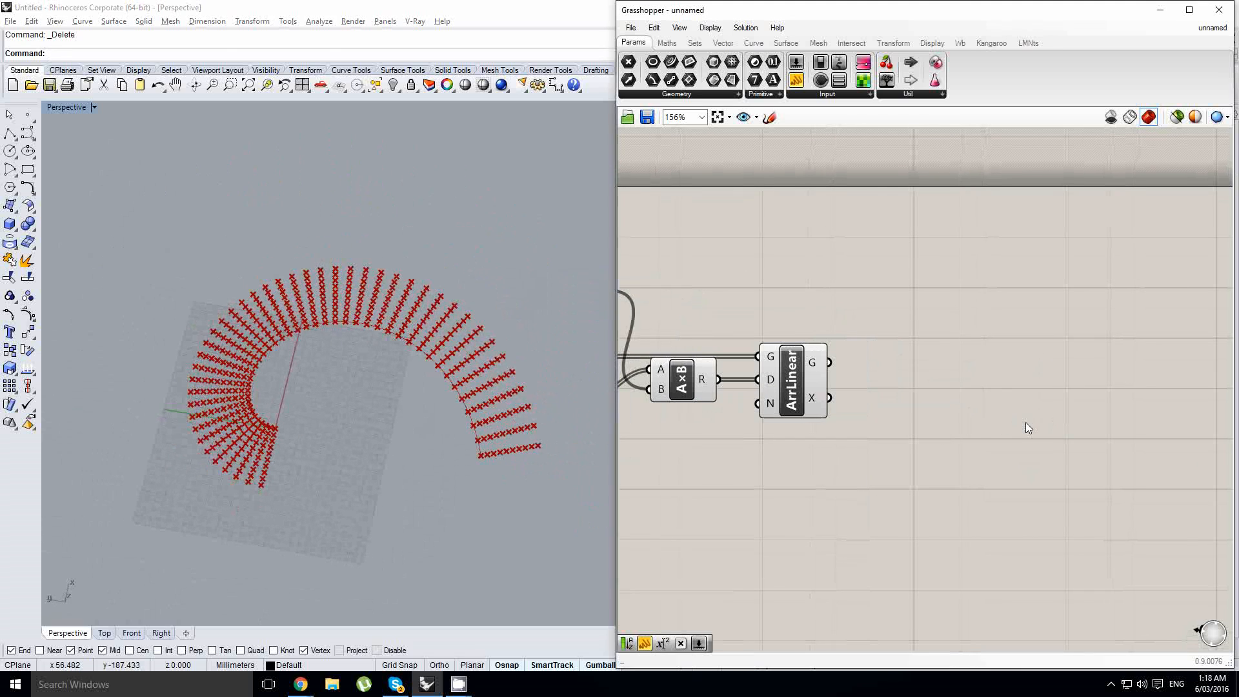
double_click(1024, 422)
type("mesh from")
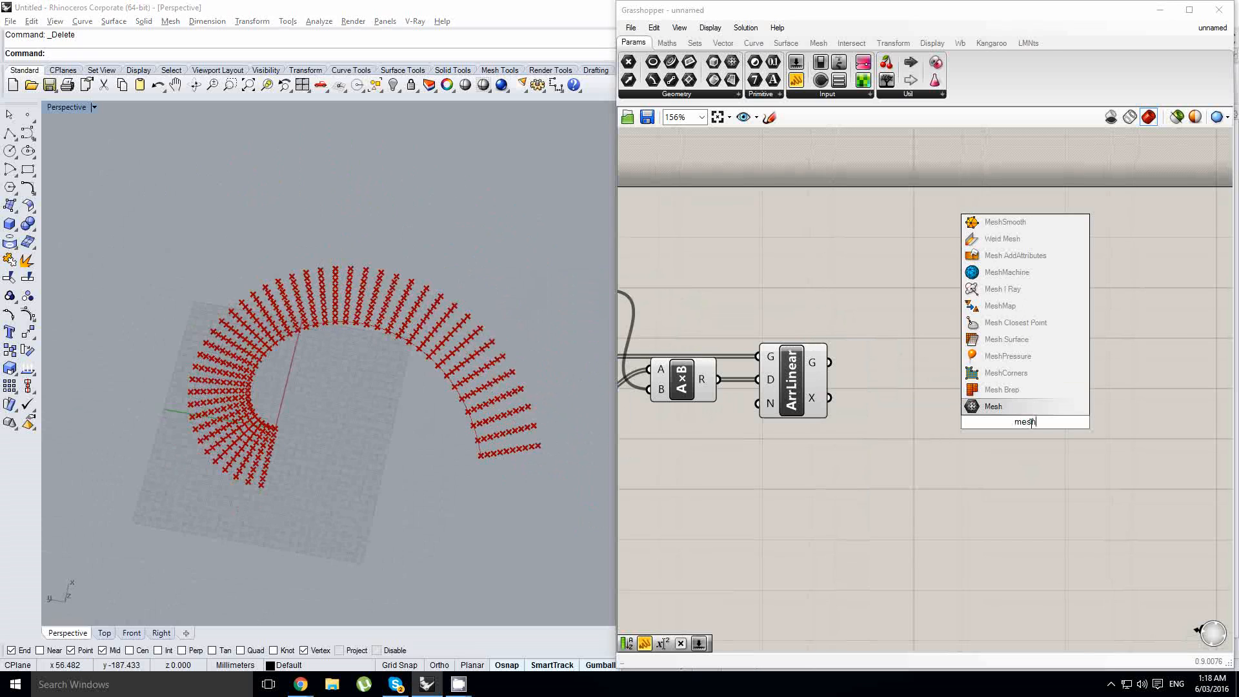
left_click(1030, 406)
left_click(1033, 421)
key("Delete")
- Add a Mesh From Points component and connect the Linear Array geometry to its points input
double_click(1033, 423)
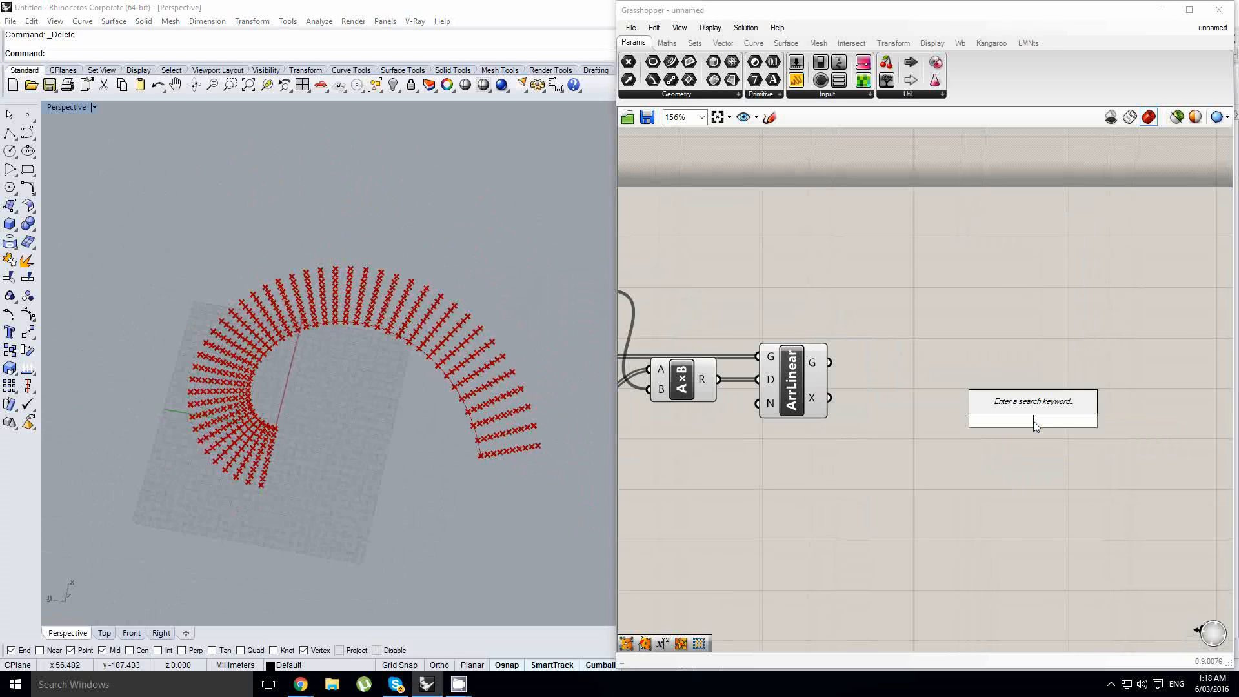
type("mesh from")
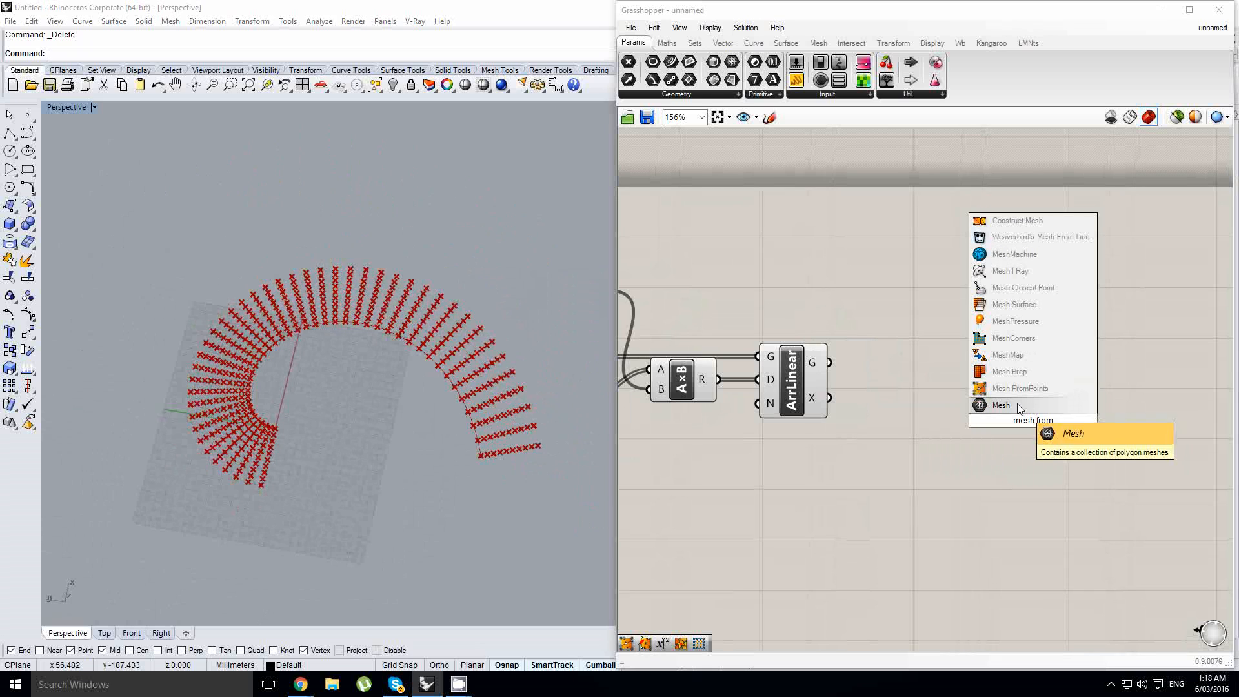
left_click(1018, 406)
left_click_drag(829, 363, 1042, 389)
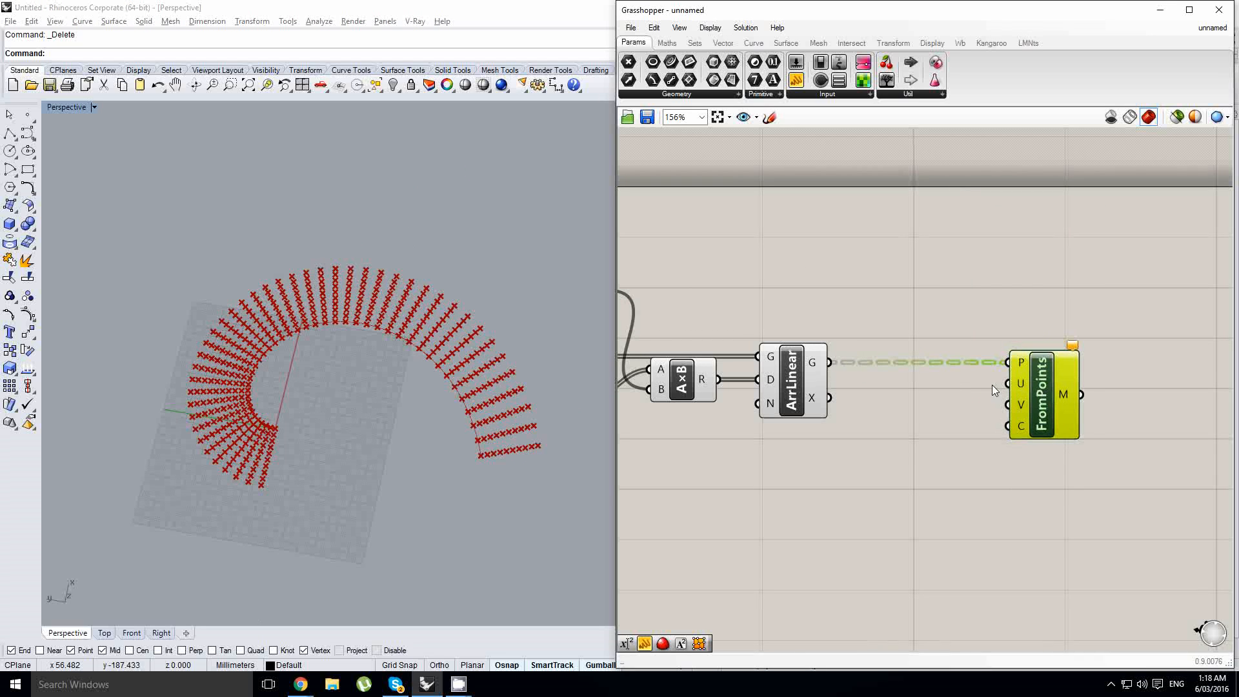
- Flatten the points input of the Mesh From Points component
scroll(1026, 321, "down", 1)
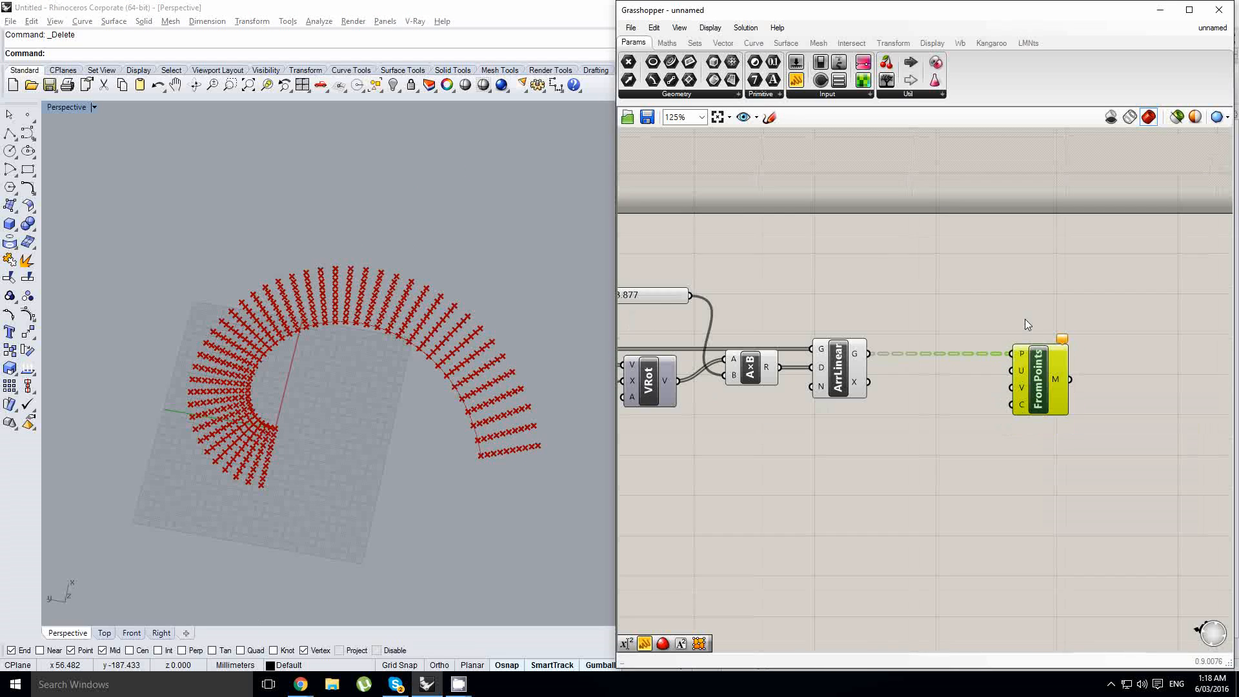
scroll(1000, 326, "up", 2)
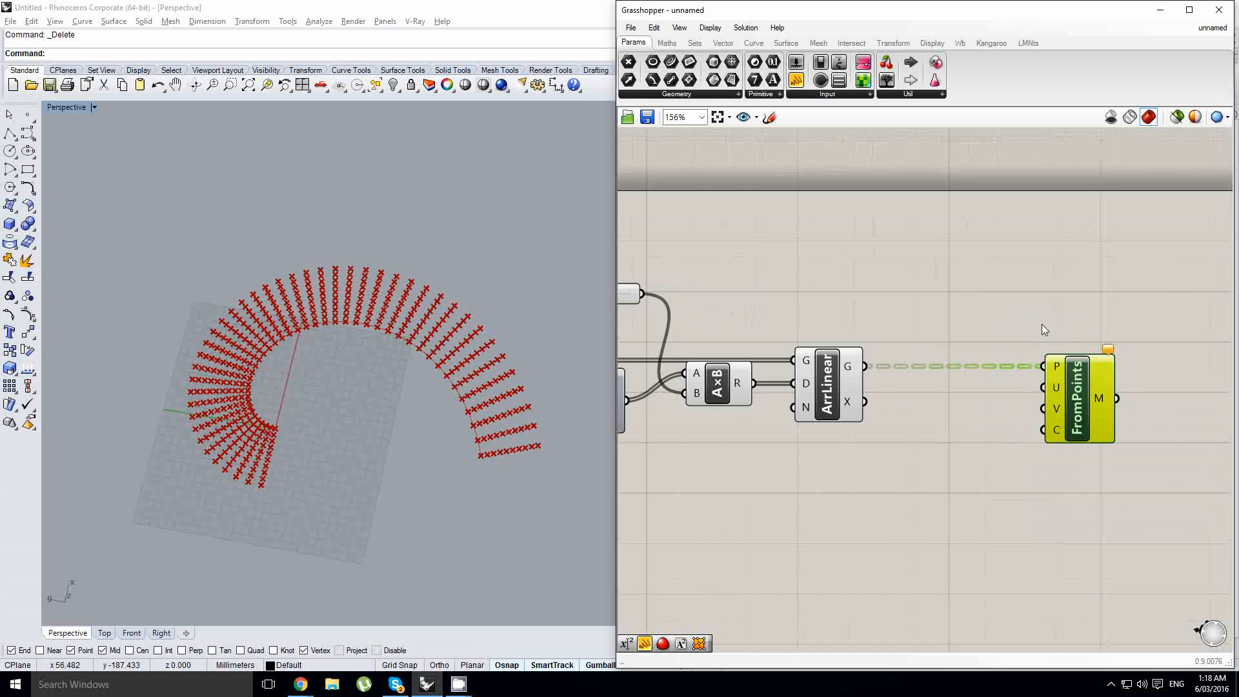
scroll(1061, 343, "down", 1)
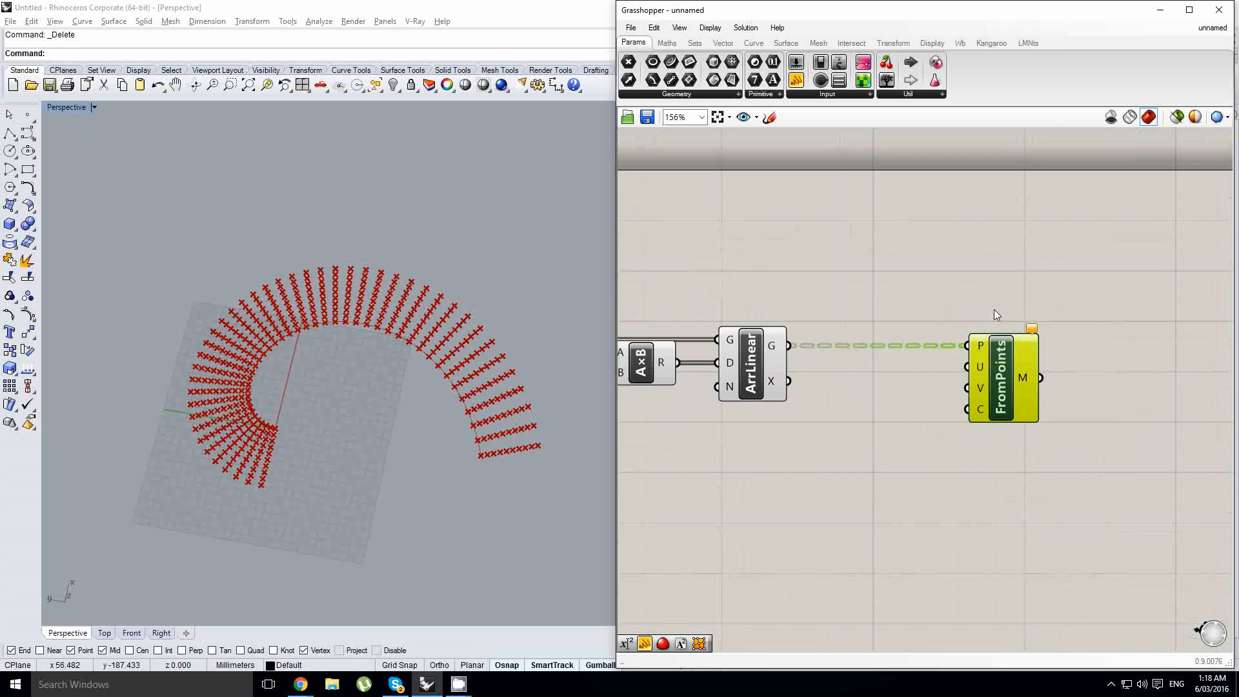
scroll(1016, 354, "up", 3)
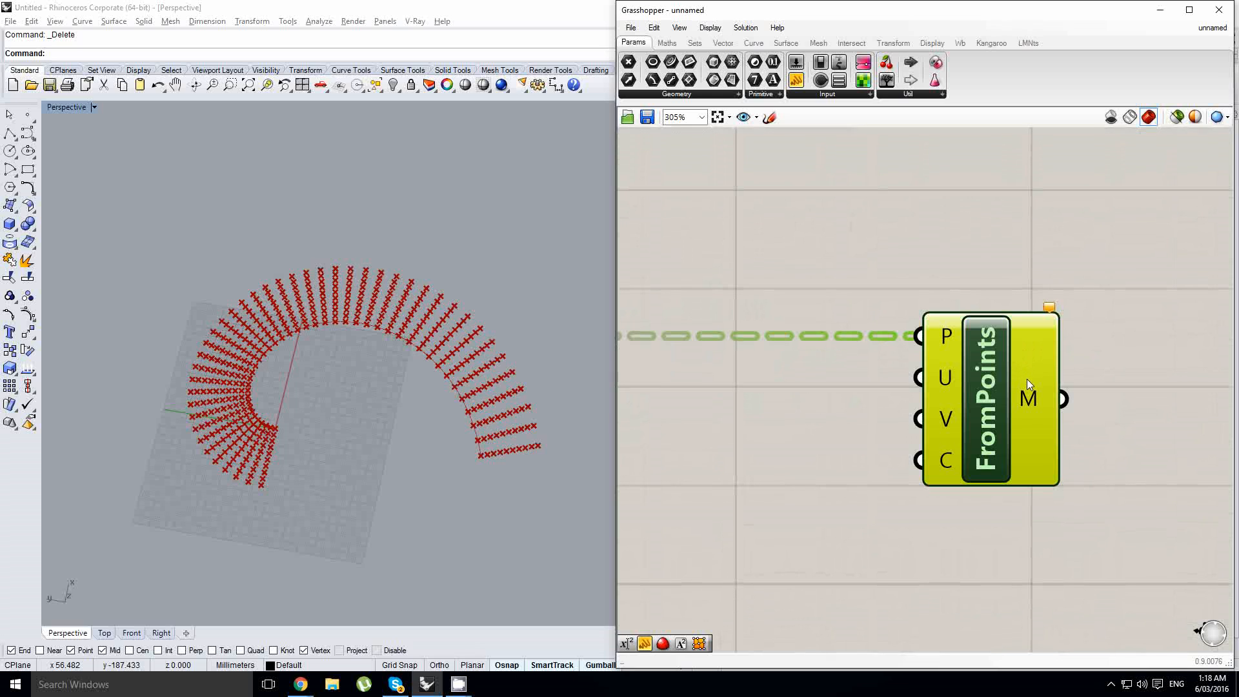
mouse_move(1027, 384)
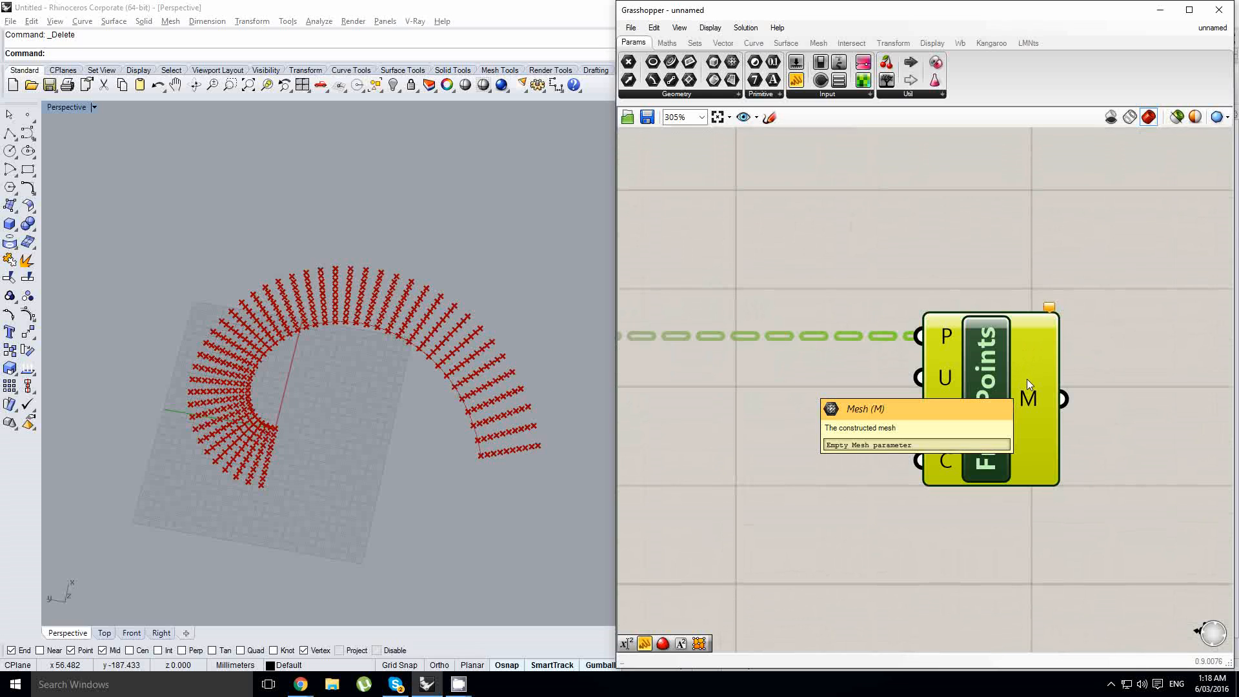
scroll(1002, 375, "up", 1)
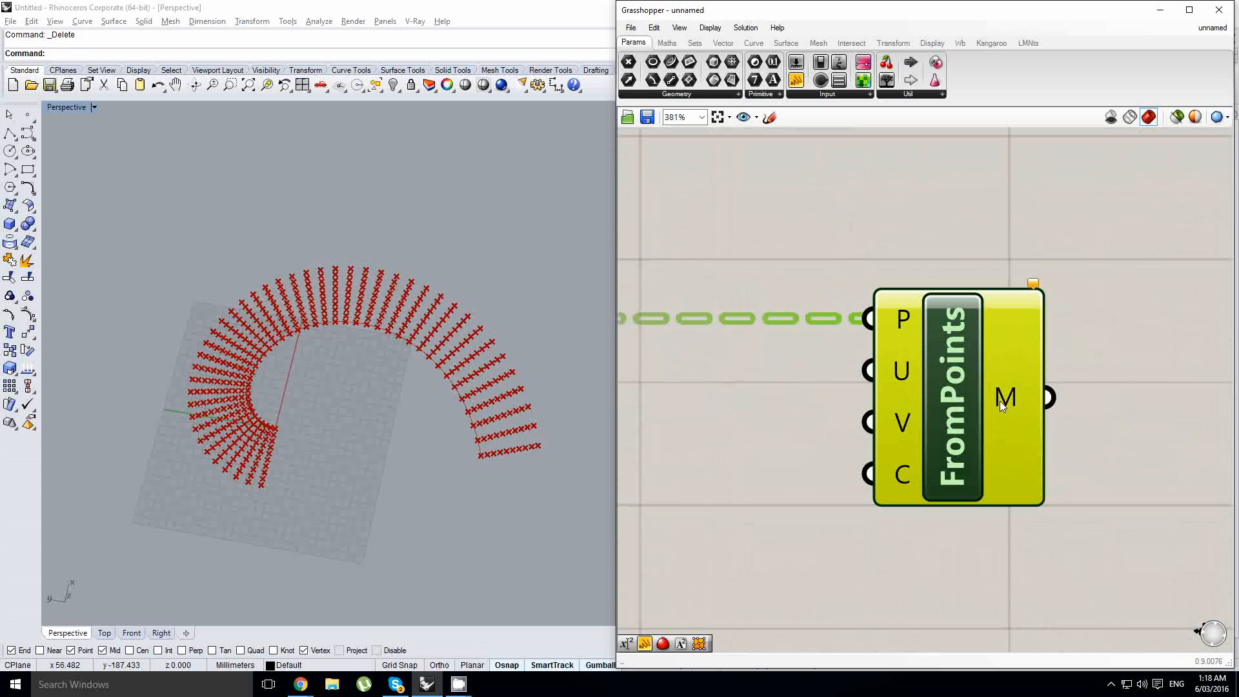
mouse_move(1000, 400)
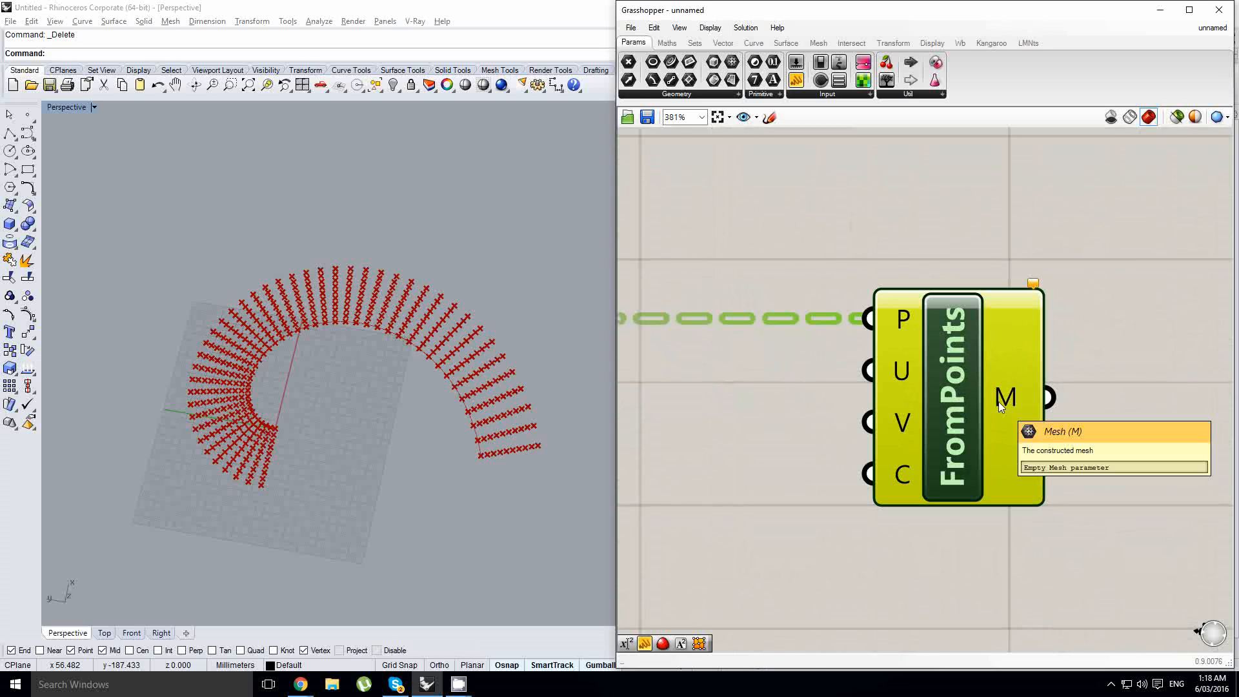
scroll(997, 401, "down", 4)
scroll(970, 387, "up", 1)
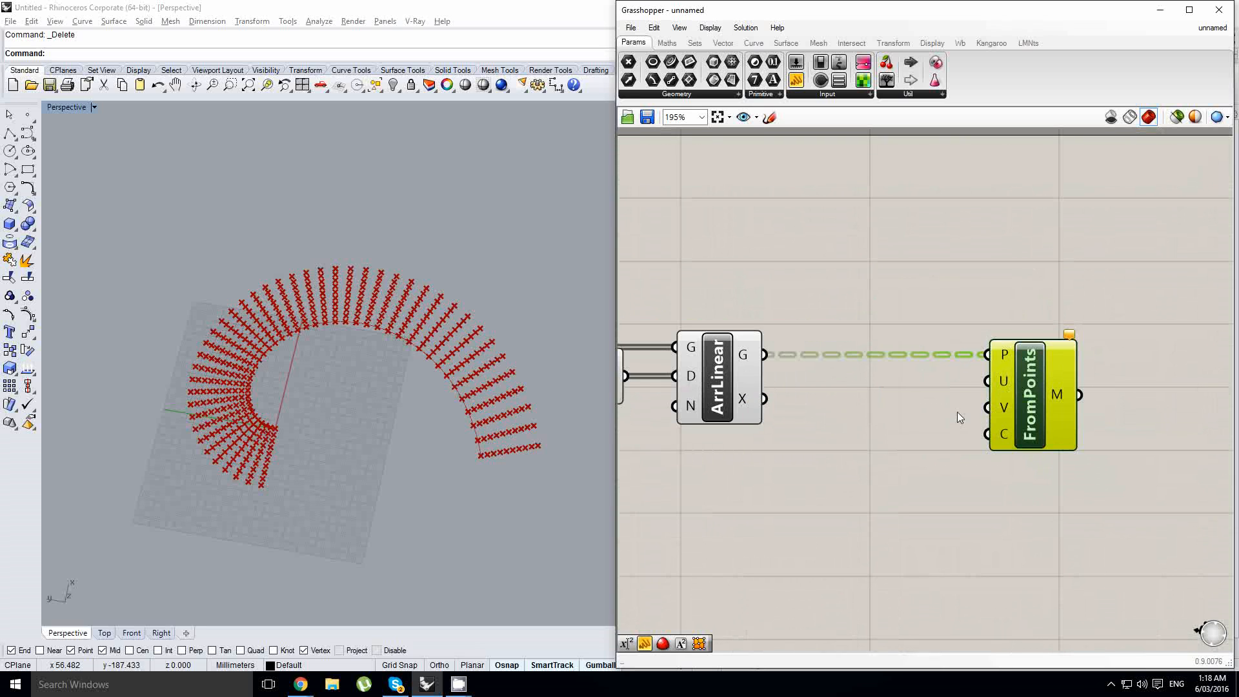
scroll(1005, 392, "down", 2)
scroll(1042, 386, "up", 1)
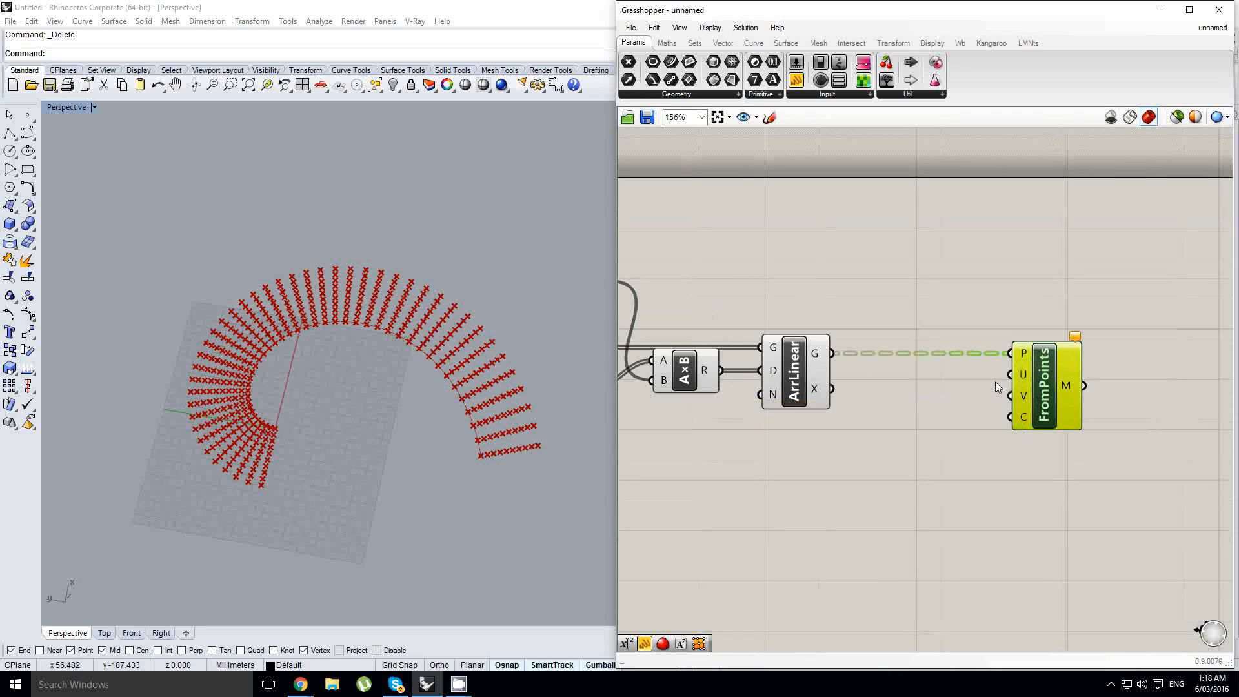
right_click_drag(963, 384, 1000, 384)
scroll(1062, 360, "up", 4)
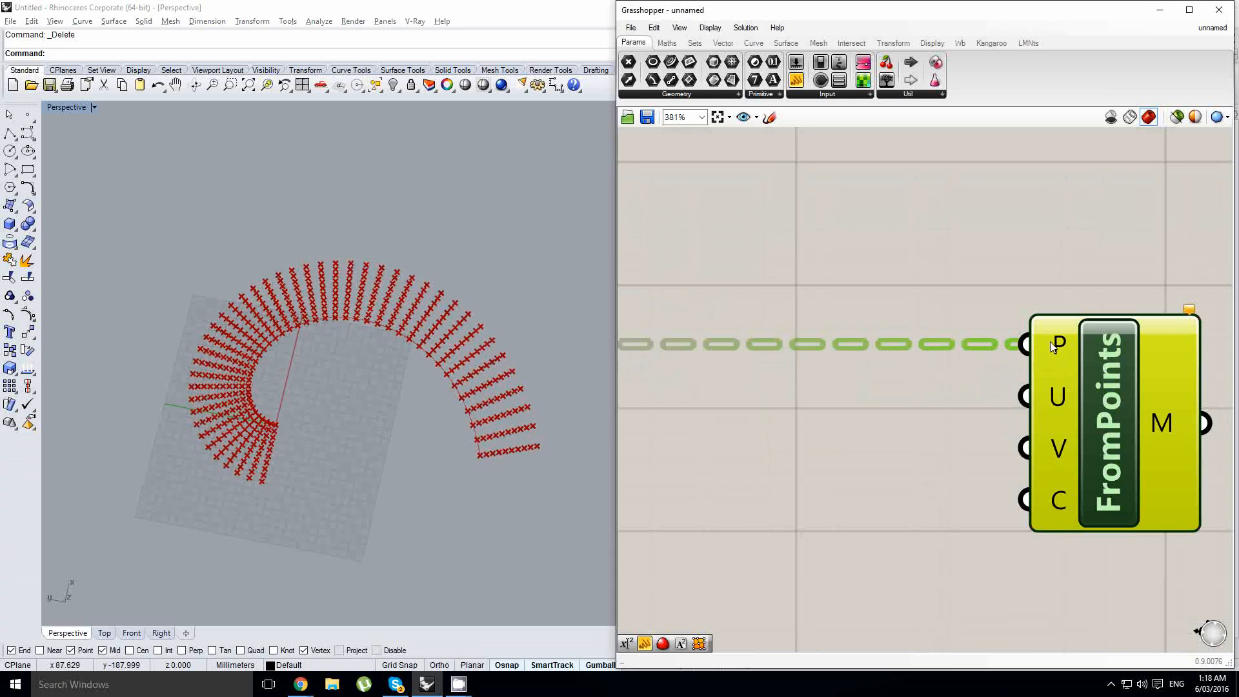
right_click(1050, 342)
left_click(1095, 455)
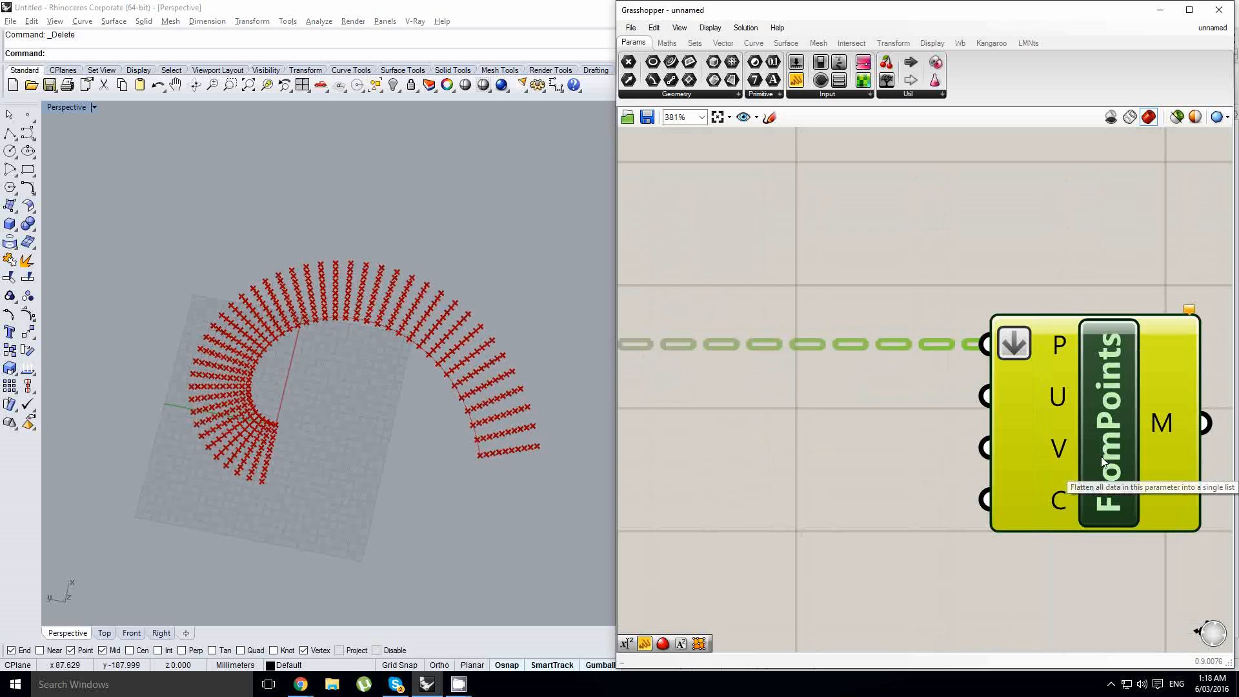
- Add an Expression component and connect the Steps slider to its x input
scroll(1025, 393, "down", 1)
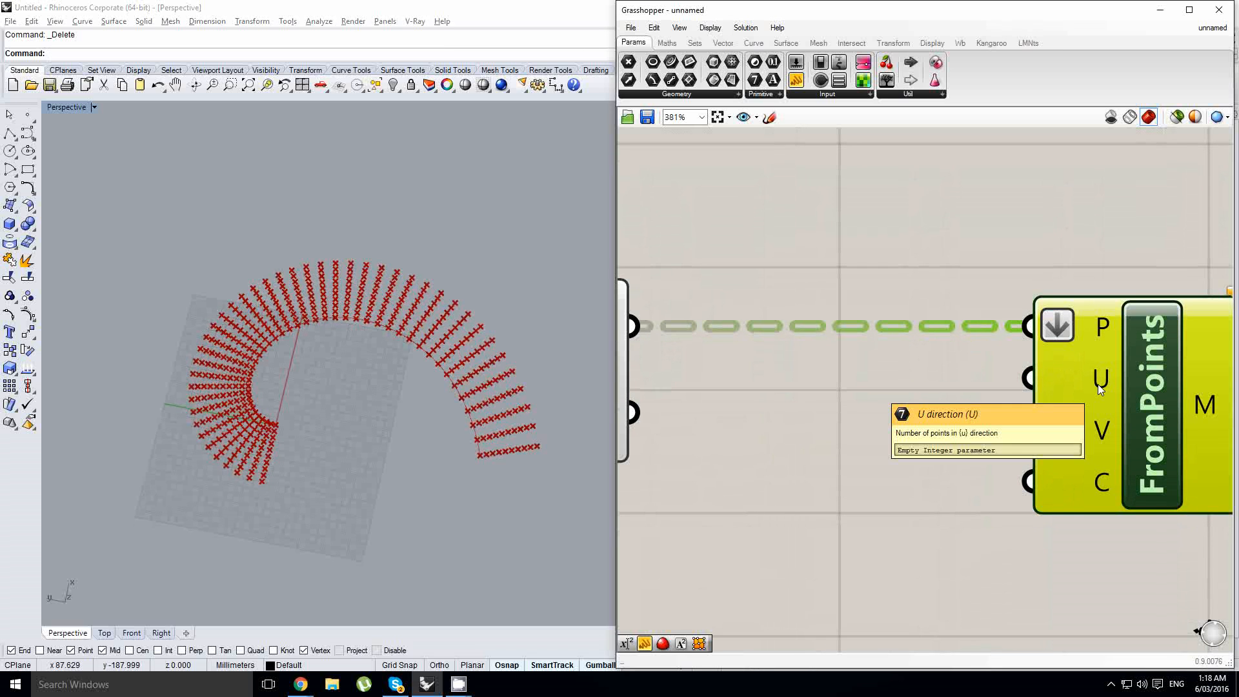
scroll(1098, 385, "down", 4)
right_click_drag(1006, 416, 1159, 408)
right_click_drag(746, 451, 1100, 431)
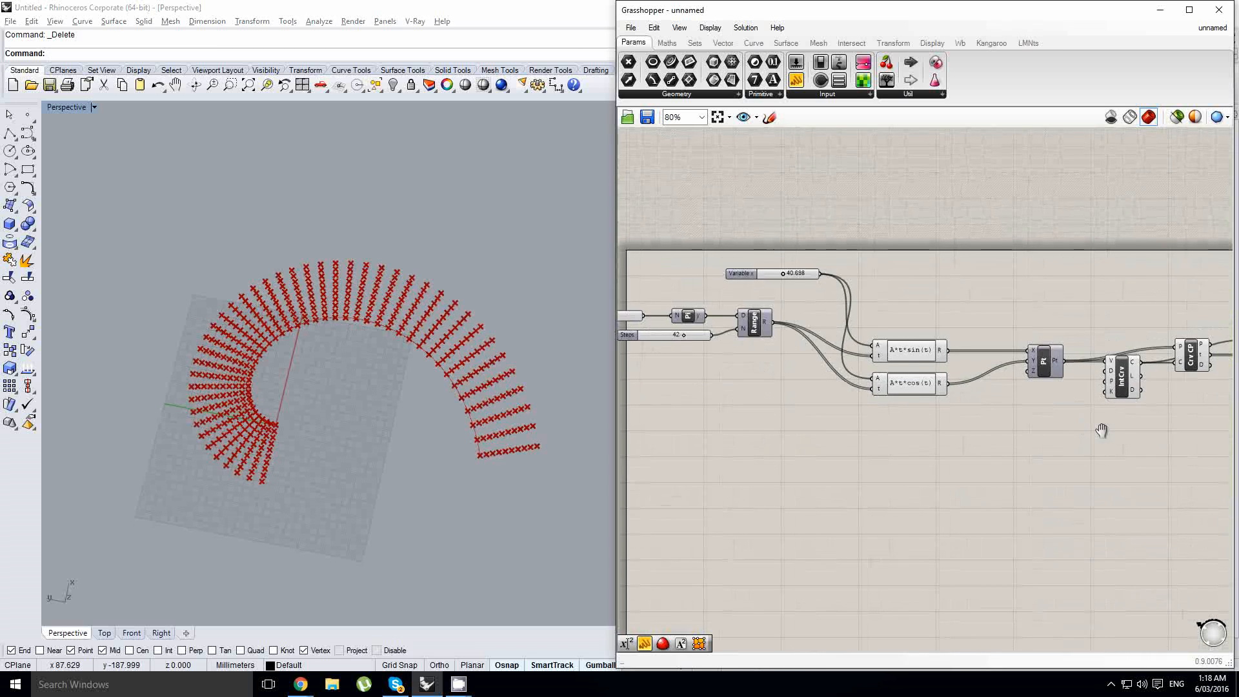
scroll(1099, 430, "down", 2)
scroll(795, 378, "up", 4)
right_click_drag(874, 380, 823, 388)
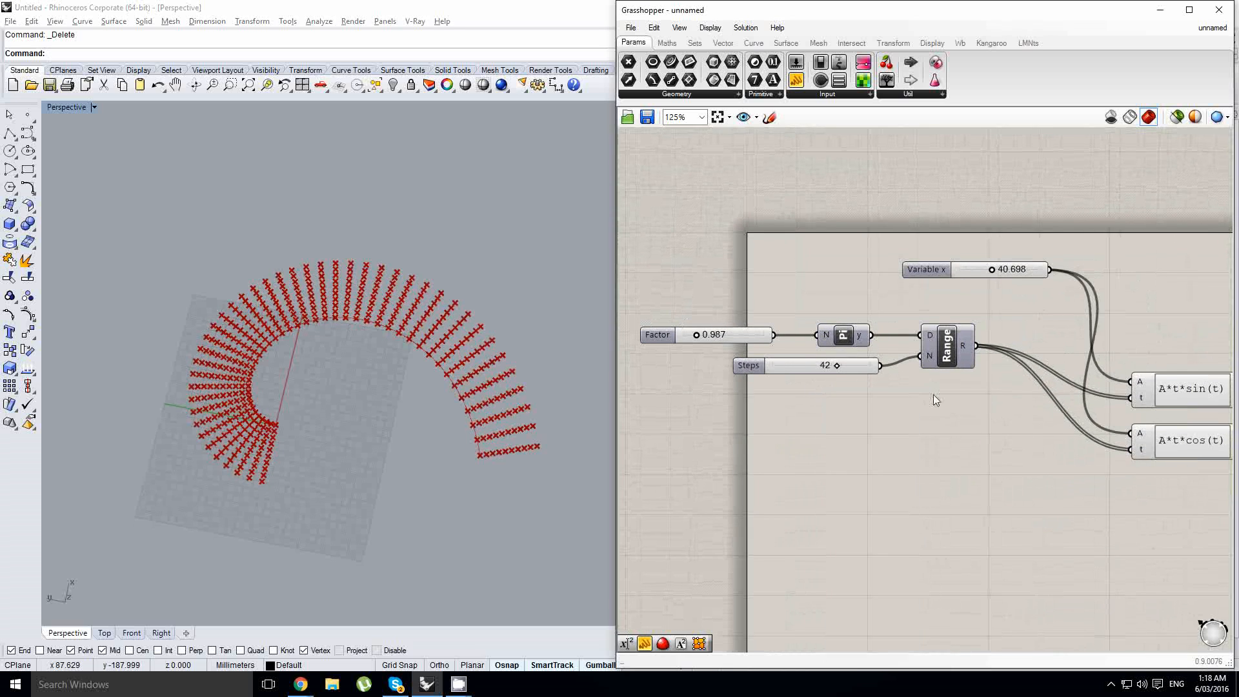
right_click_drag(934, 392, 863, 385)
left_click(848, 390)
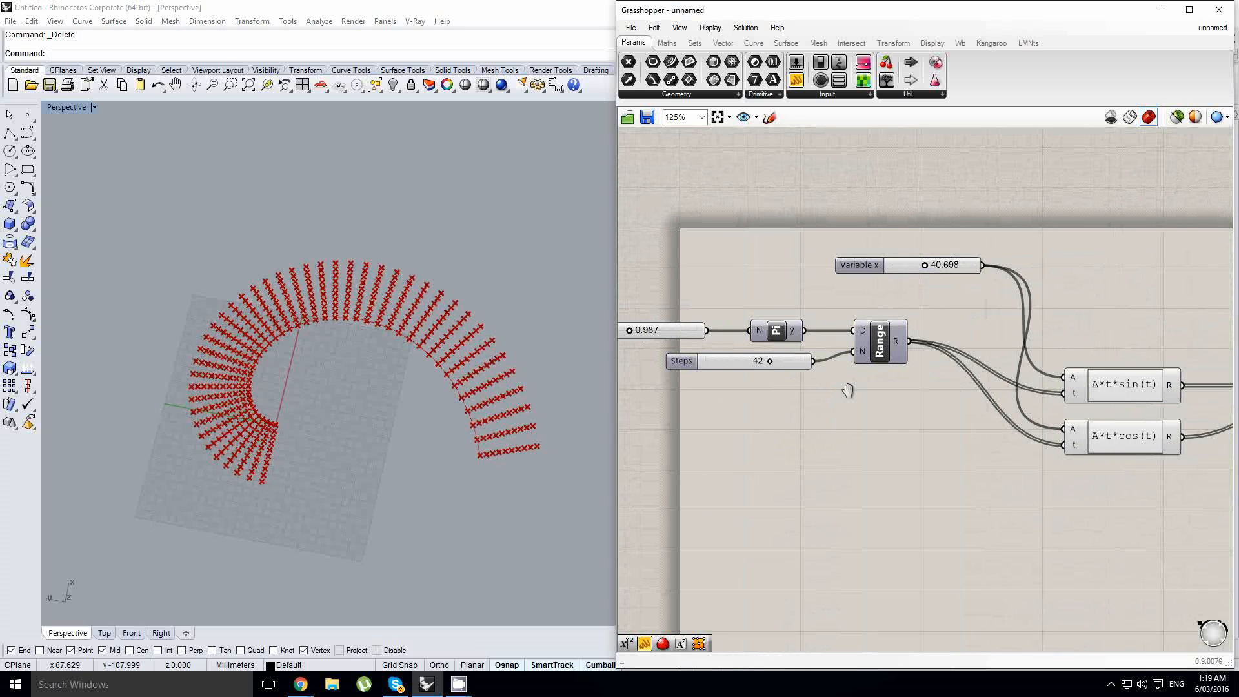
left_click(667, 43)
left_click_drag(838, 80, 839, 422)
scroll(800, 364, "up", 1)
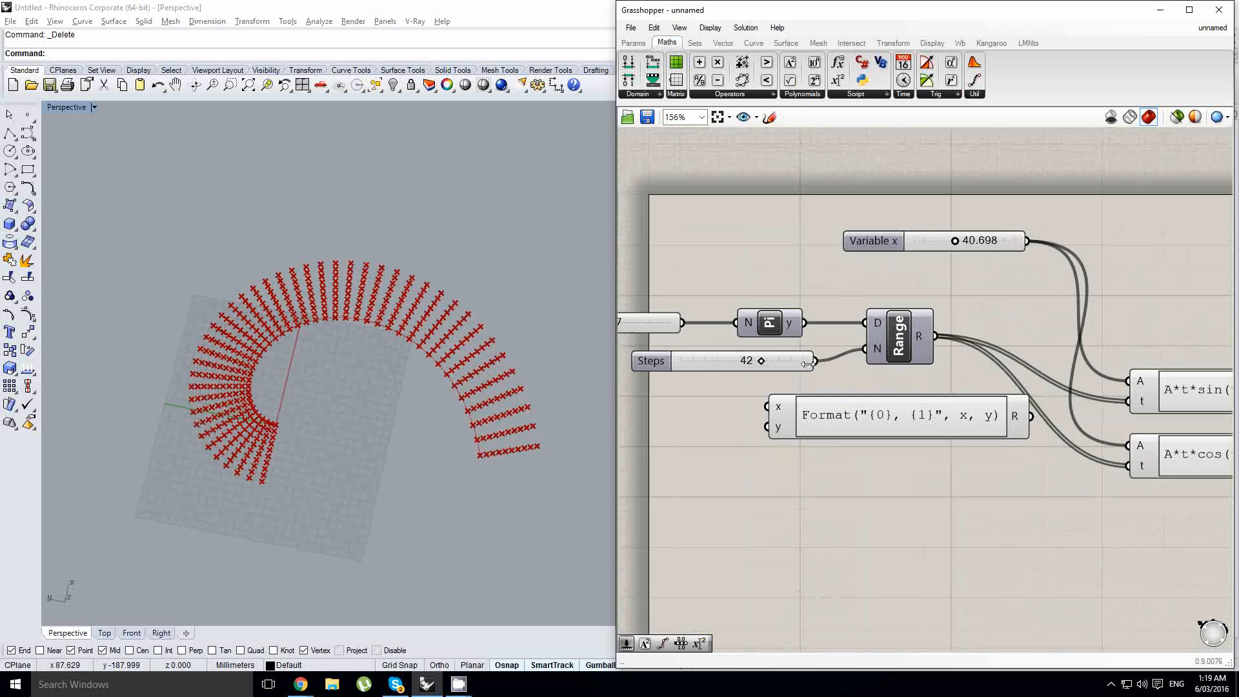
left_click(790, 366)
left_click_drag(790, 363, 791, 404)
- Set the expression to u+1
double_click(846, 420)
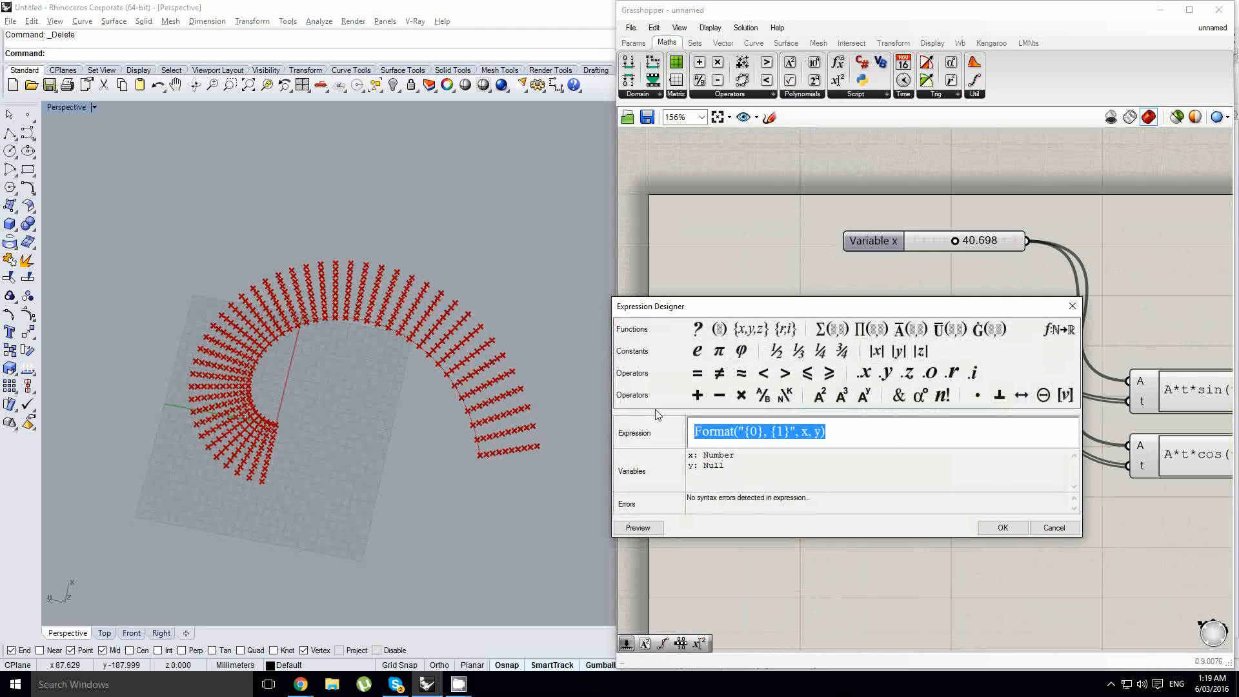
type("u+1")
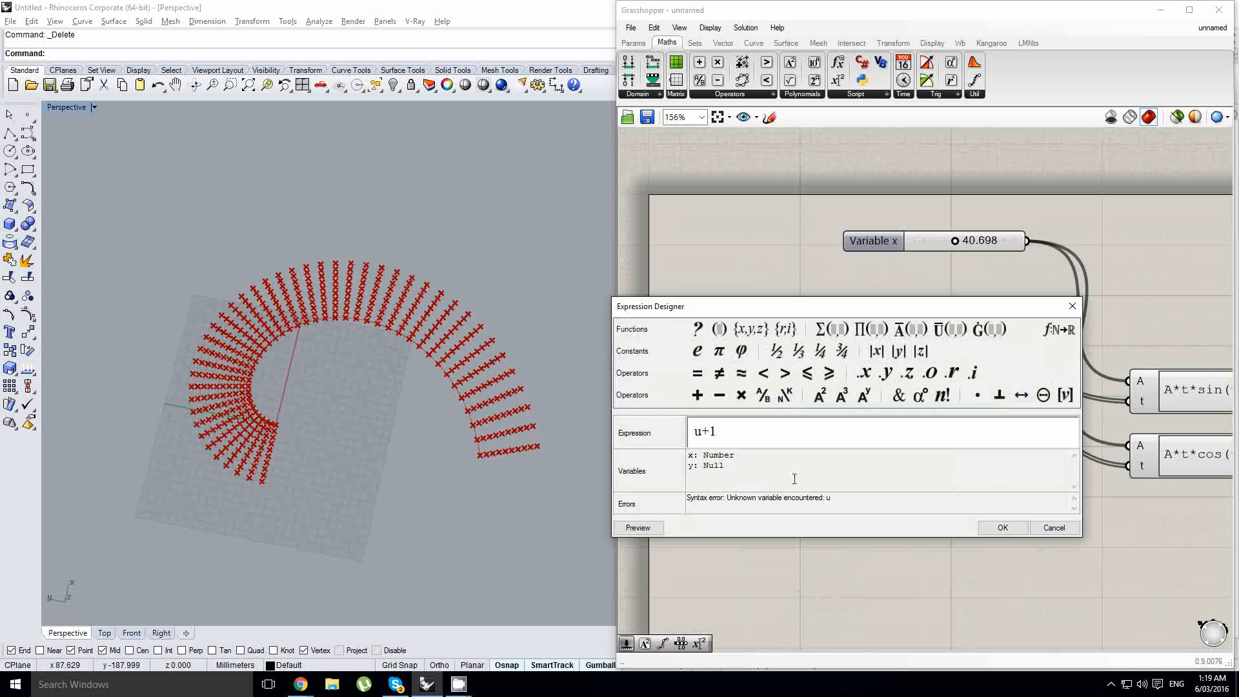
left_click(1003, 527)
- Rename the expression's x input to u and remove its y input
scroll(818, 462, "up", 4)
right_click(898, 372)
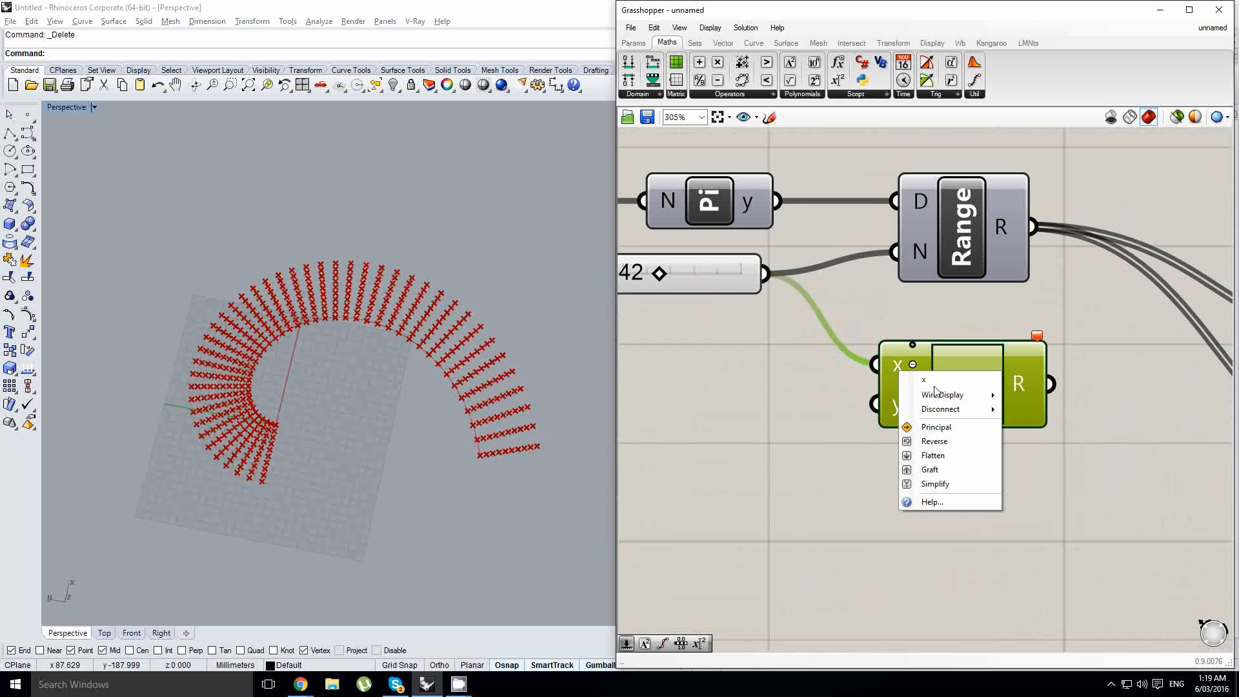
left_click(934, 380)
type("u")
key("Return")
scroll(913, 404, "up", 2)
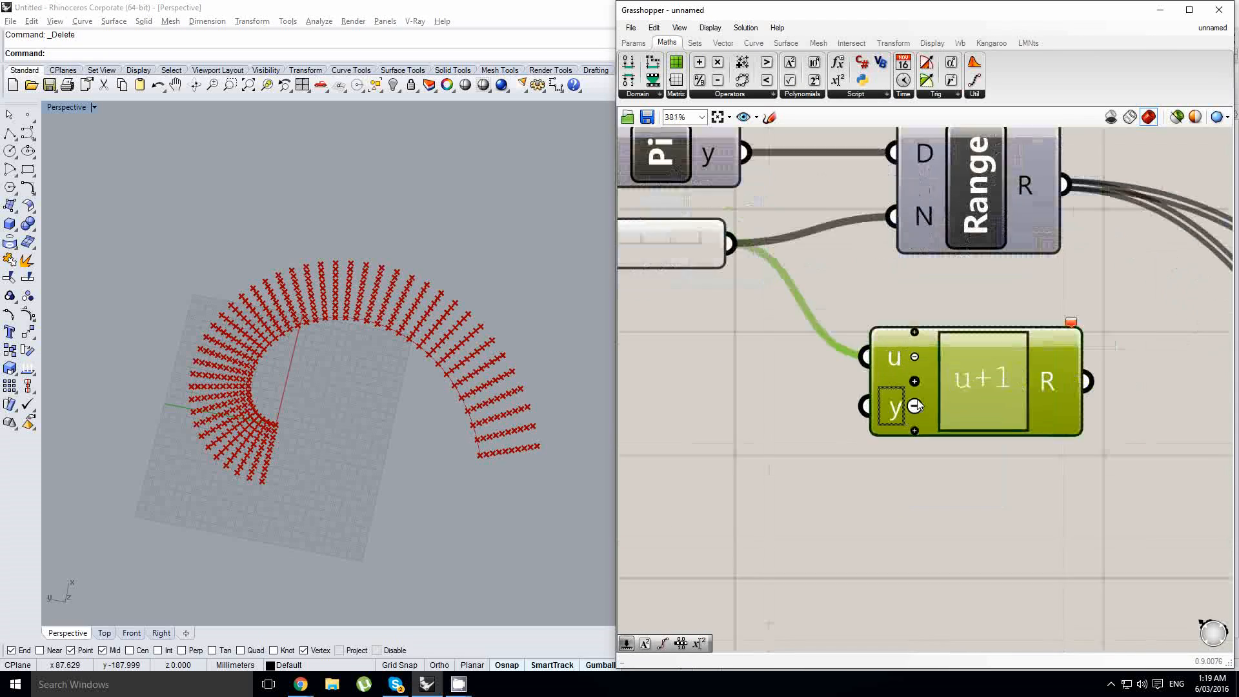
left_click(913, 406)
- Connect the expression result to the U input of the Mesh From Points component
scroll(911, 405, "down", 7)
scroll(813, 393, "down", 5)
left_click_drag(913, 406, 1072, 454)
right_click_drag(1097, 448, 710, 431)
scroll(710, 431, "up", 2)
left_click_drag(649, 439, 1129, 274)
scroll(775, 405, "up", 3)
right_click_drag(1106, 297, 1029, 339)
right_click_drag(861, 400, 1058, 392)
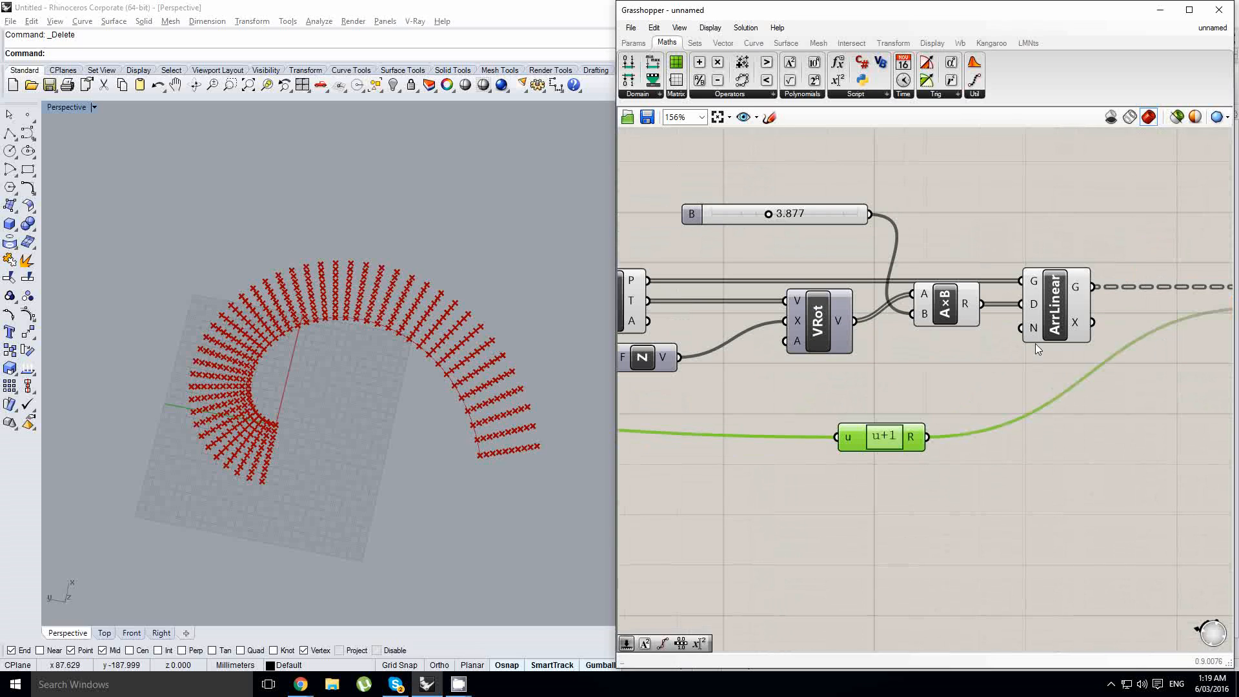
- Add a number slider with integer rounding and a maximum of 20
mouse_move(1032, 334)
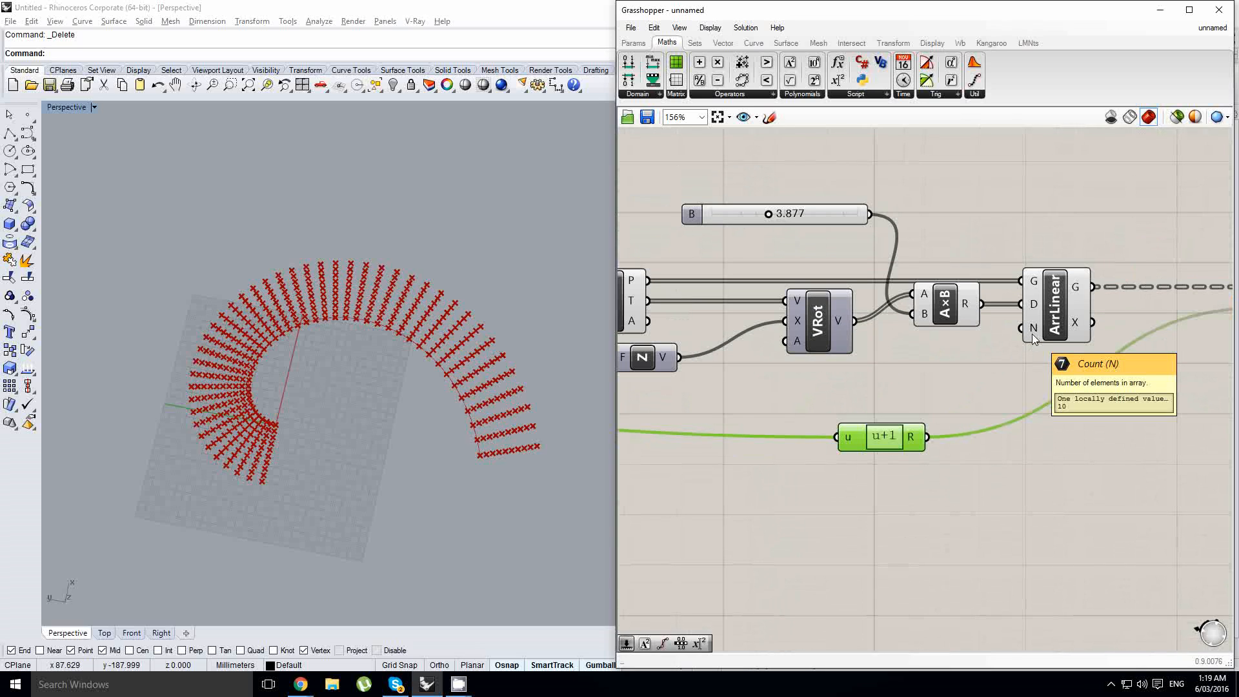
right_click_drag(1035, 331, 1023, 338)
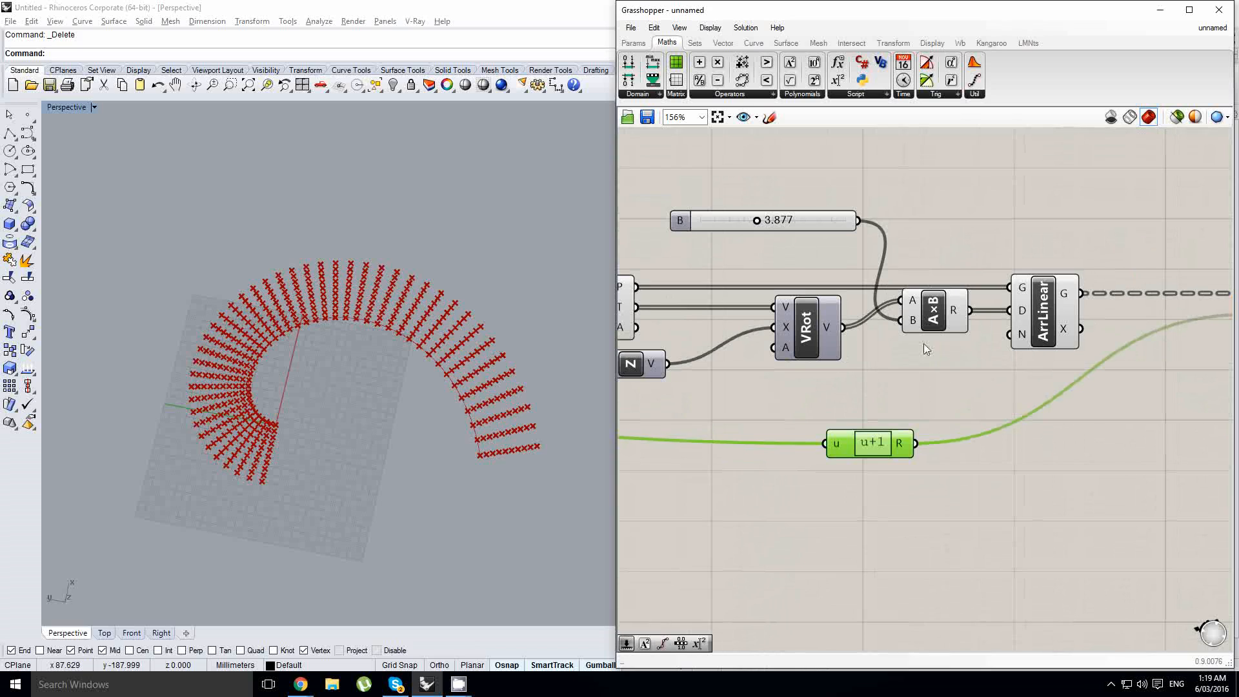
double_click(901, 392)
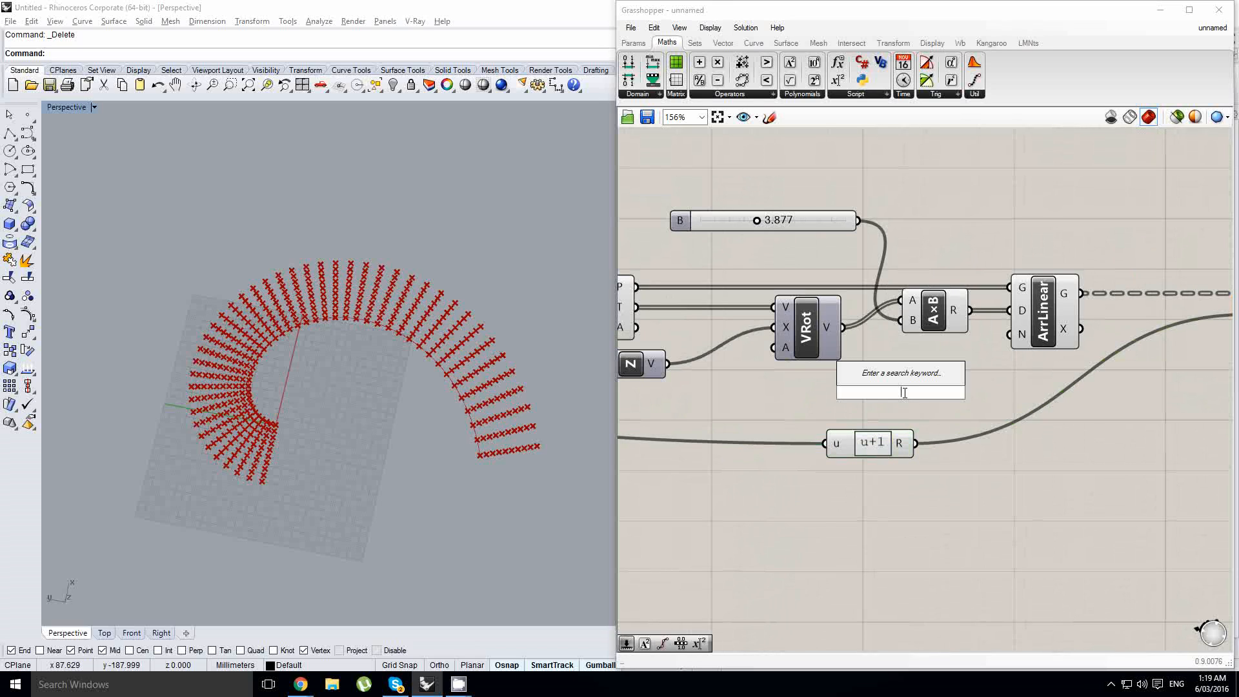
left_click(633, 43)
left_click_drag(797, 62, 800, 396)
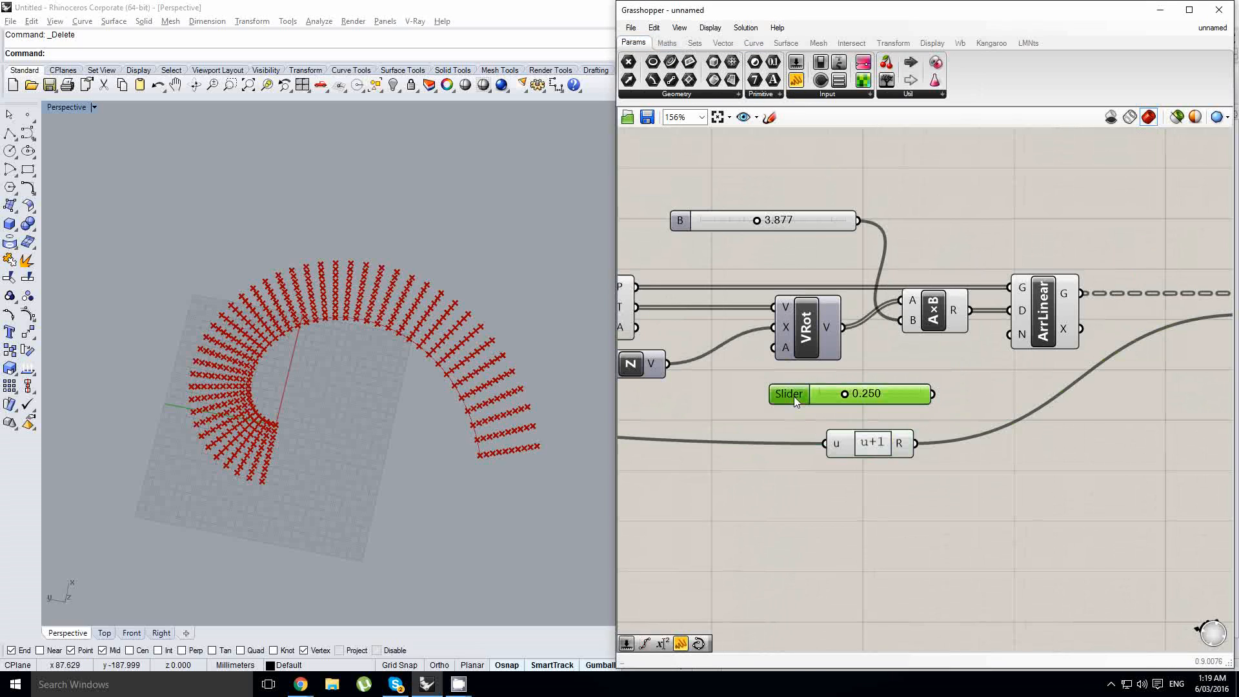
double_click(793, 396)
double_click(811, 433)
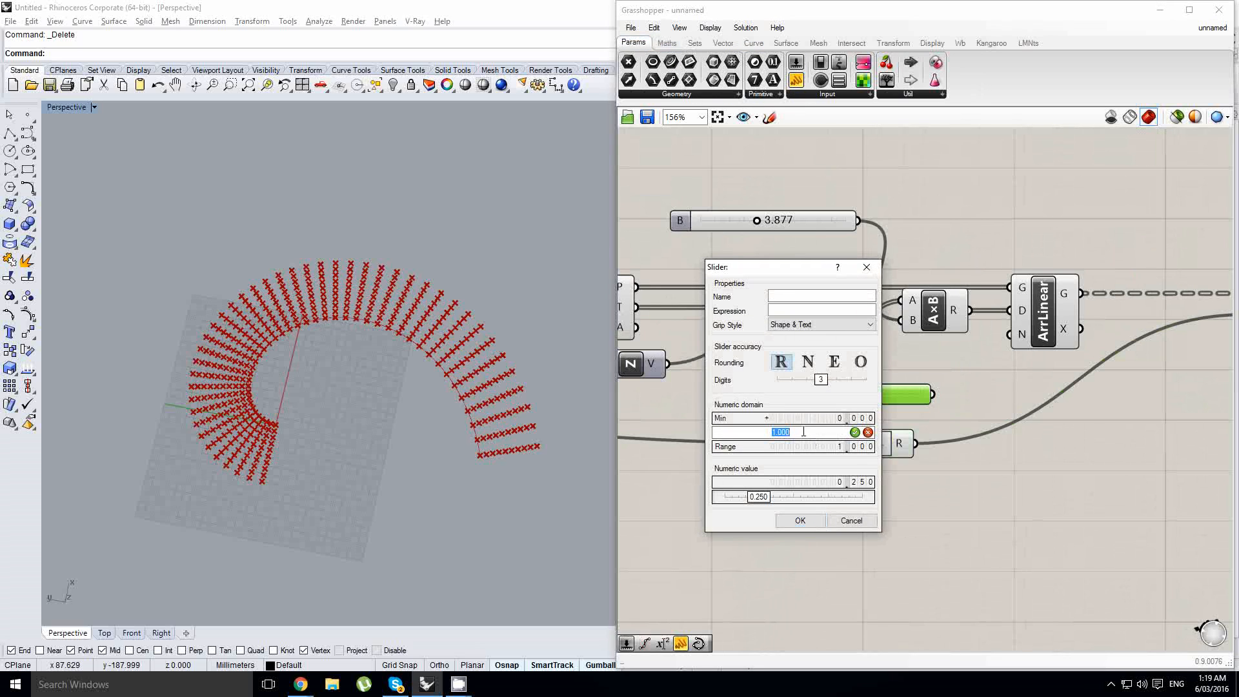
left_click(807, 362)
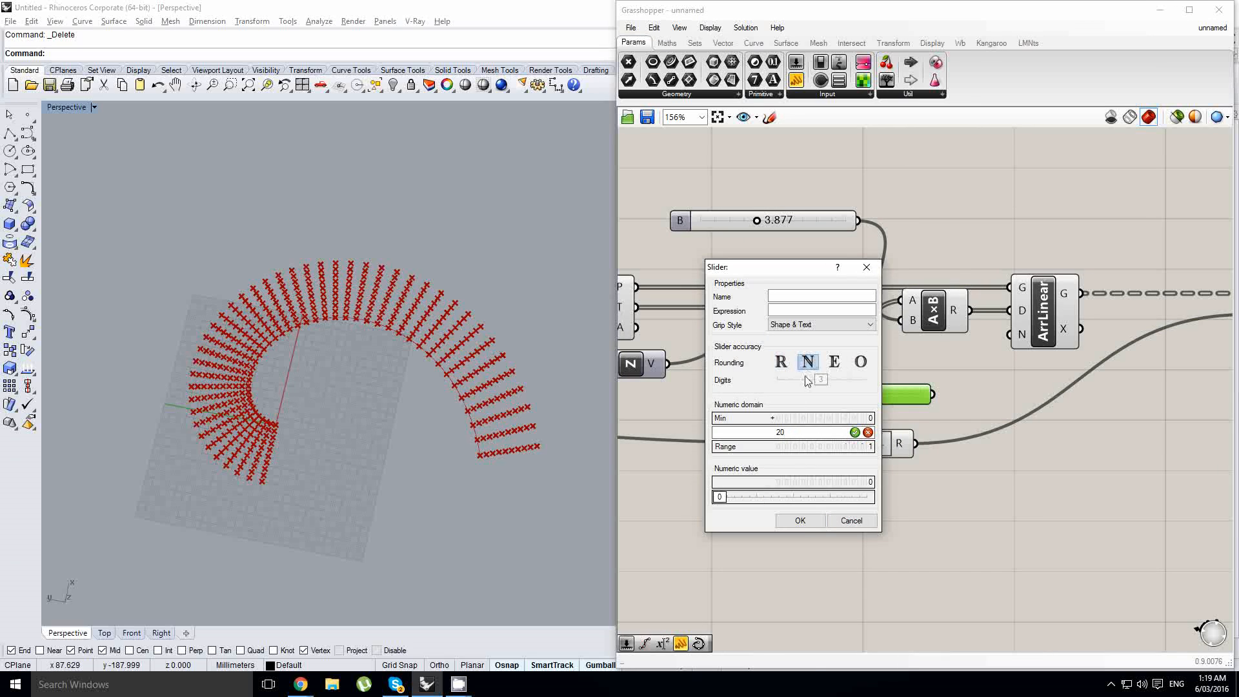
left_click(799, 519)
- Connect the slider to the Linear Array count and the Mesh From Points V input, setting it to 11
left_click_drag(963, 387, 1012, 337)
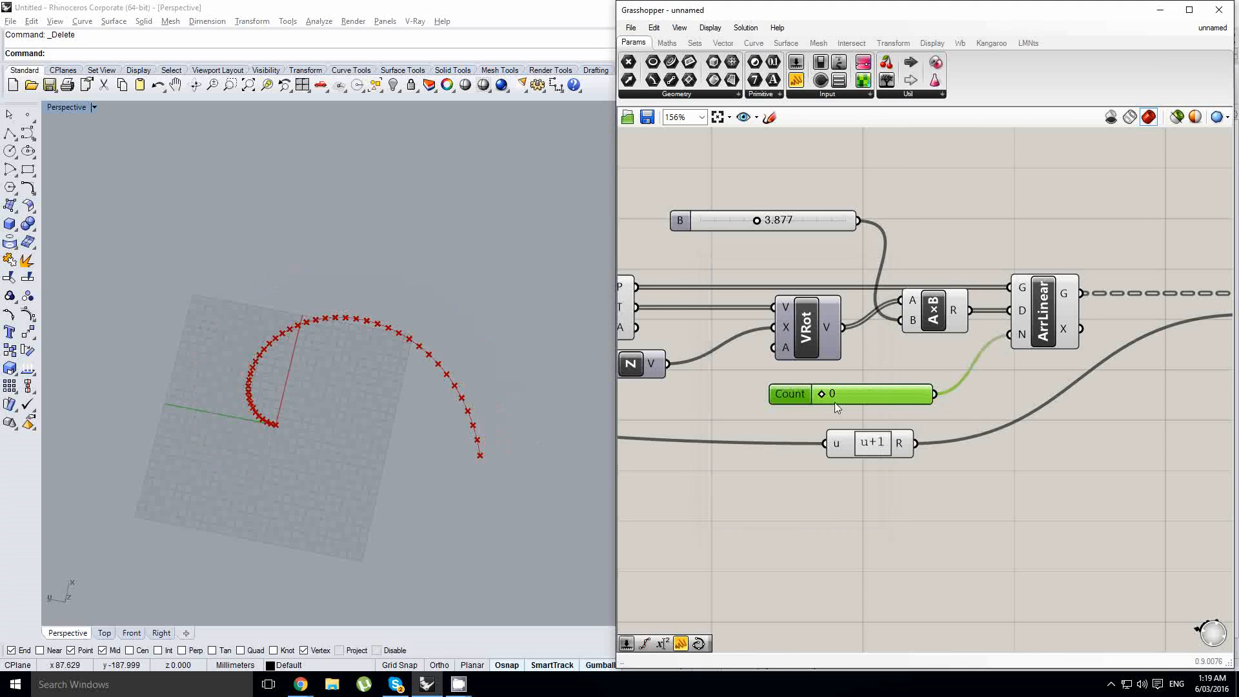
left_click_drag(824, 396, 876, 397)
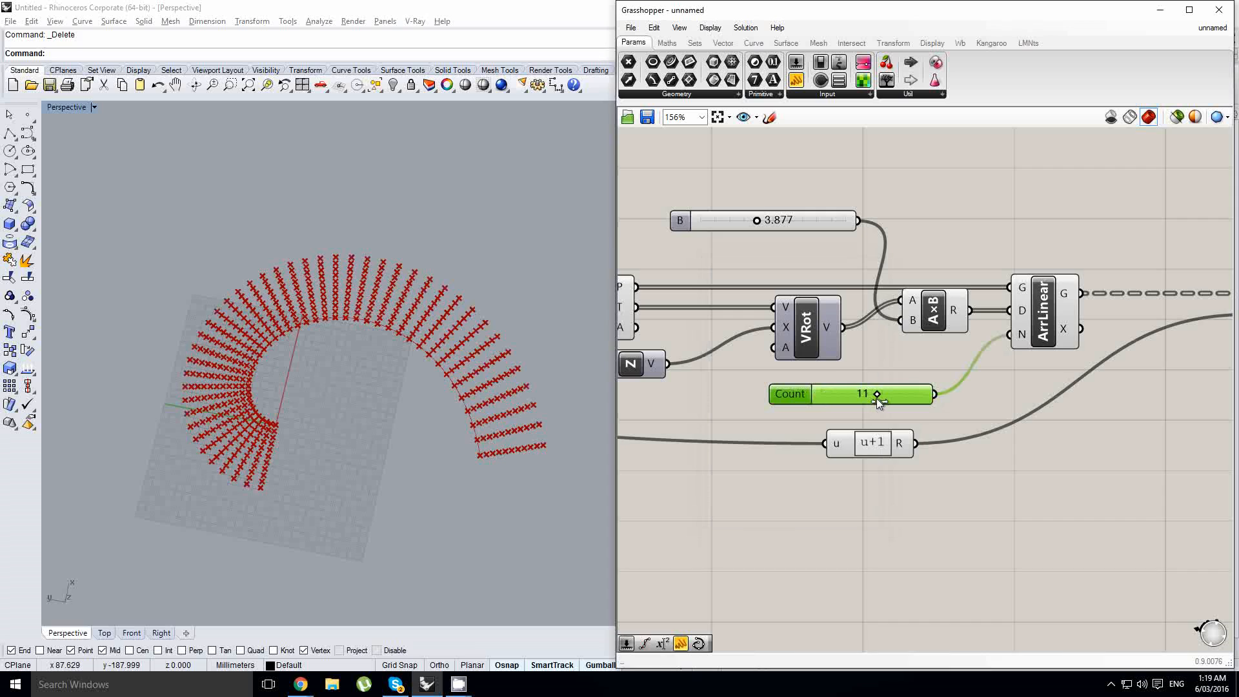
right_click_drag(994, 395, 858, 400)
left_click(860, 400)
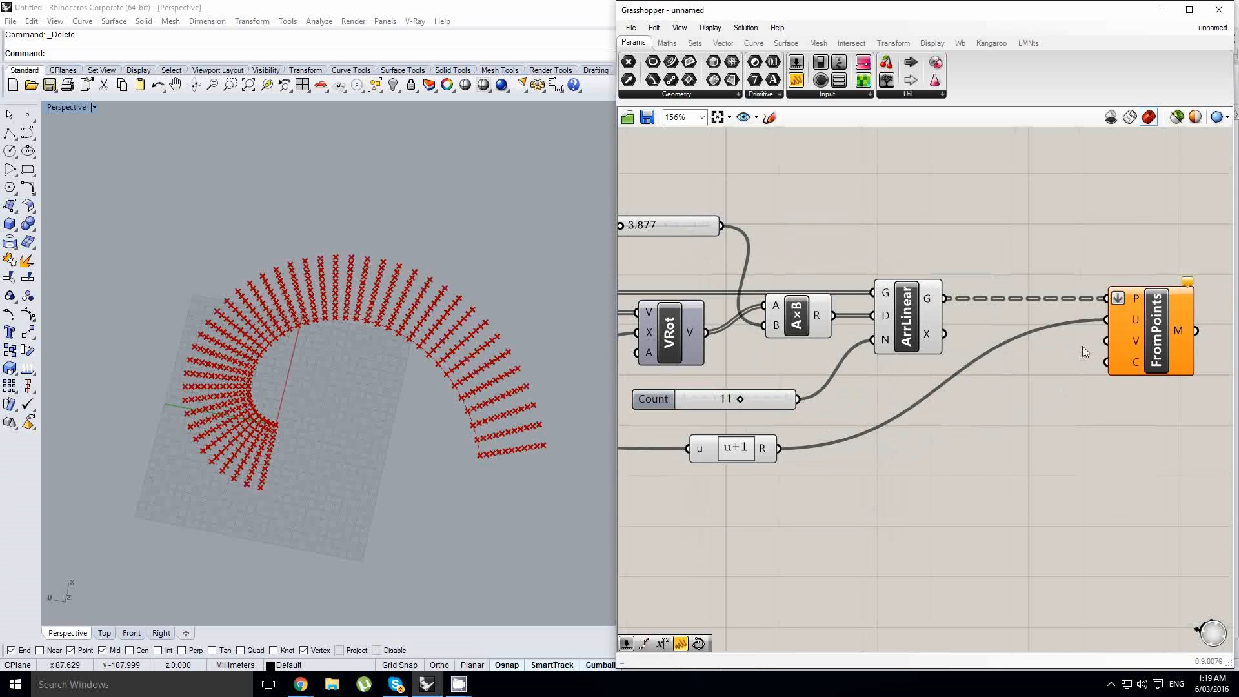
left_click(777, 405)
left_click_drag(749, 441, 762, 438)
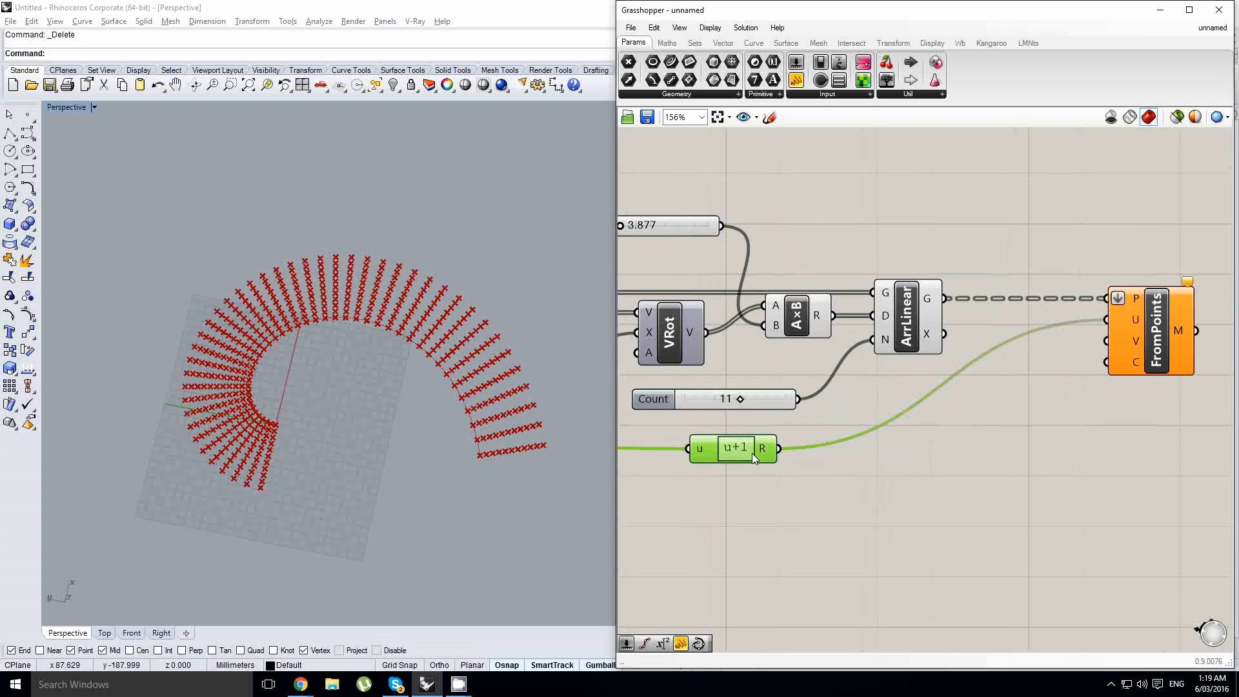
left_click_drag(837, 403, 1106, 341)
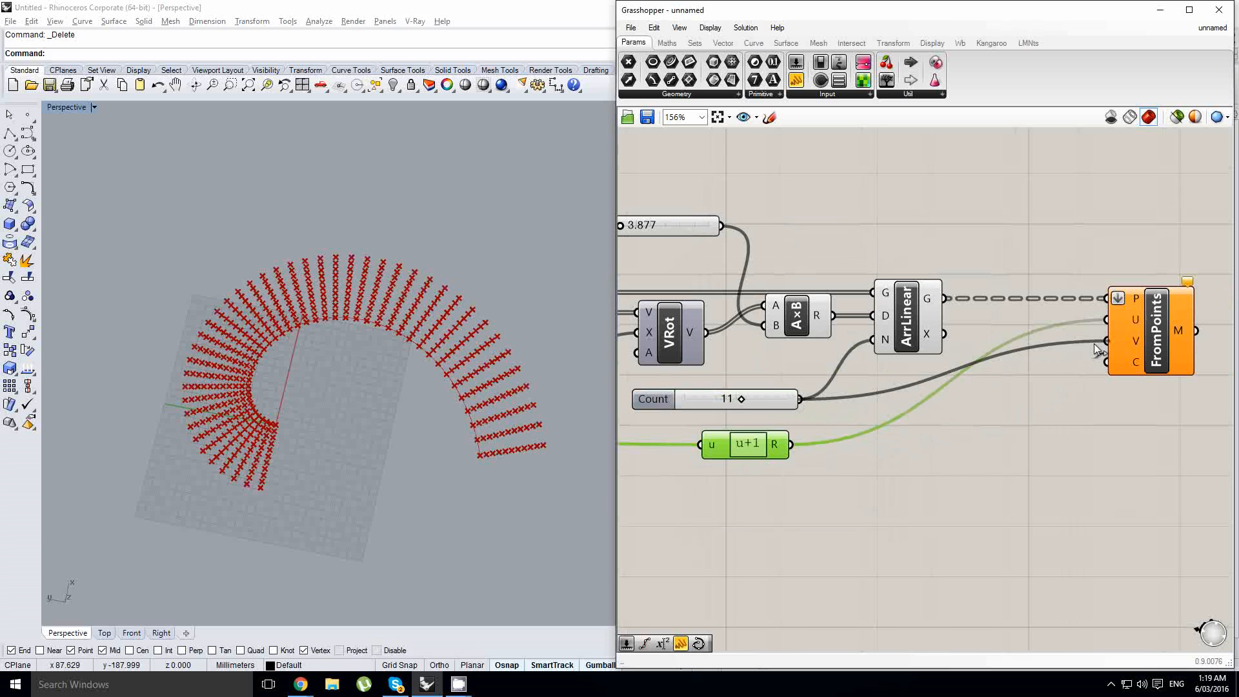
- Turn off the preview of the Multiplication and Linear Array components
scroll(401, 436, "up", 3)
right_click_drag(955, 371, 1012, 380)
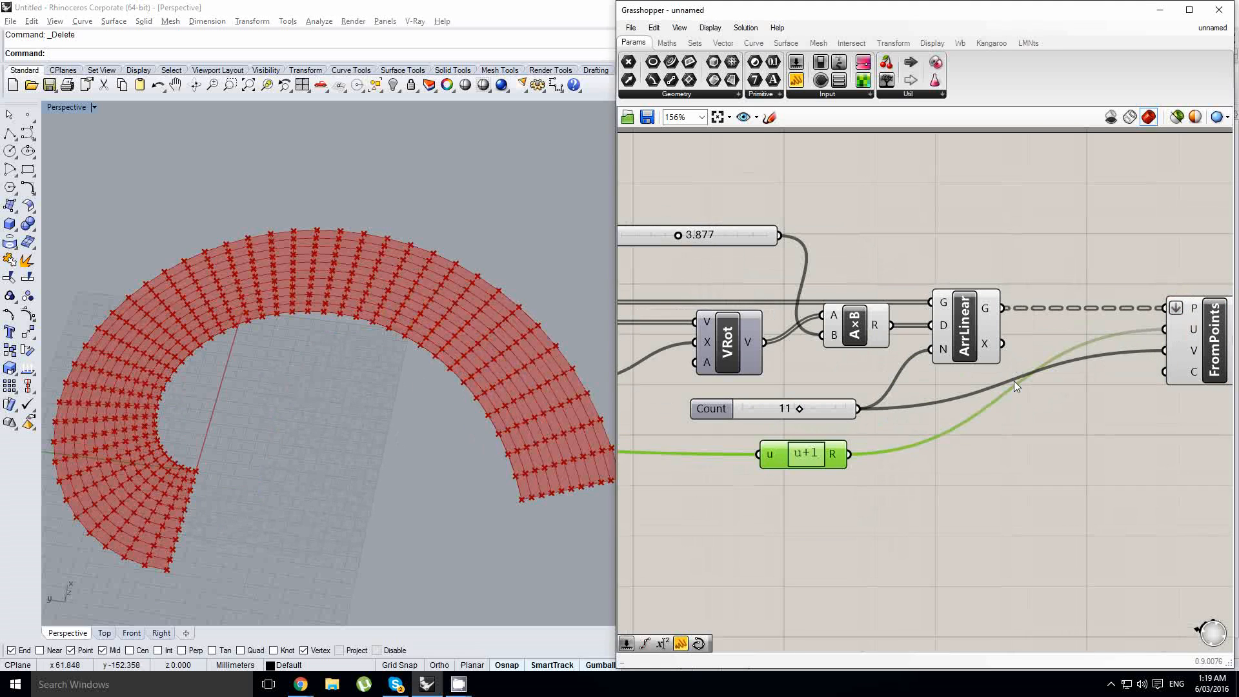
left_click(1045, 388)
left_click_drag(1043, 387, 844, 302)
middle_click(848, 303)
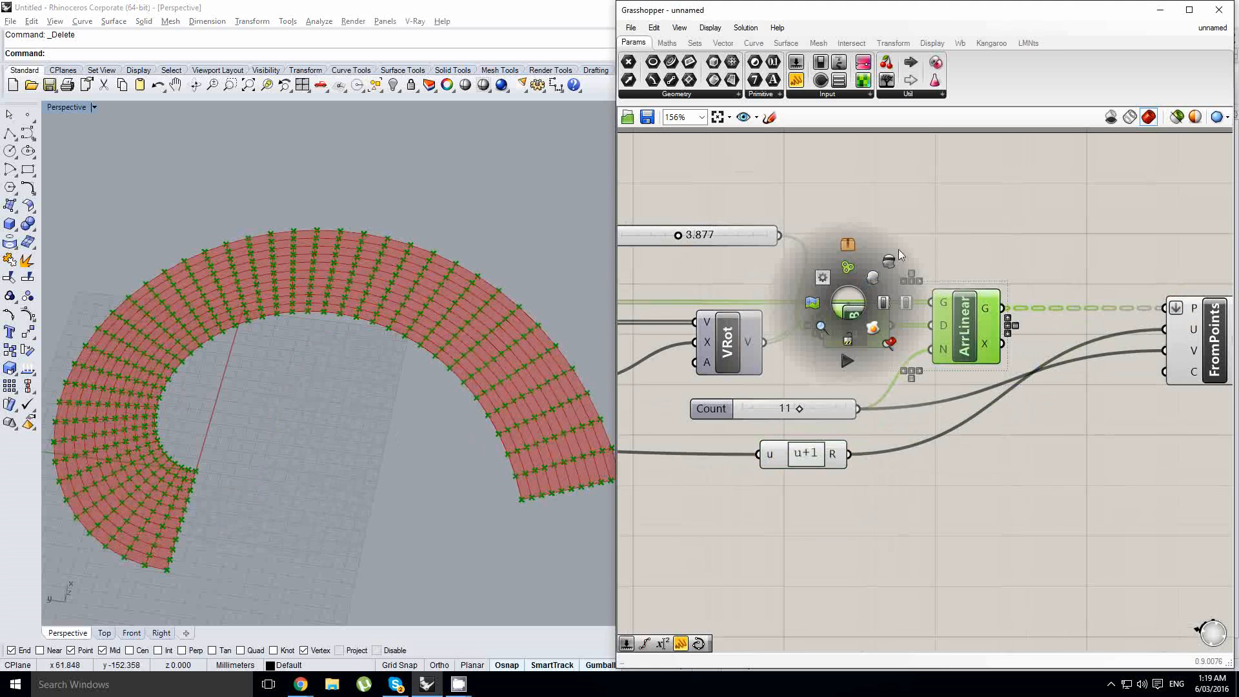
left_click(883, 261)
- Set the B slider to 5.877
right_click_drag(717, 266, 804, 279)
left_click_drag(767, 250, 799, 248)
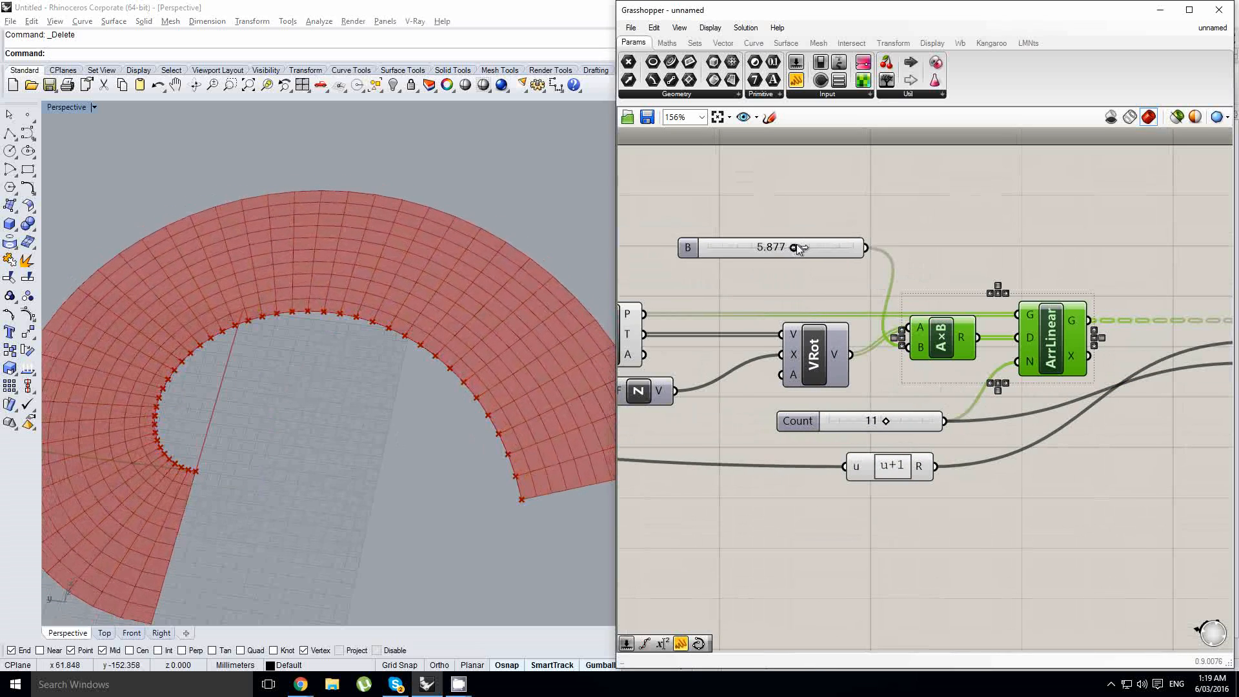
- Orbit and zoom the Rhino viewport to inspect the spiral mesh
right_click_drag(455, 433, 352, 447)
scroll(314, 403, "down", 4)
scroll(401, 403, "up", 4)
left_click(991, 381)
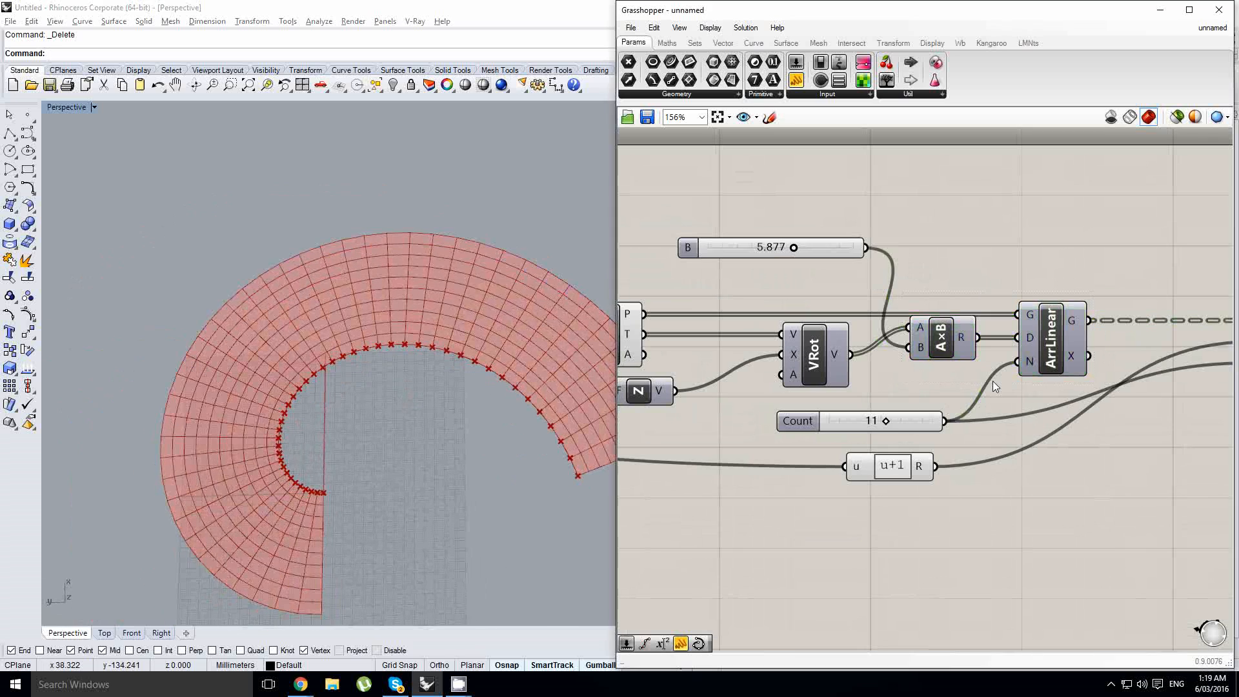
right_click_drag(391, 390, 366, 359)
right_click_drag(781, 396, 1049, 395)
scroll(1049, 395, "down", 1)
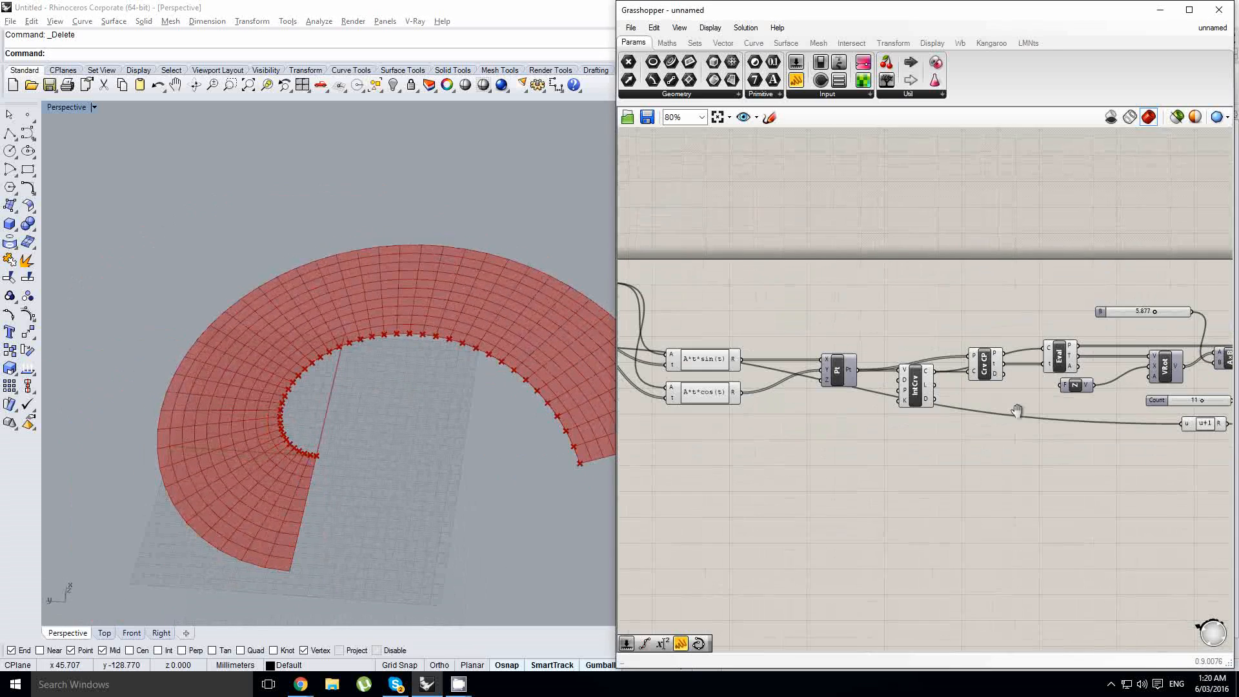
right_click_drag(665, 413, 1054, 432)
scroll(920, 420, "up", 1)
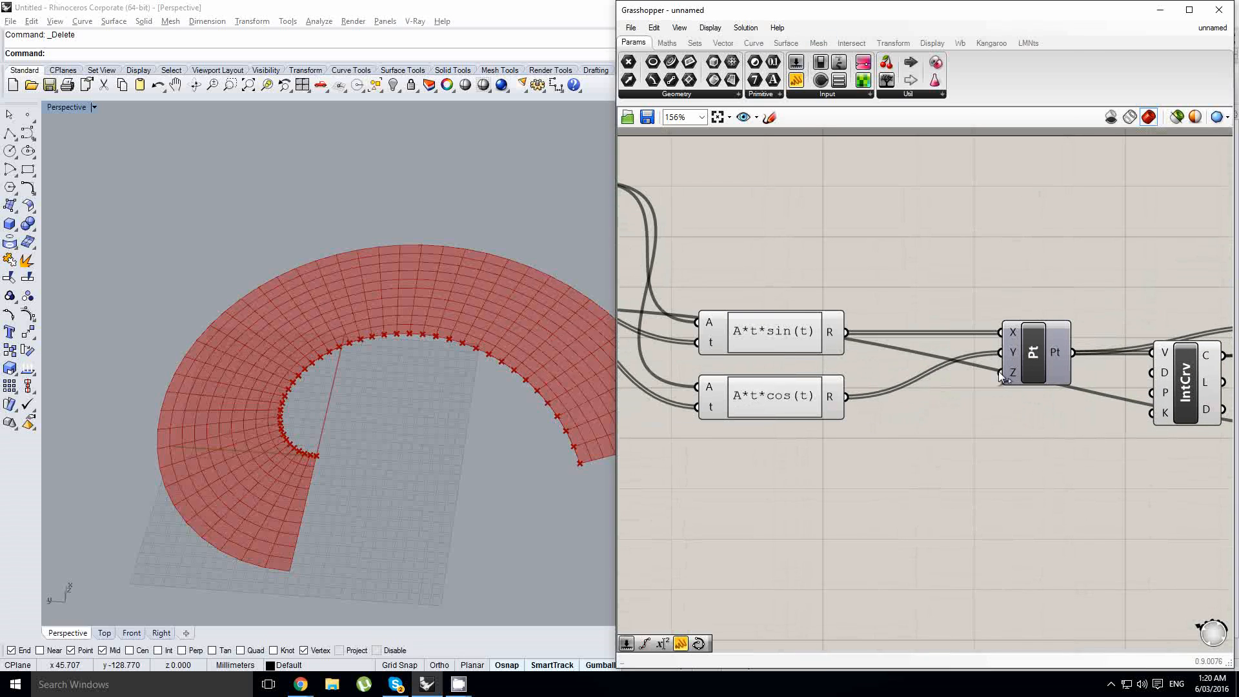
scroll(1000, 376, "down", 2)
right_click_drag(490, 443, 362, 391)
- Add a number slider and a Multiplication component, connecting the Range output and the slider to its inputs
right_click_drag(790, 412, 815, 421)
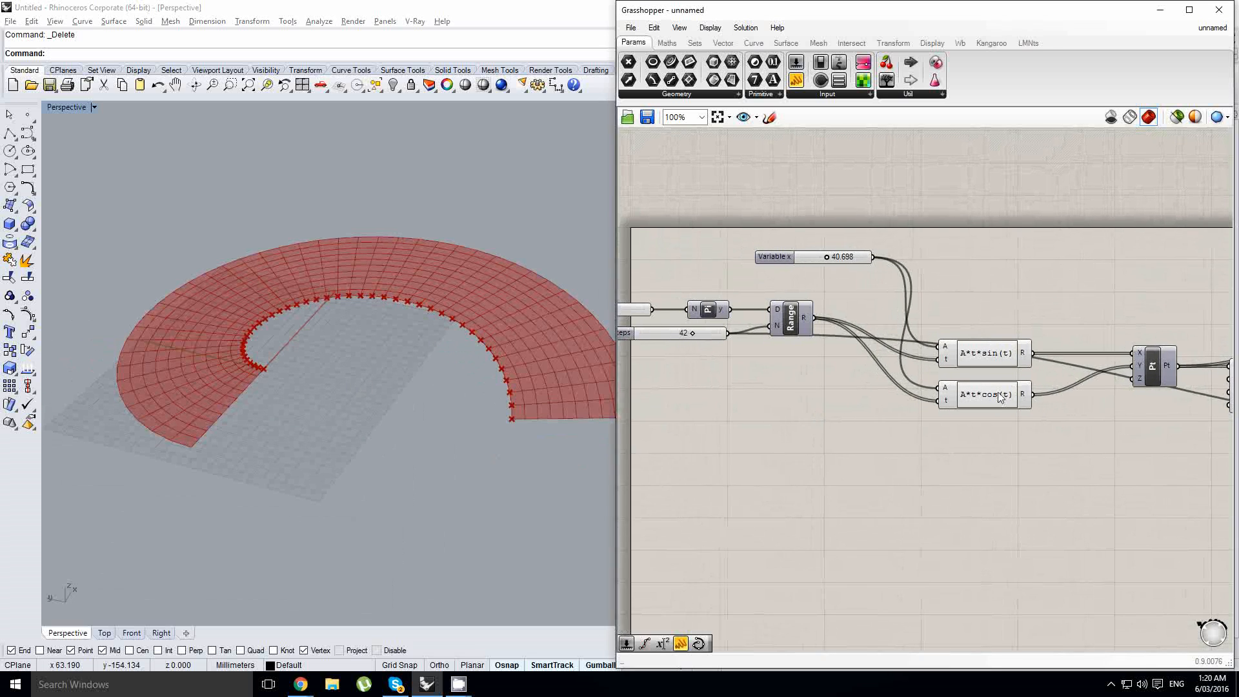
right_click_drag(999, 396, 1033, 383)
scroll(264, 396, "up", 3)
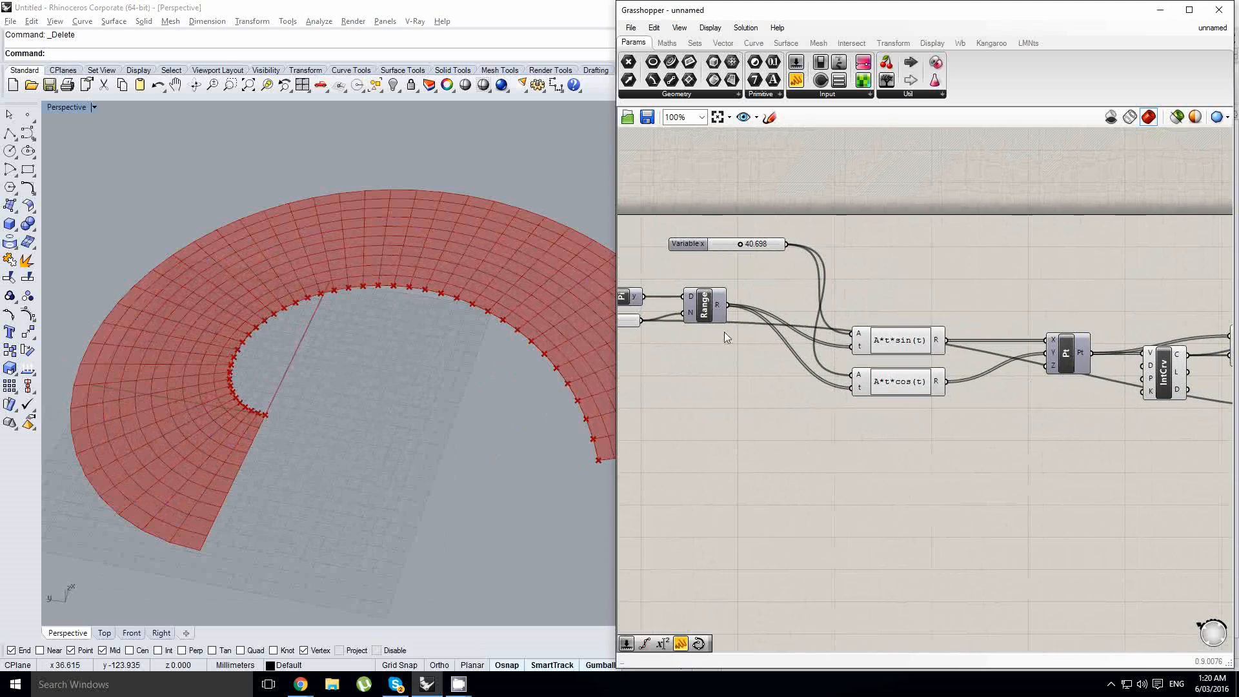
left_click_drag(798, 63, 735, 439)
left_click(668, 43)
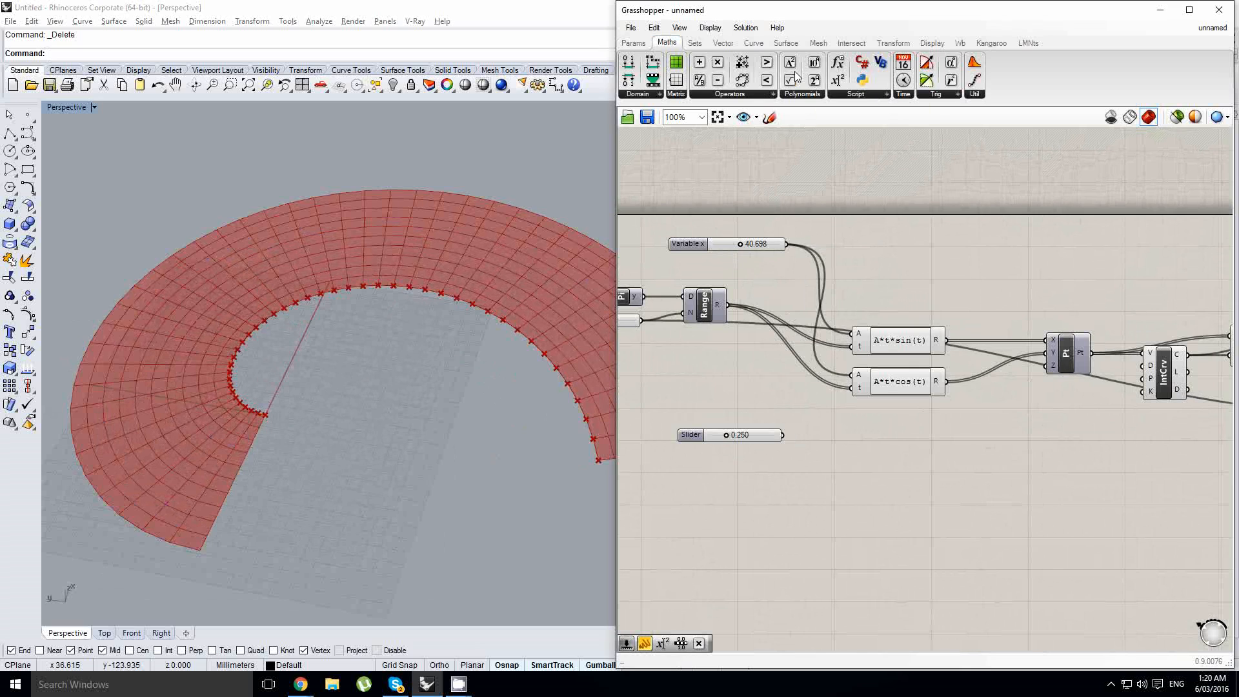
left_click_drag(721, 64, 887, 428)
scroll(829, 405, "up", 1)
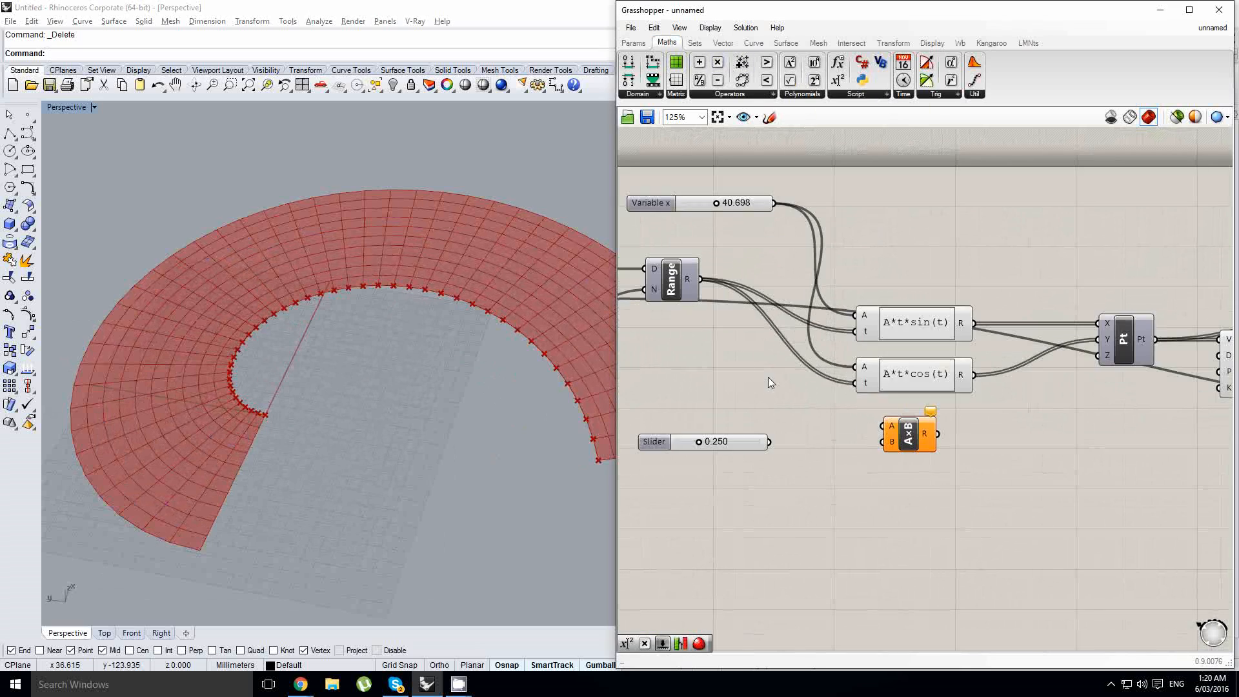
left_click_drag(702, 281, 883, 426)
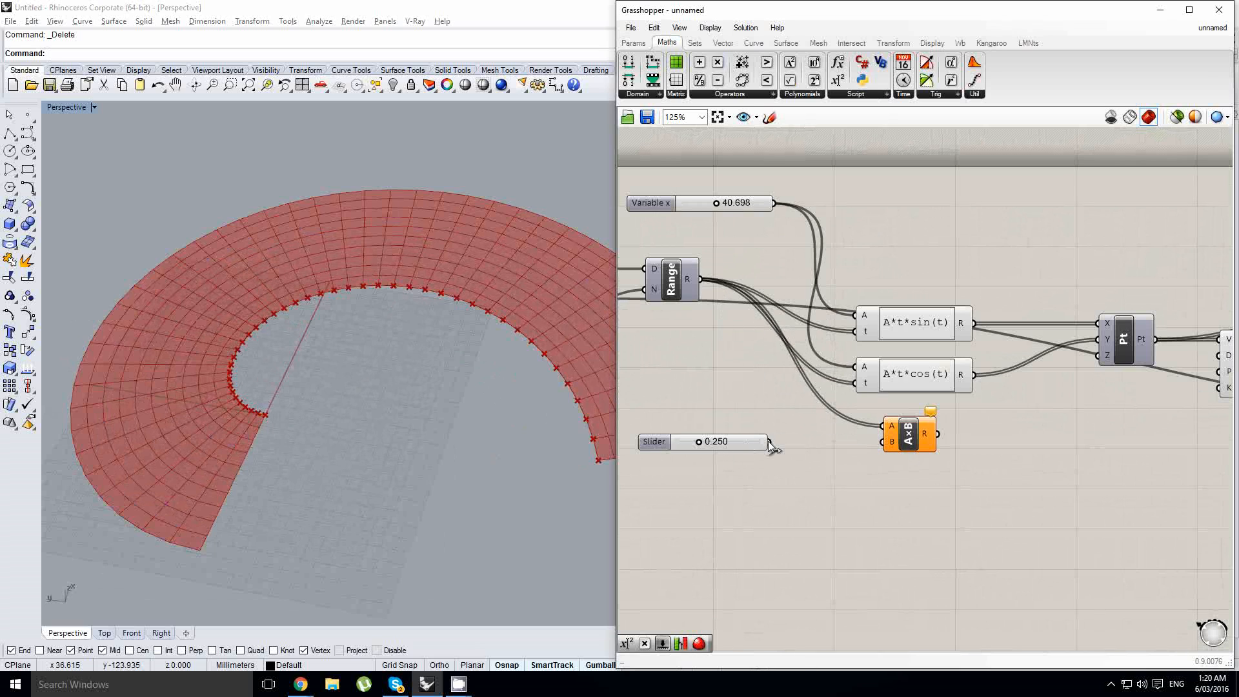
left_click_drag(769, 444, 883, 442)
- Set the new slider's maximum to 100
double_click(646, 441)
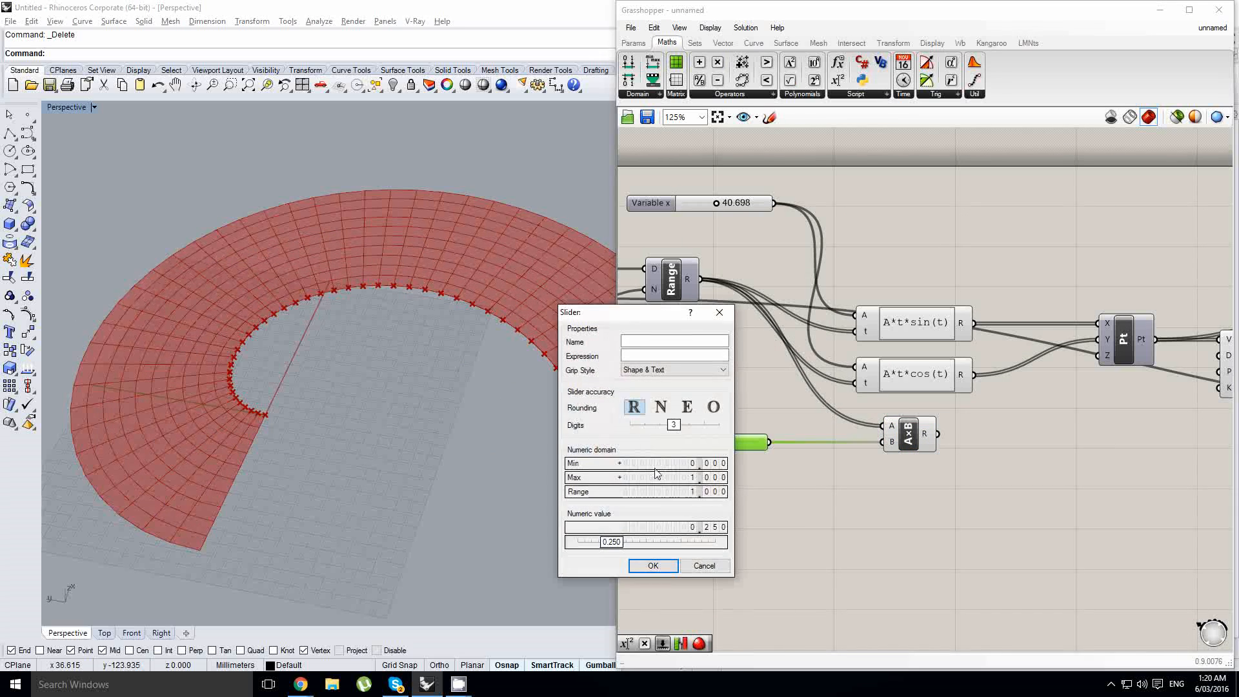
double_click(657, 477)
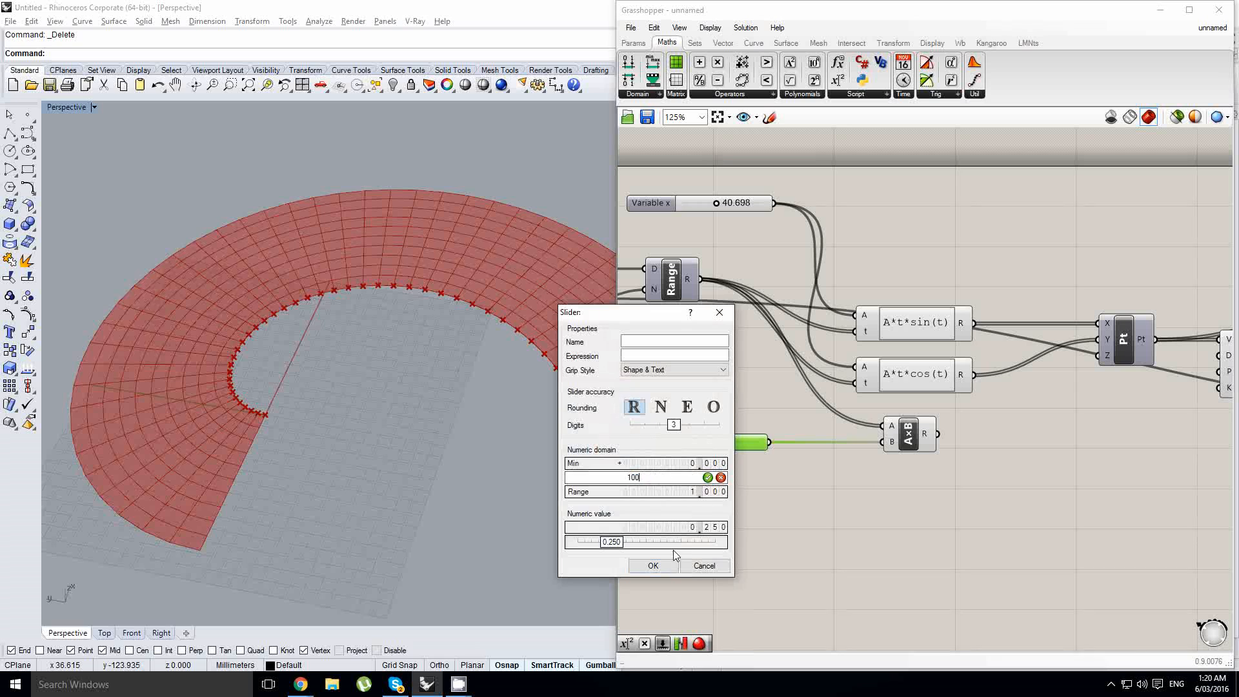
left_click(652, 565)
scroll(951, 445, "down", 1)
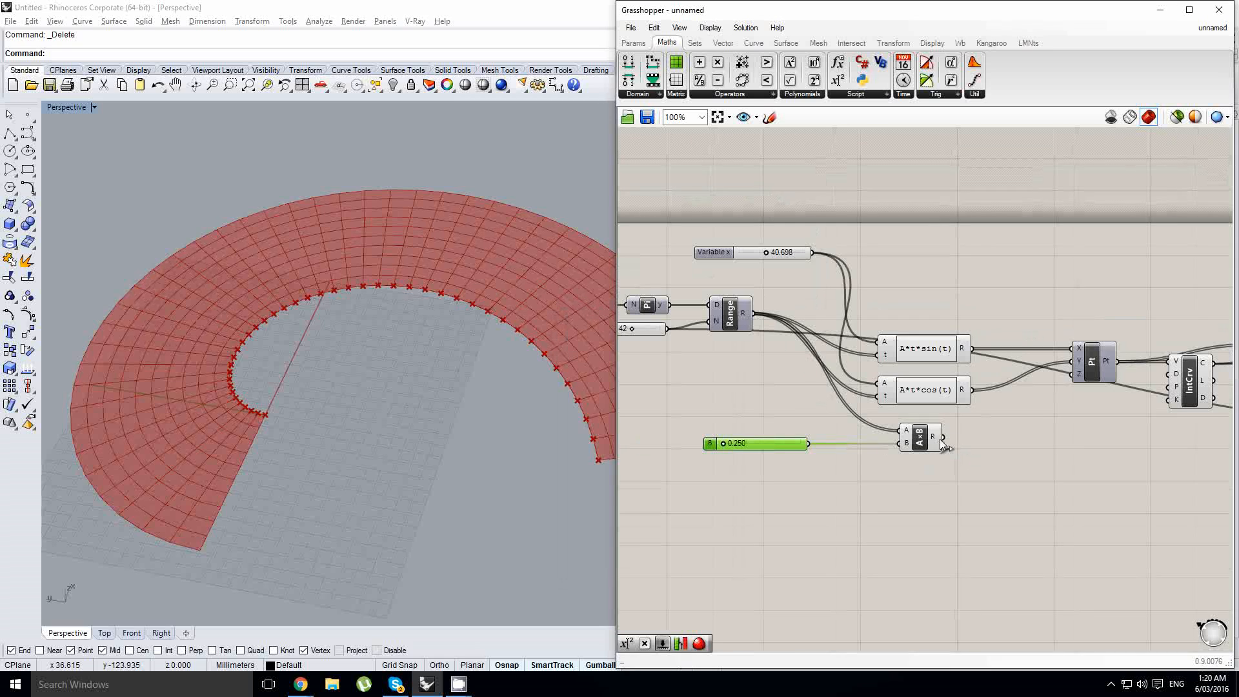
- Set the multiplication slider B to 11.983 while orbiting the viewport to check the spiral mesh
scroll(733, 452, "up", 2)
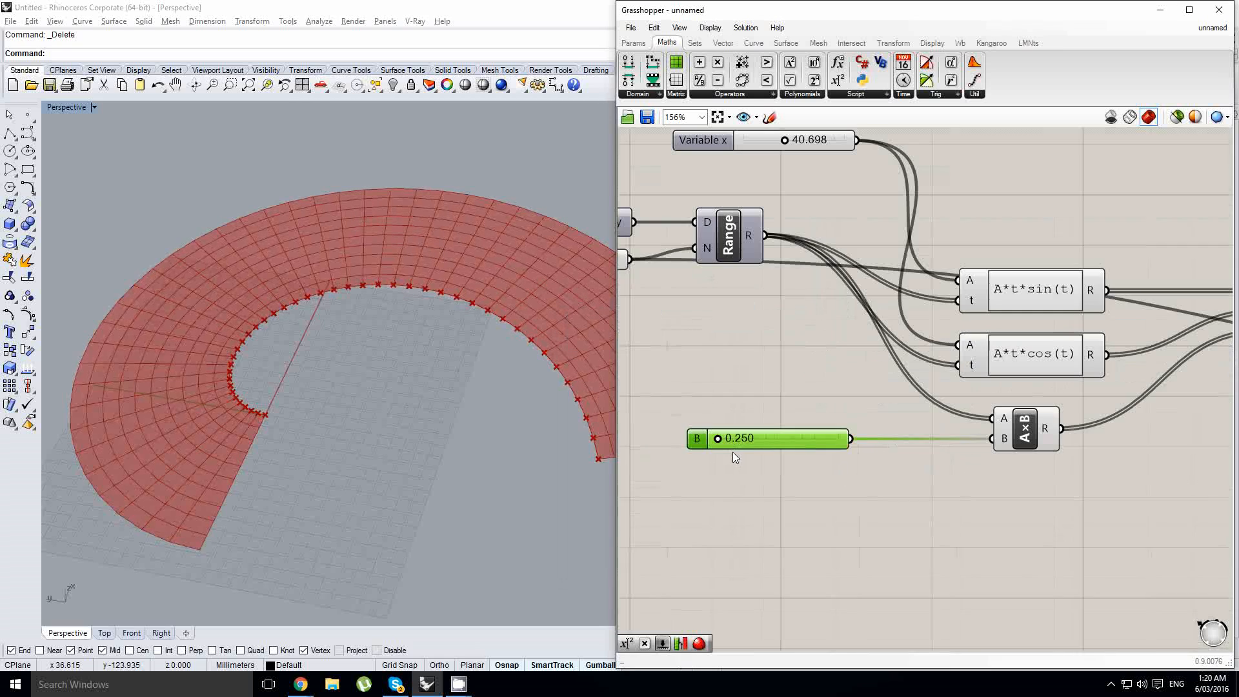
left_click_drag(713, 440, 733, 439)
right_click_drag(321, 445, 342, 348)
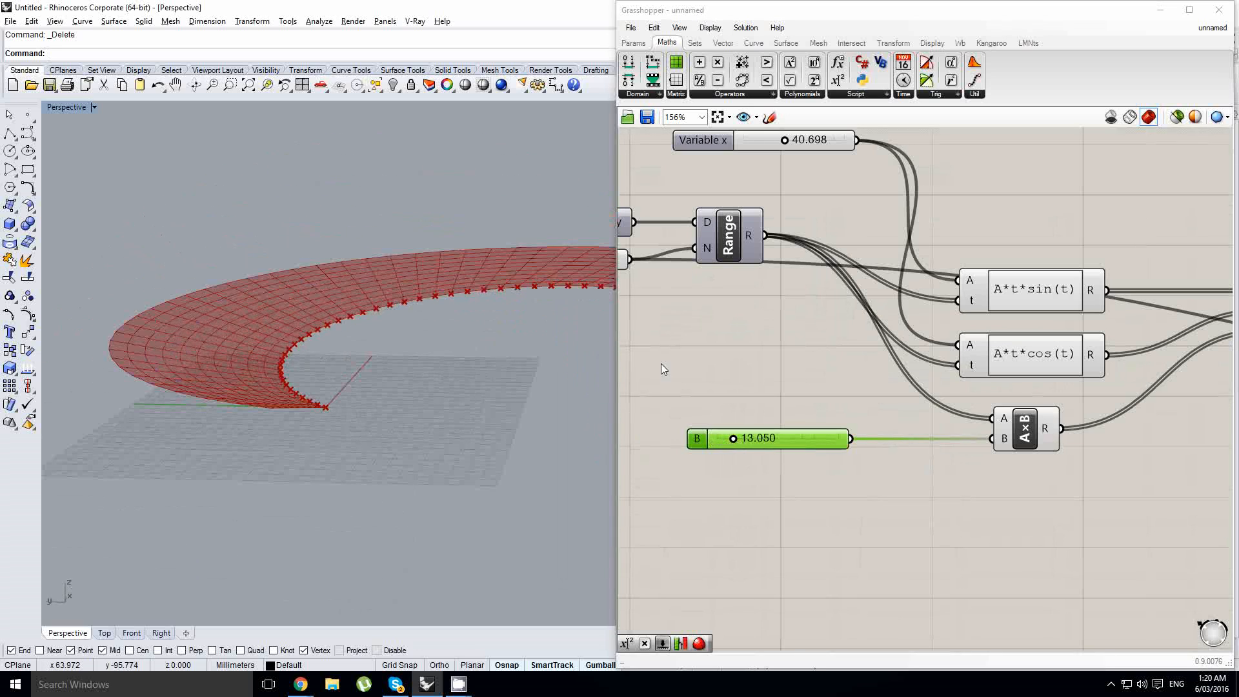
left_click_drag(733, 442, 731, 439)
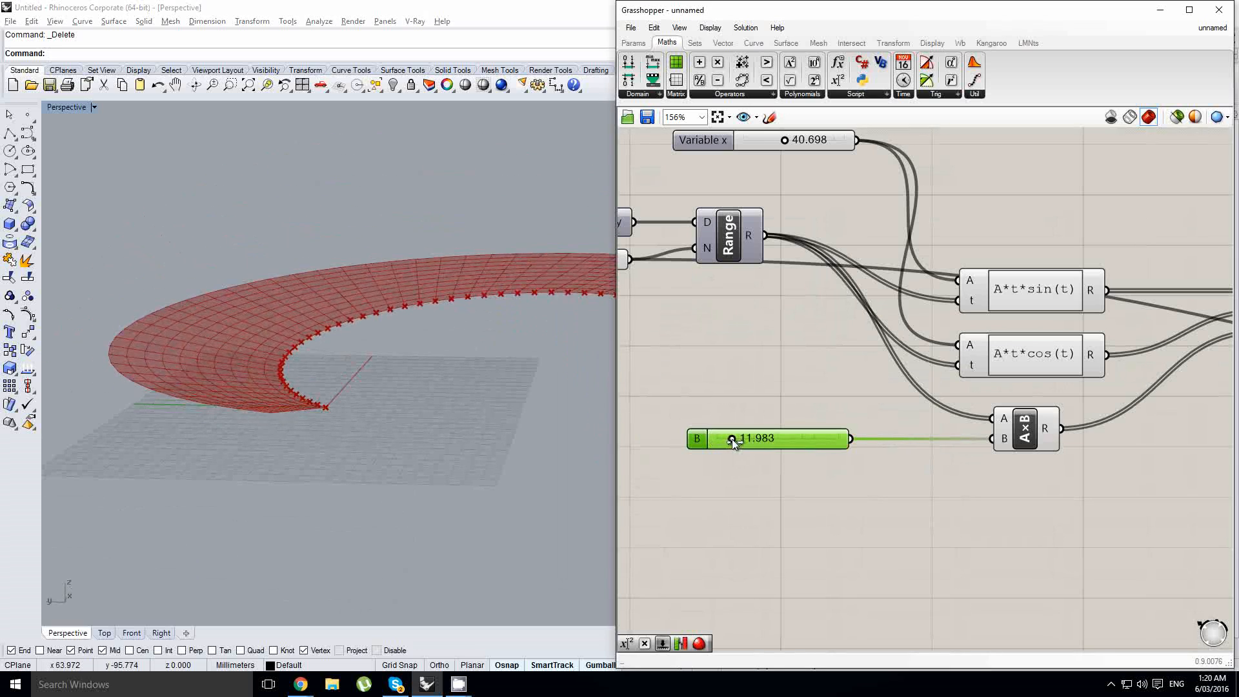
right_click_drag(304, 387, 308, 417)
scroll(912, 406, "down", 3)
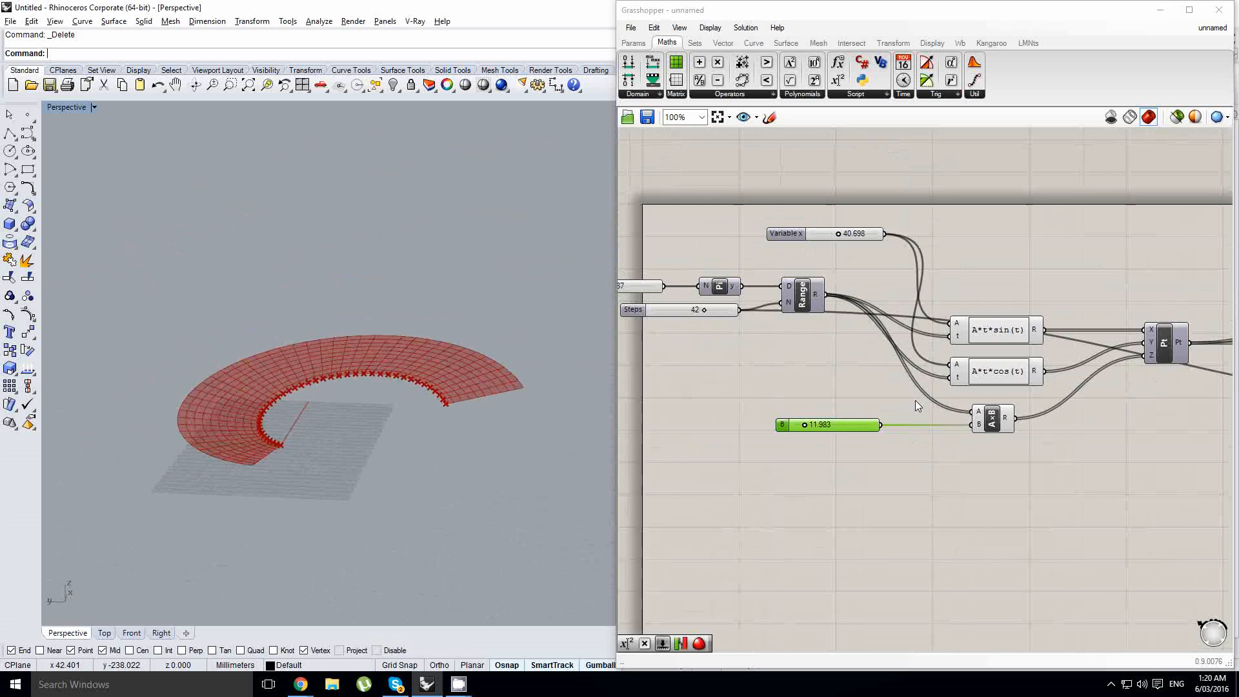
- Add a Kangaroo Physics component to the right of the FromPoints mesh component
right_click_drag(915, 400, 846, 420)
right_click_drag(365, 379, 361, 401)
scroll(362, 400, "up", 2)
scroll(903, 416, "down", 7)
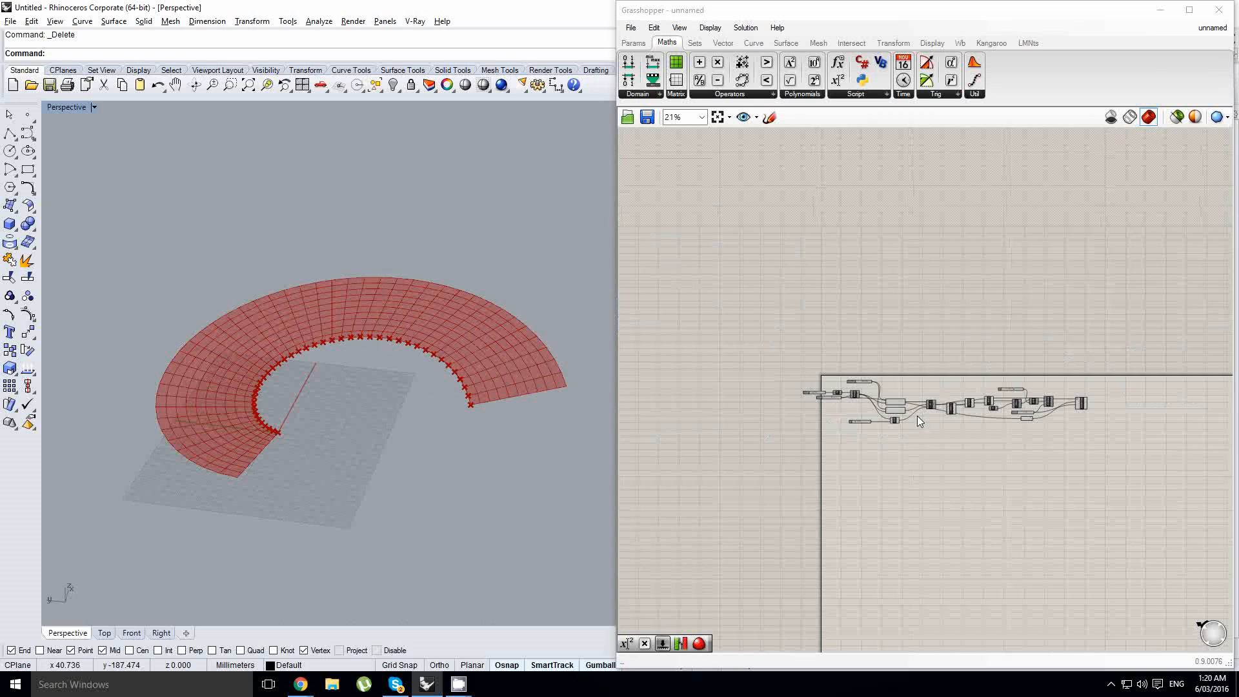
right_click_drag(1097, 416, 974, 426)
scroll(980, 431, "up", 4)
scroll(979, 431, "up", 4)
left_click(904, 348)
right_click_drag(915, 350, 925, 362)
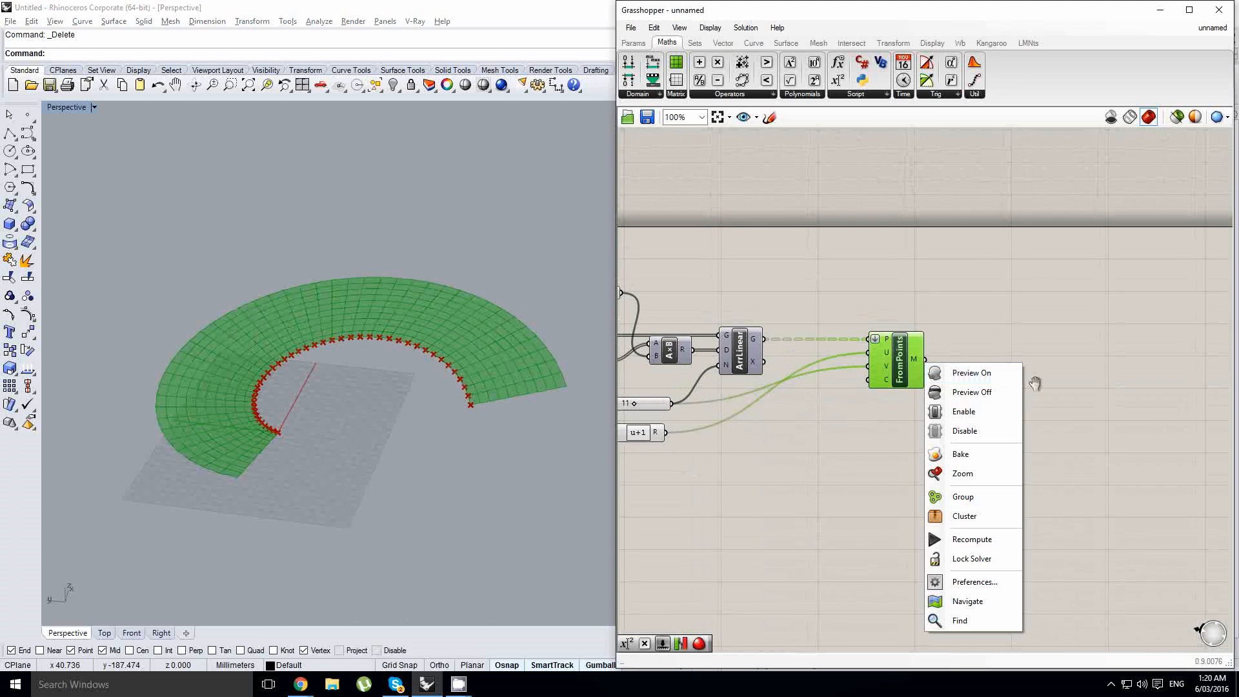
left_click(1093, 366)
right_click_drag(1093, 365, 968, 365)
double_click(1043, 361)
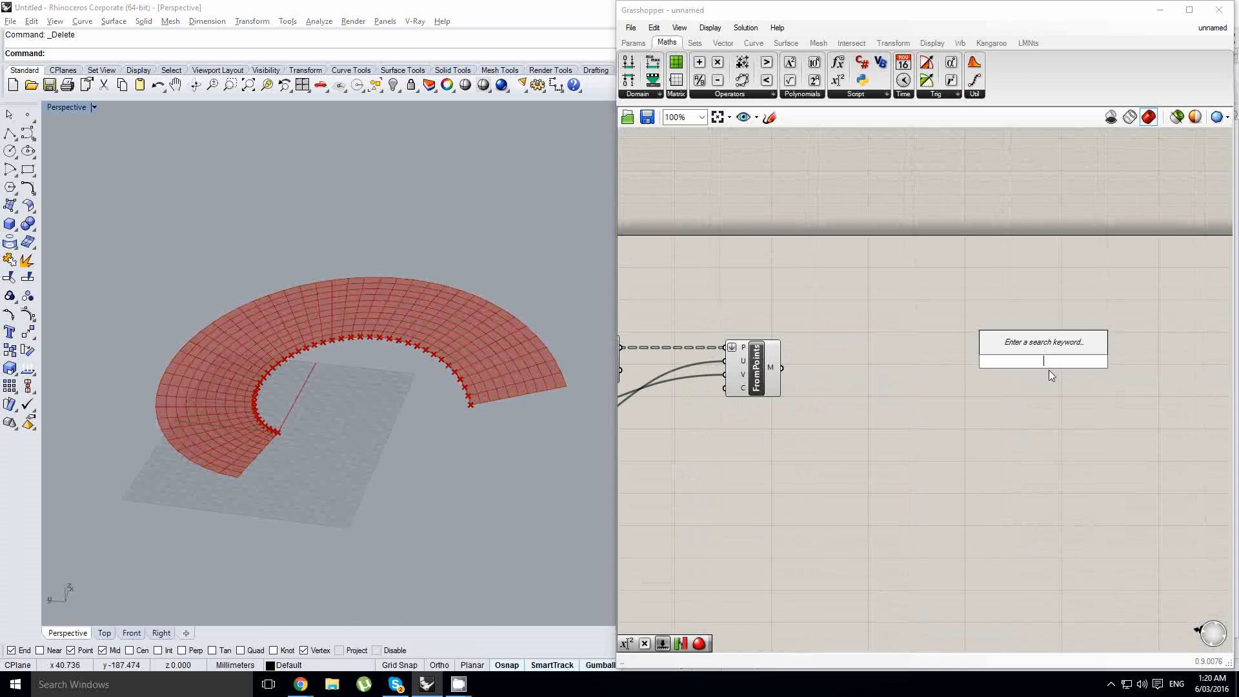
type("kangar")
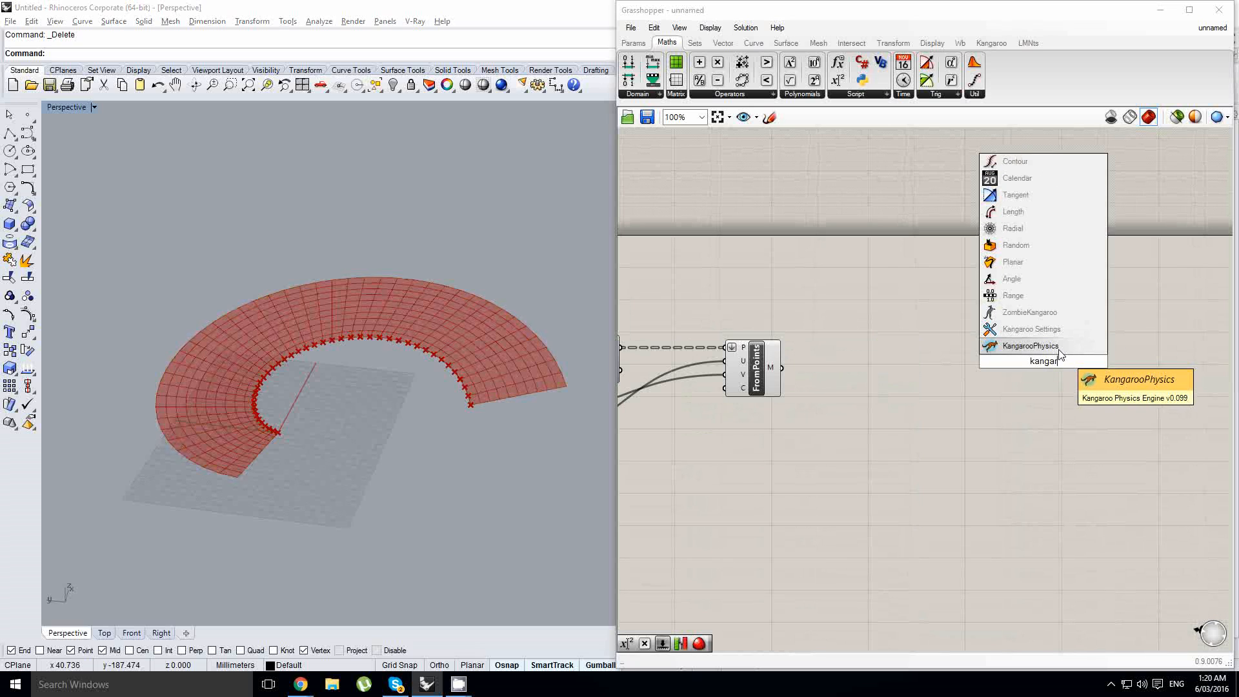
left_click(1059, 351)
right_click_drag(1045, 359, 961, 358)
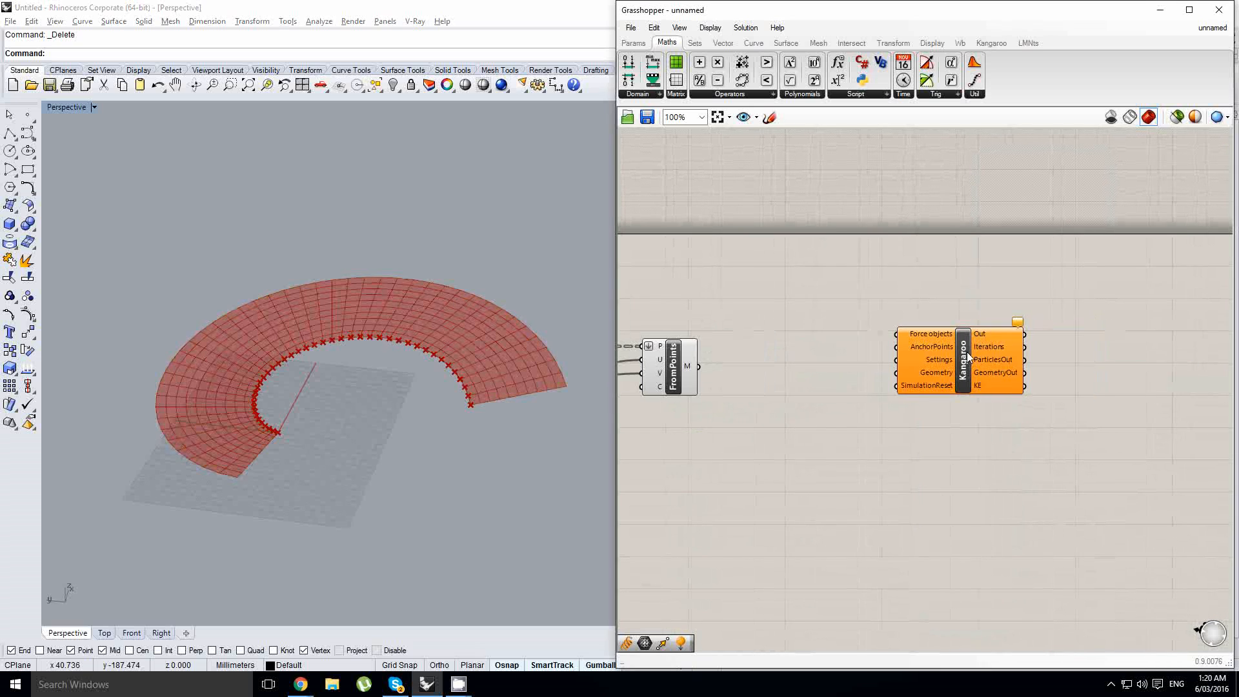
left_click_drag(956, 356, 1038, 358)
- Connect the FromPoints mesh output to the Kangaroo component's Geometry input
scroll(1040, 364, "up", 2)
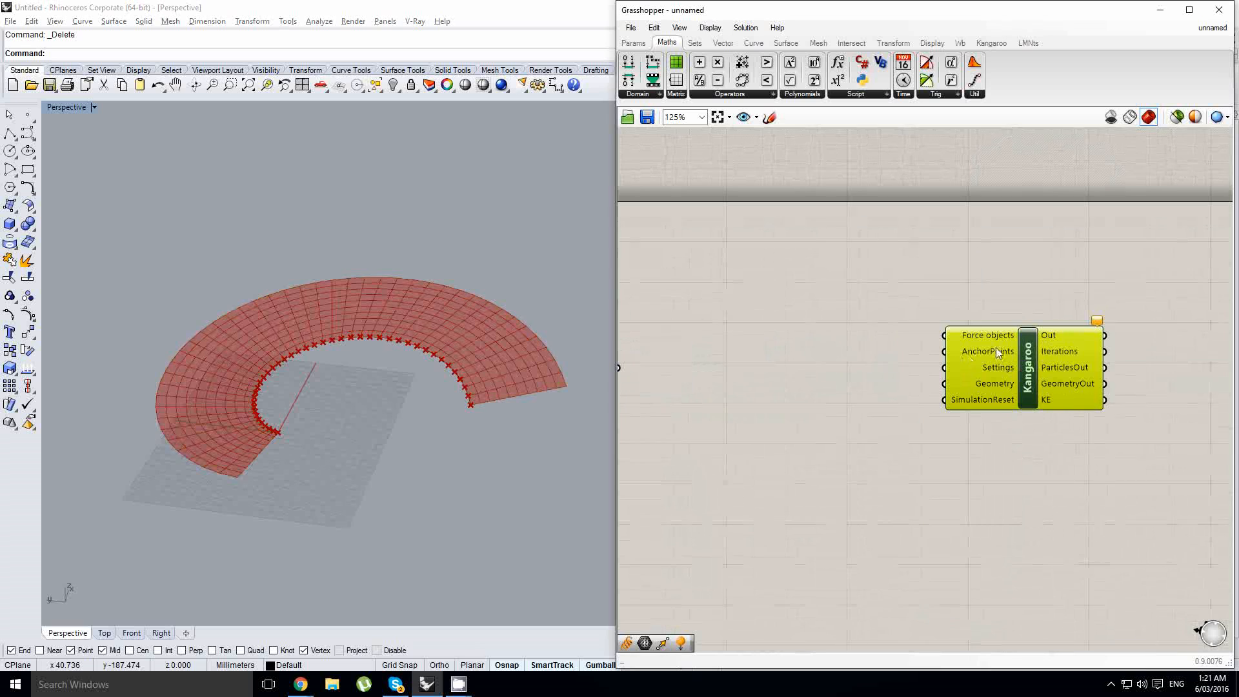
scroll(996, 349, "down", 3)
right_click_drag(996, 349, 1023, 355)
scroll(1040, 360, "up", 2)
left_click_drag(1045, 365, 1076, 370)
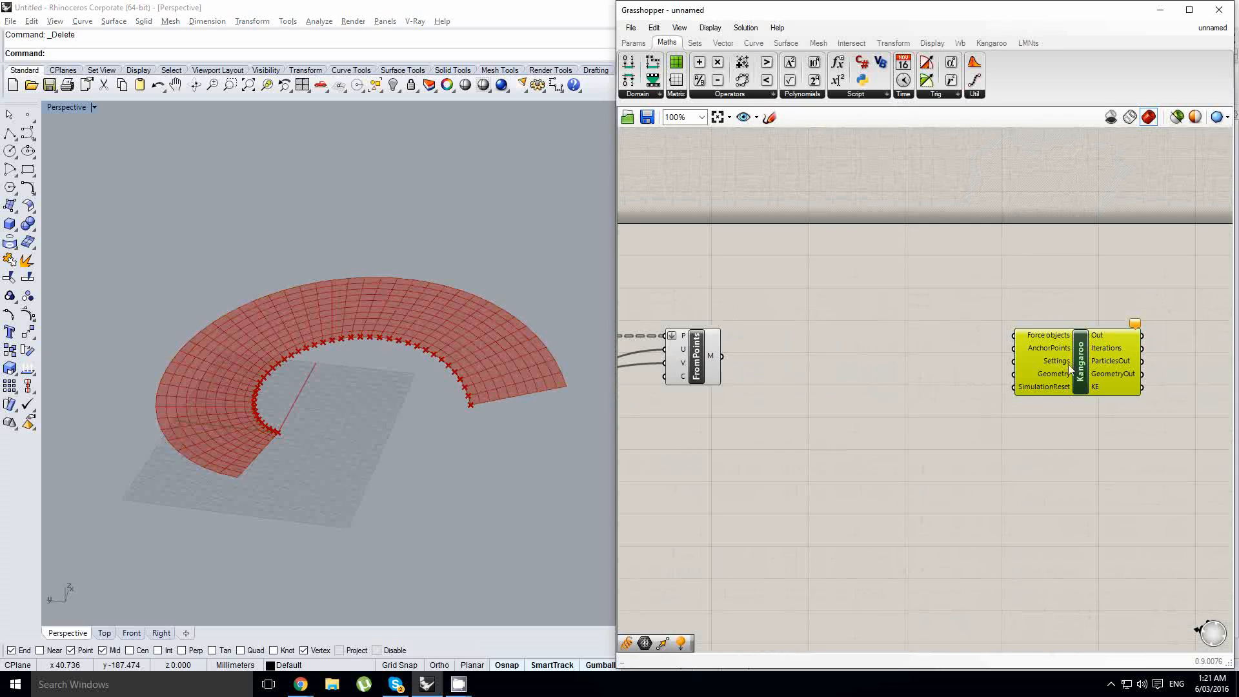
left_click(991, 42)
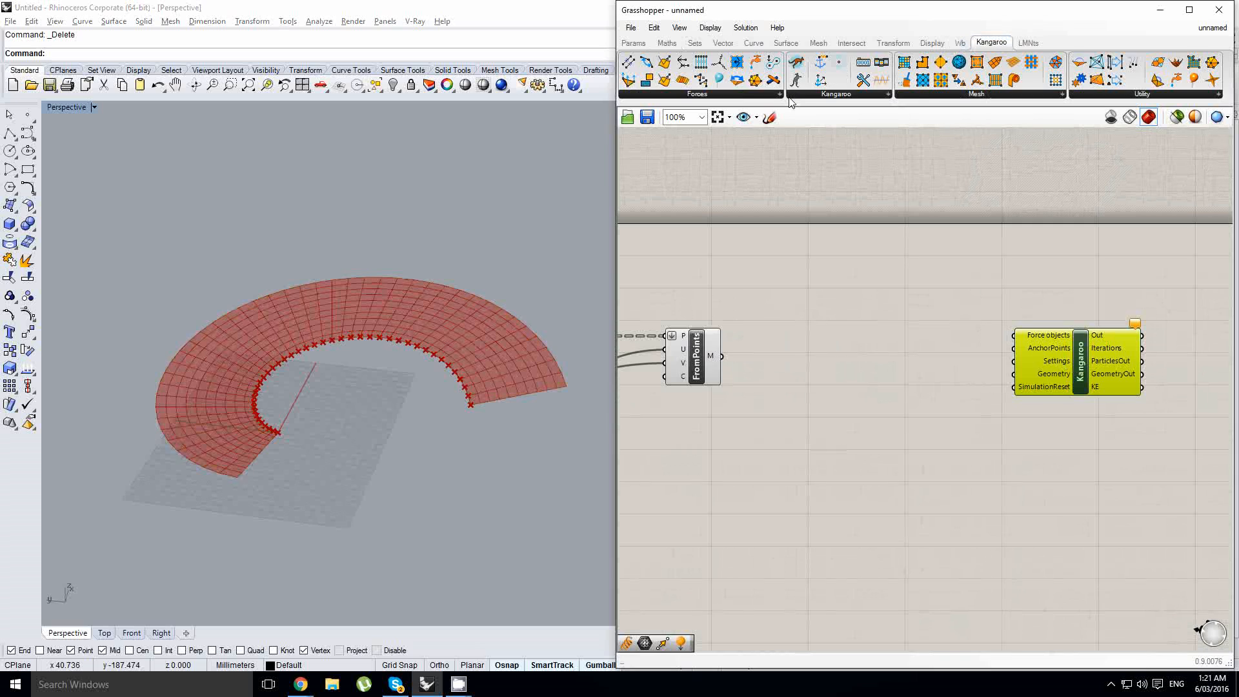
left_click(827, 94)
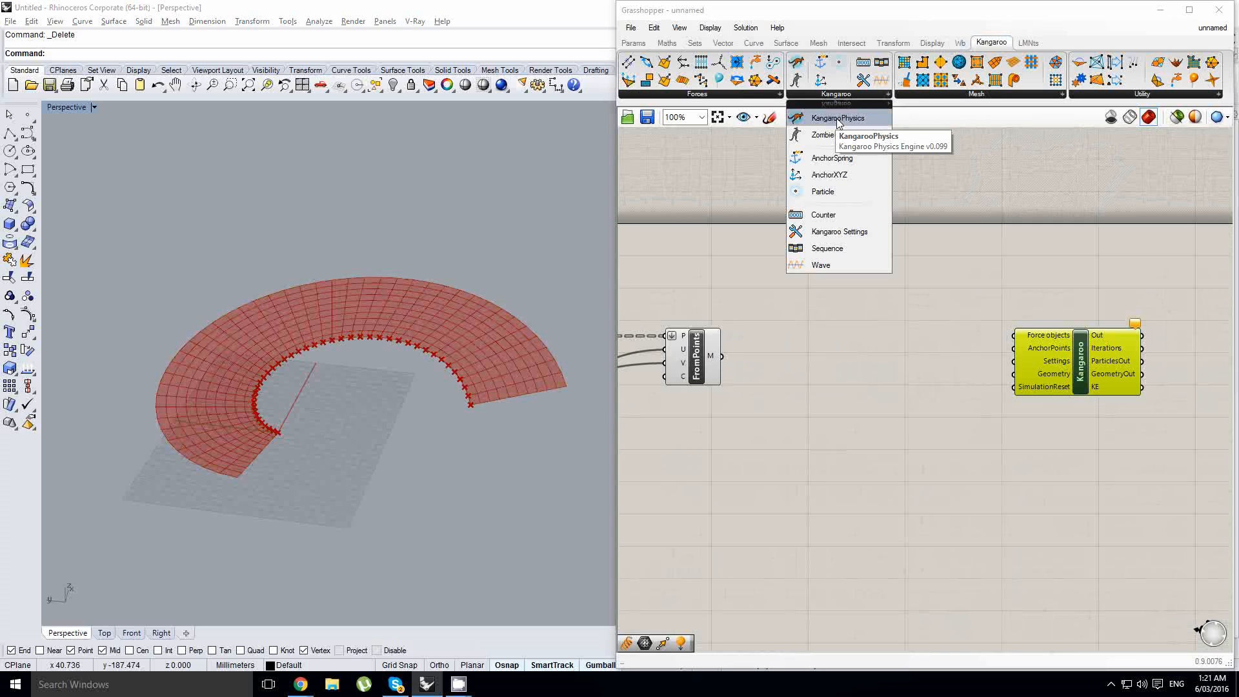
left_click_drag(838, 123, 1059, 374)
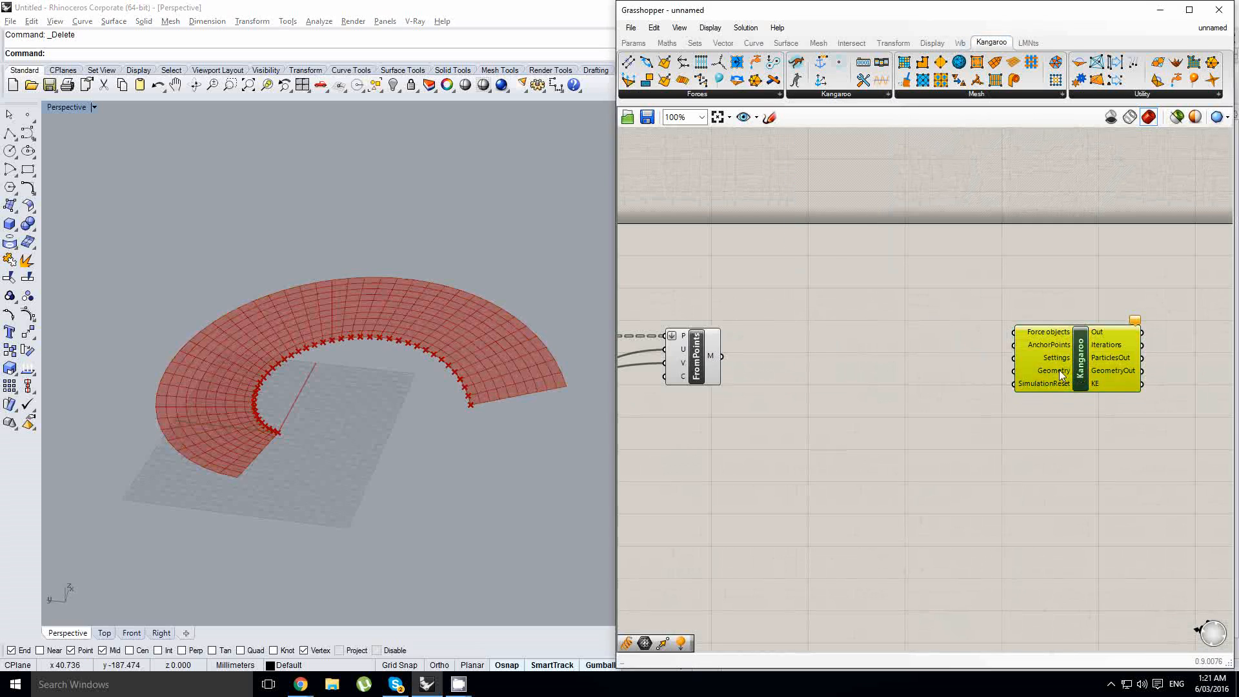
left_click_drag(723, 358, 1100, 354)
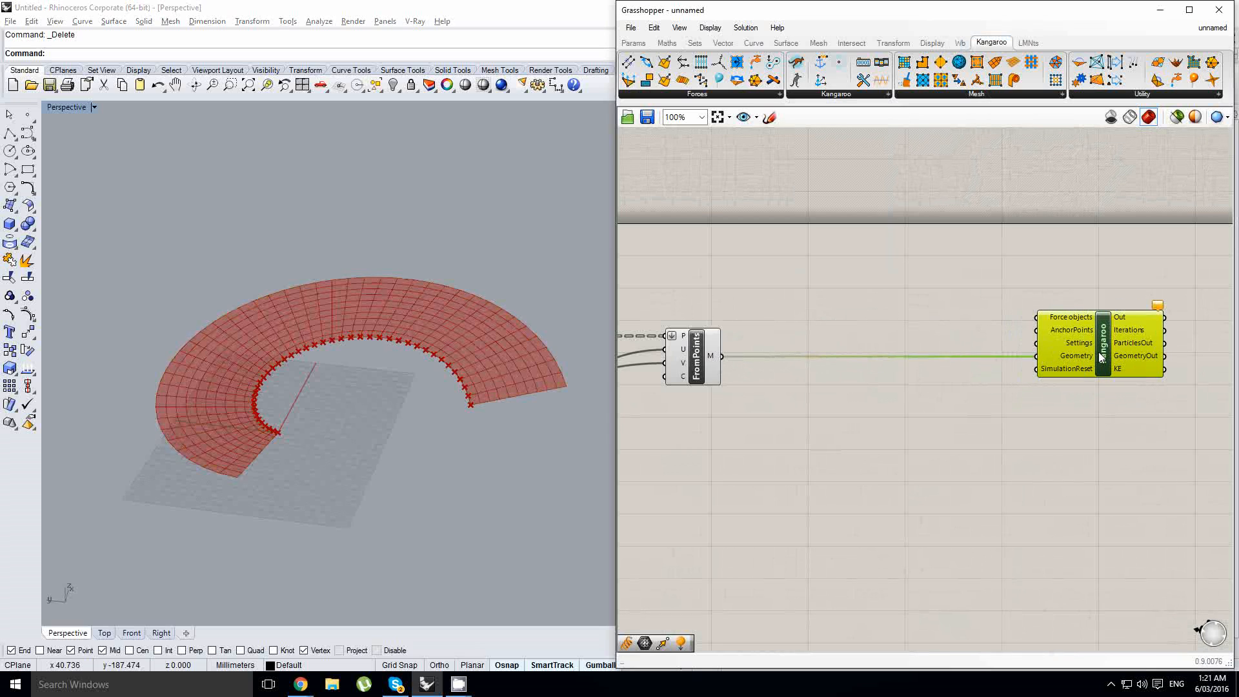
- Add a Kangaroo Springs component between the mesh and the Kangaroo Physics component
scroll(1098, 355, "down", 3)
scroll(1026, 382, "up", 3)
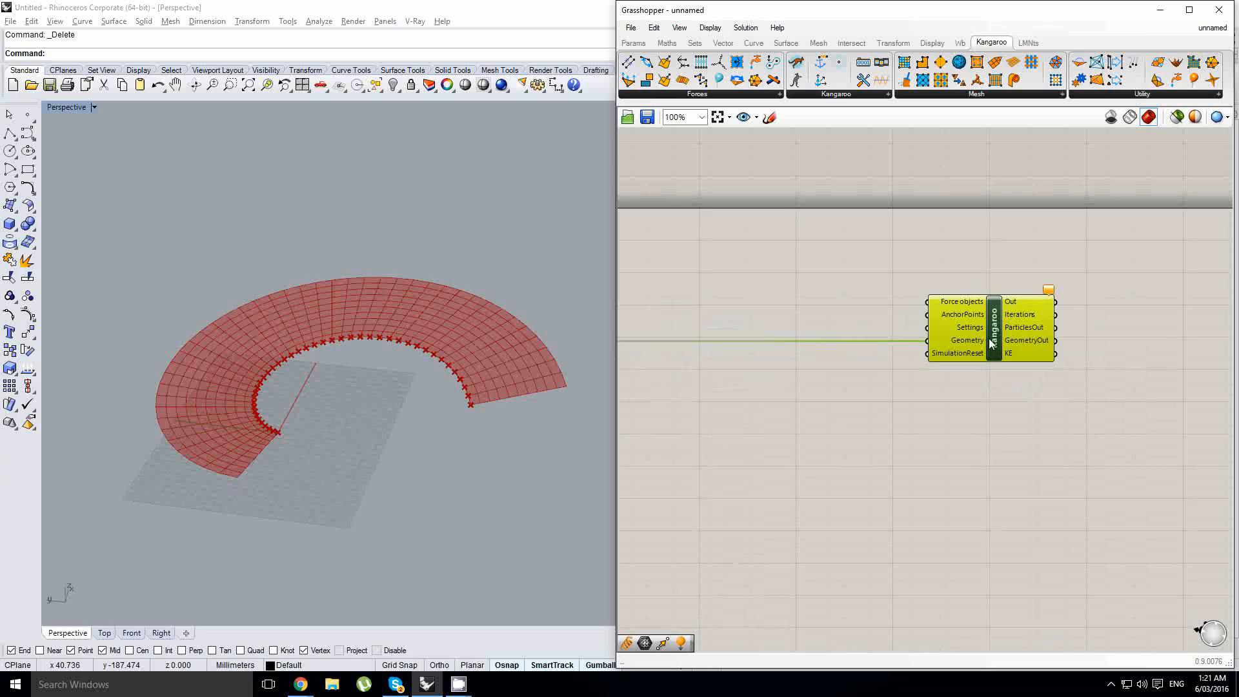
left_click_drag(989, 340, 1110, 339)
right_click_drag(792, 335, 888, 345)
scroll(888, 345, "down", 1)
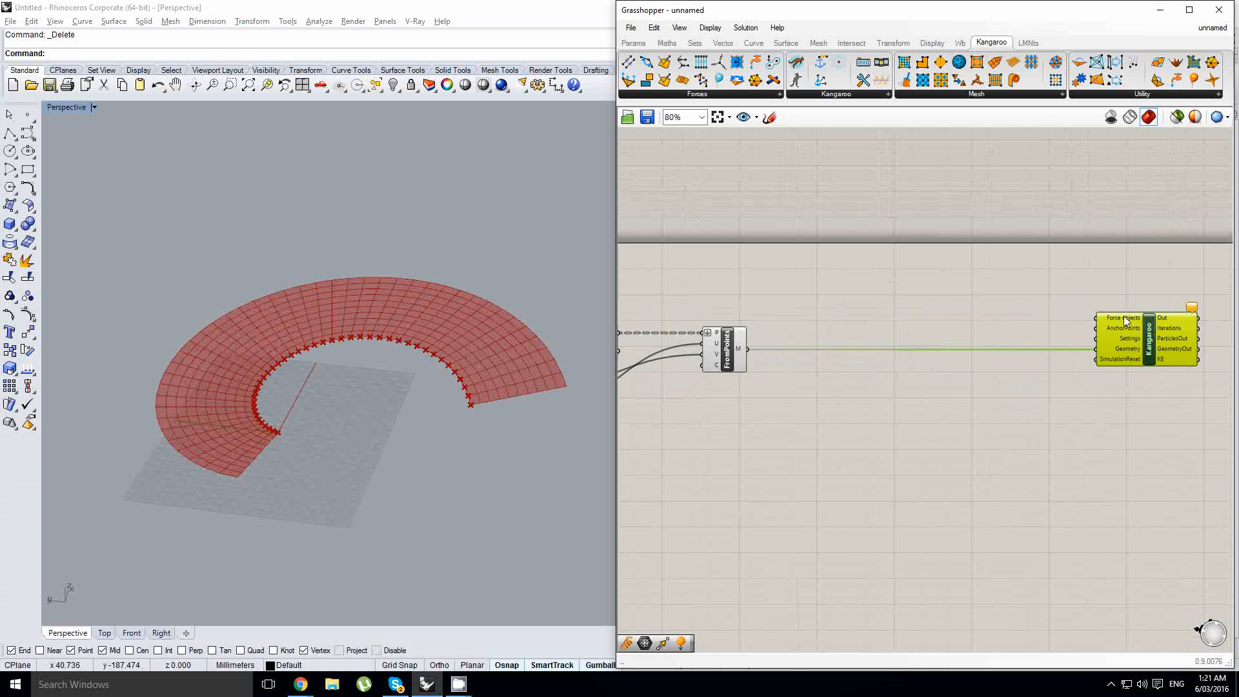
scroll(936, 350, "up", 1)
double_click(882, 308)
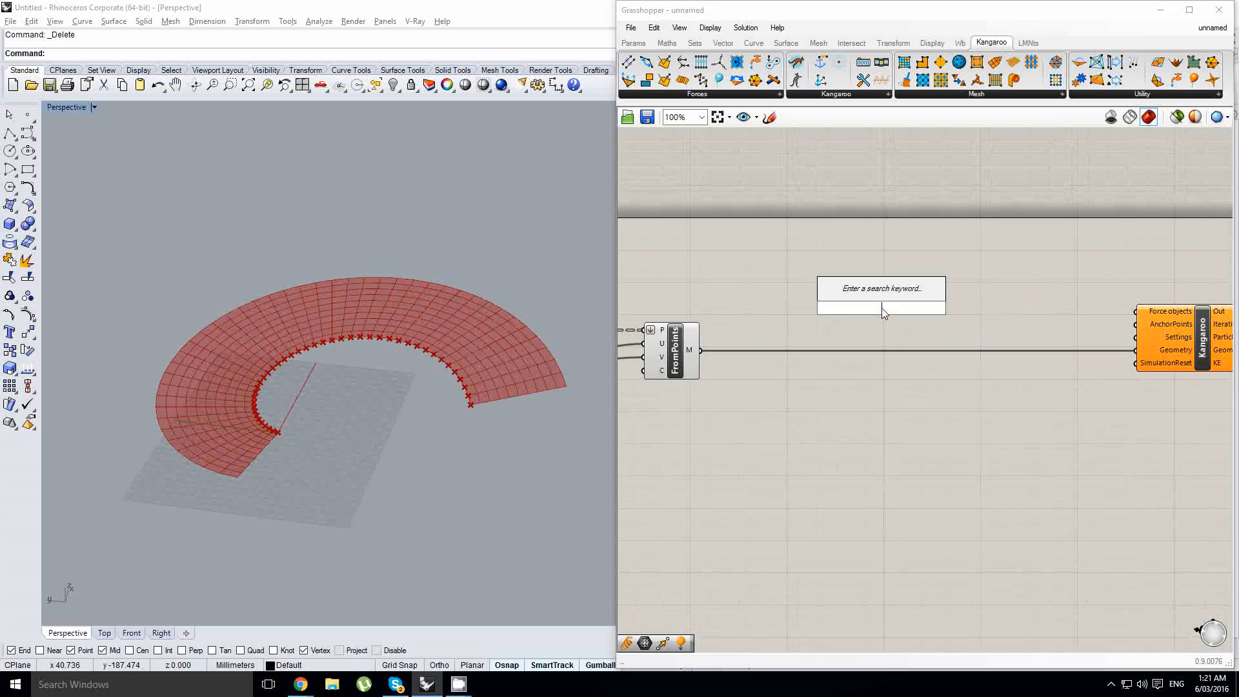
type("springs")
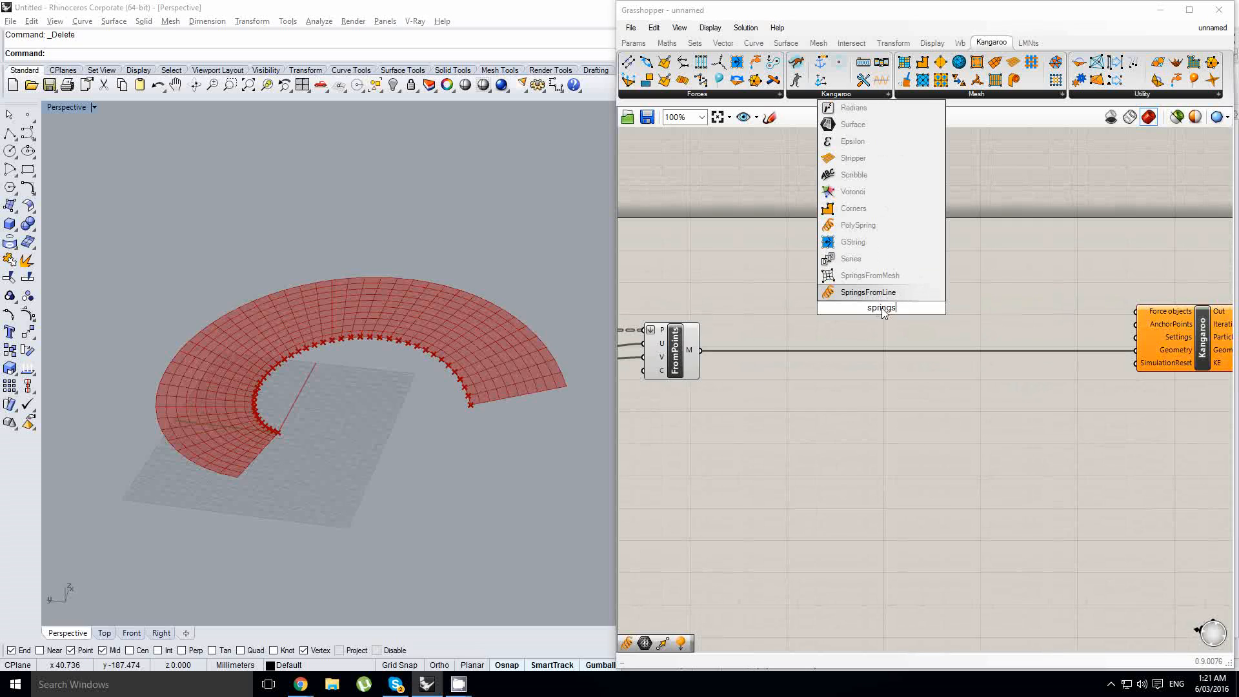
left_click(892, 294)
left_click_drag(872, 317, 920, 304)
right_click_drag(780, 338, 800, 334)
left_click(796, 331)
left_click_drag(948, 287, 950, 280)
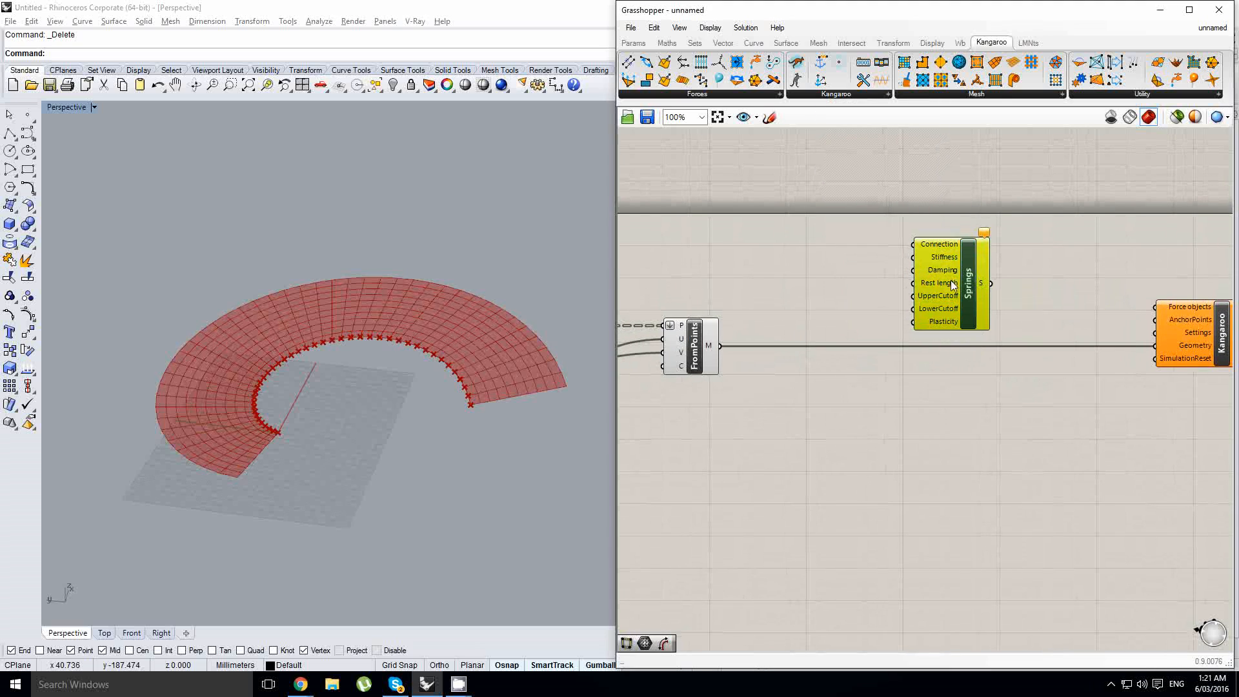
- Add Weaverbird's Mesh Edges, feeding it the mesh and wiring its edge lines into the Springs Connection input
double_click(812, 266)
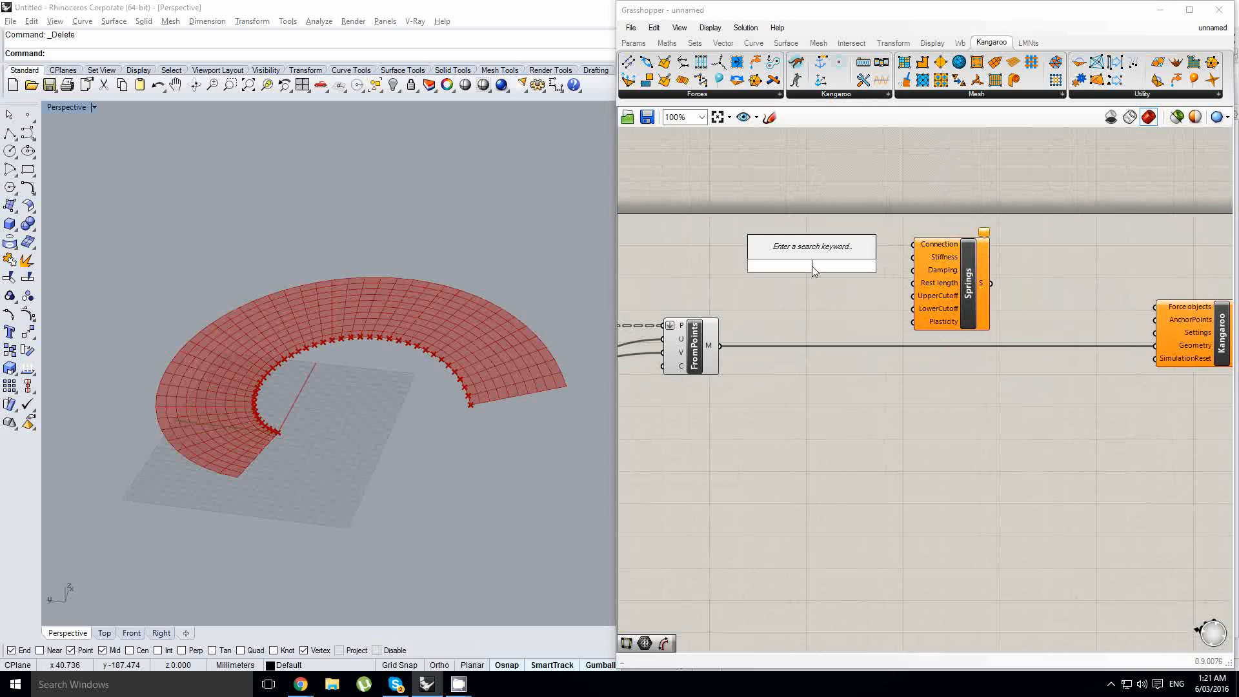
type("wbedge")
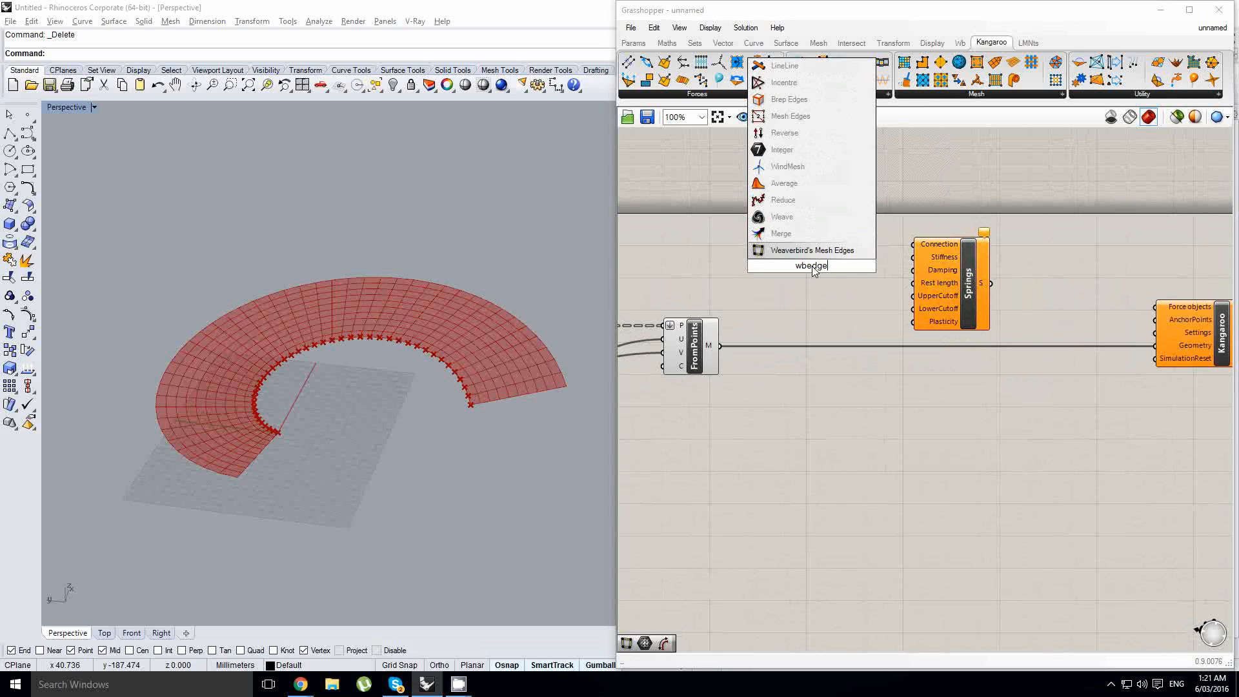
left_click(811, 251)
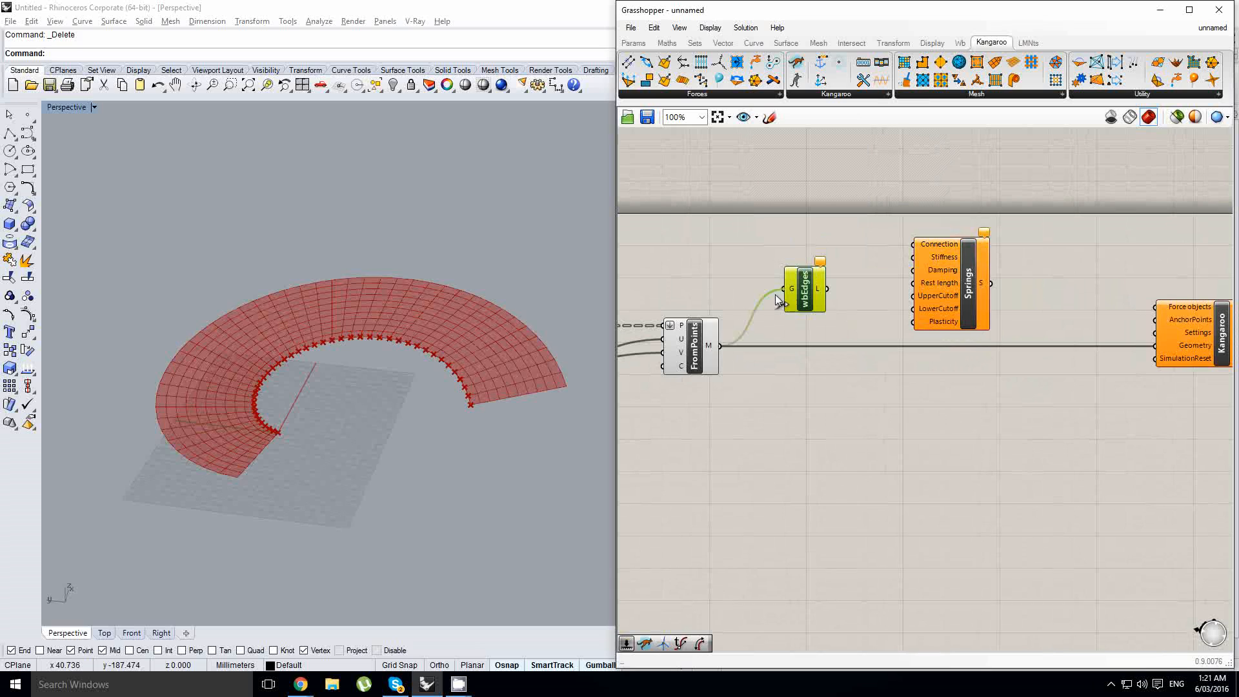
left_click_drag(775, 295, 943, 232)
scroll(787, 296, "up", 1)
left_click_drag(983, 266, 1022, 323)
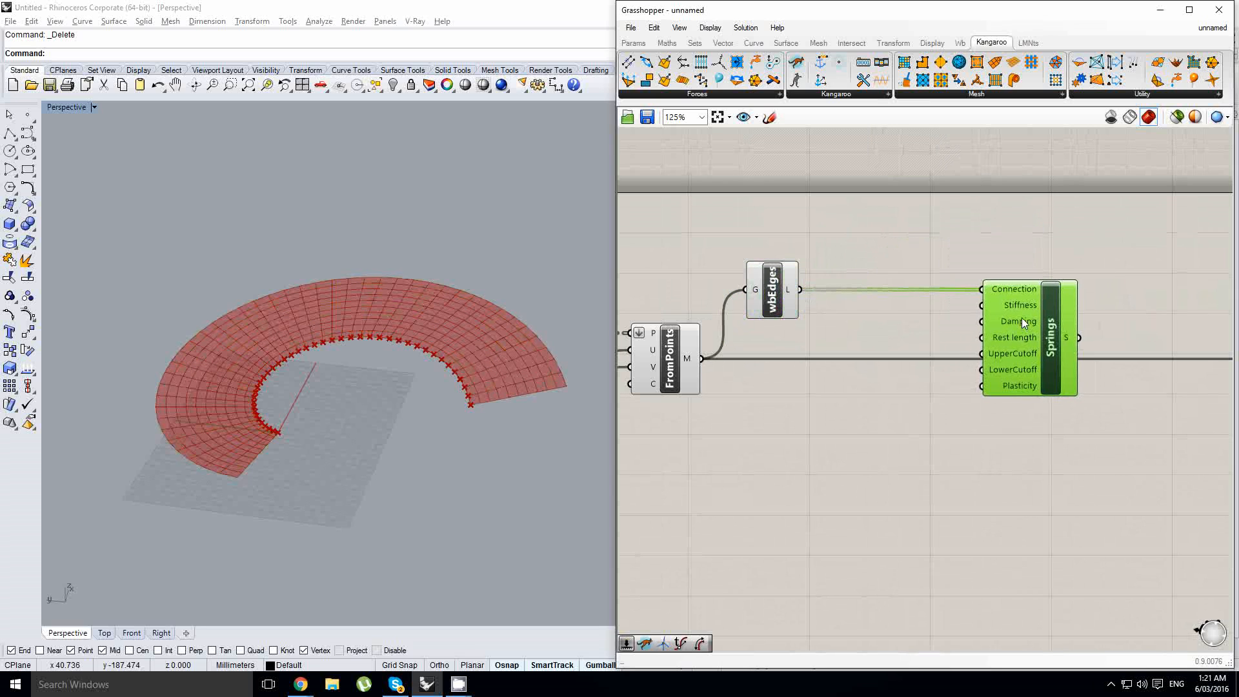
- Connect the Springs output to the Kangaroo component's Force objects input
right_click_drag(1056, 324, 897, 331)
left_click(1016, 321)
scroll(1031, 295, "down", 1)
right_click_drag(993, 304, 948, 307)
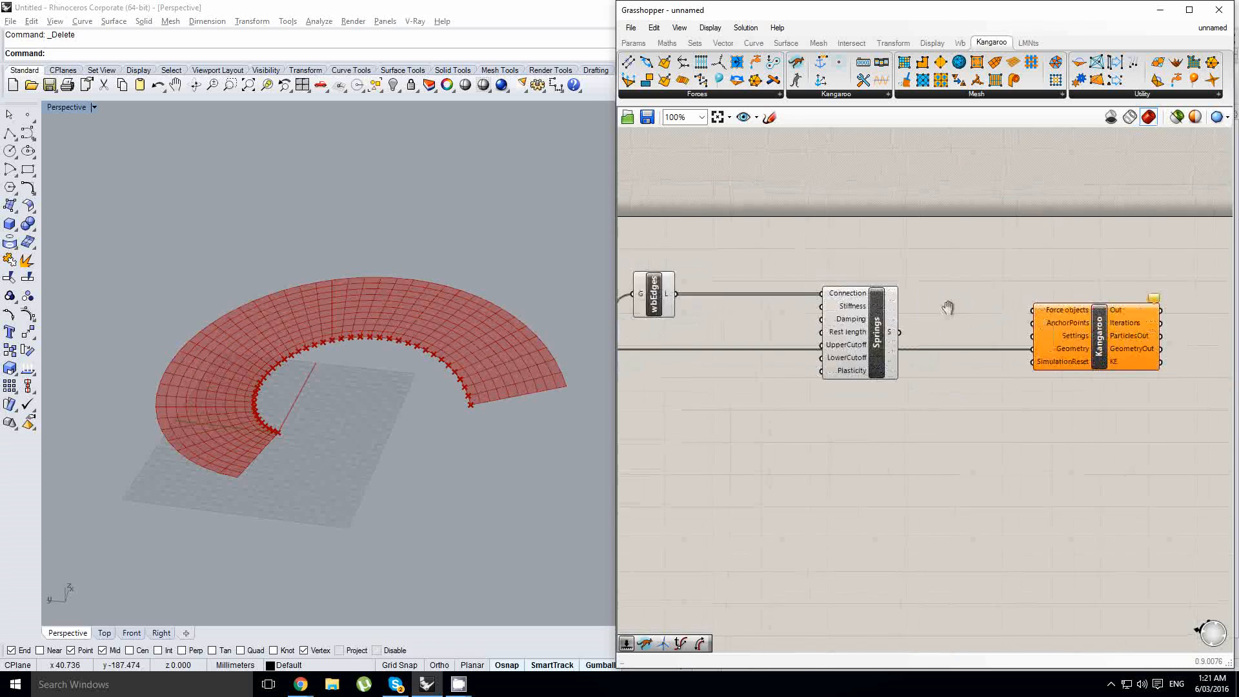
scroll(945, 310, "up", 2)
scroll(813, 332, "down", 2)
right_click_drag(821, 336, 944, 337)
left_click_drag(1027, 354, 745, 284)
left_click_drag(952, 339, 1138, 314)
left_click(988, 326)
scroll(987, 329, "up", 1)
left_click(921, 333)
left_click_drag(932, 351, 930, 347)
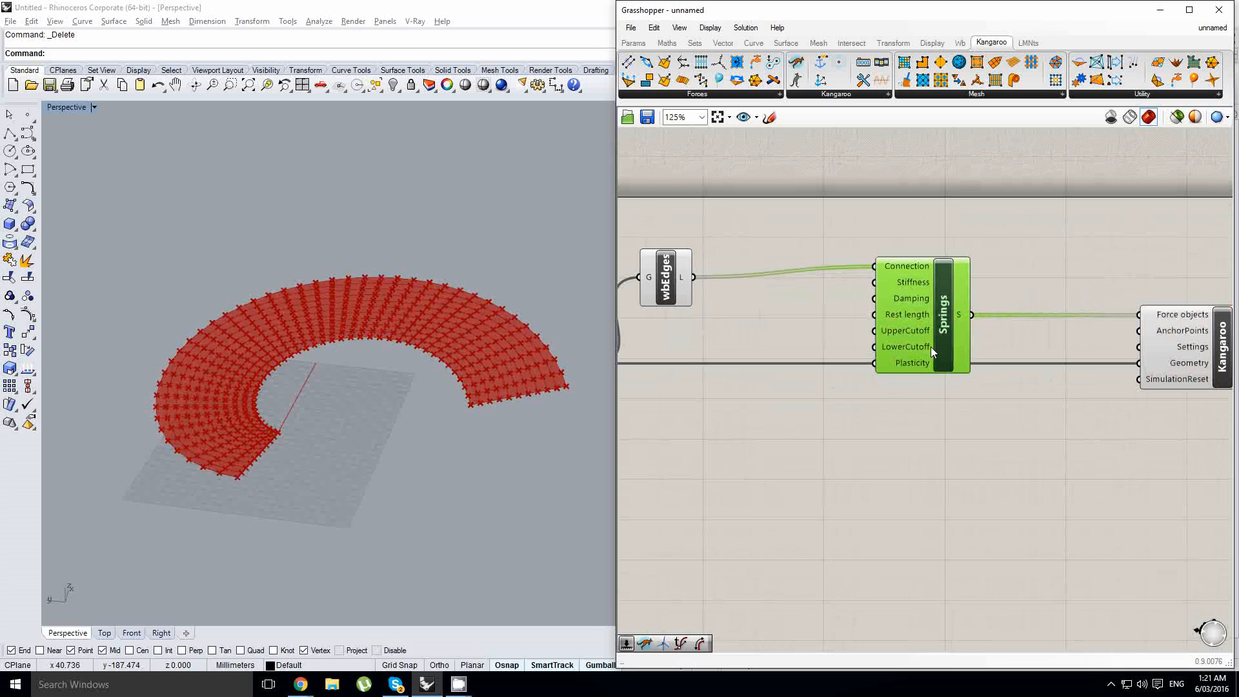
- Add a Unary Force component below the Springs component
left_click_drag(659, 286, 691, 276)
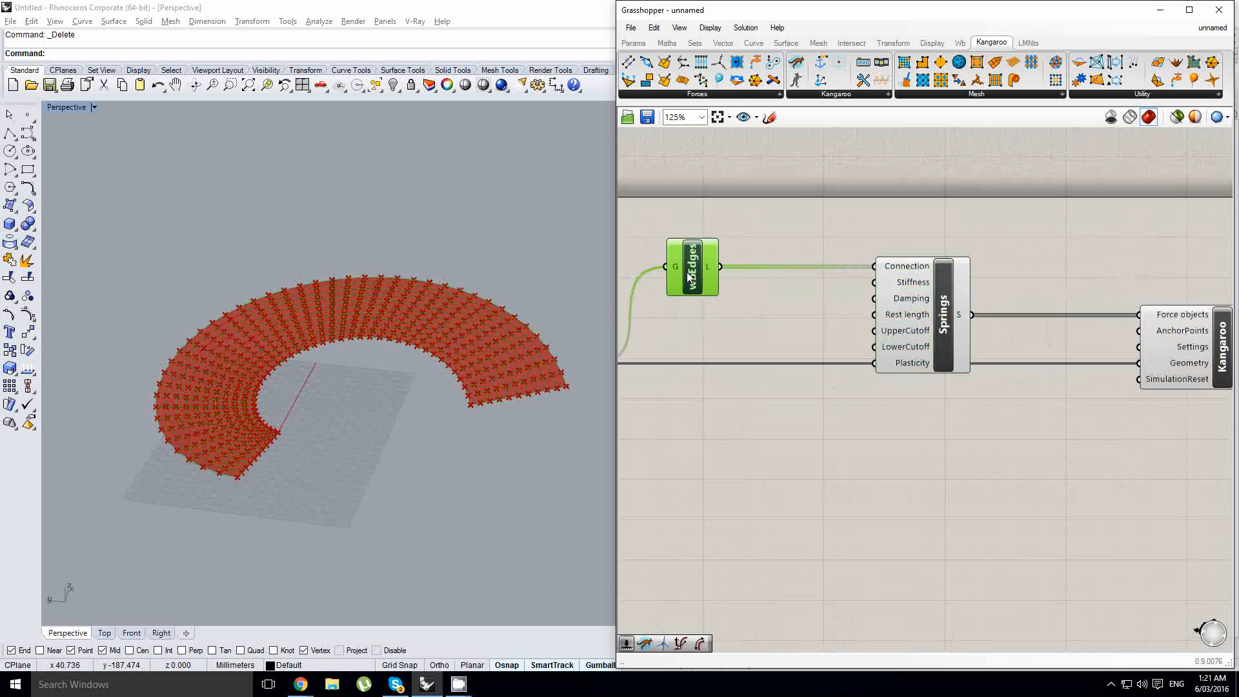
left_click(378, 319)
scroll(356, 325, "up", 2)
scroll(912, 350, "down", 2)
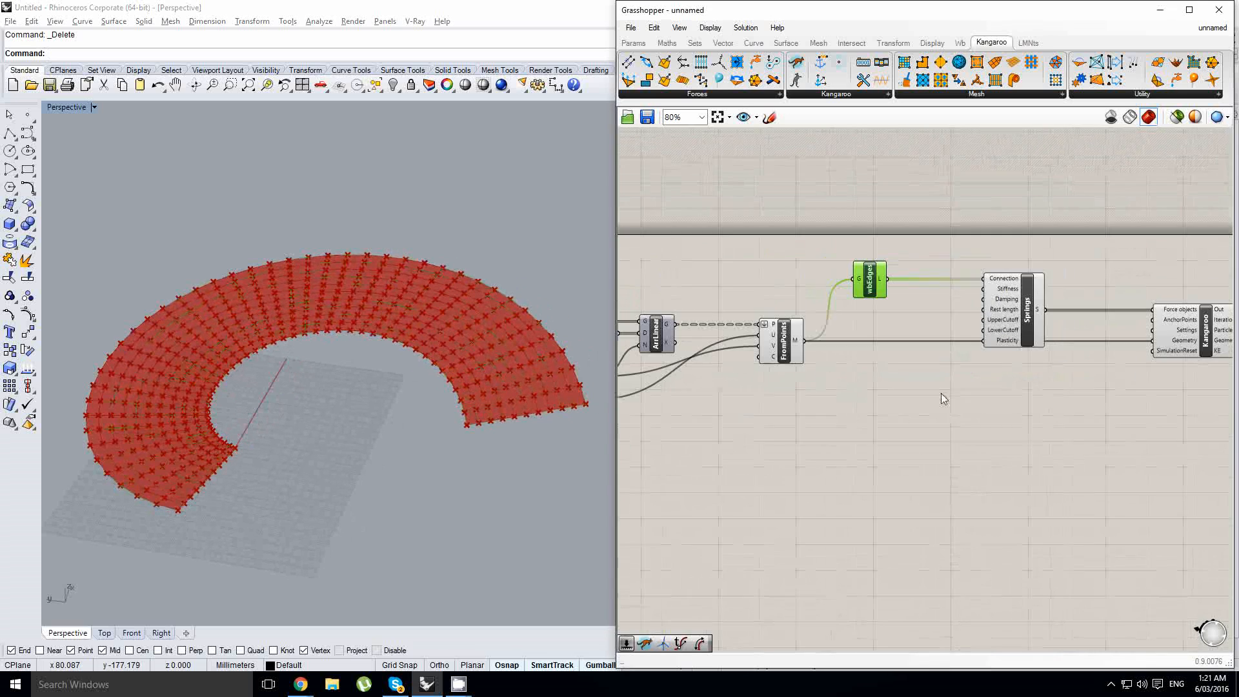
double_click(964, 400)
type("unary")
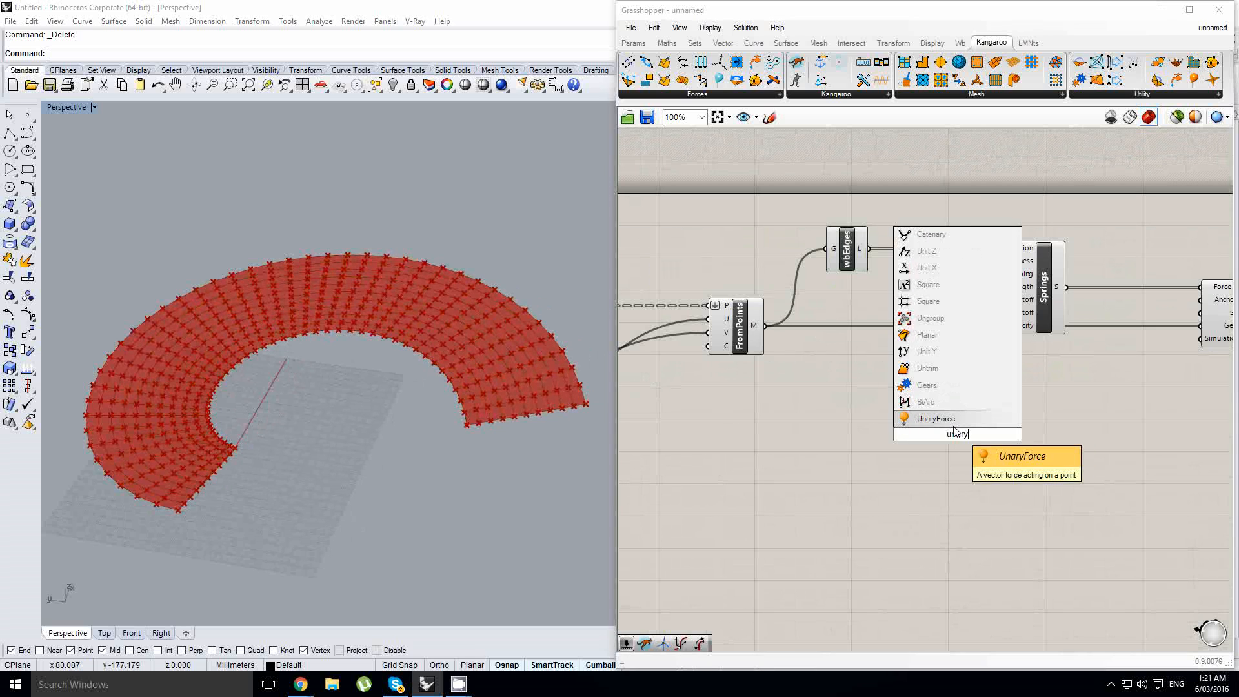
key("Return")
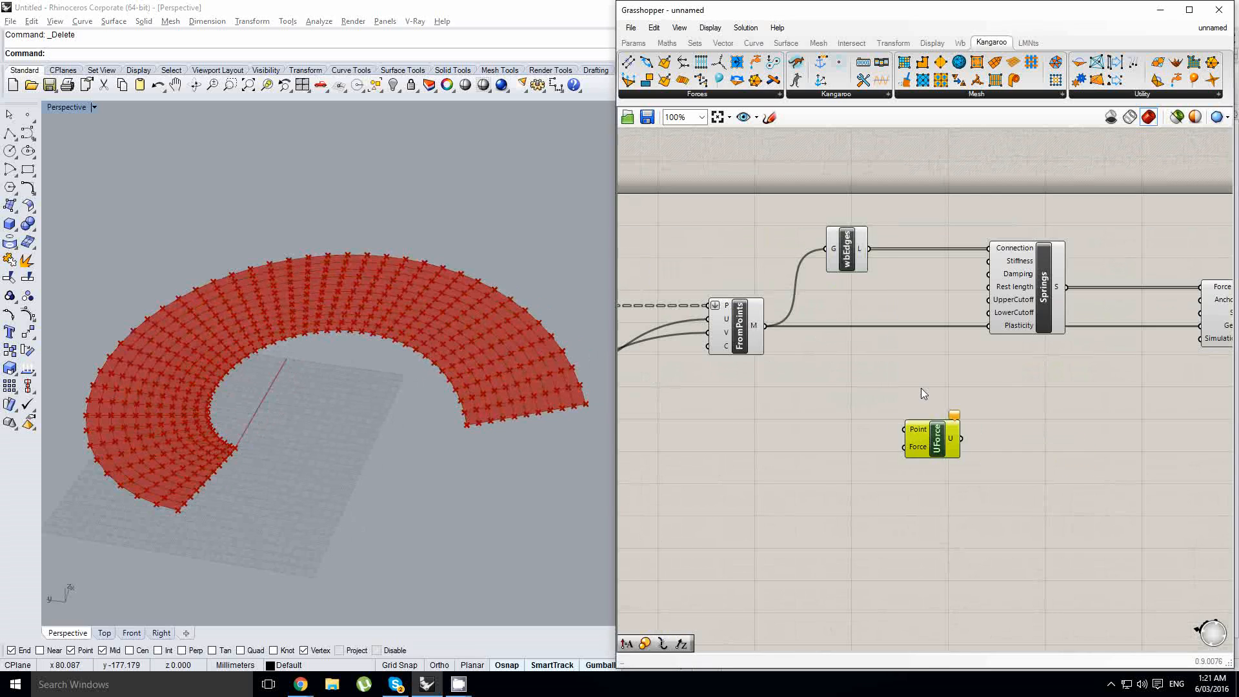
- Add a Deconstruct Mesh component next to the FromPoints mesh component
right_click_drag(889, 358, 929, 331)
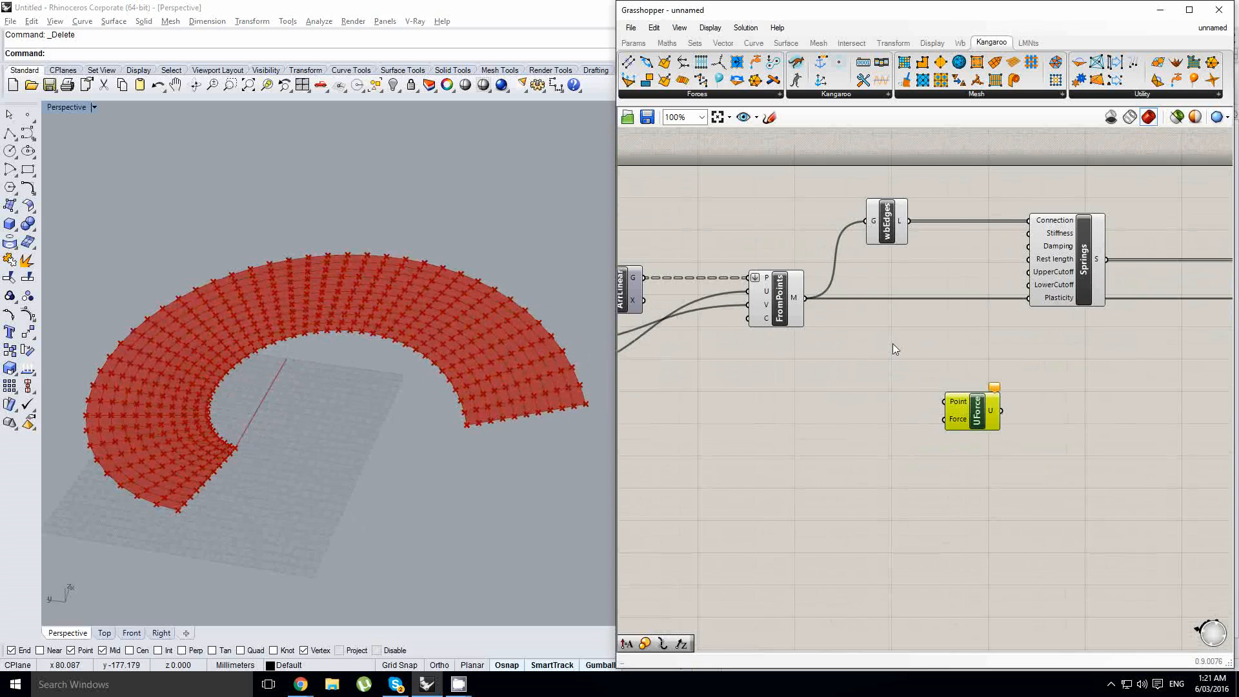
right_click_drag(341, 362, 333, 362)
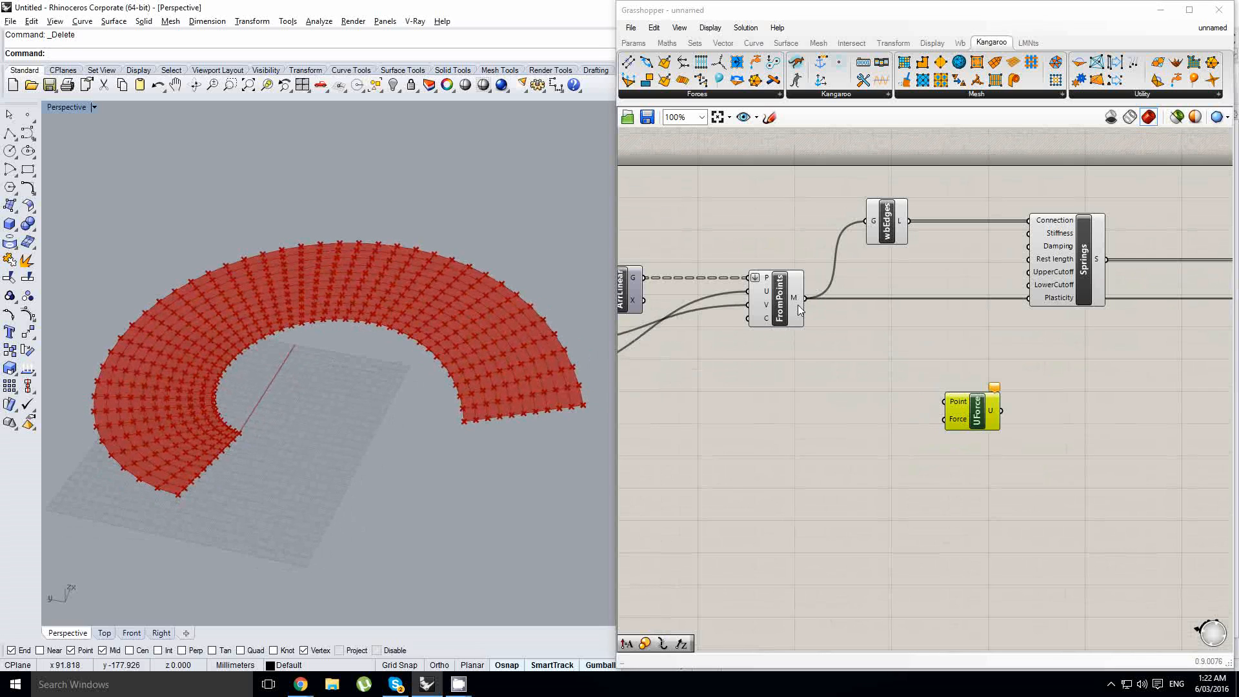
double_click(873, 330)
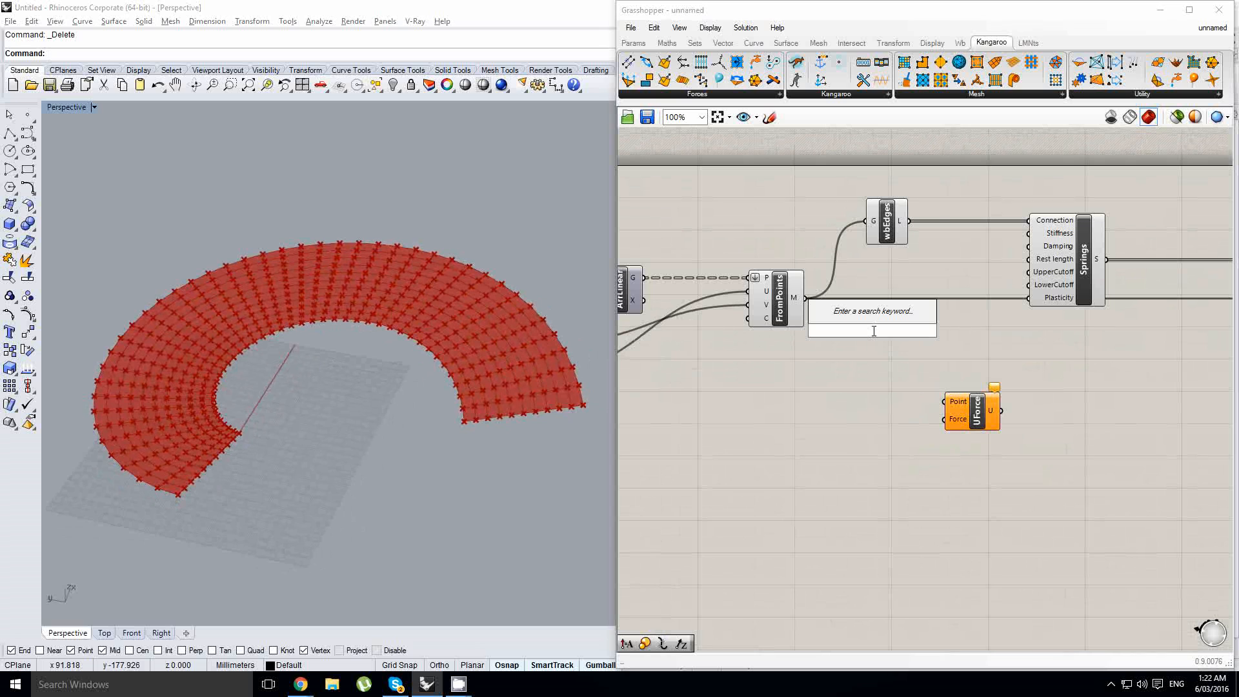
type("decon")
key("Up")
key("Up")
key("Up")
key("Up")
key("Up")
key("Up")
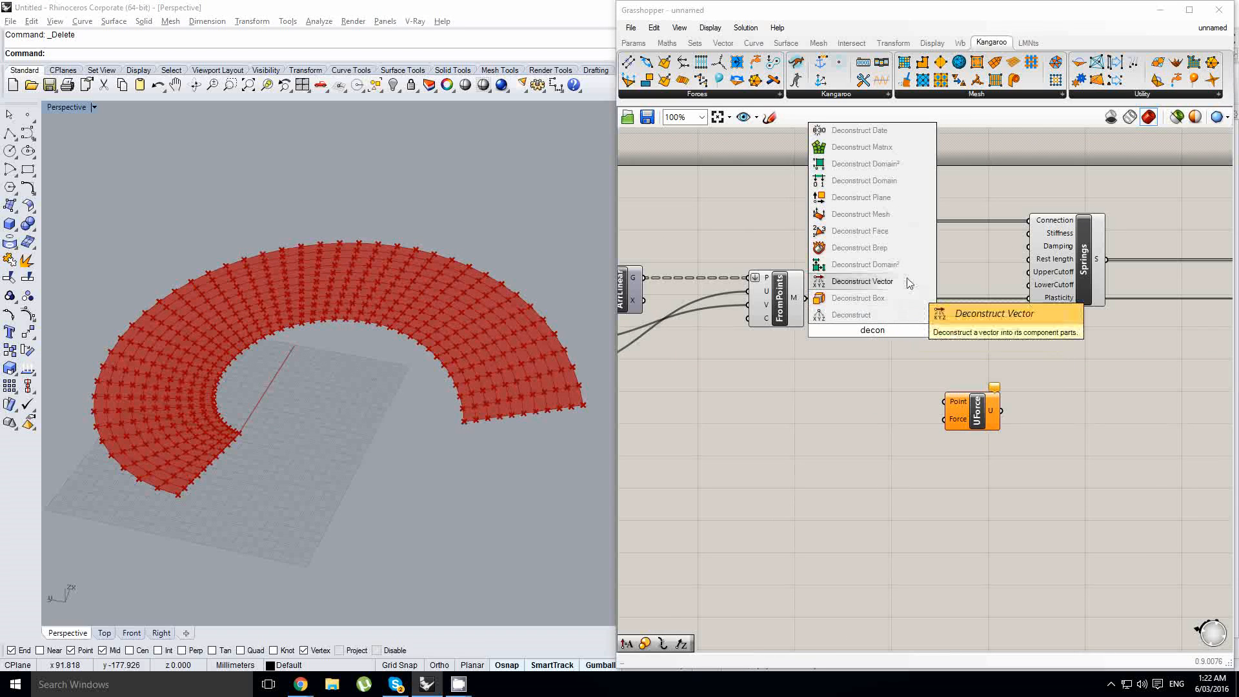
key("Return")
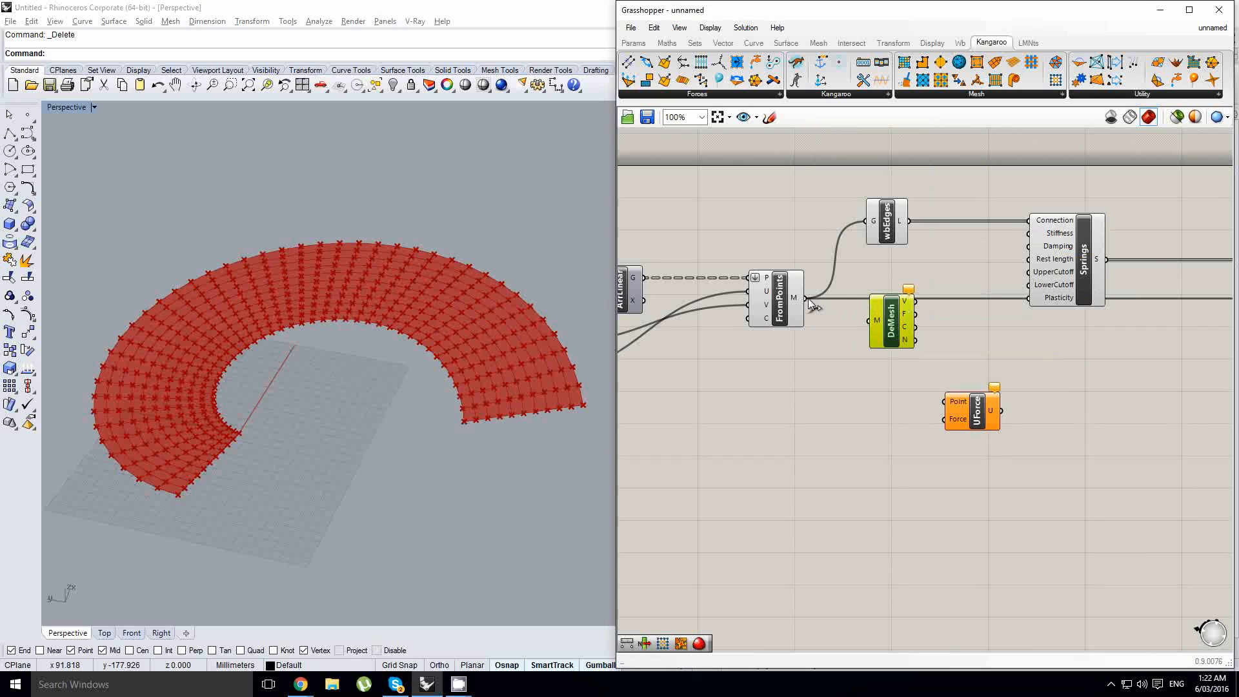
- Wire the mesh through Deconstruct Mesh so its vertices feed Unary Force's Point input, and connect a new Unit Z vector to its Force input
left_click_drag(805, 298, 944, 401)
right_click_drag(954, 439, 978, 427)
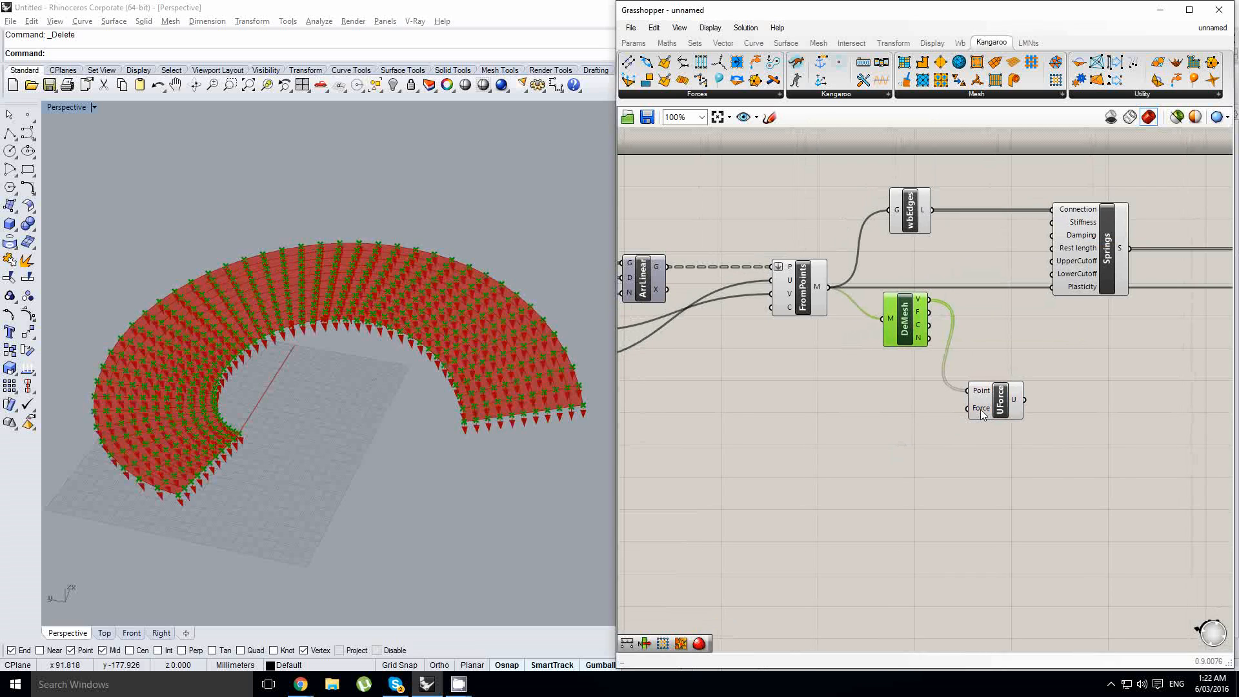
double_click(908, 434)
type("z")
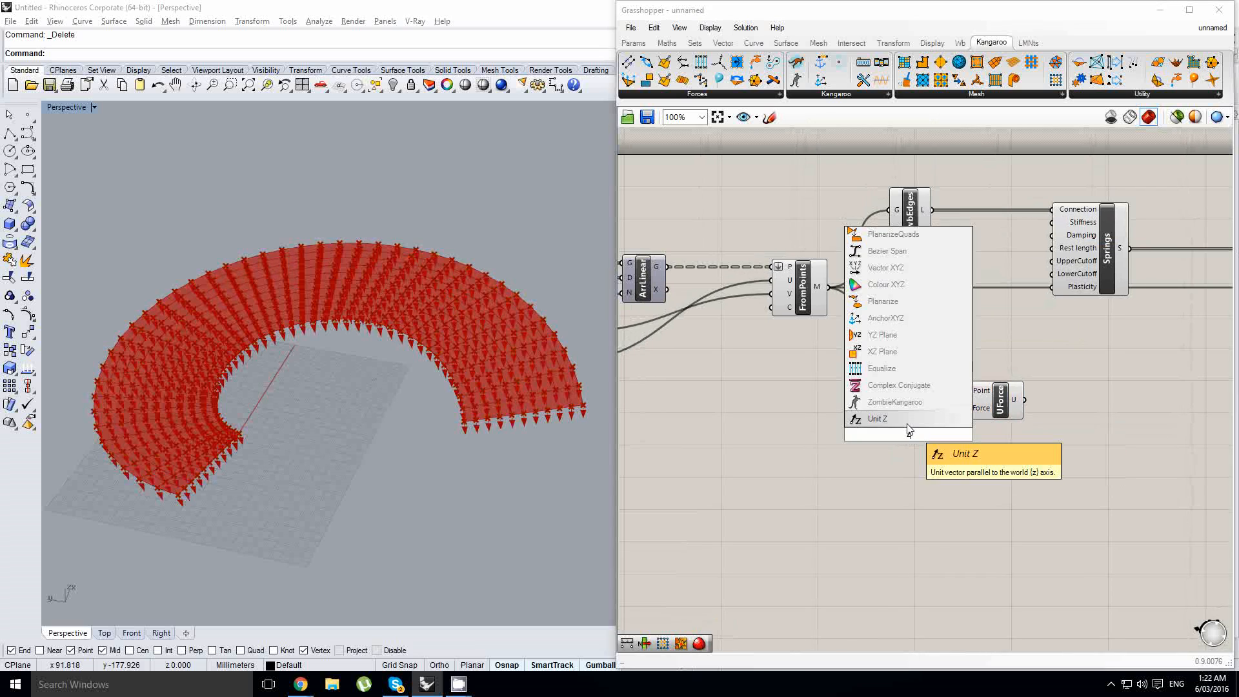
key("Return")
left_click_drag(903, 432, 966, 408)
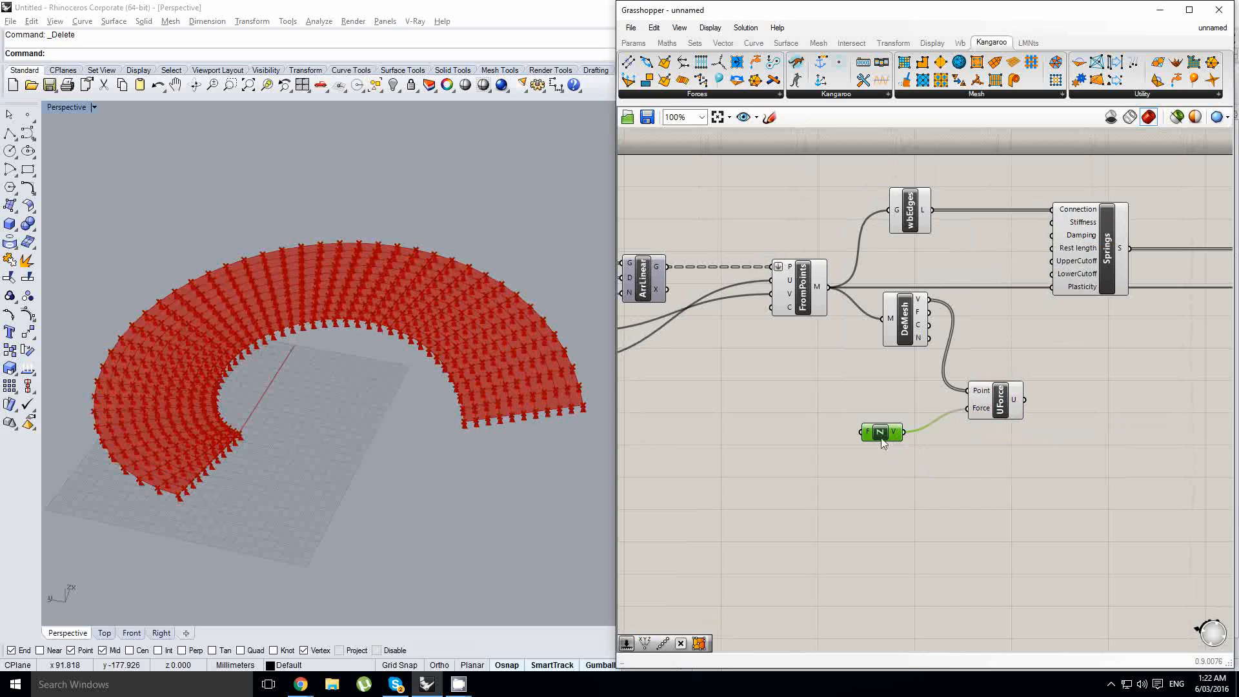
- Add a Negative component and connect its output to the Unit Z factor input
right_click_drag(766, 430, 784, 425)
double_click(785, 424)
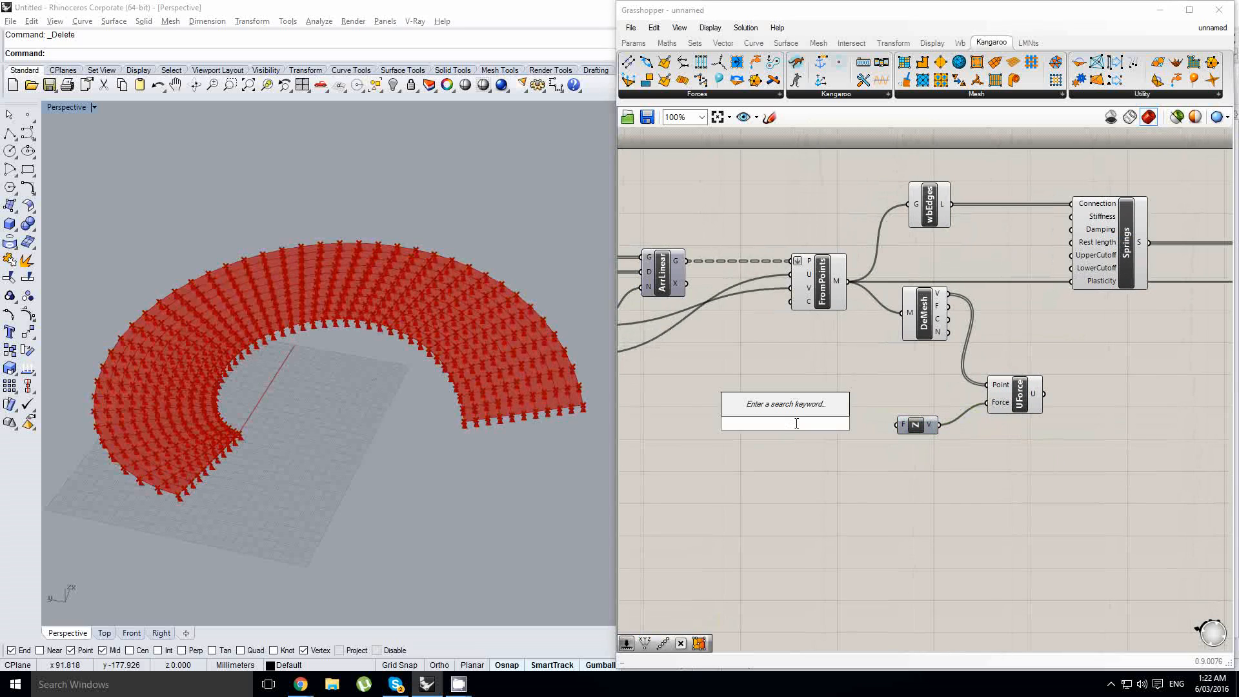
type("neg")
key("Return")
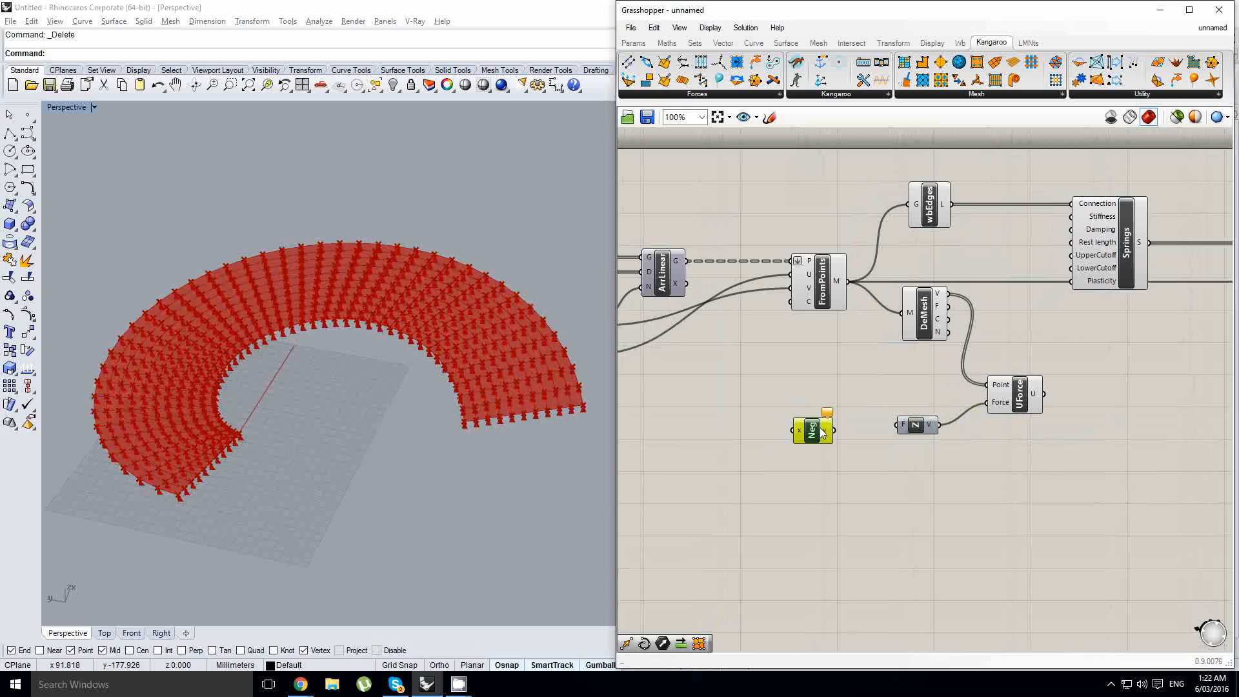
mouse_move(833, 431)
left_mouse_down()
mouse_move(898, 425)
mouse_move(840, 425)
left_mouse_up()
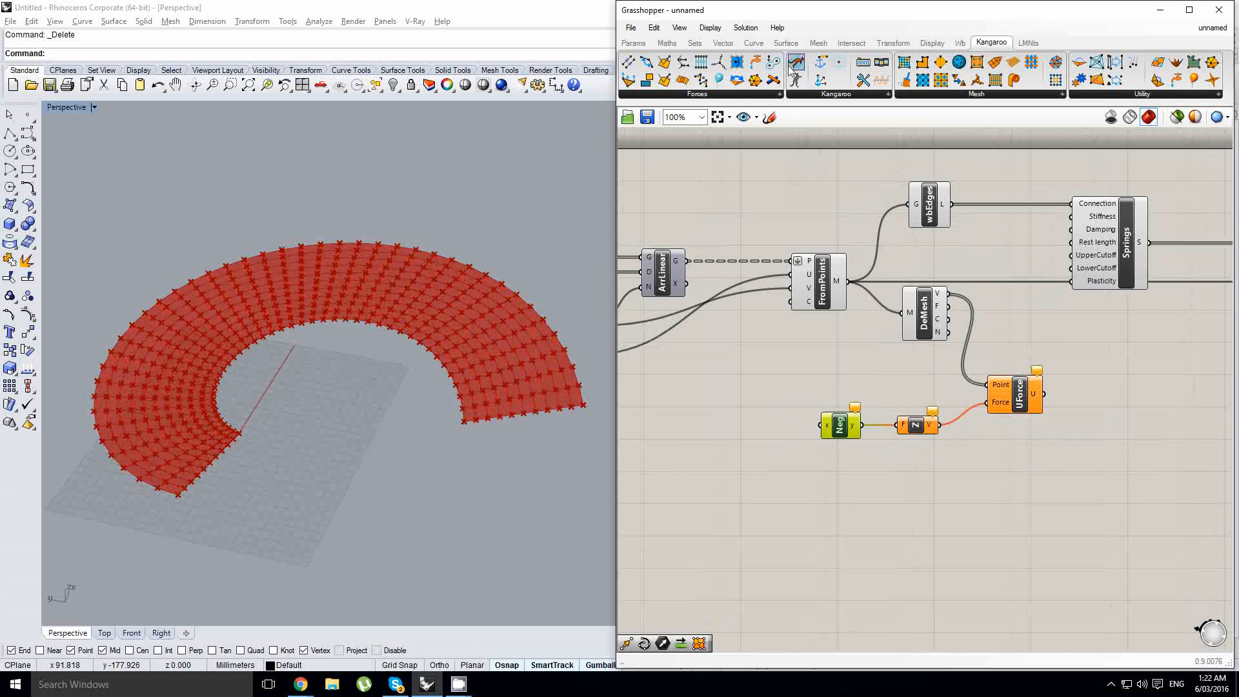
- Add a number slider and set its maximum to 100
left_click(632, 42)
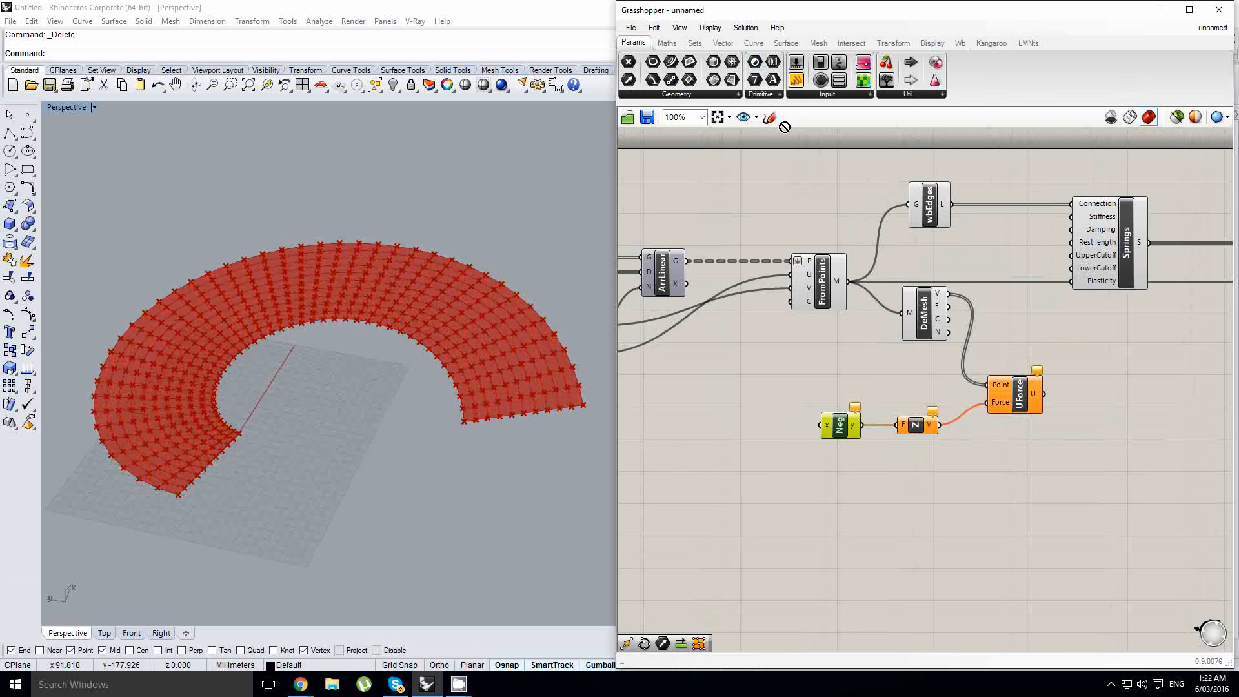
left_click_drag(784, 126, 703, 445)
scroll(703, 445, "up", 5)
left_click(765, 452)
double_click(765, 451)
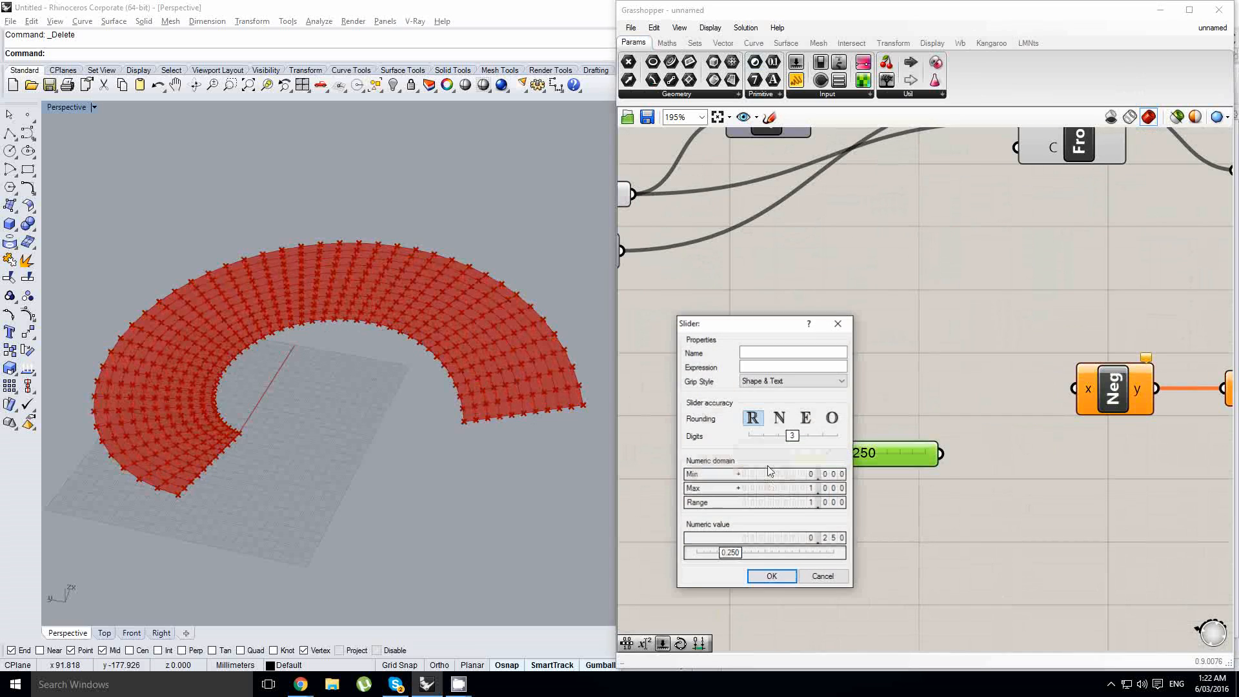
double_click(764, 488)
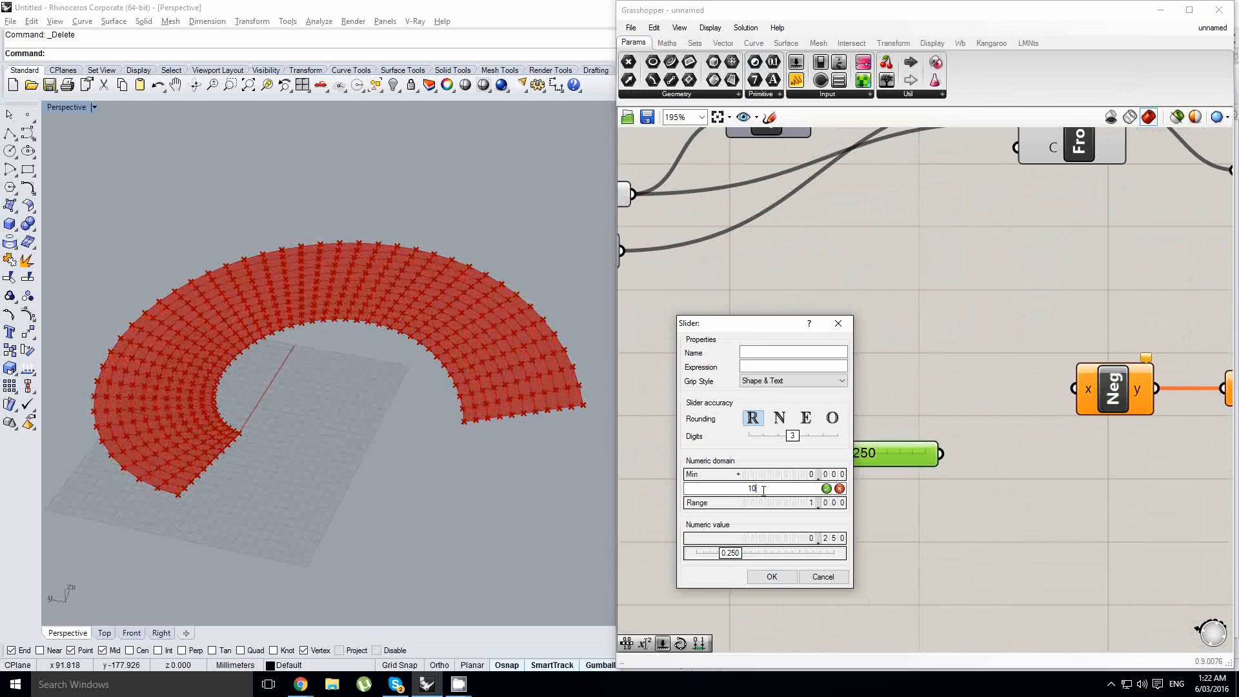
double_click(778, 476)
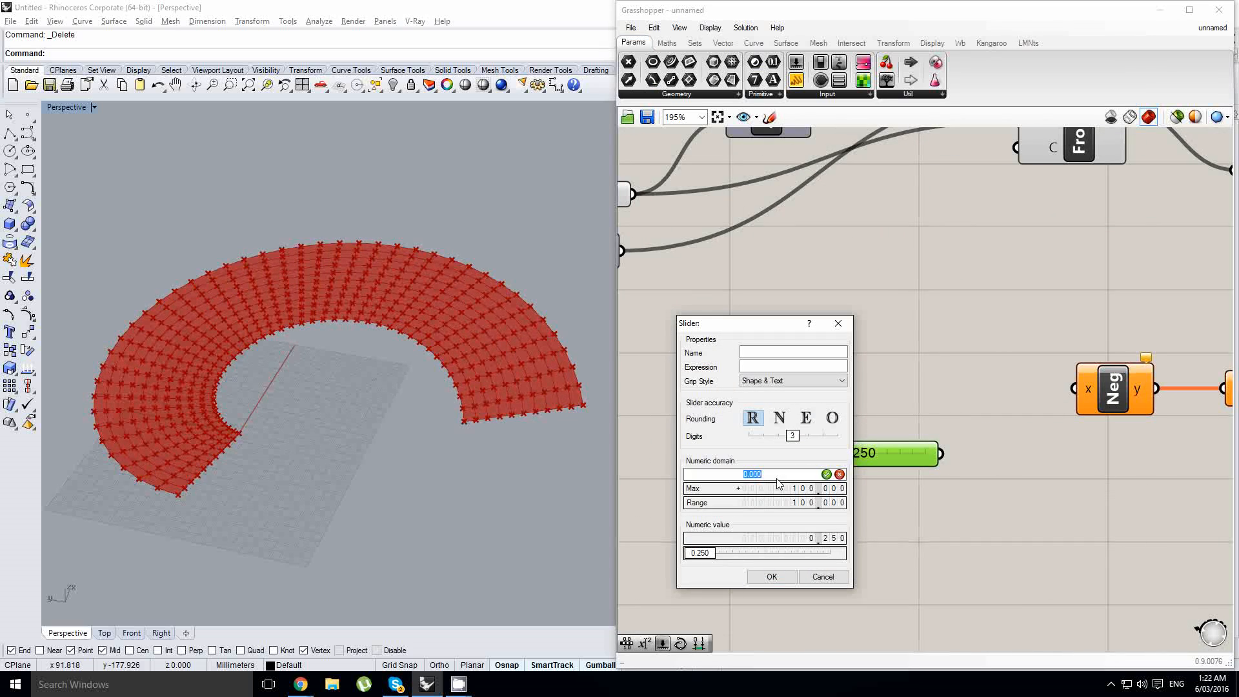
left_click(772, 576)
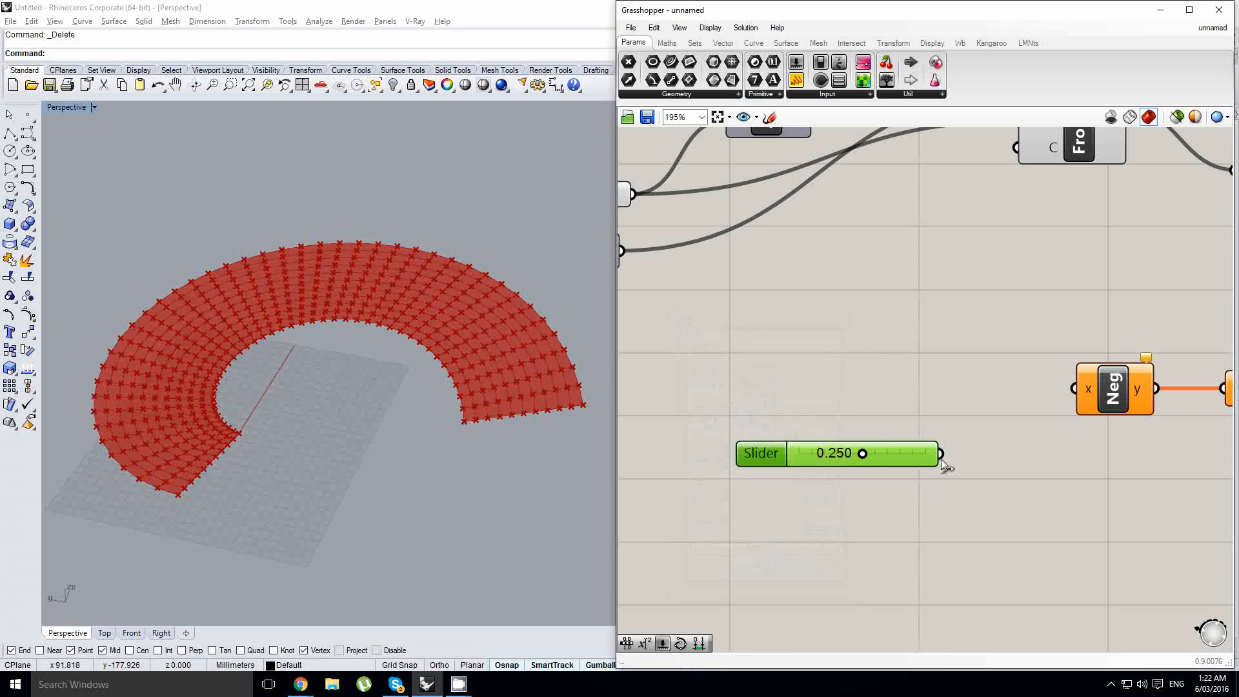
- Connect the number slider to the Negative component's input
left_click_drag(941, 455, 1089, 392)
left_click_drag(916, 462, 972, 389)
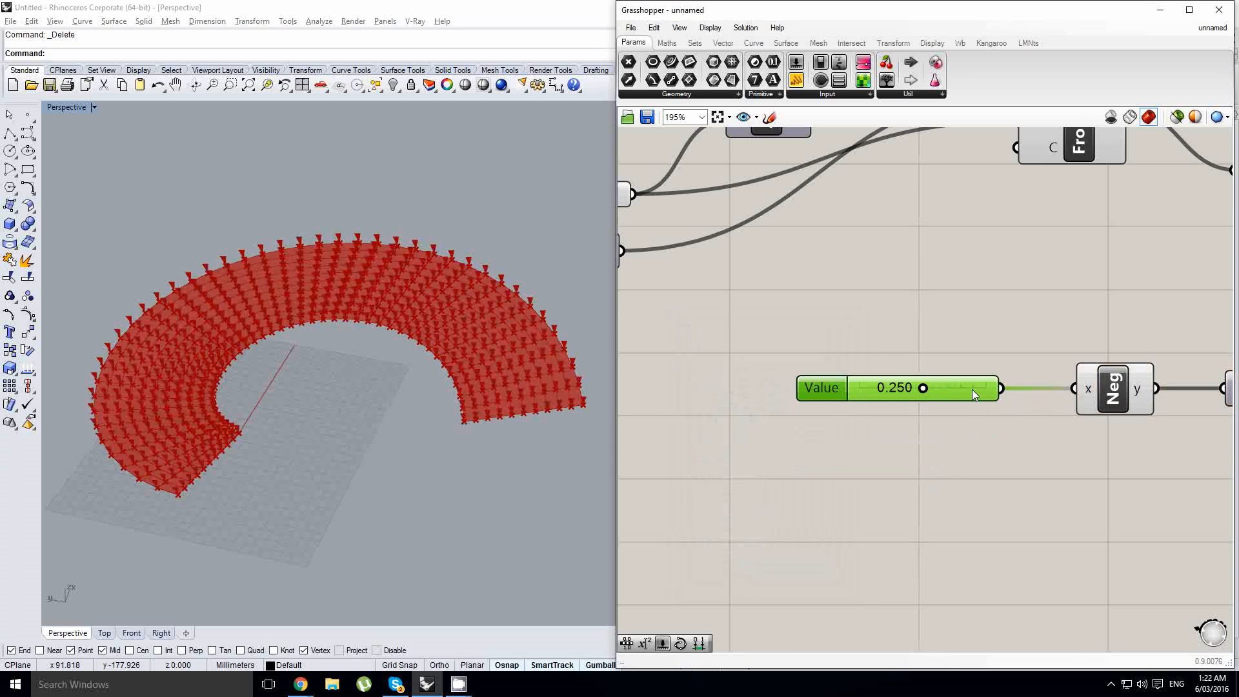
scroll(907, 390, "up", 1)
scroll(793, 434, "down", 2)
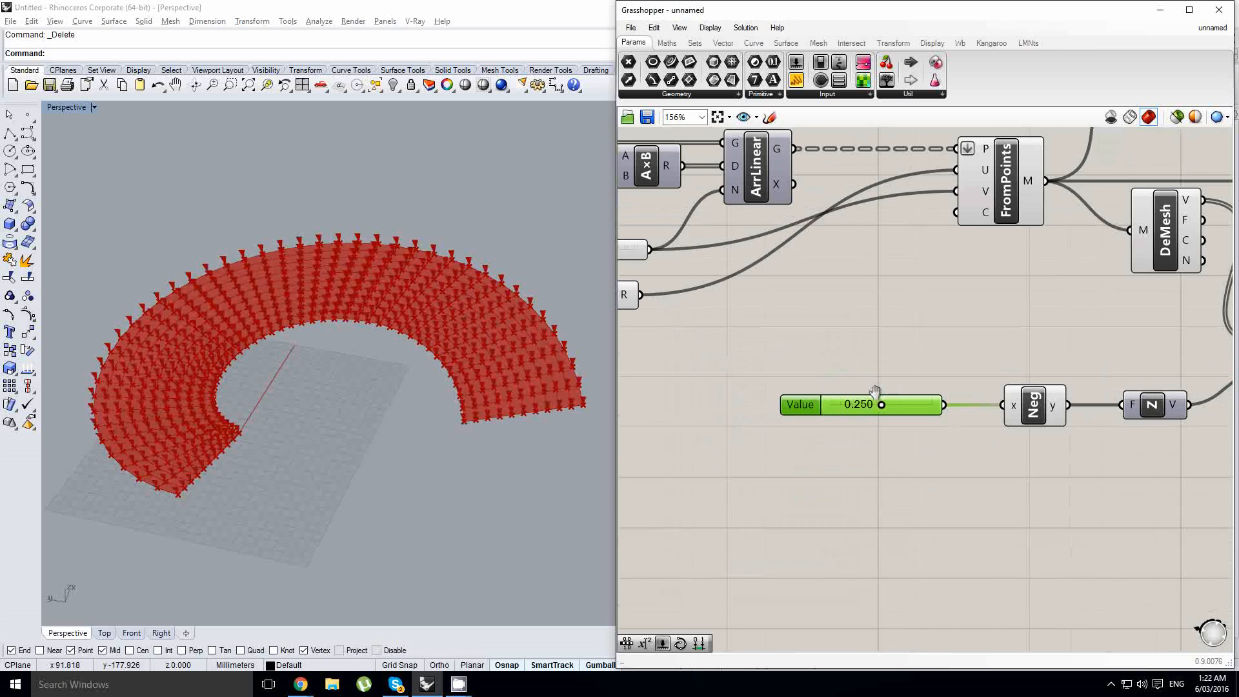
- Set the slider value to 100 to scale the downward unary force vectors
left_click(918, 366)
right_click_drag(919, 367, 872, 381)
left_click(837, 382)
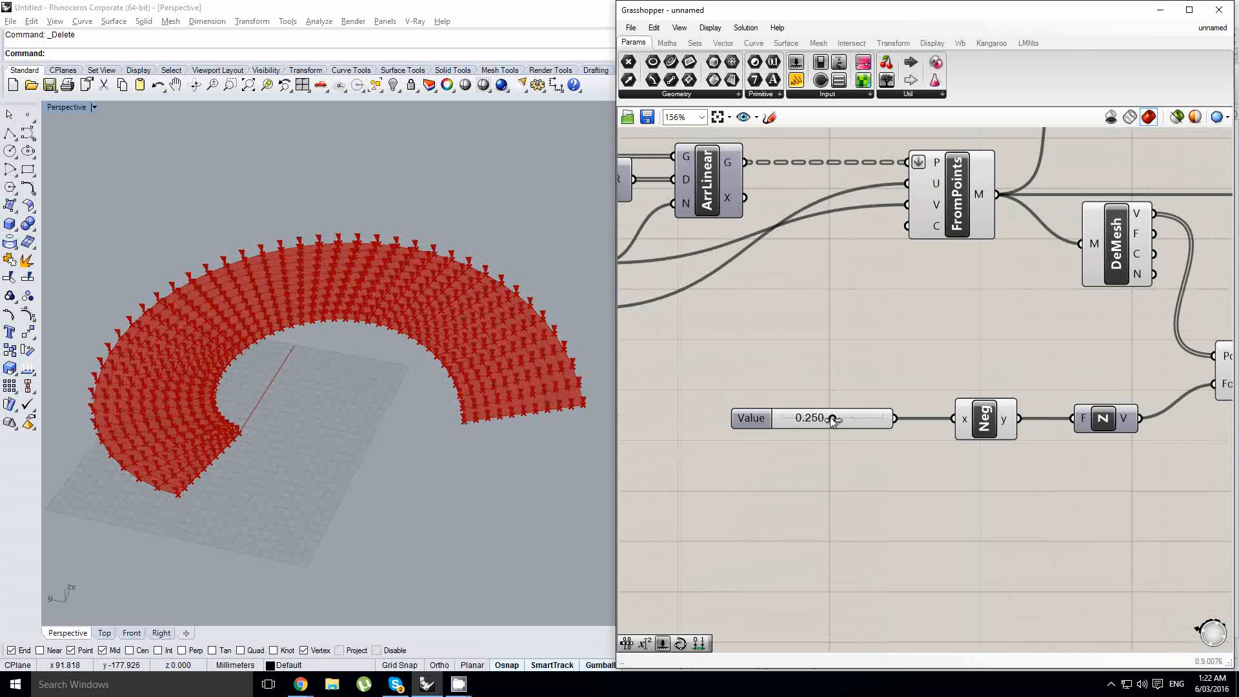
left_click_drag(833, 418, 894, 417)
scroll(427, 450, "up", 2)
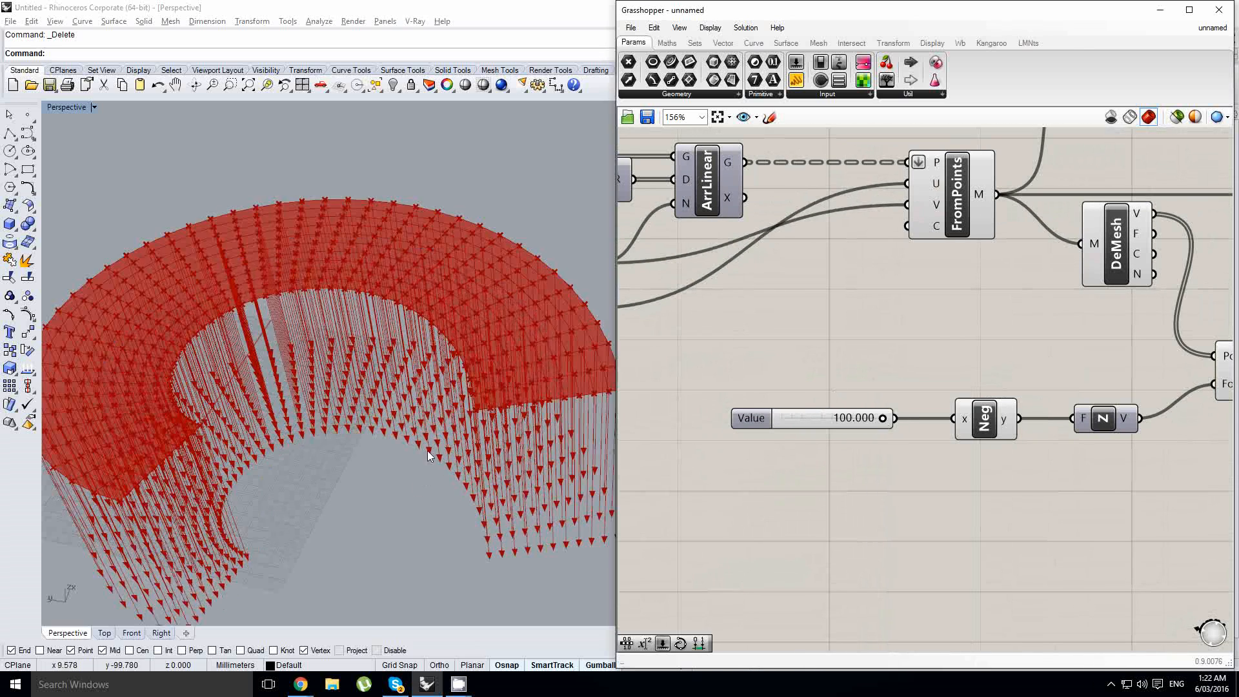
scroll(428, 450, "down", 3)
scroll(435, 408, "up", 1)
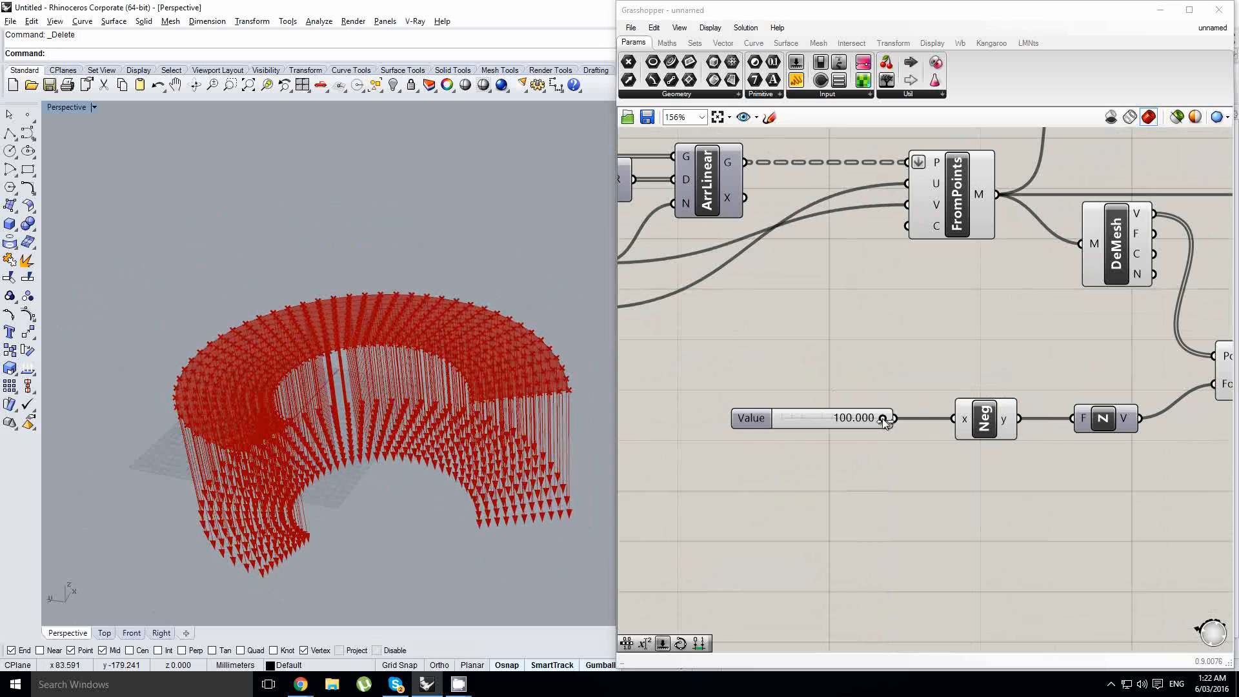
- Try the force slider at -100 to flip the vectors, and return it to 100
left_click_drag(883, 419, 659, 403)
left_click_drag(899, 419, 1075, 419)
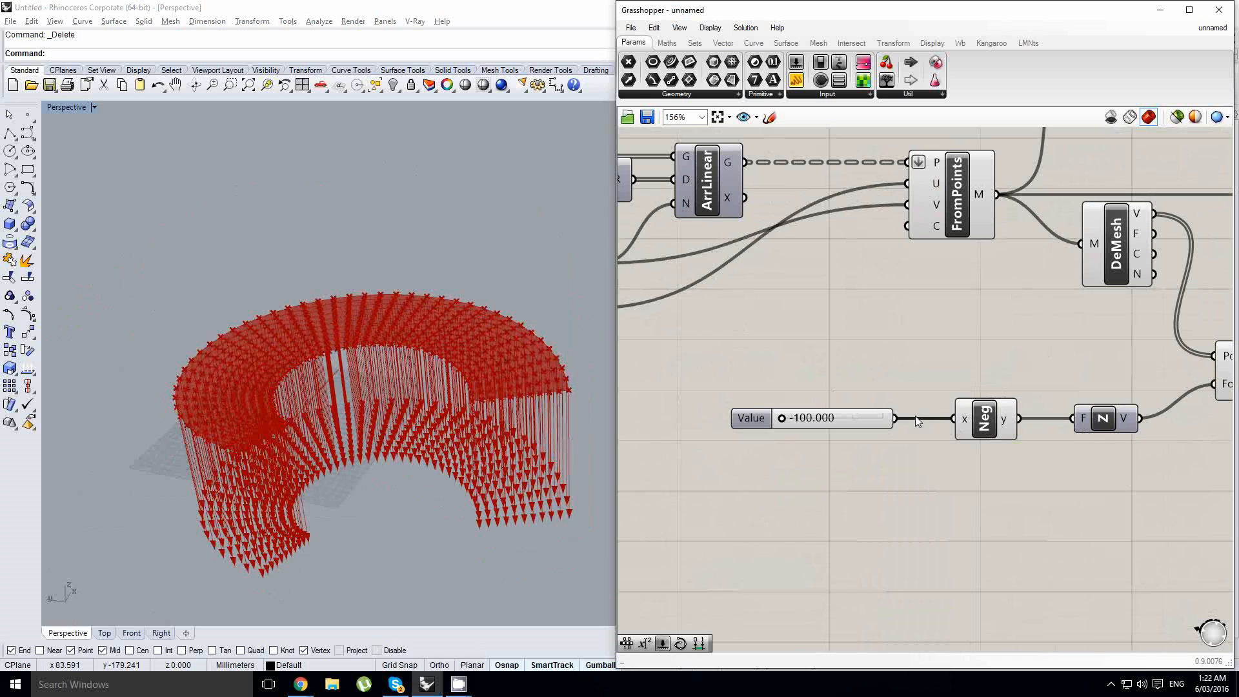
left_click_drag(1017, 419, 1074, 420)
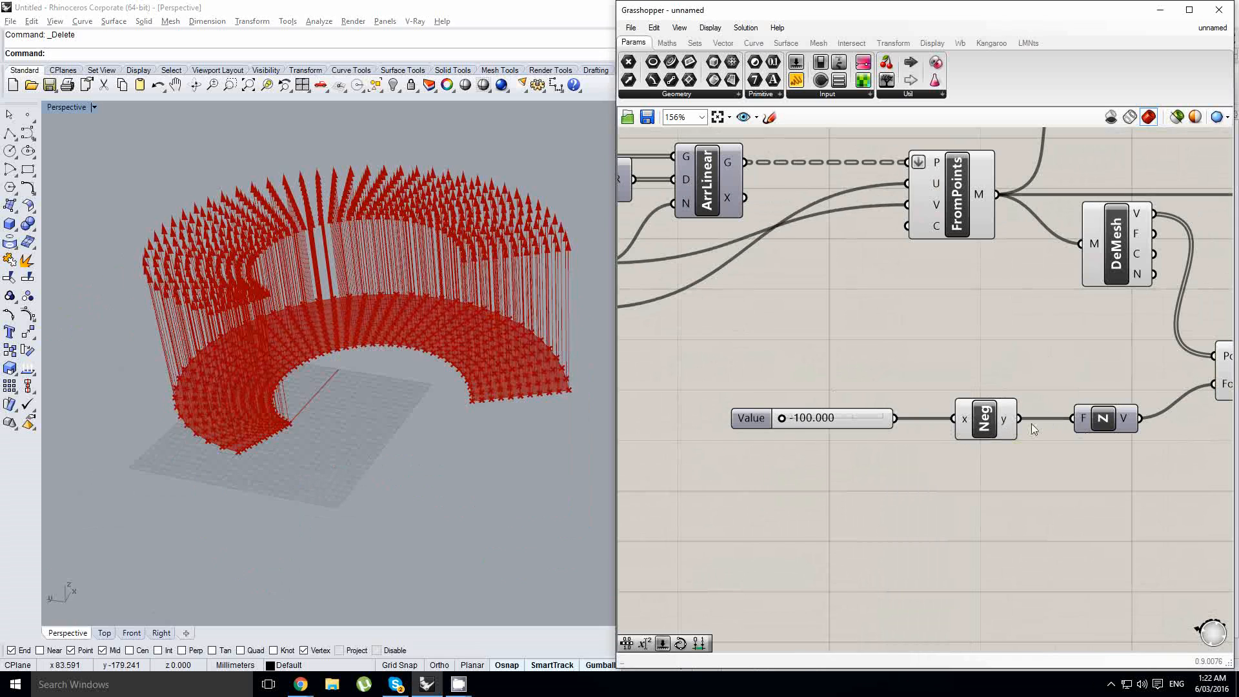
scroll(789, 421, "up", 1)
left_click_drag(789, 421, 934, 424)
- Connect the UForce output to Kangaroo's Force objects input alongside the existing Springs connection
scroll(787, 419, "down", 3)
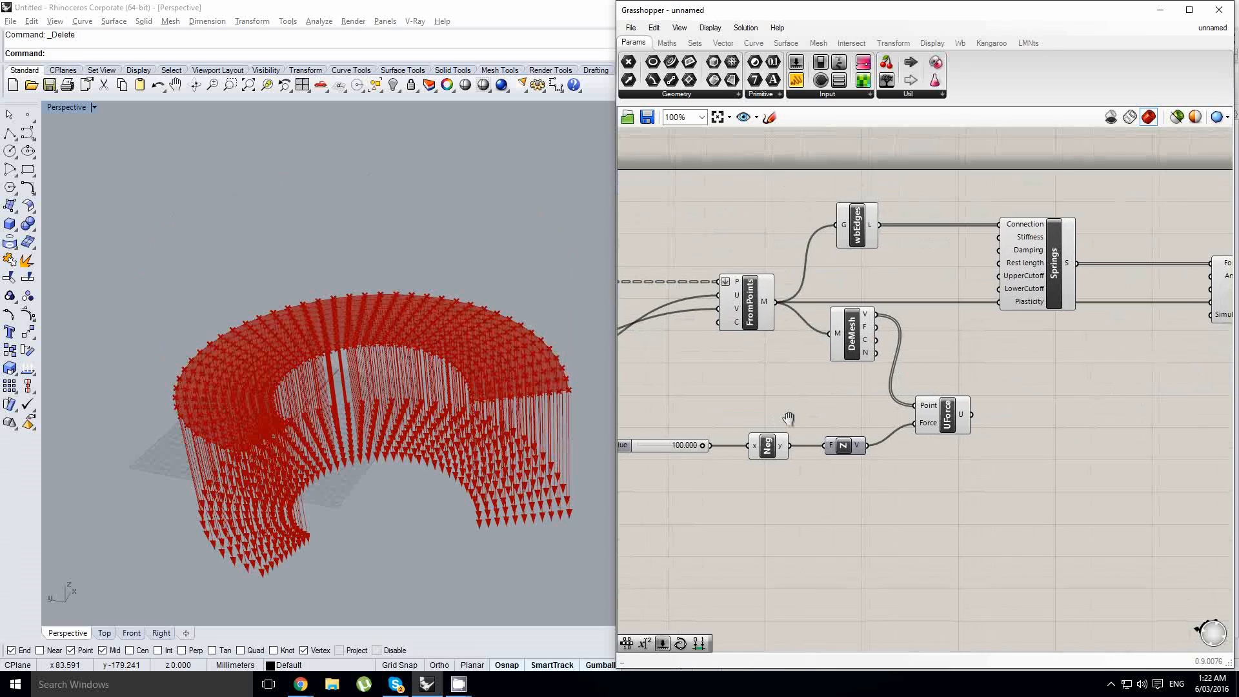
right_click_drag(788, 420, 828, 434)
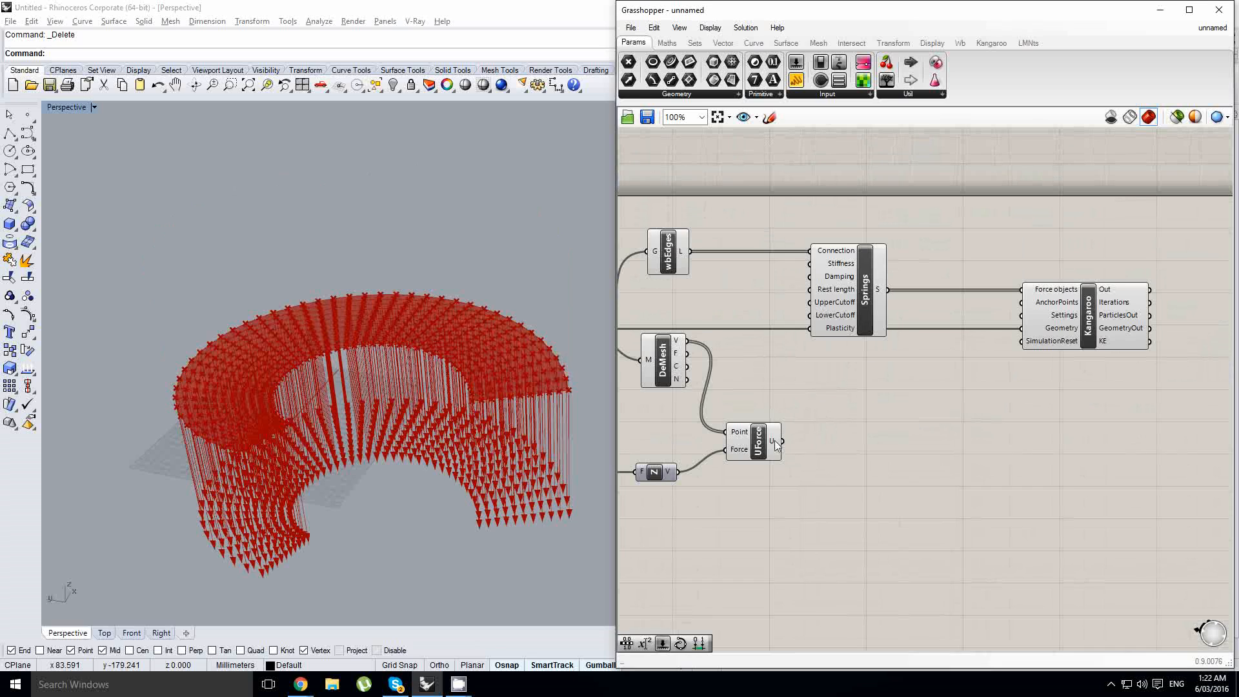
mouse_move(783, 441)
left_mouse_down()
mouse_move(1038, 279)
mouse_move(1022, 286)
left_mouse_up()
scroll(1023, 288, "up", 1)
right_click_drag(947, 325, 1001, 326)
scroll(1002, 325, "down", 1)
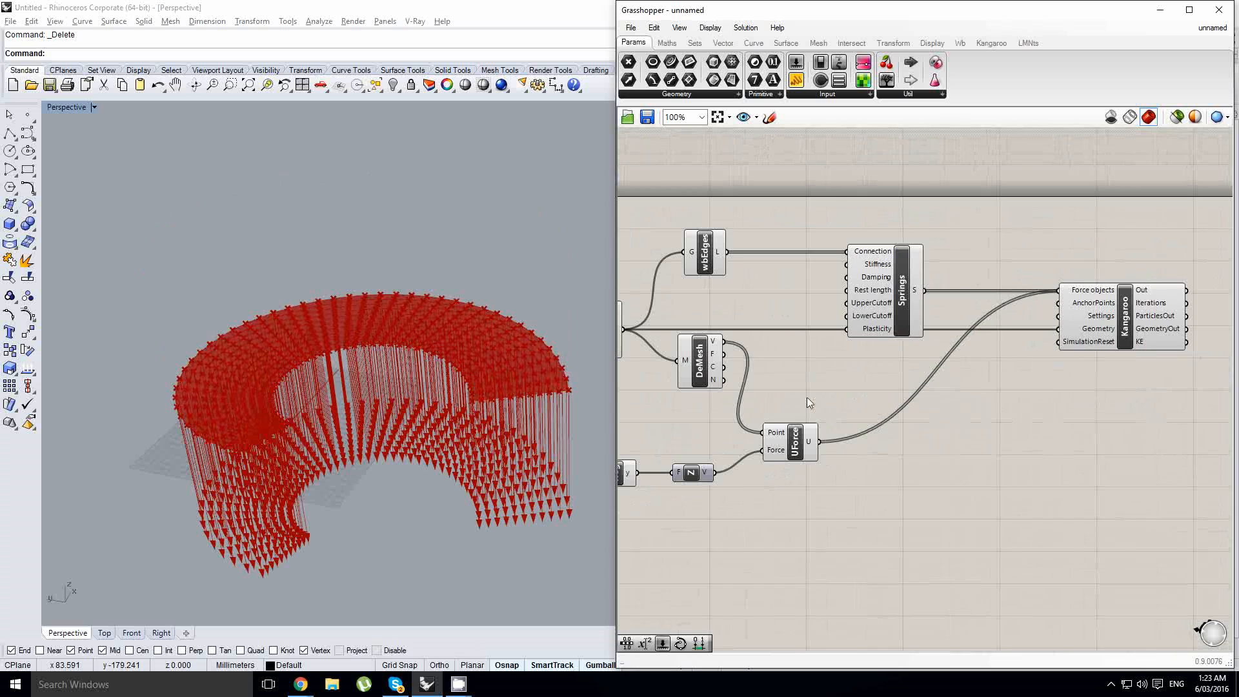
- Add a Button component to the canvas between the Springs and Kangaroo components
right_click_drag(759, 405, 814, 398)
right_click(814, 399)
left_click(890, 354)
right_click_drag(1023, 355, 912, 365)
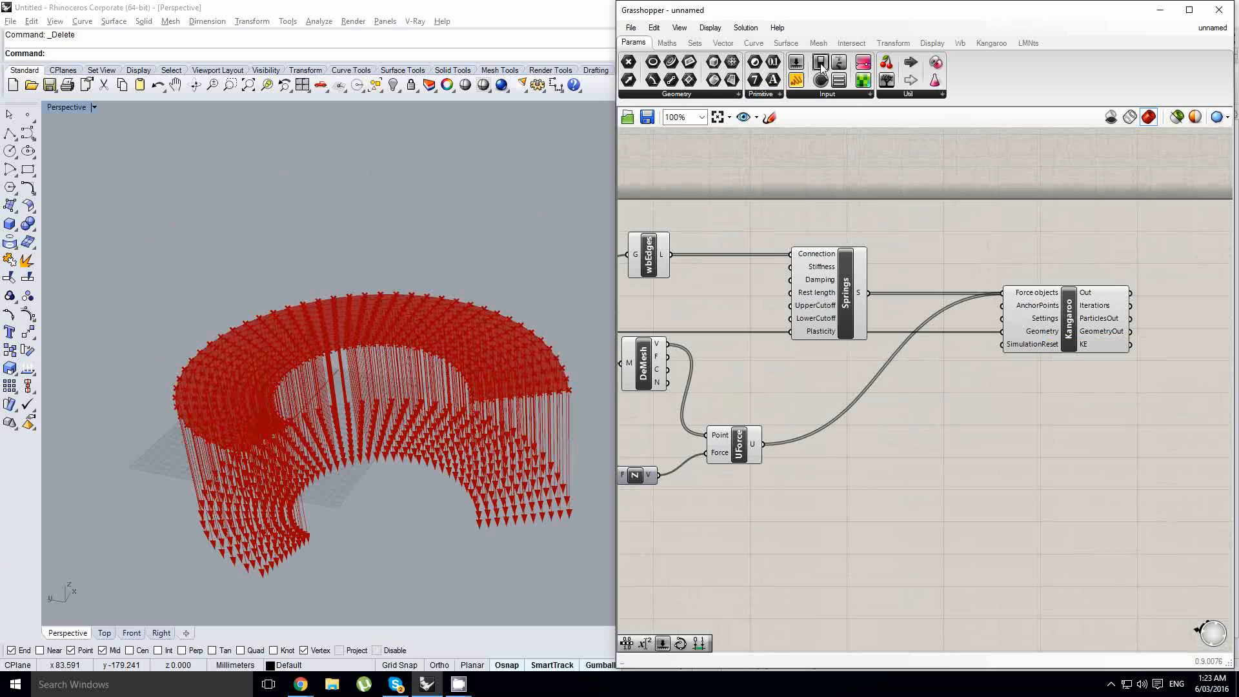
left_click(846, 95)
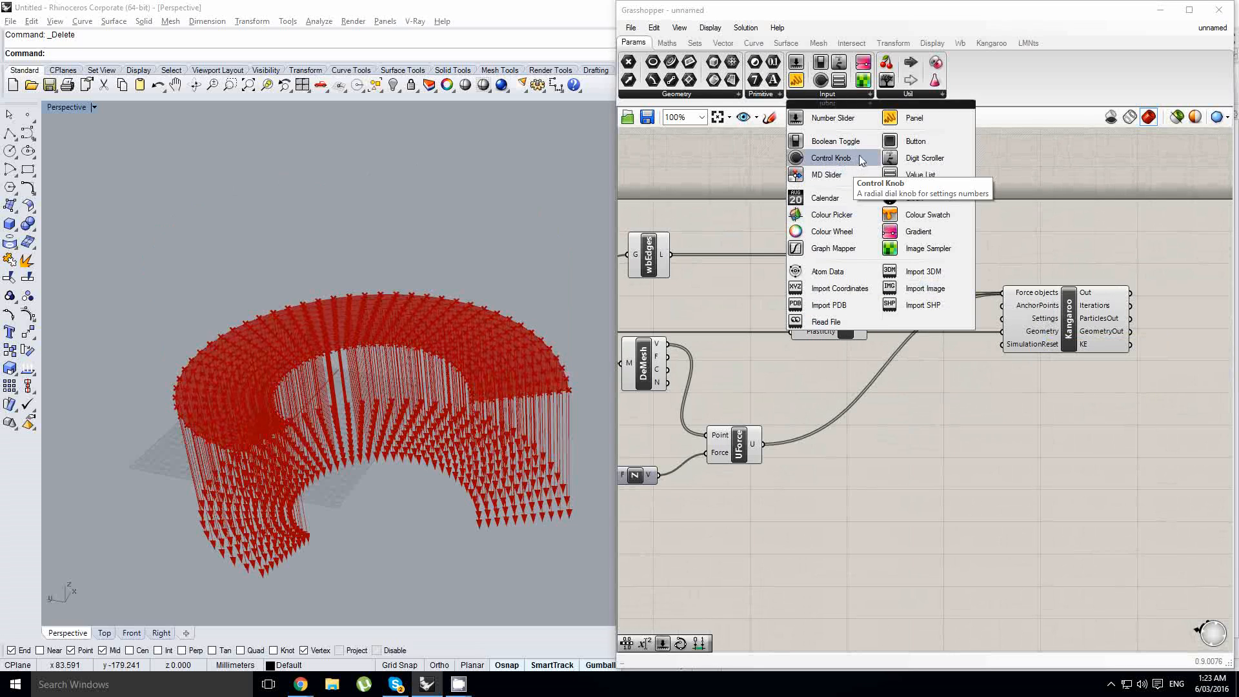
left_click(915, 141)
left_click(859, 366)
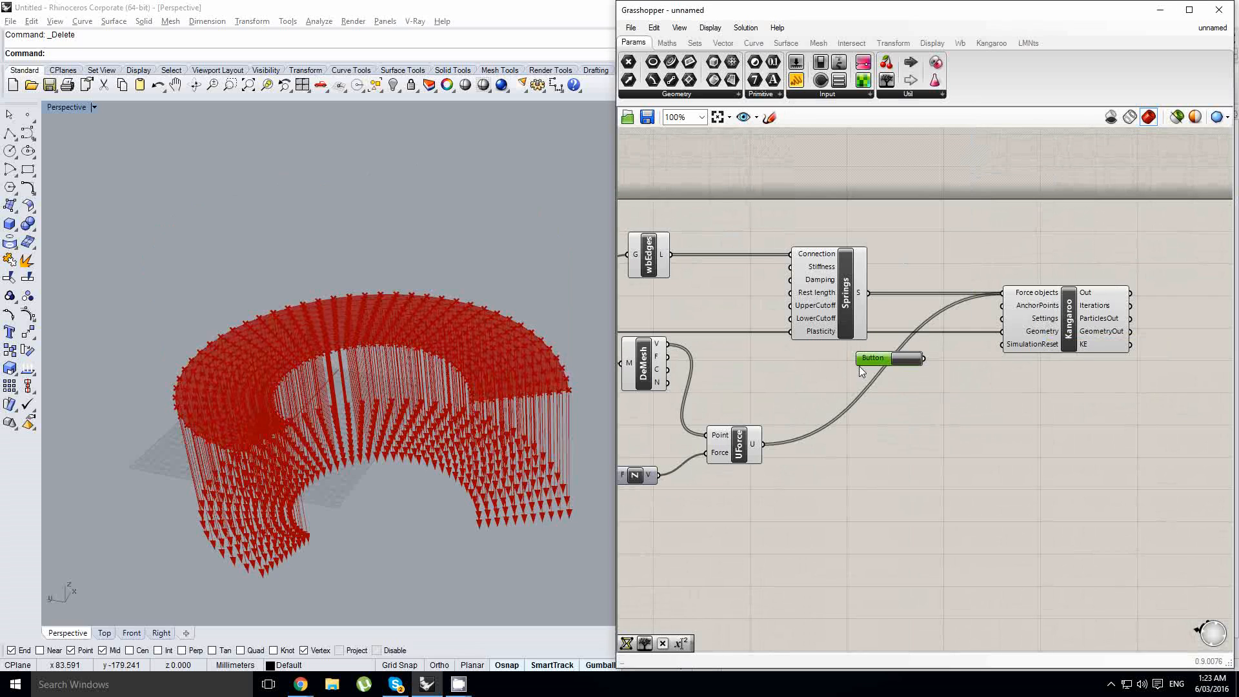
- Connect the Button to Kangaroo's SimulationReset input and position it below the Springs component
scroll(859, 367, "up", 1)
left_click(825, 65)
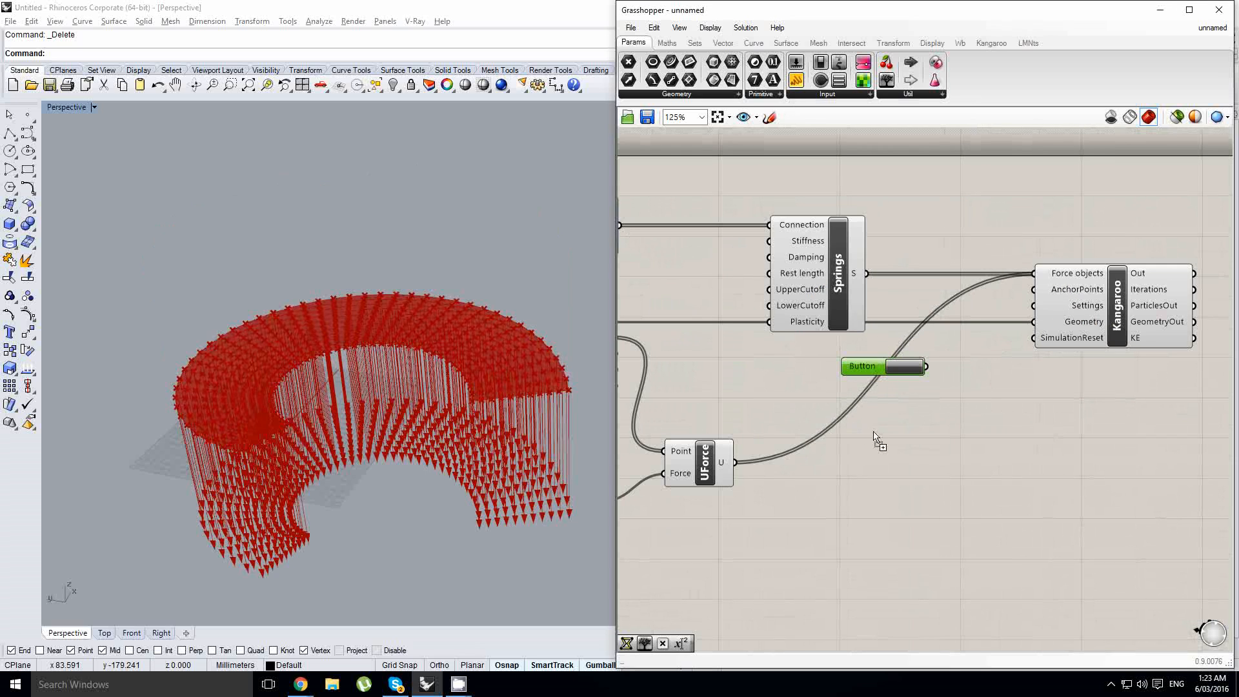
left_click(876, 394)
left_click_drag(877, 394, 1034, 340)
key("Delete")
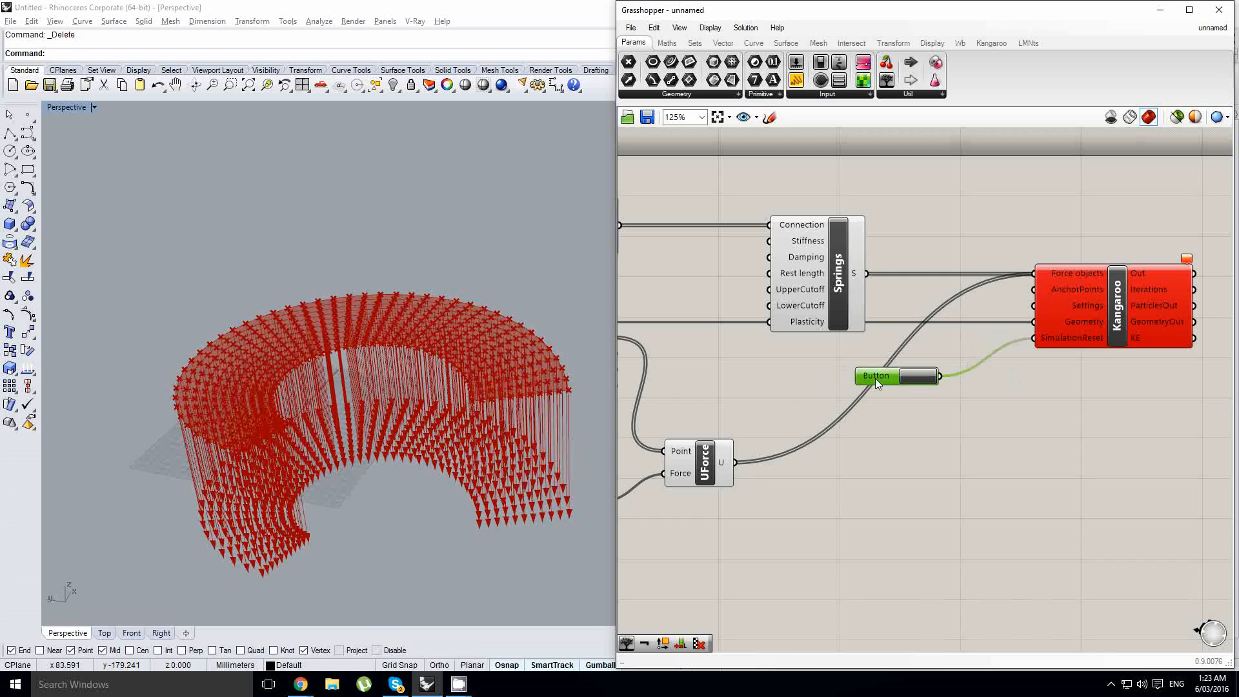
left_click_drag(876, 378, 876, 380)
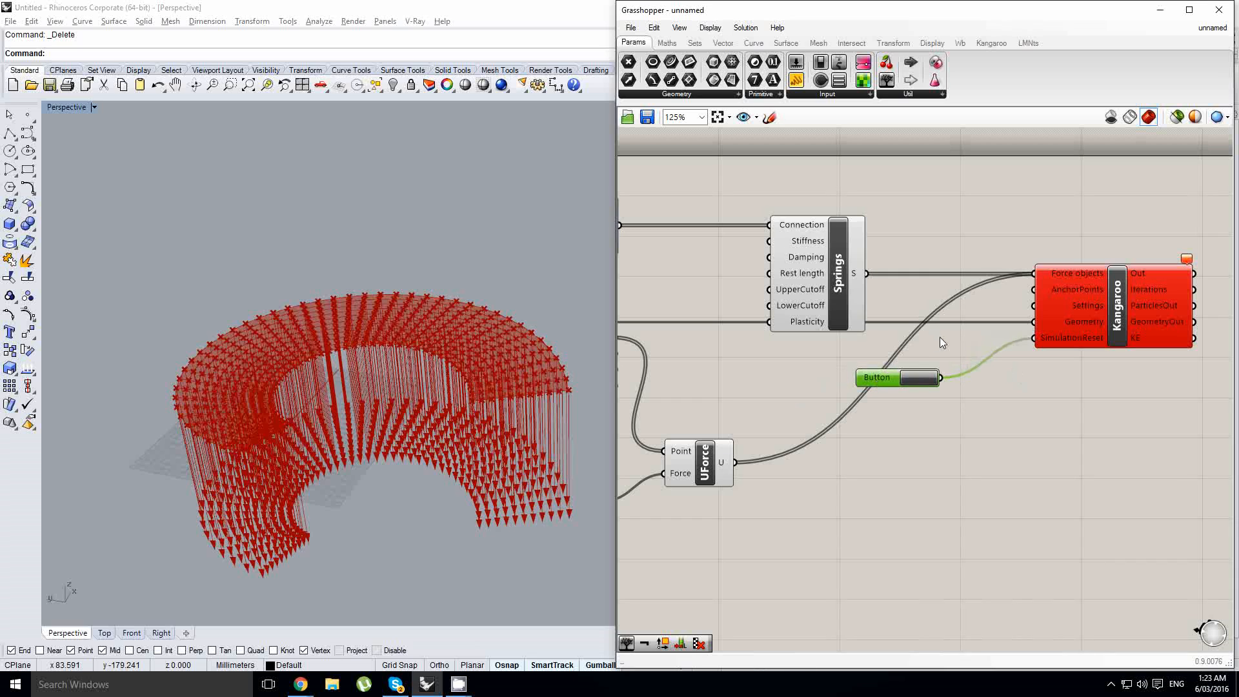
left_click_drag(897, 375, 906, 373)
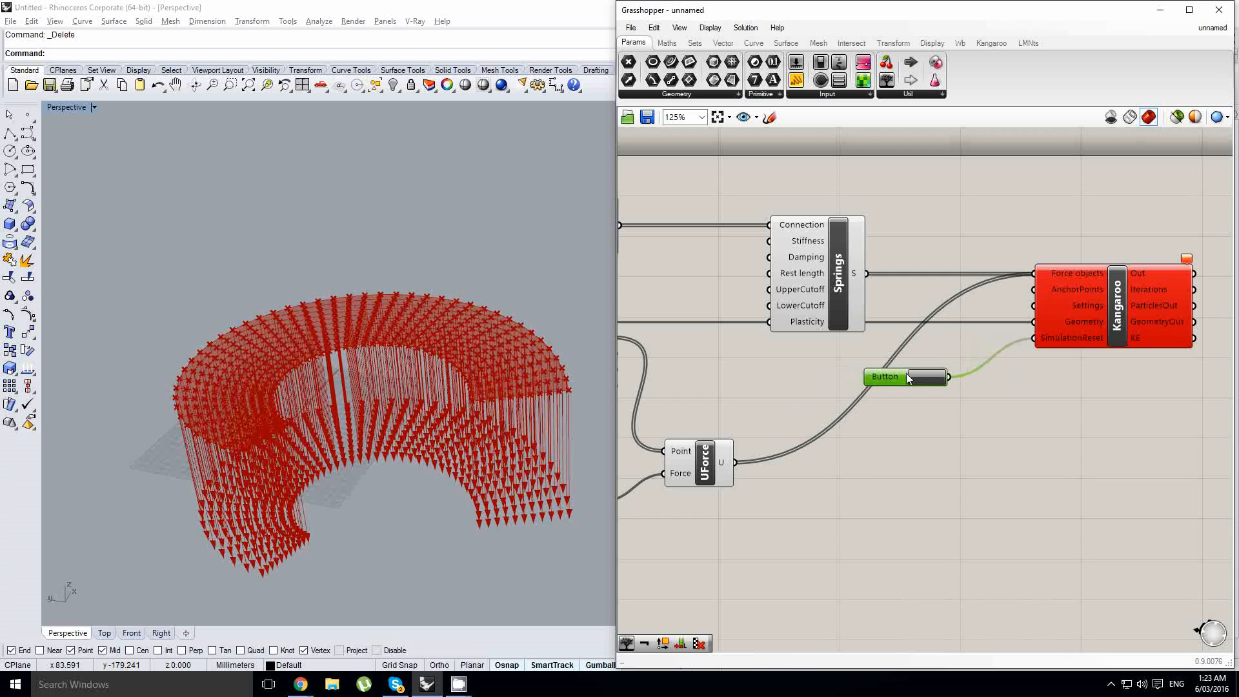
- Flatten the Force objects input of the Kangaroo component
scroll(1055, 273, "up", 3)
right_click(1045, 276)
left_click(1039, 276)
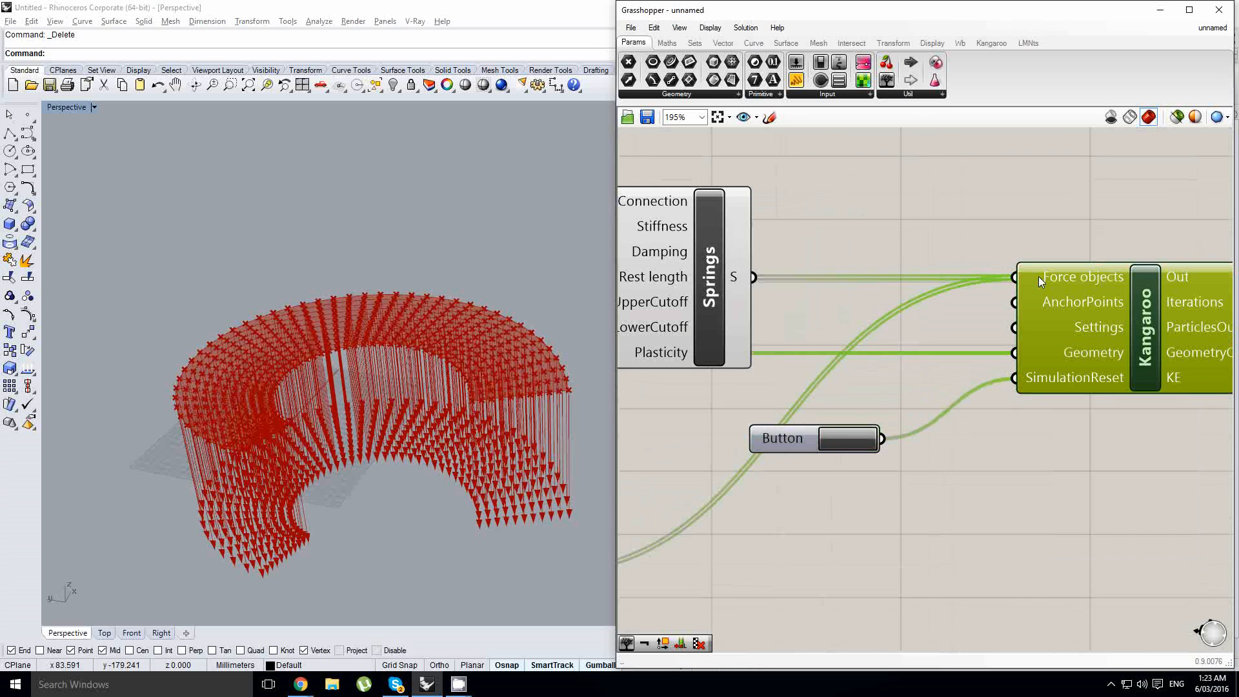
right_click(1039, 276)
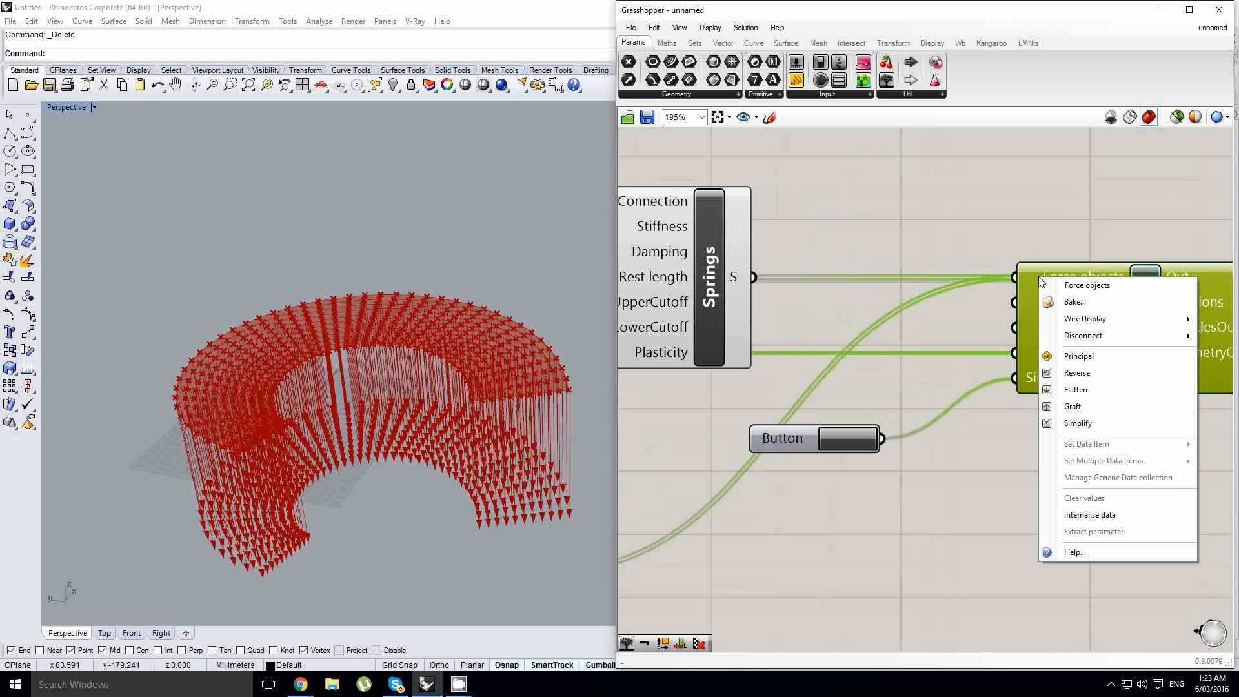
left_click(1075, 389)
left_click(901, 362)
scroll(872, 360, "down", 3)
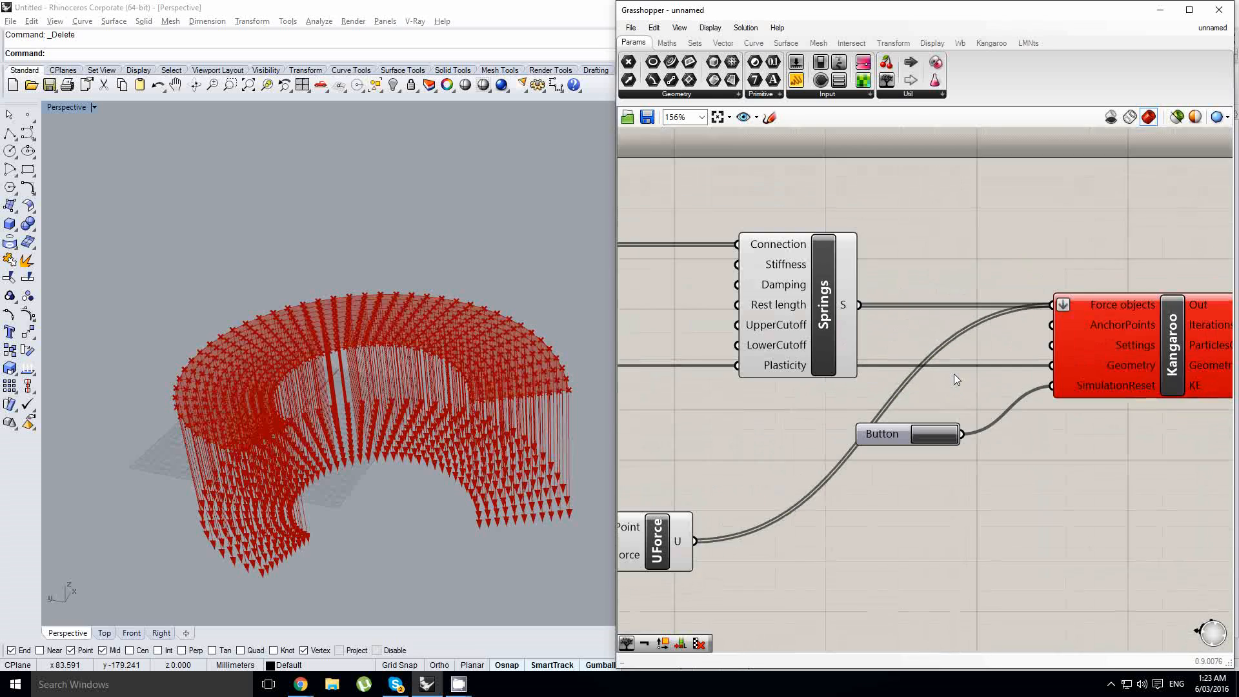
- Reposition the Button and trigger it to reset the Kangaroo simulation
scroll(1058, 358, "down", 2)
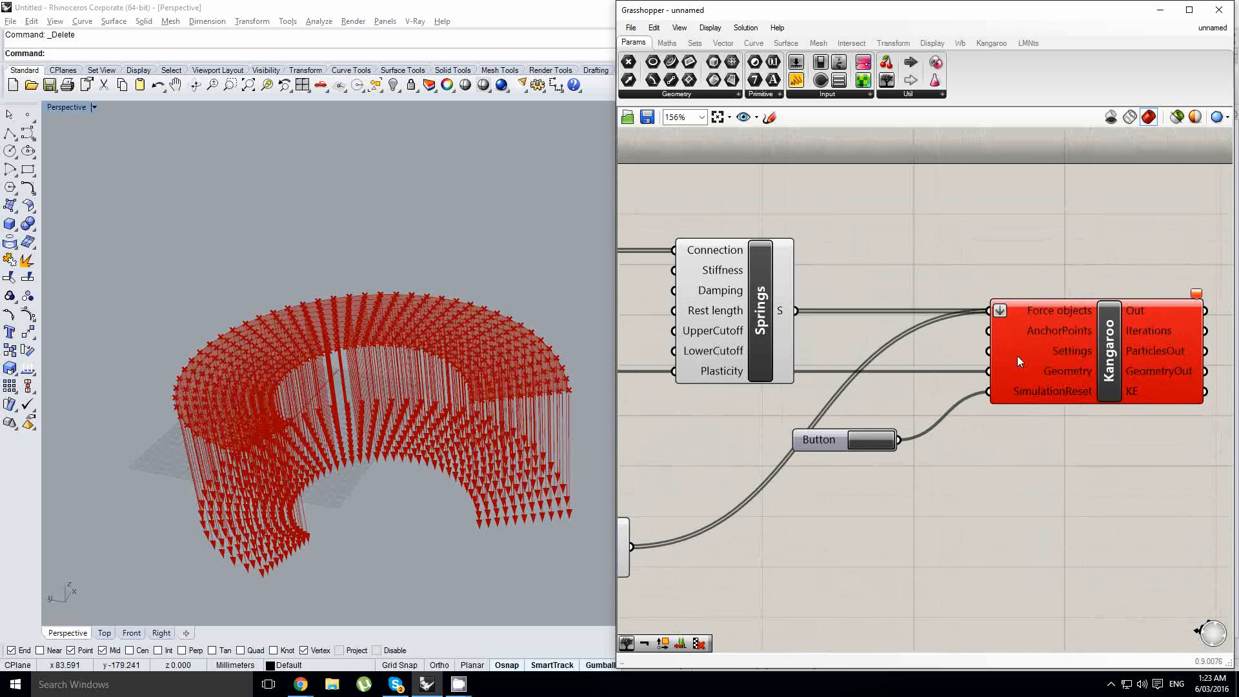
left_click(1066, 362)
left_click_drag(1066, 363, 1113, 363)
scroll(1113, 363, "up", 1)
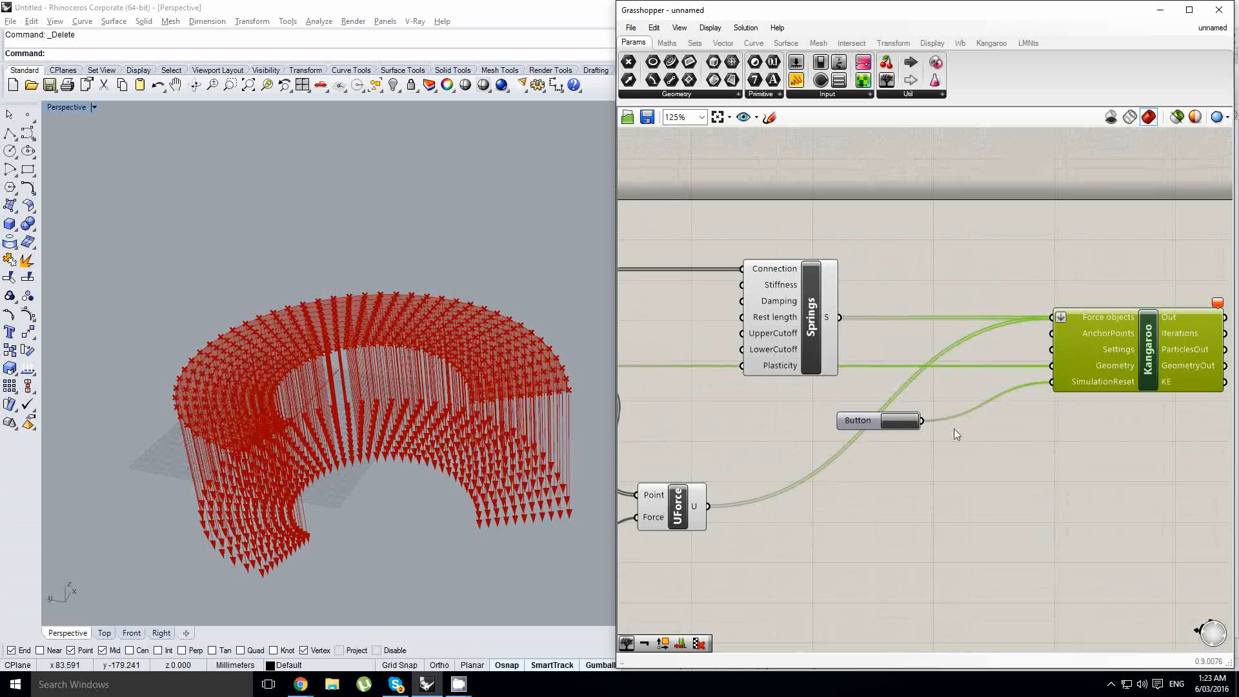
left_click_drag(897, 418, 918, 414)
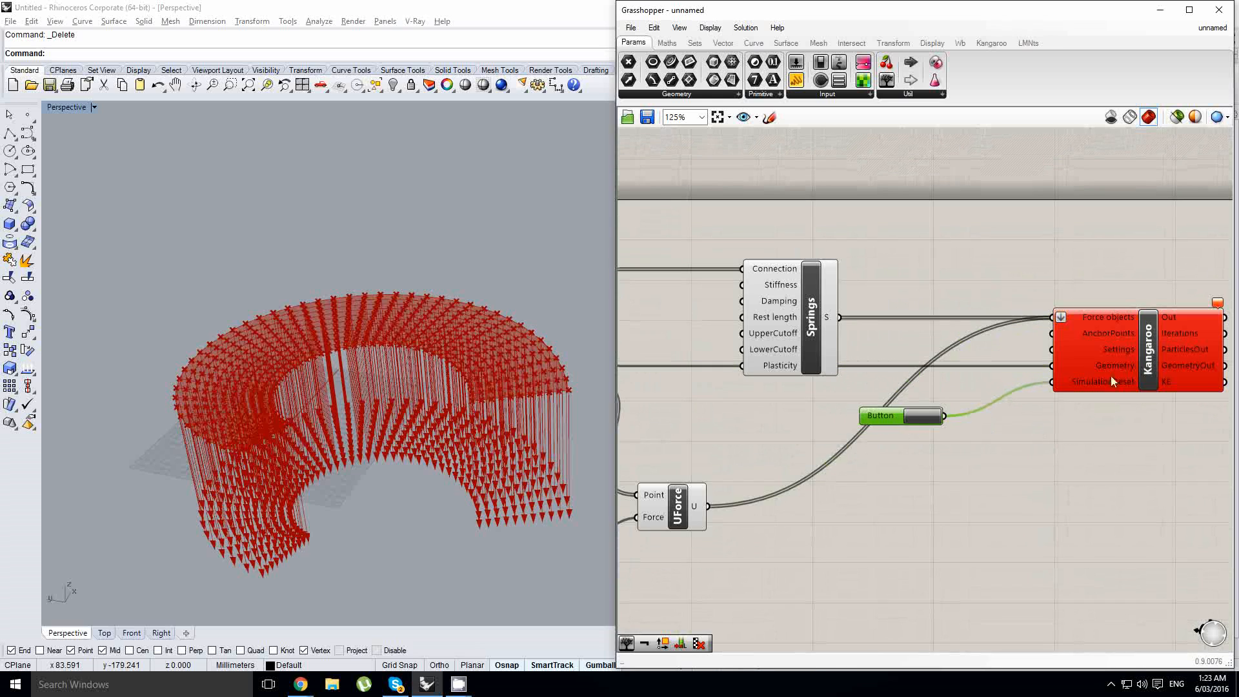
left_click(926, 417)
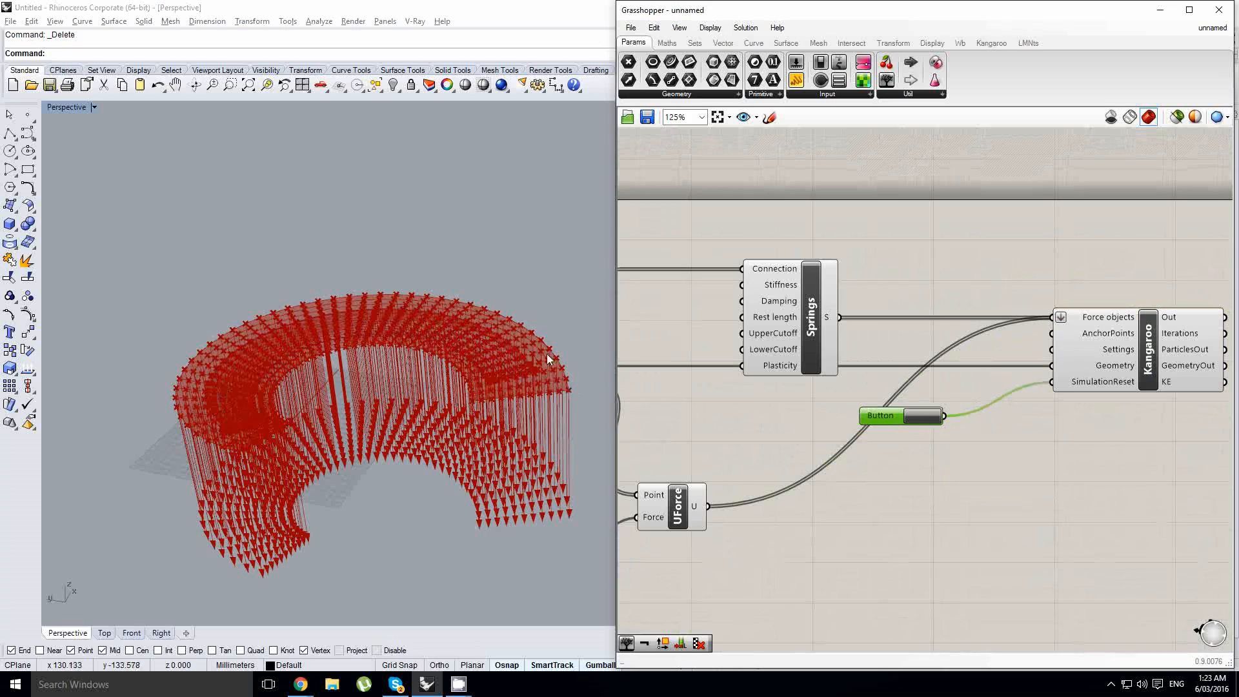
right_click_drag(547, 358, 446, 400)
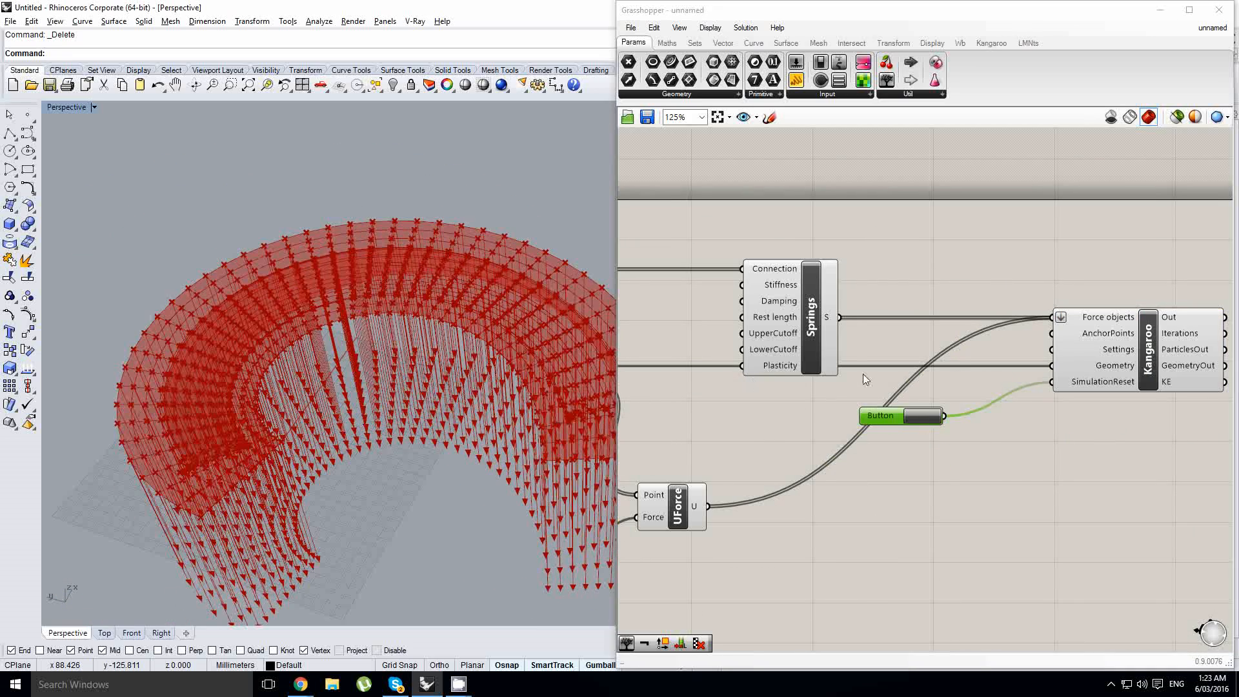
- Add a Timer below the Kangaroo component and attach it to Kangaroo
right_click_drag(861, 380, 685, 363)
left_click(954, 399)
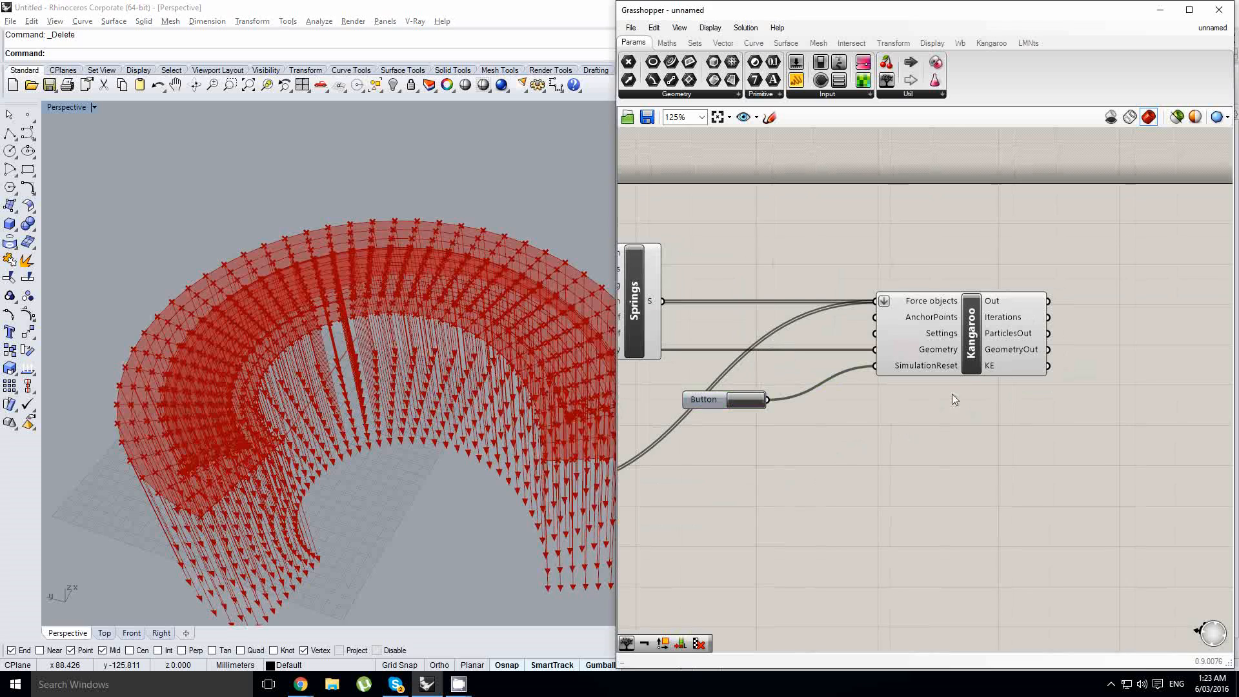
double_click(815, 479)
type("timer")
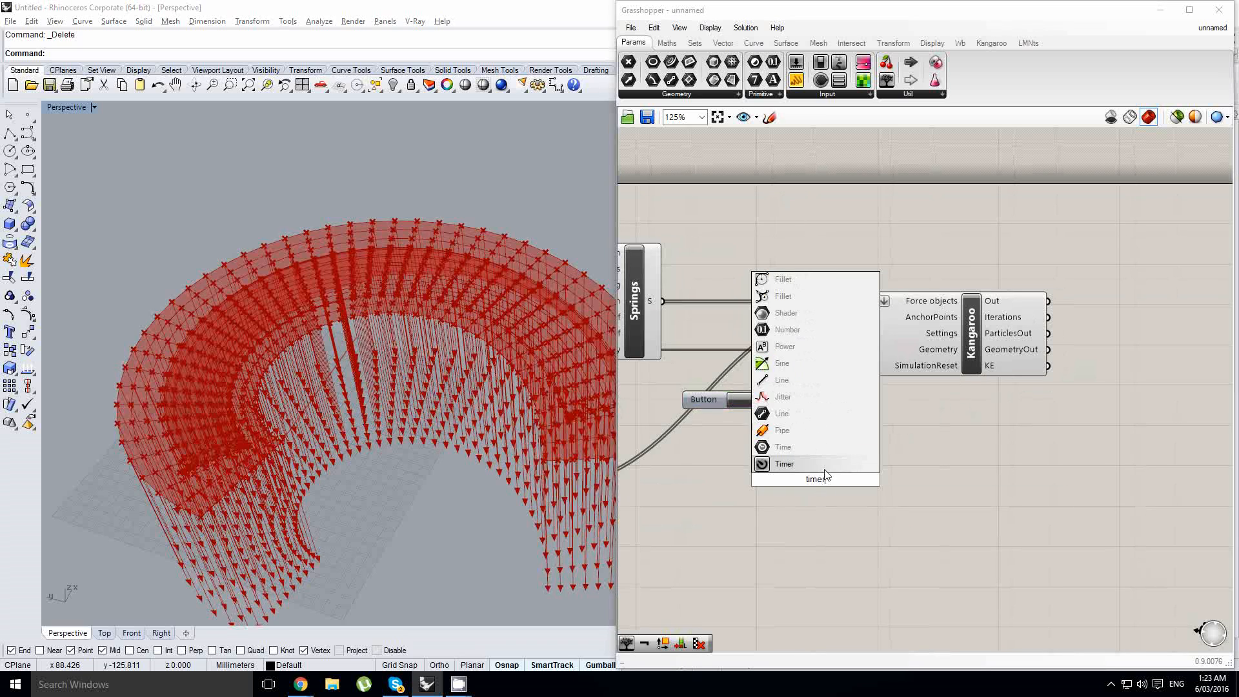
key("Return")
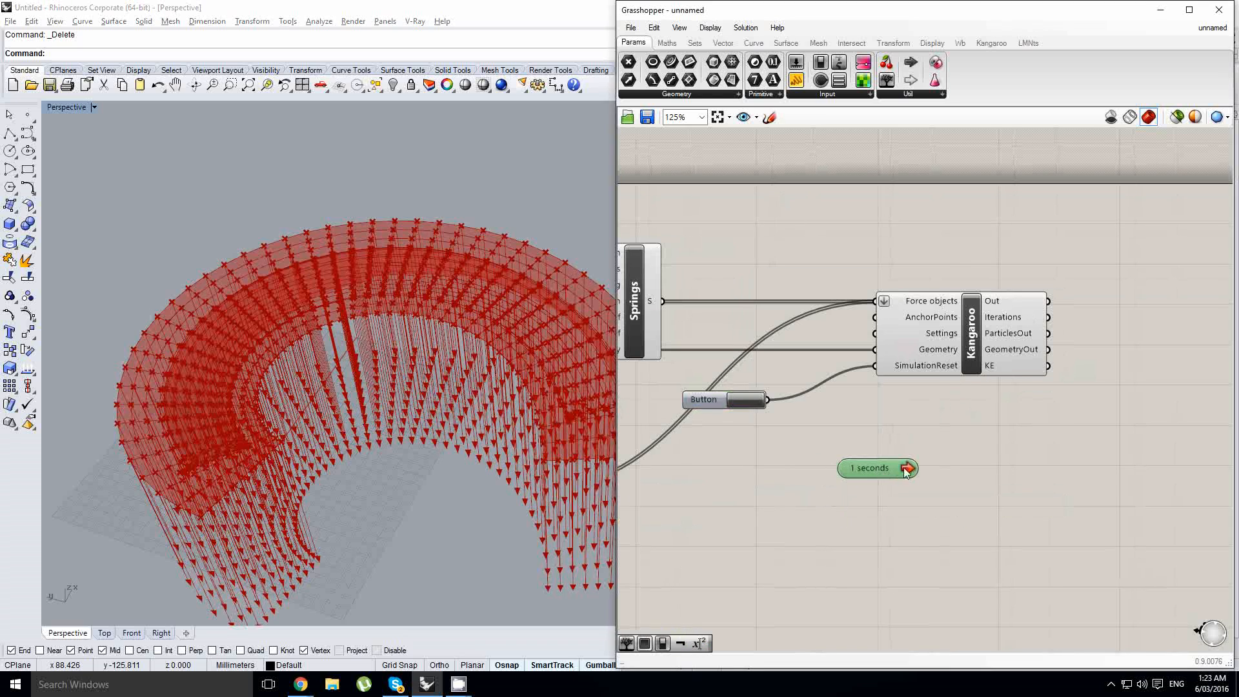
left_click_drag(950, 385, 941, 358)
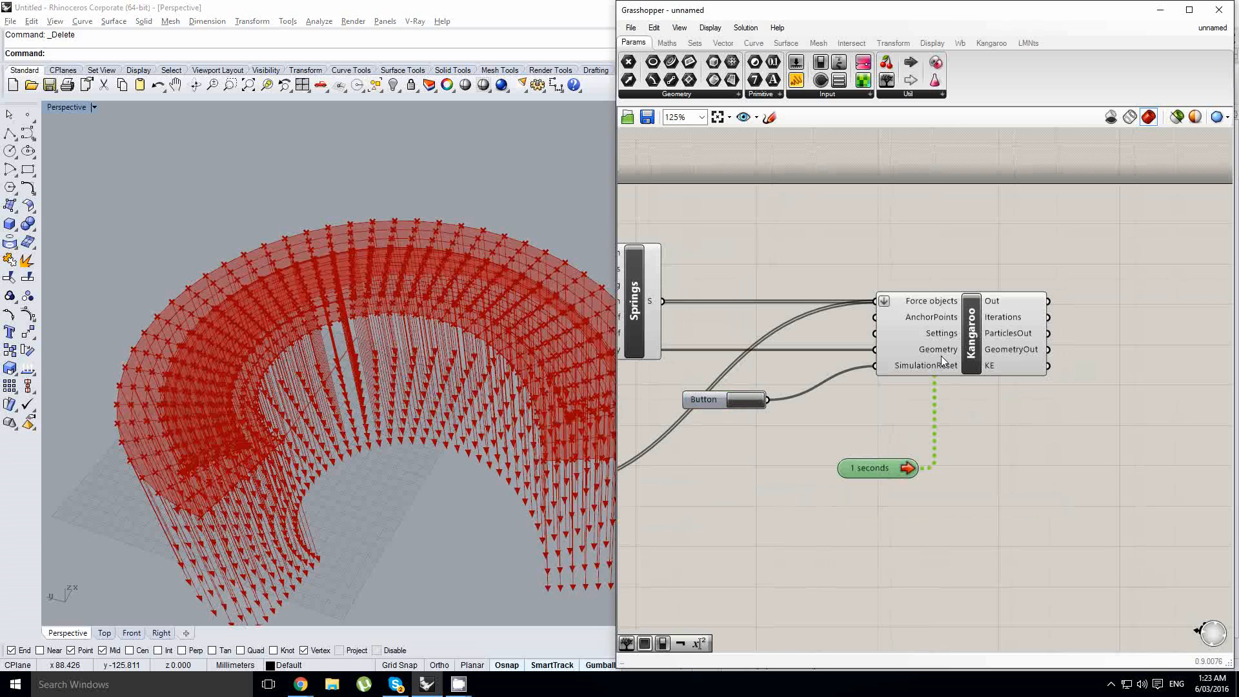
- Set the Timer interval to 20 ms
right_click(888, 474)
mouse_move(955, 530)
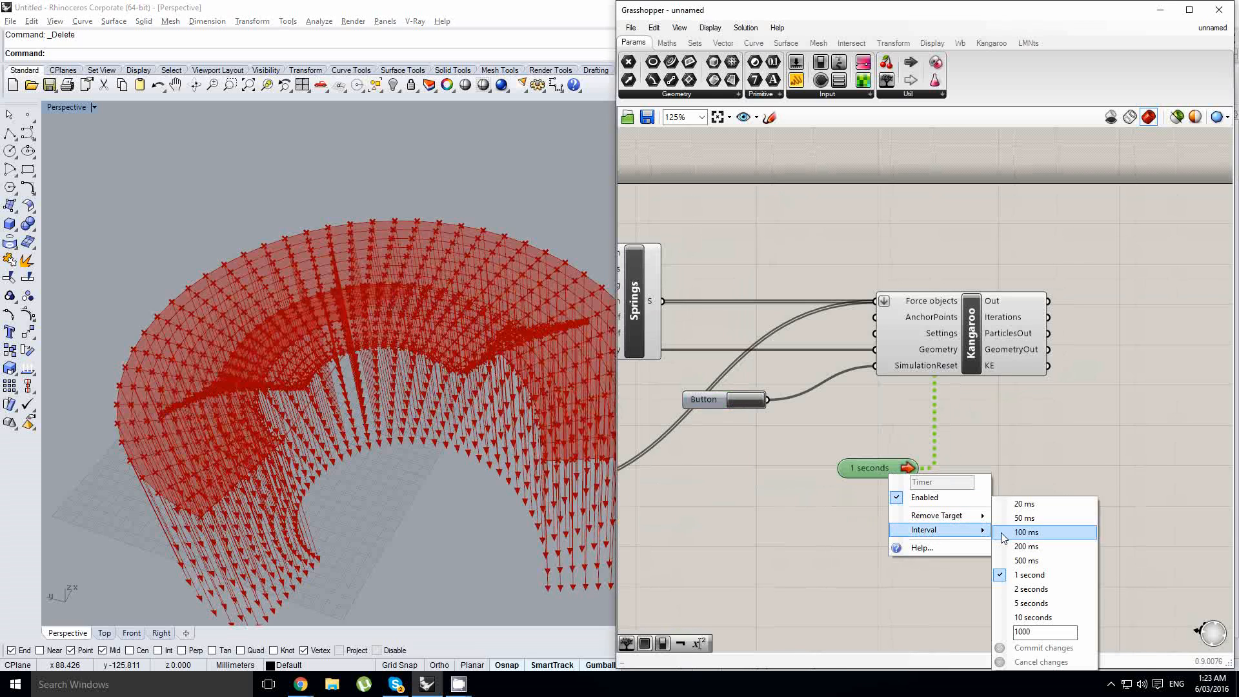
left_click(1031, 502)
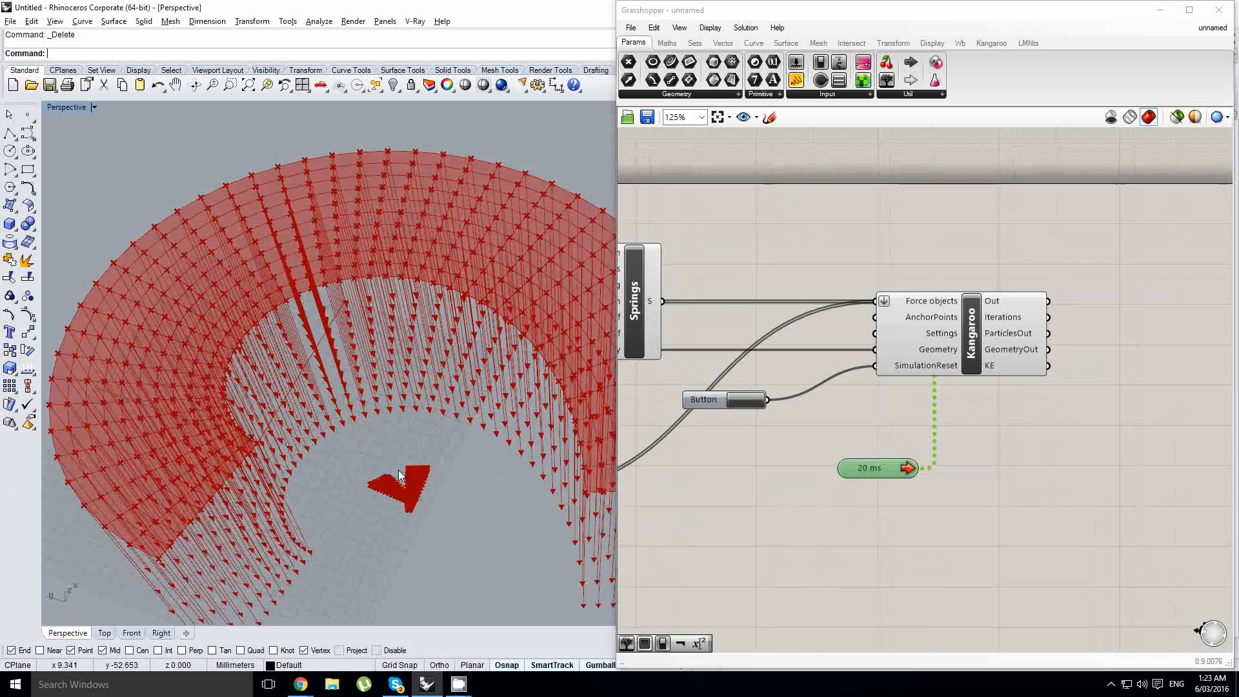
scroll(421, 412, "down", 5)
- Set the force slider feeding the Negative component to 0
right_click_drag(645, 451, 1011, 382)
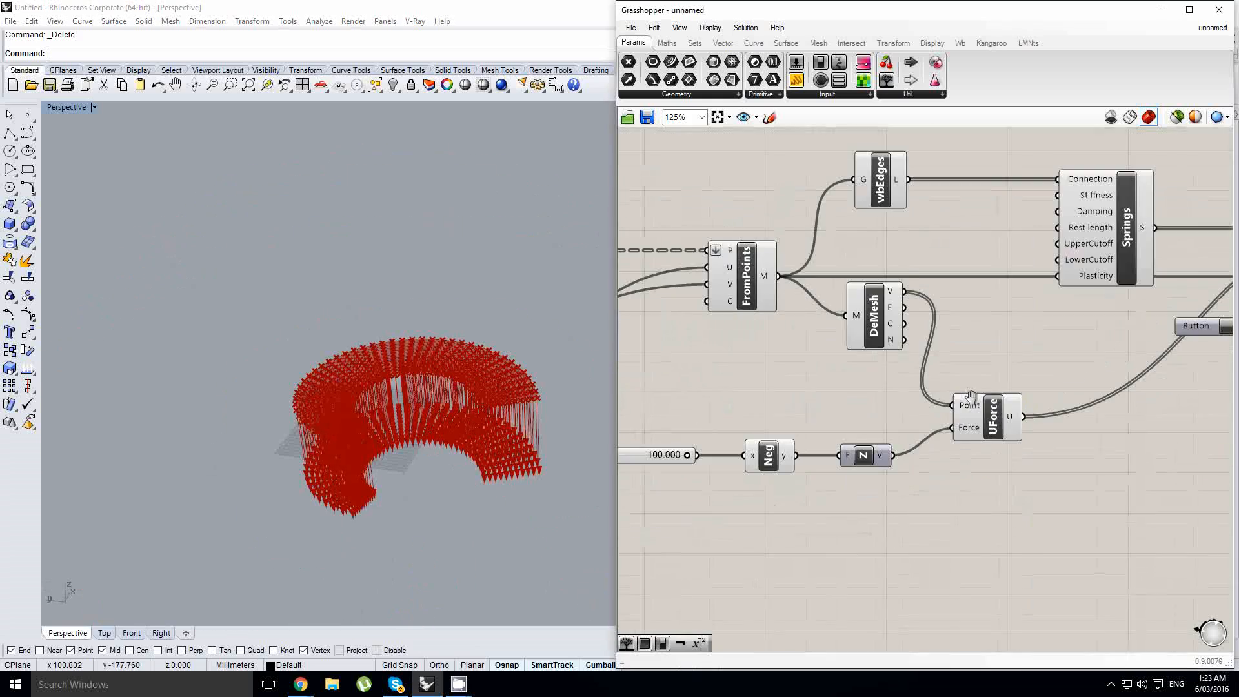
scroll(881, 424, "down", 2)
scroll(807, 438, "up", 2)
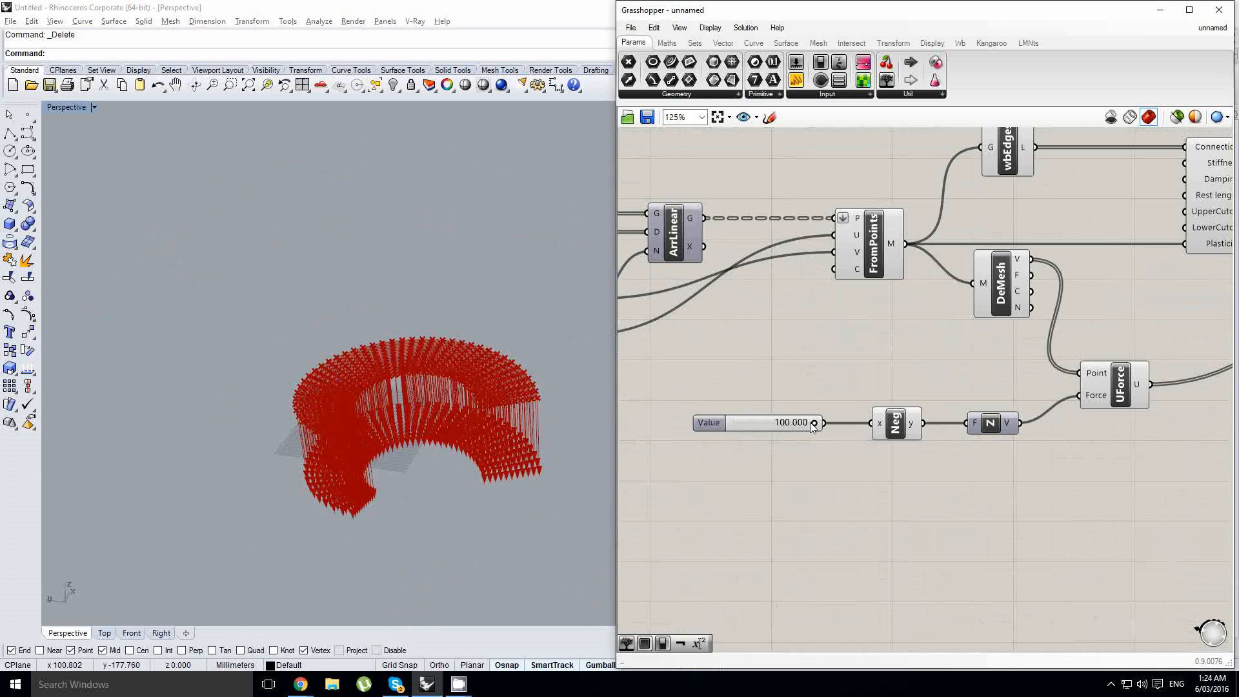
left_click(790, 424)
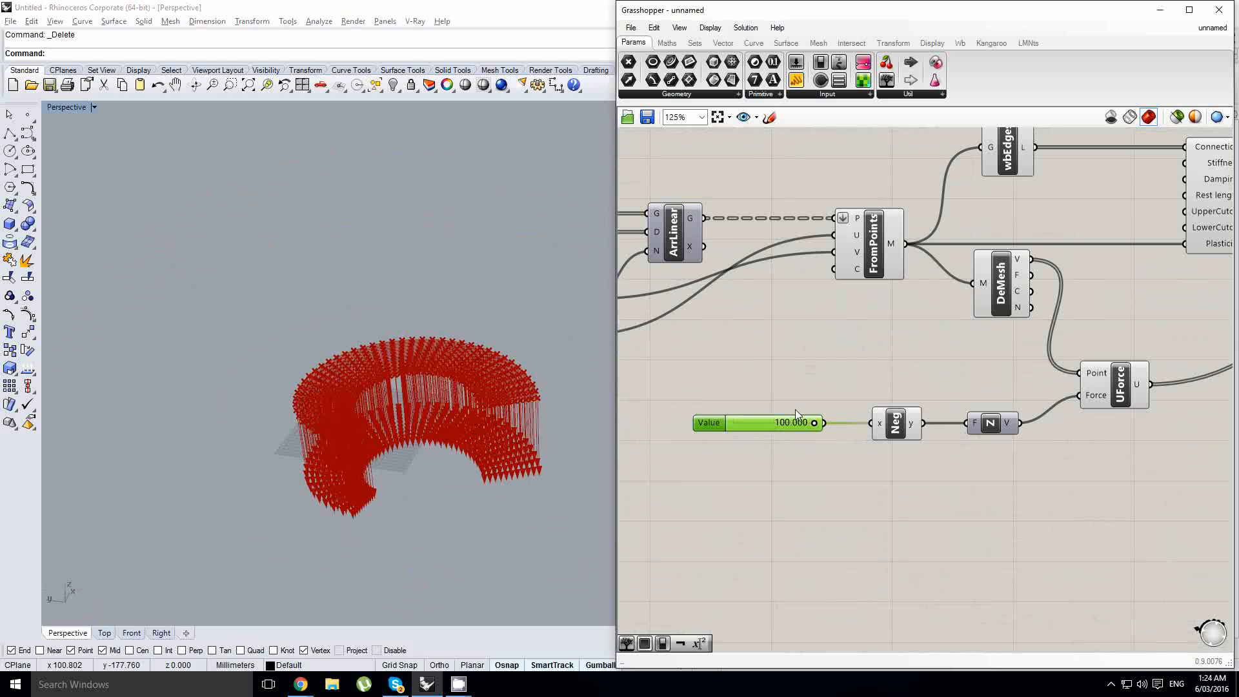
double_click(791, 422)
type("10")
key("Return")
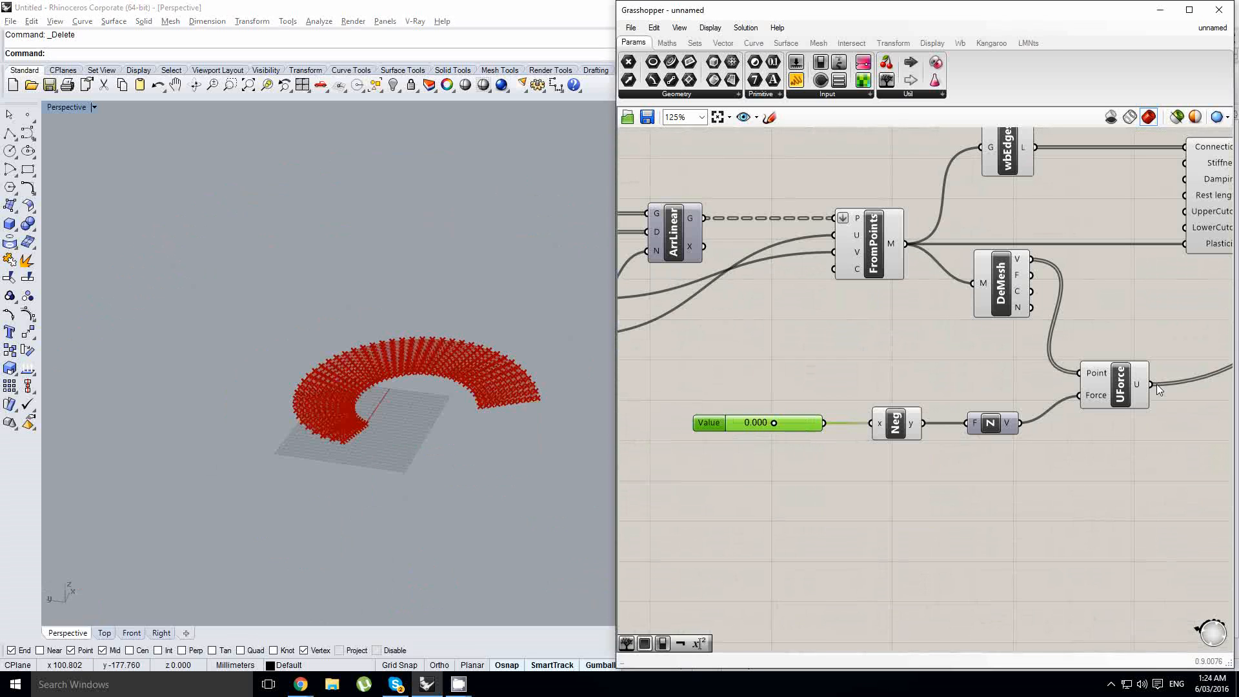
- Reset the simulation with the Button and examine the simulated mesh against the original spiral in the perspective view
right_click_drag(1213, 309, 759, 398)
right_click(909, 404)
left_click(909, 405)
left_click(912, 381)
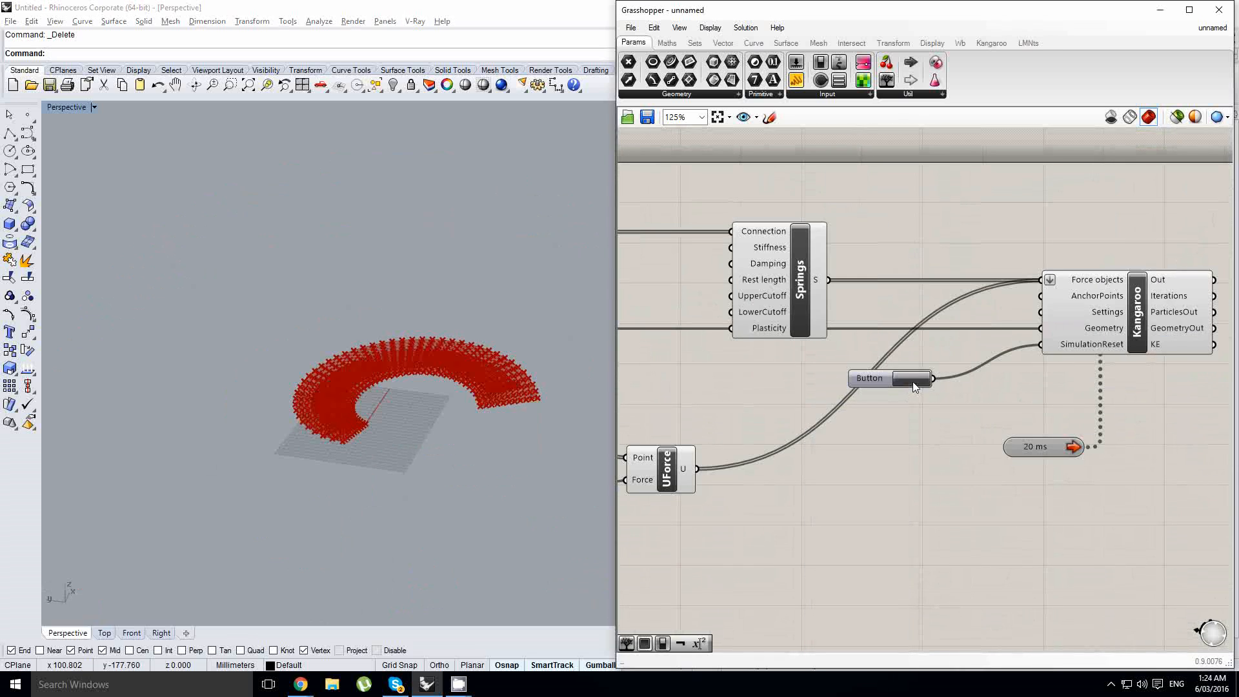
left_click(415, 414)
right_click_drag(416, 414, 403, 392)
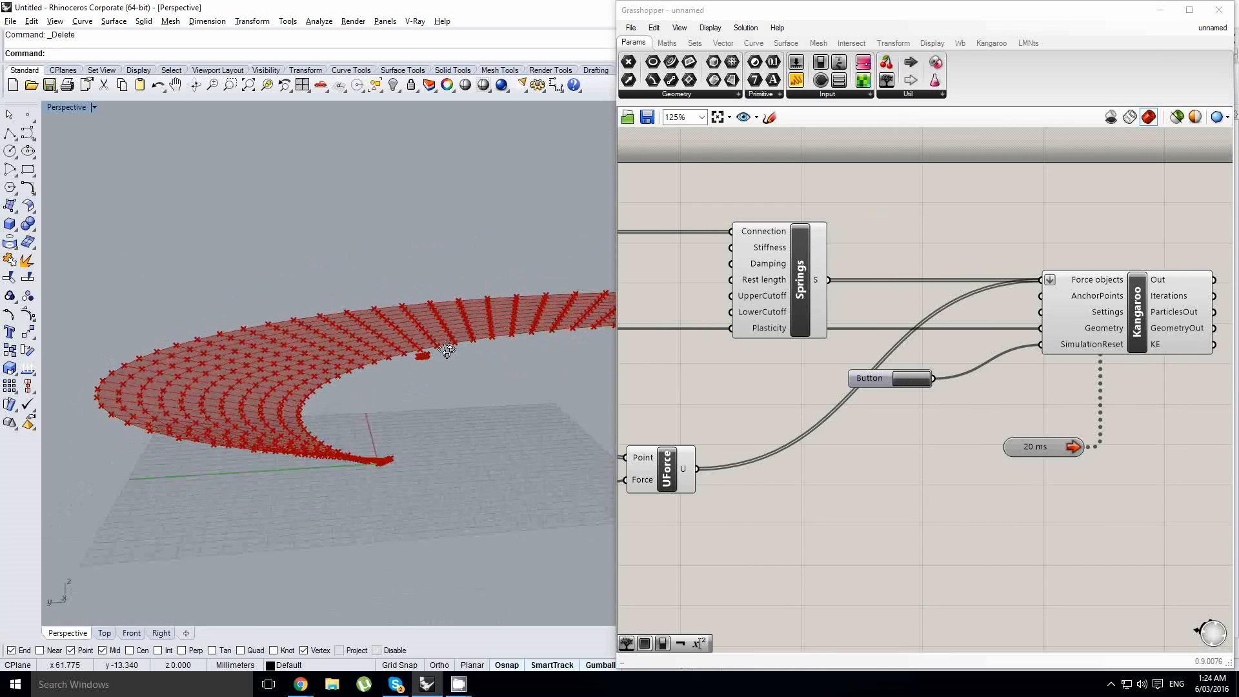
scroll(408, 385, "up", 5)
scroll(407, 386, "down", 7)
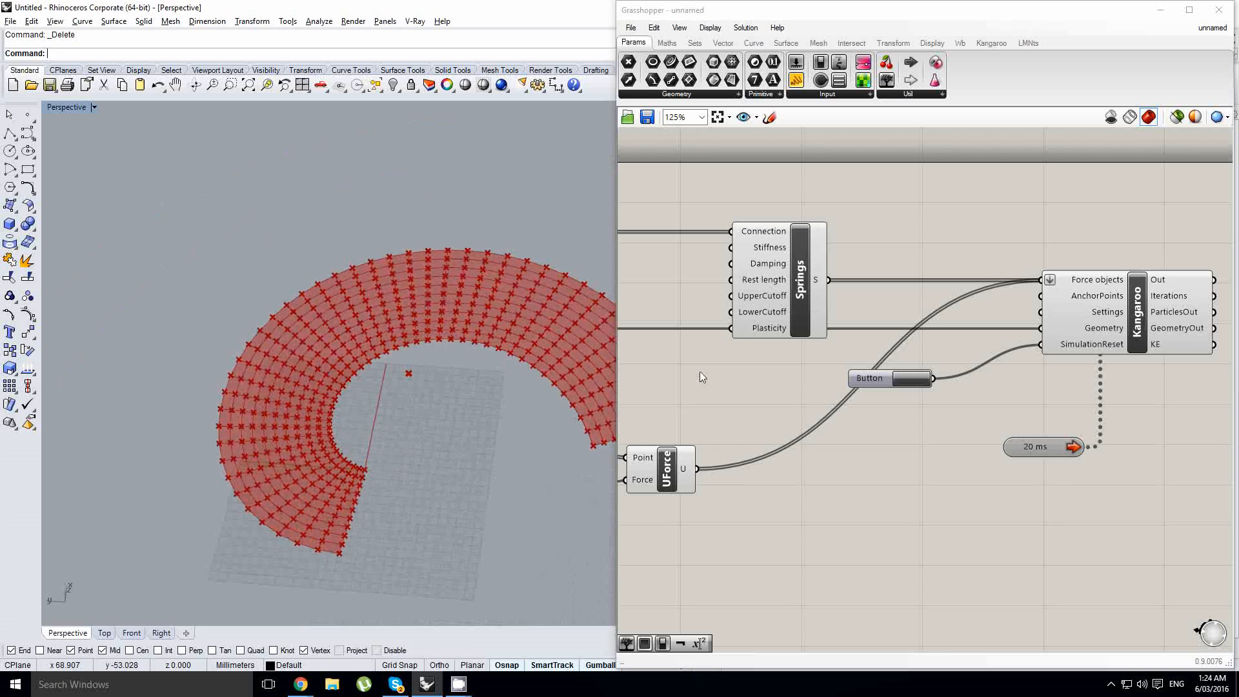
- Check the Rest length input of the Springs component and move Springs farther from wbEdges to make room between them
right_click_drag(843, 353, 949, 359)
scroll(947, 360, "down", 1)
right_click_drag(784, 370, 925, 399)
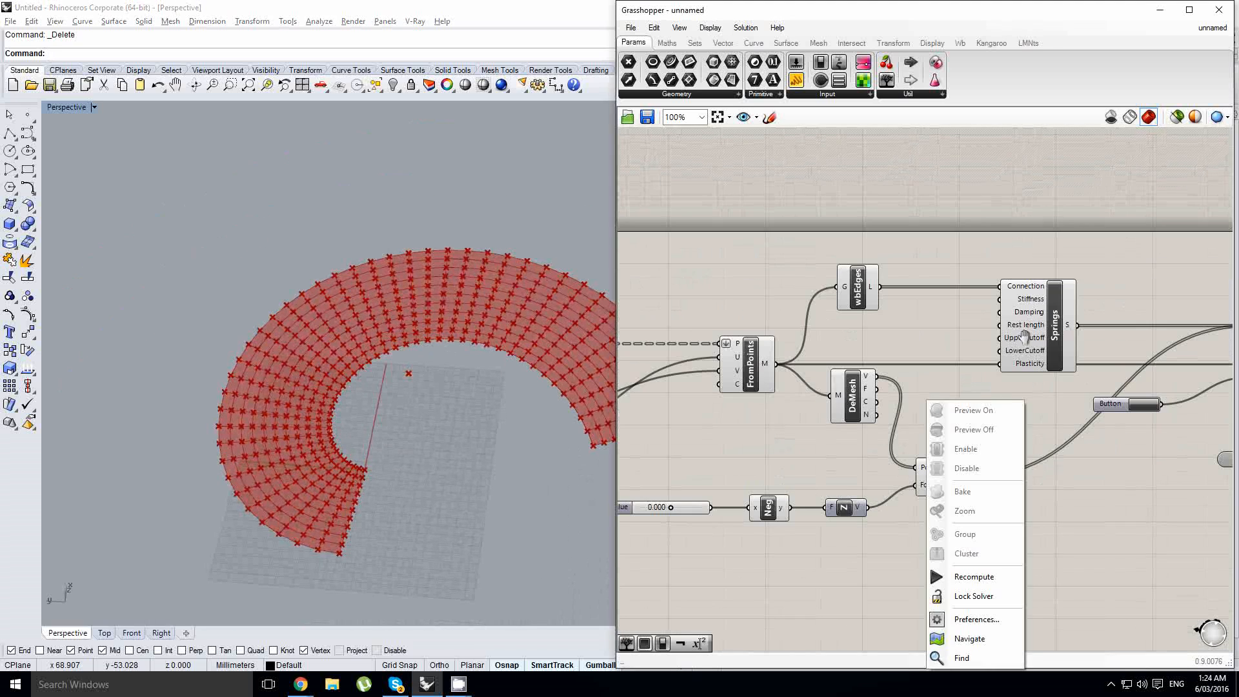
left_click(1039, 320)
scroll(1046, 319, "up", 1)
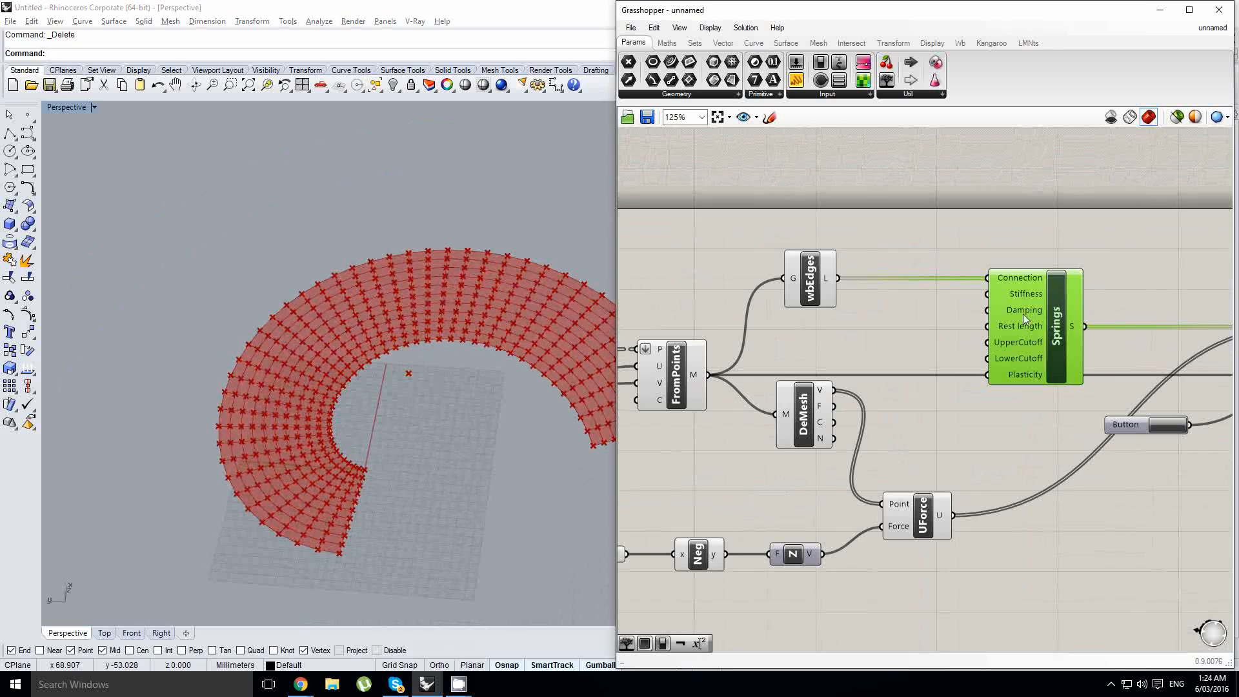
mouse_move(1018, 328)
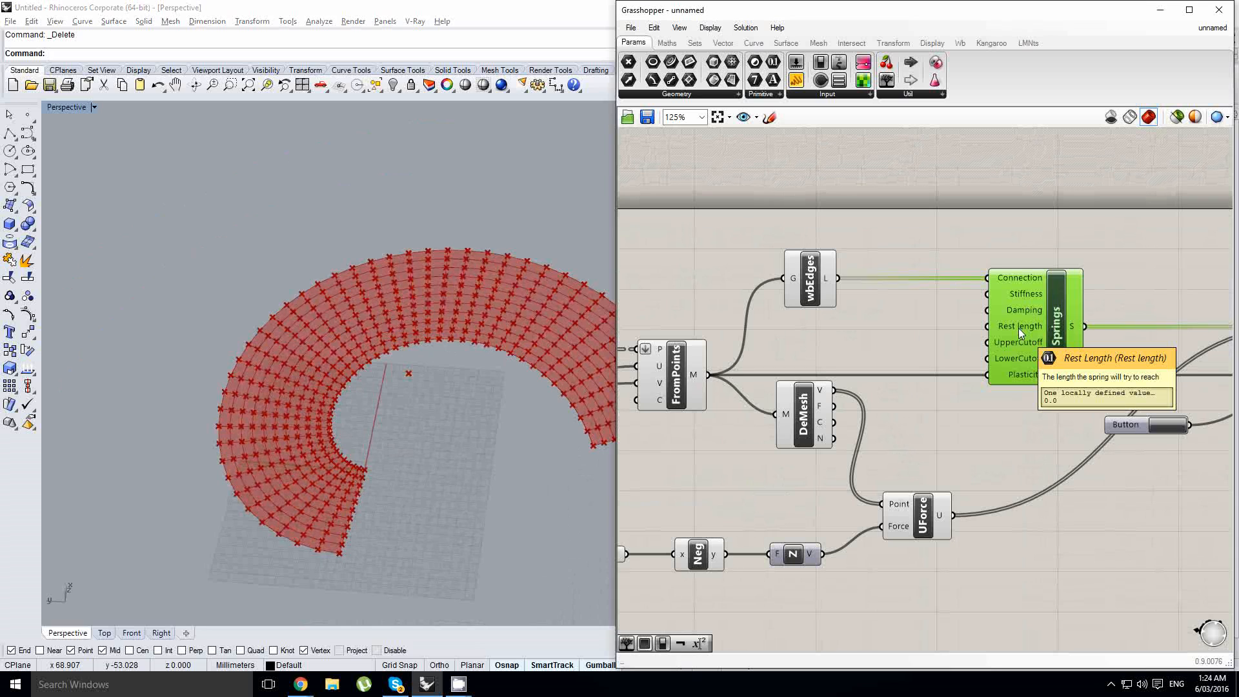
right_click_drag(1023, 323, 889, 325)
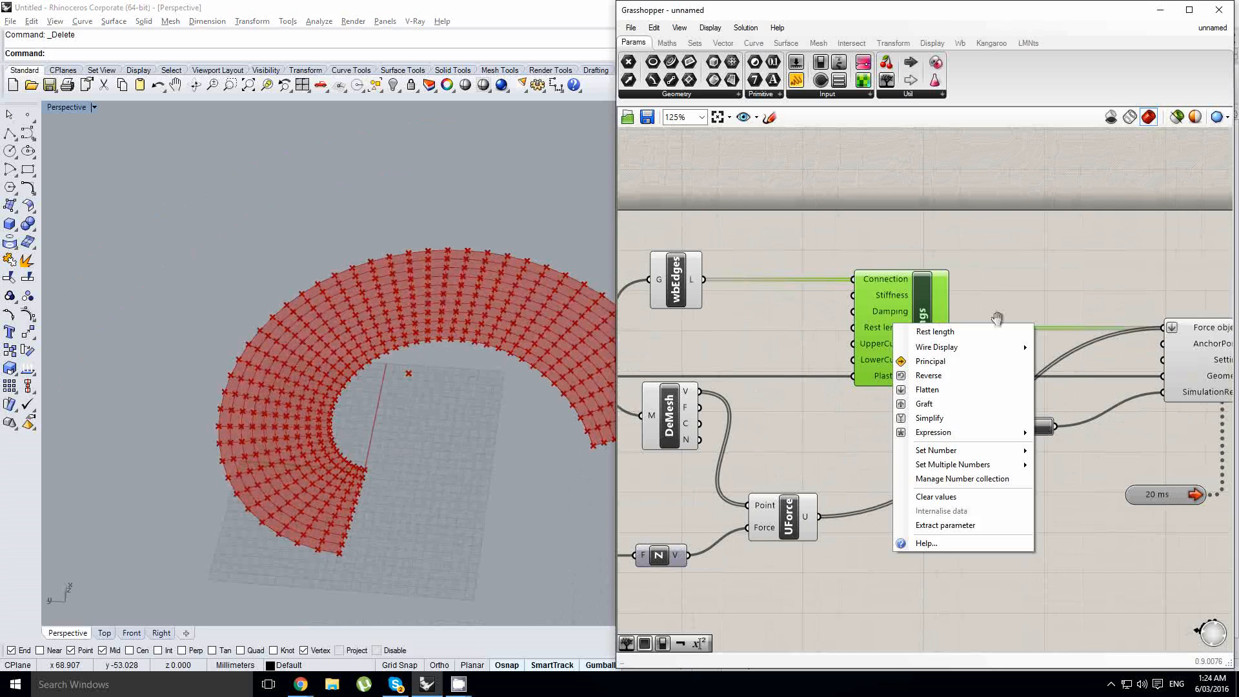
left_click(997, 317)
left_click_drag(912, 342, 1015, 347)
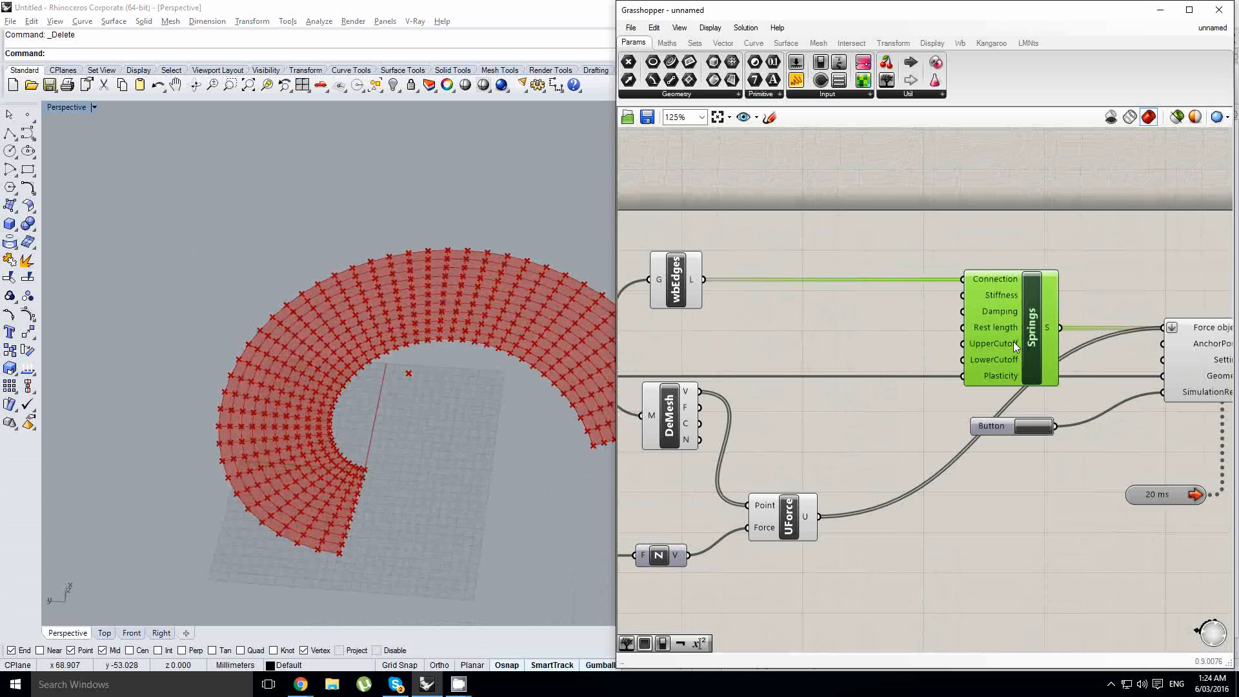
right_click_drag(806, 309, 860, 302)
left_click(890, 334)
- Add a curve Length component, feed it the wbEdges lines and connect its length output to the Rest length input of Springs
double_click(897, 283)
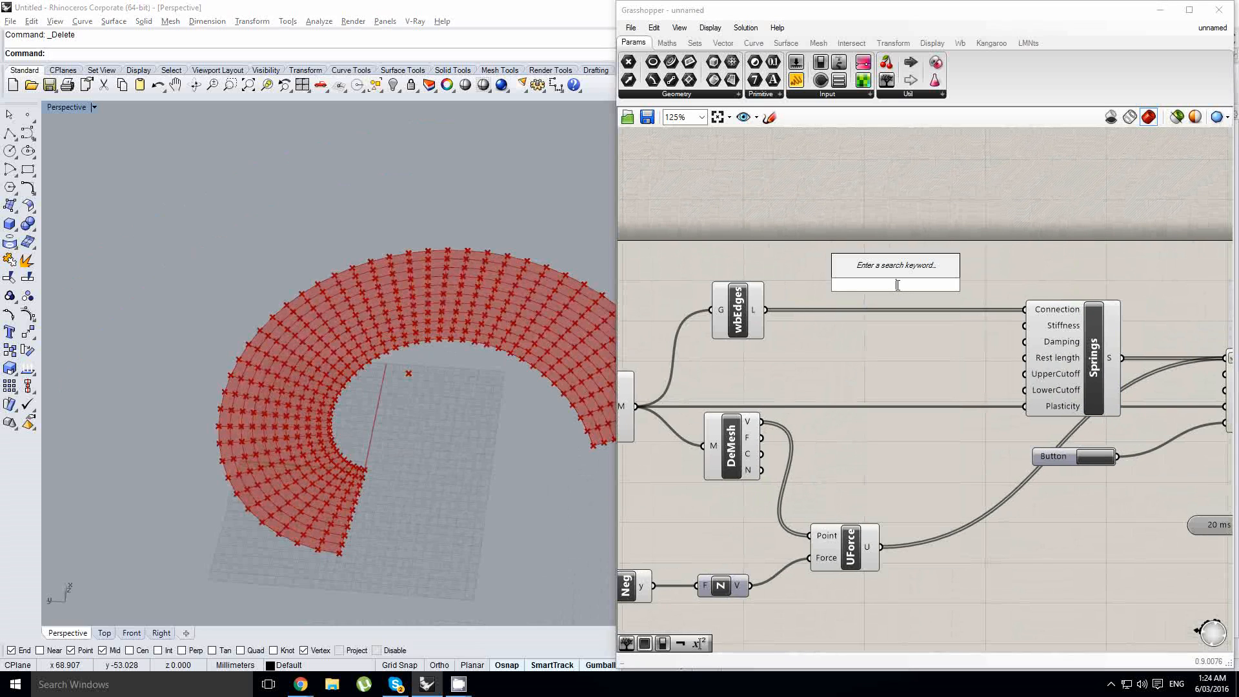
type("curv")
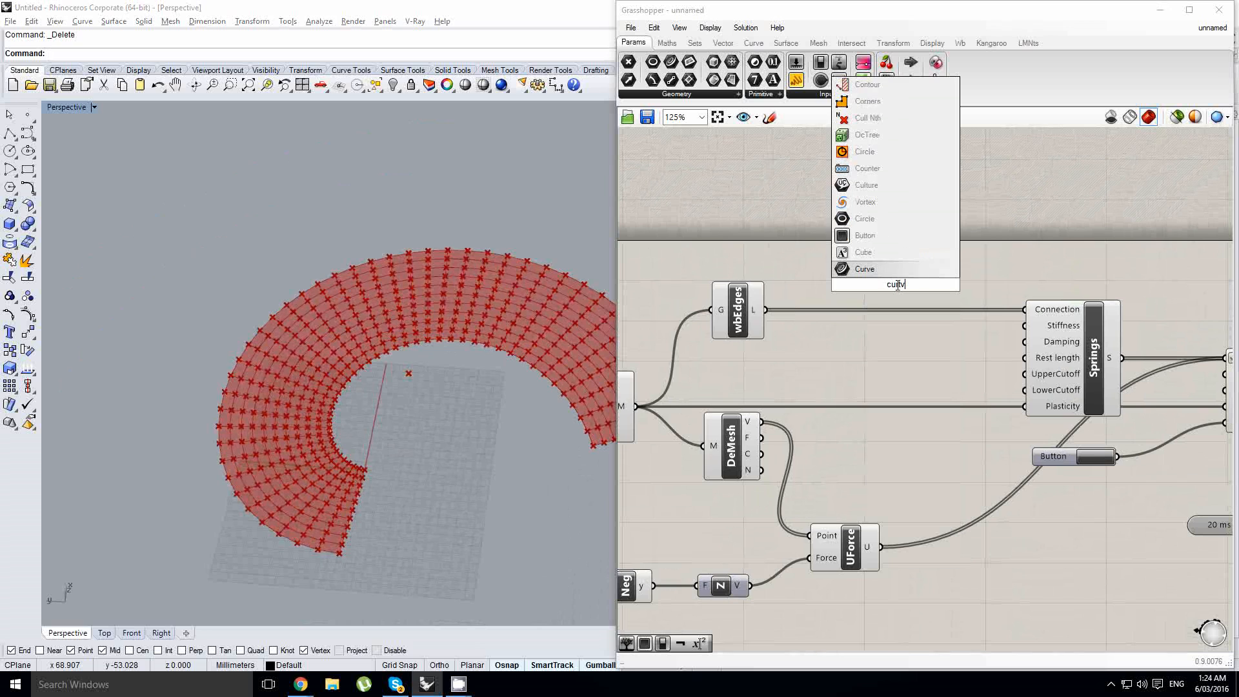
type("e")
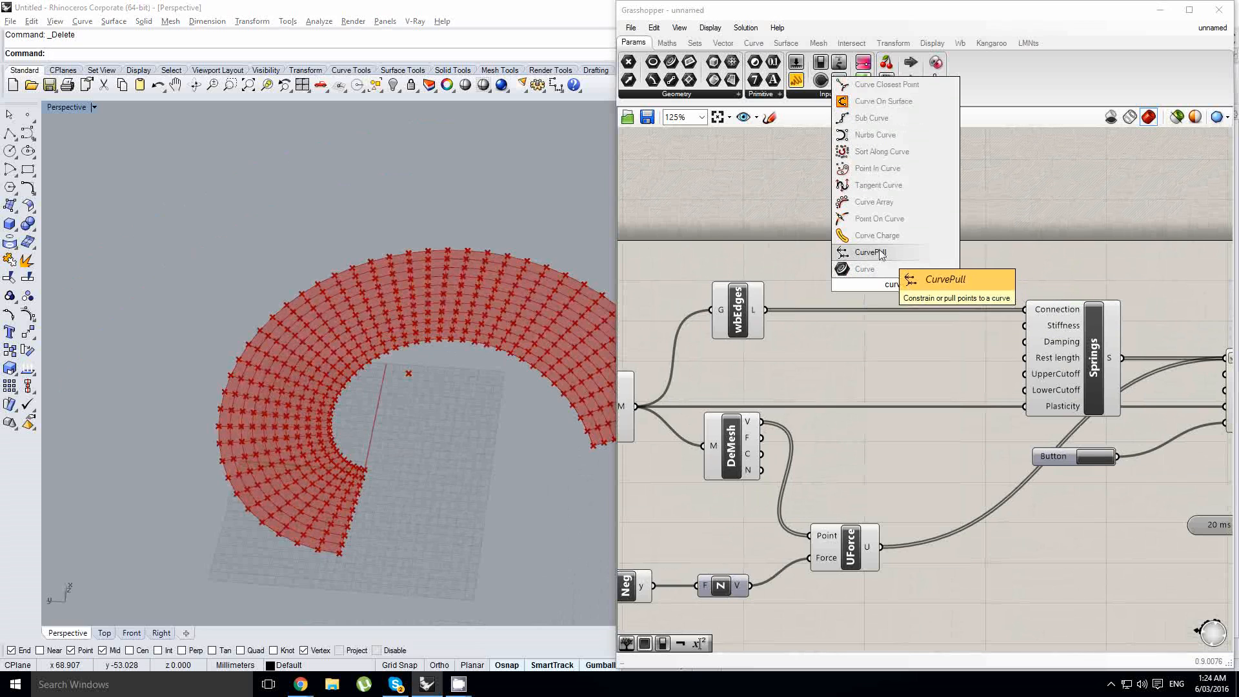
type(" leng")
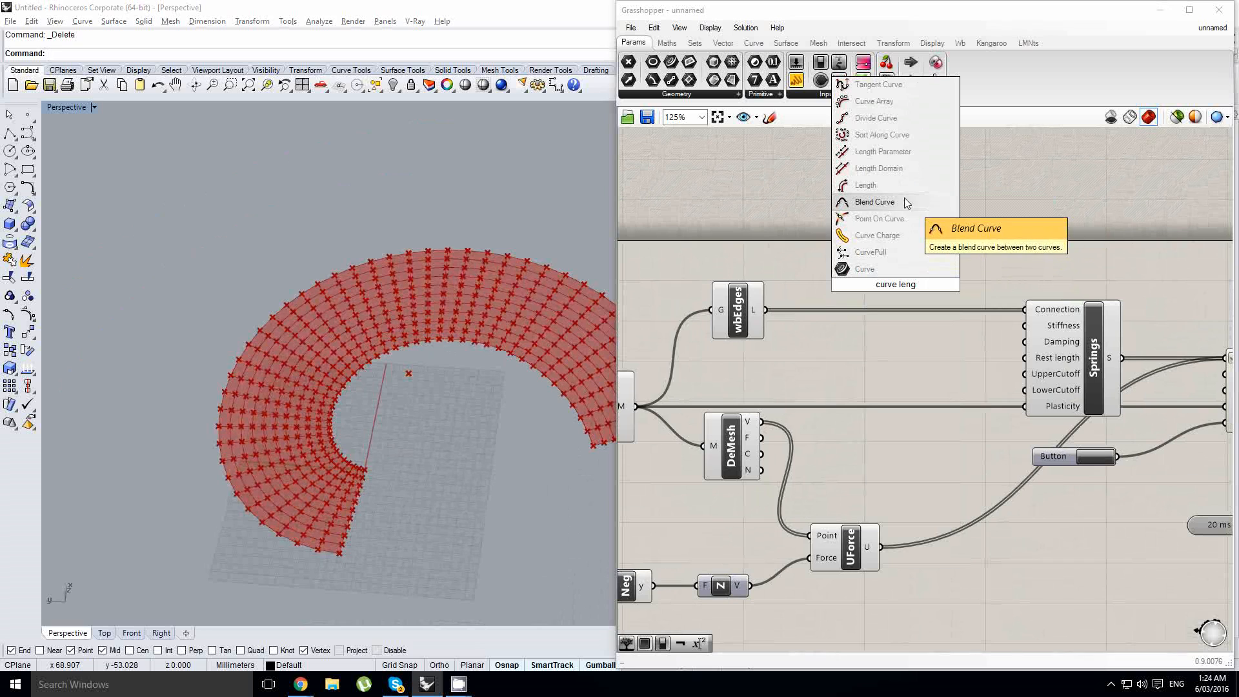
left_click(867, 185)
left_click_drag(765, 310, 1025, 359)
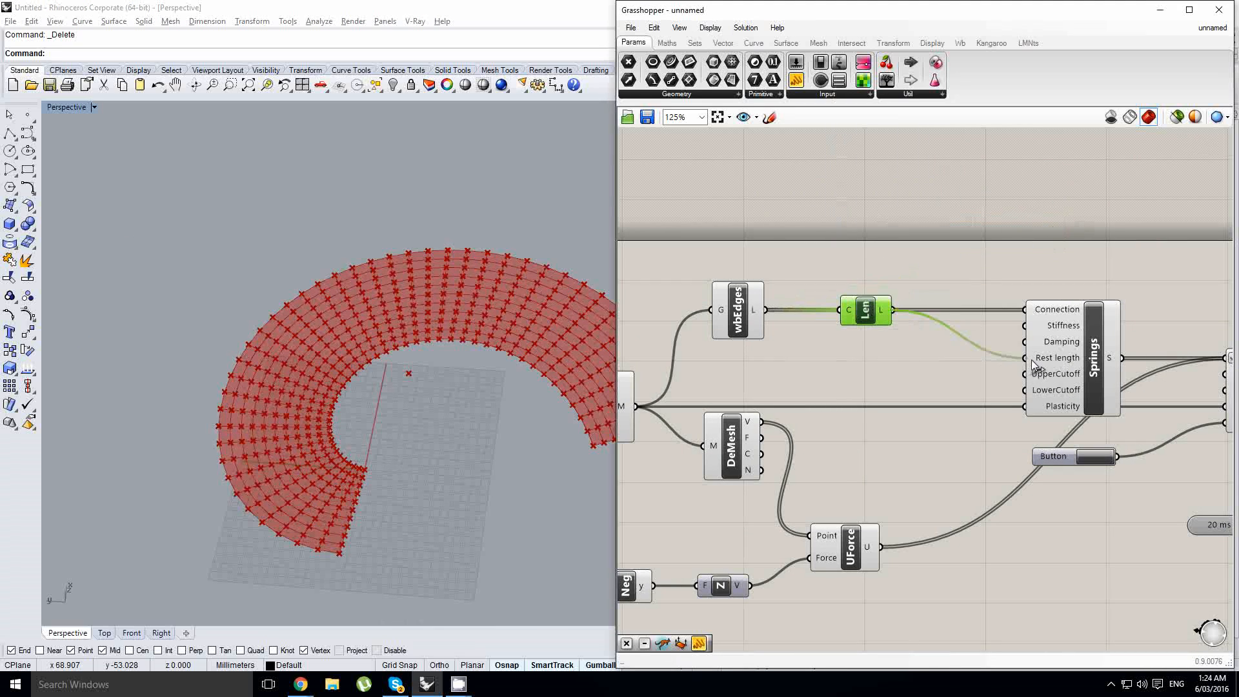
- Reset the simulation with the Button and check the mesh in the perspective view
right_click_drag(377, 439, 323, 353)
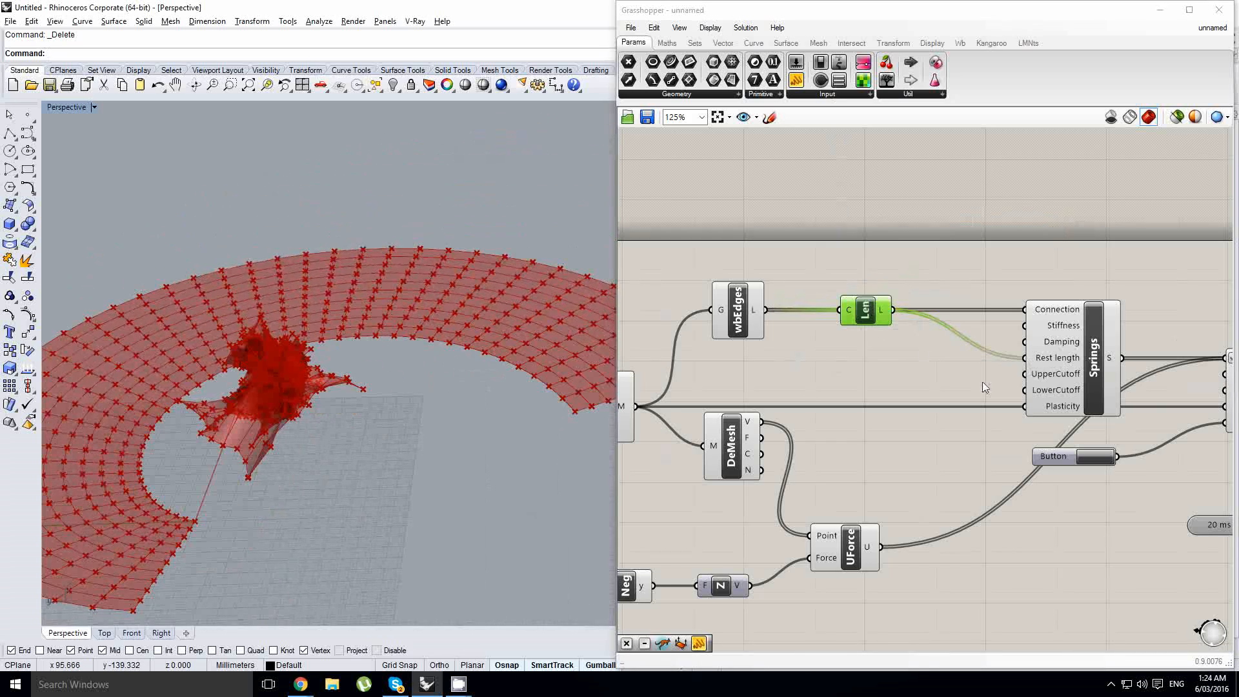
right_click_drag(982, 381, 817, 368)
left_click(968, 437)
left_click(953, 442)
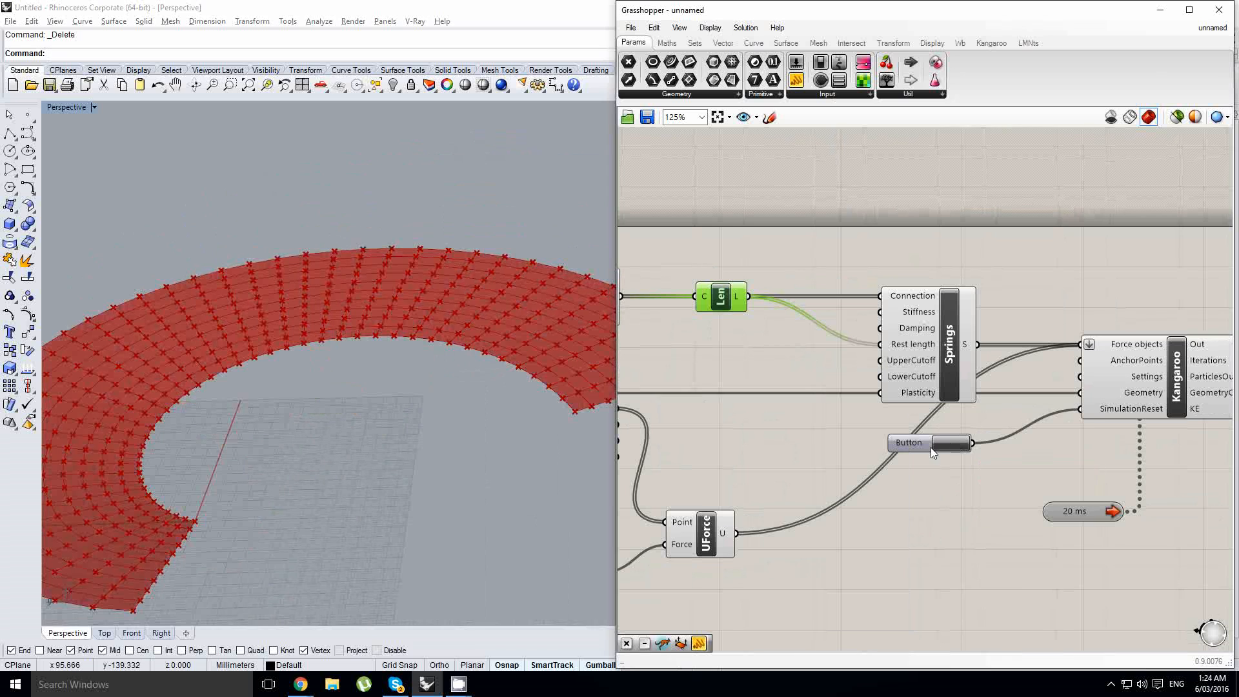
right_click_drag(403, 323, 386, 366)
scroll(386, 366, "down", 8)
scroll(362, 373, "up", 5)
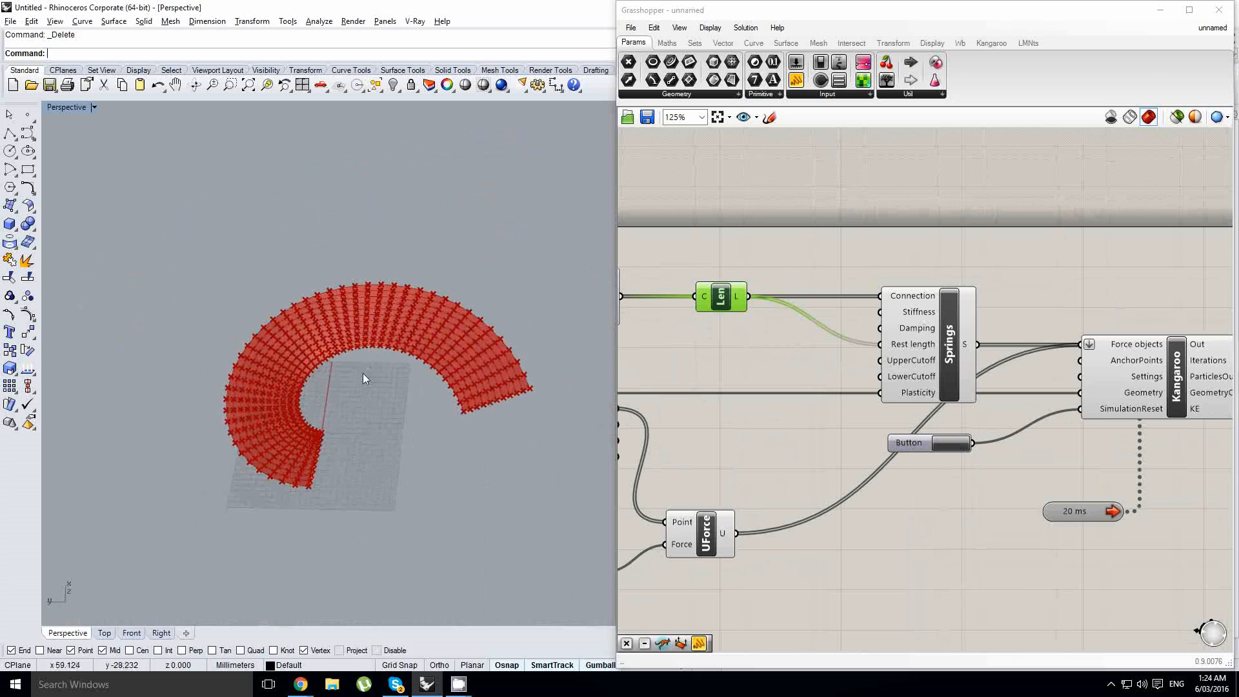
right_click_drag(921, 406, 910, 408)
left_click(793, 381)
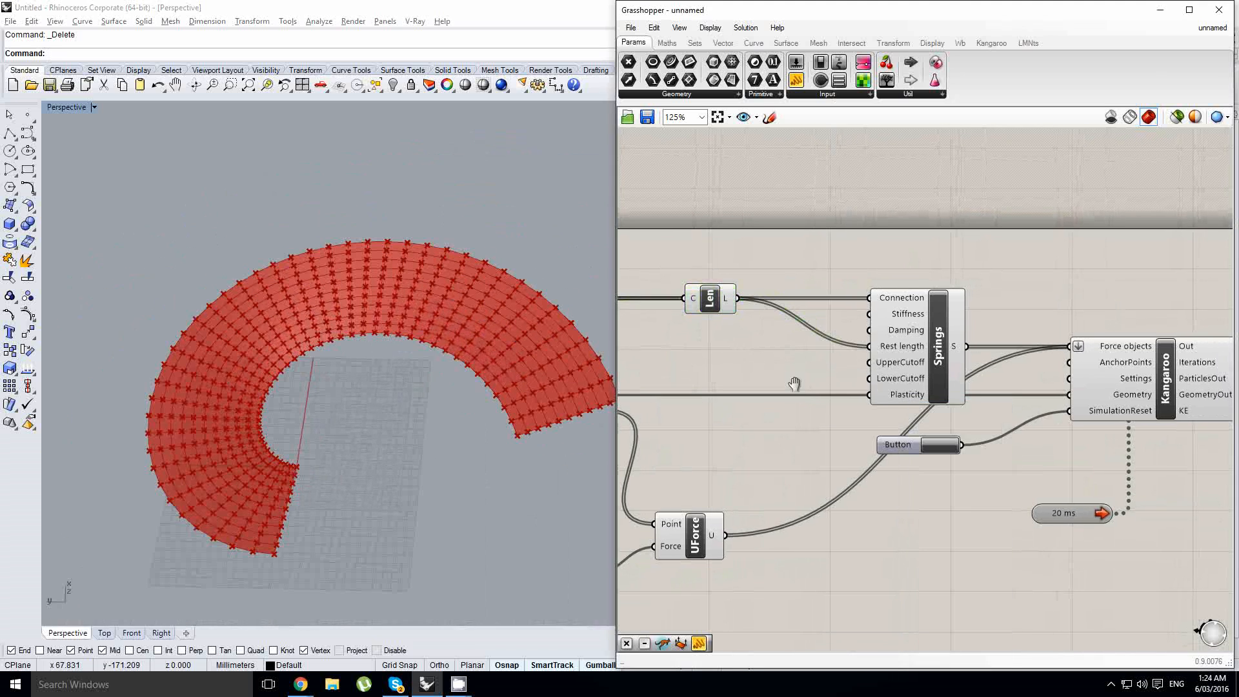
right_click_drag(375, 369, 384, 348)
- Reposition the Length component below the wbEdges-to-Springs wire, level with the Rest length input and close to wbEdges
right_click_drag(737, 327, 896, 316)
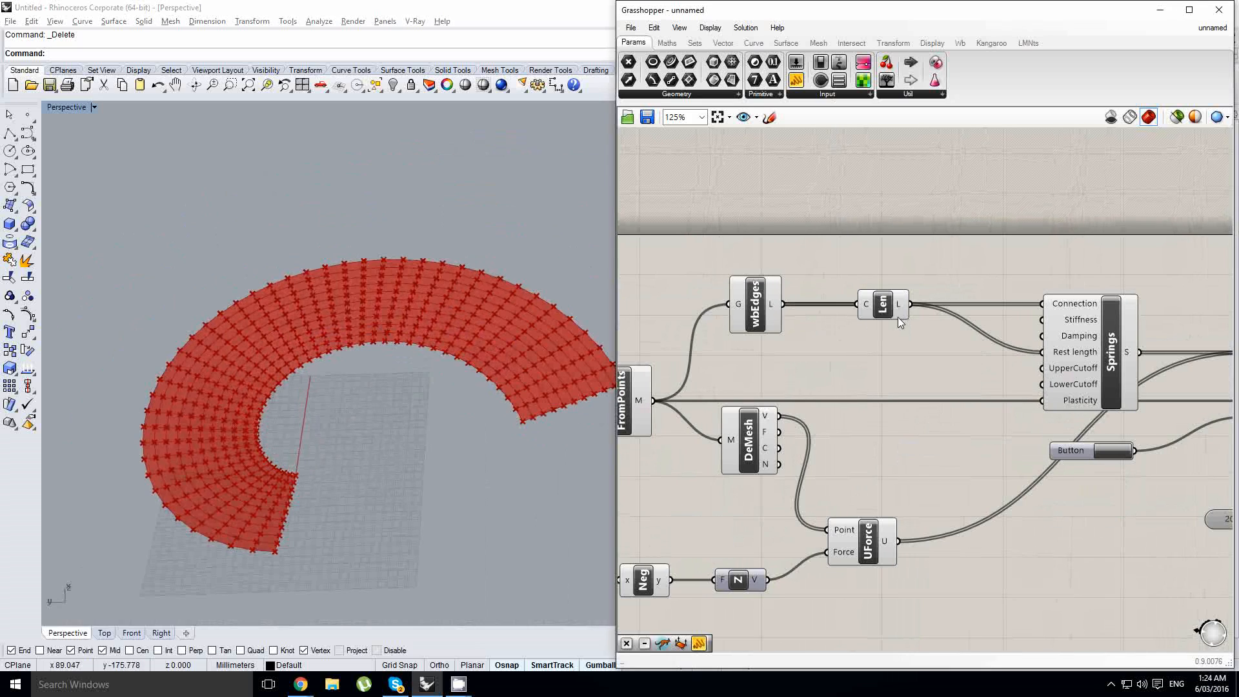
left_click_drag(897, 316, 978, 363)
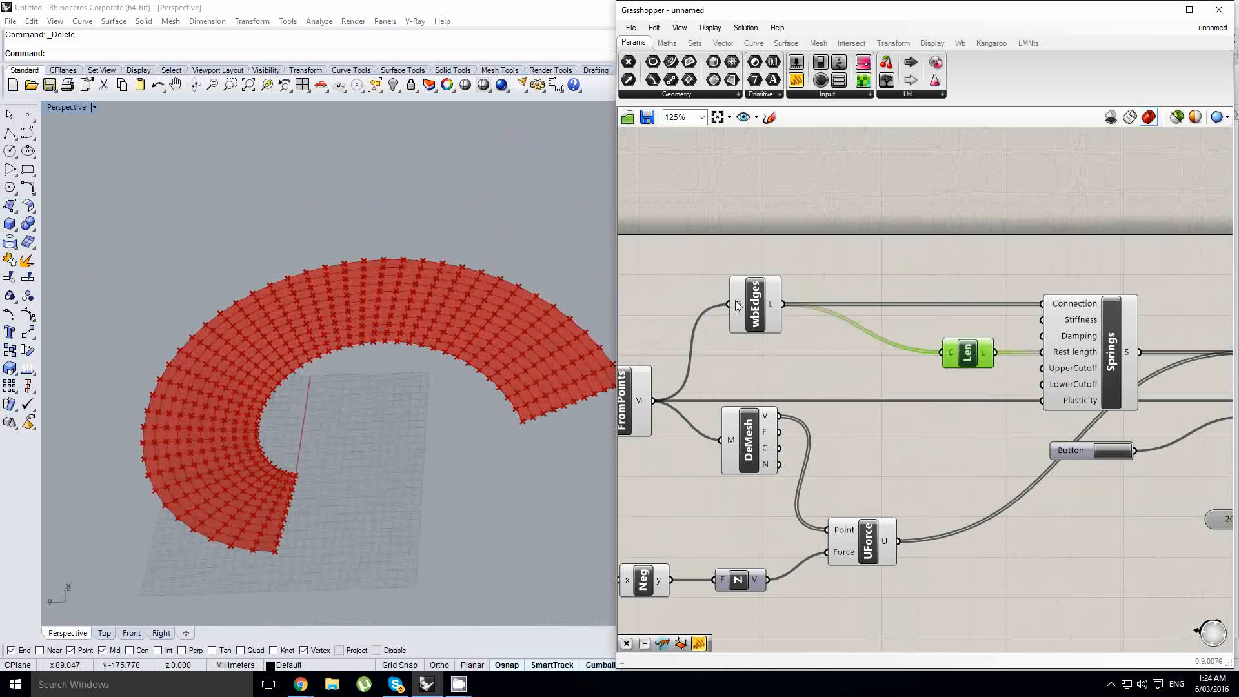
mouse_move(770, 301)
right_click_drag(833, 319, 860, 334)
left_click(883, 282)
left_click_drag(976, 371, 872, 369)
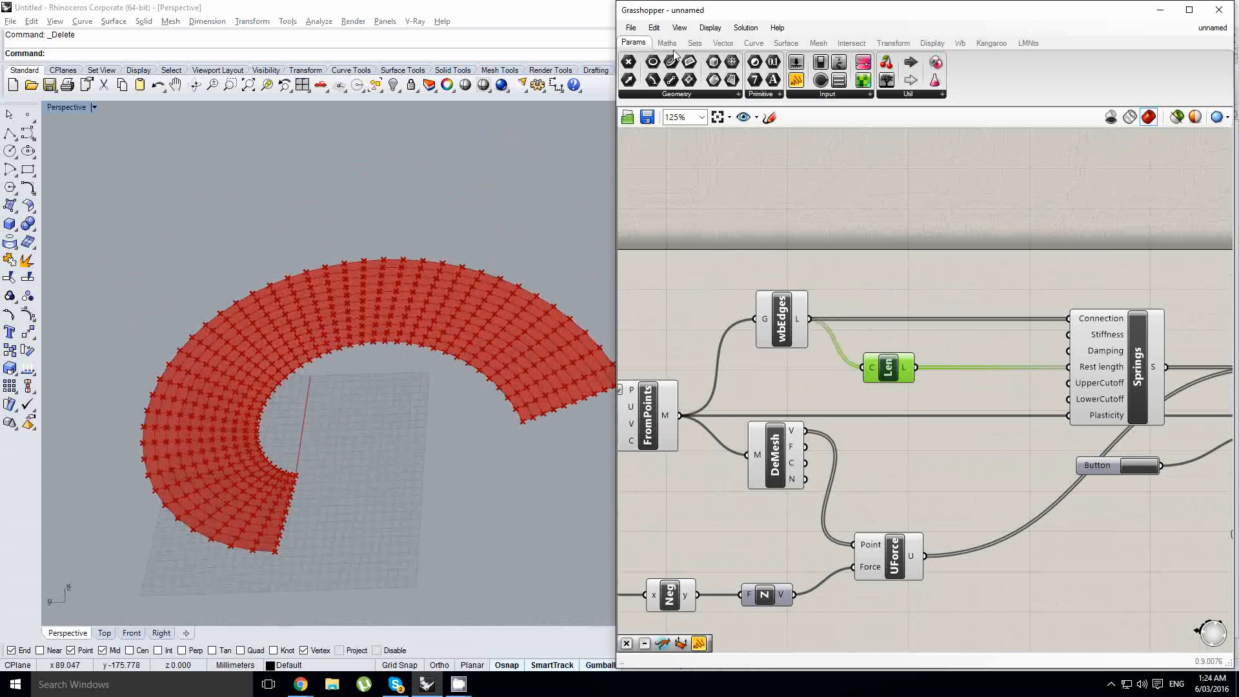
- Add a 0.250 number slider and a Multiplication component, connecting the slider to A and the Length output to B
left_click_drag(828, 265, 828, 264)
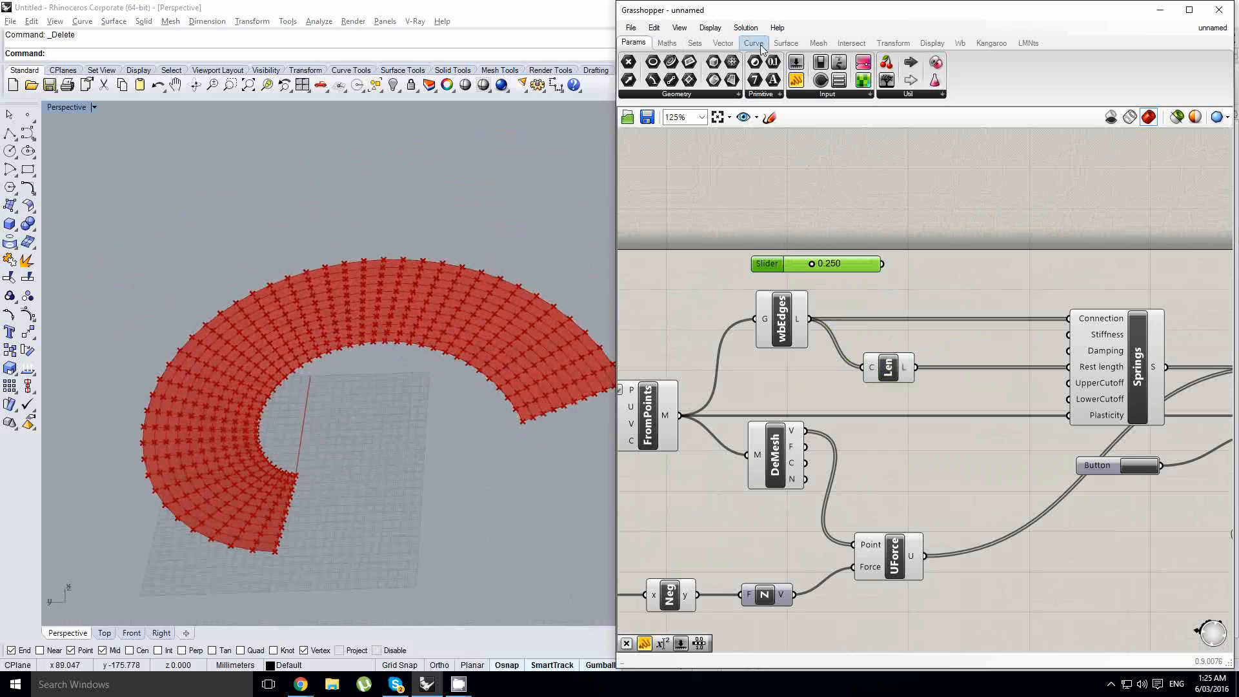
left_click(666, 43)
left_click(975, 330)
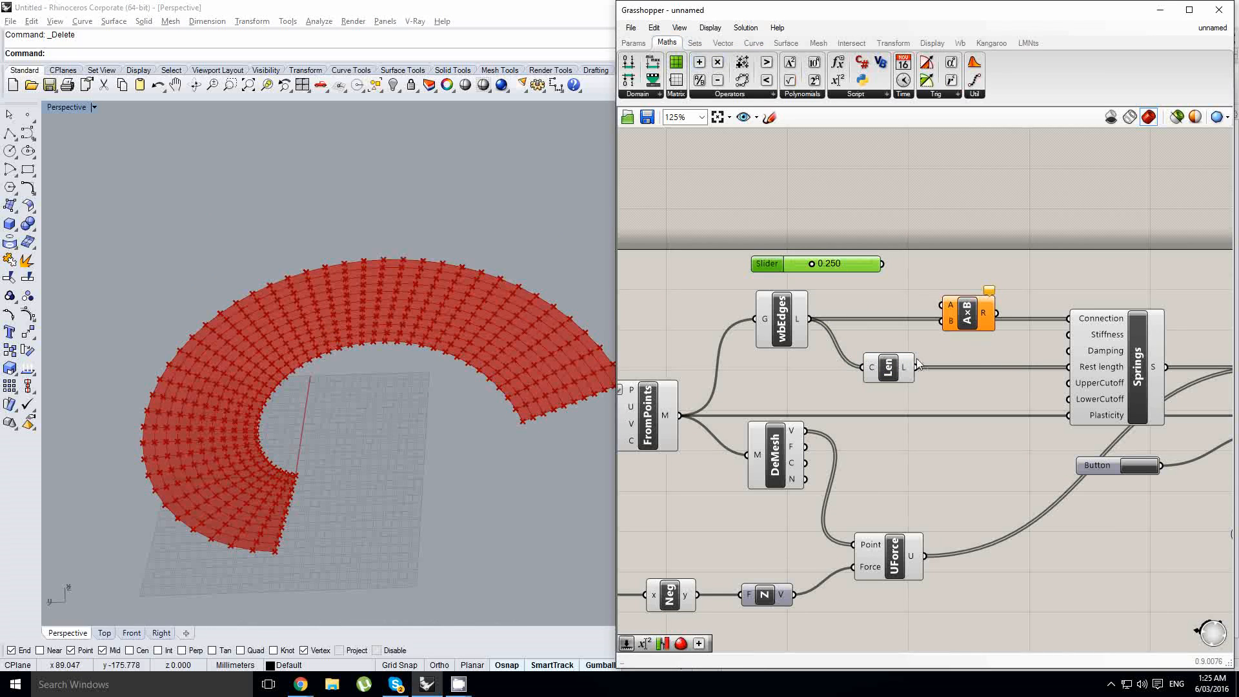
left_click_drag(961, 311, 947, 350)
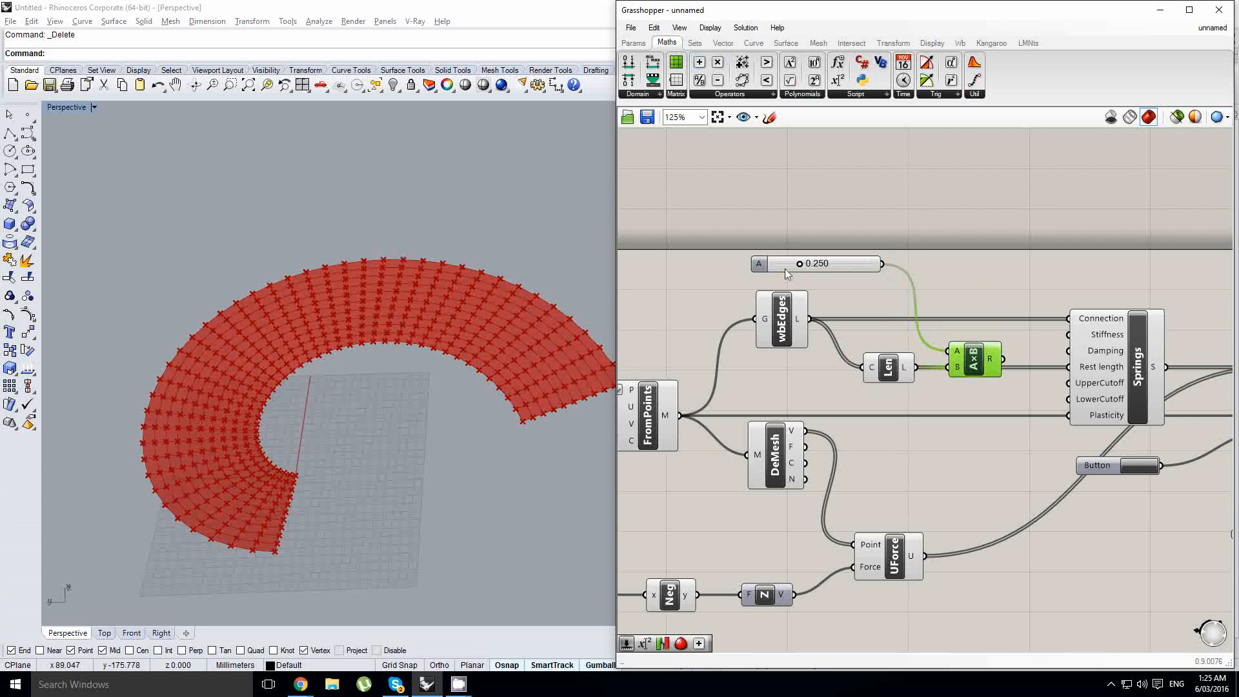
- Set the multiplier slider to 1.000 and feed the Multiplication result into the Rest length input of Springs
left_click_drag(798, 264, 974, 280)
left_click_drag(974, 361, 992, 369)
left_click(894, 371)
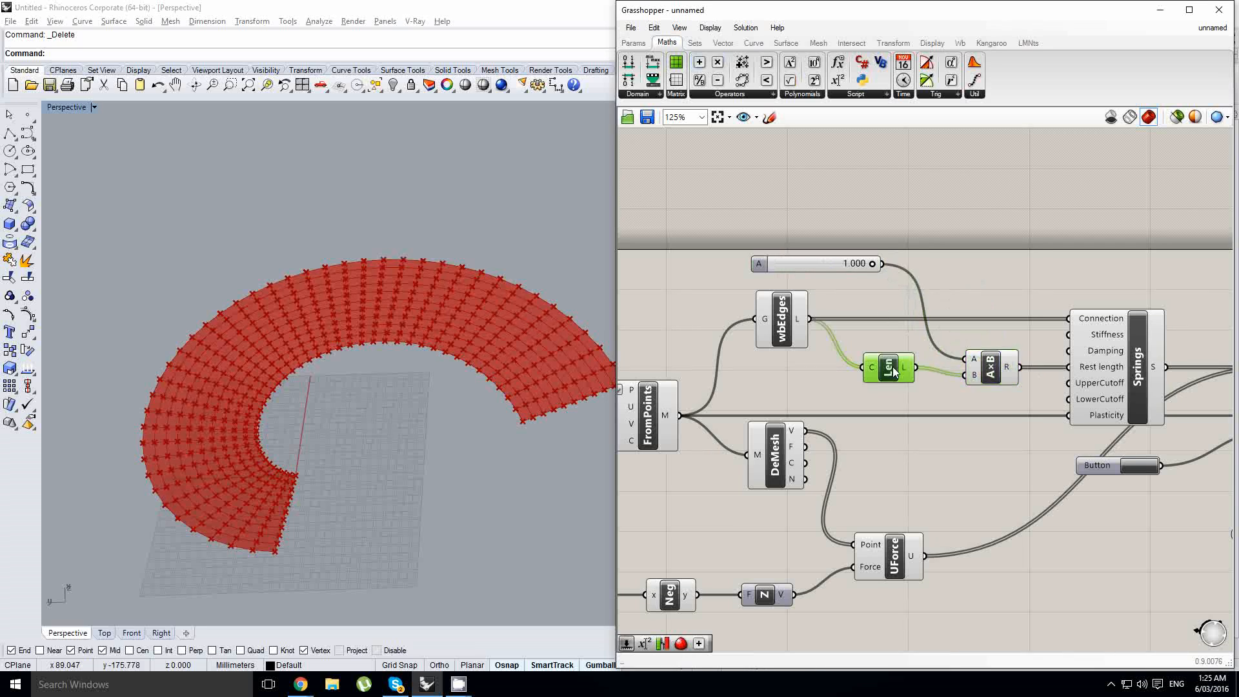
left_click_drag(893, 371, 895, 378)
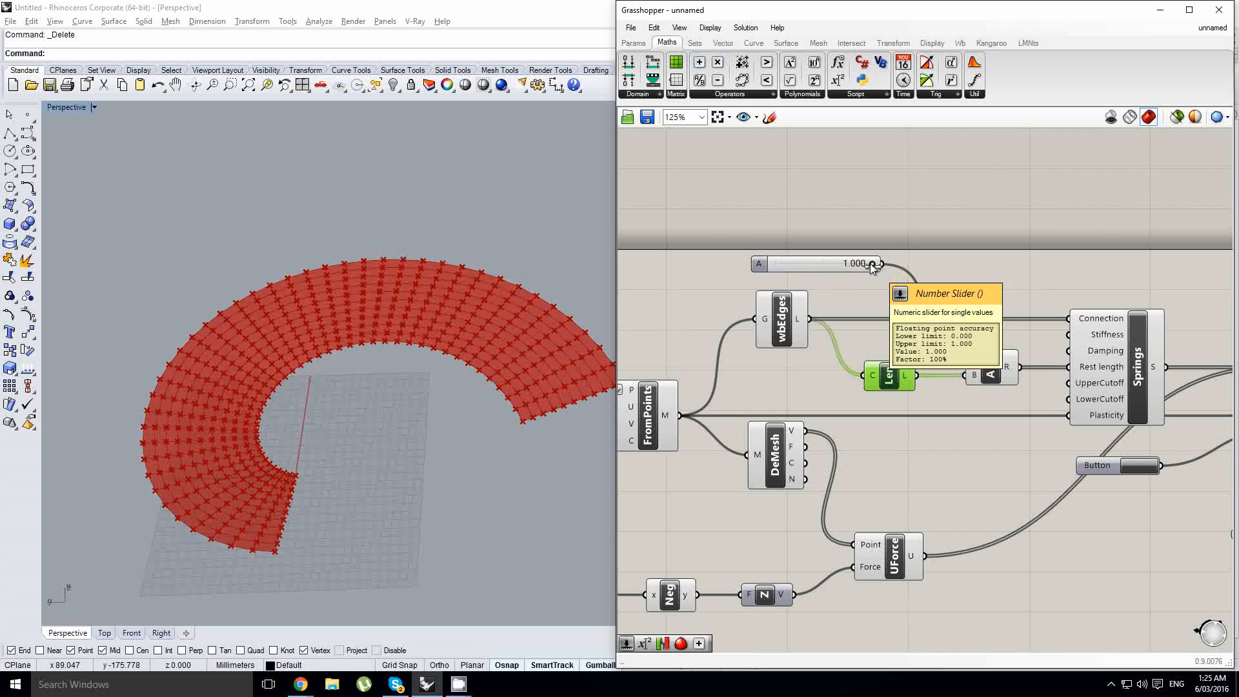
- Test the rest-length multiplier at 0.000, return it to 1.000 and examine the simulated mesh up close
left_click_drag(870, 264, 722, 284)
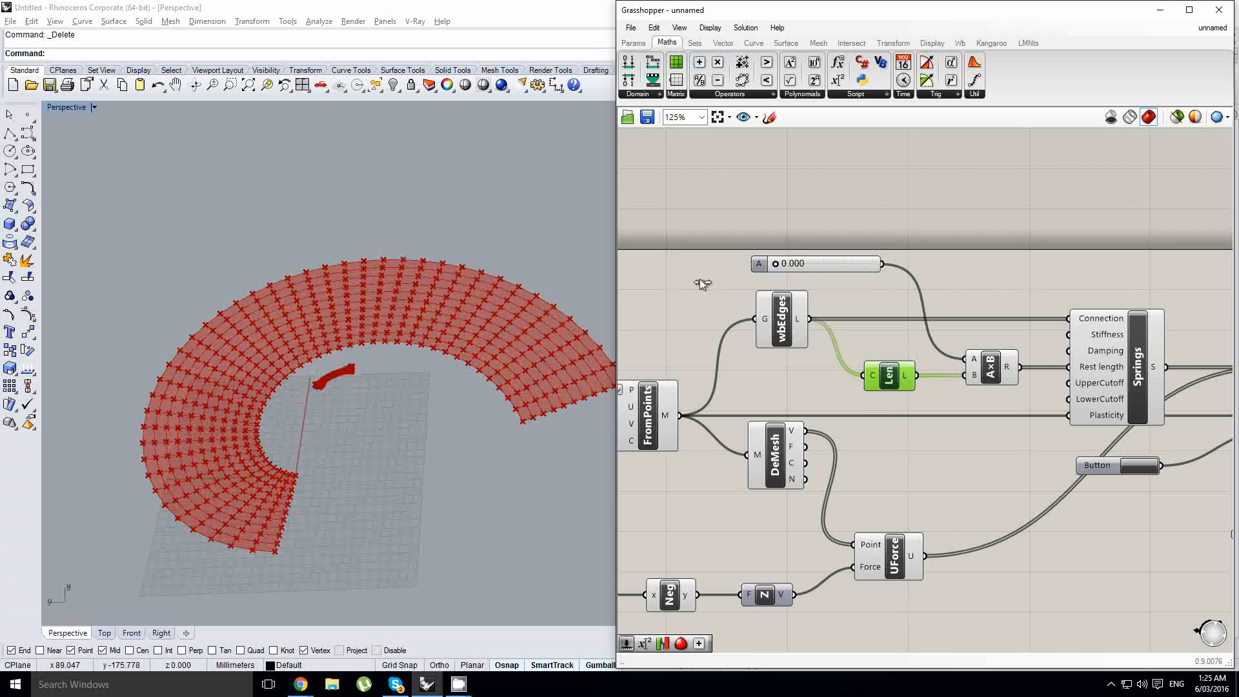
left_click_drag(699, 280, 1028, 285)
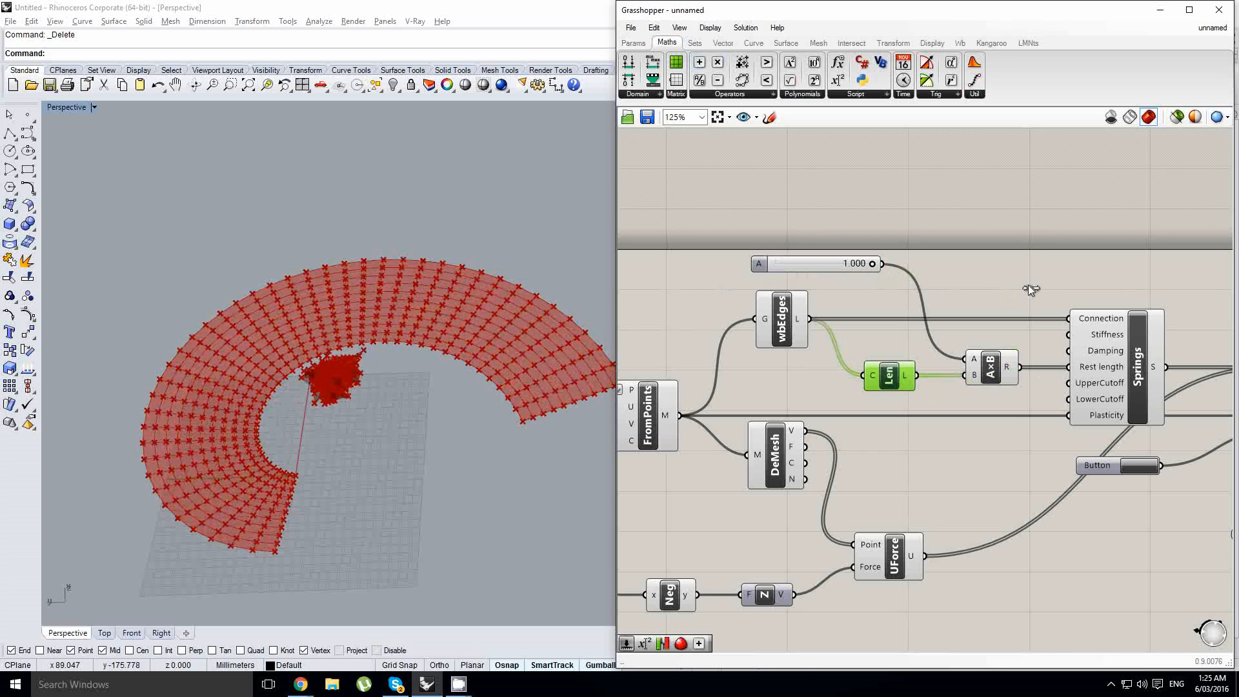
scroll(799, 284, "up", 4)
left_click(353, 386)
scroll(352, 386, "up", 3)
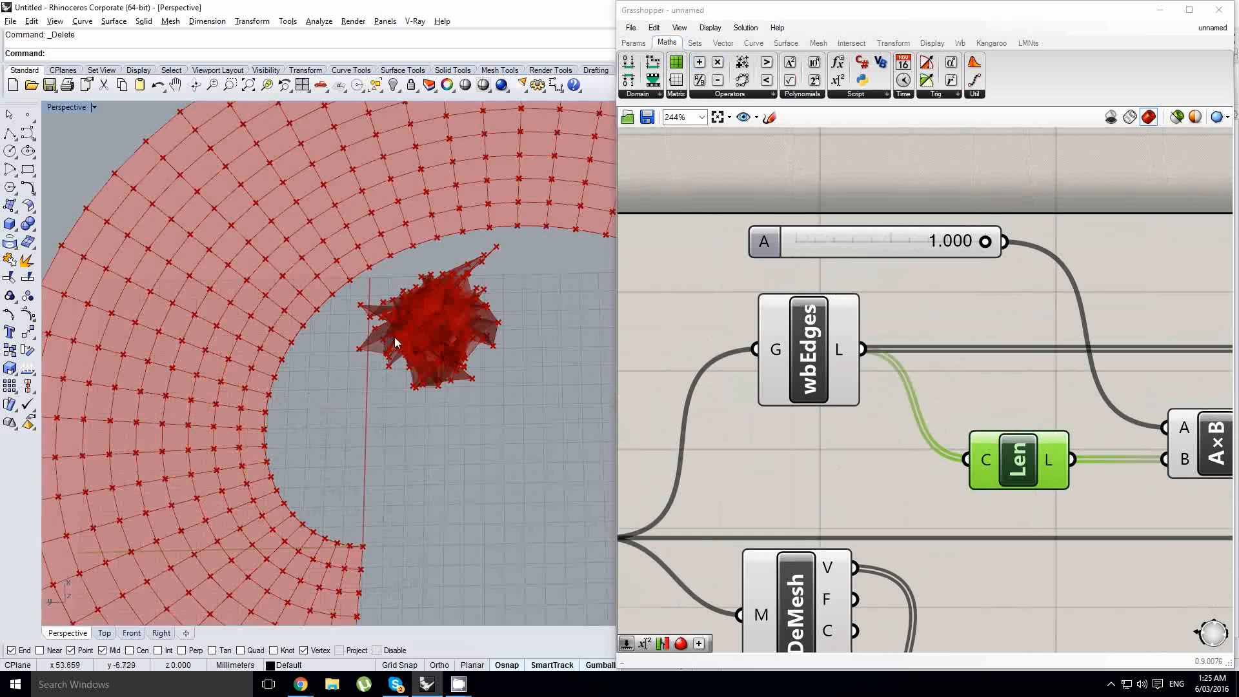
scroll(395, 342, "up", 5)
right_click_drag(390, 345, 335, 309)
scroll(378, 329, "down", 7)
scroll(355, 351, "up", 4)
scroll(359, 294, "down", 5)
- Compare the crumpled simulated mesh with the original spiral in the perspective view
right_click_drag(1009, 320, 866, 300)
scroll(831, 299, "down", 4)
left_click(1033, 405)
scroll(950, 405, "up", 3)
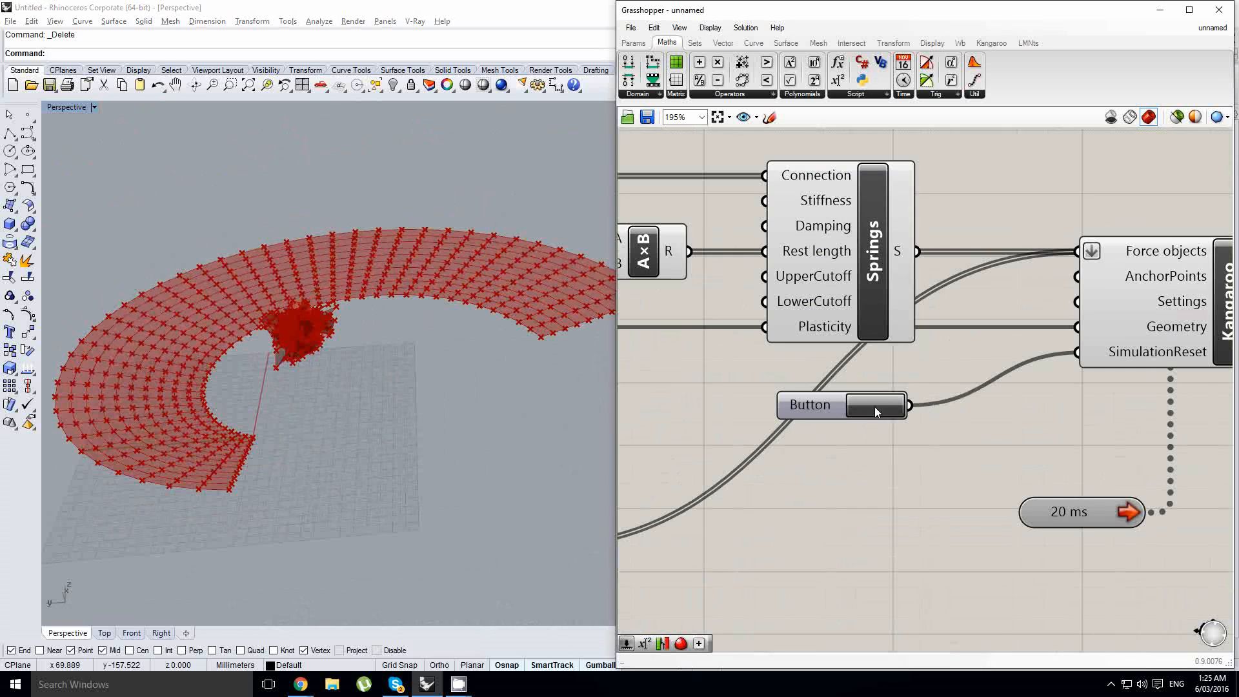
right_click_drag(272, 255, 325, 330)
scroll(304, 308, "up", 3)
scroll(342, 346, "down", 6)
scroll(359, 343, "up", 4)
scroll(307, 339, "down", 2)
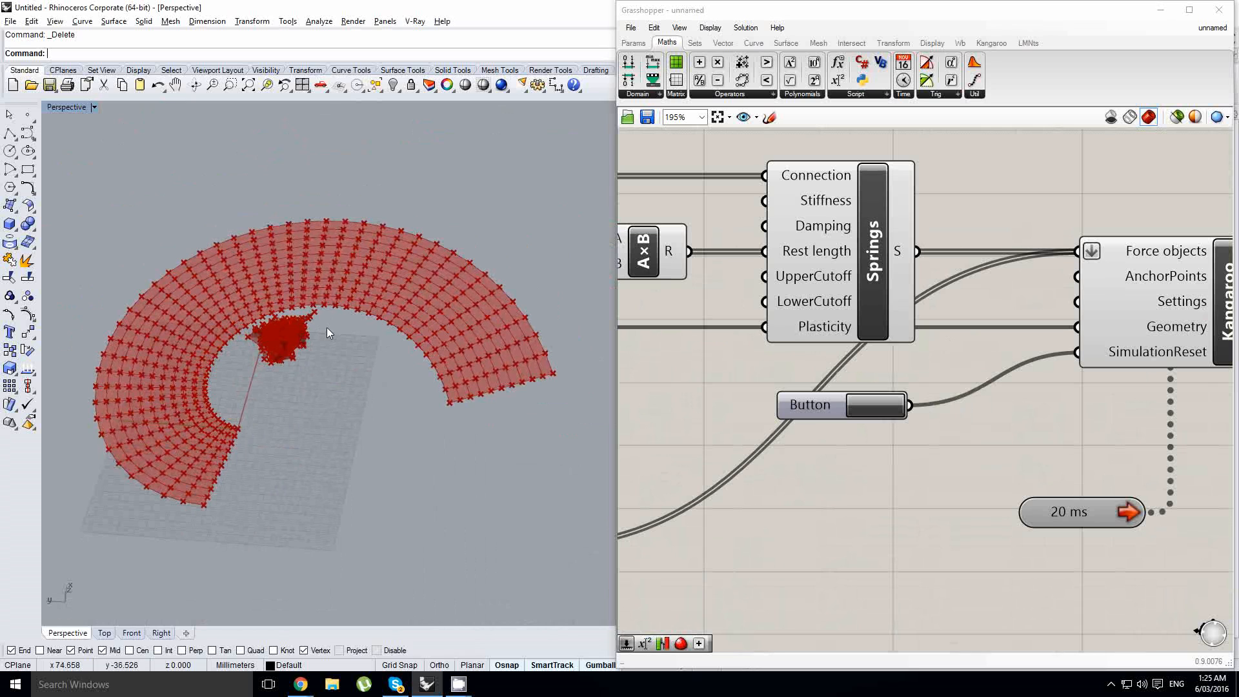
right_click_drag(316, 340, 343, 347, "shift")
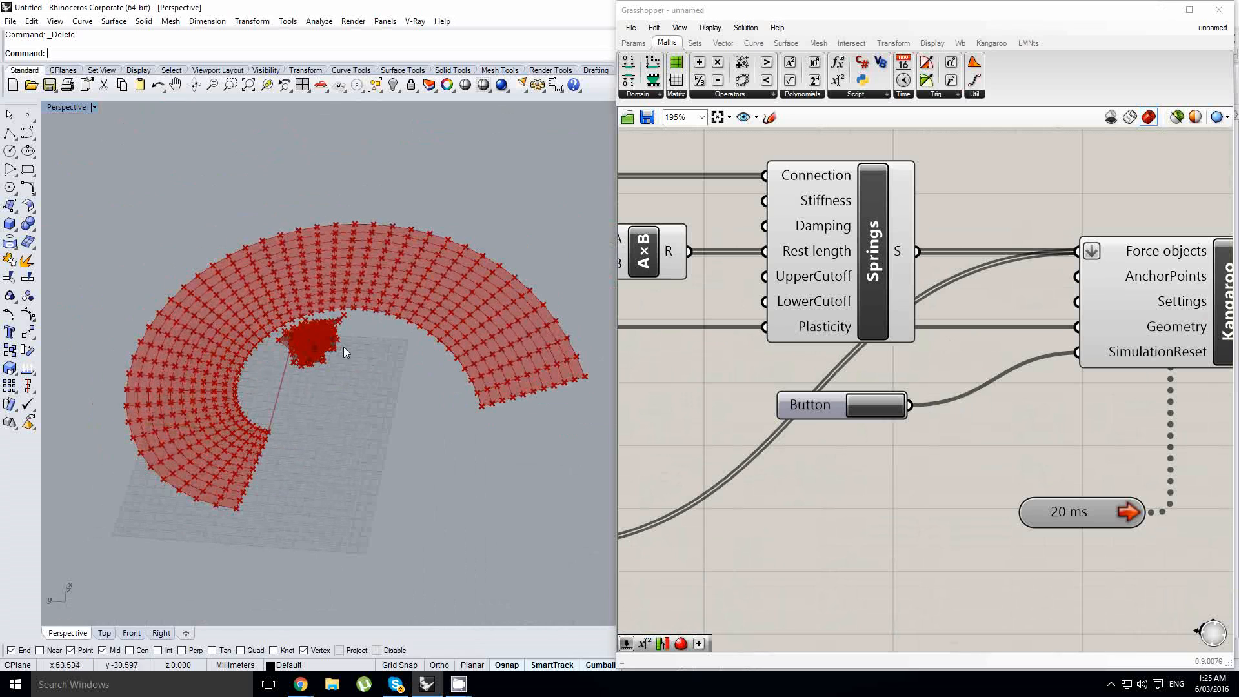
- Add a Point parameter beside the DeMesh component and connect the mesh vertices to it
right_click_drag(987, 349, 1147, 373)
scroll(1147, 376, "down", 3)
right_click_drag(981, 408, 1079, 402)
left_click(889, 393)
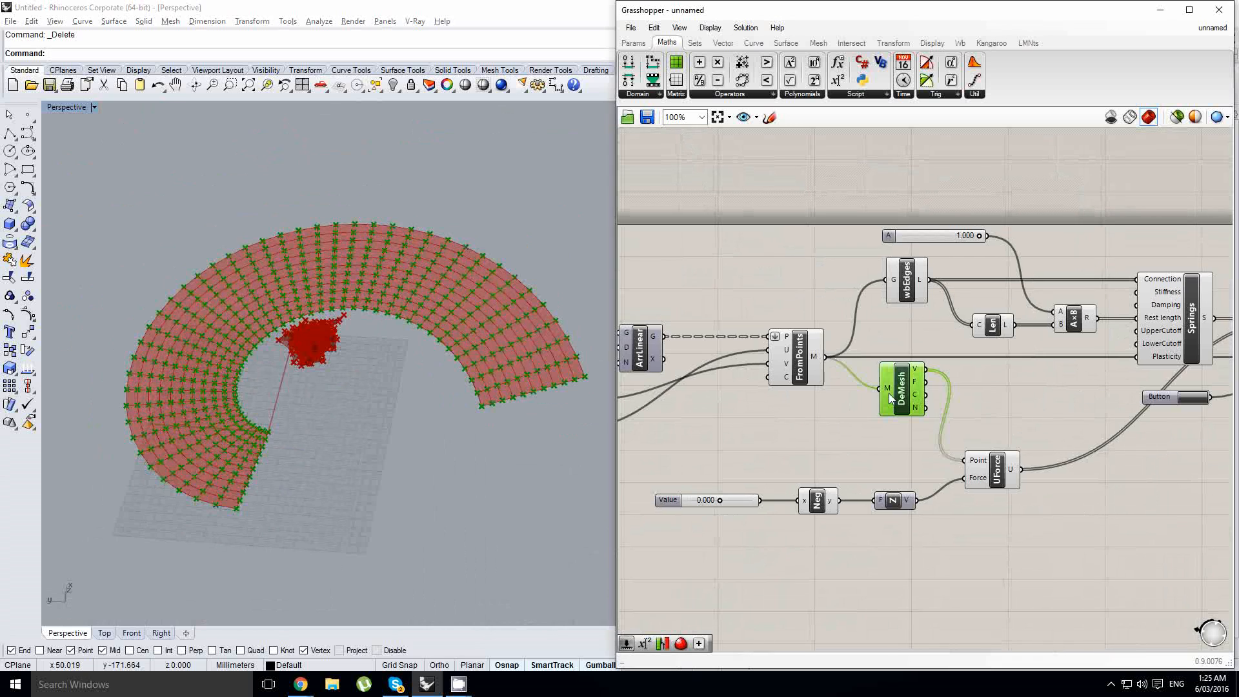
double_click(1032, 389)
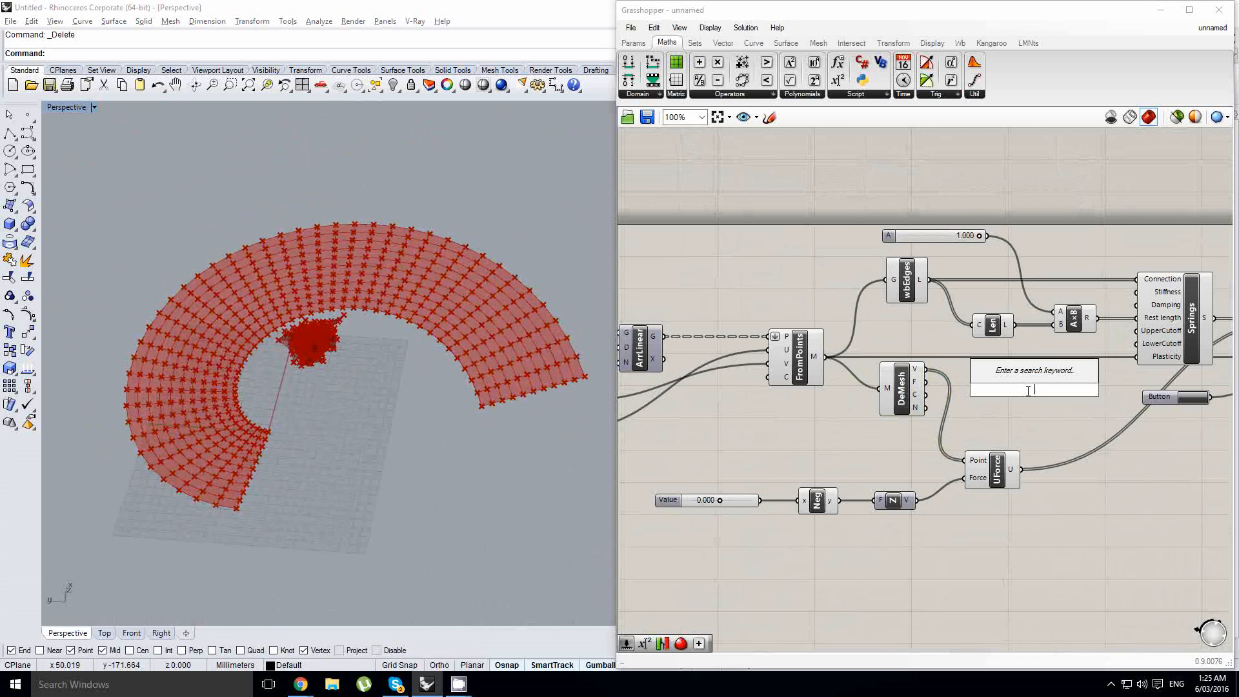
type("pt")
left_click(1000, 340)
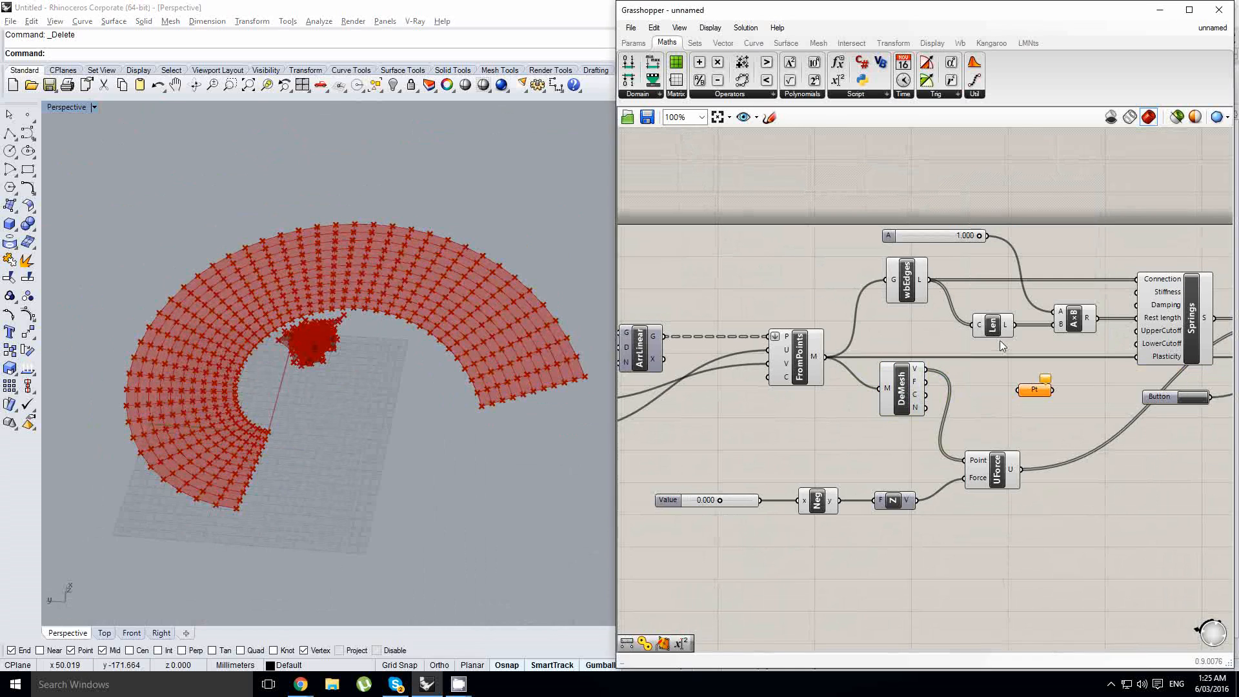
scroll(937, 391, "up", 1)
right_click_drag(937, 392, 802, 405)
left_click_drag(878, 401, 847, 373)
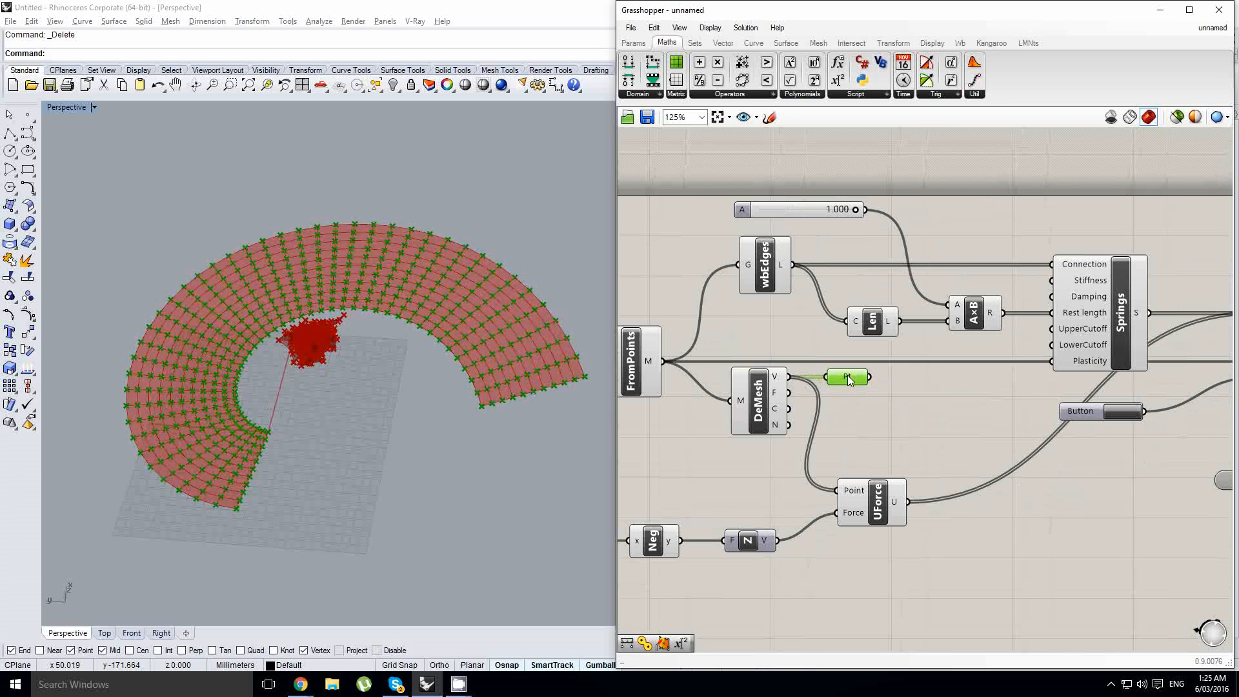
- Bake the vertices from the Point parameter and turn off the preview of the Point parameter and the DeMesh component
middle_click(848, 373)
left_click(870, 400)
middle_click(853, 377)
left_click(898, 340)
middle_click(772, 387)
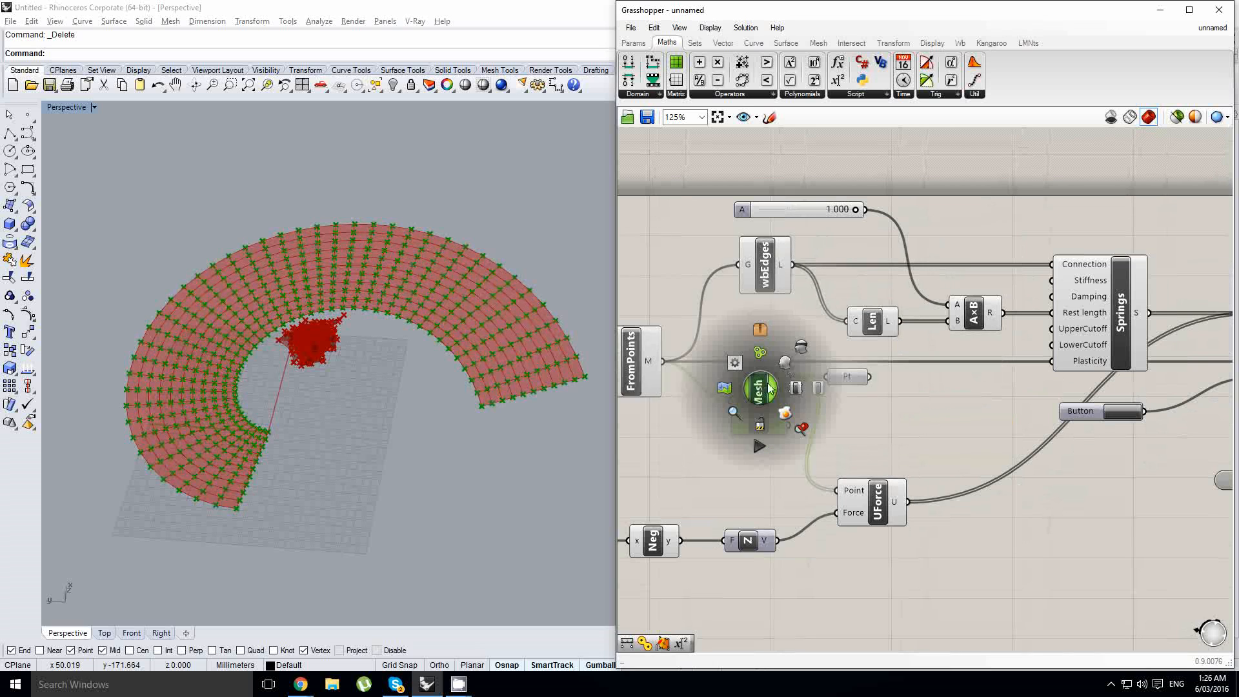
left_click(799, 343)
- Add a Mesh parameter next to the GeometryOut output of the Kangaroo component
right_click_drag(800, 344, 605, 360)
right_click_drag(1056, 379, 725, 367)
double_click(1041, 374)
type("mesh")
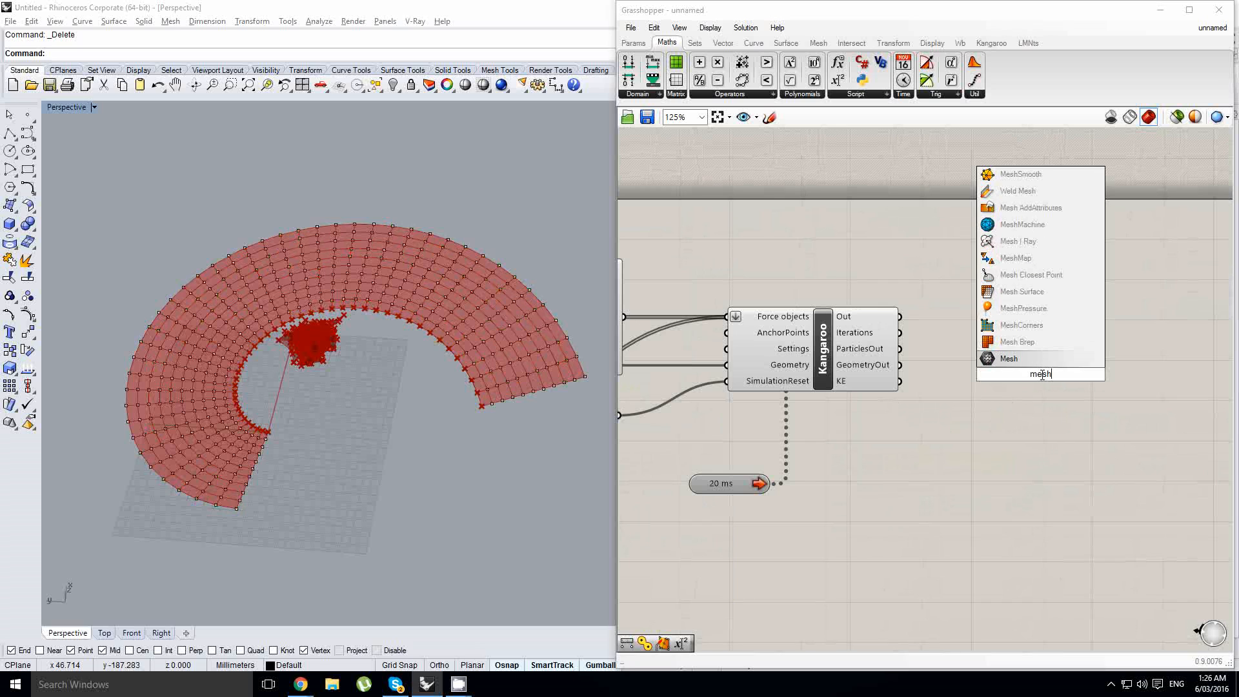
left_click(1023, 365)
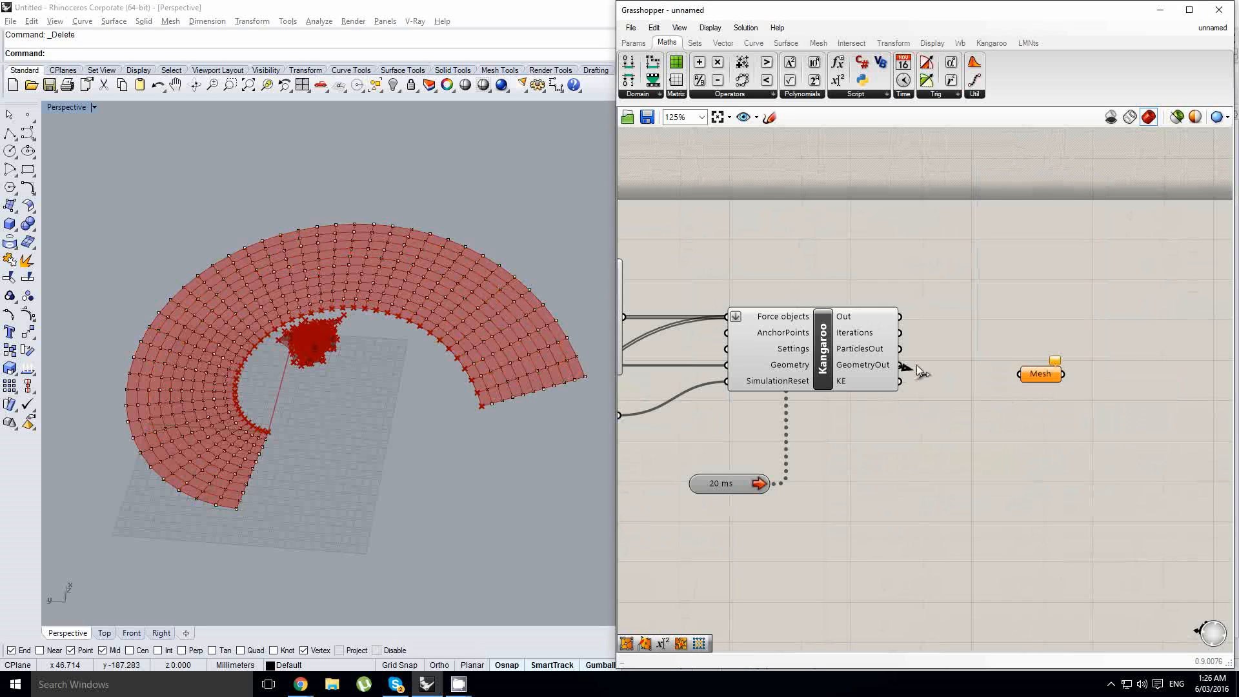
- Connect Kangaroo's GeometryOut to the Mesh parameter and turn off the preview of the Kangaroo component
left_click_drag(919, 370, 1019, 367)
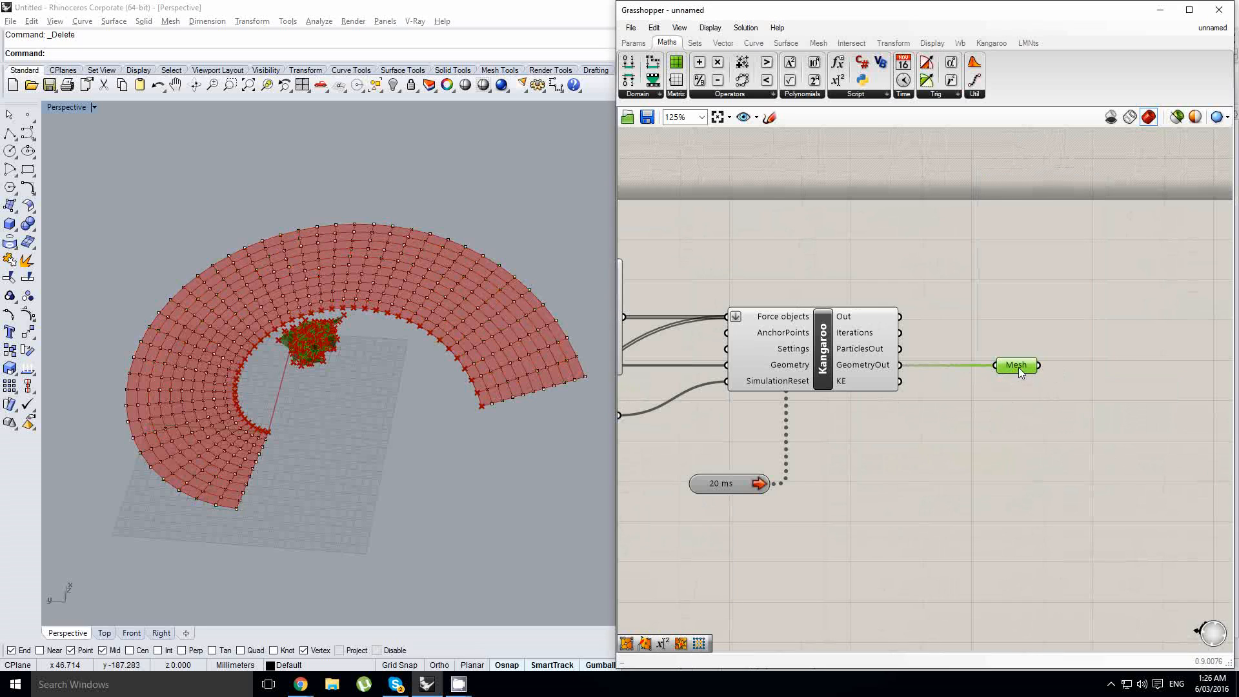
left_click(836, 353)
middle_click(832, 348)
left_click(881, 307)
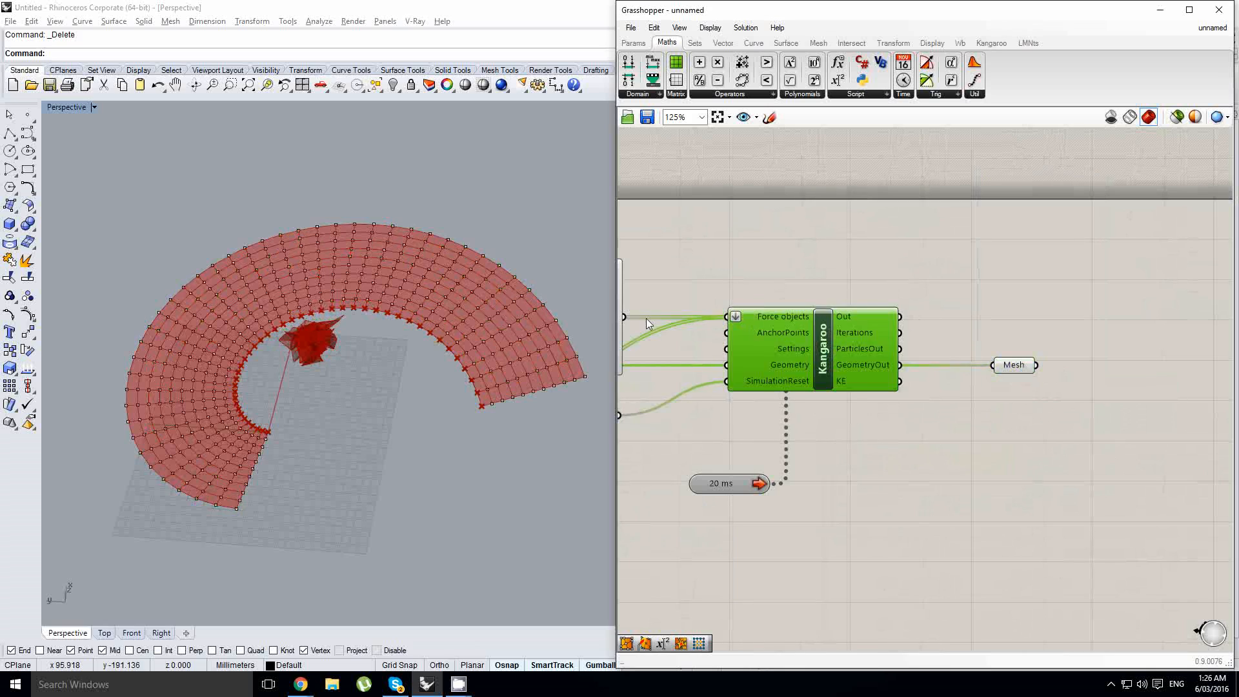
right_click_drag(735, 303, 809, 309)
left_click(804, 273)
- Inspect the simulated mesh and the surrounding spiral grid of baked points from several angles in the perspective view
right_click_drag(422, 261, 436, 339)
scroll(429, 289, "up", 7)
scroll(434, 340, "down", 8)
scroll(432, 342, "up", 5)
right_click_drag(348, 372, 402, 396)
right_click_drag(494, 345, 541, 310)
scroll(346, 348, "down", 6)
scroll(345, 348, "up", 6)
scroll(359, 278, "down", 3)
right_click_drag(326, 319, 367, 306)
scroll(356, 278, "up", 4)
scroll(291, 413, "down", 5)
scroll(242, 477, "up", 4)
right_click_drag(257, 443, 276, 431)
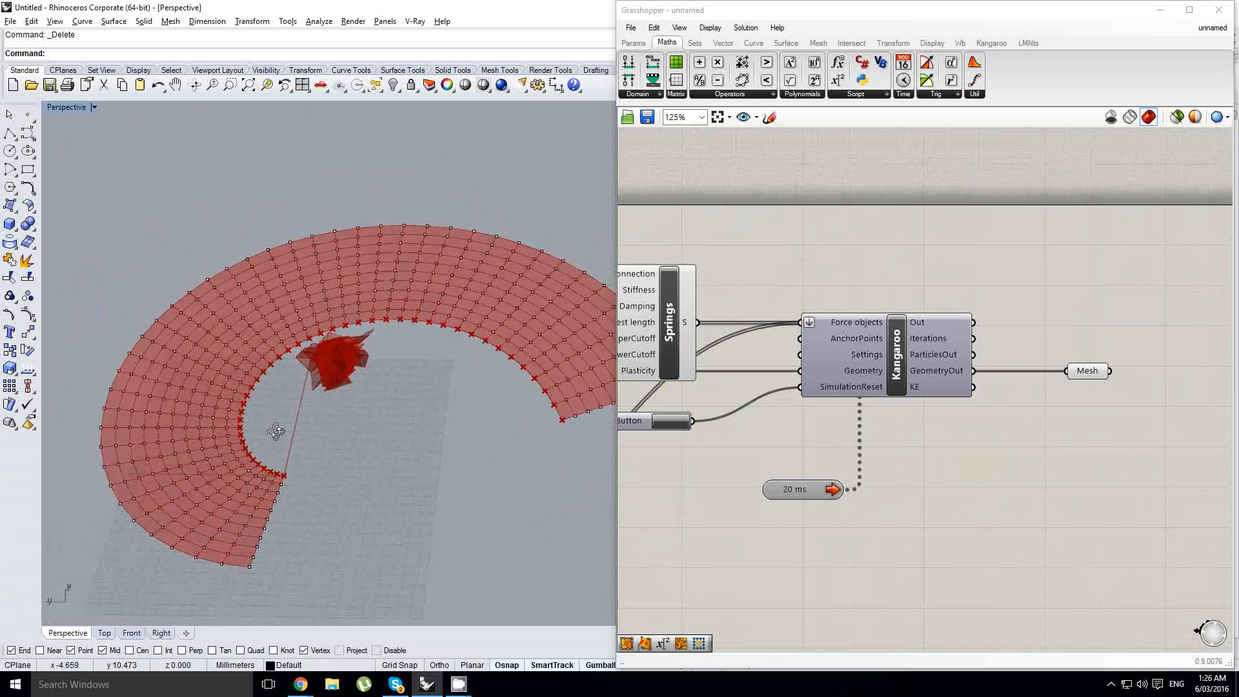
right_click_drag(327, 356, 321, 372)
right_click_drag(462, 365, 420, 369)
scroll(453, 362, "up", 2)
- Place a copy of the Point parameter, without any input, below the UForce component
right_click_drag(899, 440, 1054, 429)
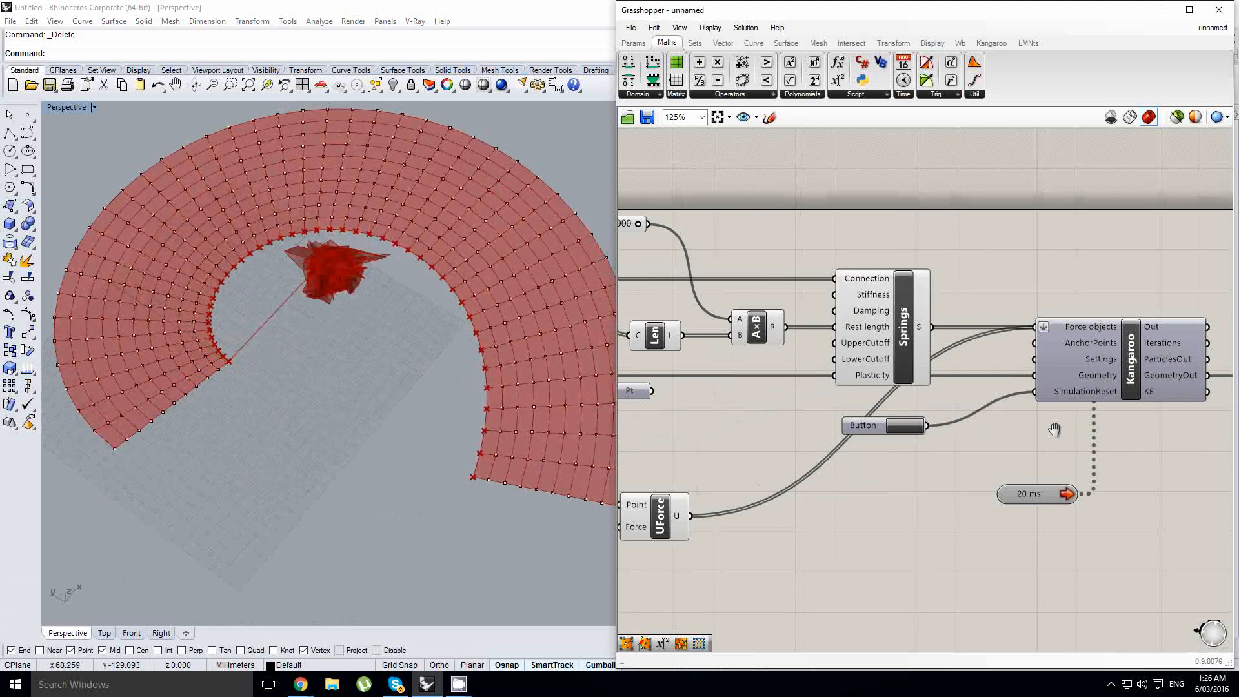
right_click_drag(739, 438, 754, 400)
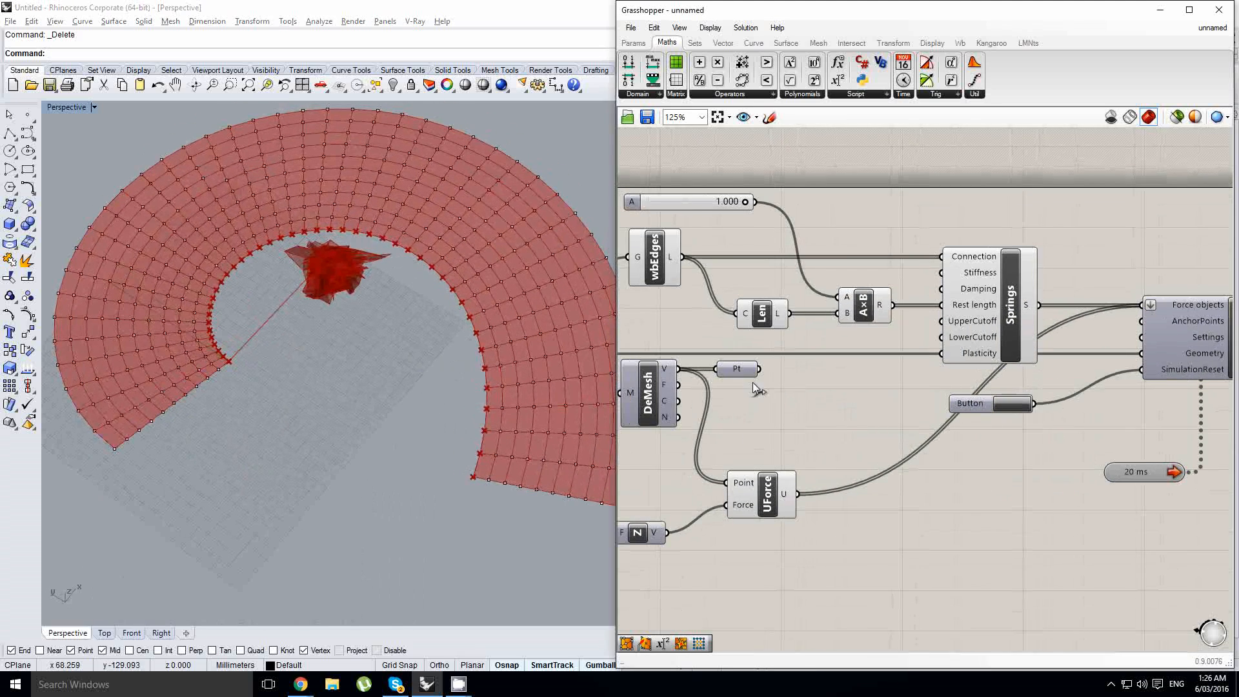
left_click_drag(746, 371, 681, 364, "alt")
right_click(823, 583)
key("Escape")
right_click(783, 557)
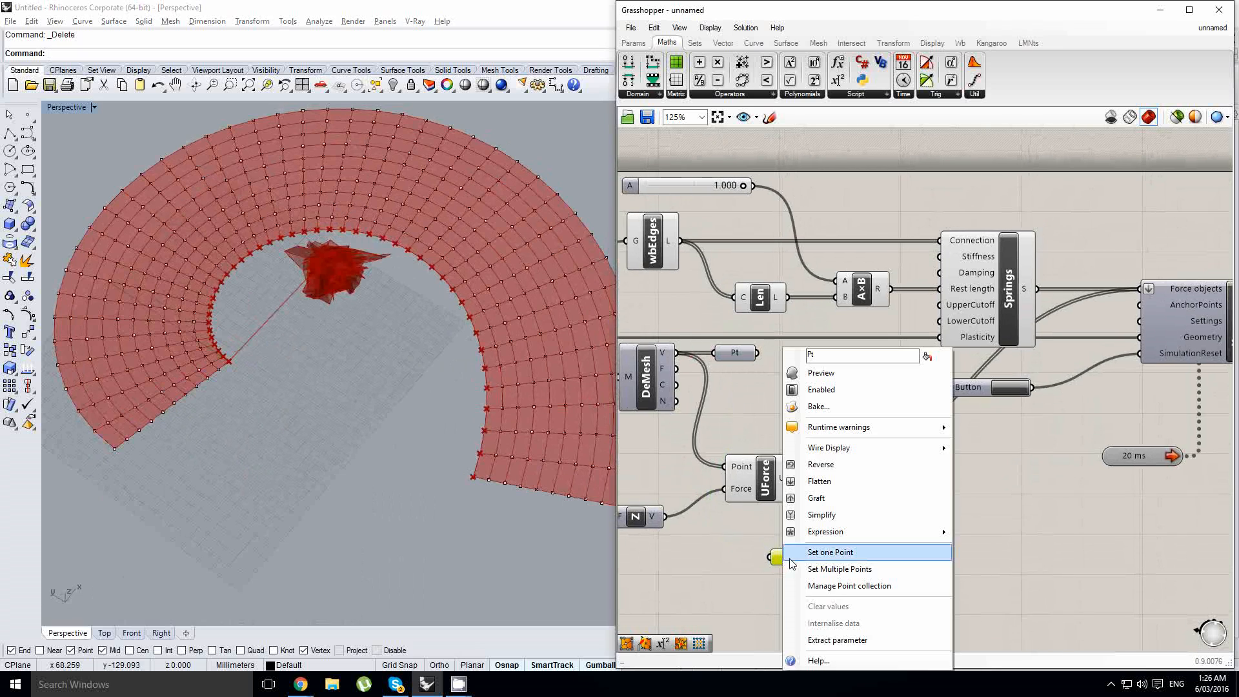
left_click(838, 568)
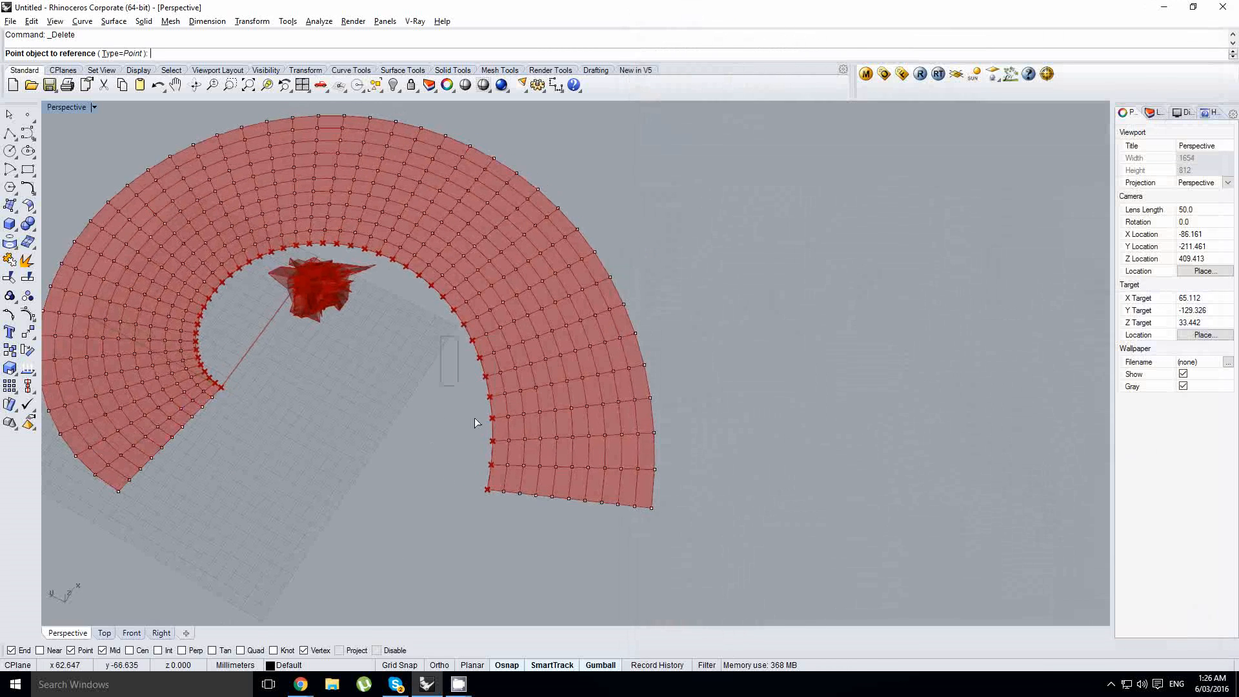
left_click_drag(474, 418, 492, 510)
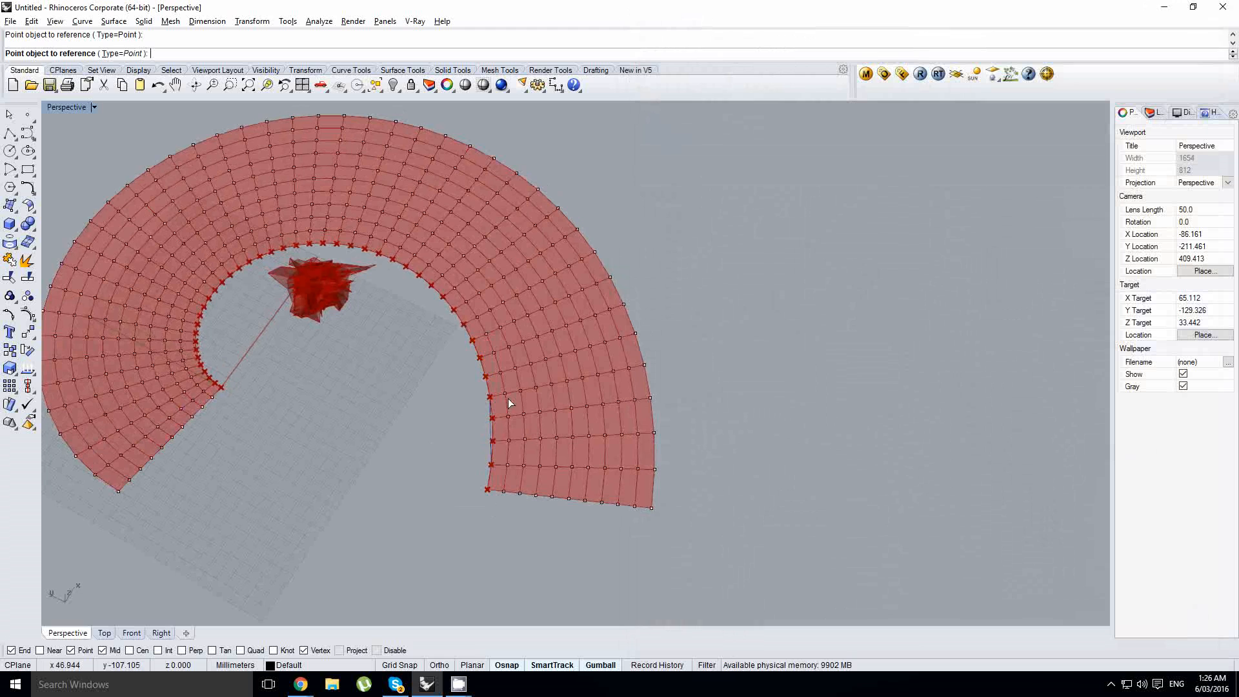
right_click_drag(509, 402, 491, 416)
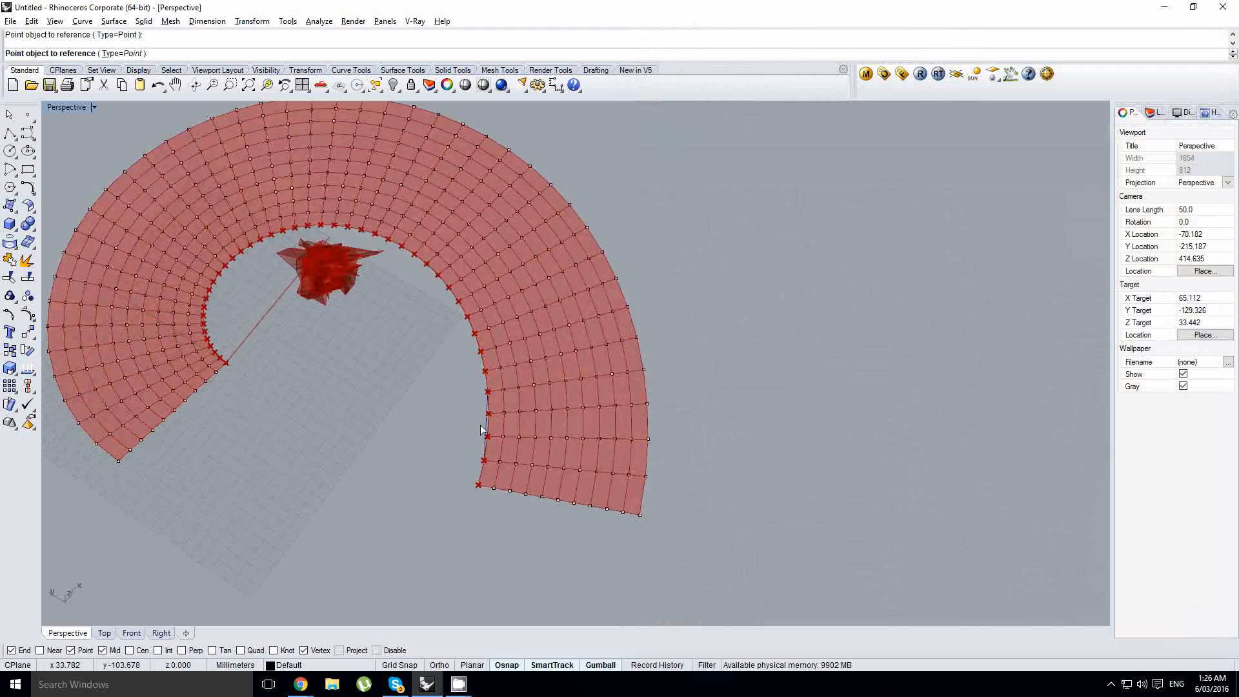
key("Escape")
- Set multiple points in the new Point parameter, picking spaced baked points along the spiral's inner edge
right_click(792, 558)
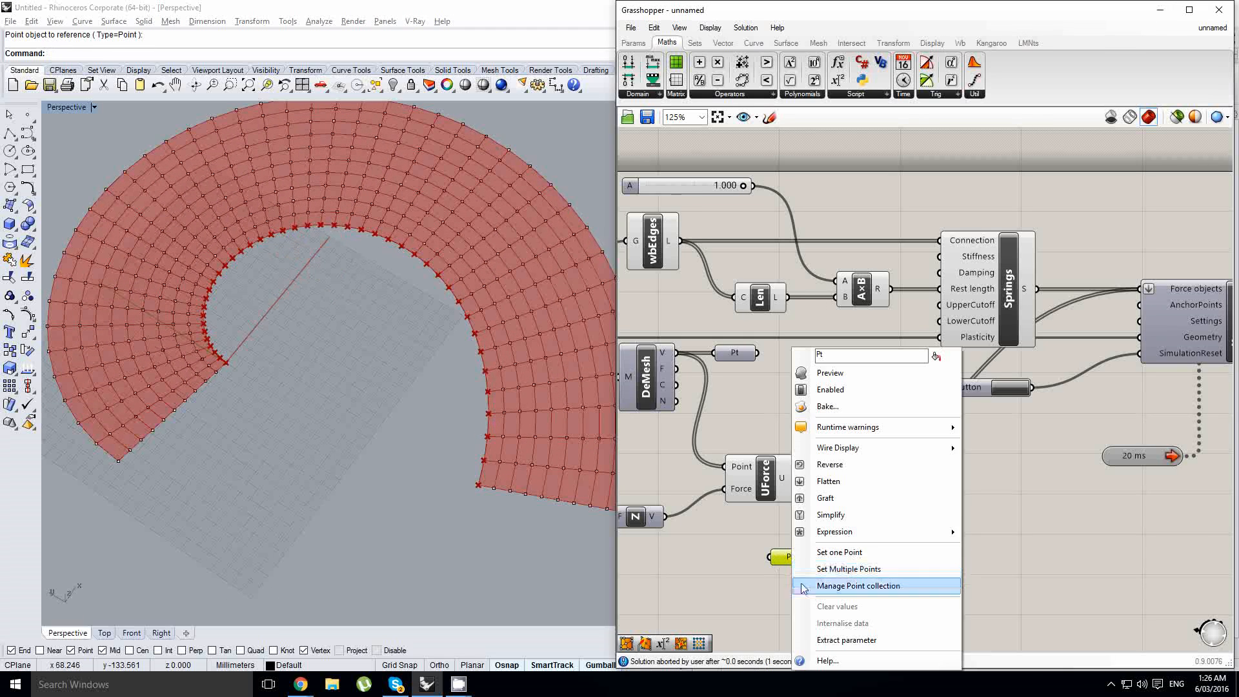
left_click(839, 567)
right_click_drag(463, 466, 469, 473)
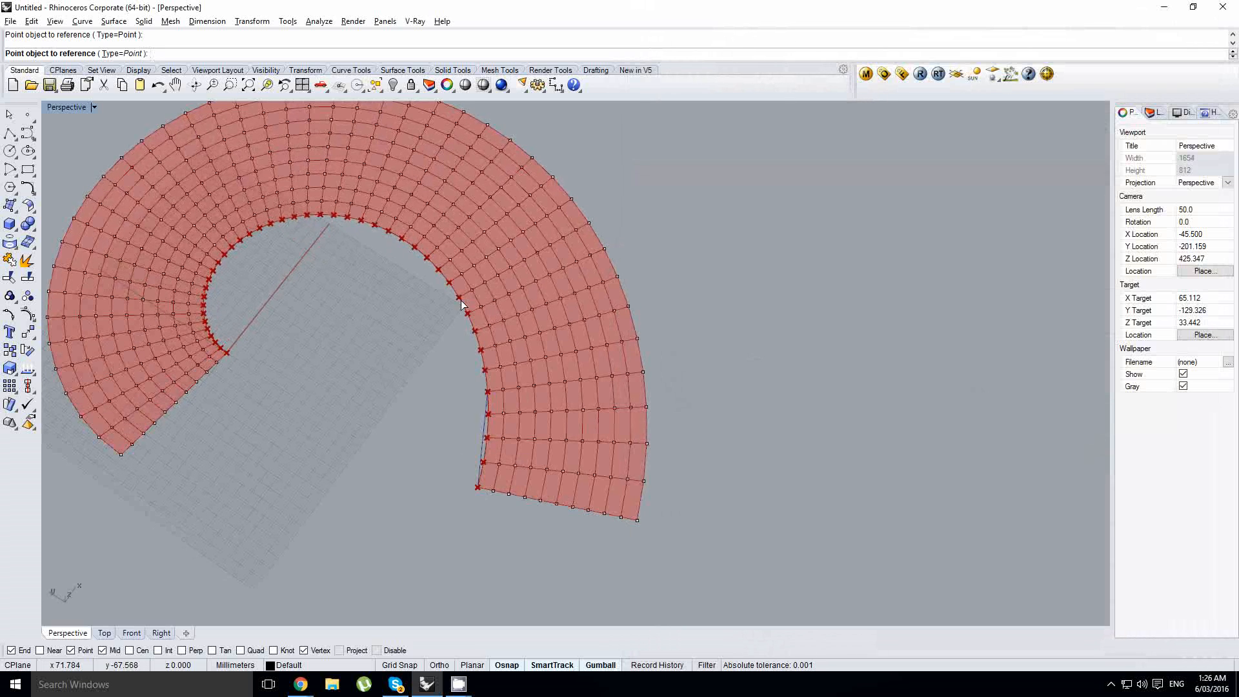
left_click(408, 247)
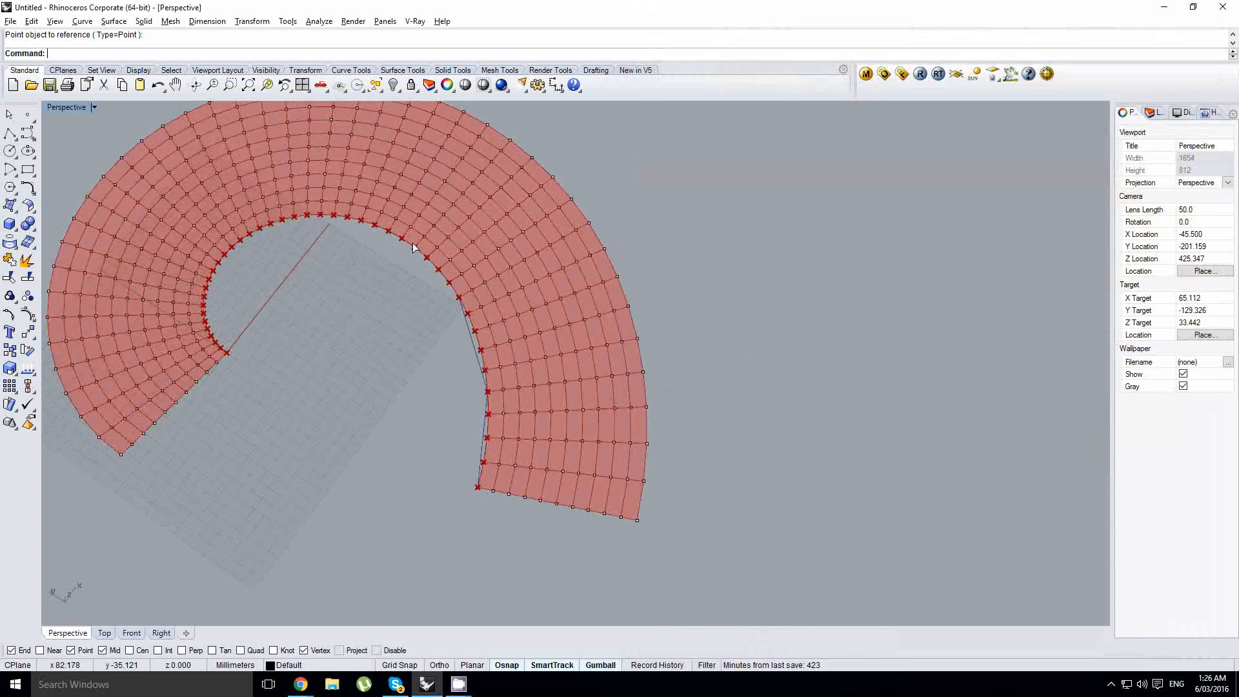
left_click(332, 216)
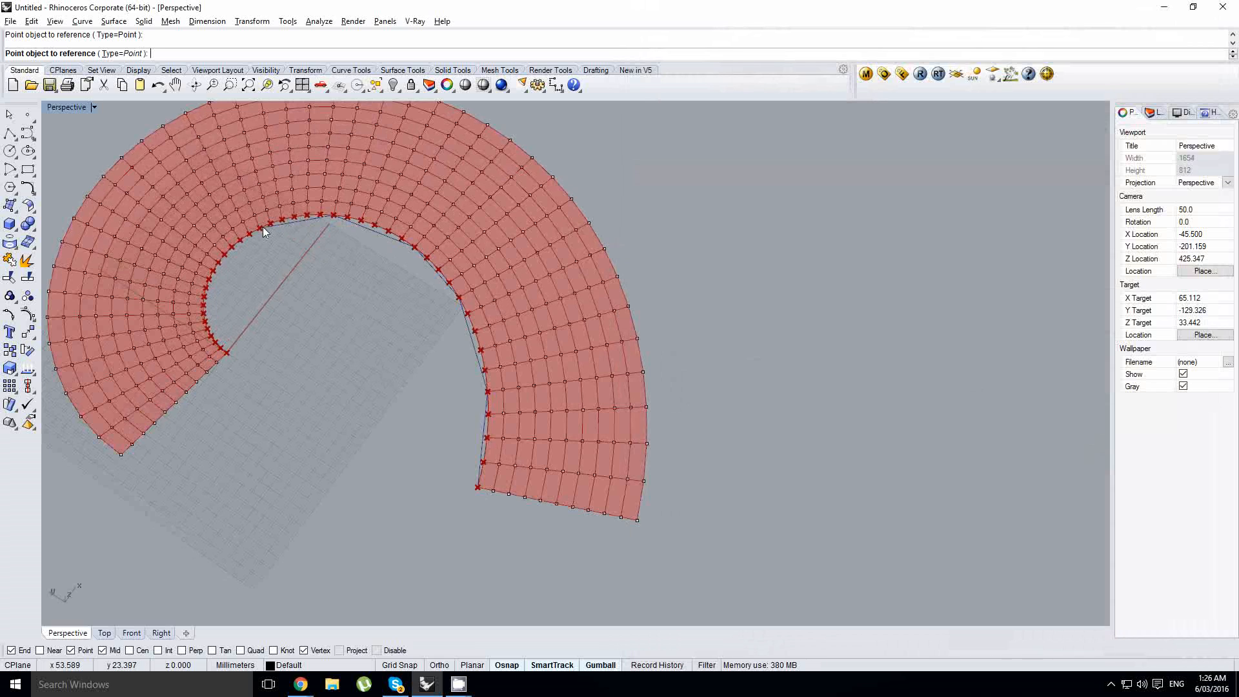
left_click(261, 227)
- Add both end corners and spaced baked points along the spiral's outer edge to the referenced set, then finish the selection
left_click(120, 454)
right_click_drag(223, 356, 451, 414, "shift")
left_click(281, 353)
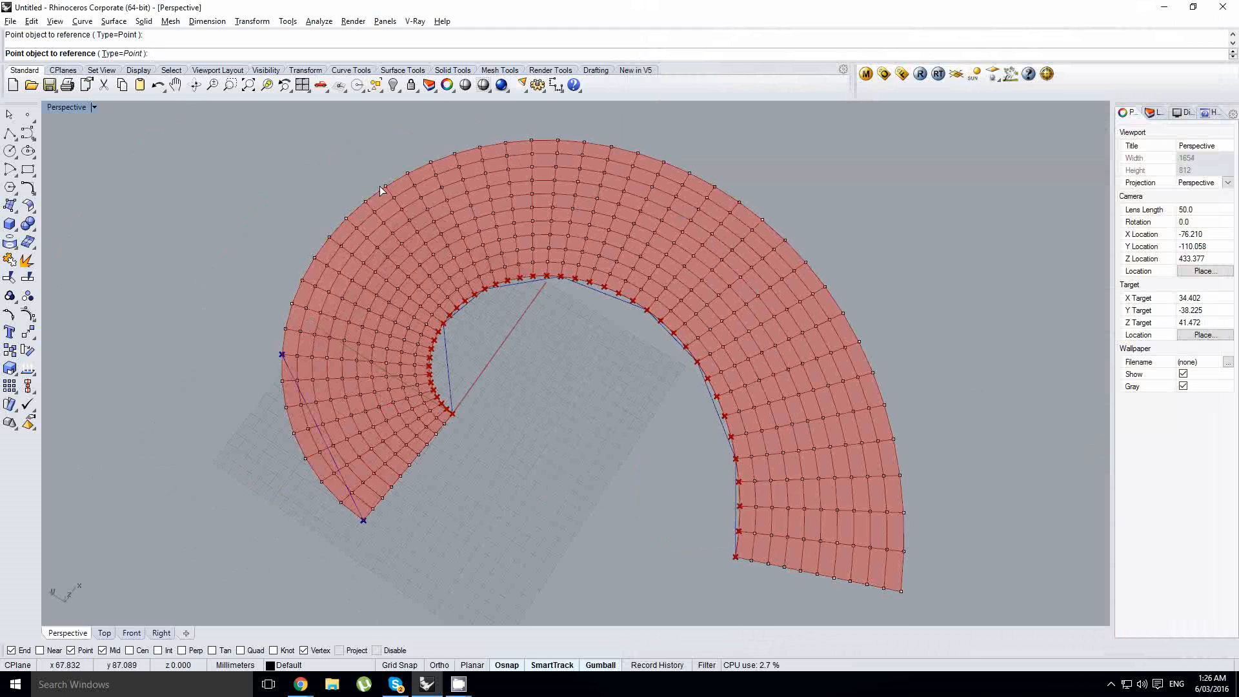
left_click(384, 185)
right_click_drag(440, 226, 321, 289, "shift")
left_click(500, 215)
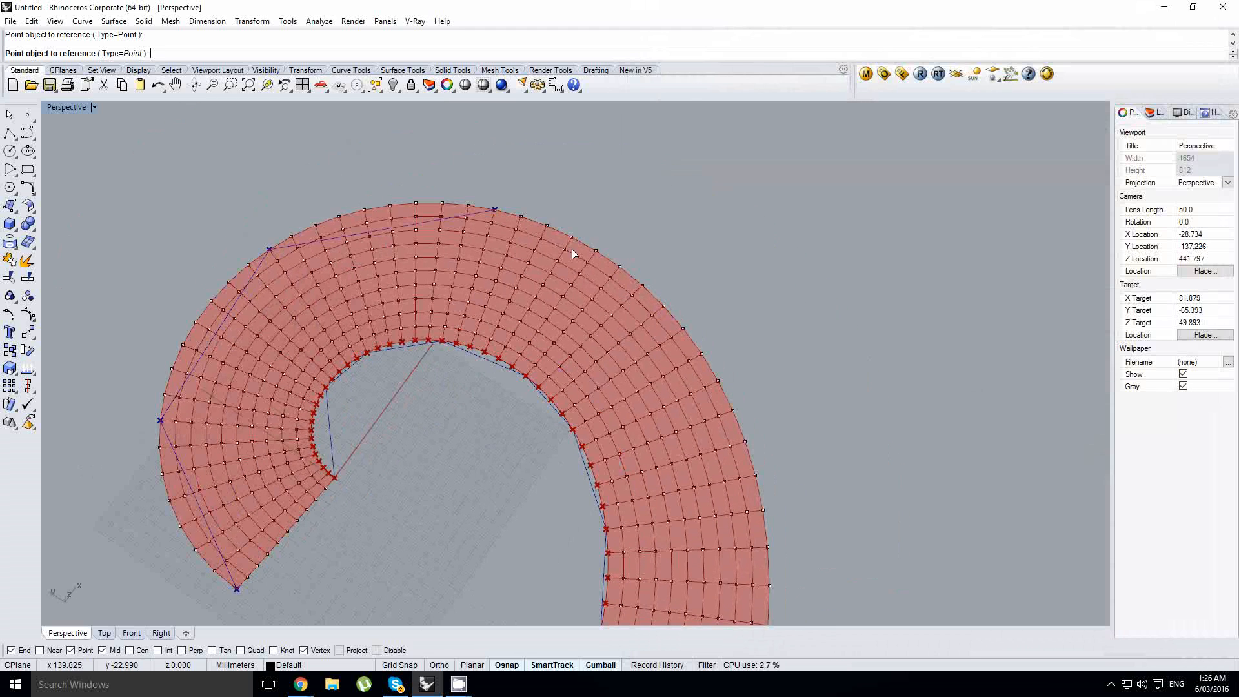
left_click(652, 308)
right_click_drag(652, 316, 684, 369)
right_click_drag(684, 369, 635, 316, "shift")
left_click(638, 367)
right_click_drag(640, 413, 635, 483)
left_click(553, 528)
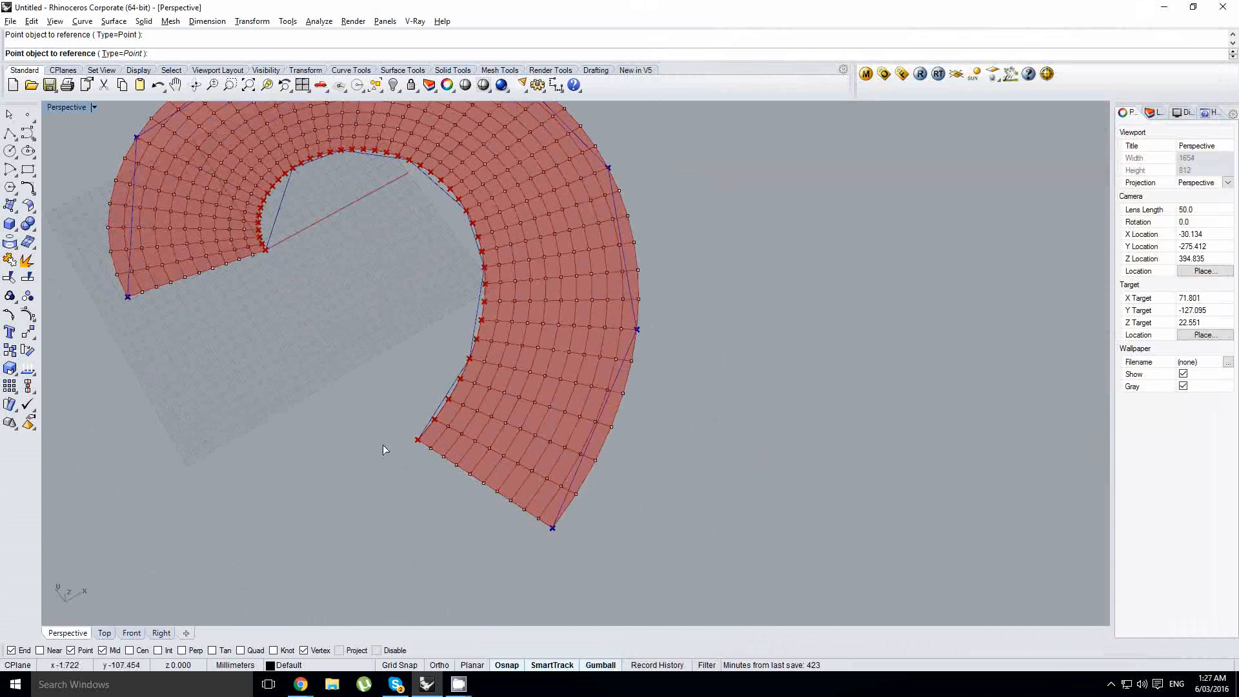
right_click_drag(444, 416, 428, 386)
key("Return")
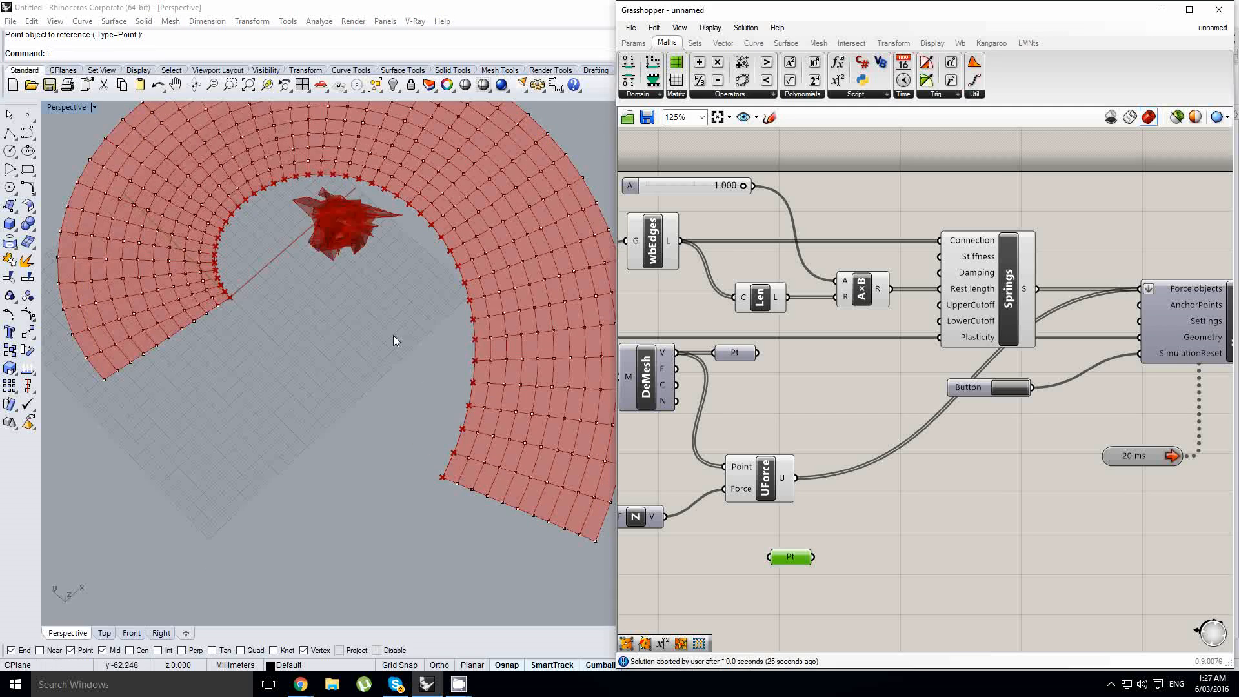
- Duplicate the edge-anchor Point parameter and place the copy right beside it
right_click_drag(861, 524, 831, 491)
right_click(803, 519)
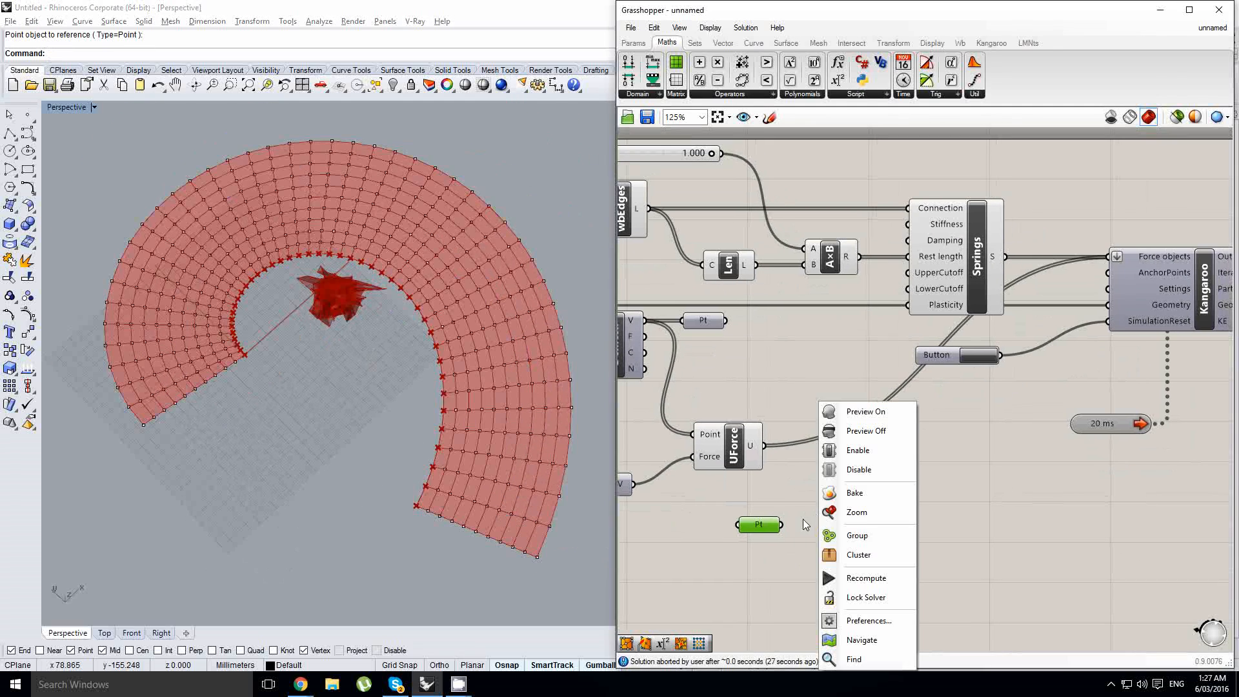
left_click(776, 538)
right_click_drag(774, 534, 811, 486)
left_click_drag(797, 480, 793, 518, "alt")
- Set multiple points in the second Point parameter, referencing nine spaced baked points along the middle row of the spiral from end to end
right_click(794, 520)
left_click(831, 564)
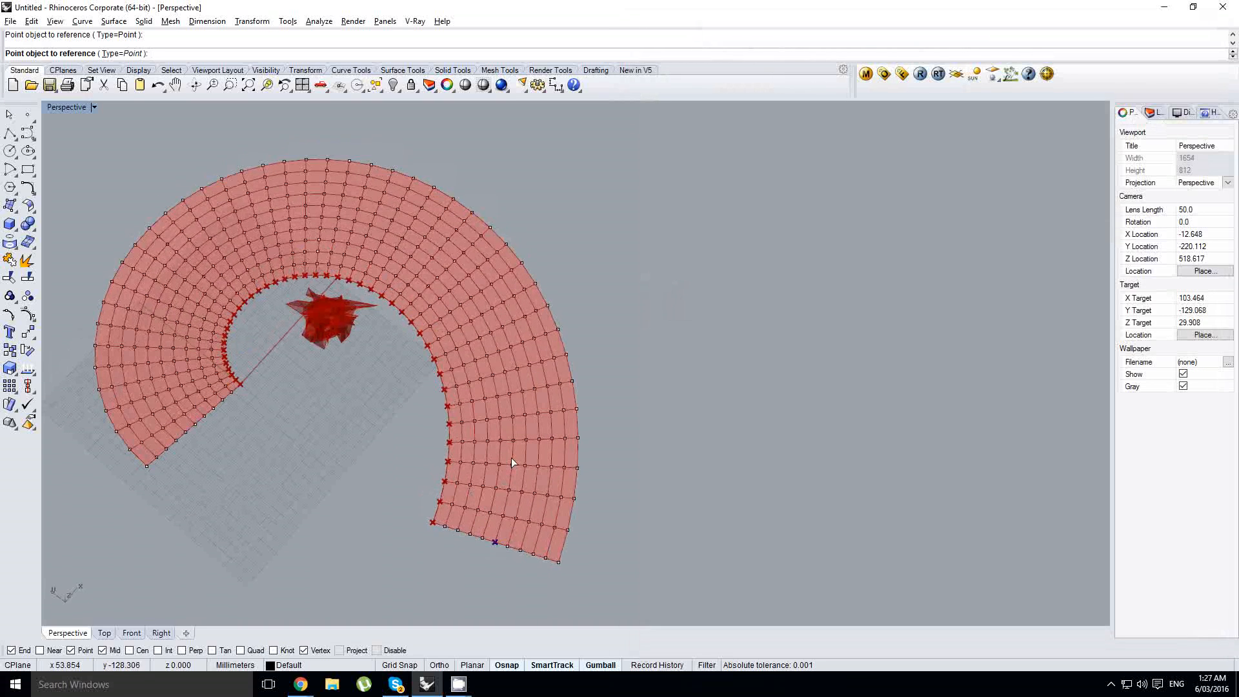
left_click(498, 351)
left_click(459, 282)
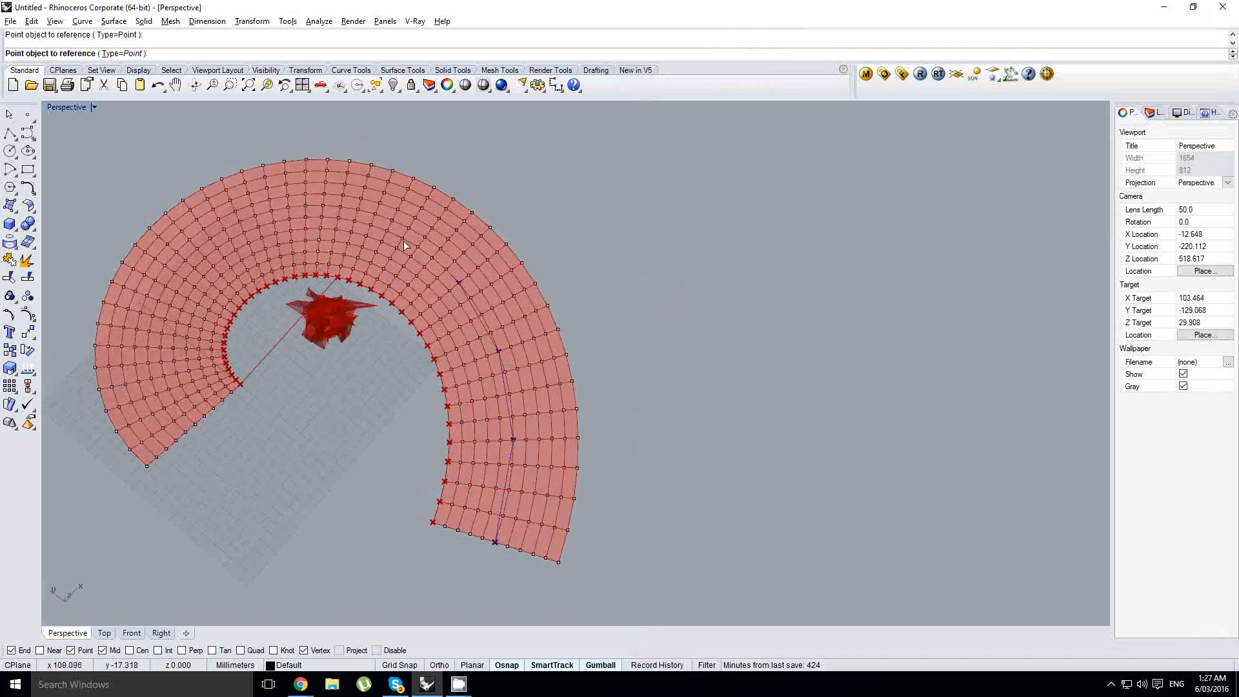
left_click(386, 229)
left_click(304, 217)
left_click(217, 247)
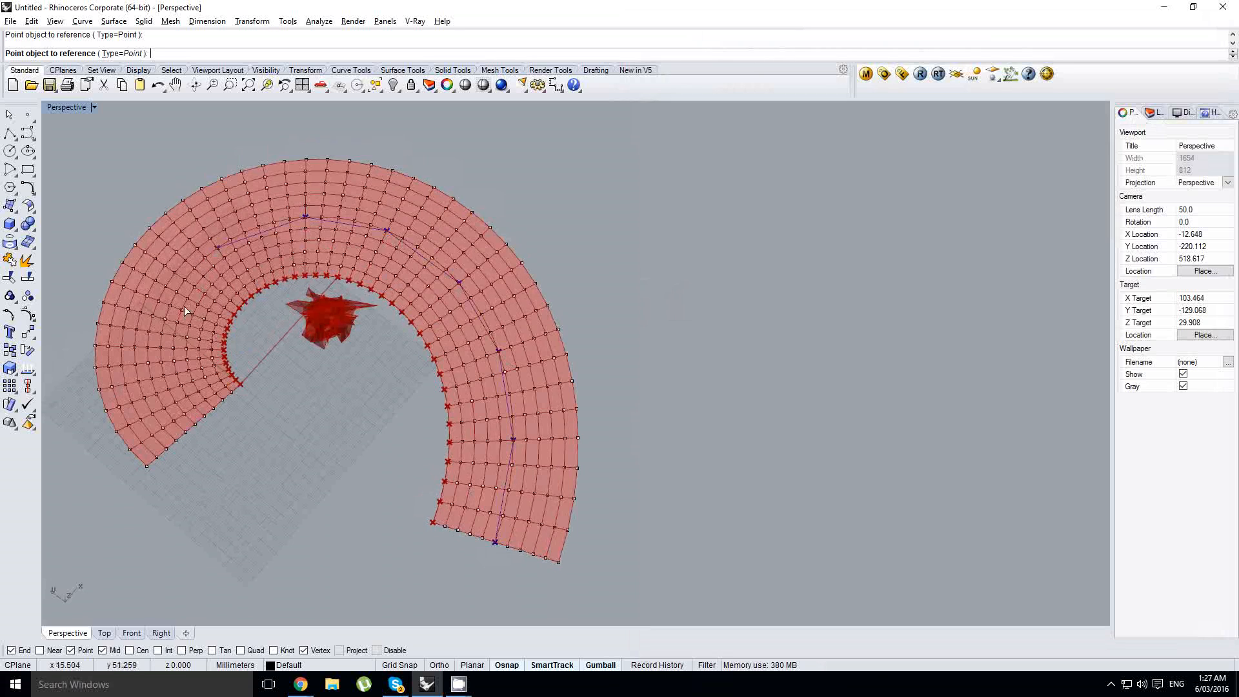
left_click(165, 319)
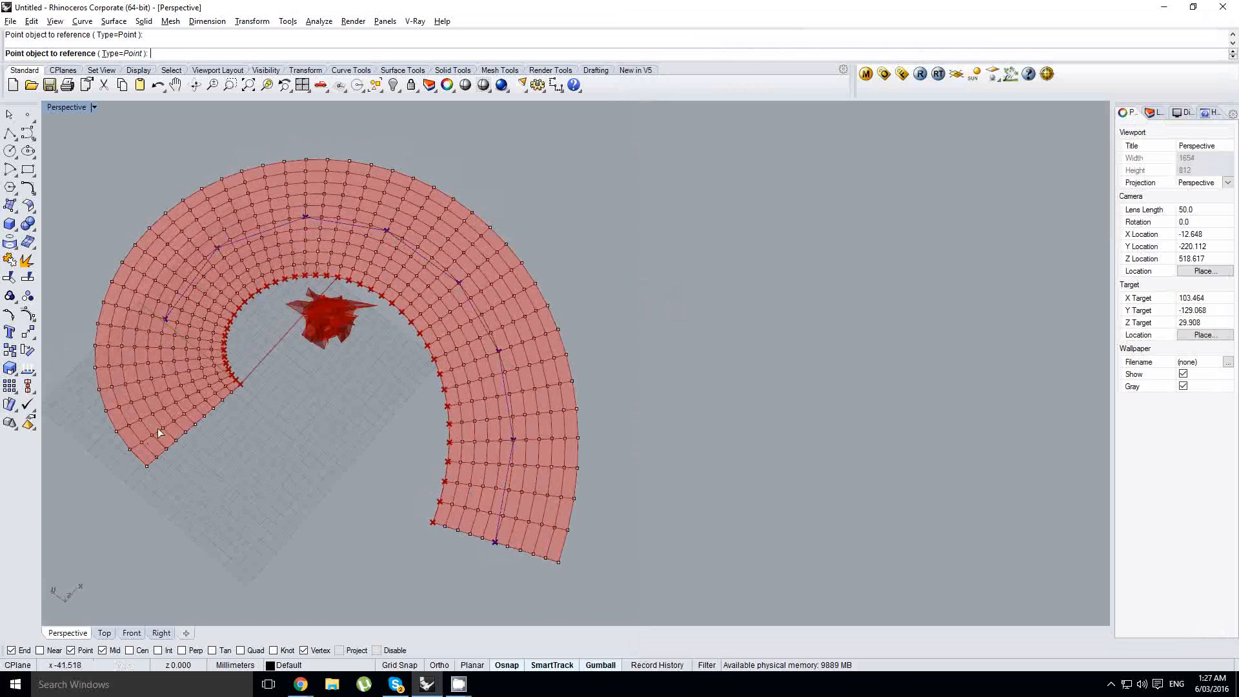
left_click(194, 423)
key("Return")
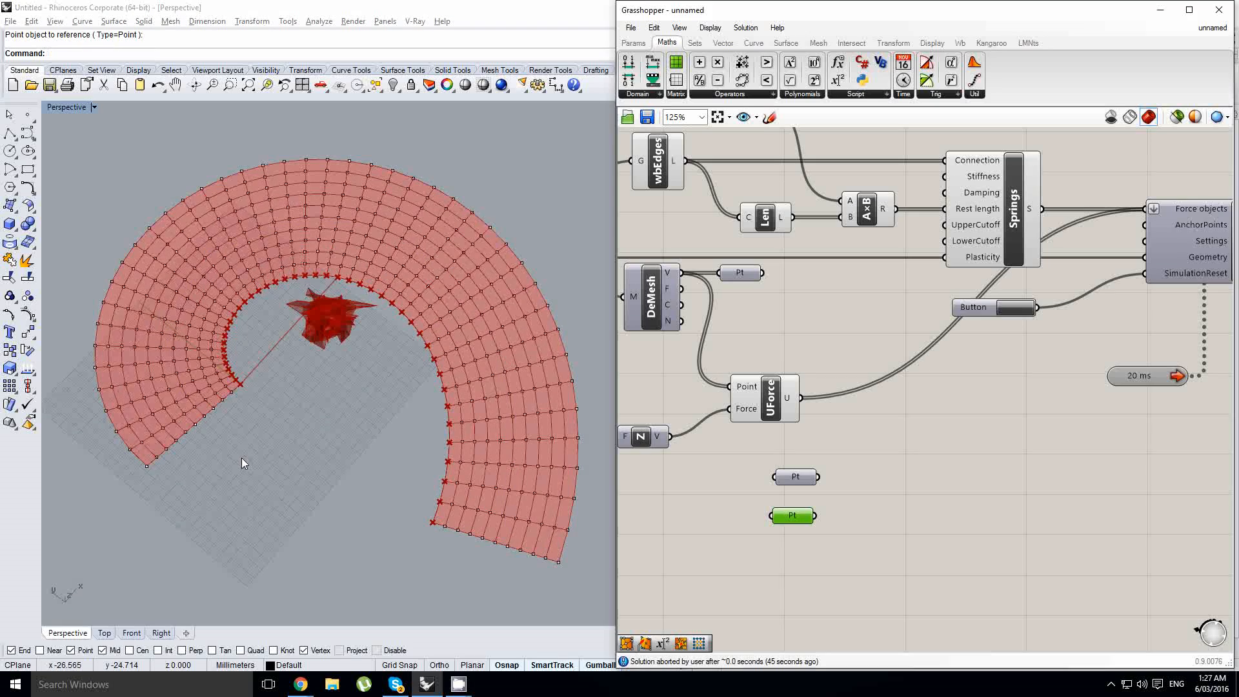
- Connect both Point parameters to Kangaroo's AnchorPoints input and reset the simulation
right_click_drag(242, 458, 366, 391)
scroll(366, 391, "up", 2)
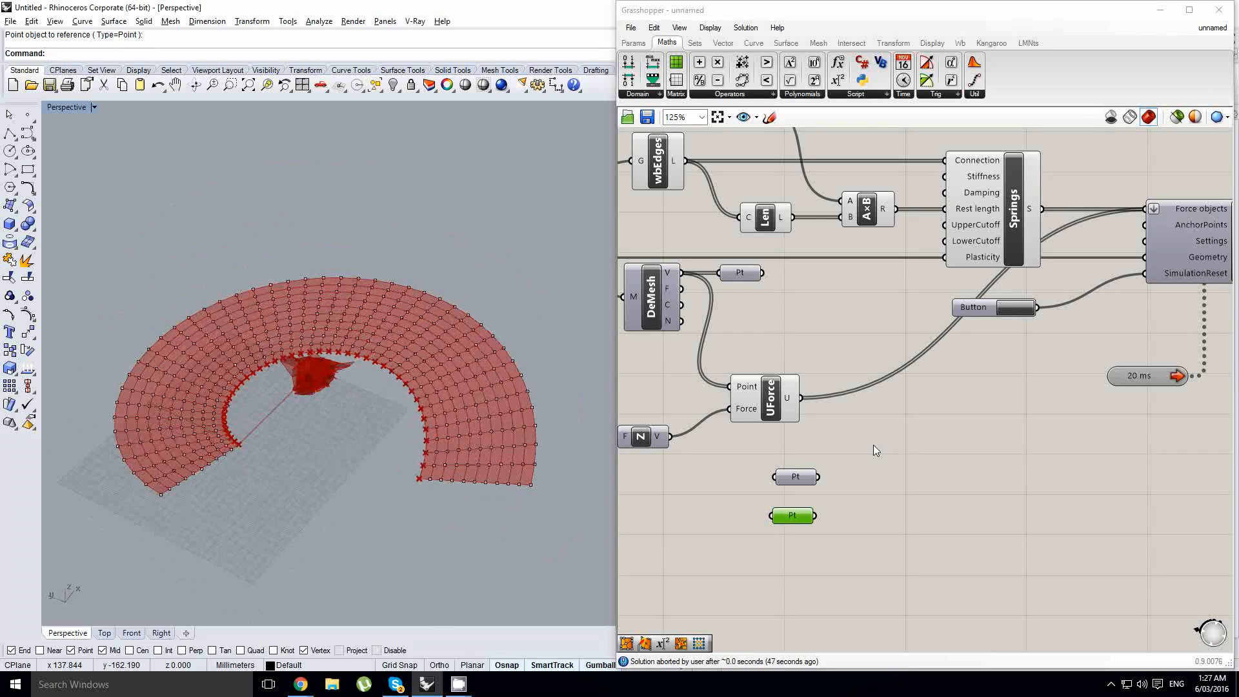
right_click_drag(833, 479, 844, 484)
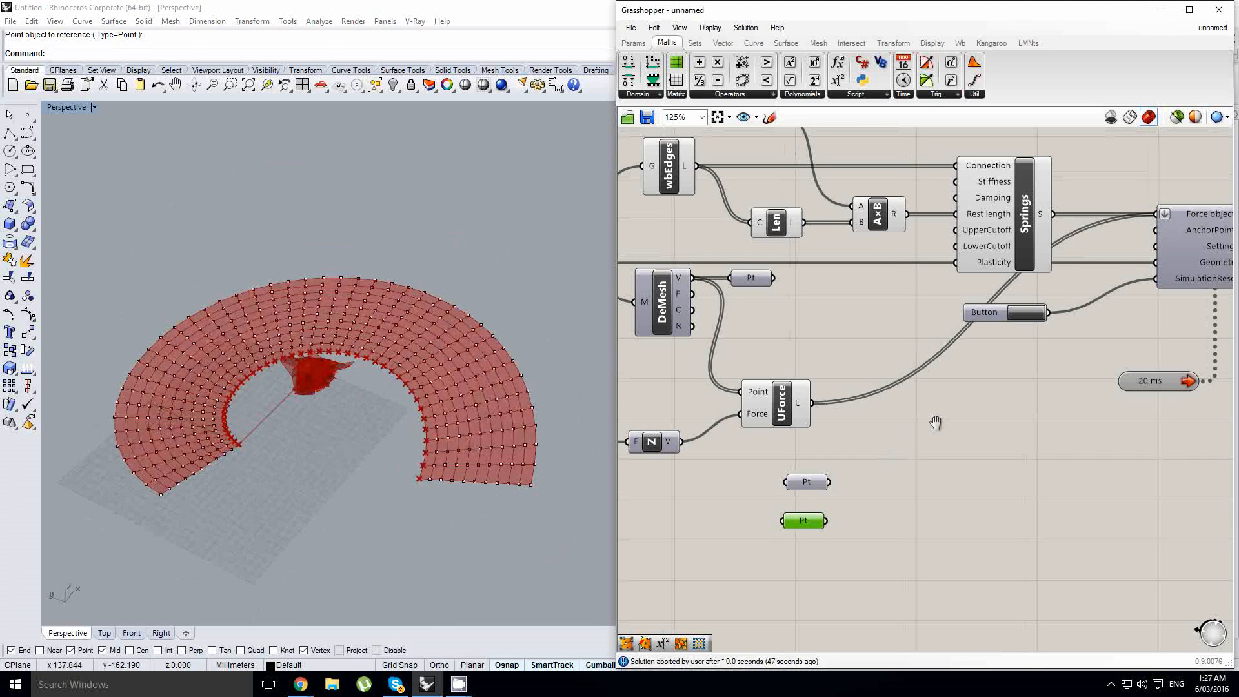
left_click(802, 484)
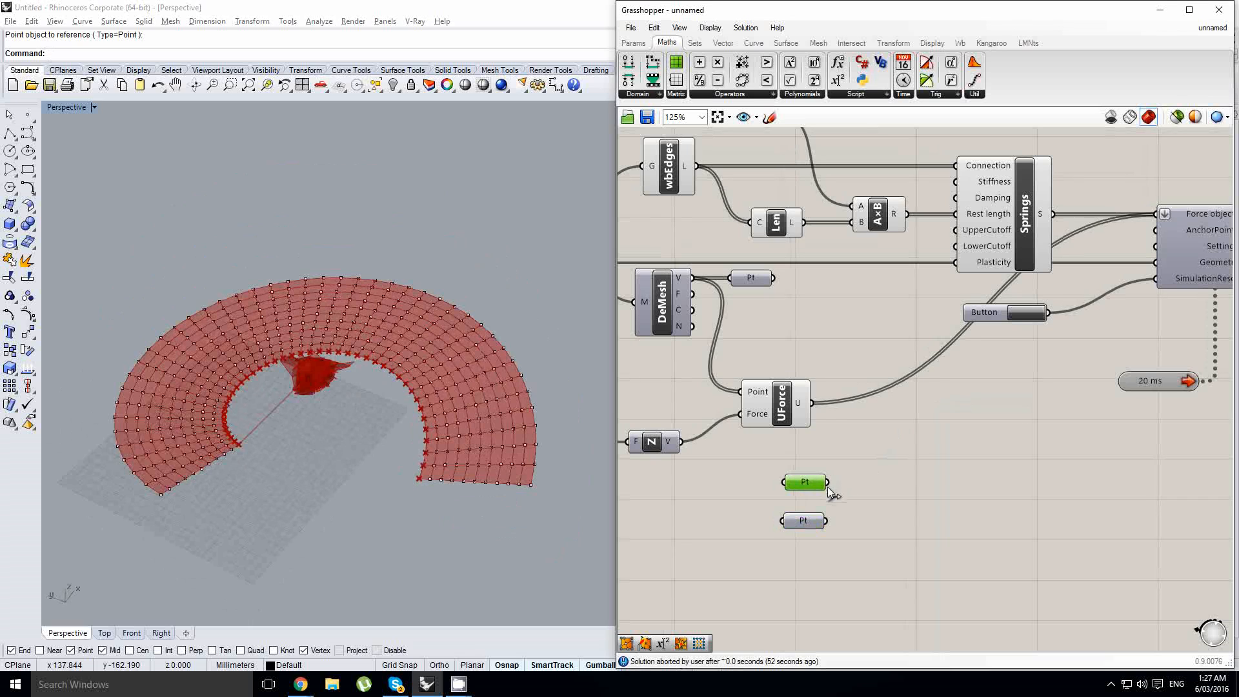
left_click_drag(828, 482, 1167, 233)
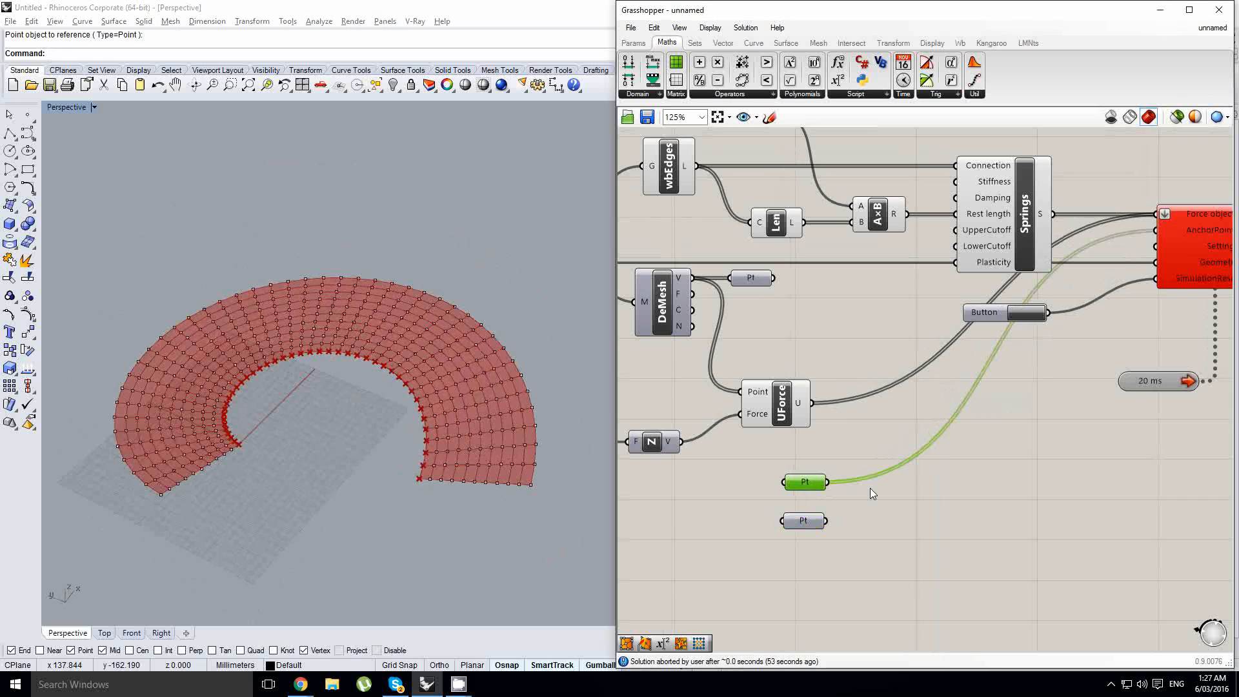
left_click_drag(827, 521, 1156, 230)
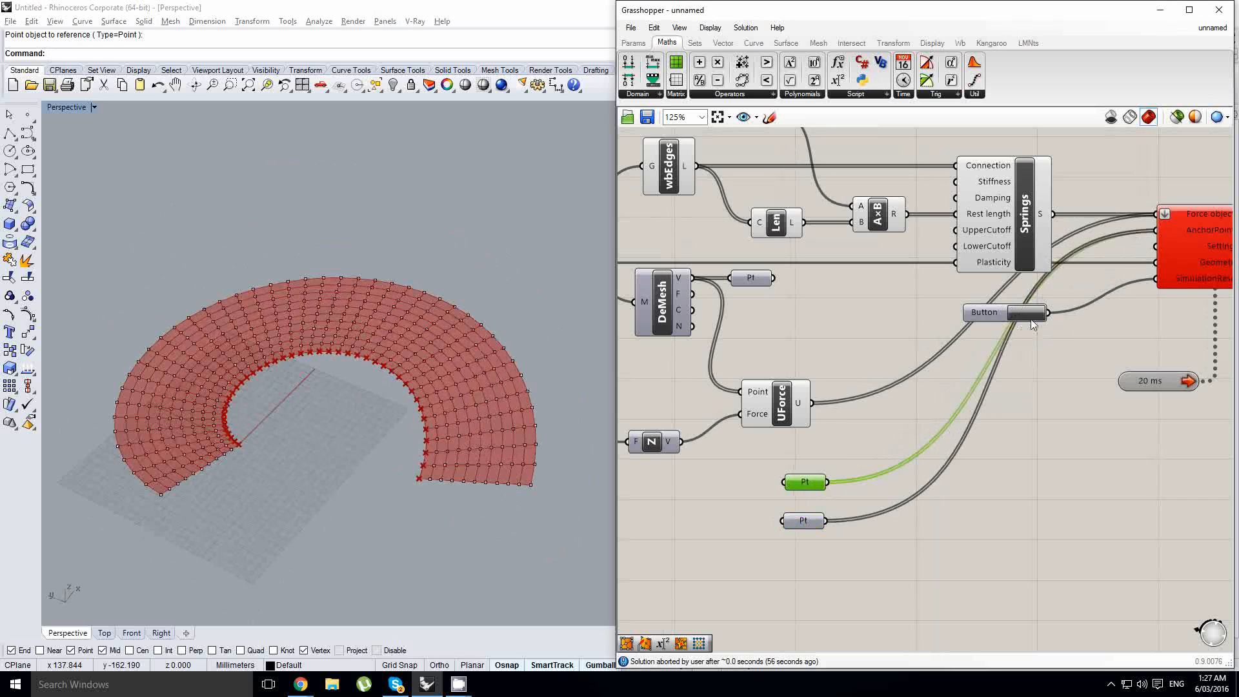
left_click(1026, 313)
- Set the rest length multiplier slider A to 0.000
right_click_drag(860, 349, 1026, 405)
scroll(950, 368, "up", 2)
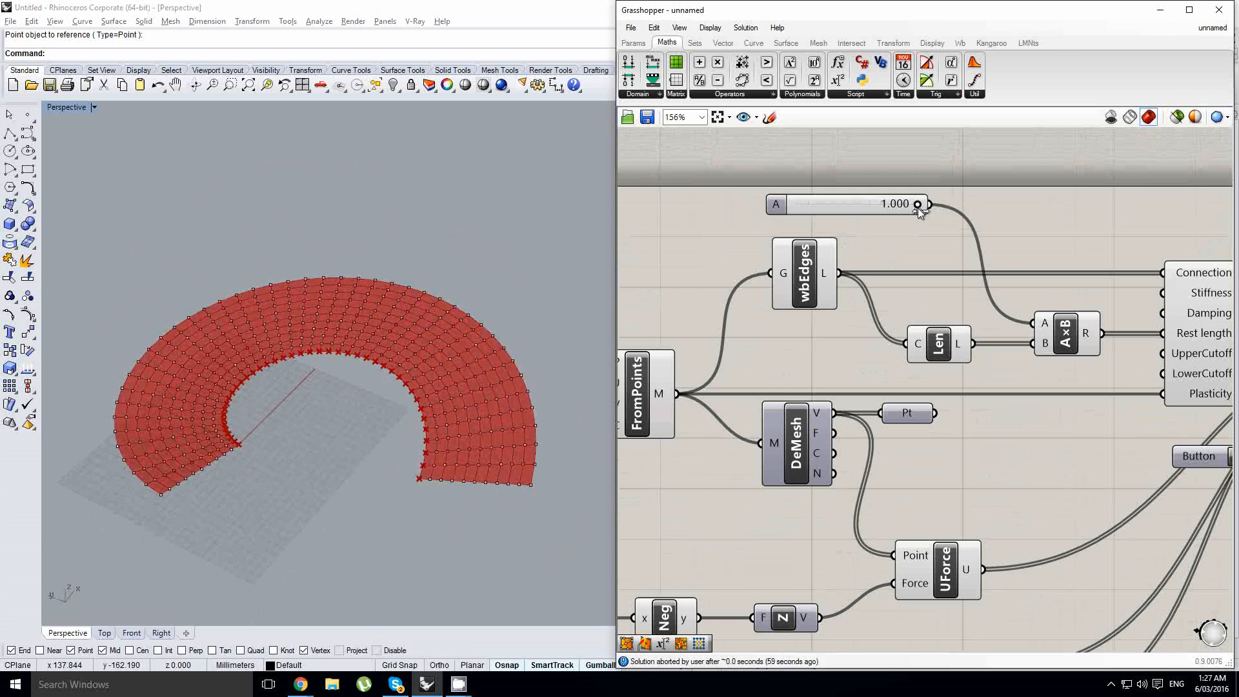
left_click_drag(914, 204, 714, 183)
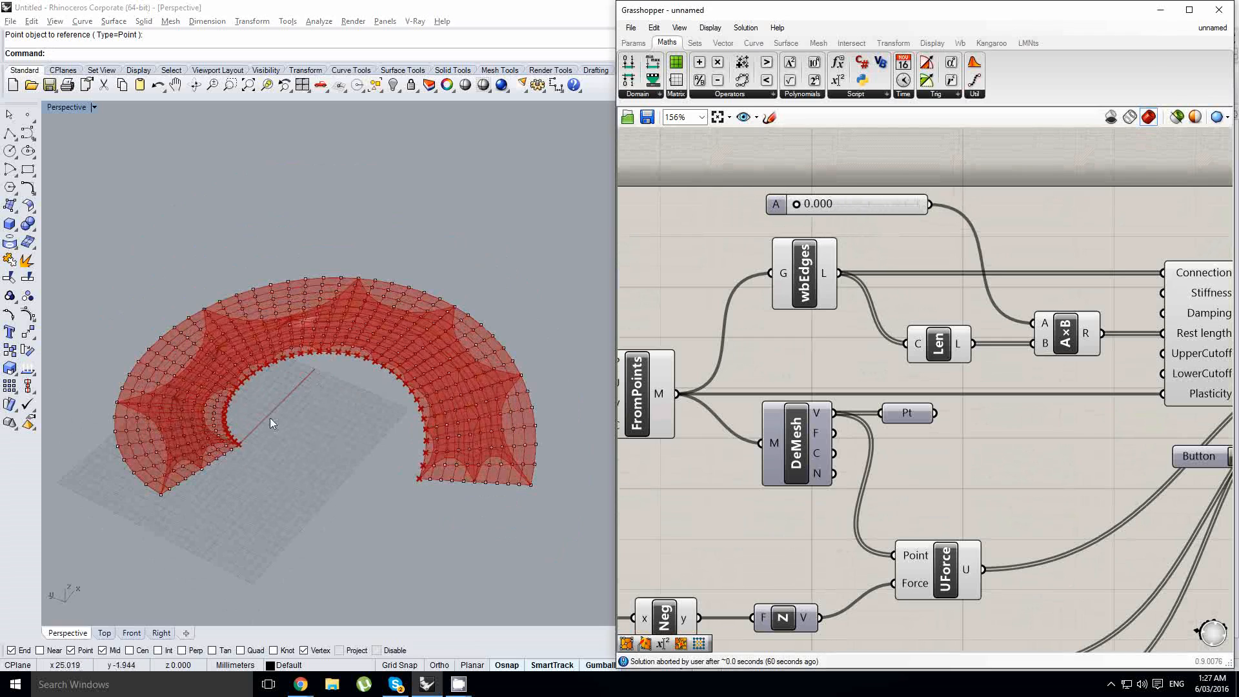
- Select the seven interior anchor points along the membrane's middle row and raise them vertically with the gumball
right_click_drag(270, 417, 207, 284)
scroll(380, 222, "down", 2)
right_click_drag(516, 310, 395, 318, "shift")
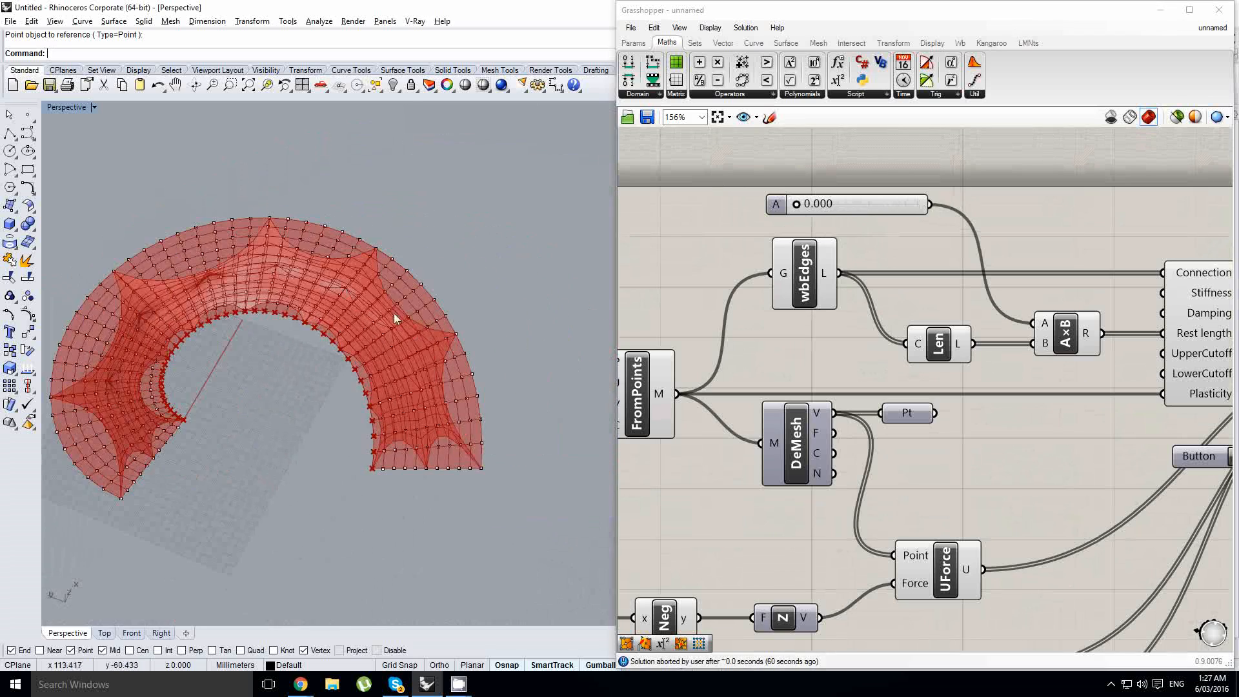
scroll(406, 381, "up", 5)
right_click_drag(425, 393, 402, 341)
scroll(419, 362, "up", 4)
right_click_drag(426, 452, 434, 352)
left_click(449, 334)
scroll(354, 300, "up", 4)
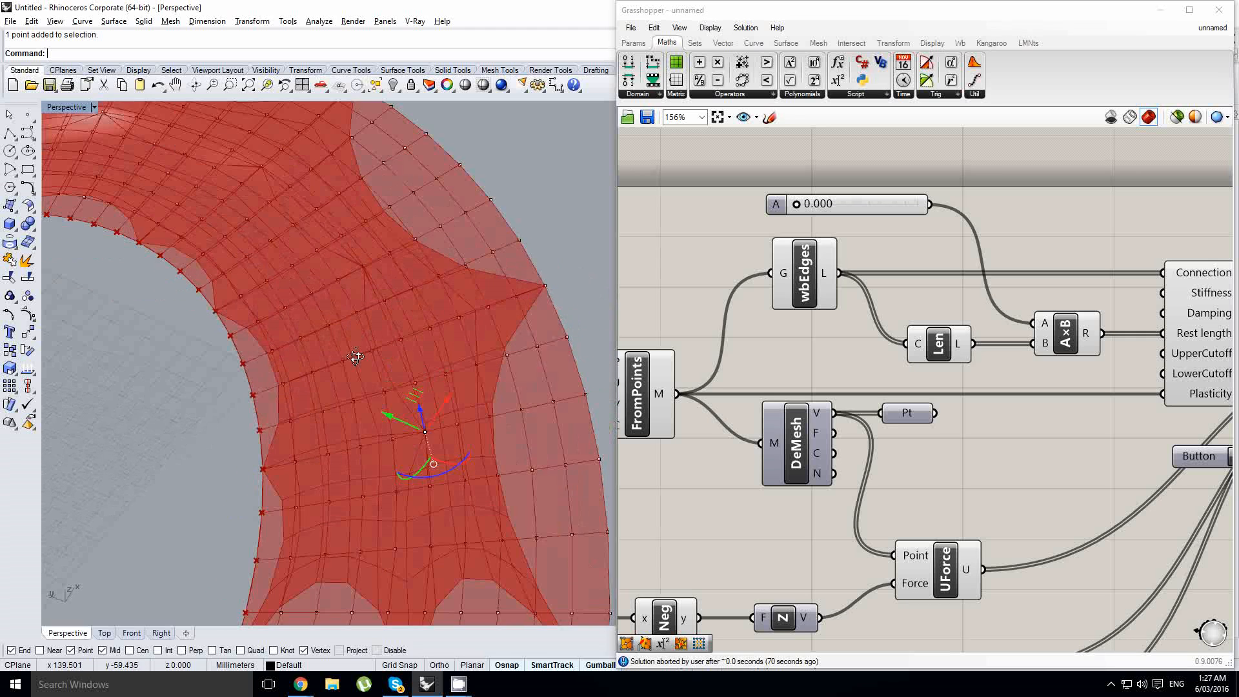
left_click(364, 266, "shift")
right_click_drag(306, 260, 406, 360)
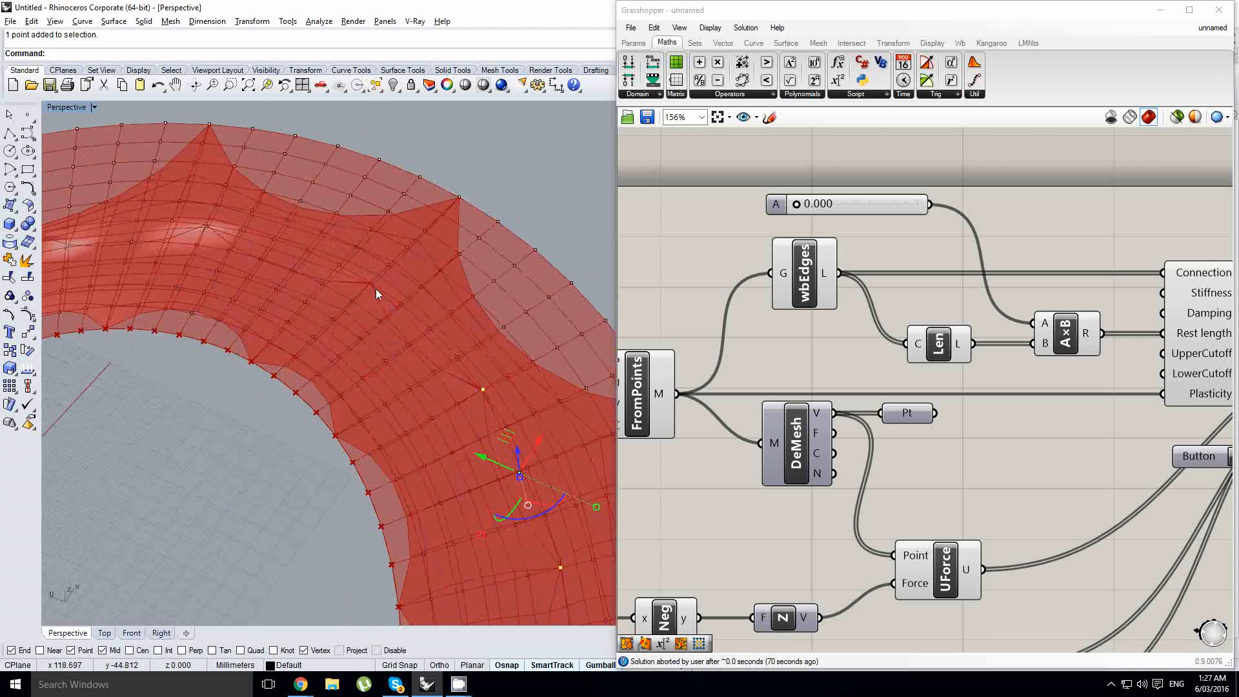
right_click_drag(368, 285, 386, 315)
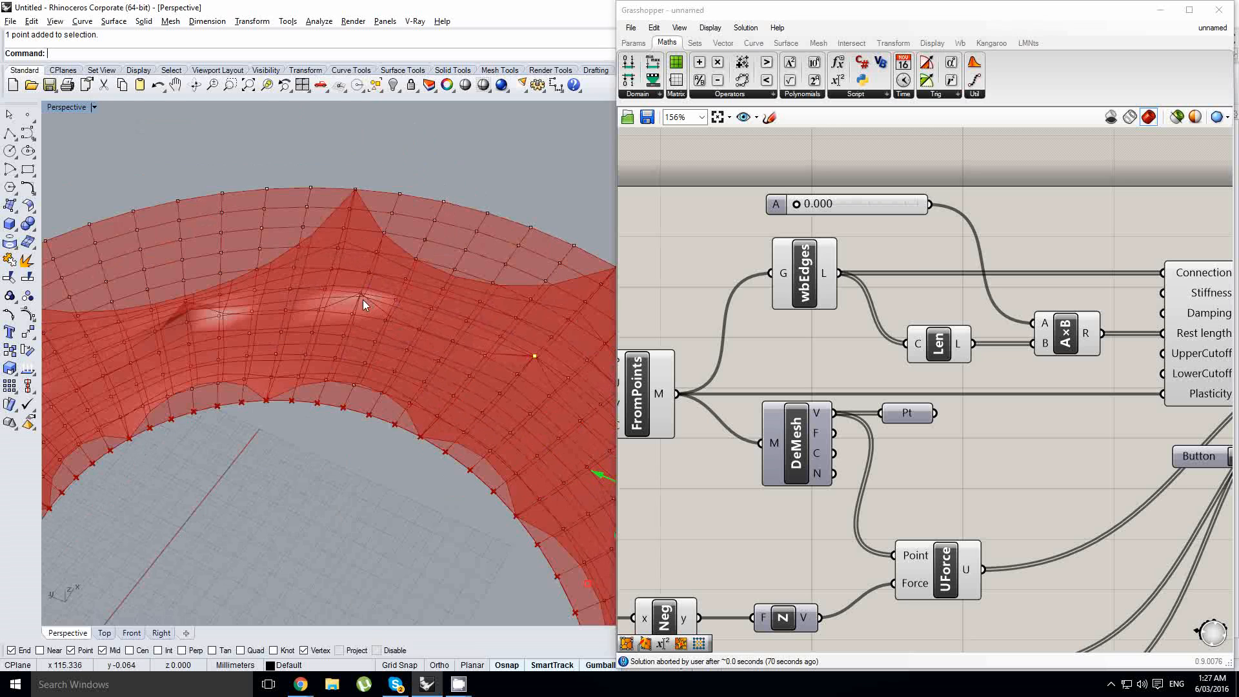
left_click(361, 296, "shift")
left_click(188, 301, "shift")
right_click_drag(202, 378, 305, 347)
left_click(249, 332, "shift")
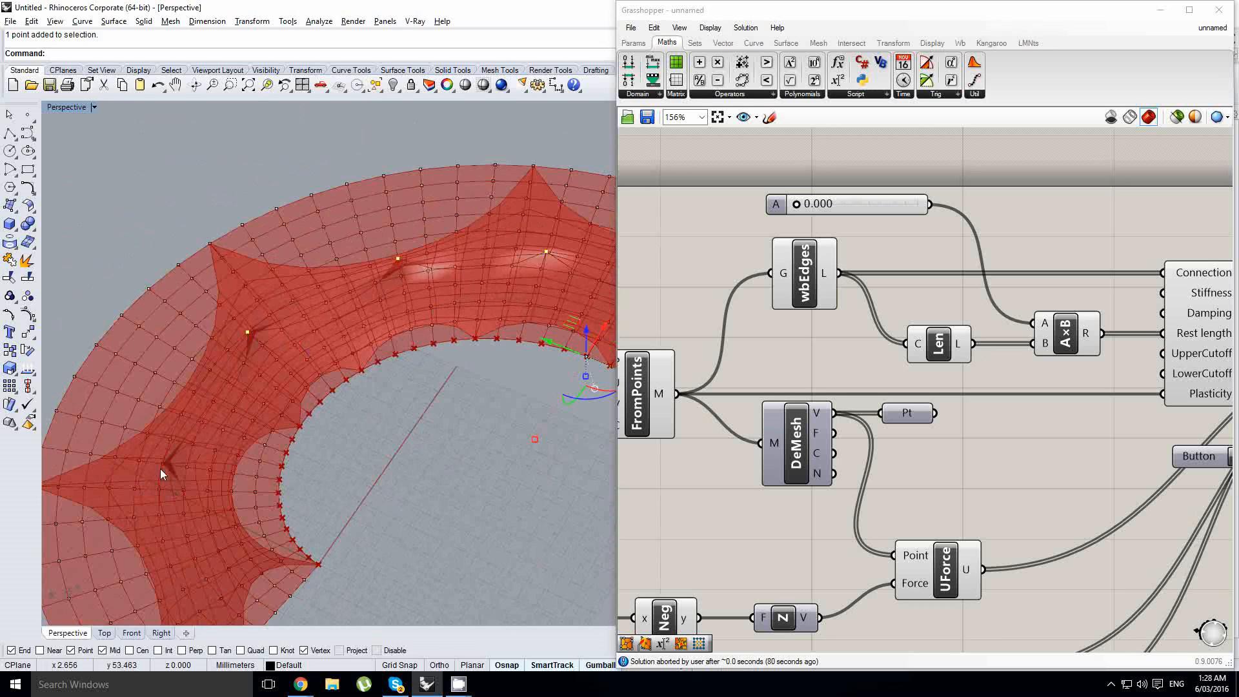
right_click_drag(188, 489, 342, 413)
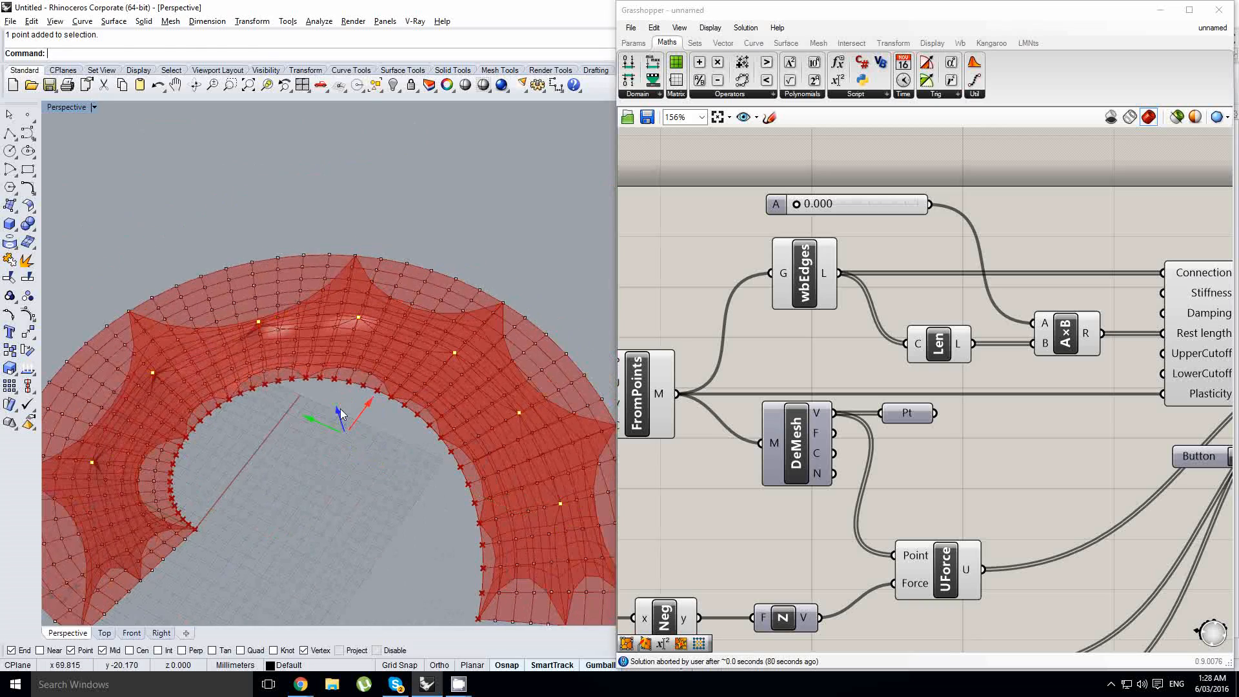
left_click_drag(340, 414, 330, 375)
- Inspect the raised membrane peaks from a low side angle in the perspective view
right_click_drag(332, 452, 437, 393)
scroll(429, 409, "down", 5)
scroll(451, 402, "up", 3)
scroll(379, 443, "up", 2)
right_click_drag(885, 432, 904, 400)
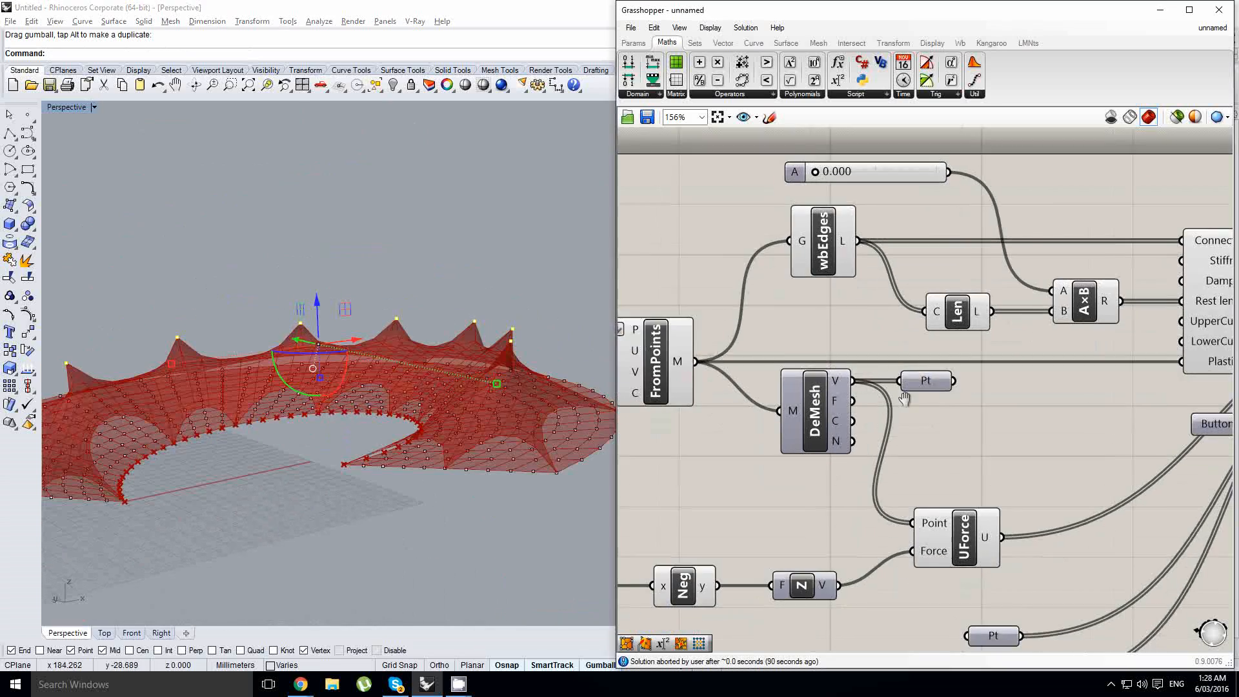
- Set the Value slider feeding the Negative component of the unary force to 100.000
scroll(903, 399, "down", 1)
right_click_drag(833, 525, 1098, 453)
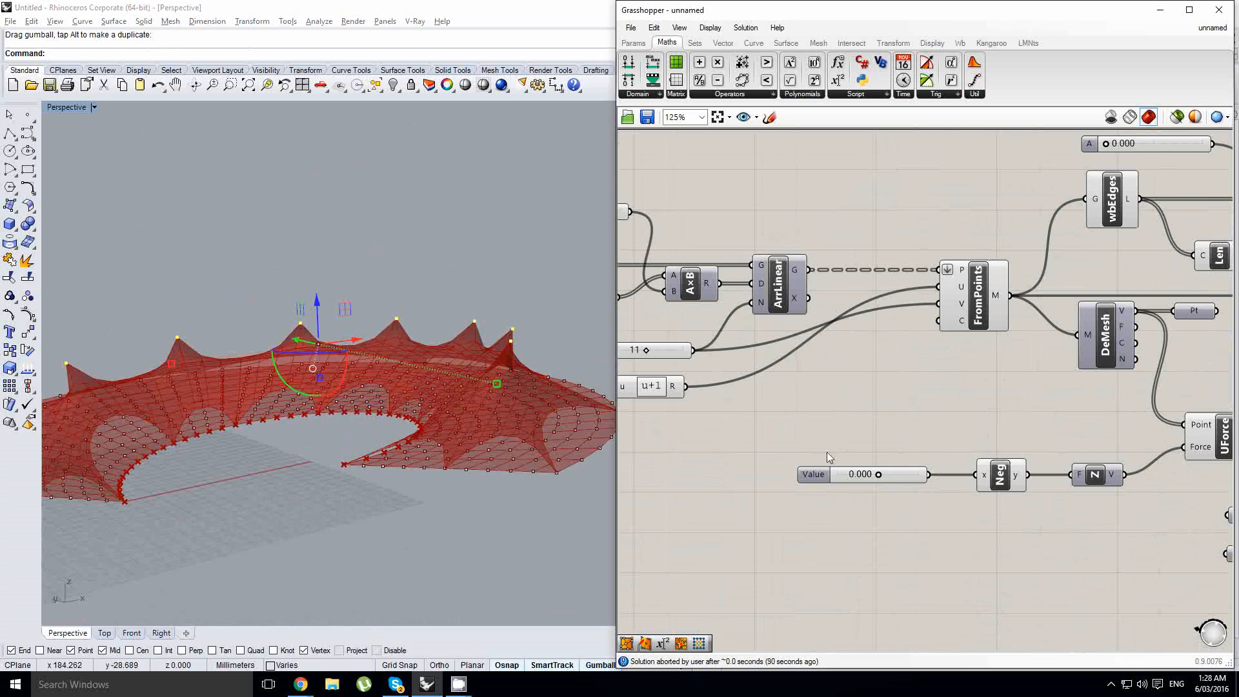
right_click_drag(407, 385, 452, 431)
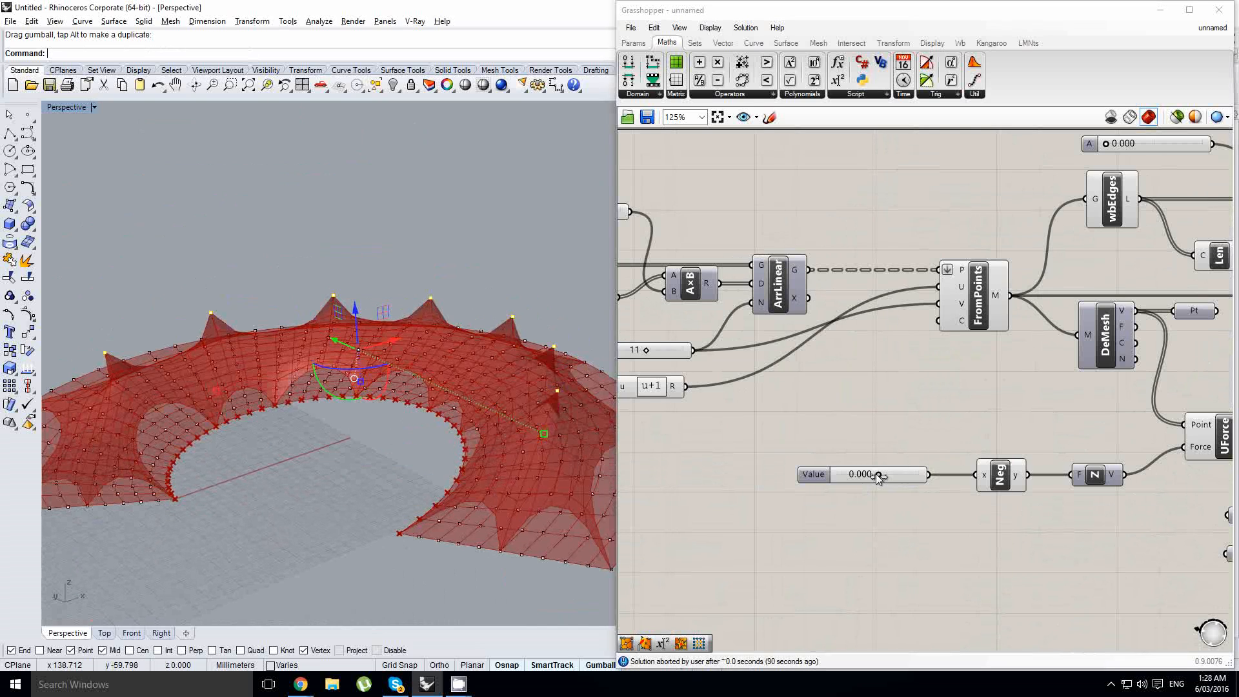
left_click_drag(878, 475, 1019, 482)
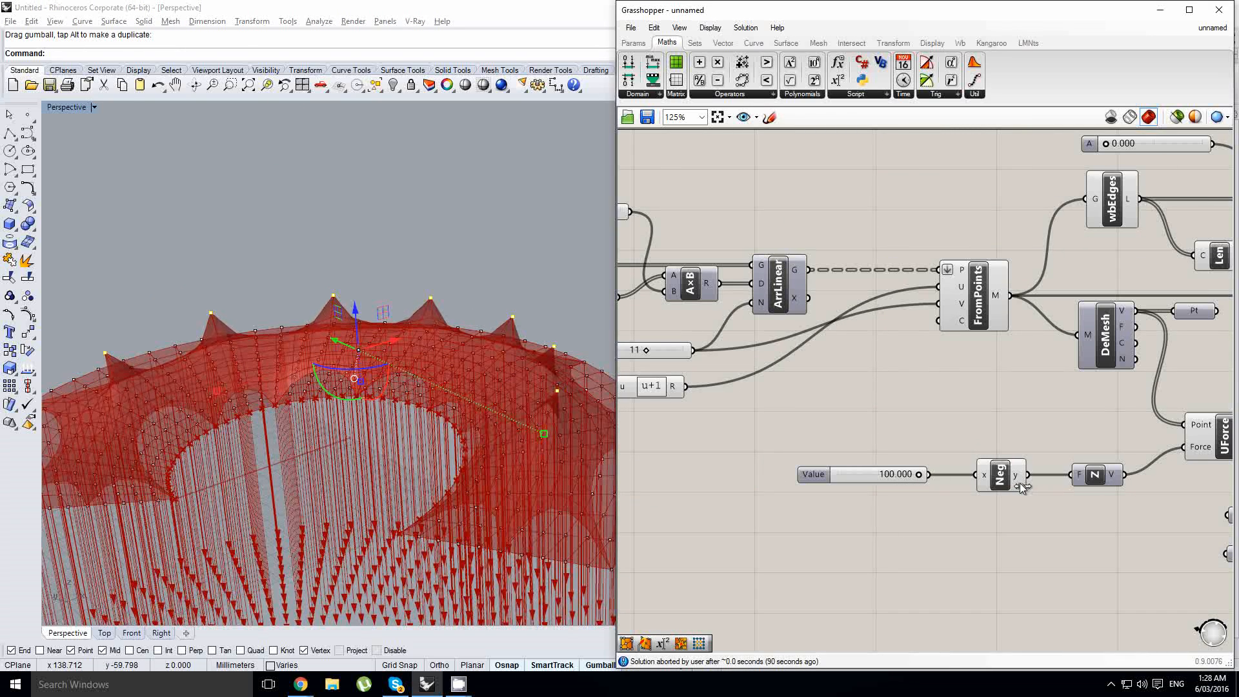
- Select 12 points along the membrane's outer edge and lower them vertically with the gumball
right_click_drag(505, 489, 106, 363)
left_click_drag(106, 363, 161, 469)
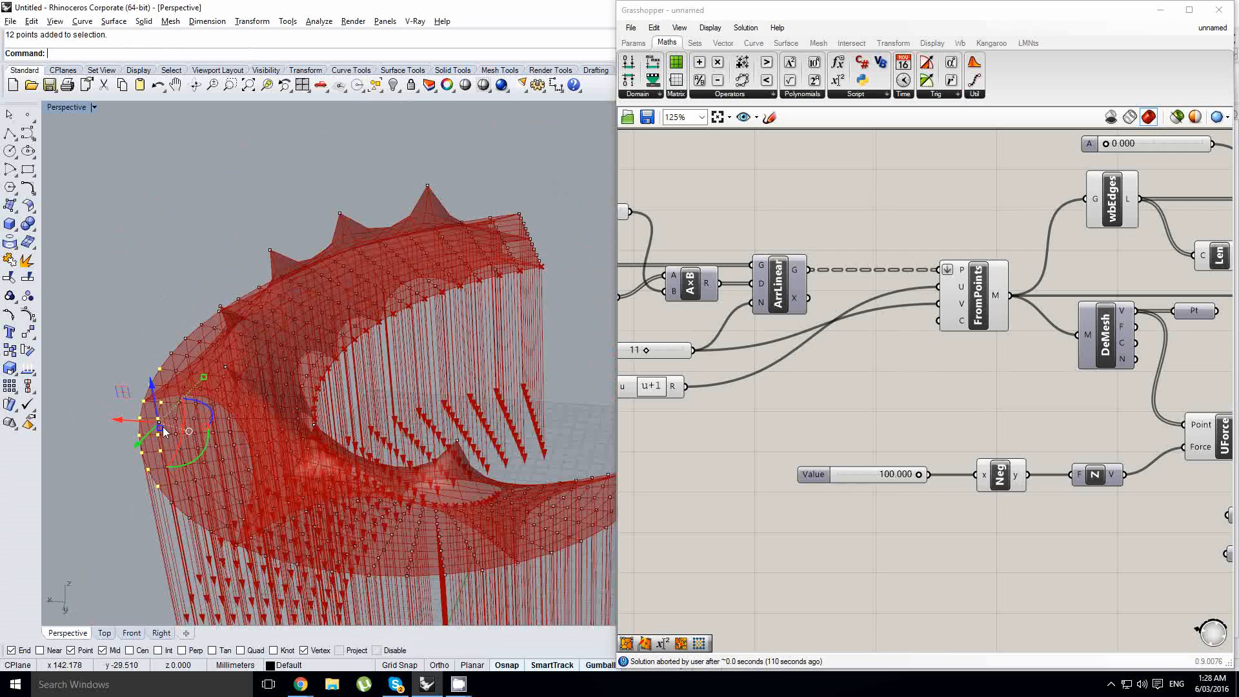
right_click_drag(209, 416, 307, 278, "shift")
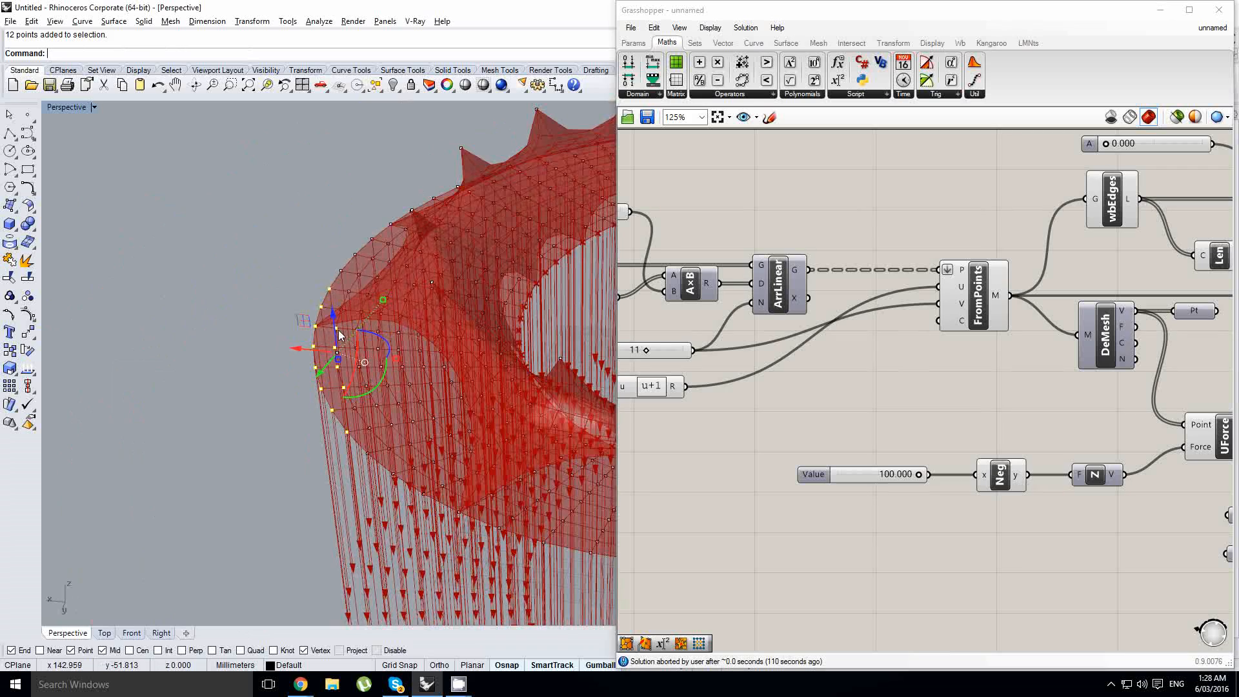
right_click_drag(340, 335, 325, 303)
left_click_drag(330, 308, 335, 342)
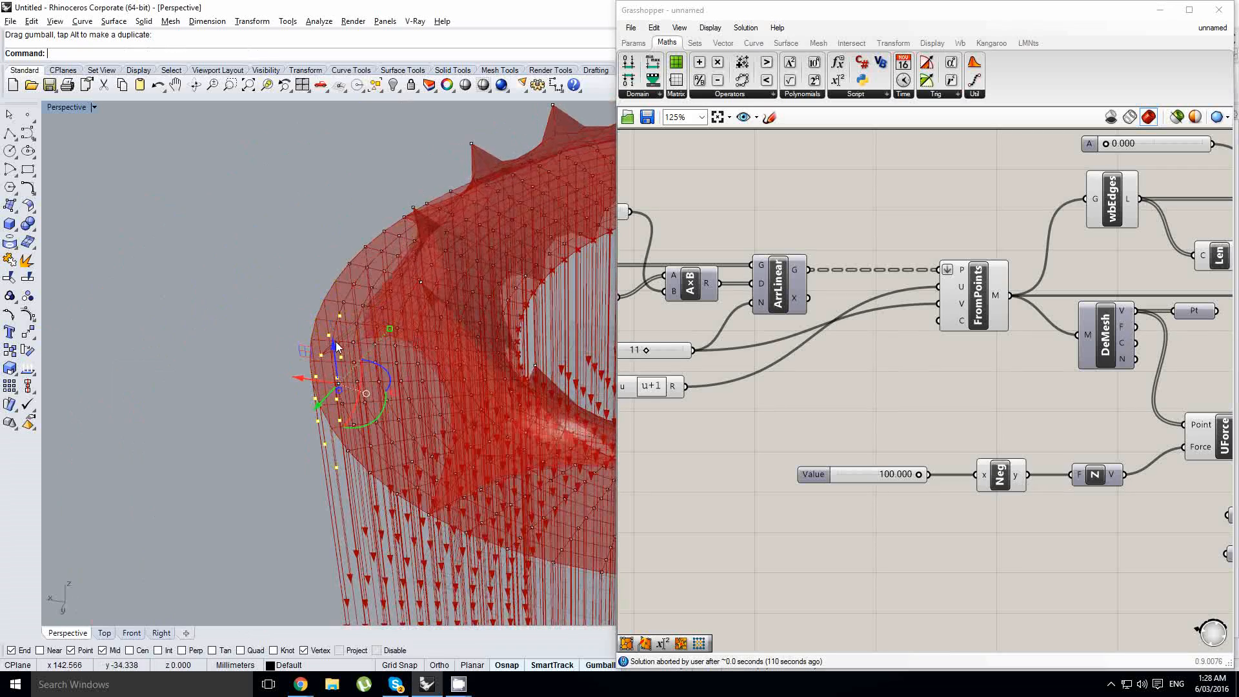
right_click_drag(348, 380, 205, 420)
scroll(376, 334, "down", 4)
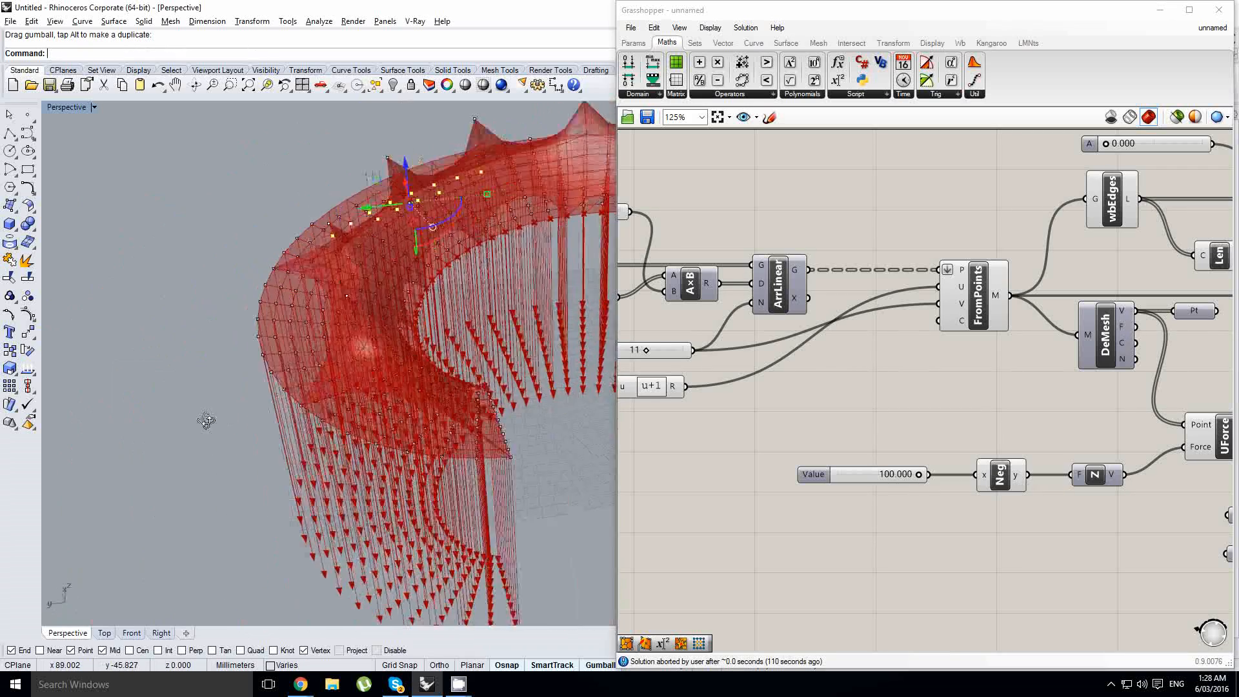
- Pull the points beside the raised peaks further down with the gumball and deselect them
scroll(207, 413, "up", 4)
left_click_drag(320, 286, 381, 369)
left_click_drag(349, 307, 353, 345)
right_click_drag(368, 389, 227, 449)
scroll(395, 338, "down", 4)
scroll(224, 477, "up", 4)
scroll(415, 346, "down", 1)
scroll(405, 358, "up", 1)
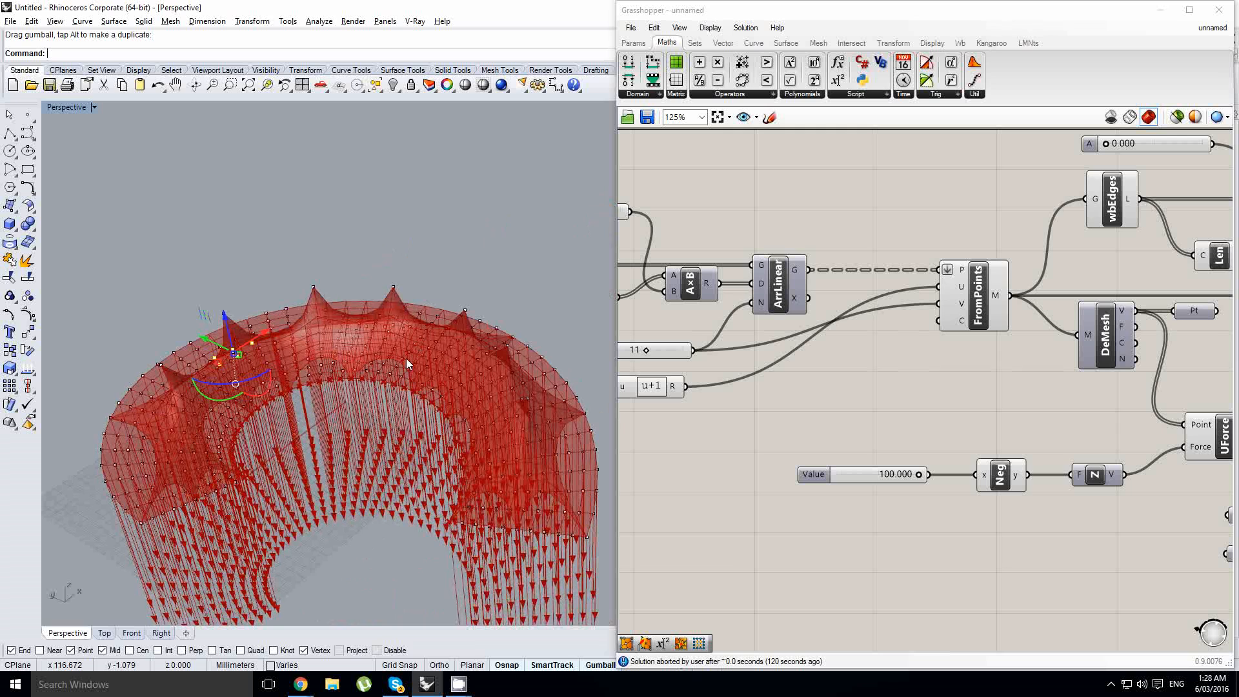
left_click(475, 257)
- Reset the Kangaroo simulation
right_click_drag(996, 416, 819, 420)
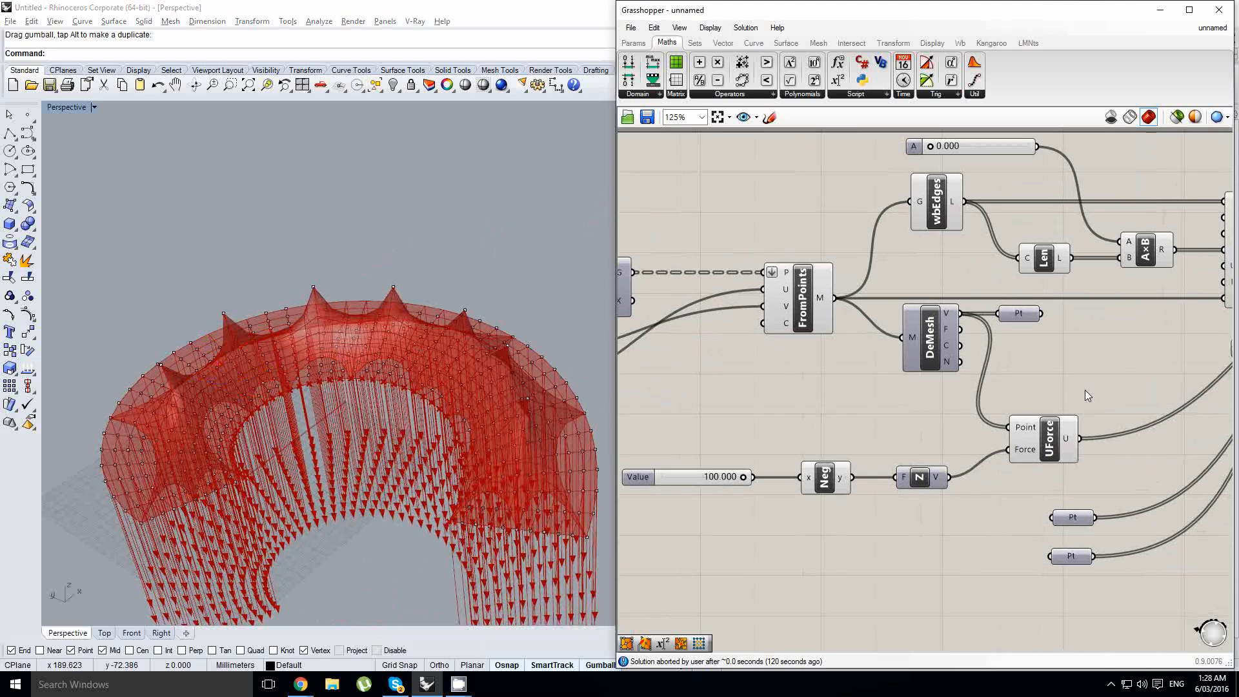
right_click_drag(1086, 396, 847, 413)
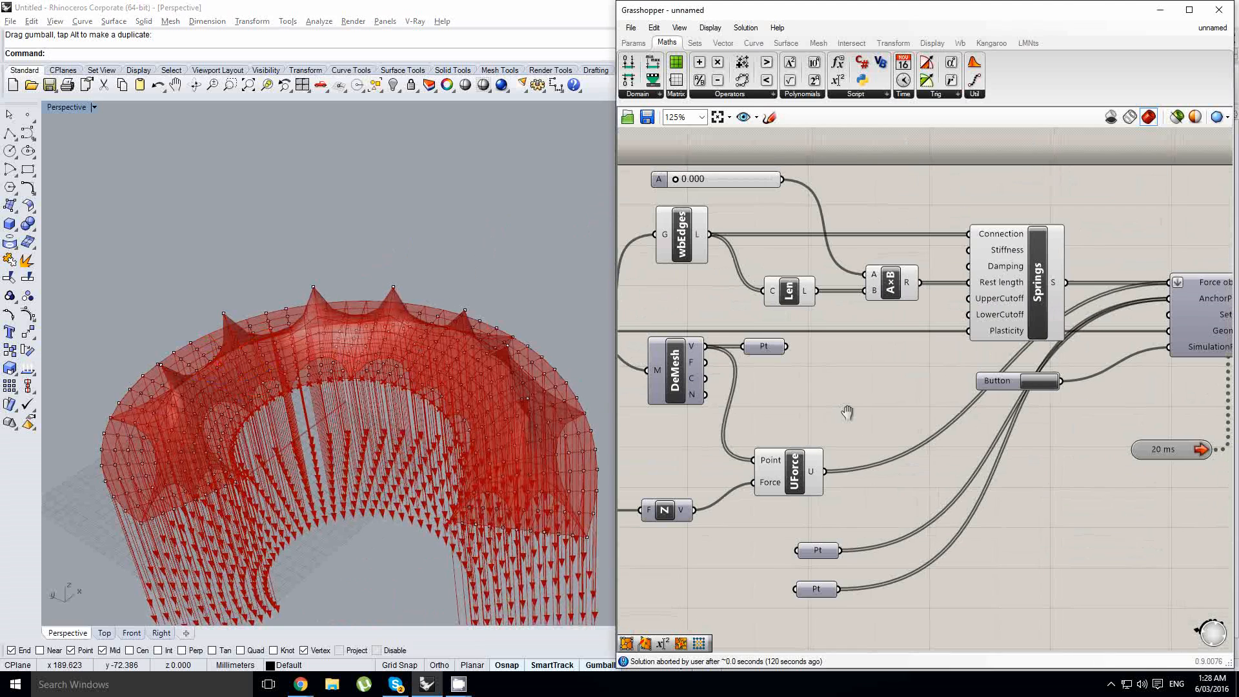
left_click(1039, 379)
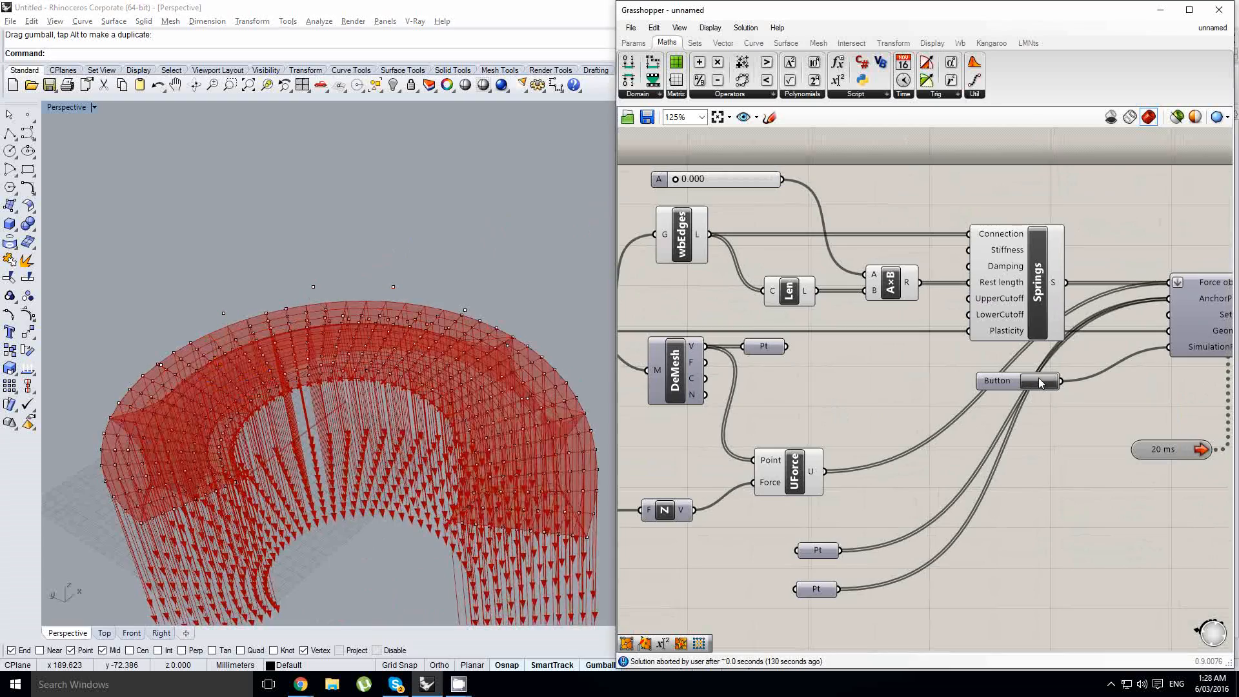
- Examine the raised anchor points above the mesh and the two Point parameters that feed AnchorPoints
scroll(371, 362, "up", 3)
right_click_drag(541, 352, 394, 356)
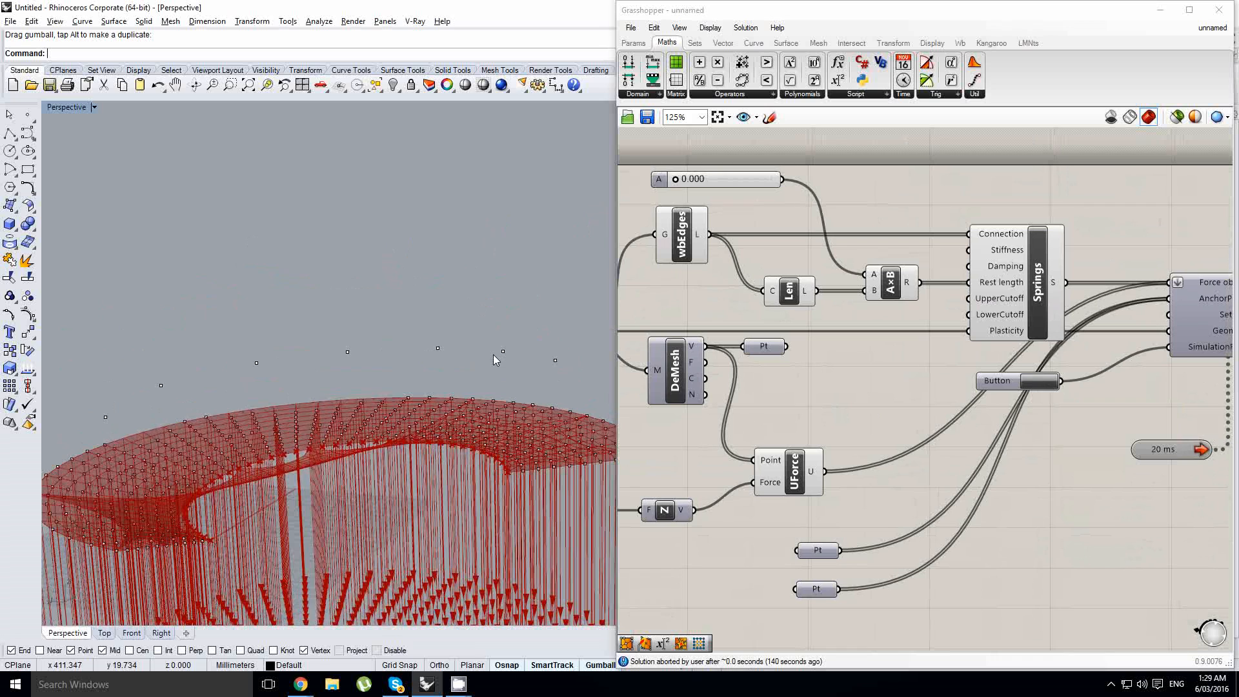
right_click_drag(495, 355, 504, 353)
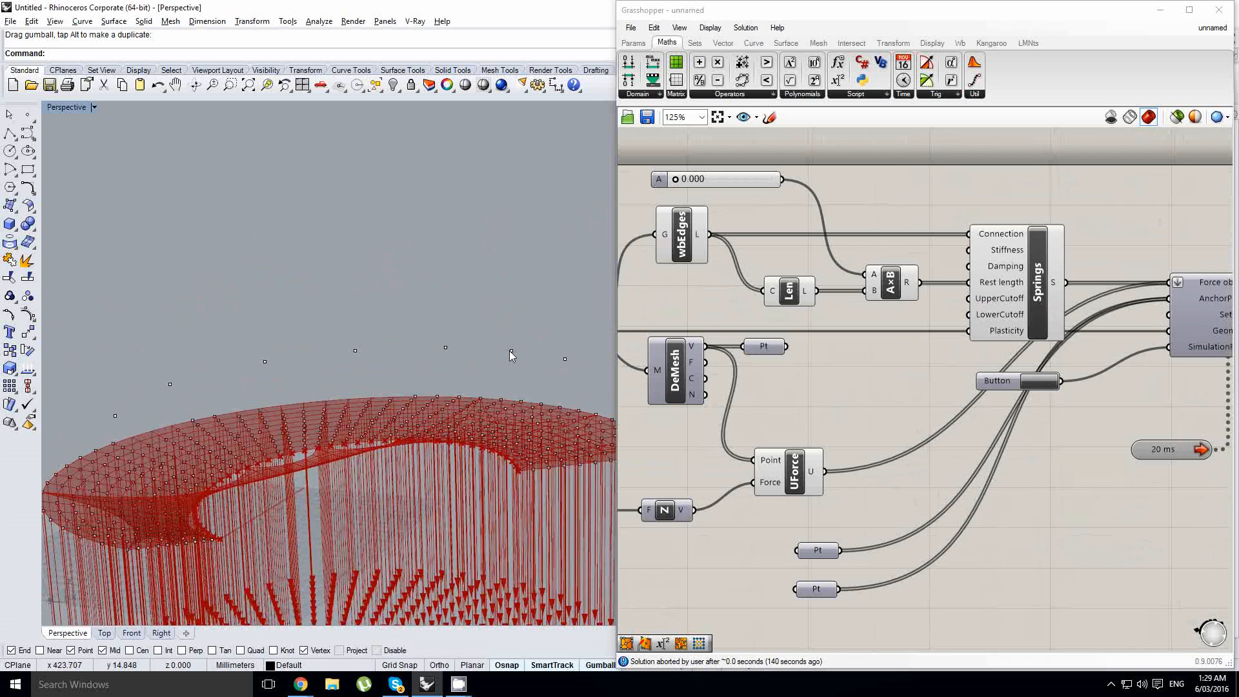
right_click_drag(509, 350, 493, 371)
left_click(817, 588)
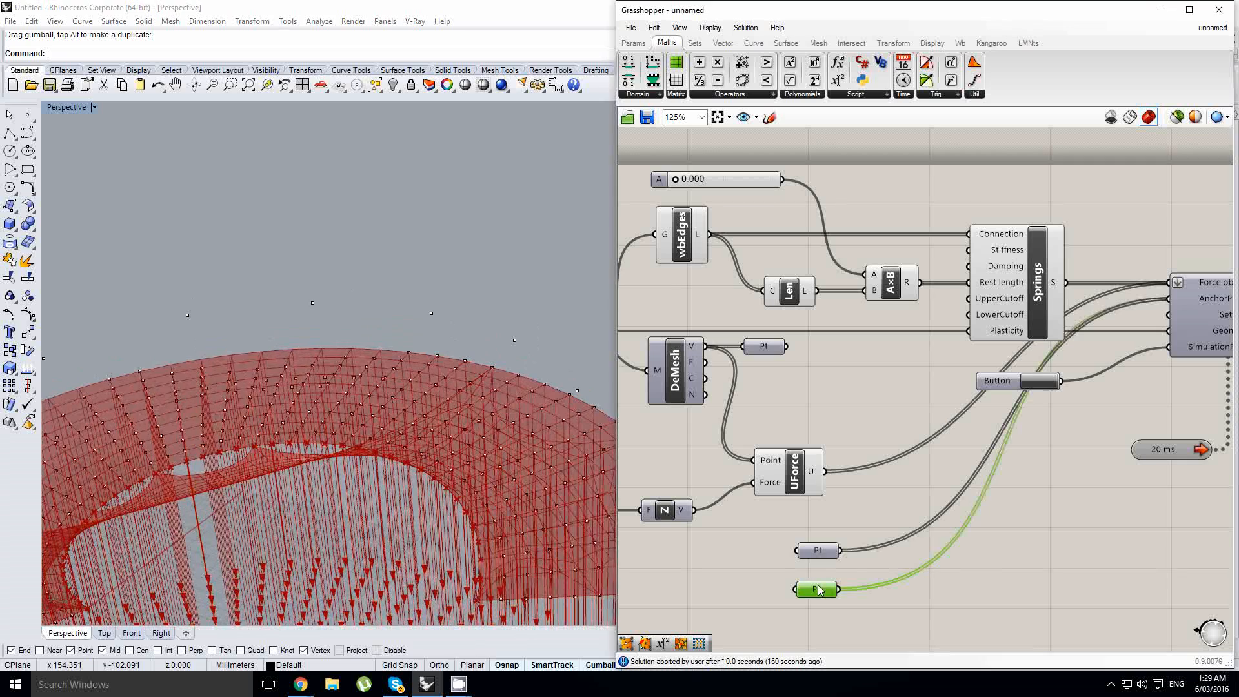
left_click(829, 549)
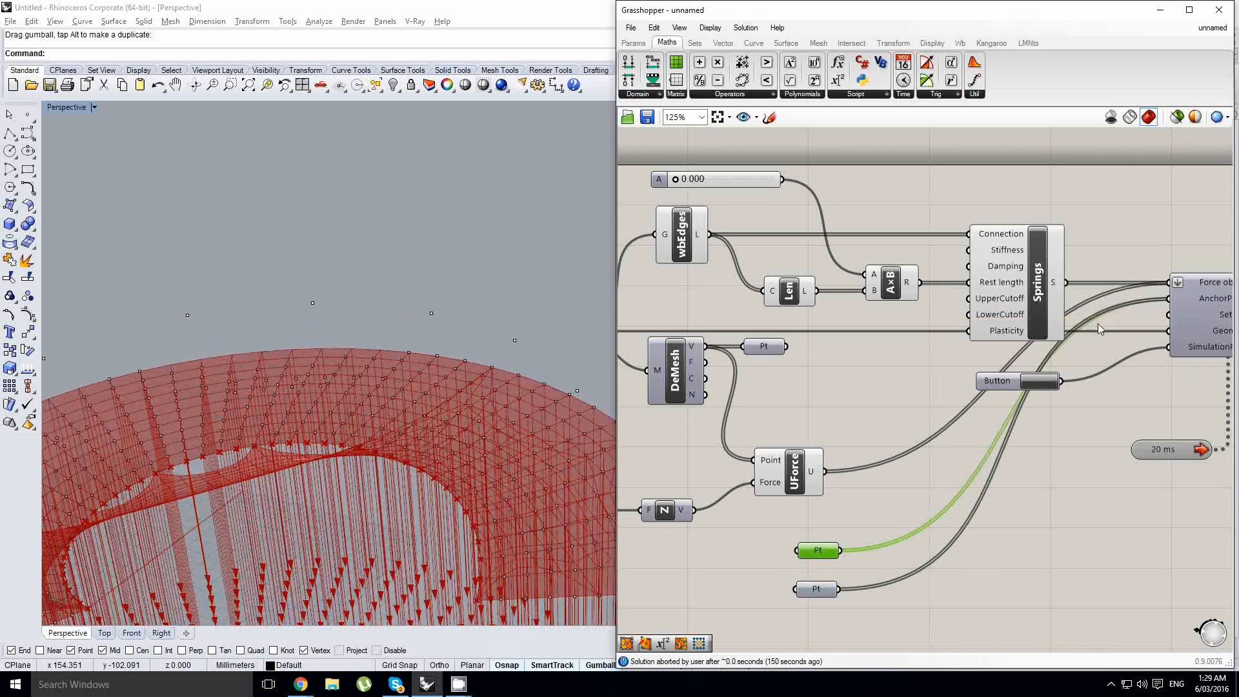
right_click_drag(514, 405, 244, 418)
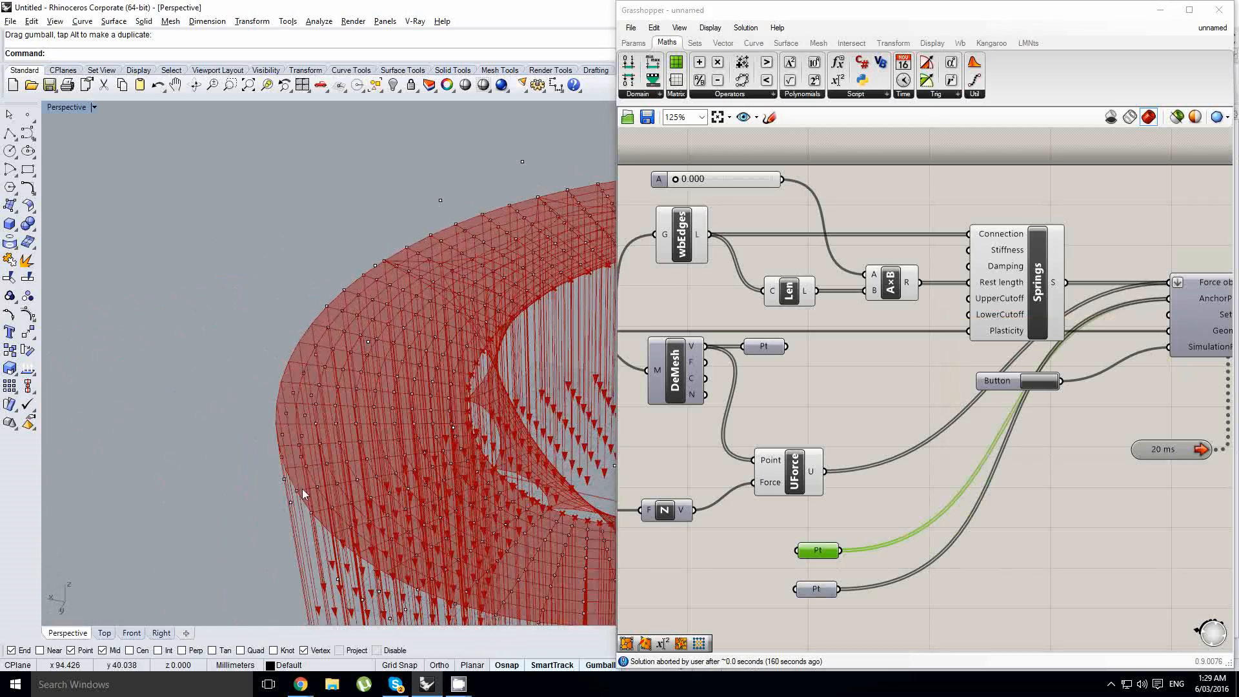
- Undo the last point edit in Rhino and reset the Kangaroo simulation
right_click_drag(319, 425, 380, 328)
key("ctrl+z")
scroll(361, 349, "down", 2)
left_click(1040, 383)
scroll(381, 327, "up", 2)
- Try raising a group of membrane points vertically with the gumball and undo the move
left_click_drag(379, 326, 375, 268)
right_click_drag(375, 303, 416, 334)
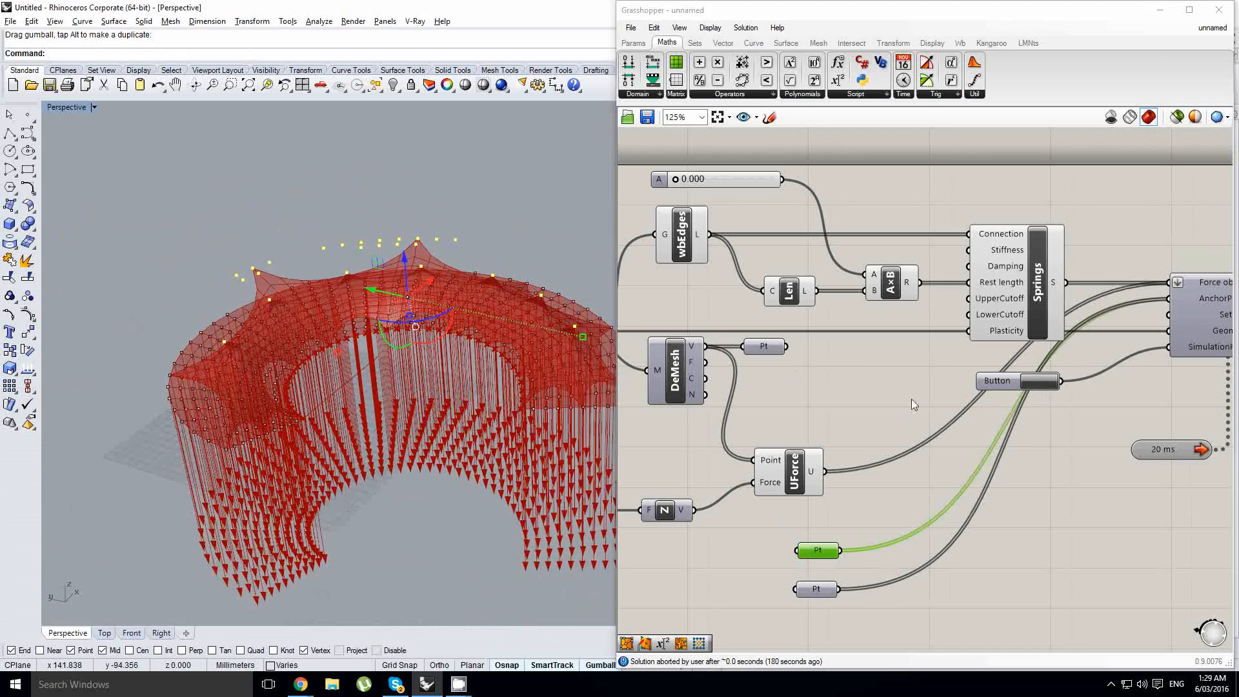
right_click_drag(928, 401, 997, 389)
scroll(997, 389, "down", 2)
right_click_drag(897, 386, 938, 384)
right_click_drag(489, 349, 489, 356)
key("ctrl+z")
- Select all the baked mesh vertex points in the perspective view and delete them
right_click_drag(368, 323, 371, 364)
scroll(371, 364, "up", 3)
left_click(362, 413)
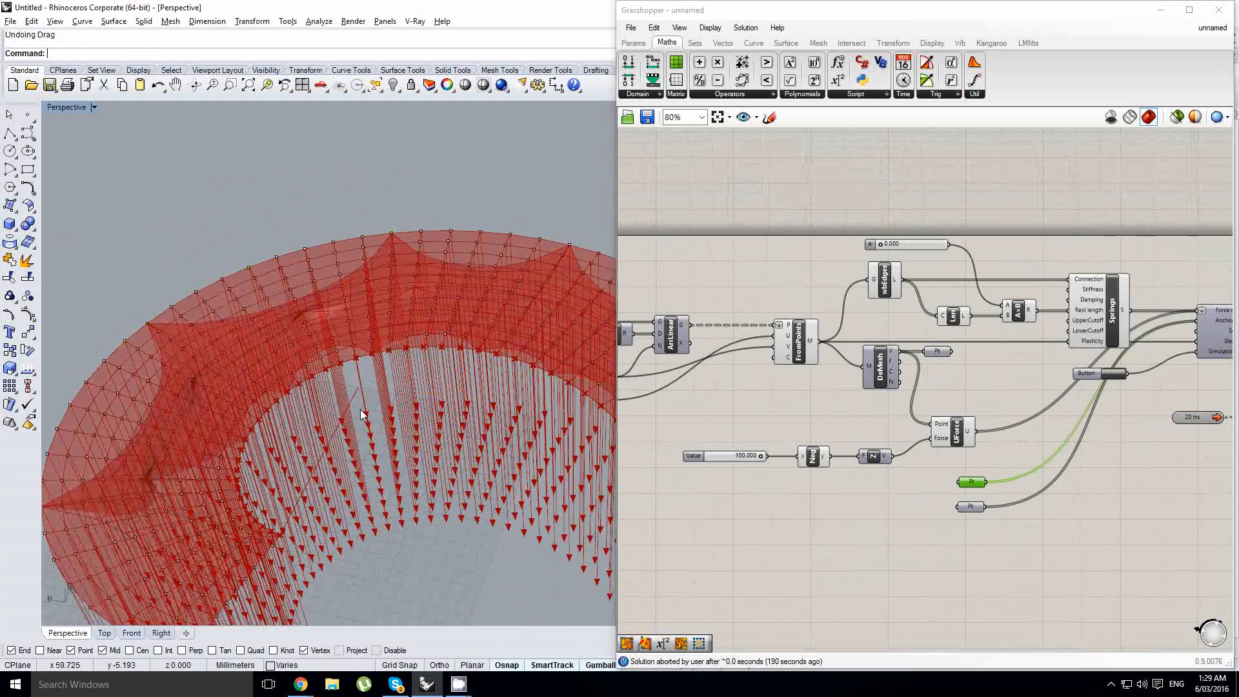
scroll(333, 314, "down", 5)
right_click_drag(332, 314, 377, 329)
scroll(323, 358, "down", 2)
left_click_drag(171, 248, 552, 547)
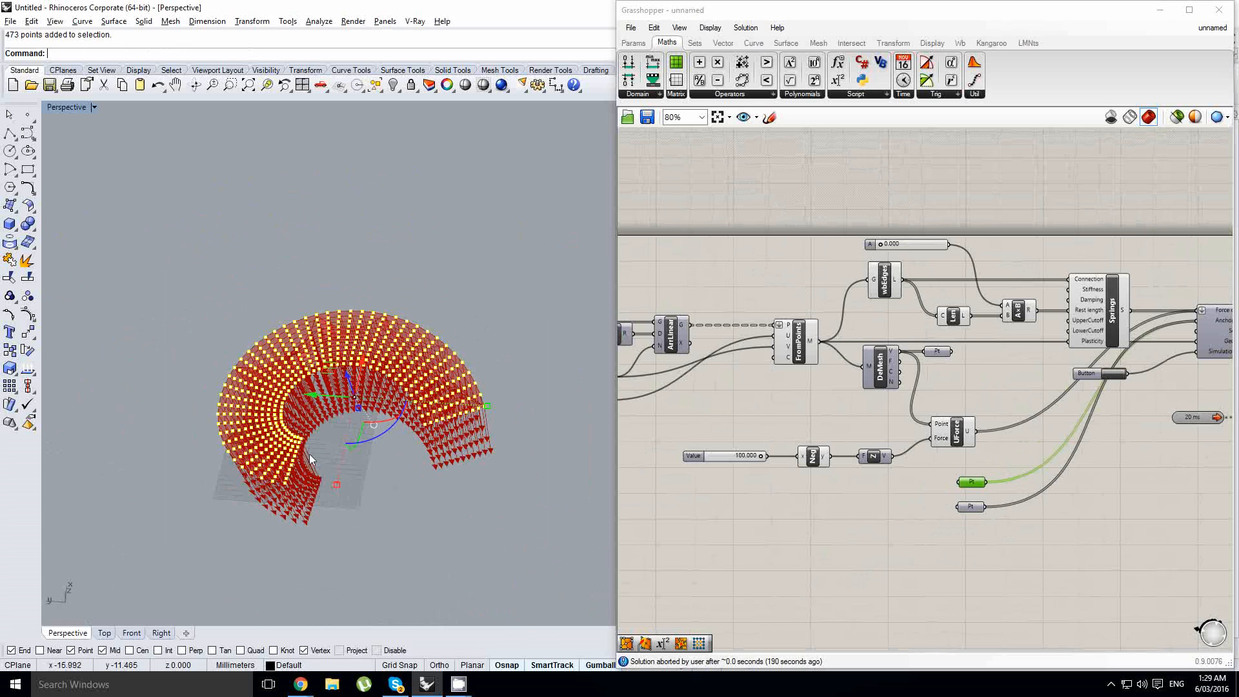
scroll(336, 408, "up", 3)
key("Delete")
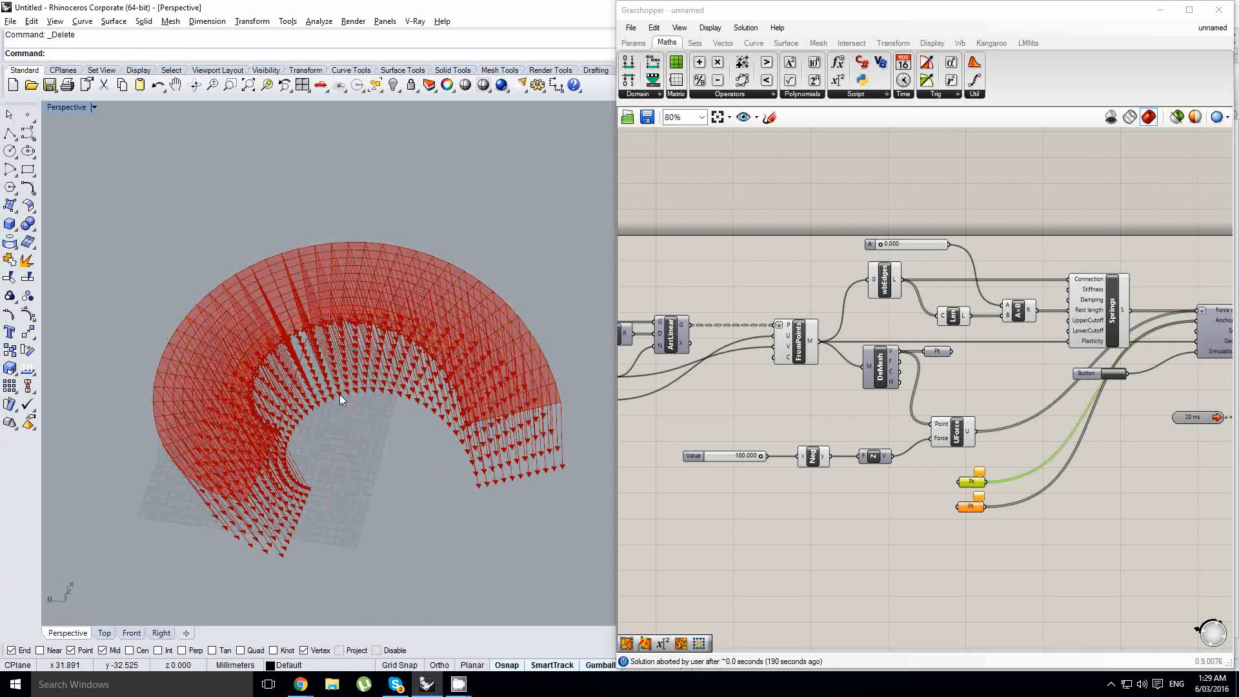
- Delete the two Point parameters connected to Kangaroo's AnchorPoints input
scroll(339, 393, "up", 4)
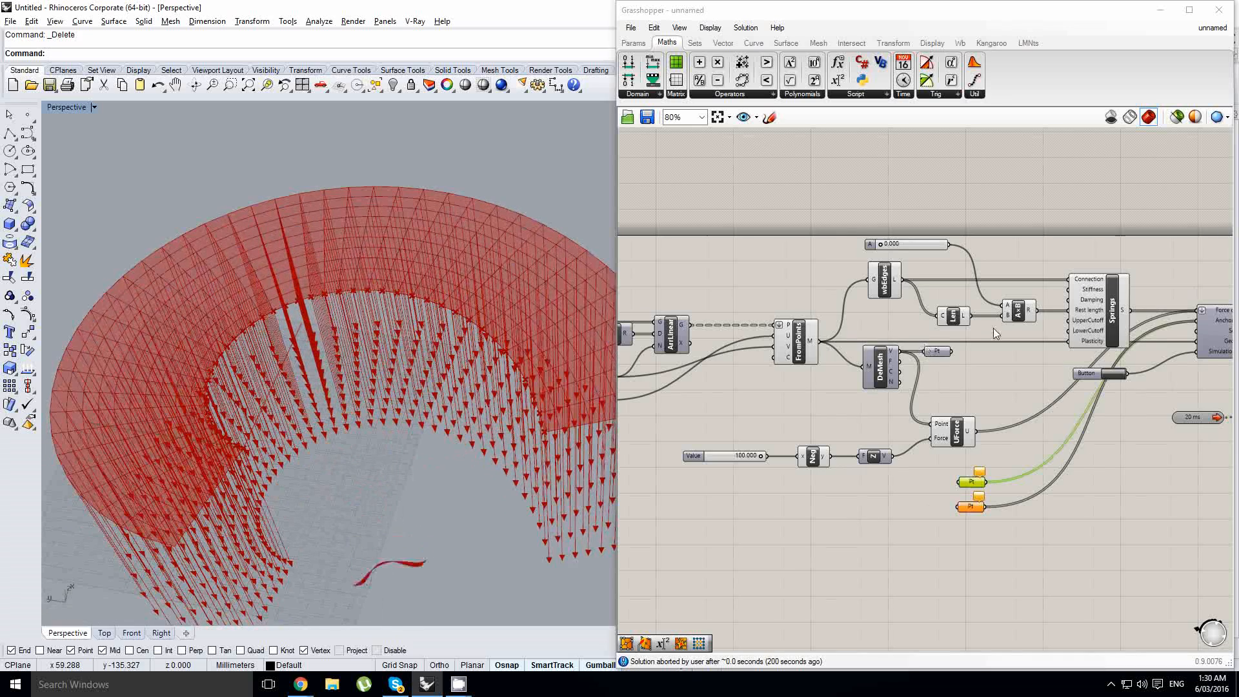
right_click_drag(993, 328, 885, 330)
scroll(908, 422, "up", 2)
left_click_drag(888, 544, 837, 485)
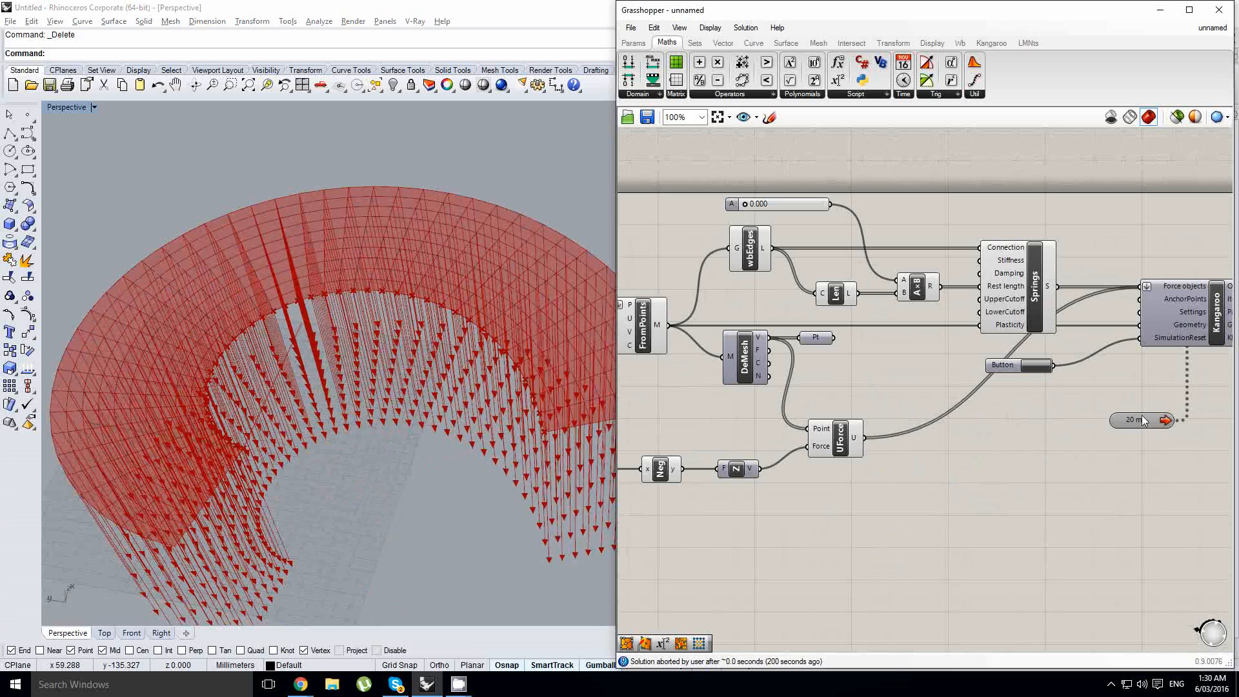
- Turn off the preview of the UForce component to hide the force arrows
right_click_drag(648, 365, 896, 370)
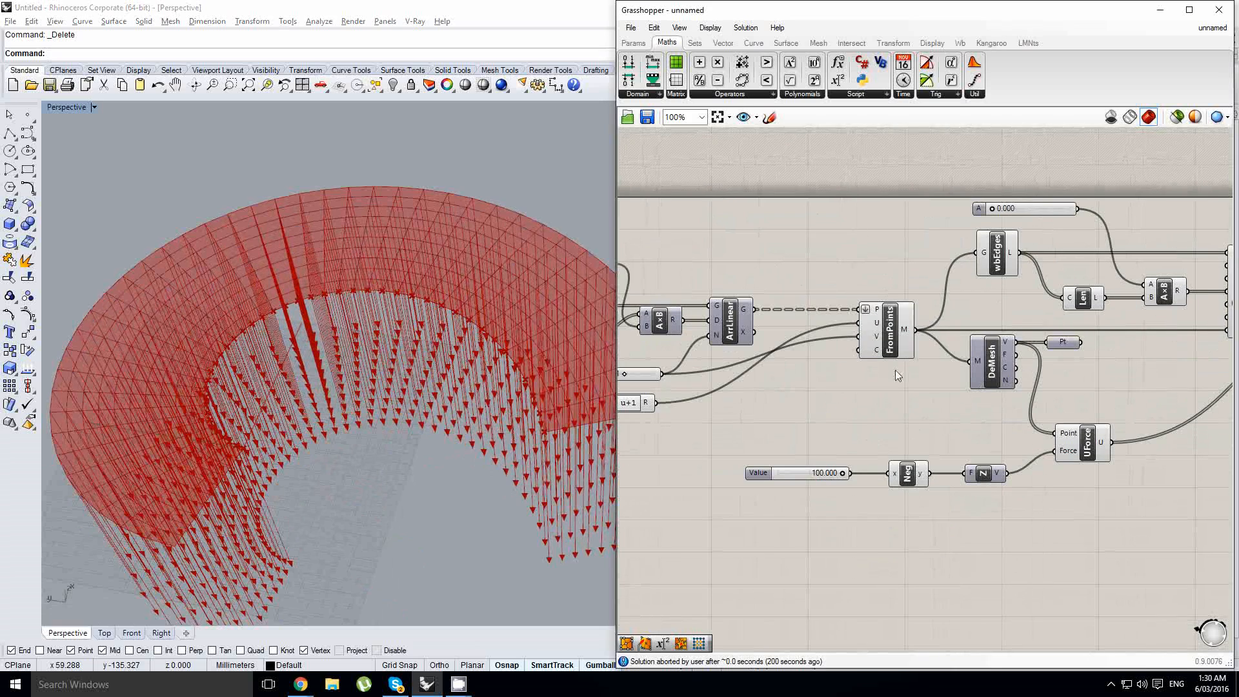
left_click(880, 342)
right_click_drag(403, 302, 376, 299)
scroll(376, 299, "down", 6)
right_click_drag(763, 427, 826, 405)
left_click(971, 453)
left_click(1149, 424)
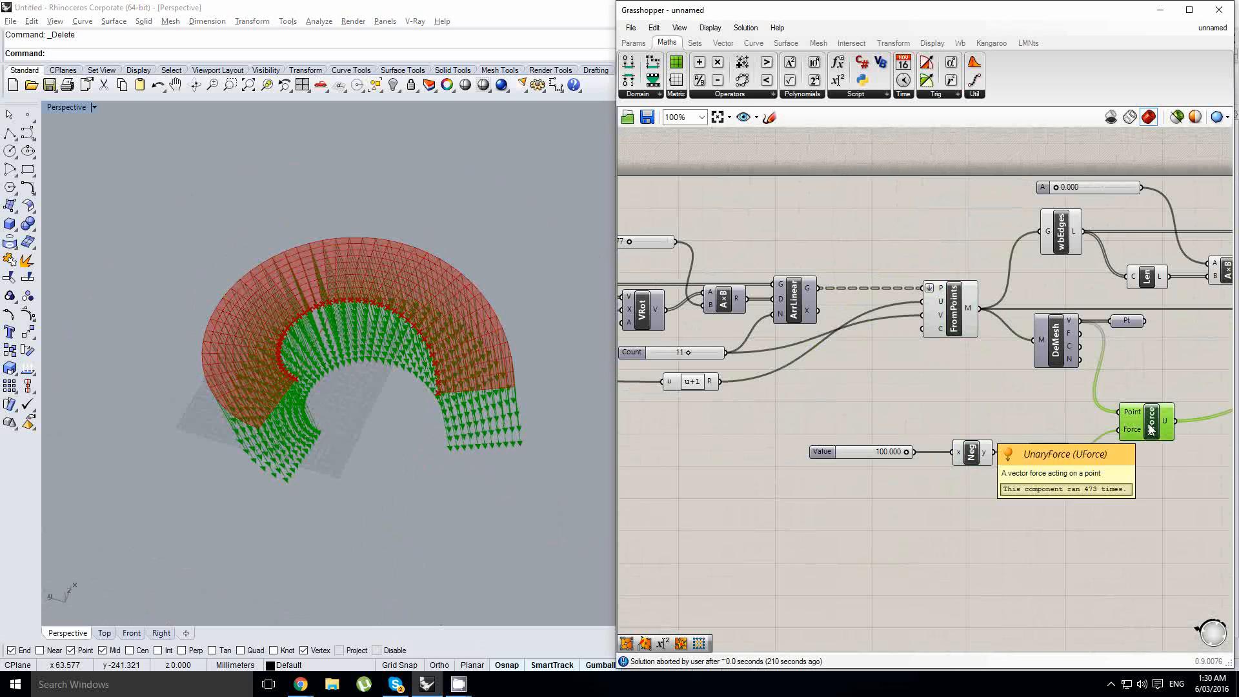
right_click_drag(1152, 423, 996, 424)
middle_click(996, 424)
left_click(1034, 389)
- Turn off the preview of all components downstream of the FromPoints mesh
scroll(1035, 389, "down", 4)
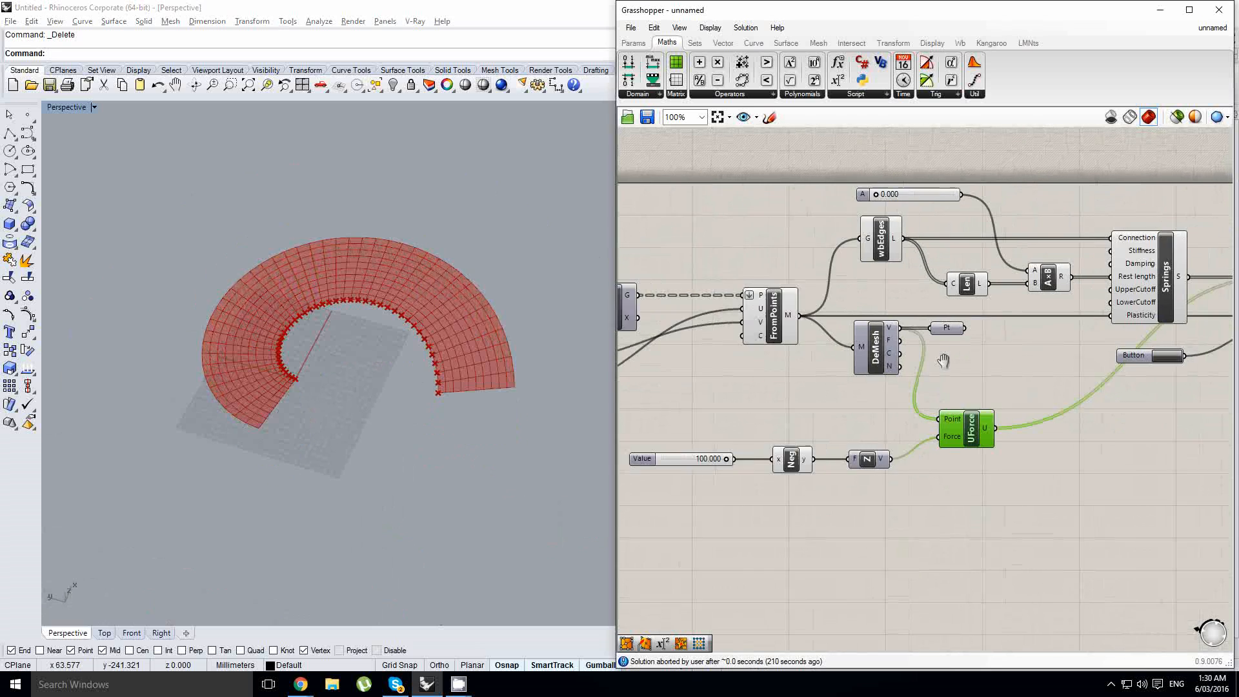
left_click_drag(1124, 485, 672, 278)
middle_click(984, 364)
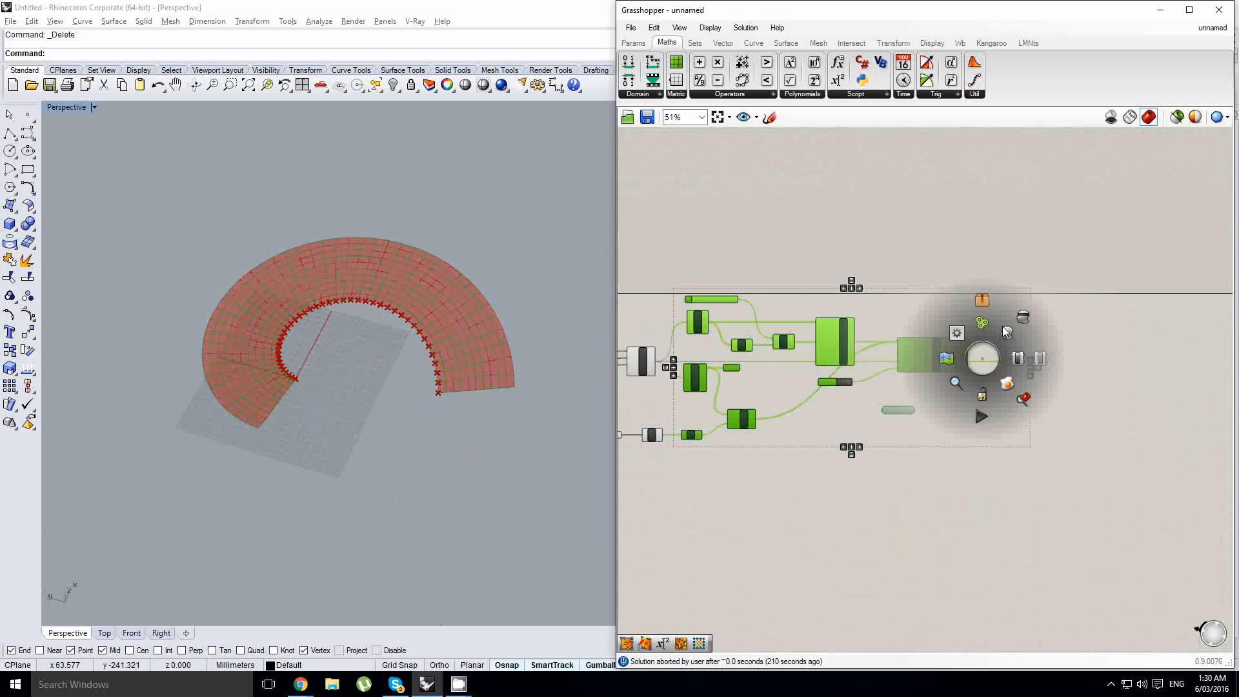
- Add the Value slider and Negative component to the selection and move it away from FromPoints to open a gap
scroll(682, 404, "up", 4)
right_click_drag(683, 405, 947, 398)
scroll(947, 398, "down", 4)
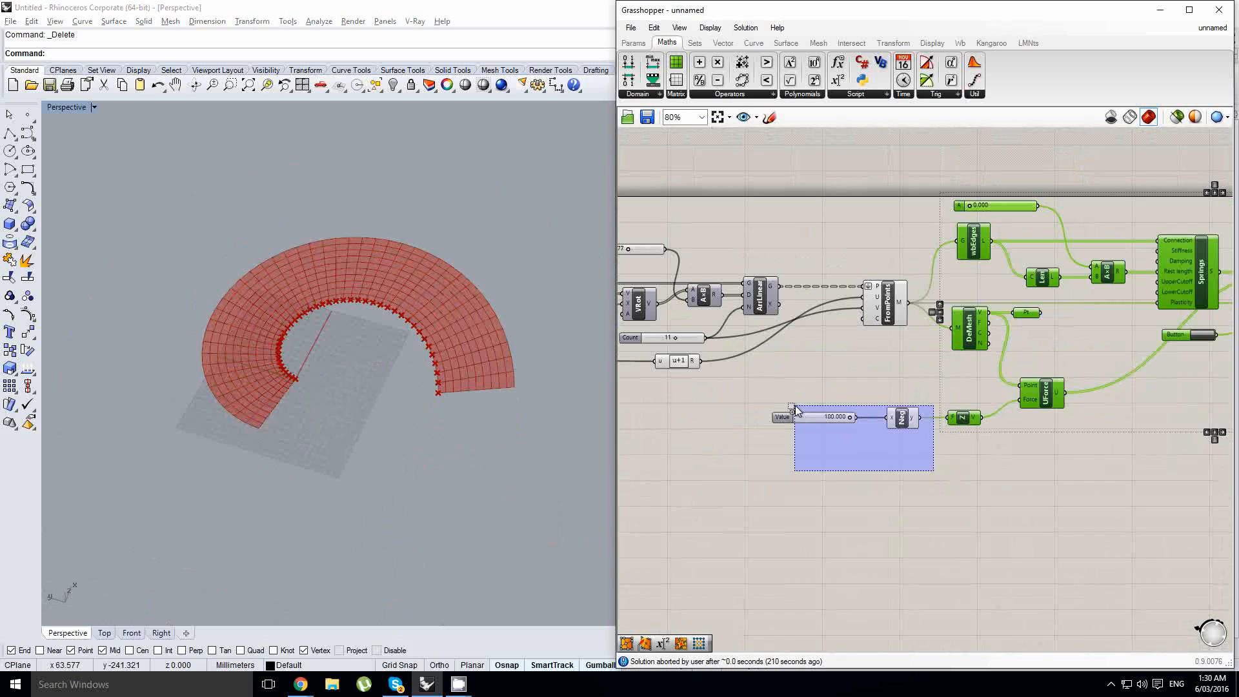
right_click_drag(1152, 369, 1058, 362)
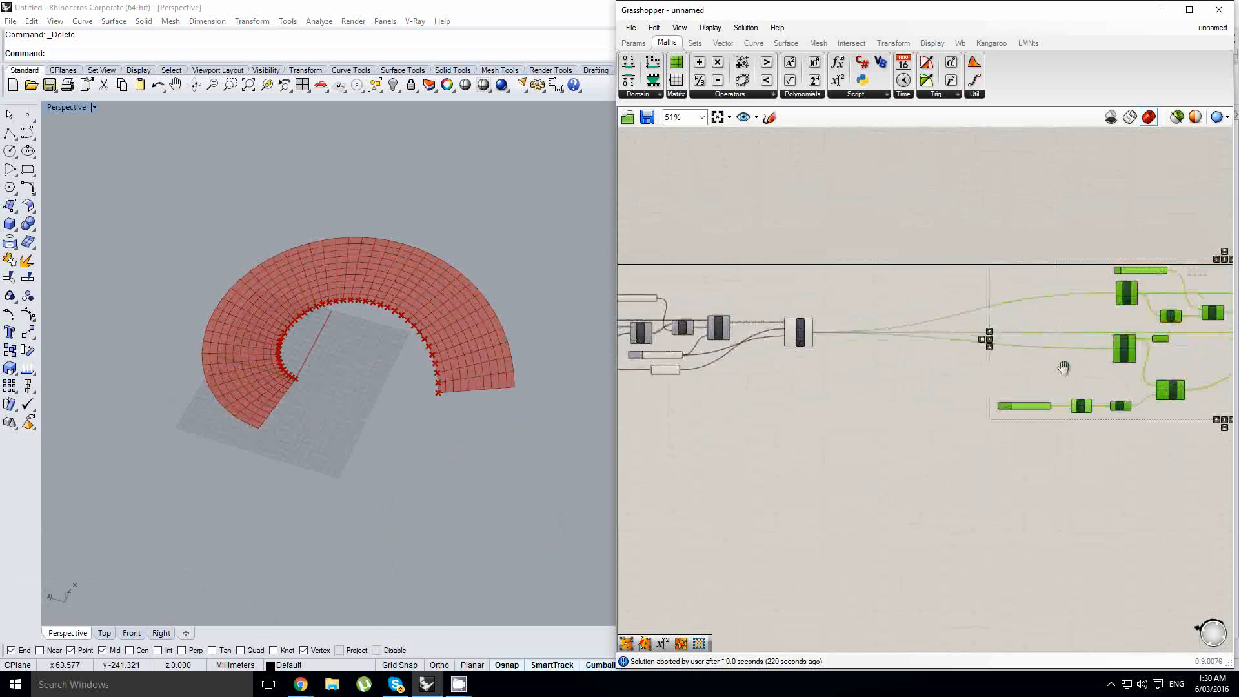
scroll(1059, 362, "down", 2)
right_click(1051, 362)
key("Escape")
left_click_drag(1051, 366, 1229, 361)
scroll(774, 350, "up", 4)
- Add a wbNaked component beside FromPoints and connect the mesh output M to its M input
left_click(775, 350)
scroll(775, 345, "up", 5)
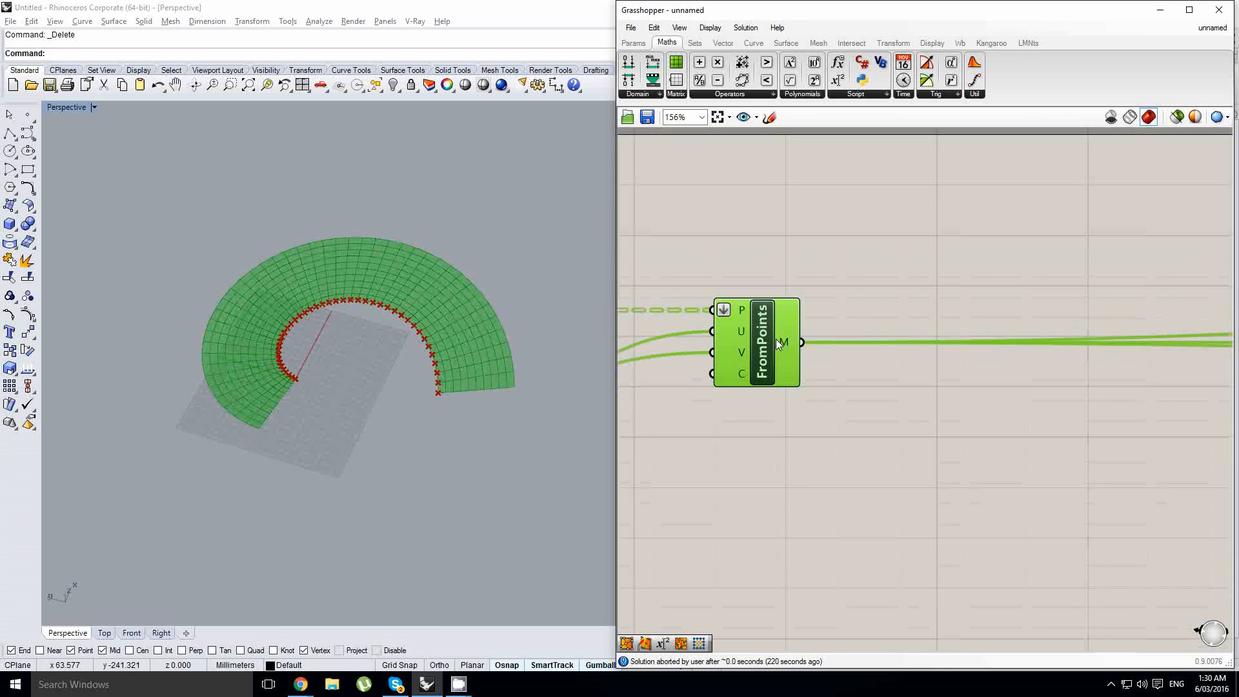
scroll(903, 342, "down", 4)
left_click(974, 345)
double_click(974, 341)
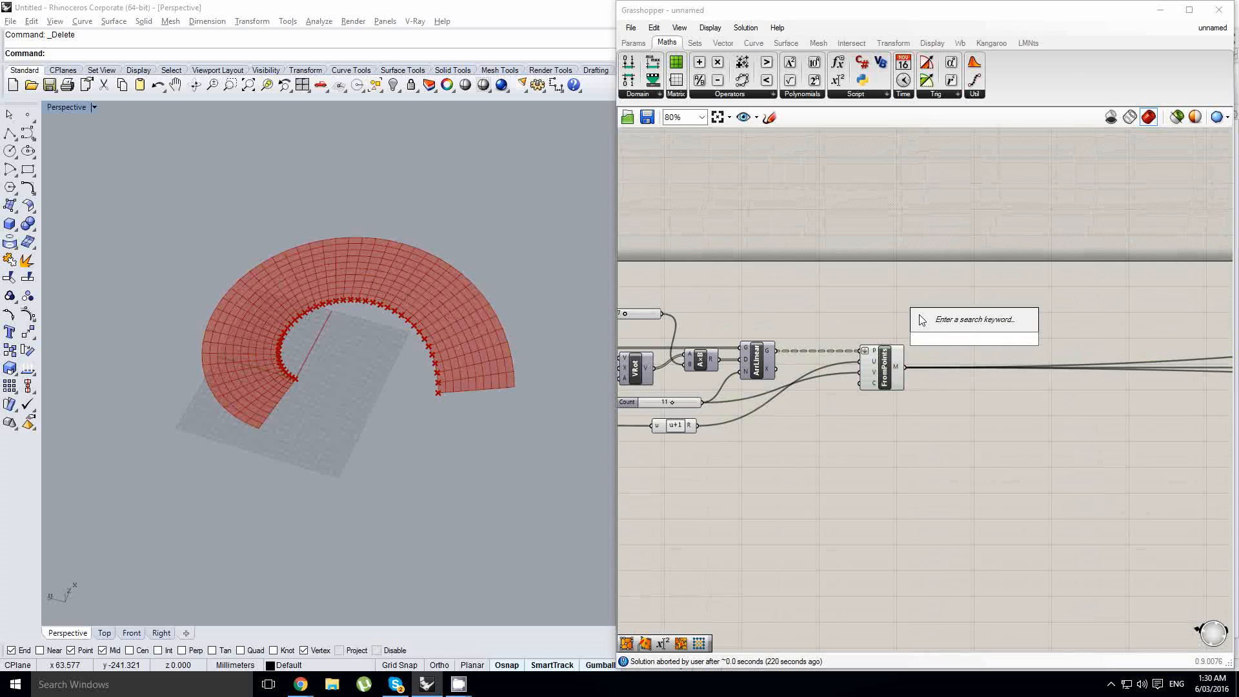
type("naked")
left_click(968, 285)
scroll(929, 377, "up", 1)
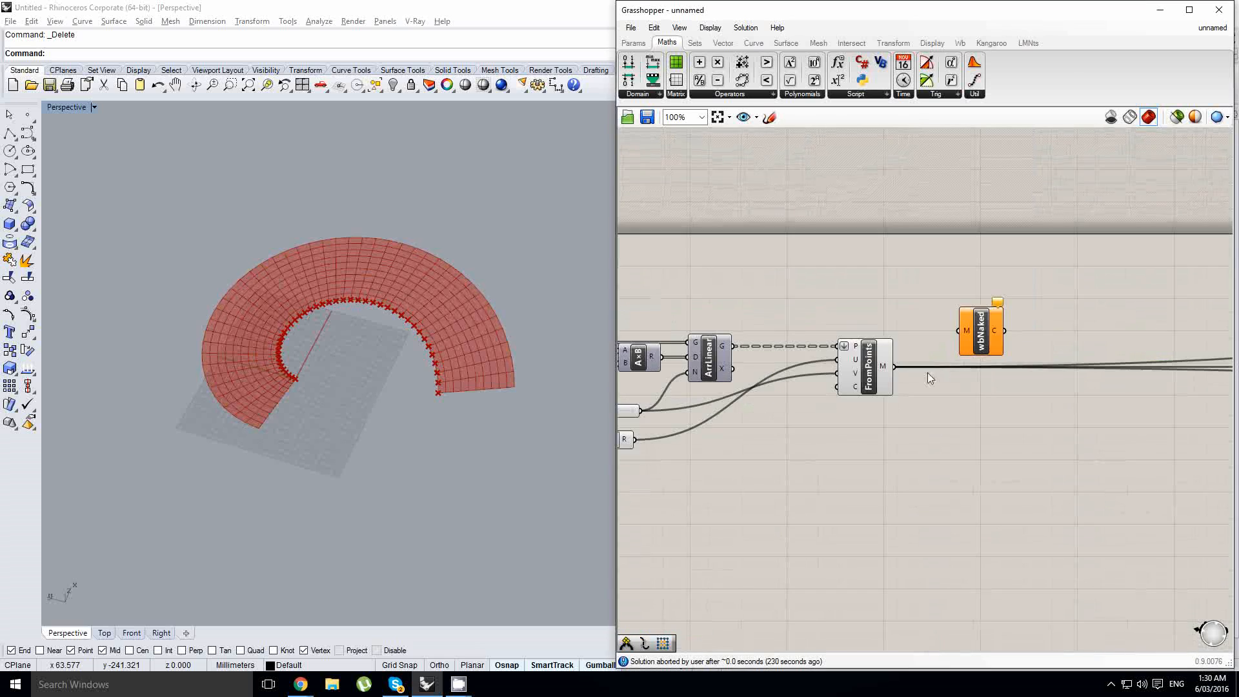
left_click_drag(893, 366, 960, 371)
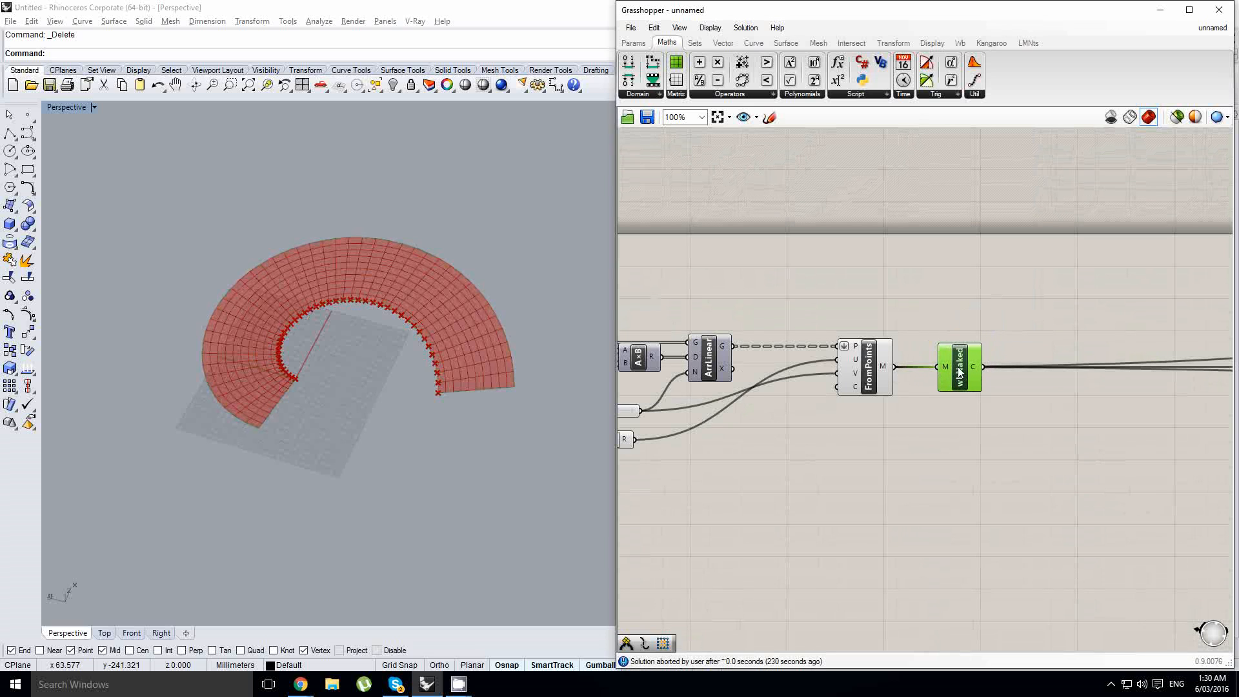
- Add an Explode component beside wbNaked and connect the naked-edge output C to its C input
scroll(417, 332, "up", 3)
scroll(430, 296, "down", 2)
scroll(423, 243, "up", 2)
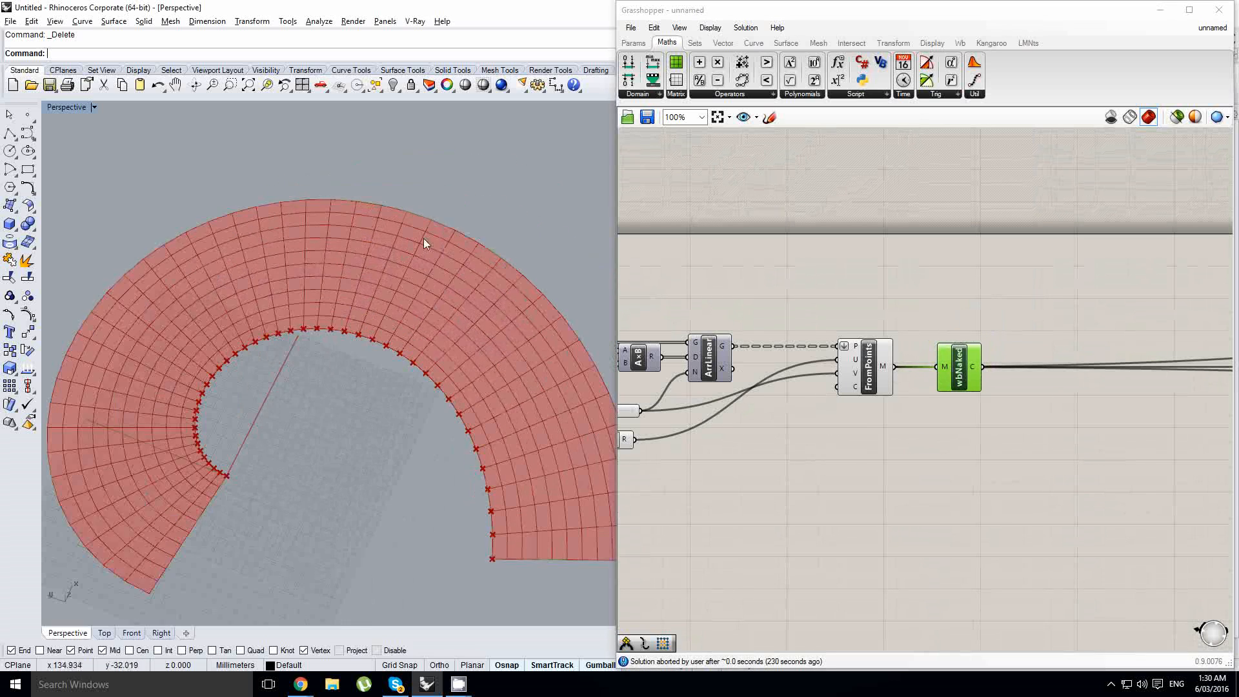
scroll(423, 243, "down", 1)
scroll(322, 284, "down", 3)
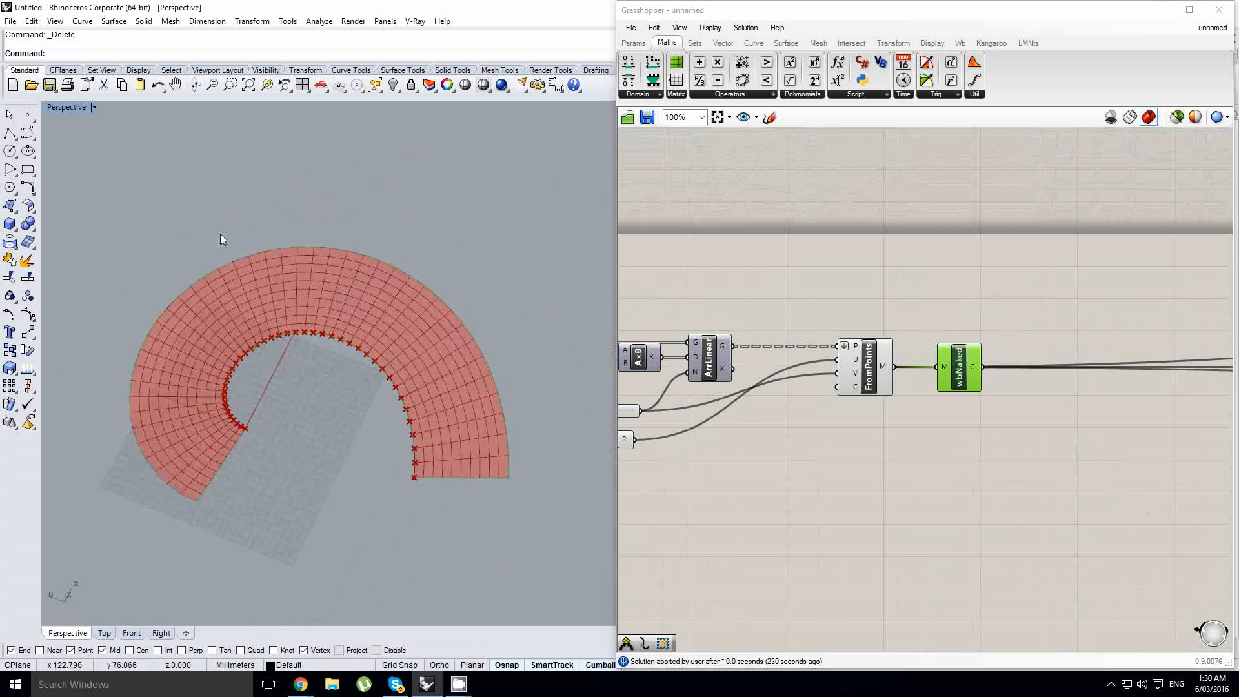
right_click_drag(862, 398, 644, 436)
double_click(893, 423)
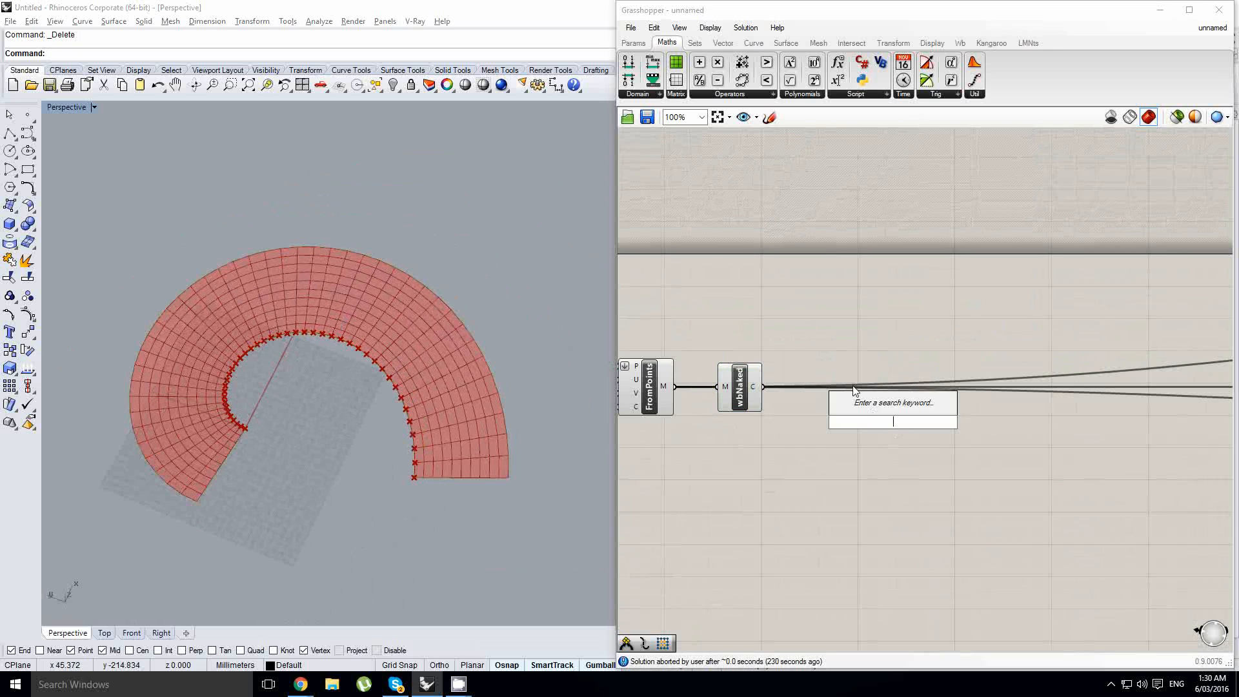
type("ex")
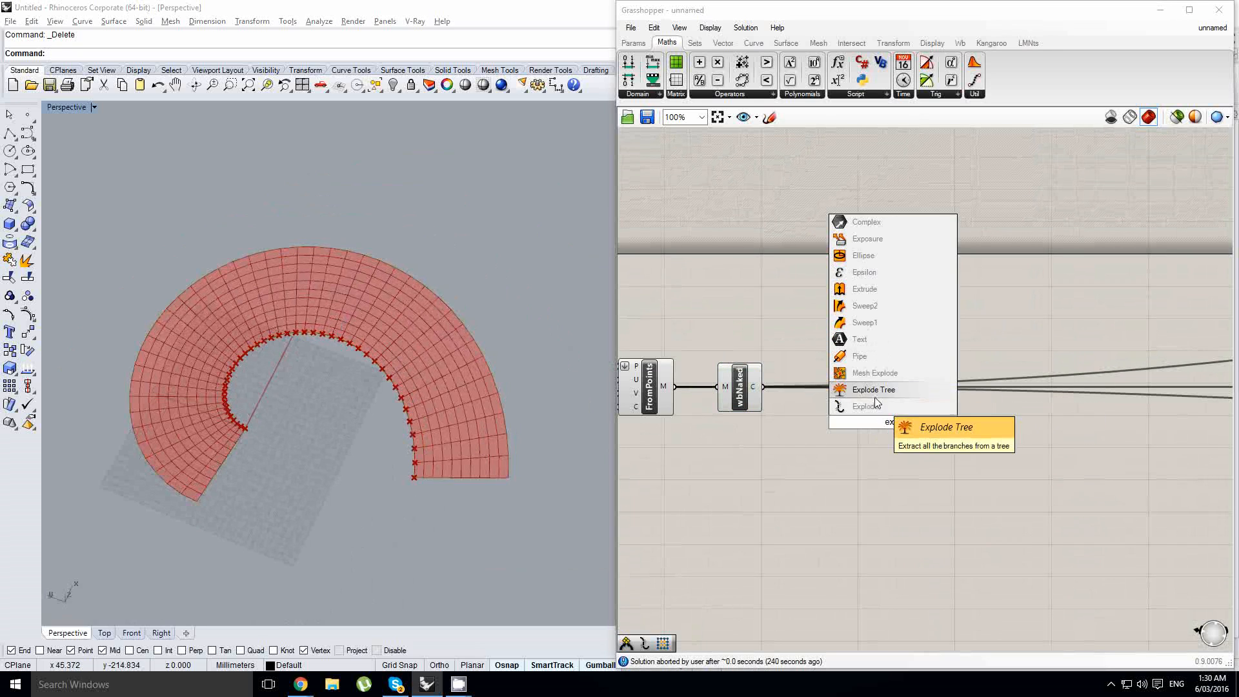
left_click(858, 407)
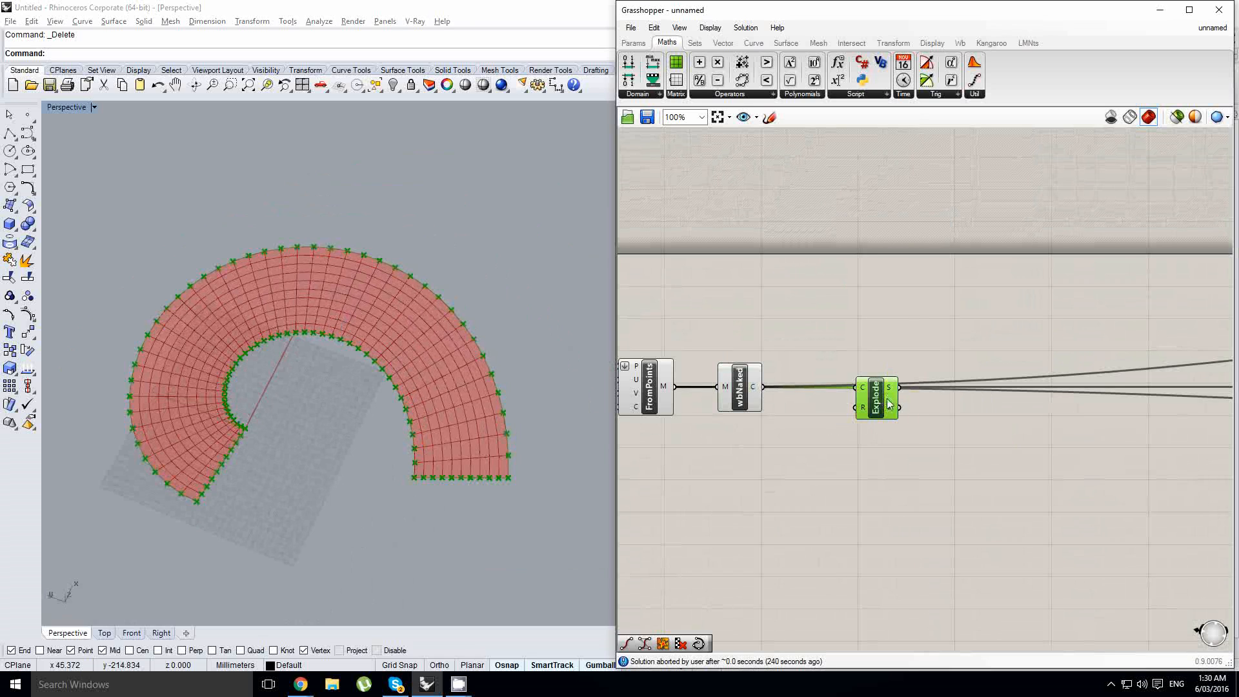
left_click_drag(889, 405, 867, 406)
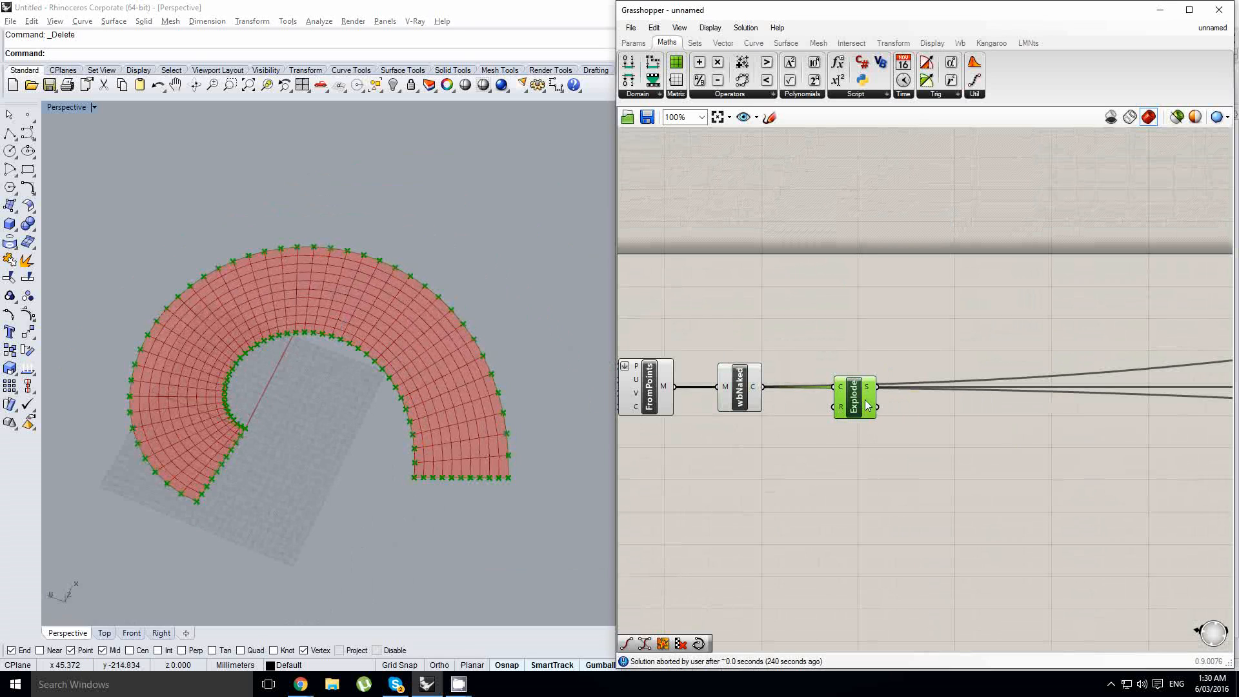
- Add a Cull Pattern component after Explode and connect Explode's vertices output V to its L input
right_click_drag(966, 418, 931, 419)
double_click(931, 419)
type("cull")
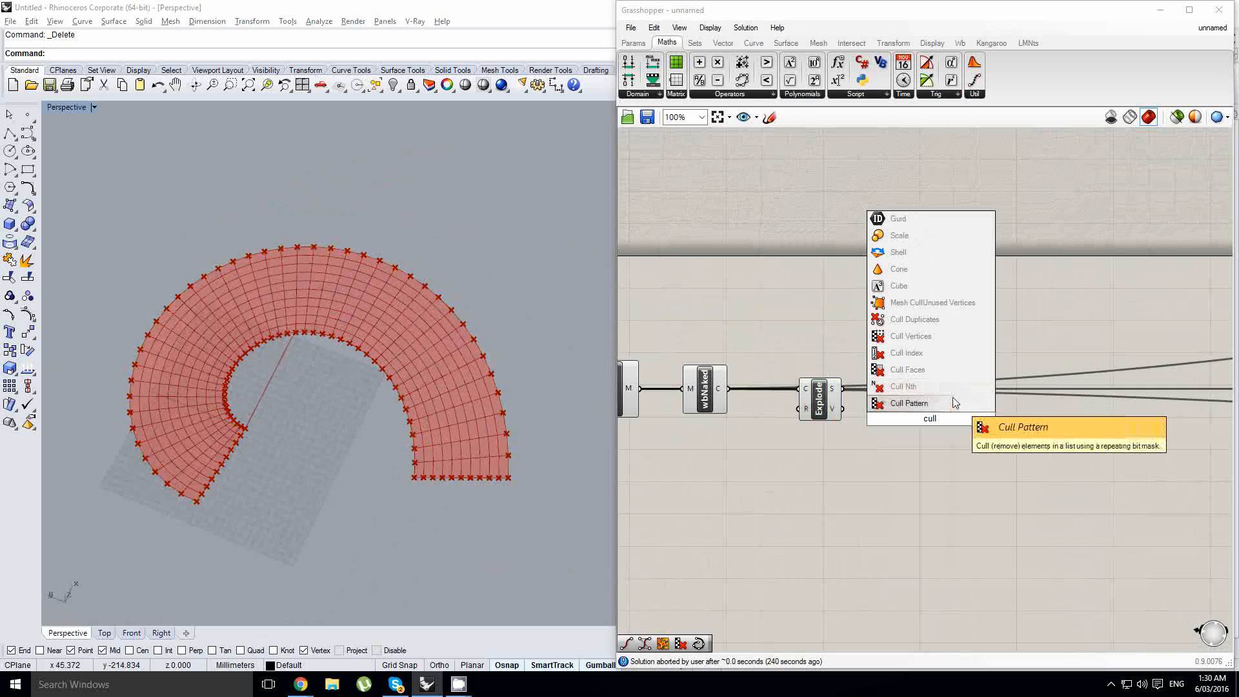
left_click(882, 403)
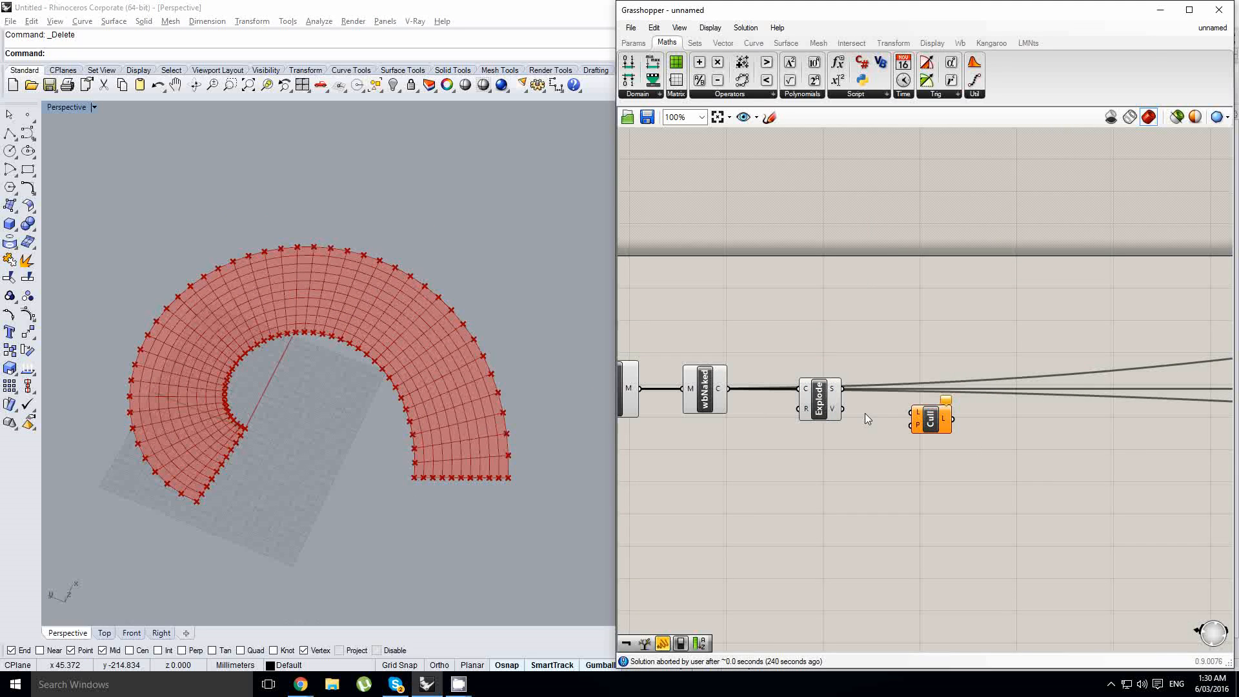
left_click_drag(842, 408, 939, 415)
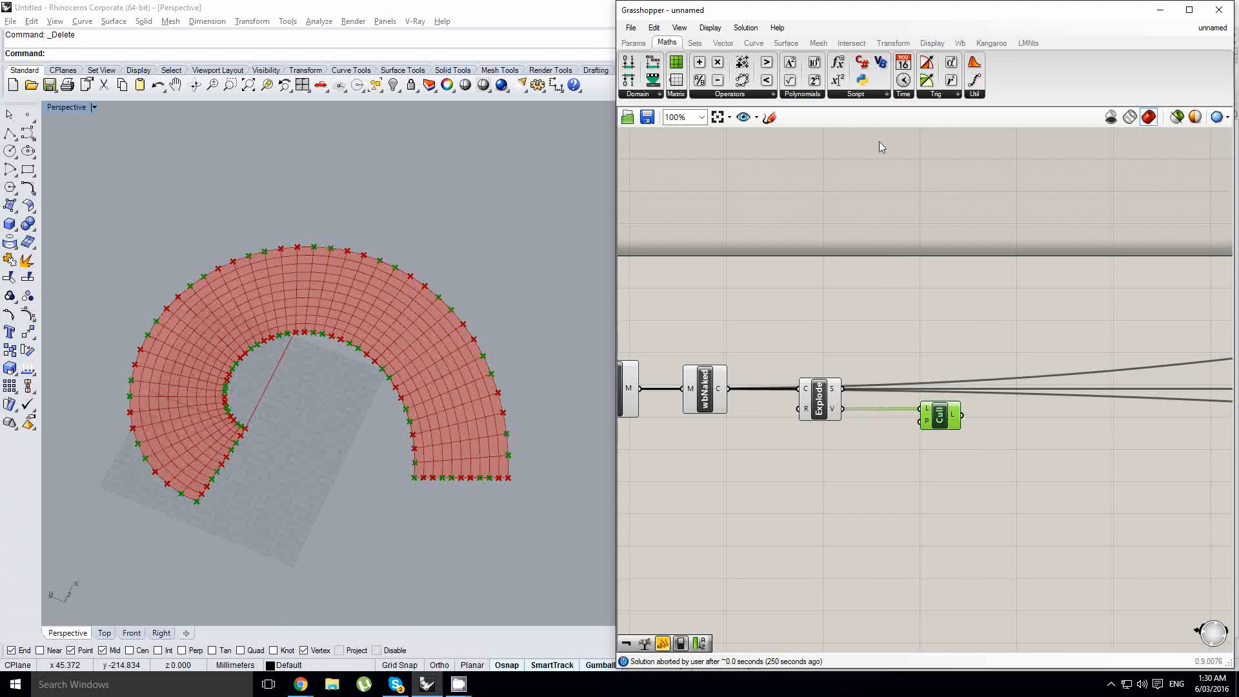
- Add a panel below Explode containing True, False, False and False on separate lines
left_click(633, 43)
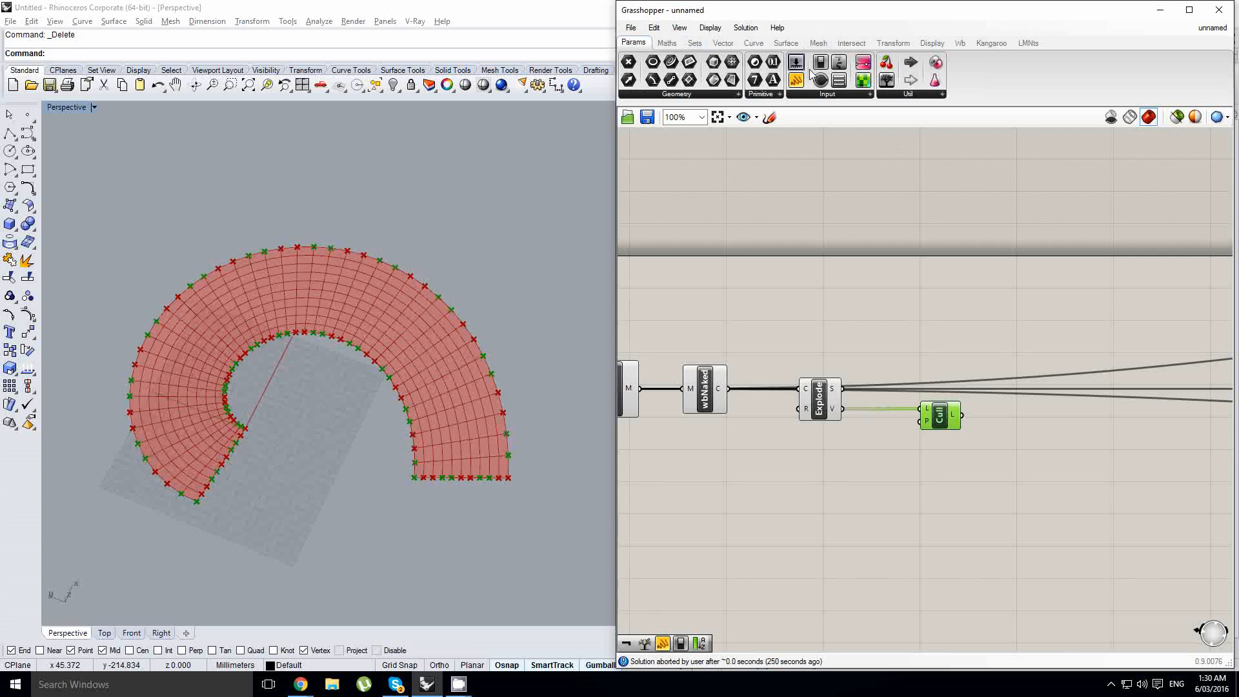
left_click_drag(805, 461, 819, 473)
double_click(824, 474)
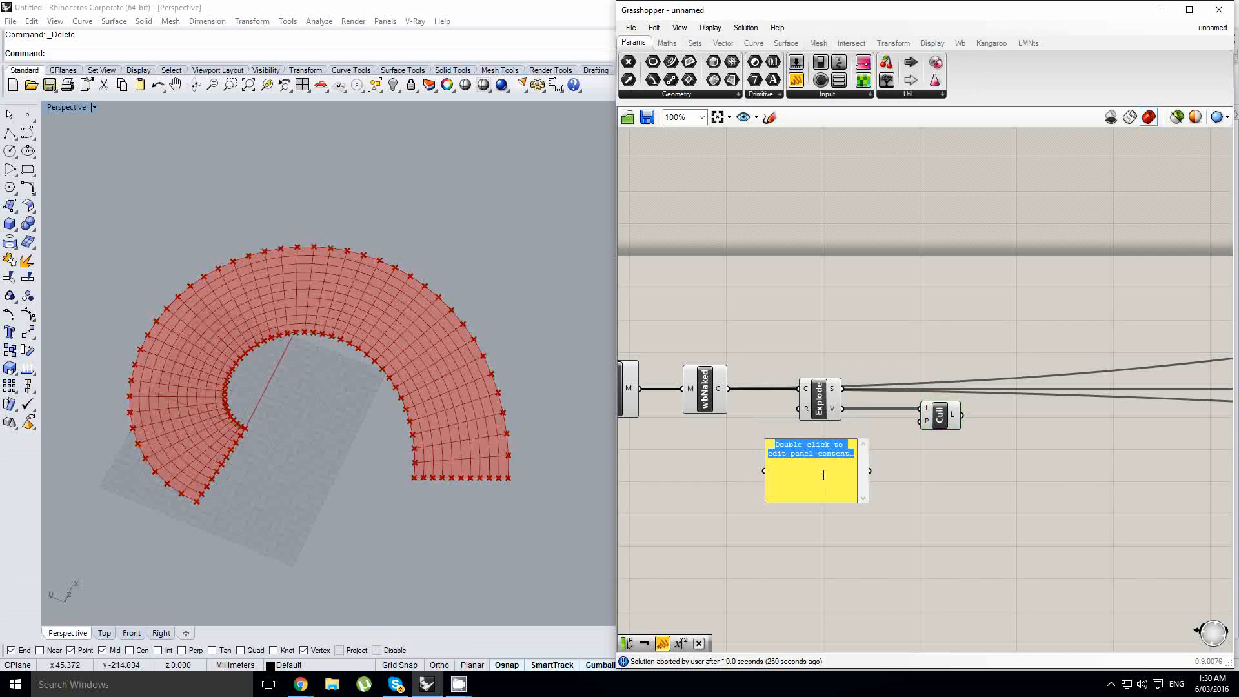
type("Tru")
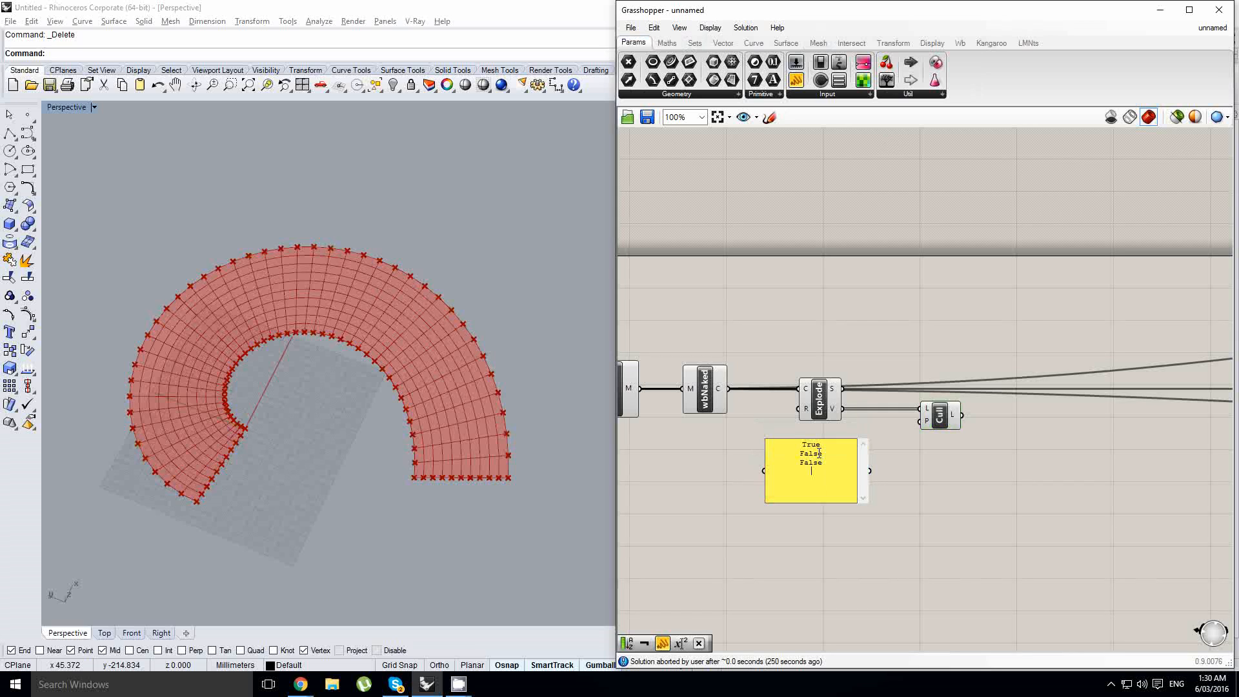
type("e")
key("Escape")
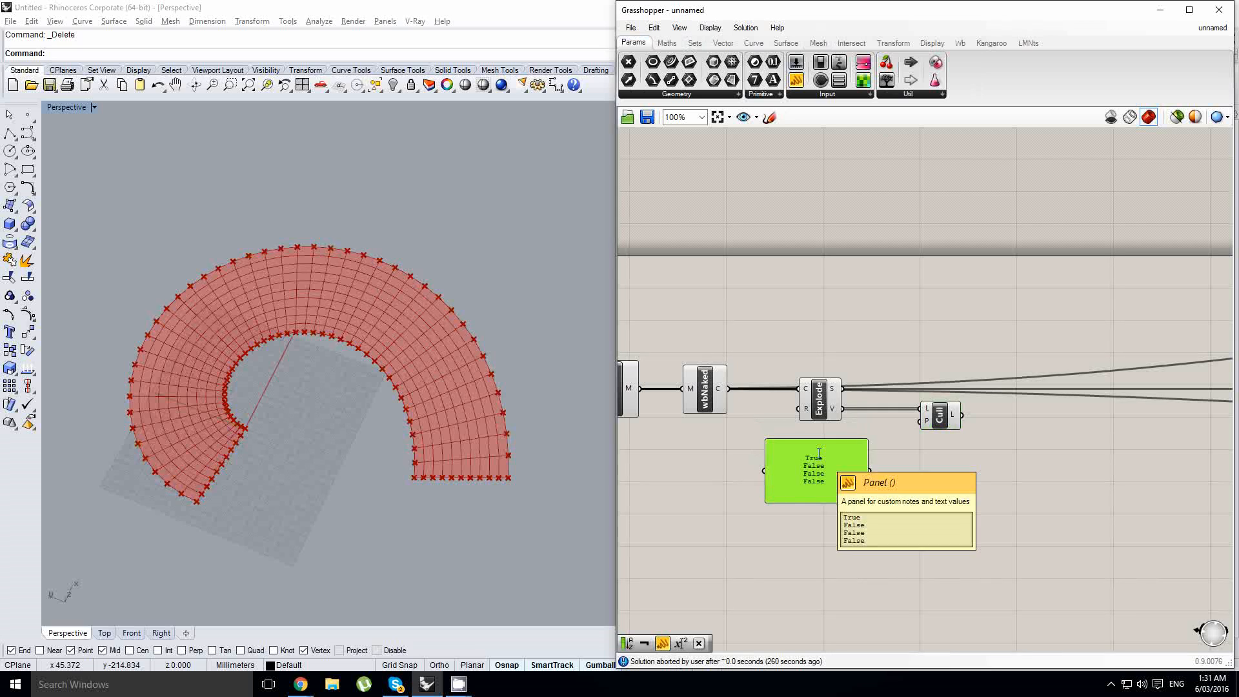
- Turn off multiline data for the True/False panel and connect it to the P input of Cull
right_click(817, 452)
left_click(847, 412)
scroll(871, 479, "up", 1)
left_click_drag(869, 468, 933, 407)
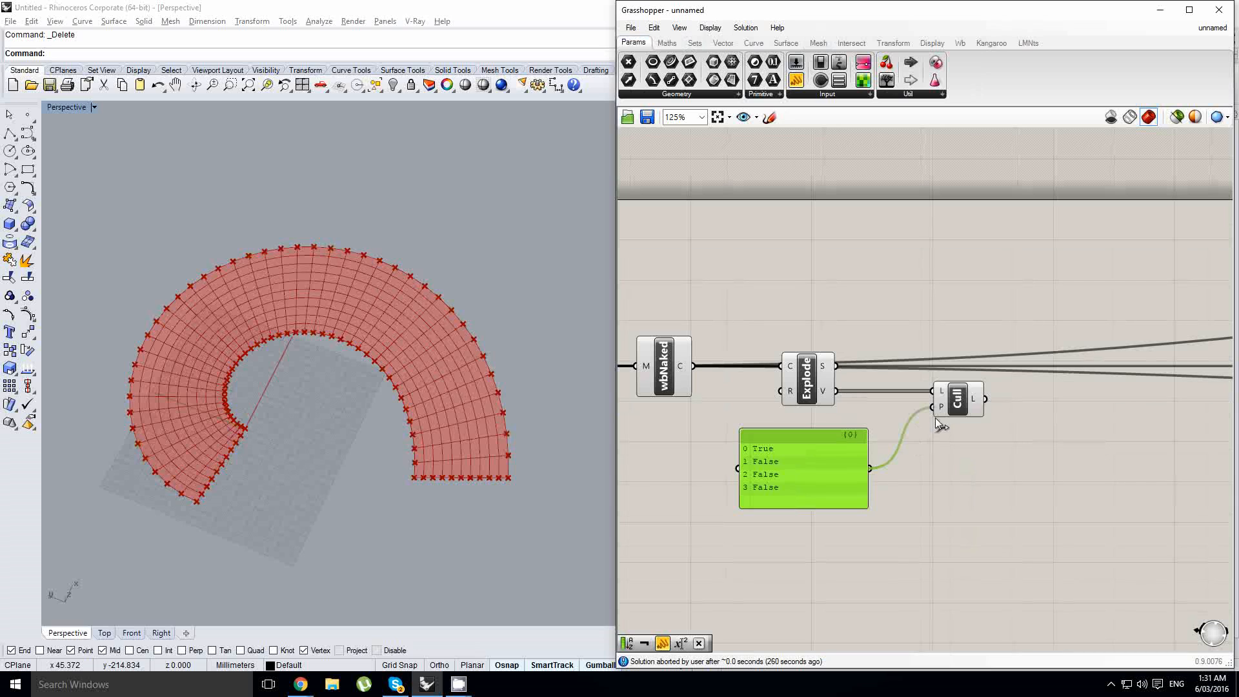
- Turn off the preview of the wbNaked and Explode components
left_click(798, 375)
left_click_drag(852, 394, 624, 323)
middle_click(655, 323)
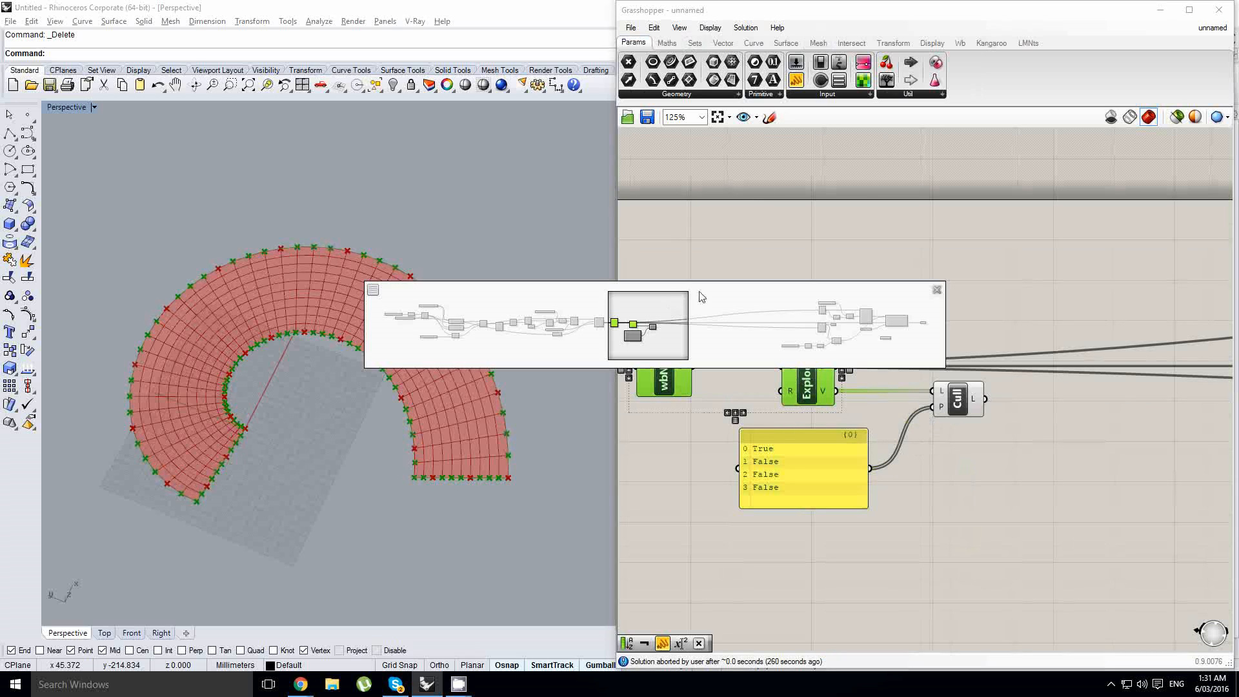
middle_click(729, 262)
left_click(769, 219)
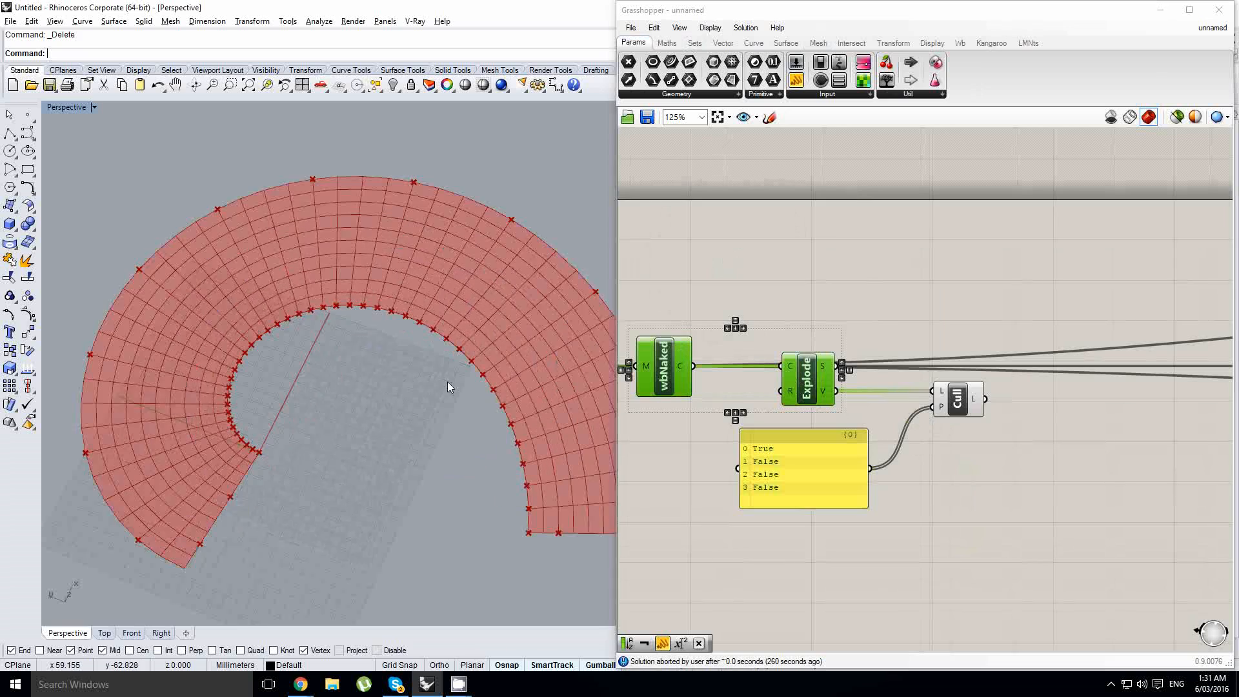
- Turn off the preview of the upstream IntCrv, Crv CP, Eval and Unit Z components
right_click_drag(682, 385, 904, 376)
scroll(903, 377, "down", 2)
right_click_drag(692, 440, 1025, 455)
scroll(1025, 454, "down", 1)
right_click_drag(747, 441, 675, 431)
scroll(1034, 428, "up", 1)
scroll(1032, 428, "down", 4)
scroll(1020, 432, "up", 3)
scroll(724, 390, "up", 1)
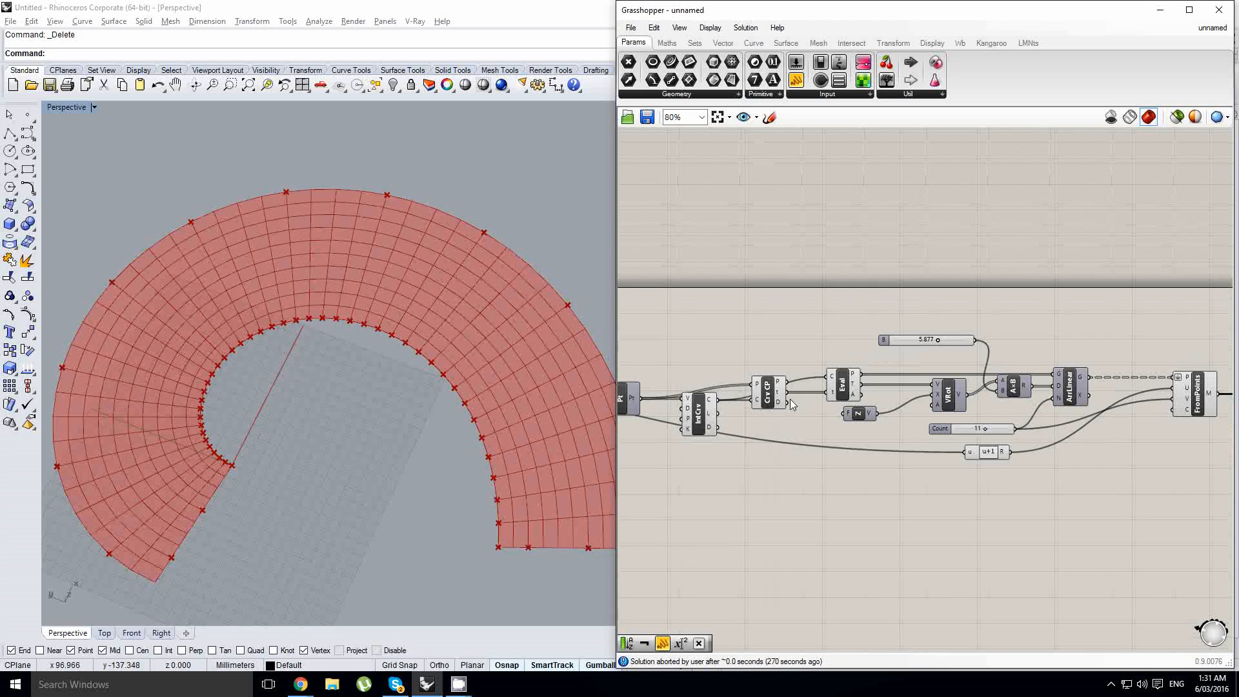
left_click_drag(865, 488, 698, 316)
middle_click(698, 316)
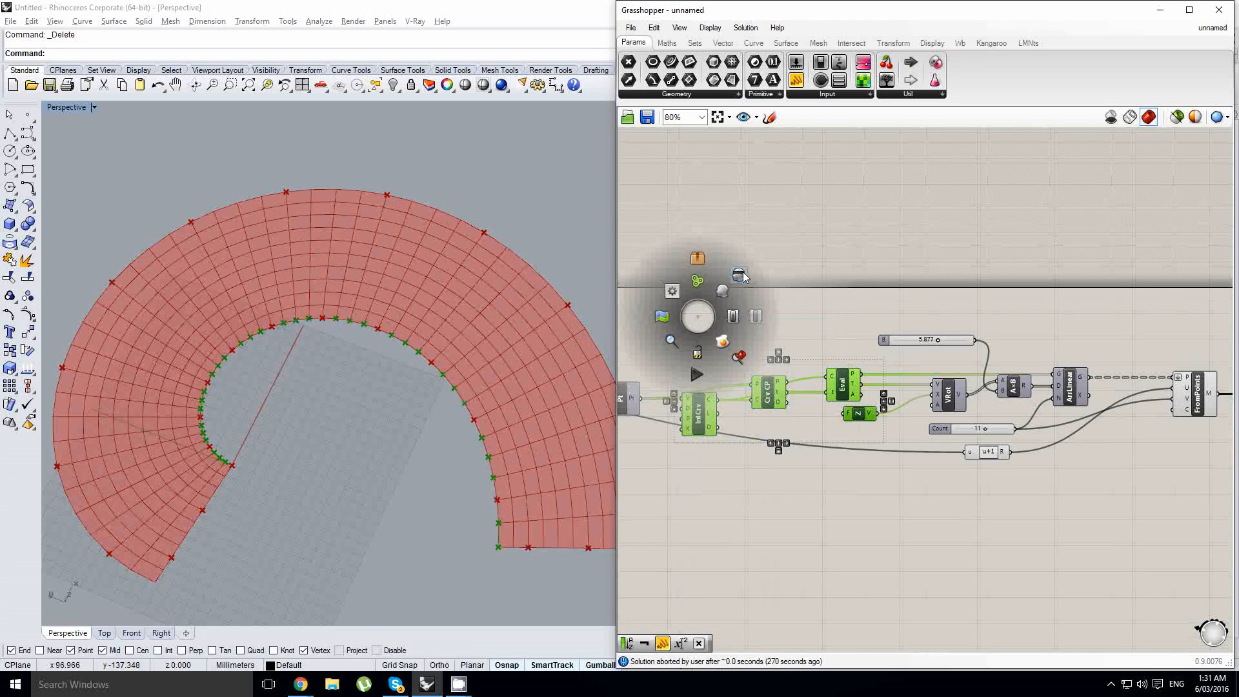
left_click(738, 275)
- Examine how the culled points are spaced along the mesh boundary and its corners against the True/False pattern panel
scroll(452, 348, "down", 3)
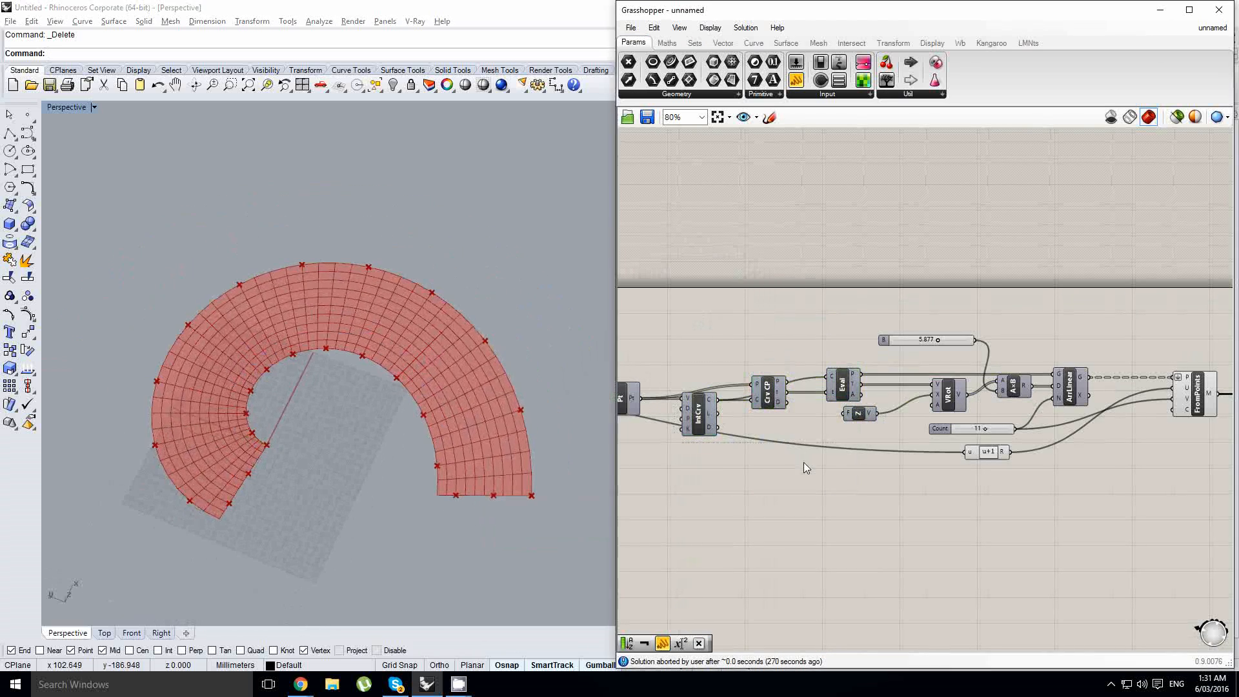
scroll(350, 365, "up", 3)
right_click_drag(348, 336, 351, 378)
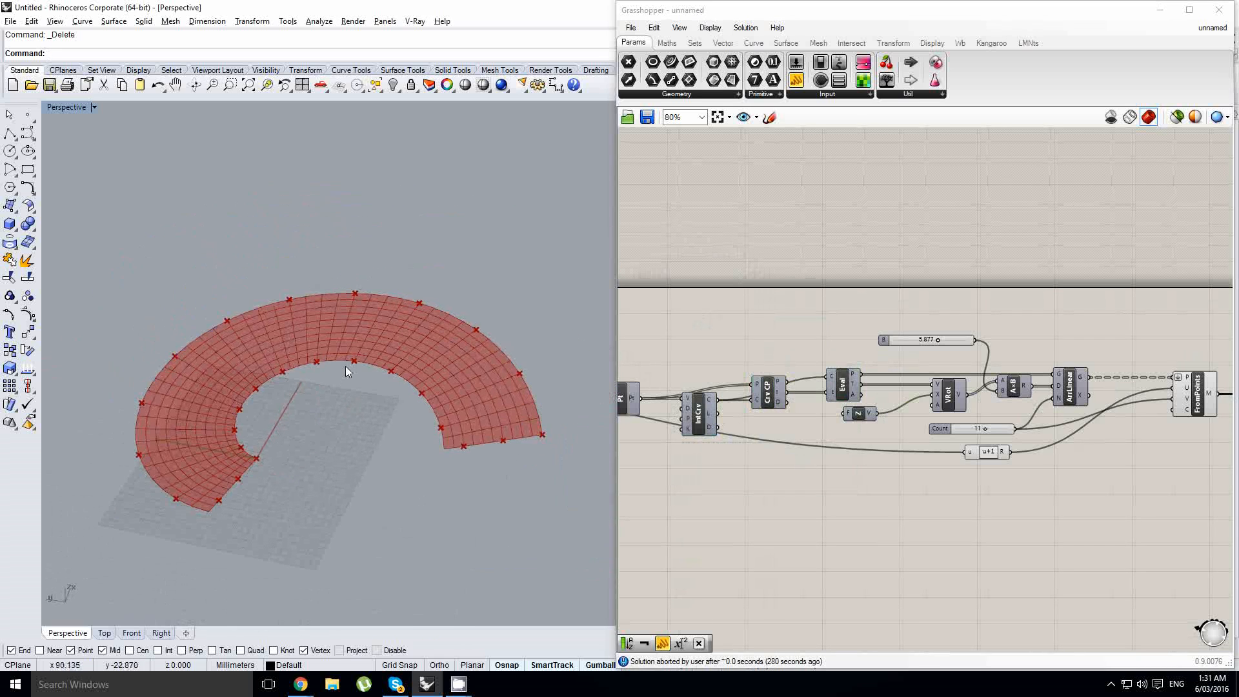
right_click_drag(761, 419, 842, 411)
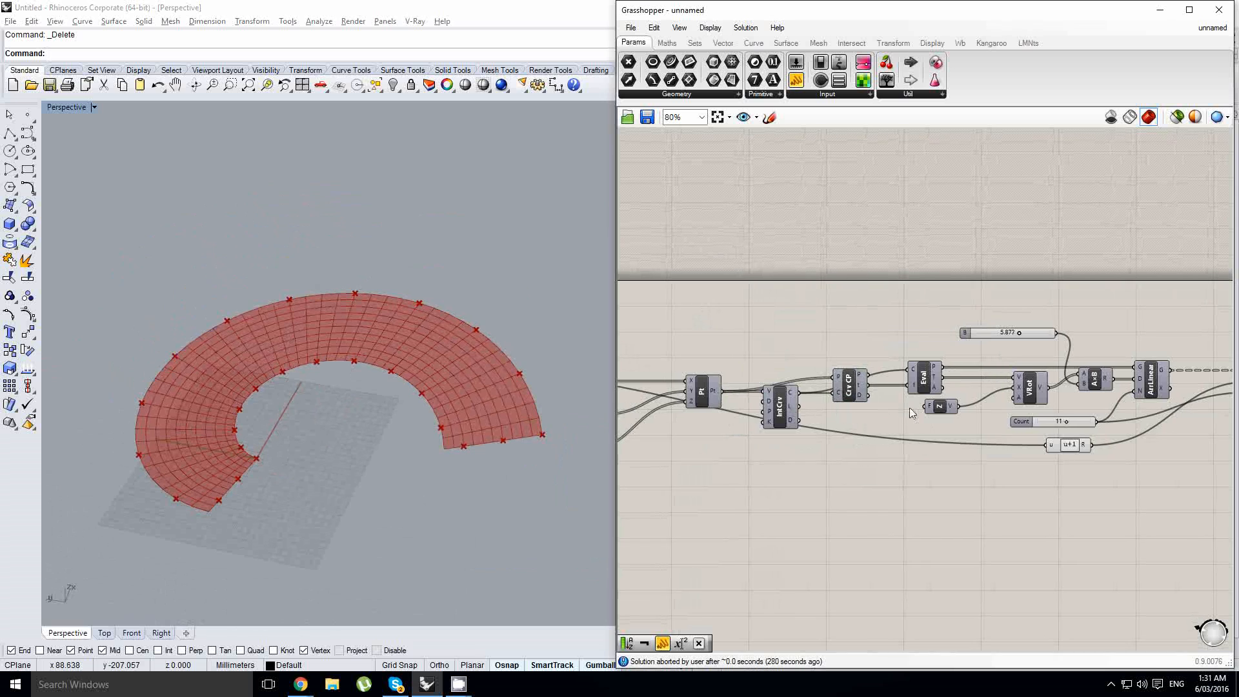
right_click_drag(1021, 455, 877, 474)
right_click_drag(1102, 469, 852, 457)
right_click(852, 456)
scroll(1097, 432, "up", 2)
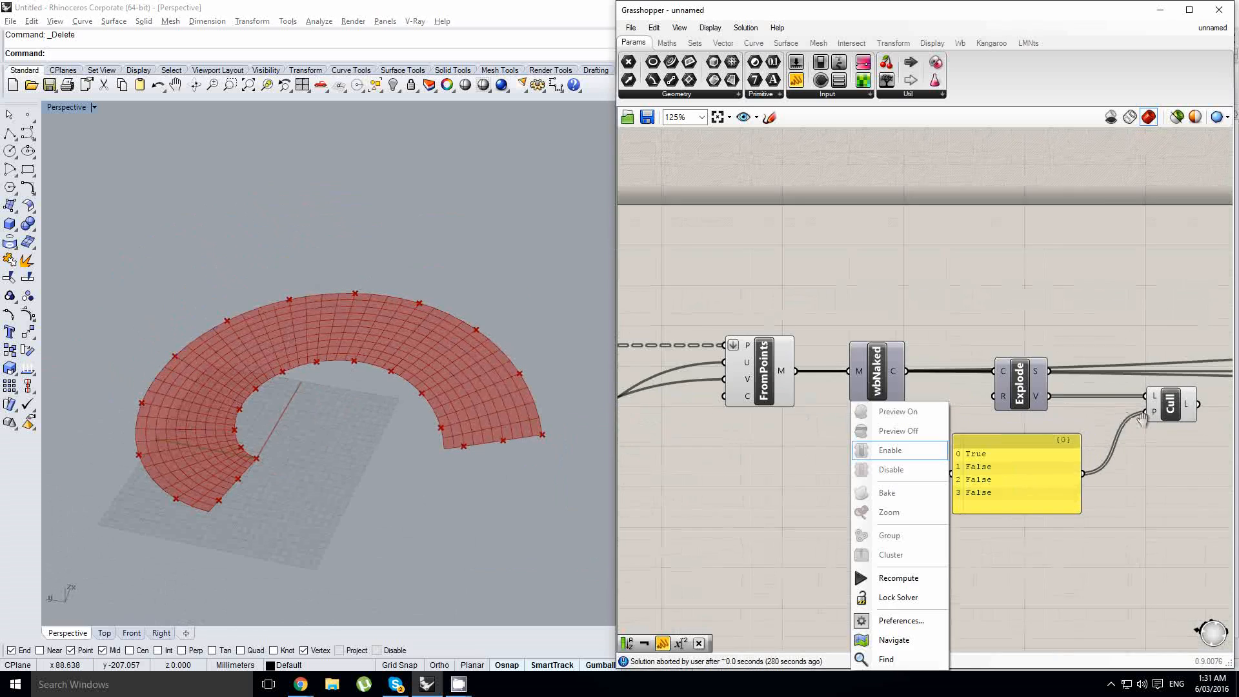
right_click_drag(1140, 440, 1071, 444)
scroll(1142, 432, "down", 2)
scroll(1143, 431, "down", 1)
right_click_drag(881, 429, 1021, 418)
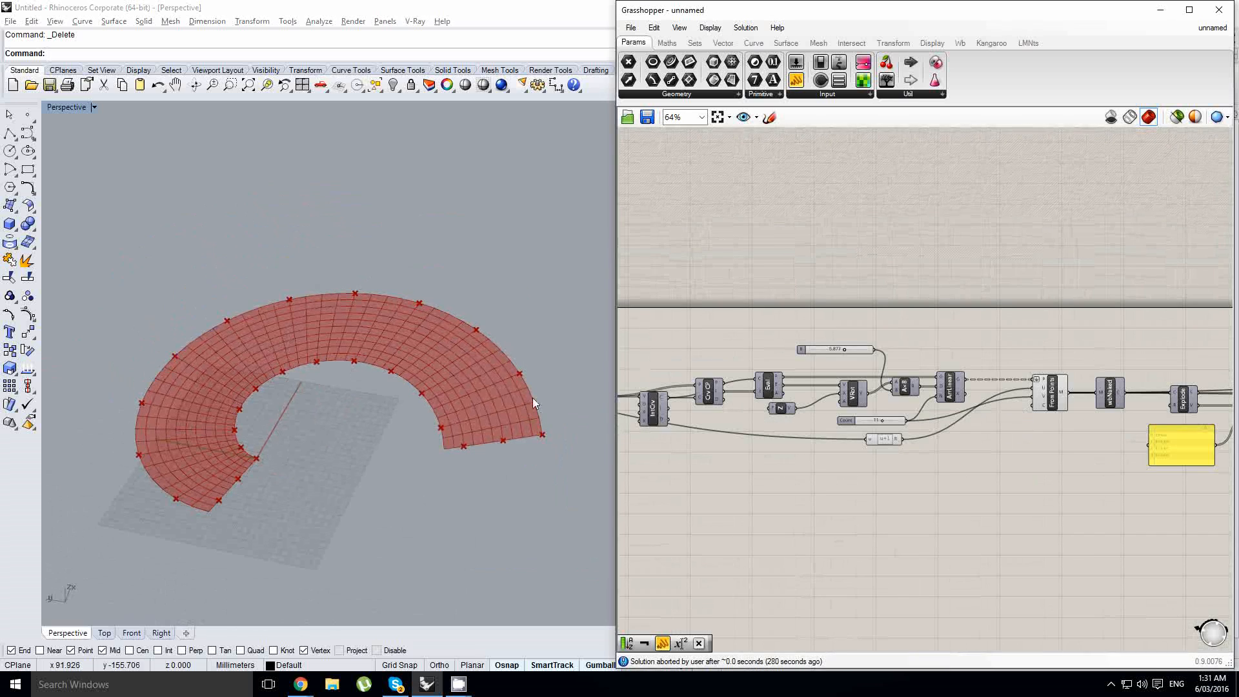
scroll(451, 456, "up", 6)
right_click_drag(532, 397, 456, 451)
scroll(456, 450, "down", 6)
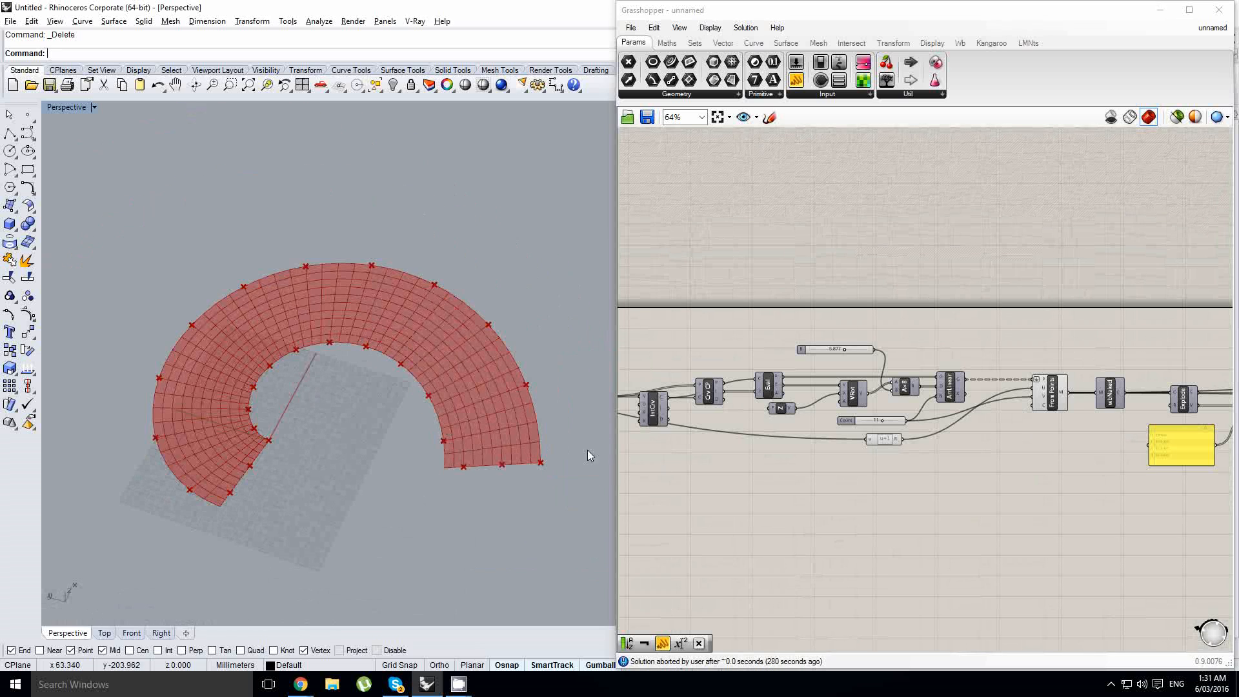
scroll(437, 464, "up", 4)
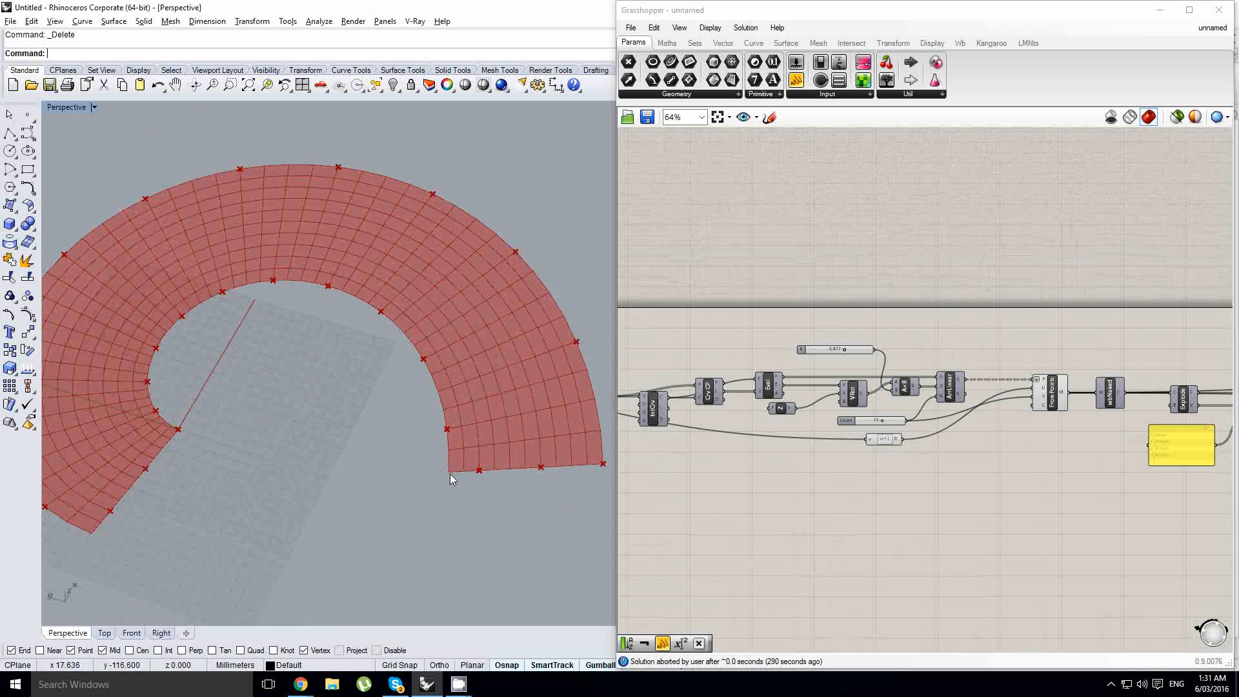
right_click_drag(679, 434, 755, 439)
scroll(1100, 442, "down", 2)
right_click_drag(1100, 442, 852, 442)
left_click(1006, 466)
scroll(967, 435, "up", 4)
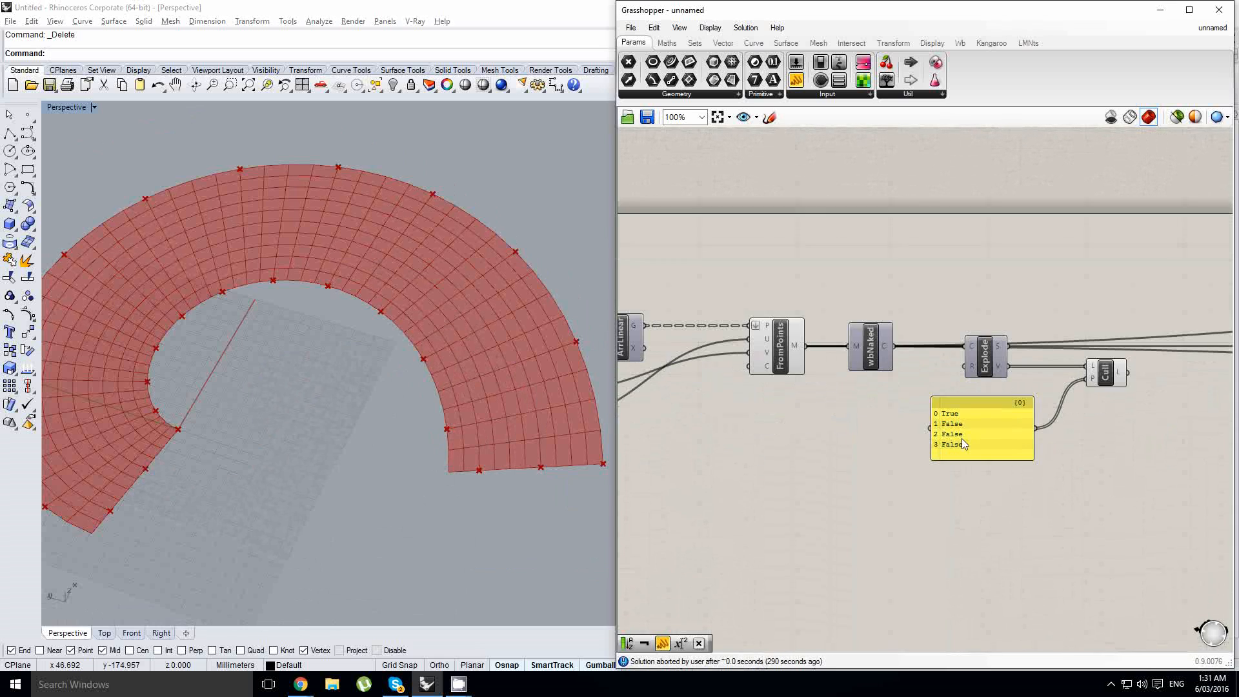
left_click_drag(945, 425, 982, 489)
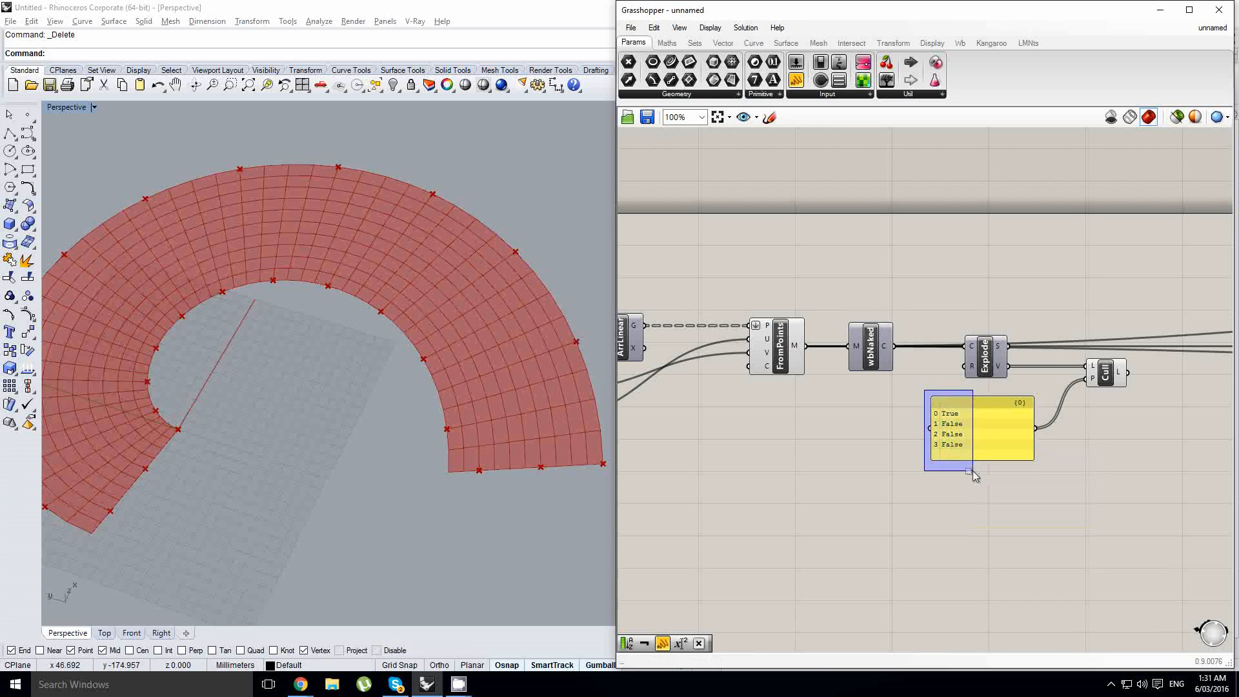
- Set the Steps slider feeding the Range component to 39 to shift the anchor point spacing
scroll(1131, 456, "down", 5)
scroll(718, 417, "up", 8)
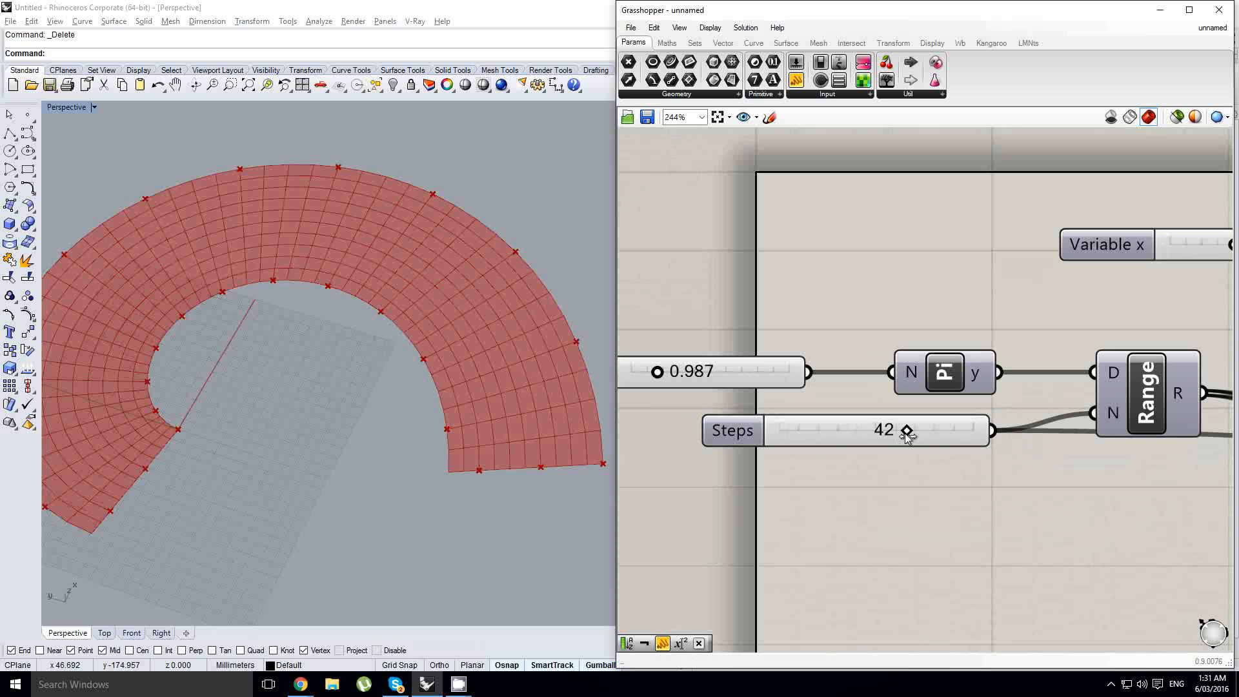
scroll(361, 307, "down", 2)
right_click_drag(361, 302, 367, 315)
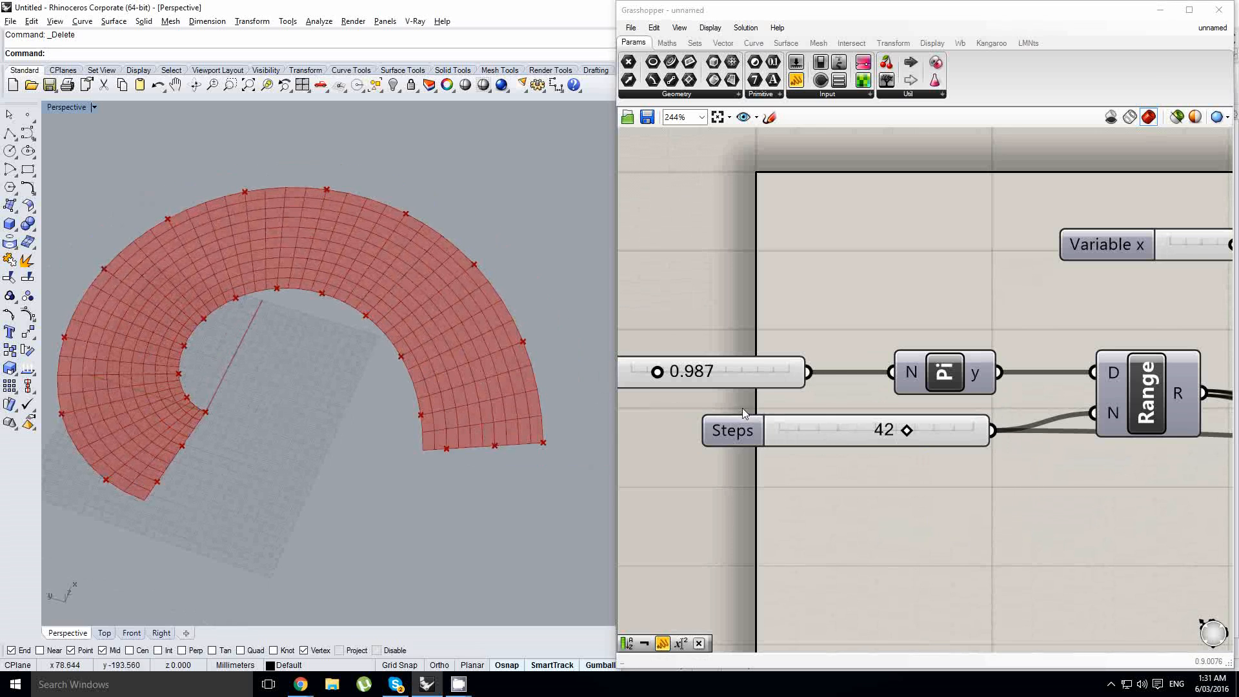
right_click_drag(934, 429, 894, 431)
left_click(894, 431)
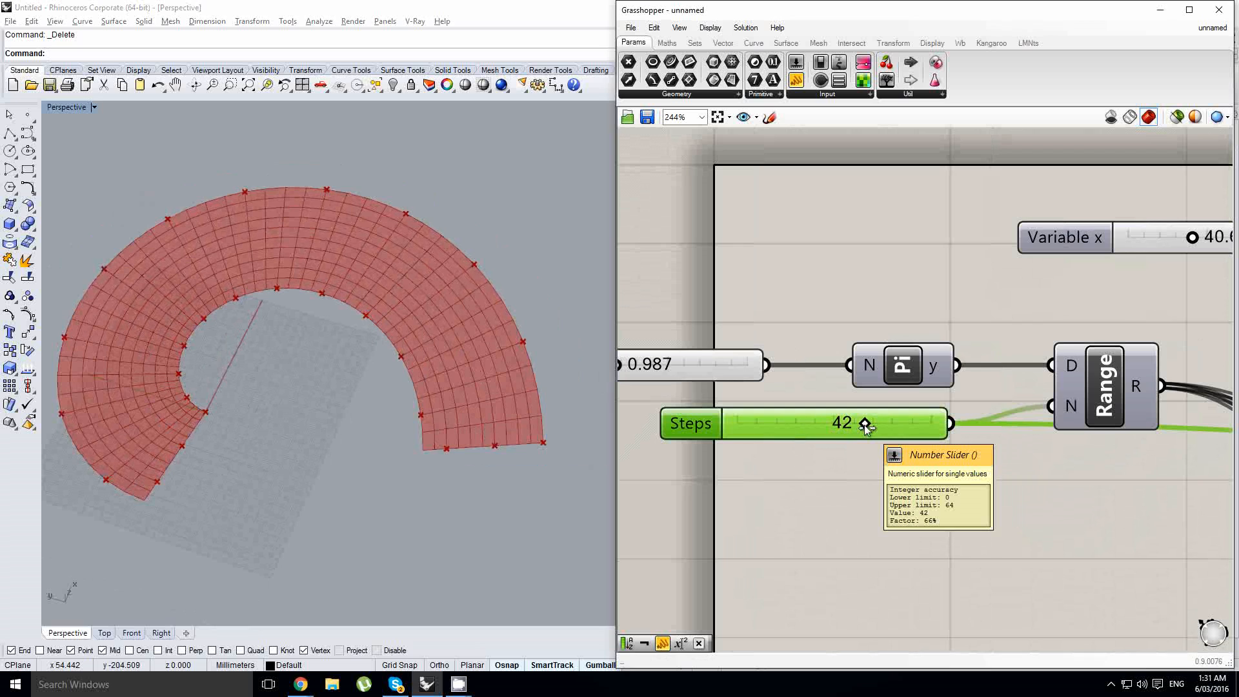
left_click_drag(864, 427, 856, 427)
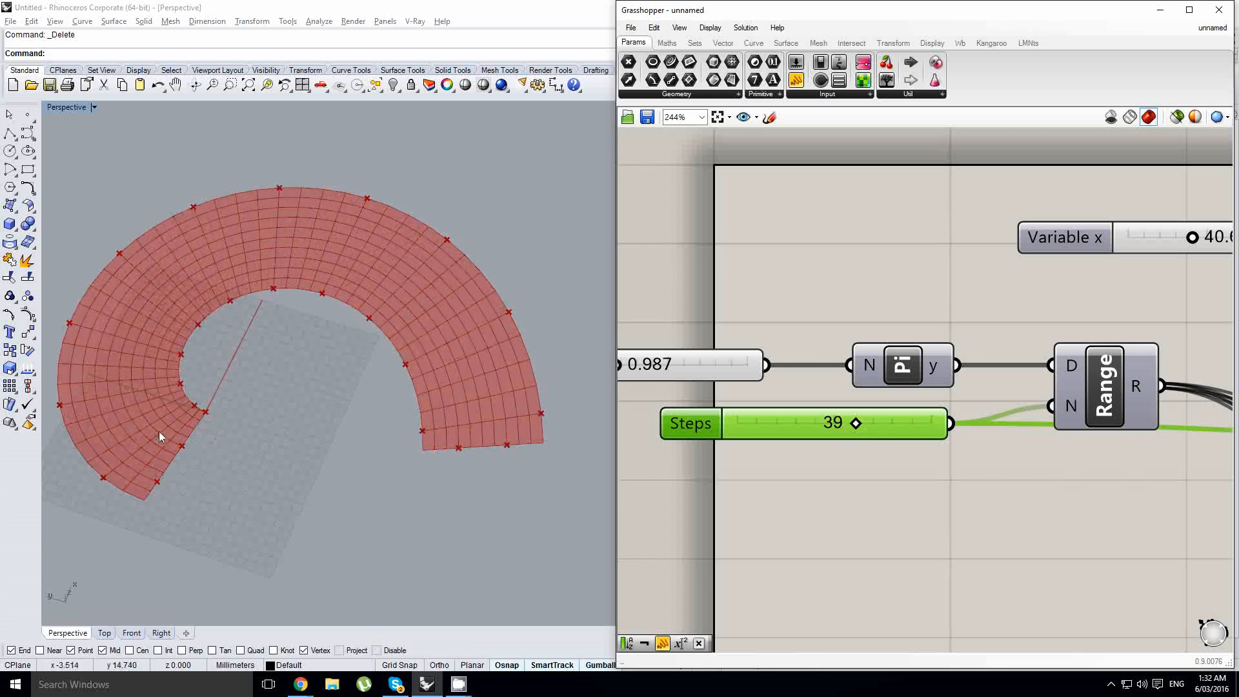
- Set the Count slider feeding ArrLinear to 13 and check the anchor points at the mesh corners
scroll(155, 429, "down", 1)
scroll(718, 344, "down", 4)
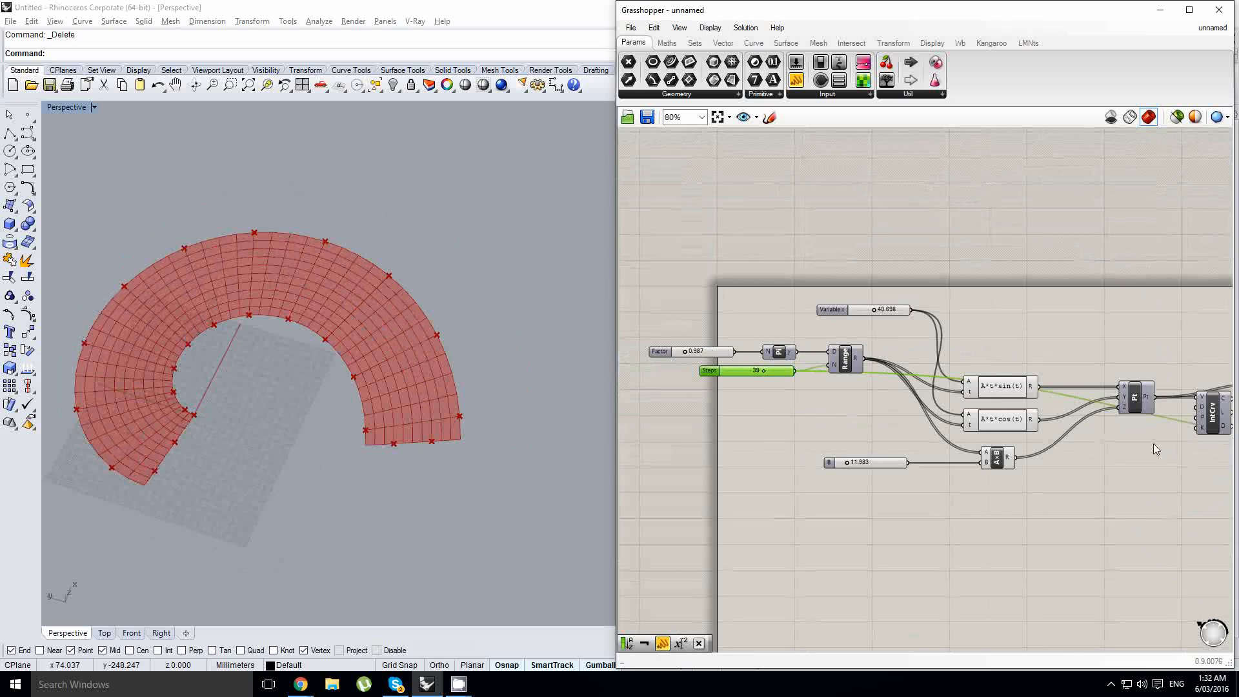
right_click_drag(1153, 444, 718, 419)
right_click_drag(1104, 419, 1021, 423)
scroll(1021, 423, "up", 4)
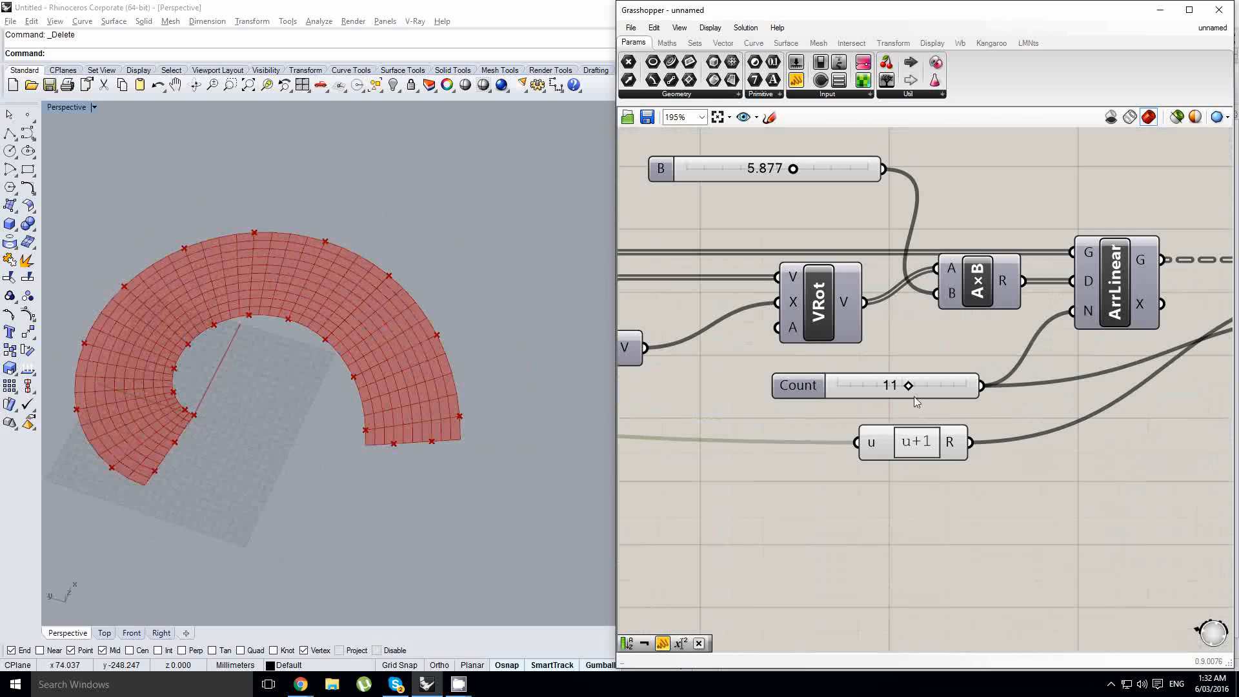
left_click_drag(909, 387, 920, 389)
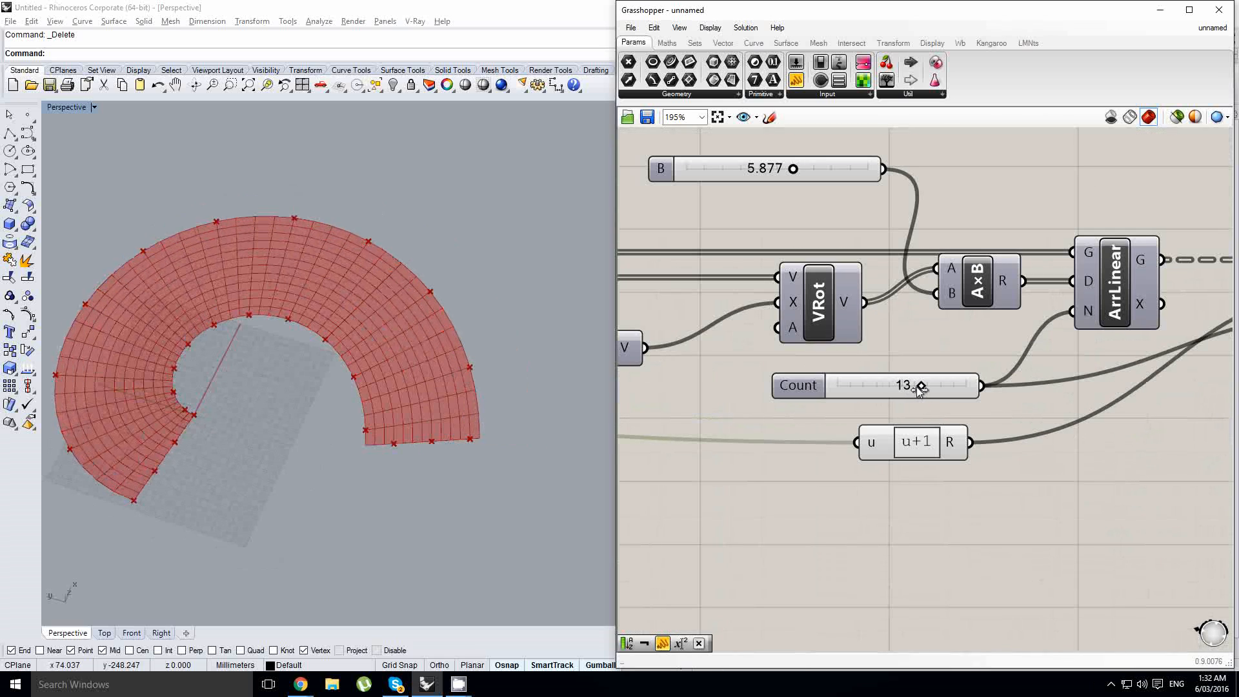
right_click_drag(270, 420, 253, 427)
scroll(250, 428, "down", 2)
scroll(199, 434, "up", 4)
right_click_drag(310, 399, 321, 393)
scroll(207, 382, "up", 3)
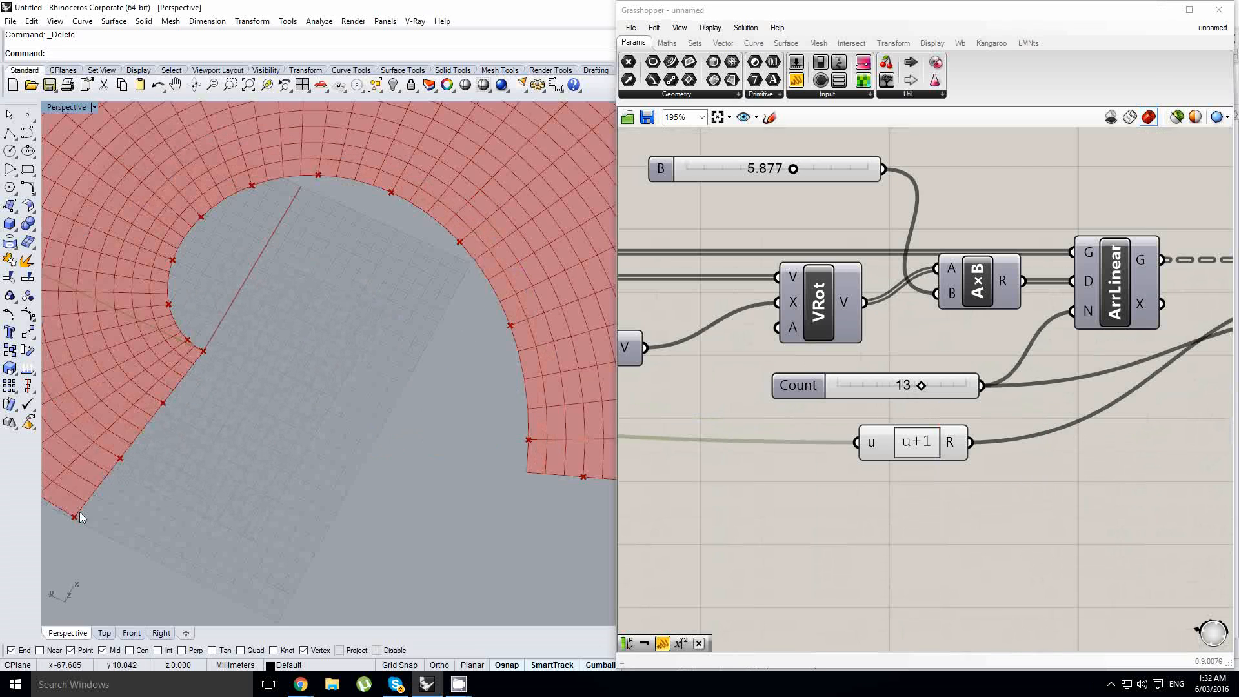
- Set the Steps slider feeding the Range component to 40 to shift the anchor points along the mesh edges
scroll(207, 365, "down", 1)
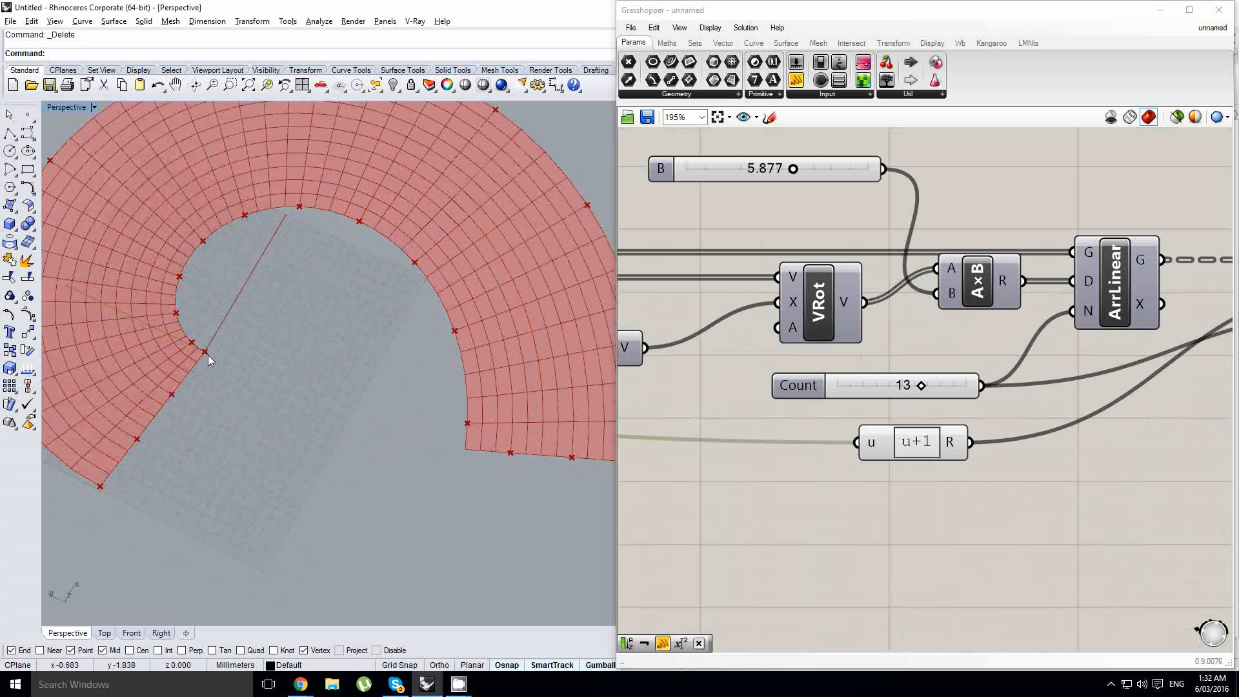
scroll(207, 360, "down", 3)
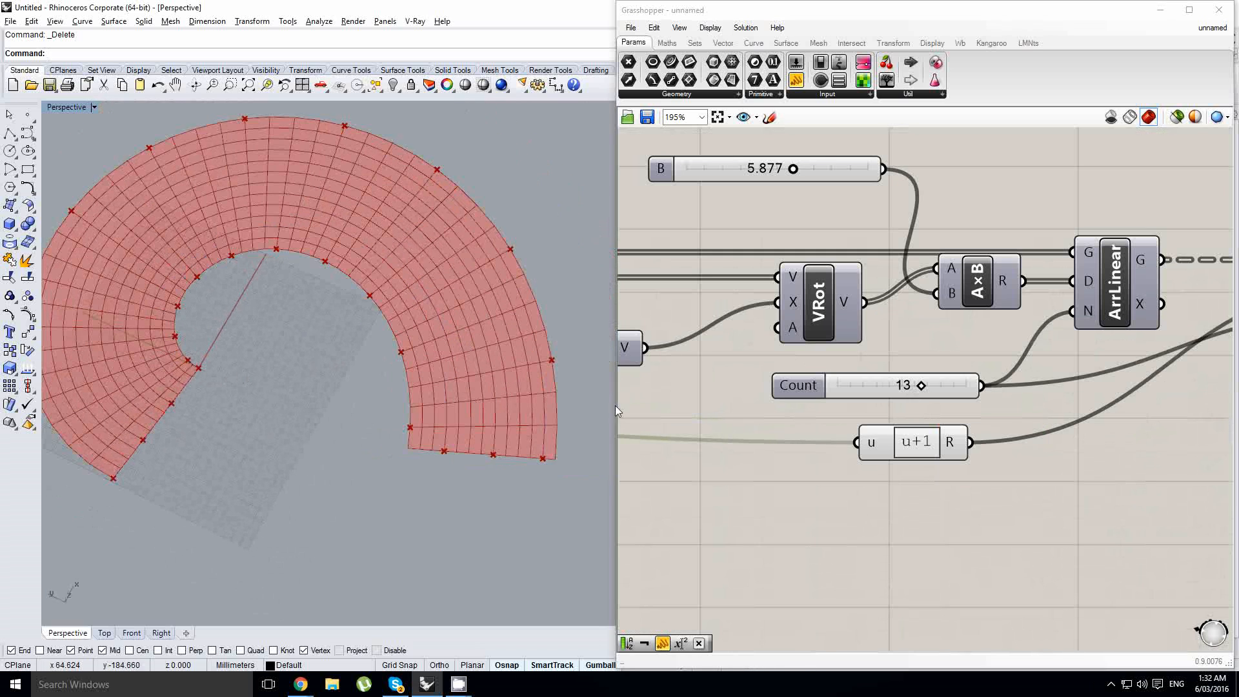
scroll(633, 349, "down", 5)
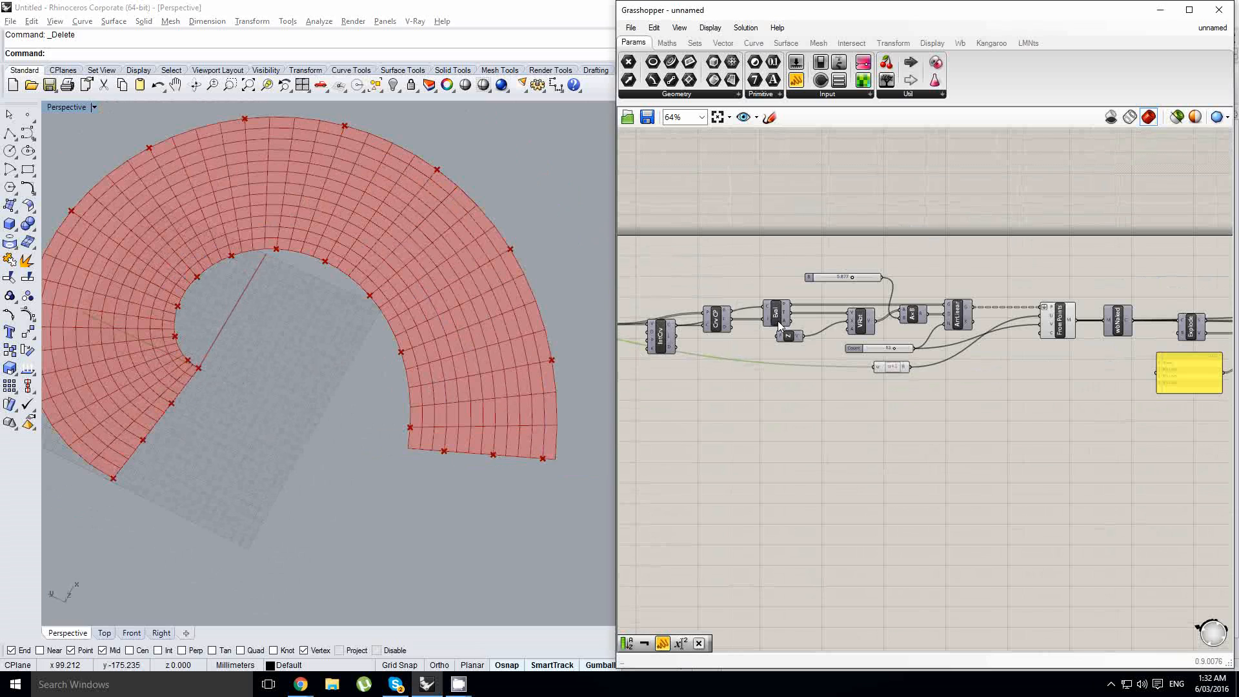
right_click_drag(777, 321, 1190, 313)
right_click_drag(810, 350, 1050, 332)
right_click(1073, 341)
scroll(940, 284, "up", 3)
left_click(944, 290)
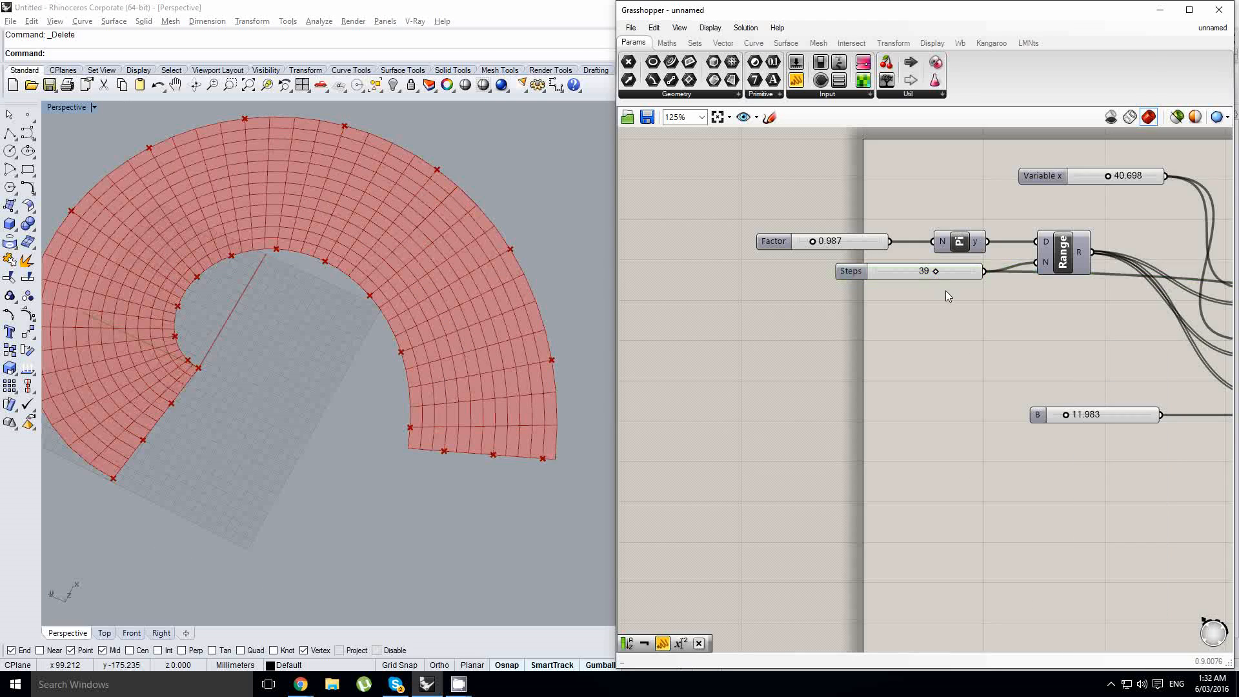
scroll(945, 292, "up", 3)
left_click_drag(926, 269, 929, 269)
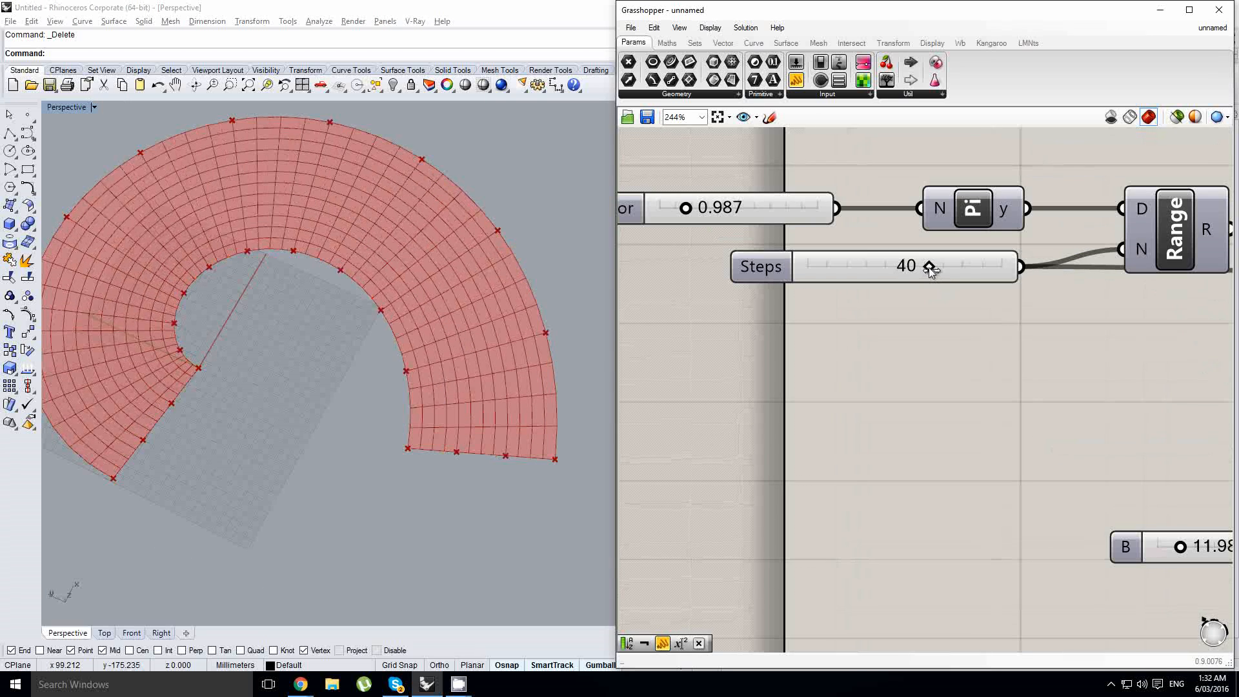
- Examine the culled anchor points around the mesh boundary and corners, highlighting the Cull component's output in the viewport
right_click_drag(505, 422, 378, 416)
left_click_drag(377, 417, 601, 497)
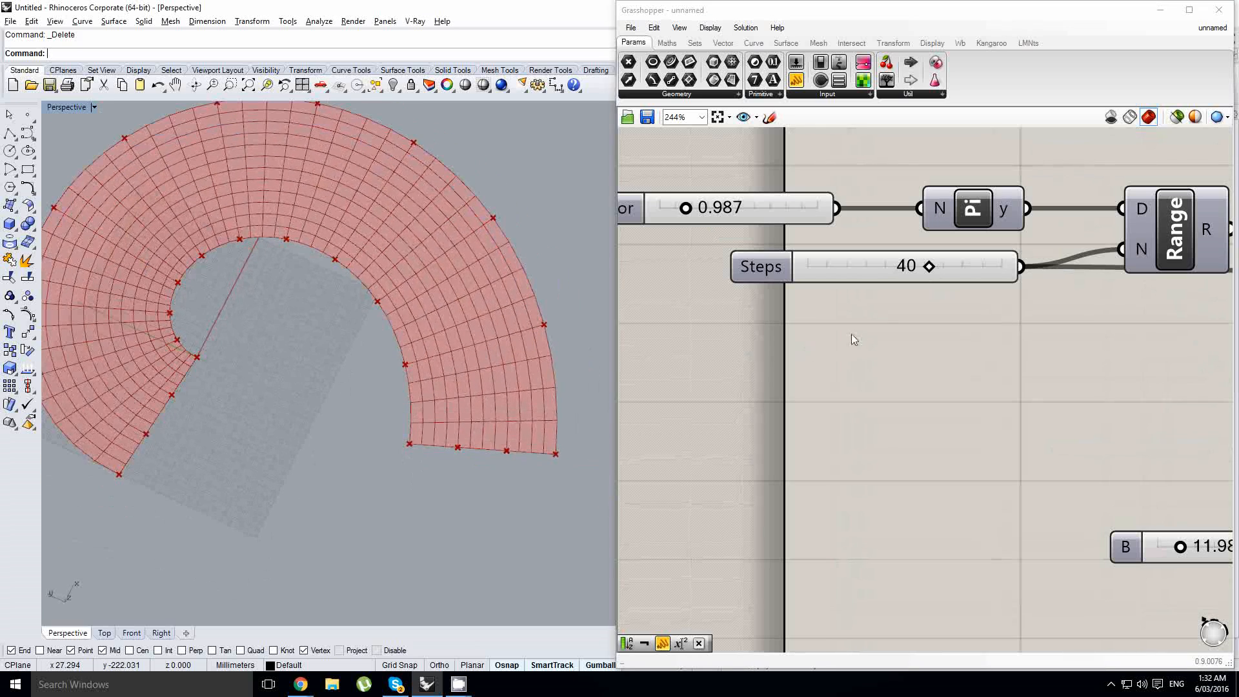
right_click_drag(454, 410, 451, 393)
scroll(451, 393, "down", 6)
scroll(342, 362, "up", 7)
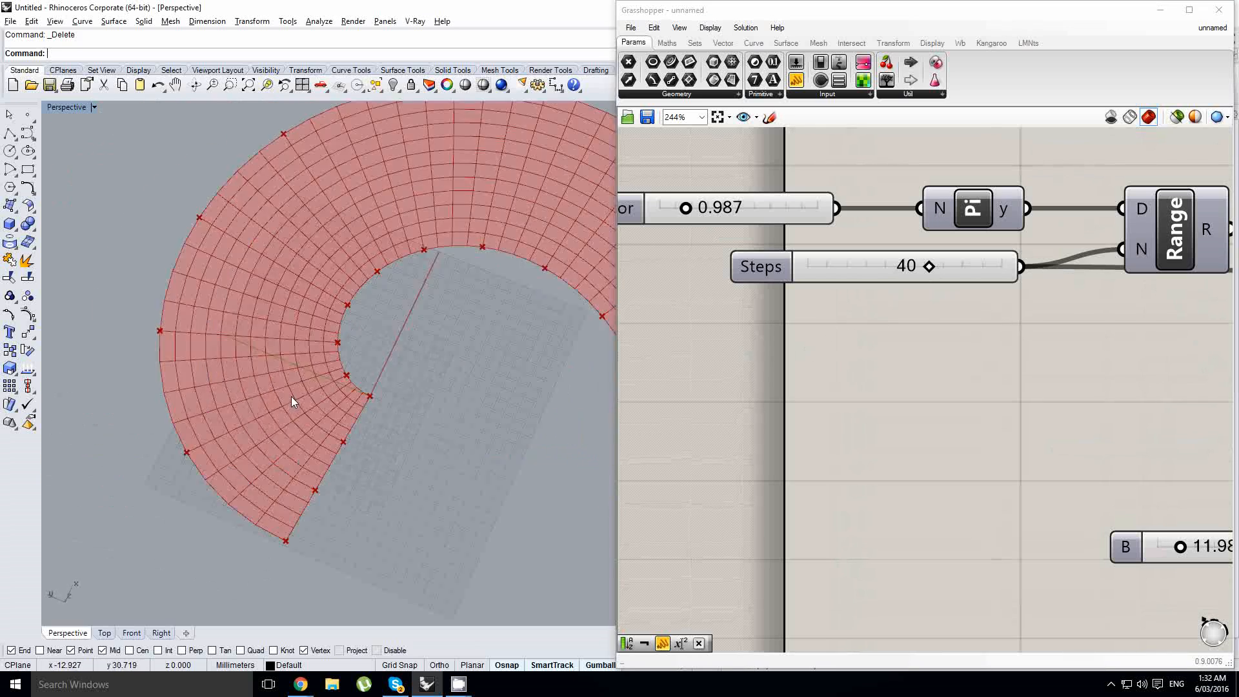
right_click_drag(291, 396, 313, 365)
scroll(312, 371, "down", 8)
right_click_drag(820, 360, 699, 373)
scroll(699, 373, "down", 5)
right_click_drag(1219, 445, 540, 394)
right_click_drag(1075, 413, 827, 434)
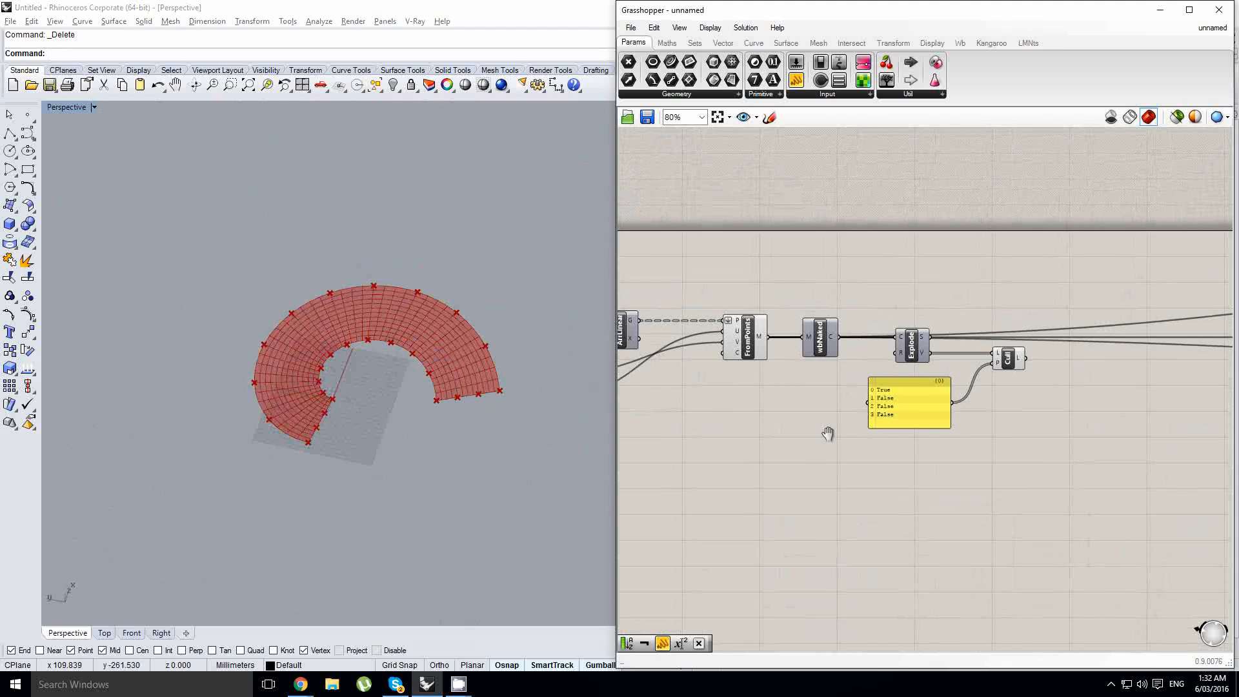
scroll(1018, 368, "up", 1)
right_click_drag(1021, 373, 896, 389)
left_click(887, 373)
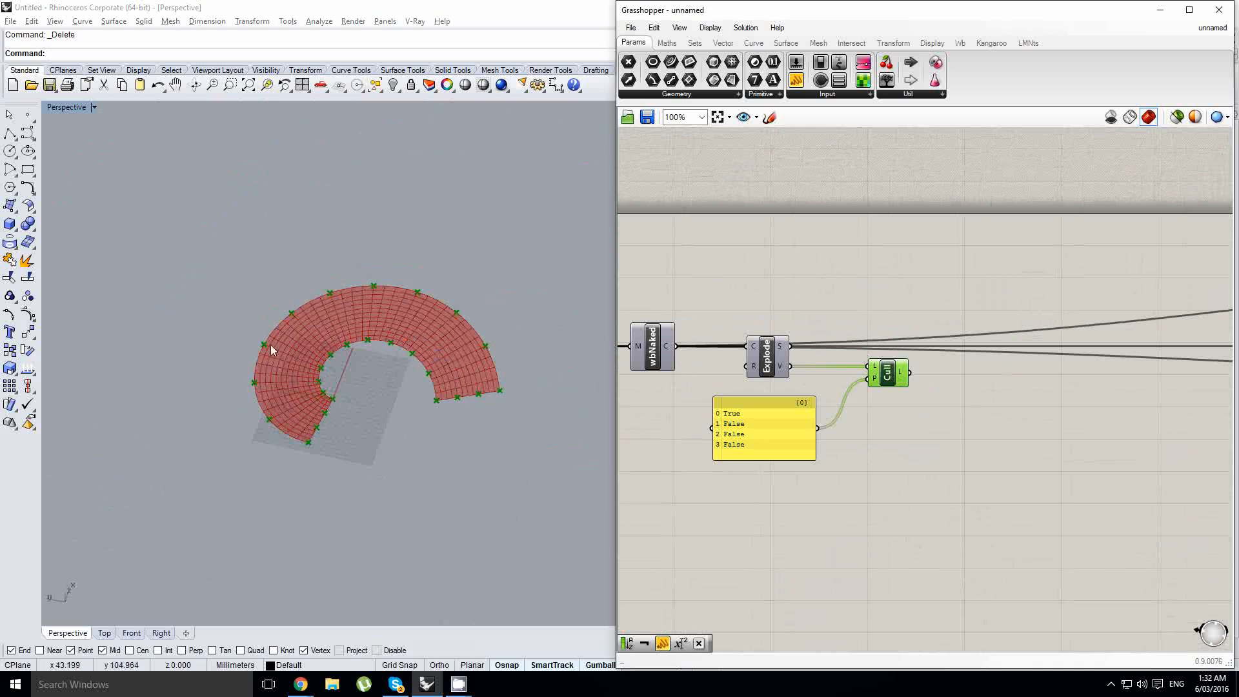
scroll(414, 378, "up", 2)
scroll(481, 426, "up", 2)
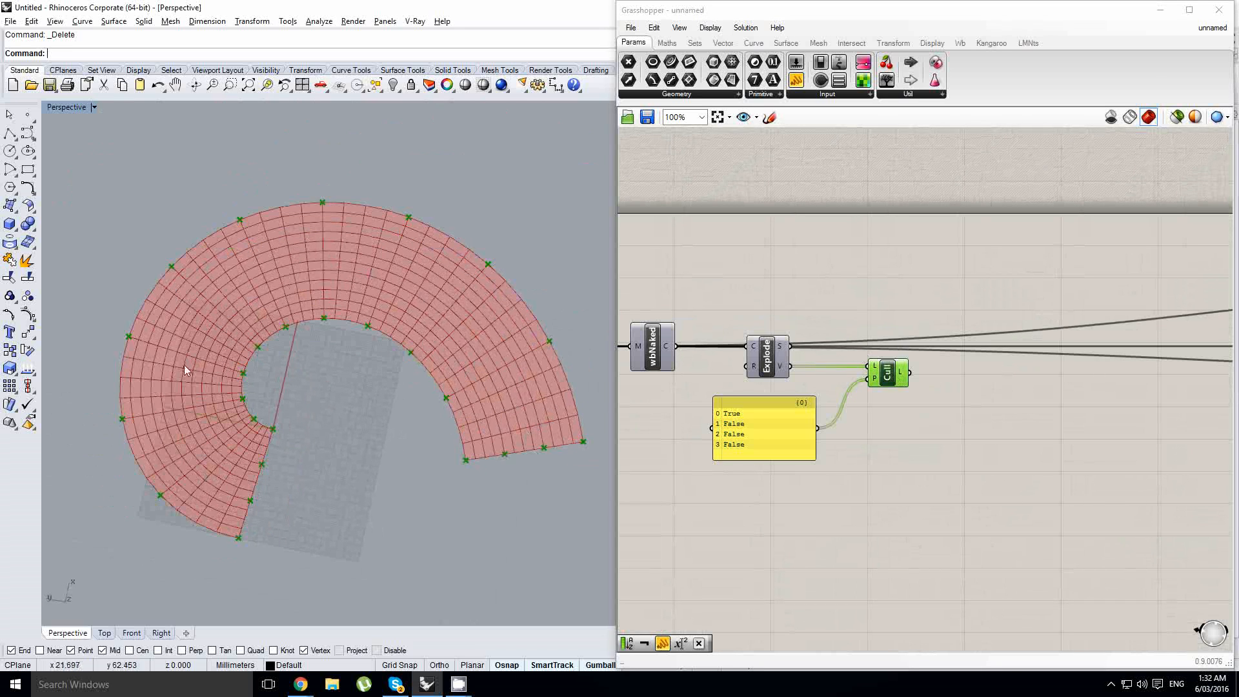
- Add a Mesh Explode component and feed it the mesh from the FromPoints component
right_click_drag(739, 326, 775, 351)
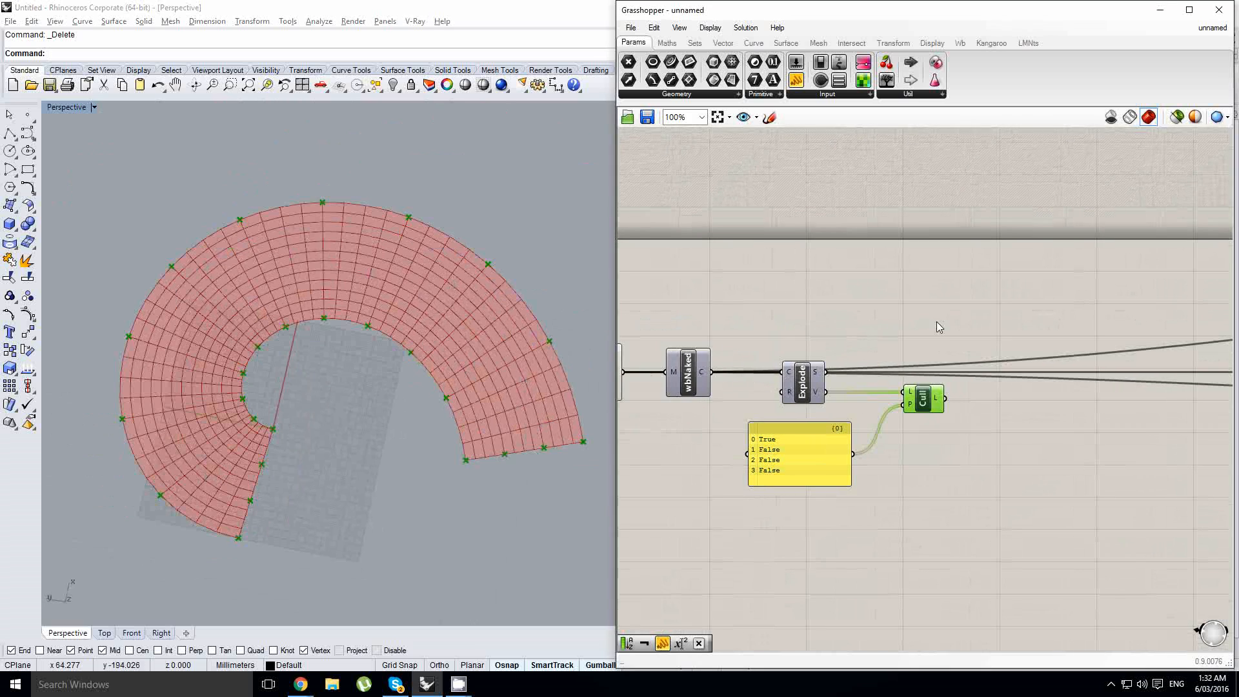
double_click(938, 322)
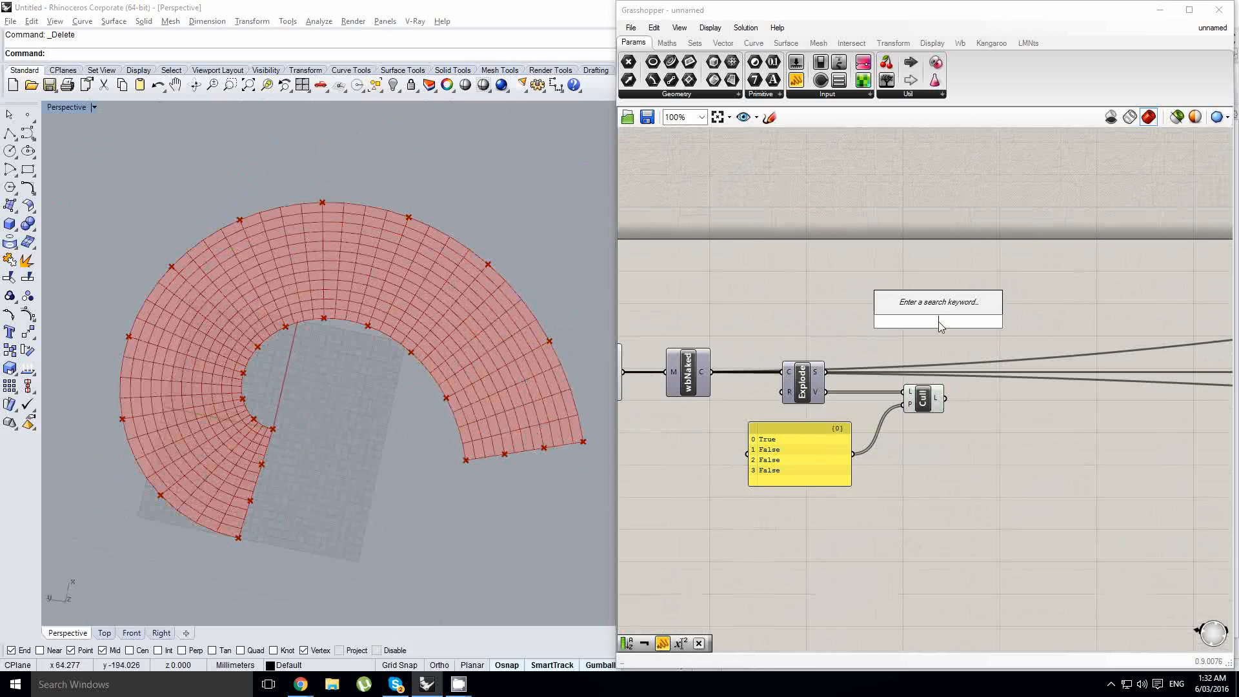
type("mesh expl")
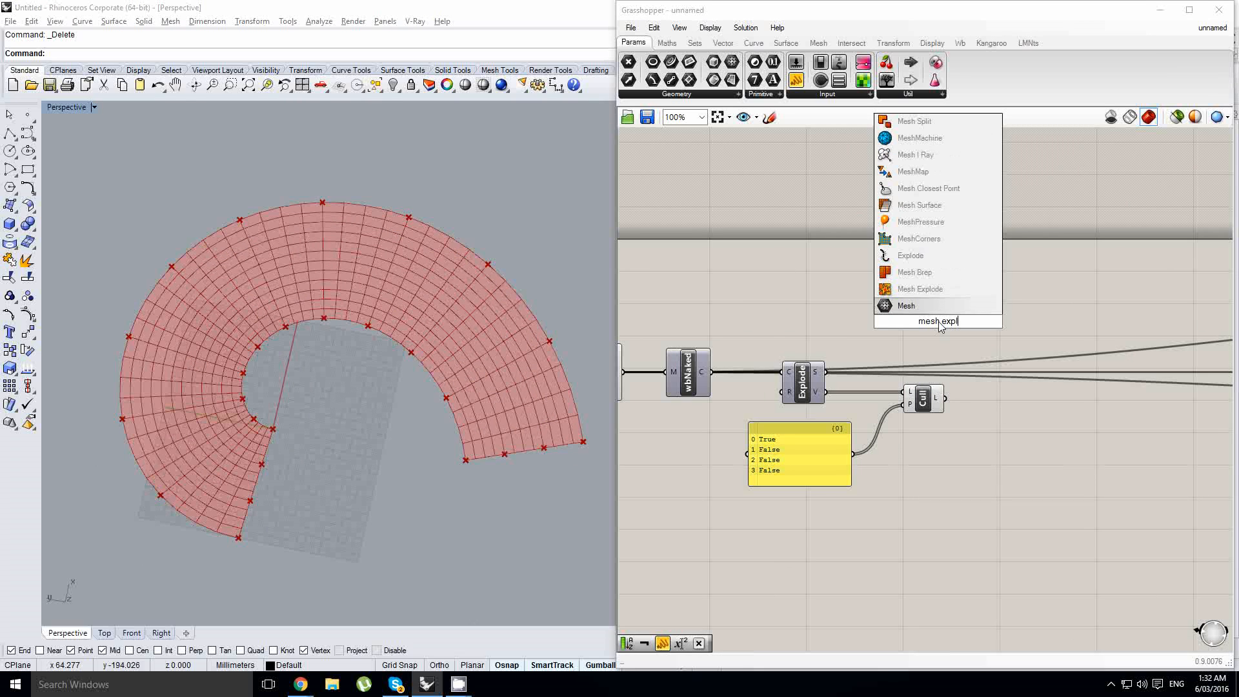
left_click(922, 289)
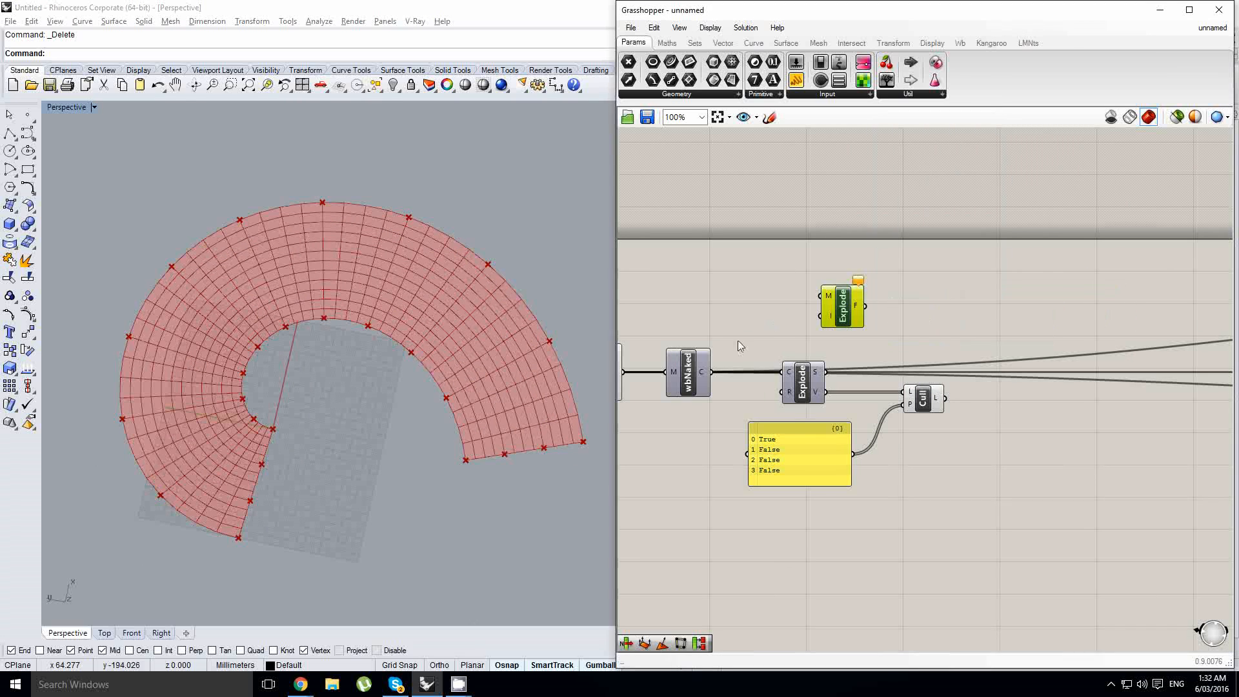
right_click_drag(723, 325, 847, 330)
left_click_drag(747, 377, 812, 308)
mouse_move(829, 309)
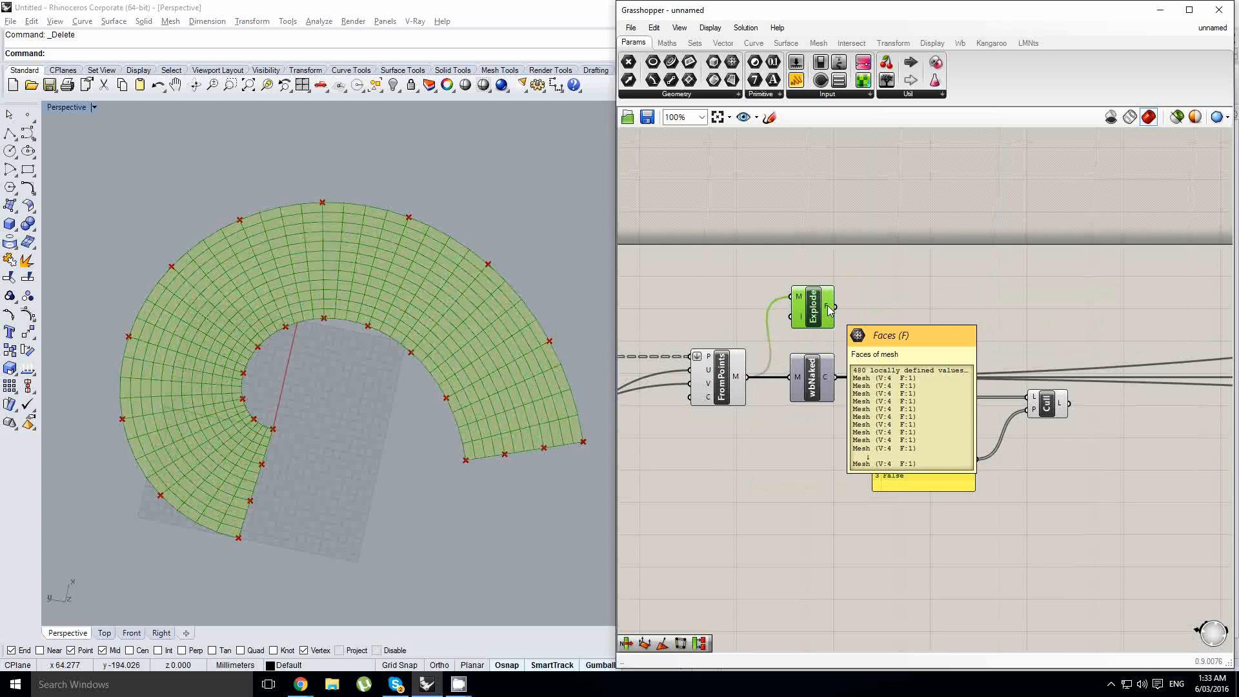
- Add a Partition List component and connect the exploded mesh faces to its list input
double_click(937, 251)
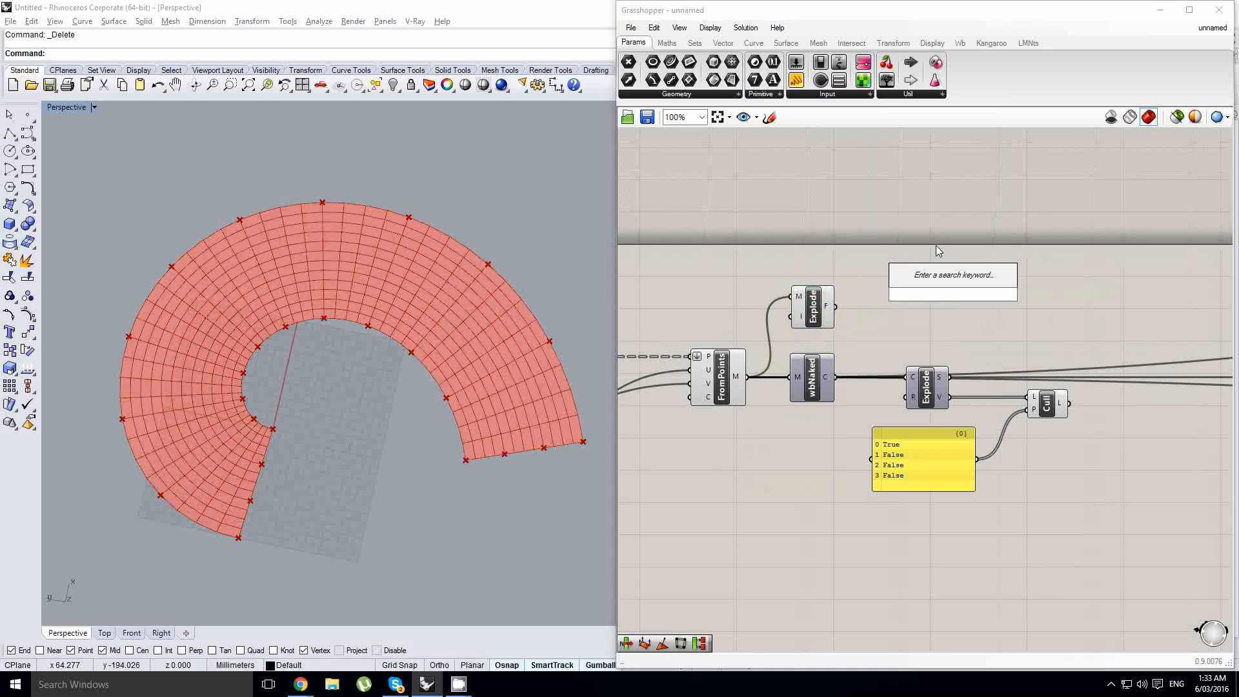
type("parit")
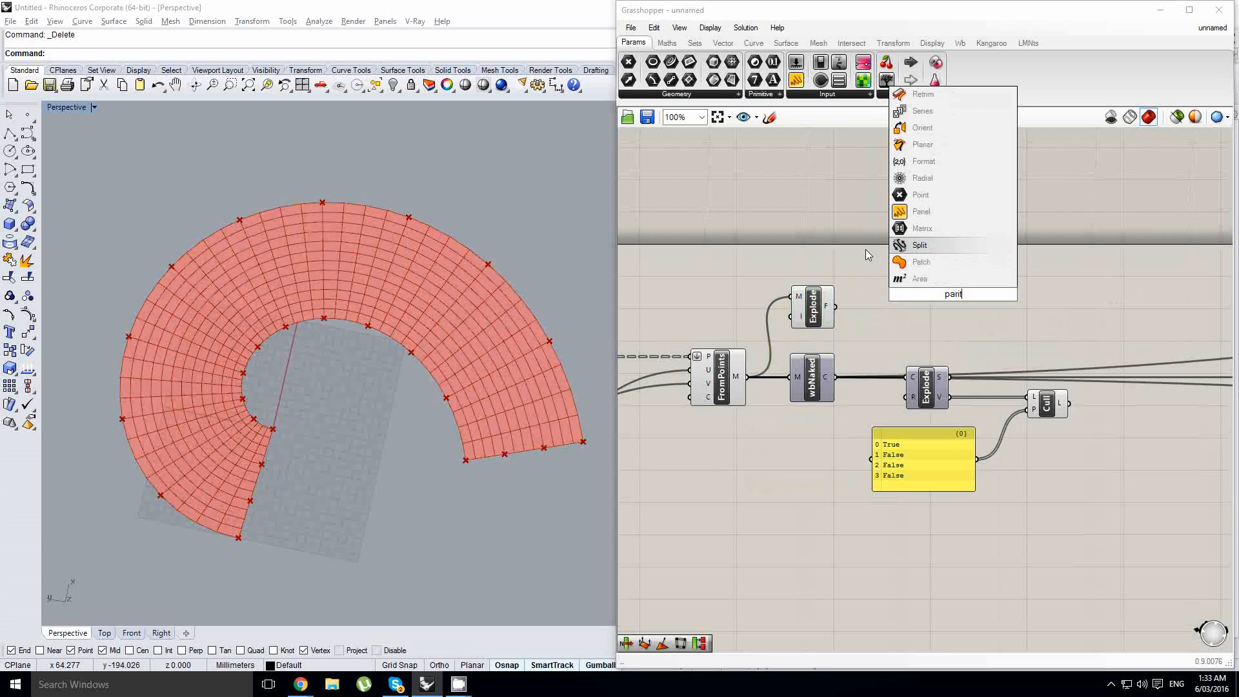
key("BackSpace")
key("BackSpace")
type("tit")
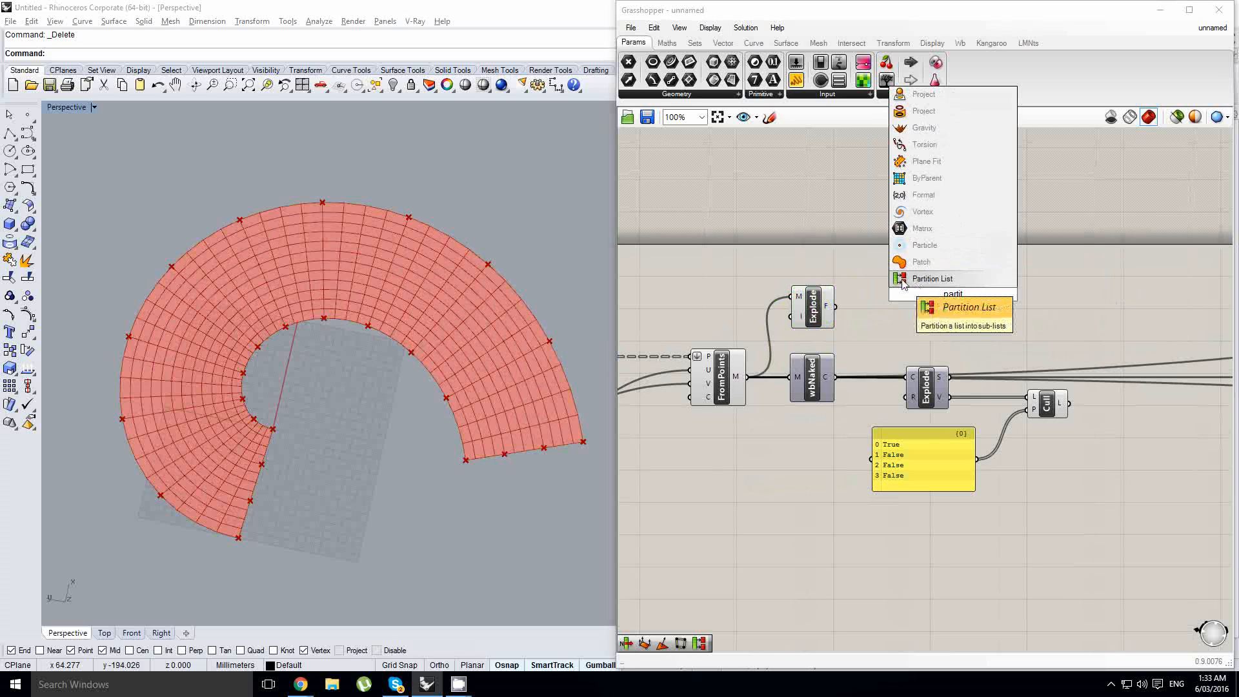
left_click(902, 282)
left_click_drag(948, 296, 920, 308)
left_click_drag(835, 306, 929, 317)
- Connect the Count slider to the Partition List's size input
right_click_drag(741, 313, 915, 298)
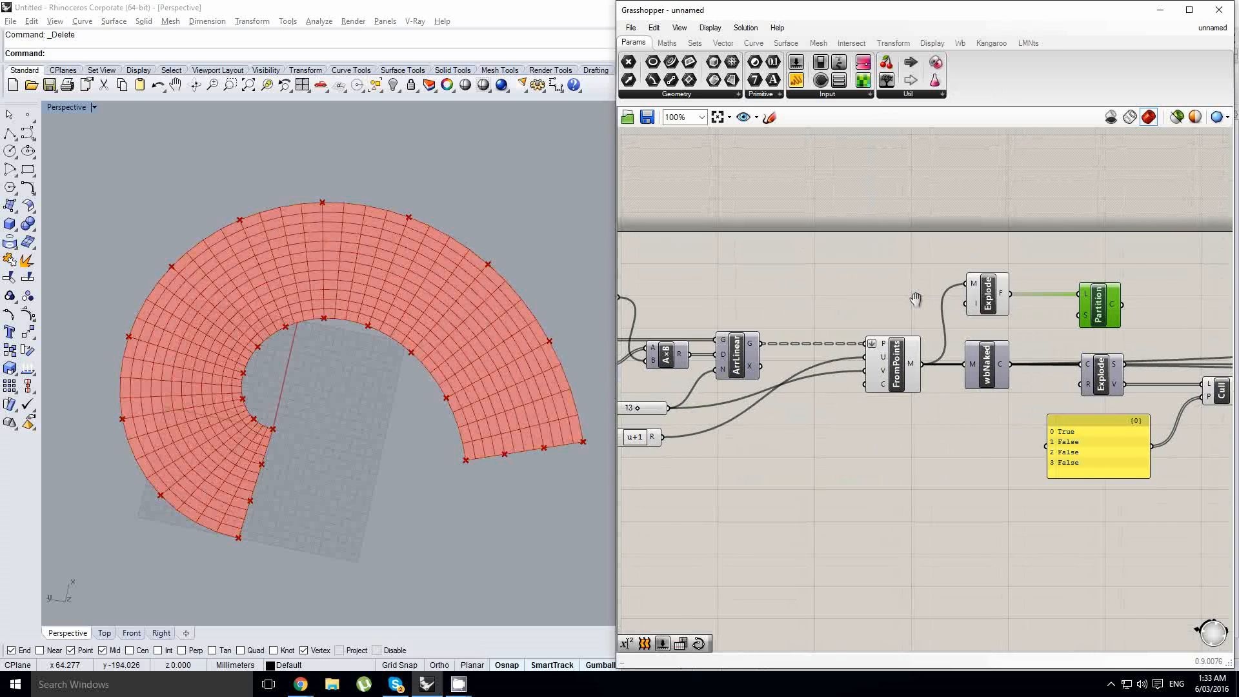
scroll(916, 298, "down", 2)
scroll(768, 372, "up", 2)
right_click_drag(791, 363, 745, 376)
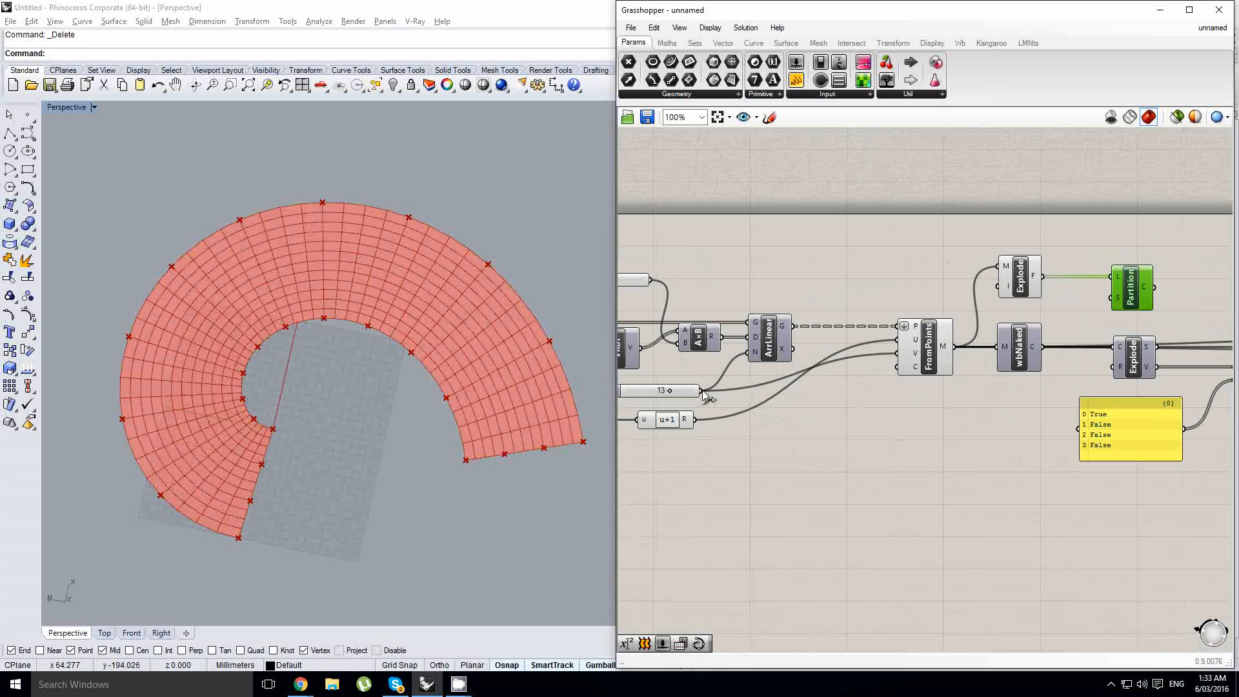
left_click_drag(702, 390, 1104, 304)
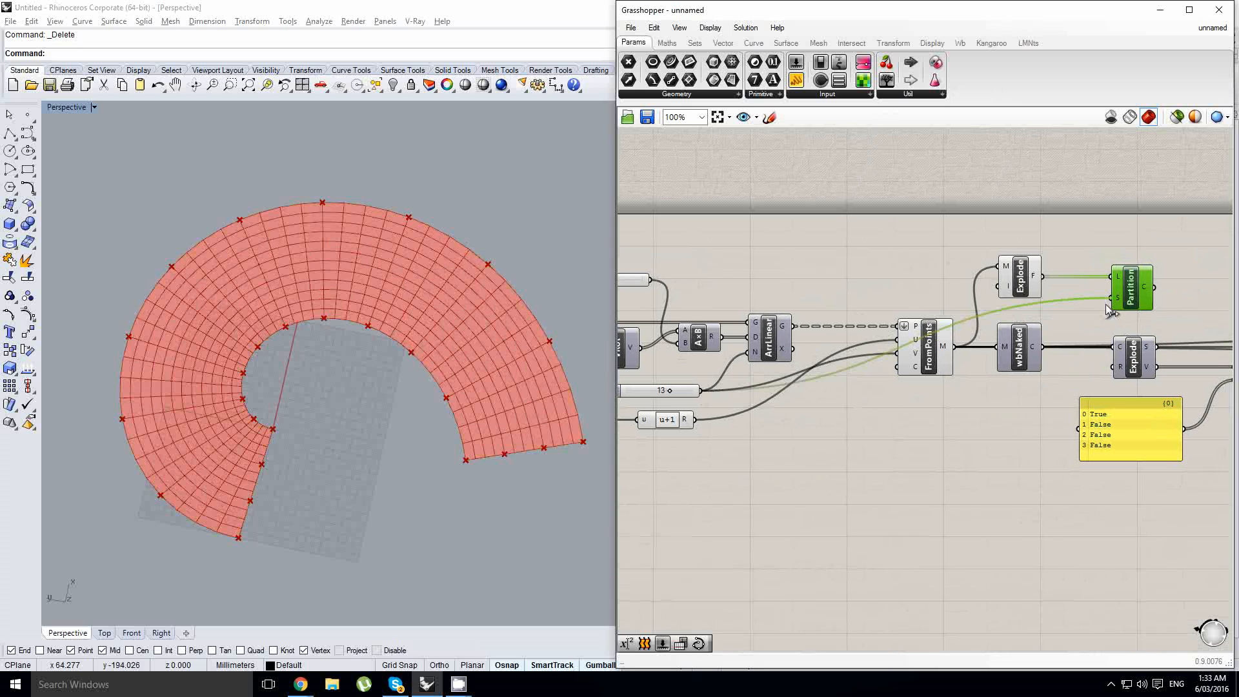
- Add a List Item component and connect the Partition List's chunks to its list input
right_click_drag(1107, 310, 836, 317)
double_click(962, 289)
type("list ite")
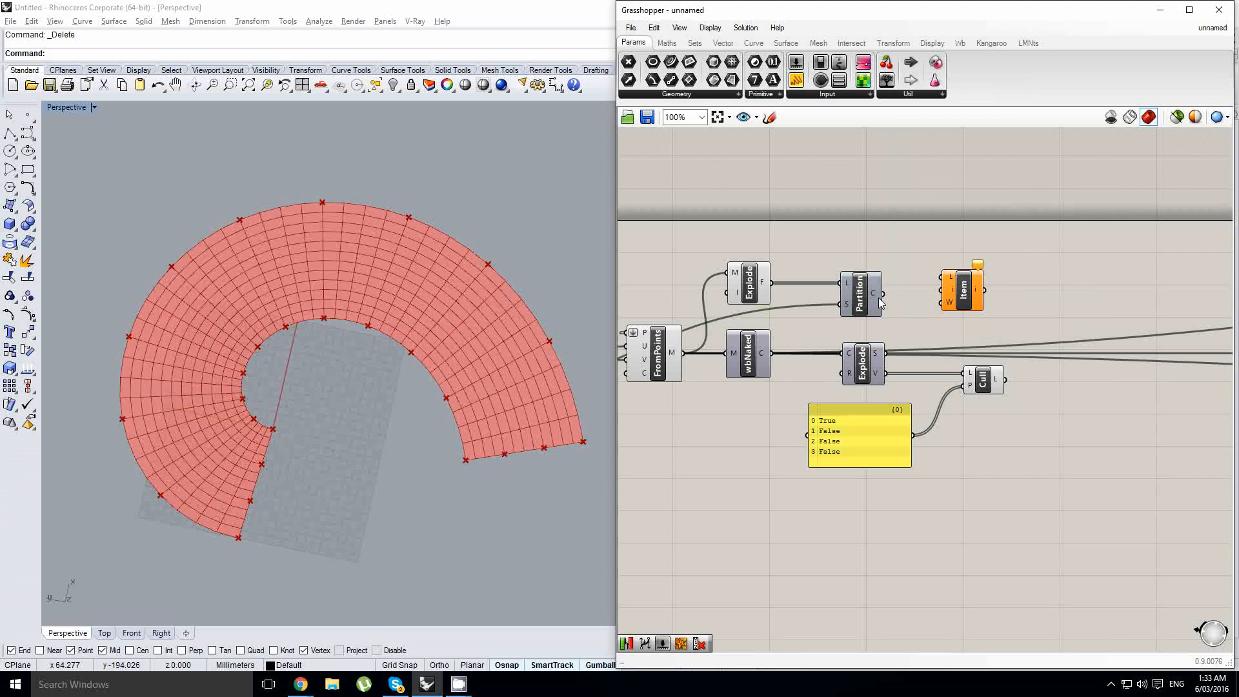
left_click_drag(882, 294, 990, 301)
- Try the u+1 expression result as the Partition List's size input
right_click_drag(780, 330, 923, 313)
right_click_drag(757, 342, 973, 321)
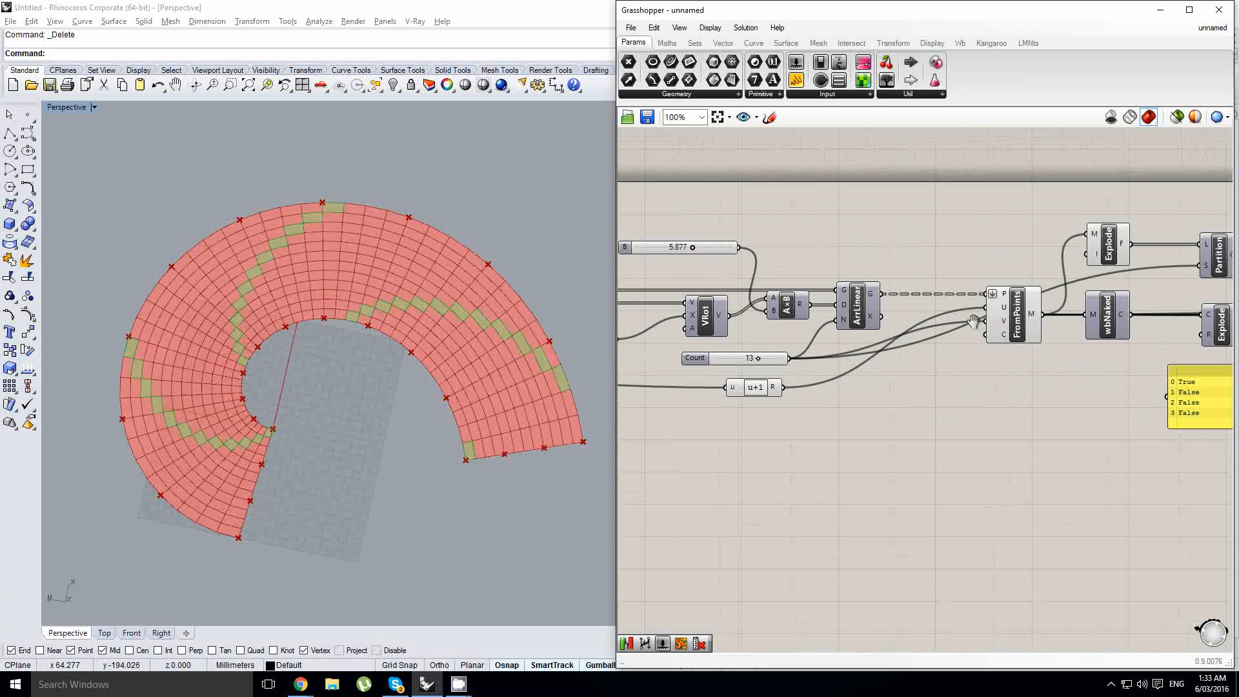
left_click_drag(783, 387, 1195, 269)
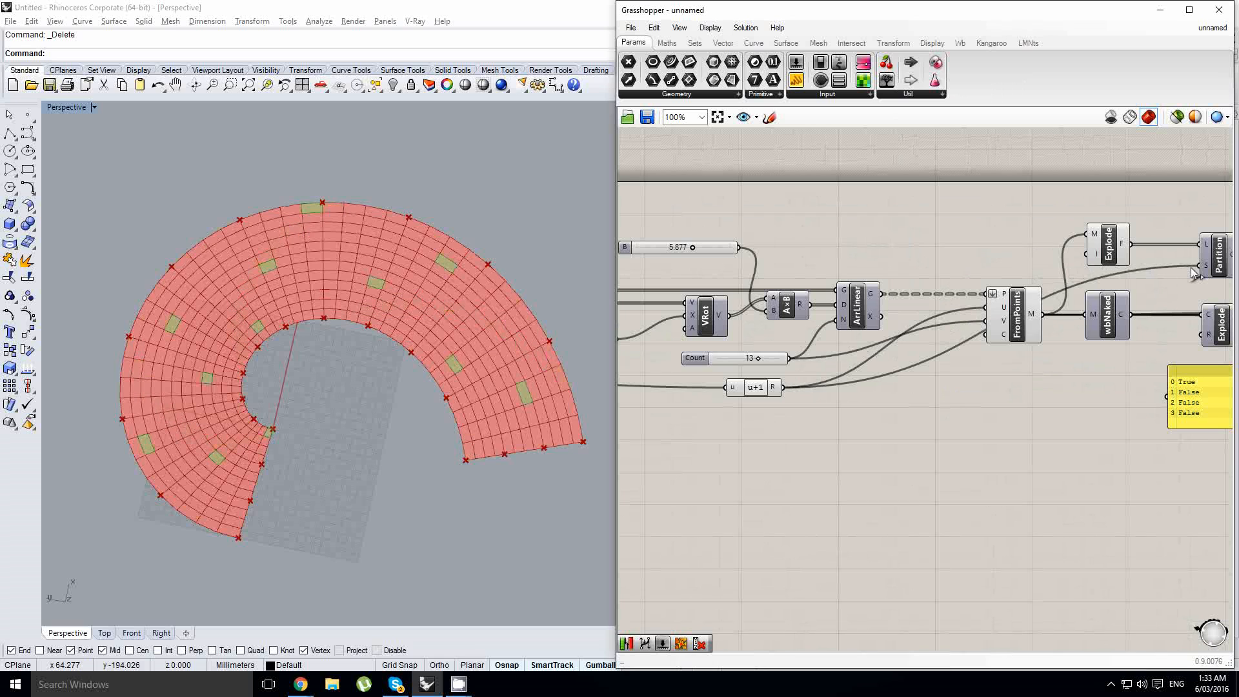
right_click_drag(1190, 267, 944, 298)
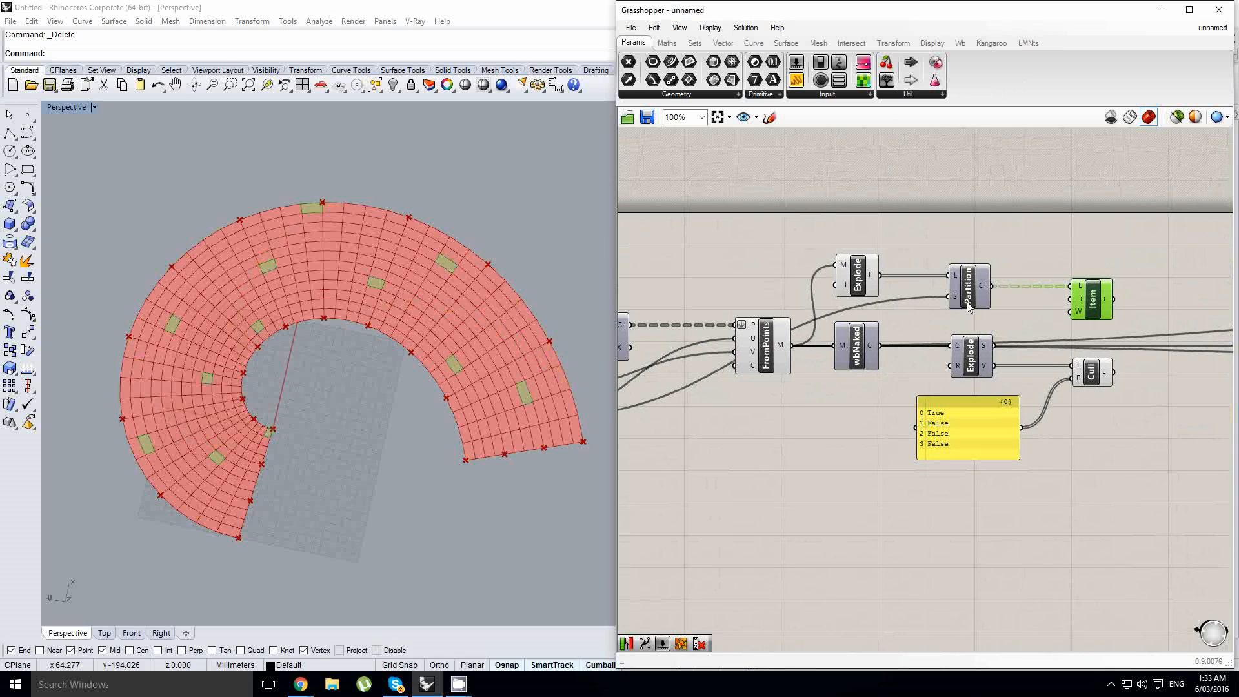
- Rewire the Count slider to the Partition List's size input and inspect which mesh faces are picked
right_click_drag(860, 317, 1029, 319)
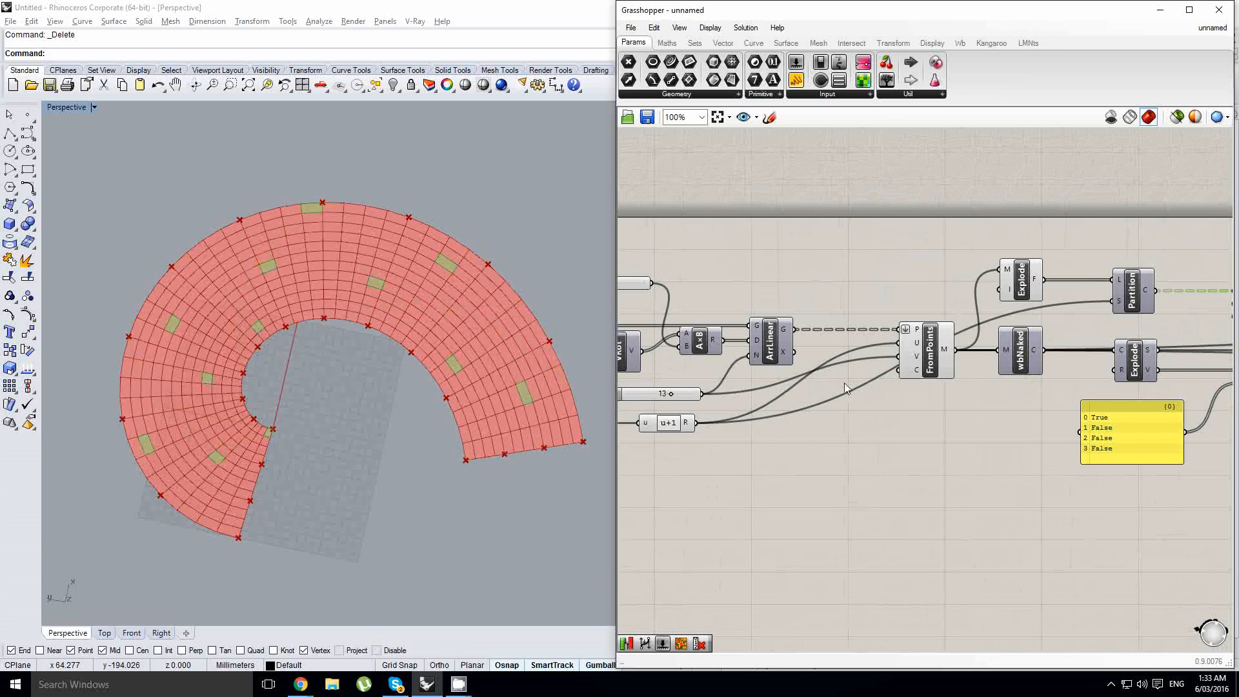
right_click_drag(847, 387, 890, 385)
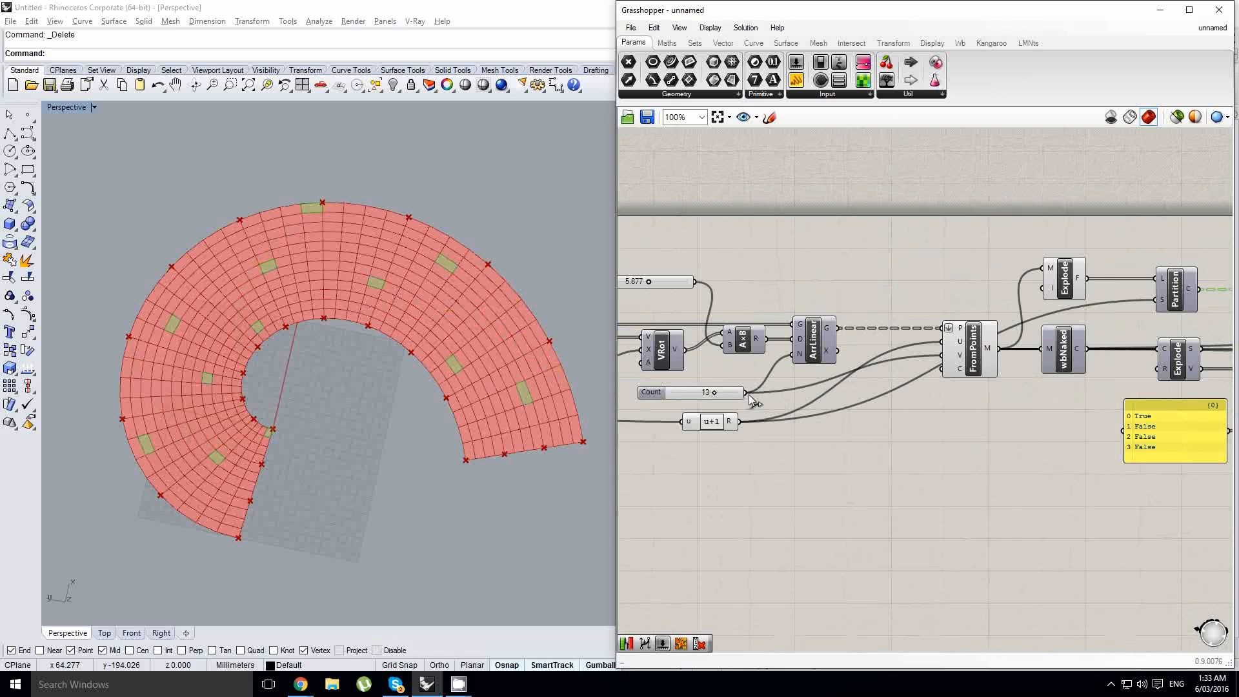
left_click_drag(825, 351, 1154, 299)
right_click_drag(469, 387, 453, 360, "shift")
scroll(446, 391, "up", 2)
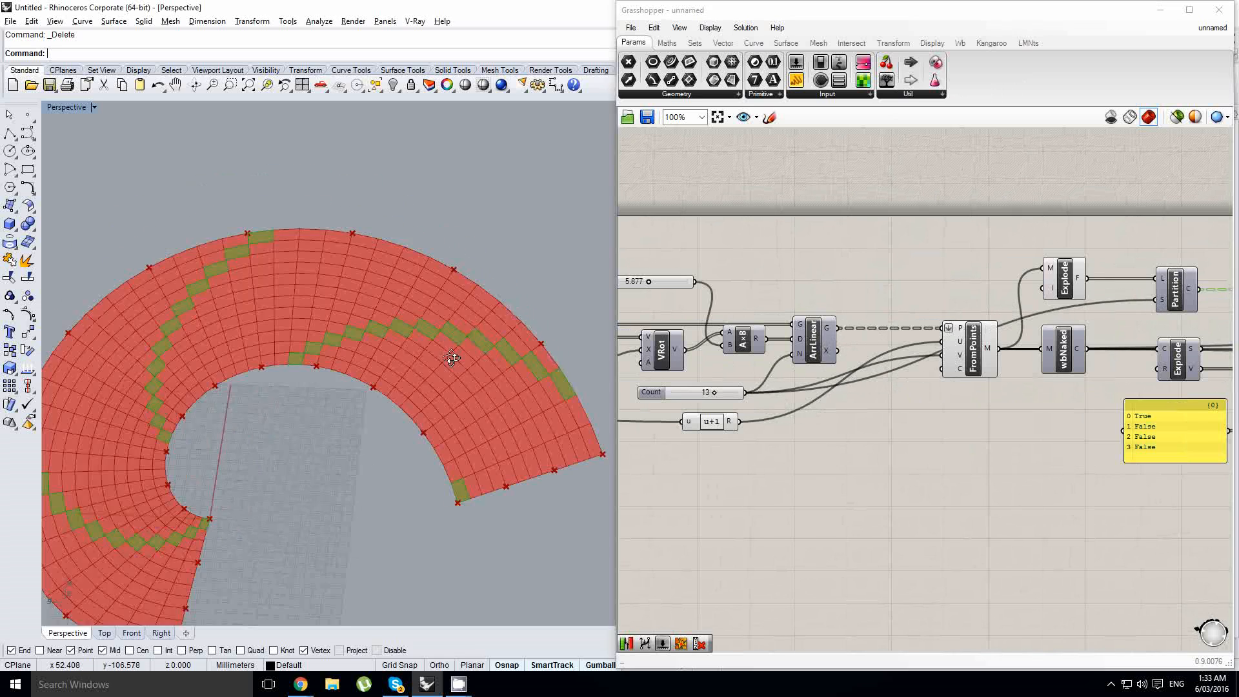
right_click_drag(317, 372, 271, 344, "shift")
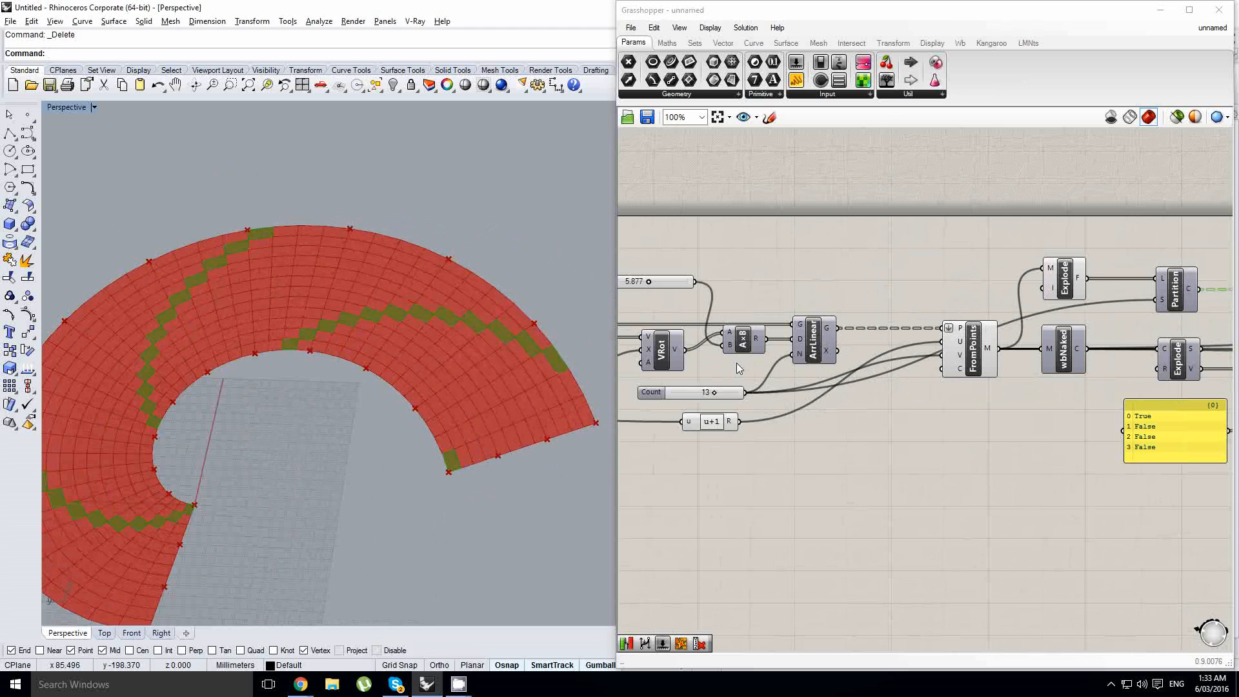
- Add an Expression component fed by the Count slider and set its expression to x-1
left_click(666, 42)
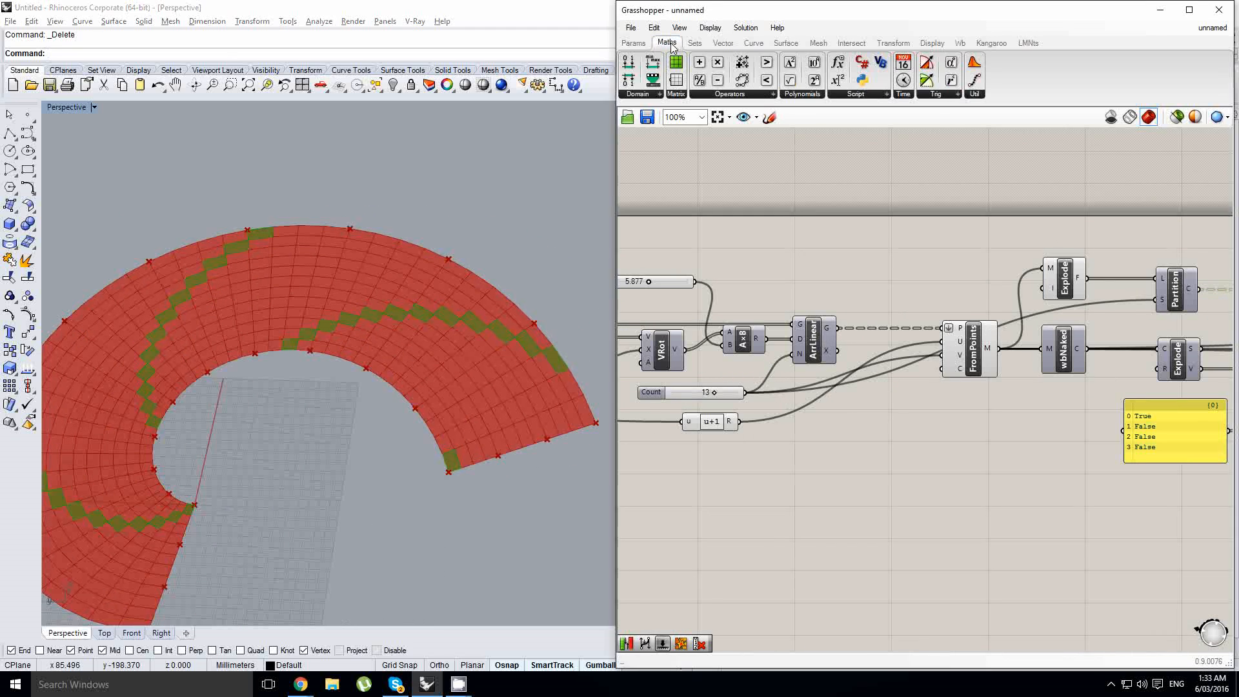
left_click_drag(837, 64, 844, 254)
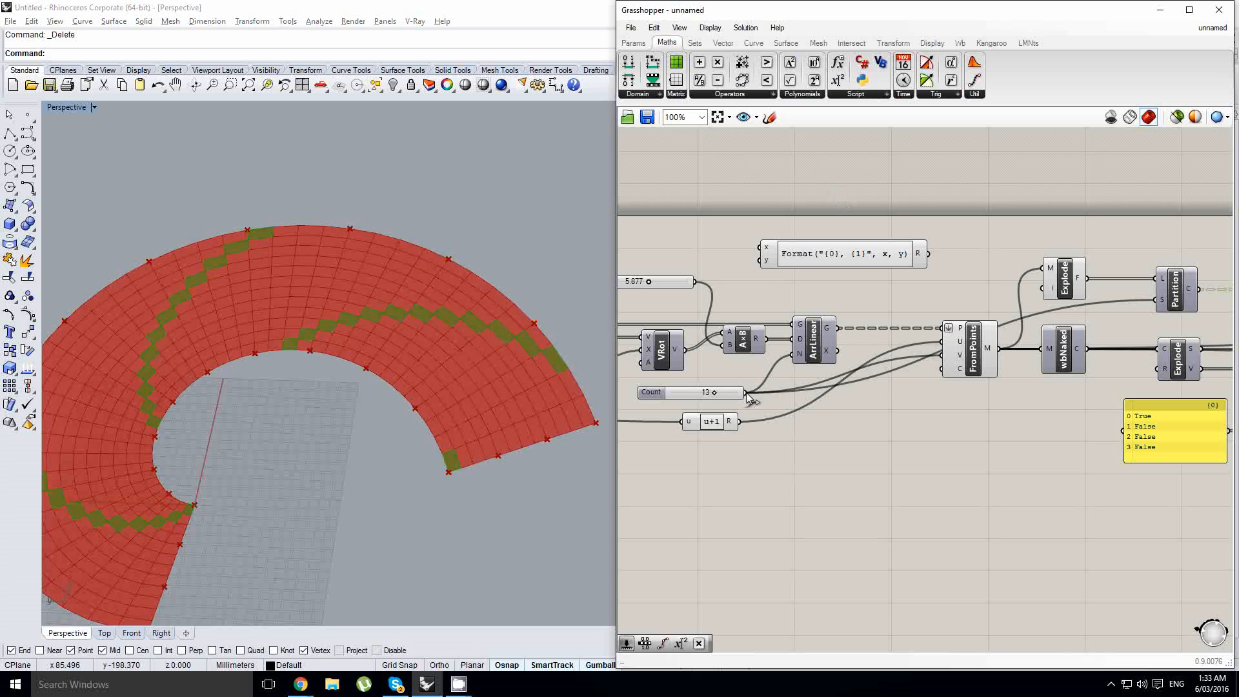
left_click_drag(746, 393, 625, 282)
double_click(811, 255)
type("x-1")
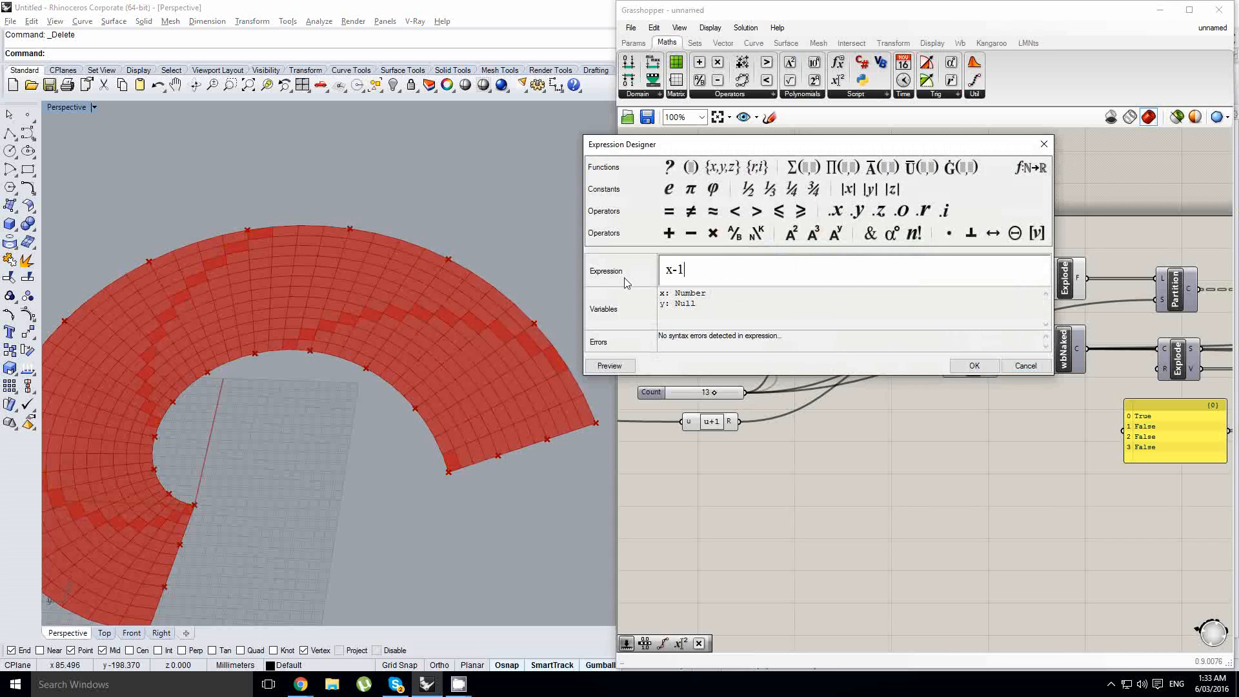
left_click(971, 366)
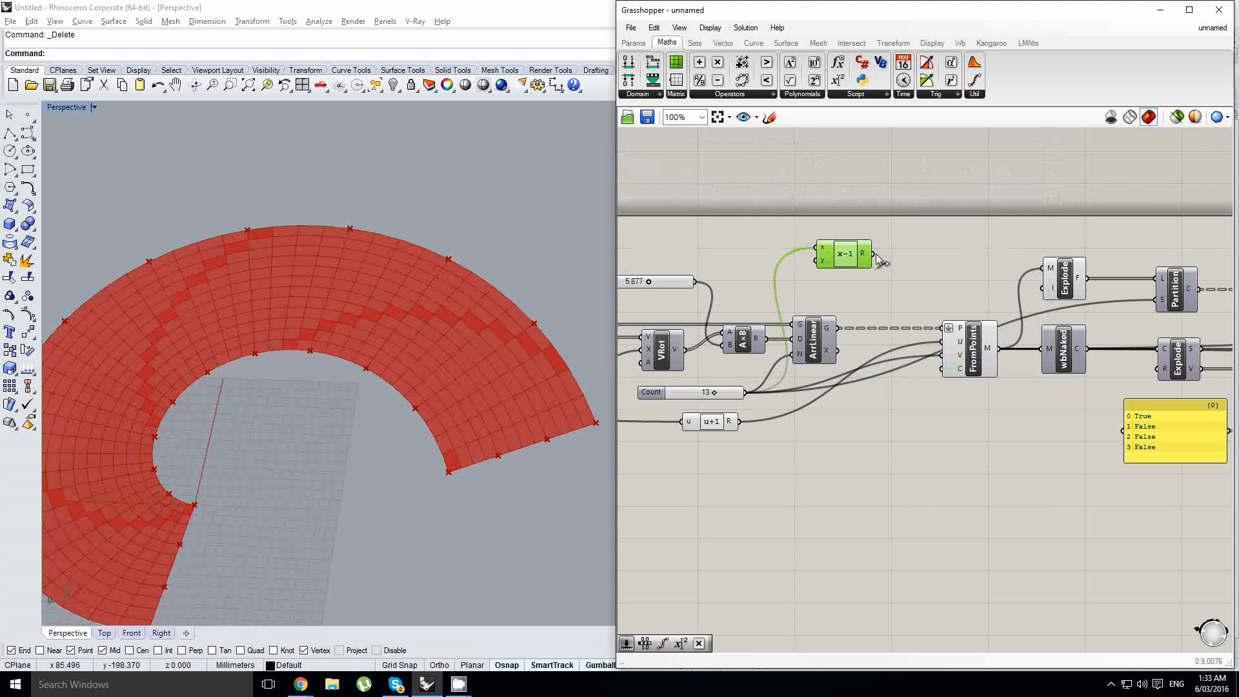
- Connect the x-1 result to the Partition List's size input and place the expression just above FromPoints
left_click_drag(872, 254, 1043, 289)
left_click(454, 351)
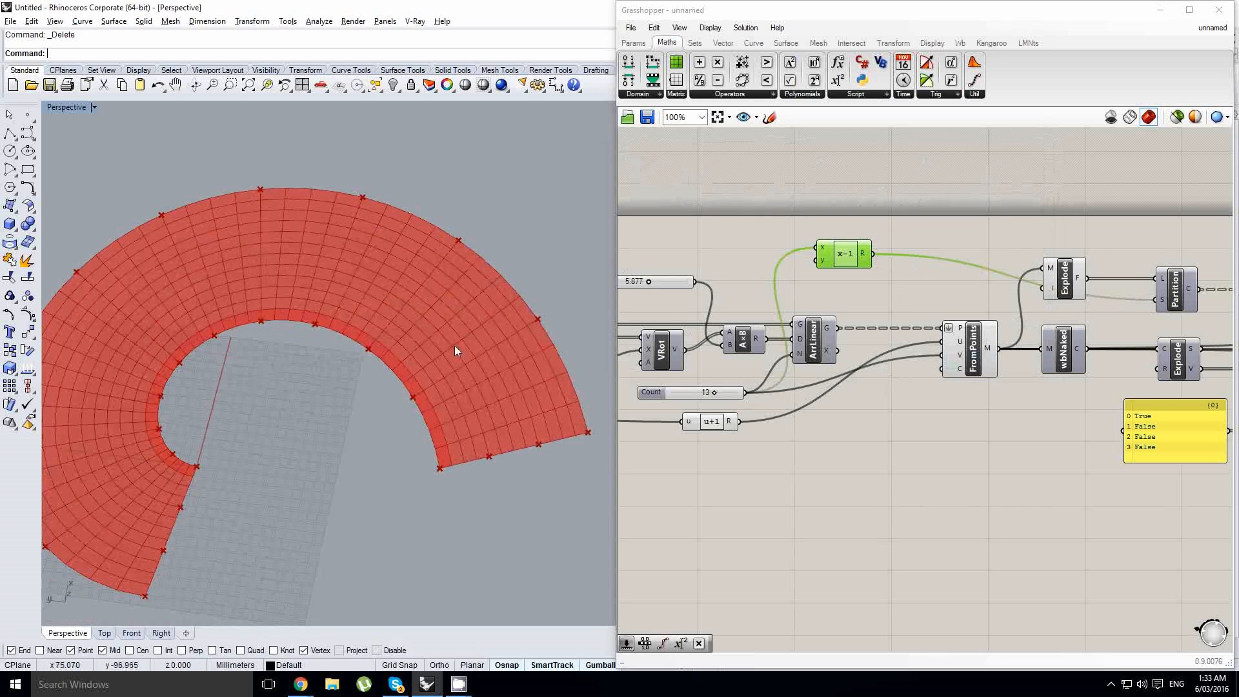
left_click_drag(844, 268, 927, 314)
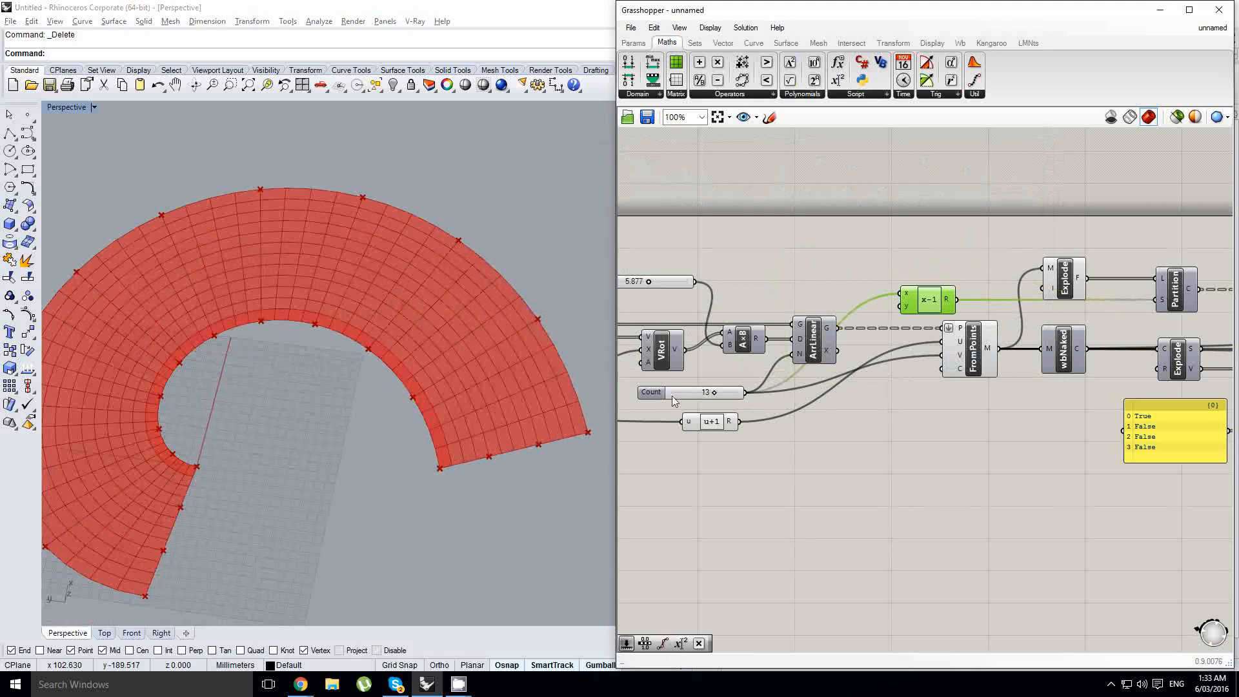
- Preview the ArrLinear points on the mesh to compare points with faces along the end edge, and hide them again
right_click_drag(716, 370, 747, 370)
left_click(490, 455)
scroll(452, 461, "up", 5)
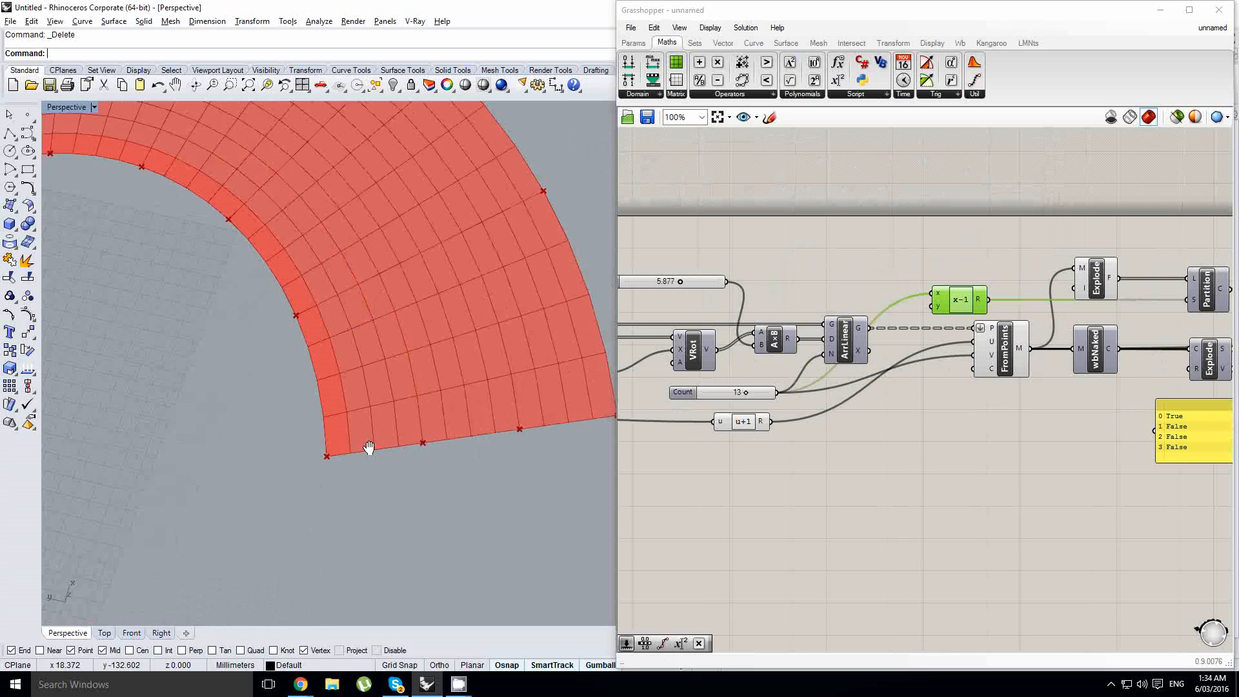
left_click(851, 339)
middle_click(858, 339)
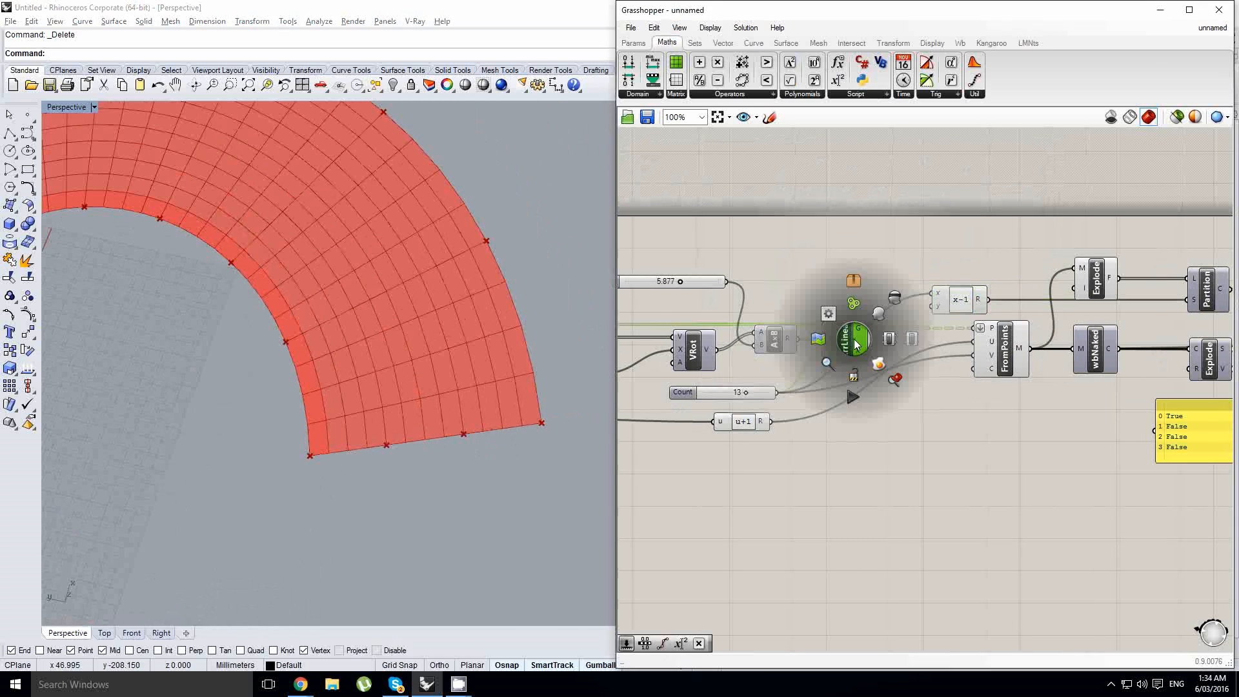
left_click(878, 319)
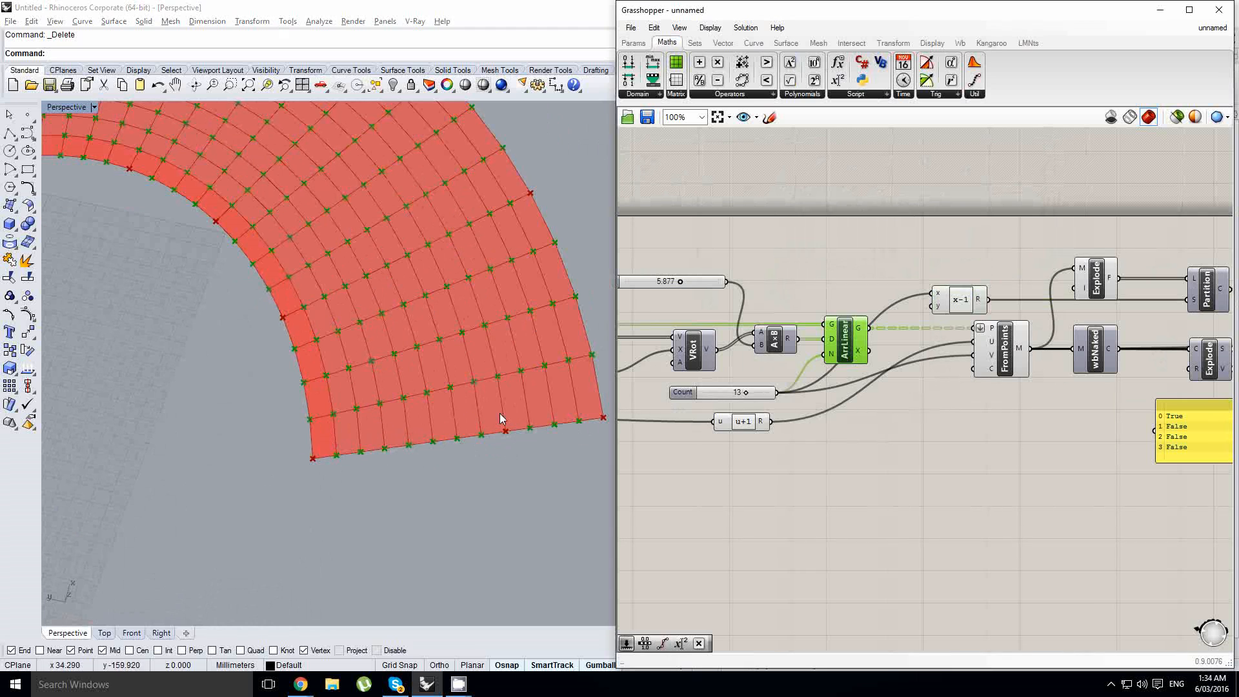
middle_click(815, 344)
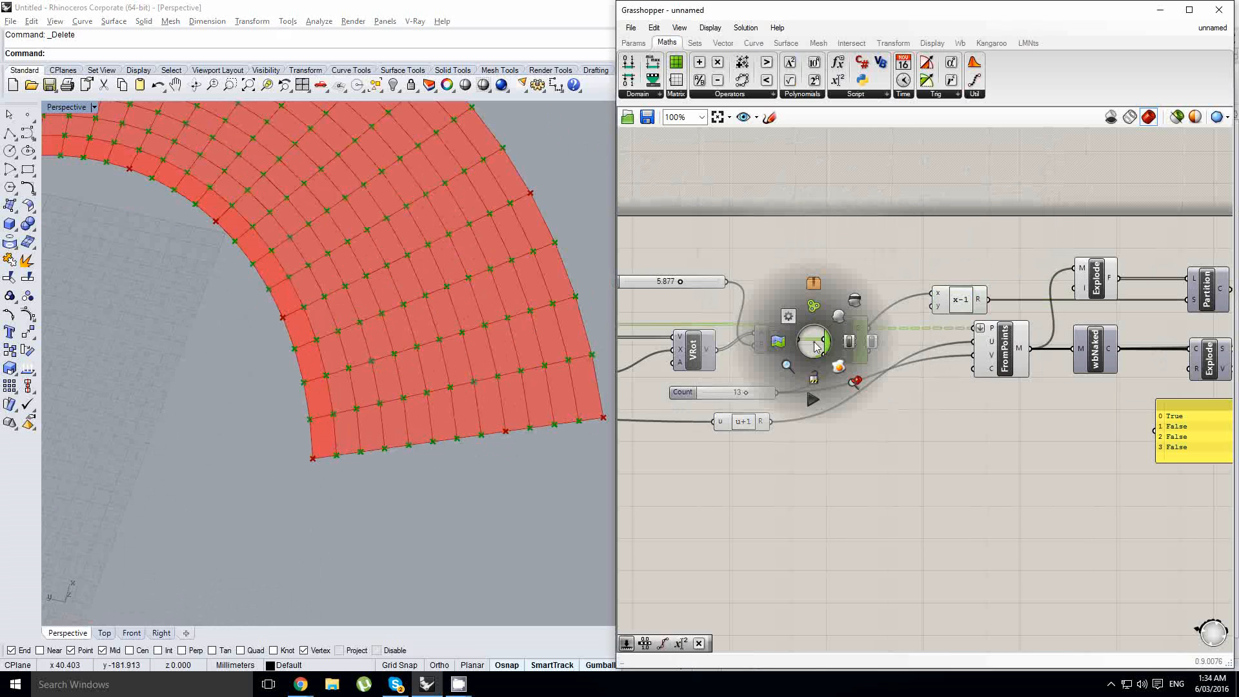
right_click_drag(910, 278, 888, 278)
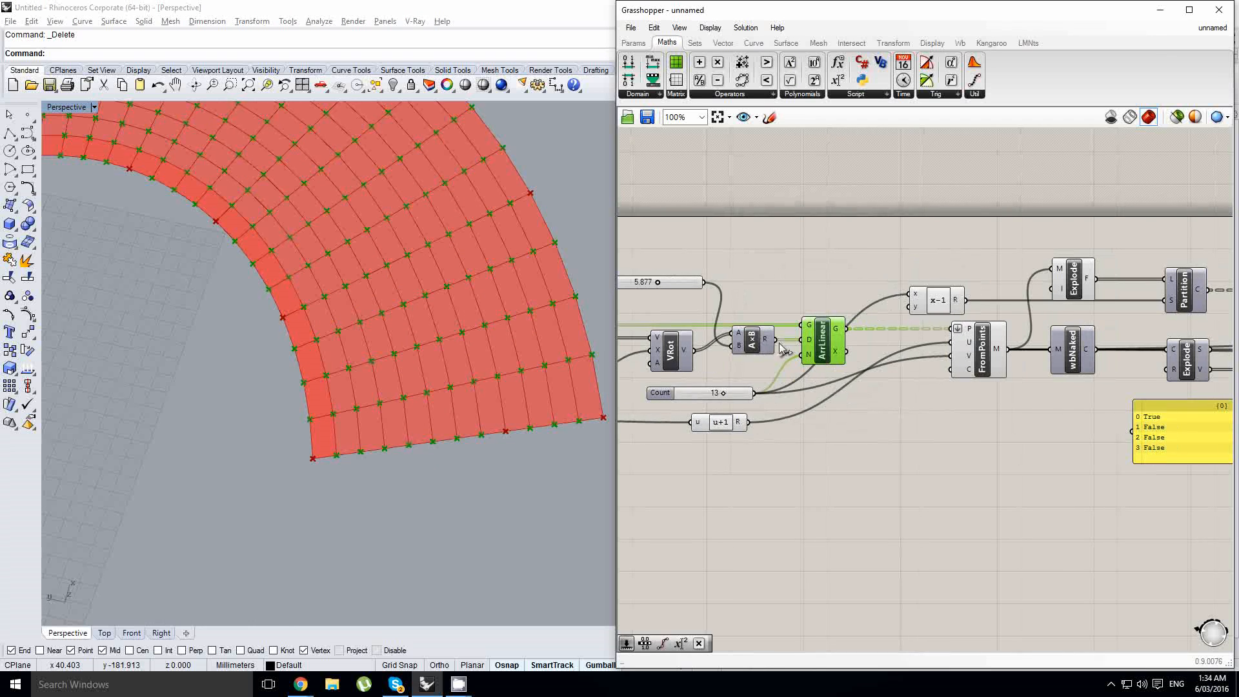
middle_click(817, 334)
left_click(861, 296)
scroll(437, 355, "down", 4)
- Highlight the List Item component's output and examine which row of mesh faces it picks along the spiral
right_click_drag(955, 352, 749, 382)
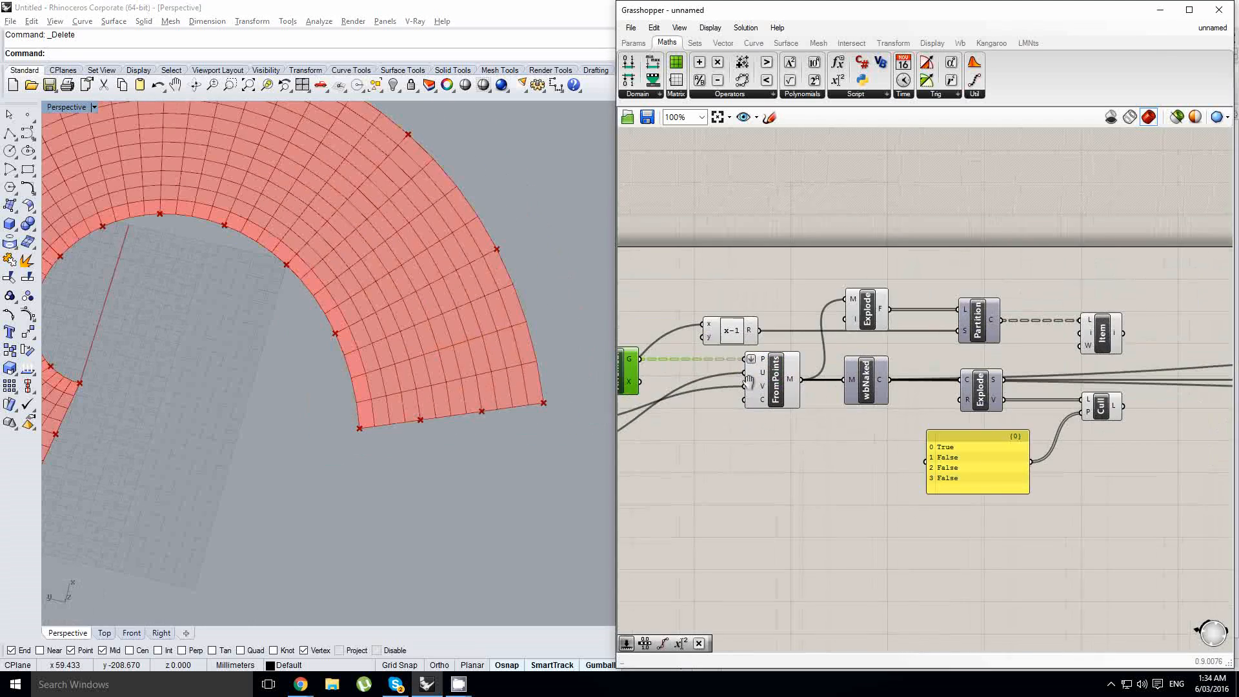
right_click(748, 382)
left_click(1090, 336)
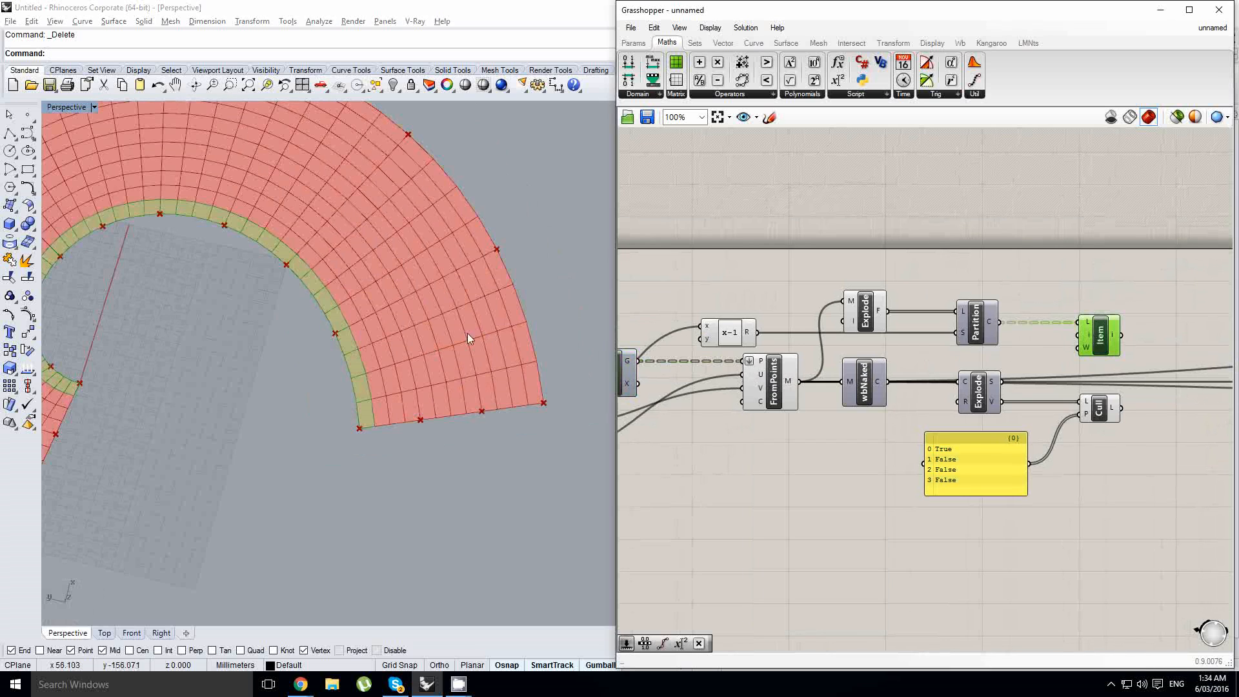
scroll(394, 320, "down", 4)
scroll(516, 329, "up", 2)
right_click_drag(958, 306, 1051, 285)
right_click_drag(881, 365, 799, 400)
right_click(799, 400)
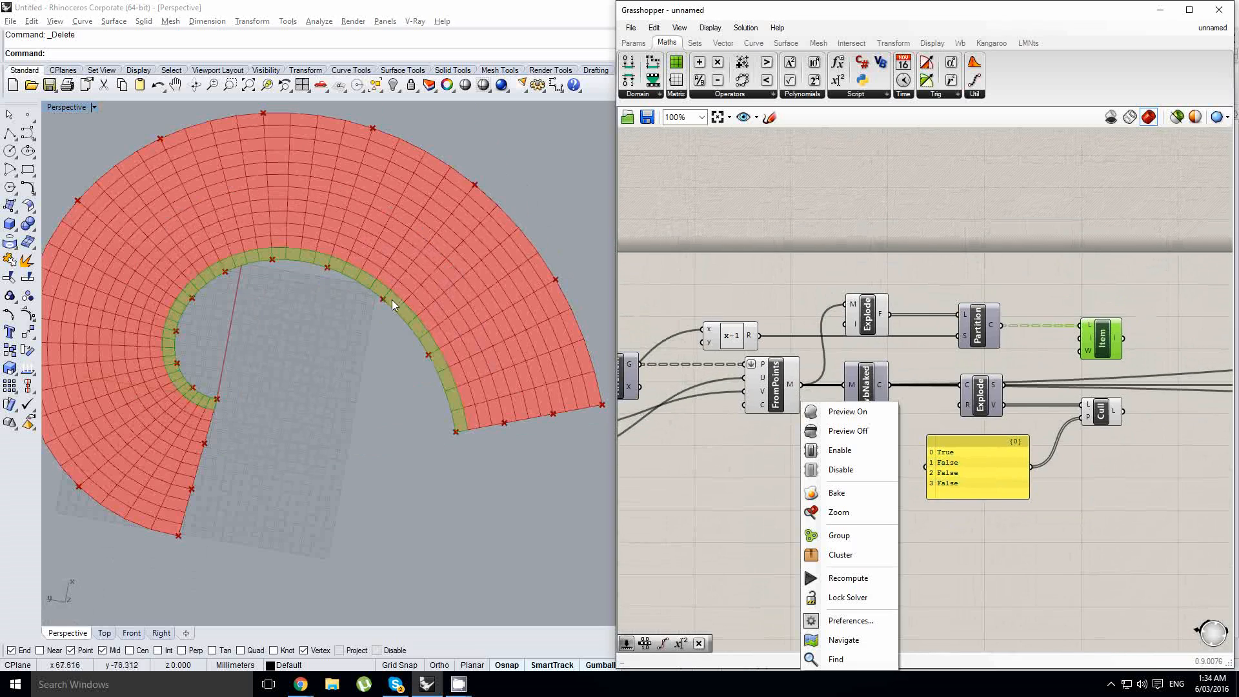
left_click(550, 398)
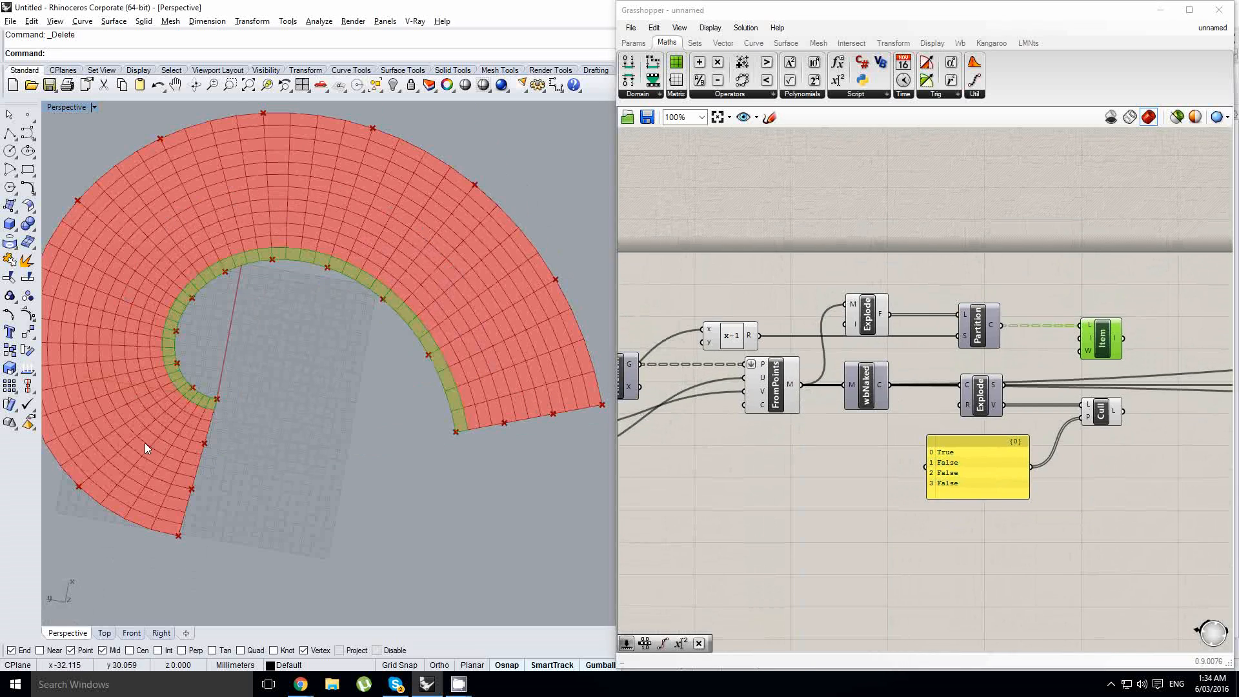
- Add another Expression component above the x-1 expression and feed its x input from the Count slider
right_click_drag(663, 378, 812, 367)
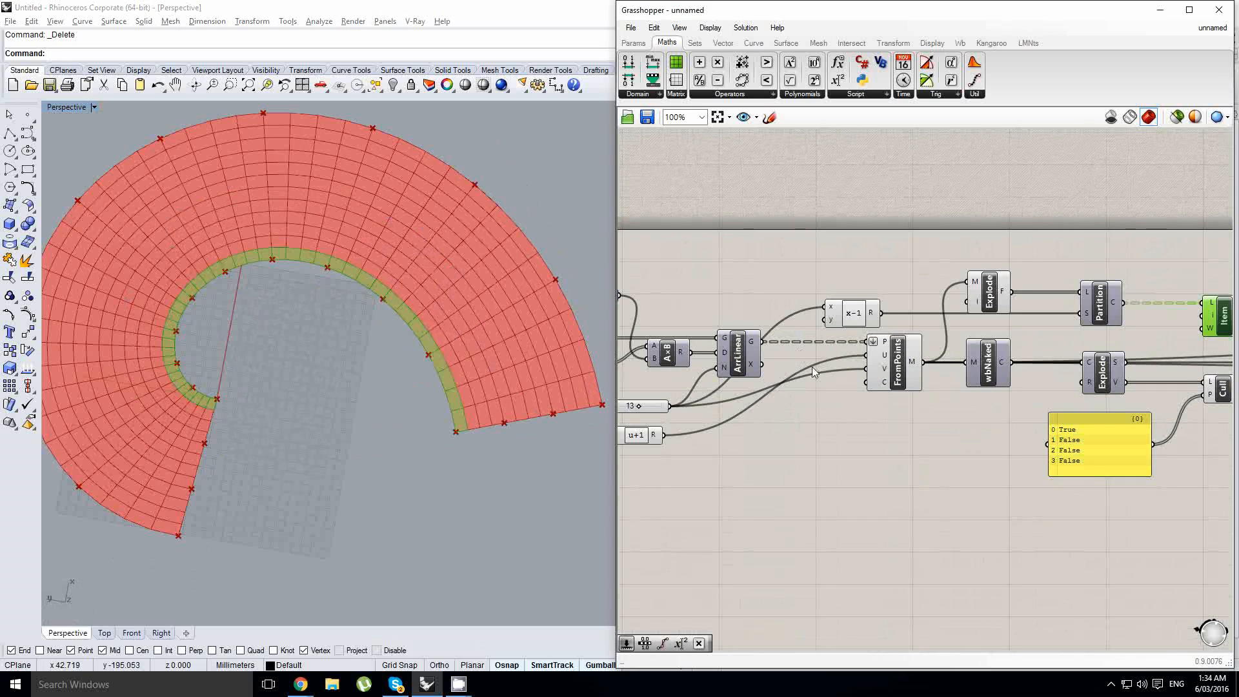
left_click(890, 366)
left_click(858, 387)
right_click_drag(764, 417, 877, 414)
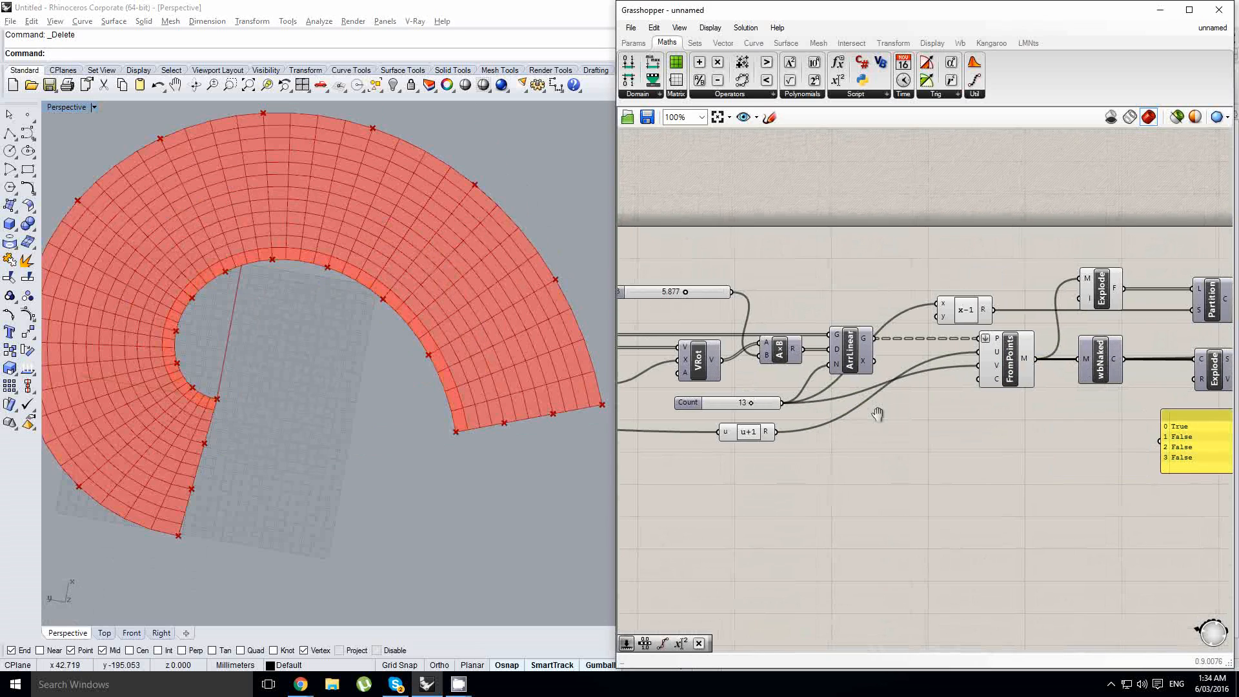
left_click(694, 43)
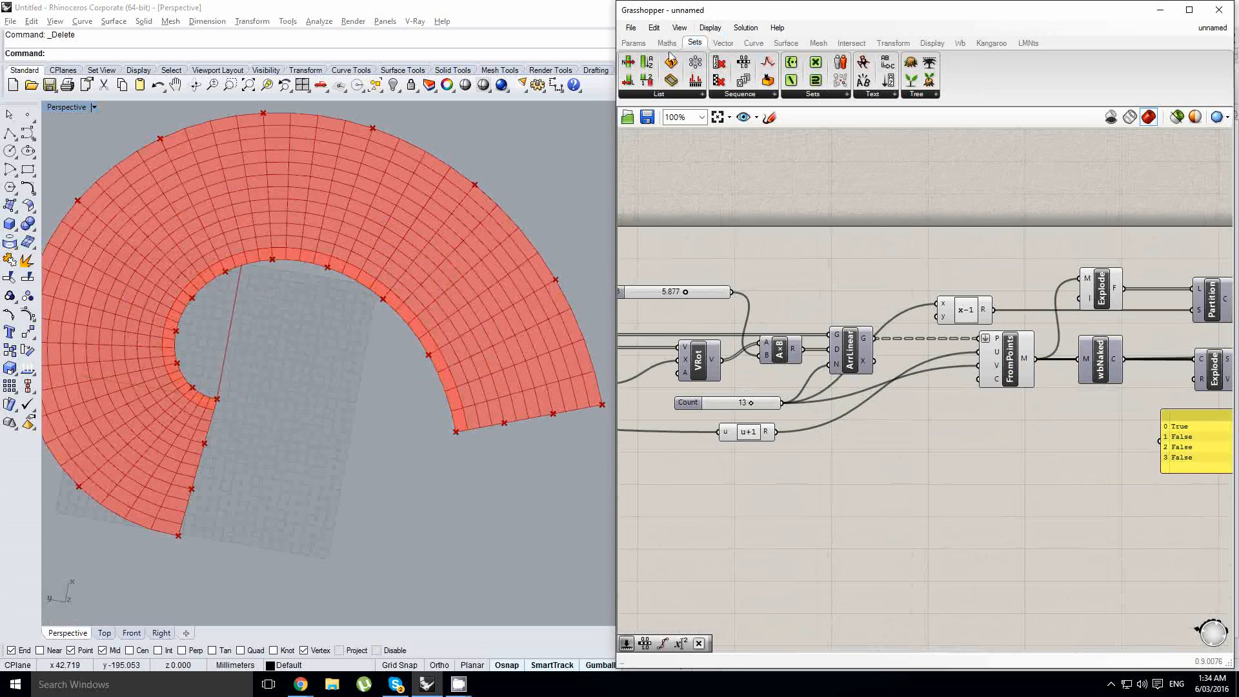
left_click(667, 43)
left_click(836, 84)
left_click(930, 262)
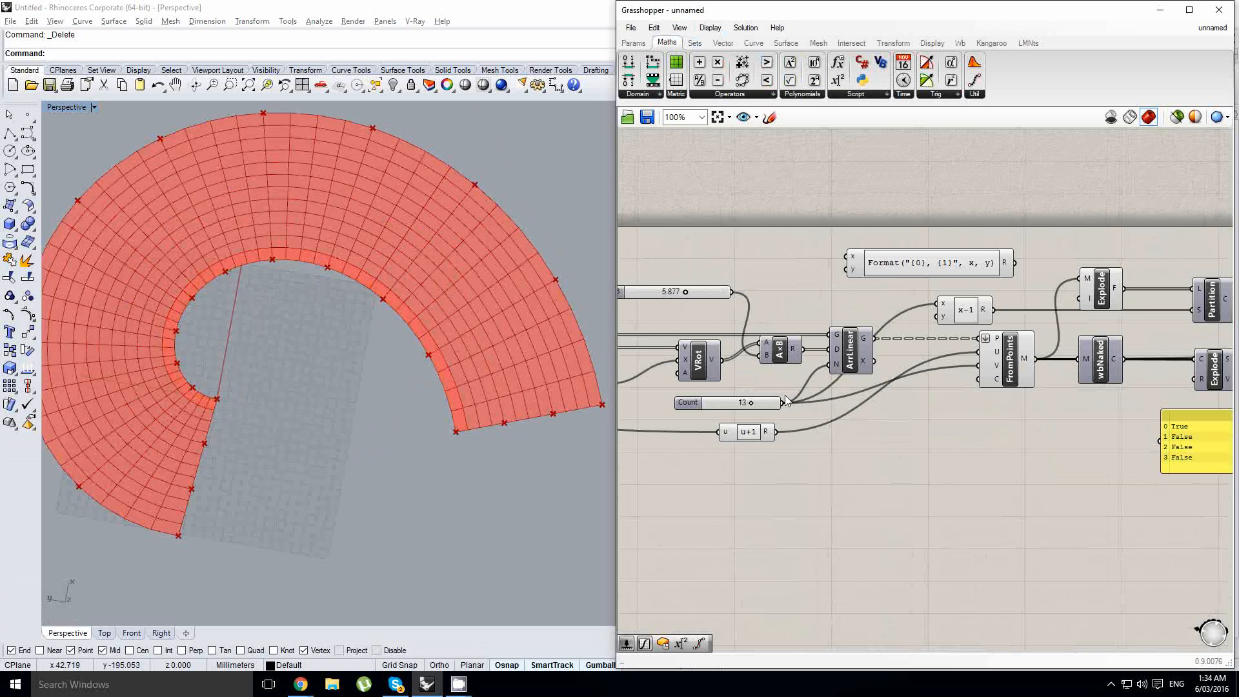
left_click_drag(785, 402, 847, 256)
- Set the new component's expression to floor(x/2)
scroll(928, 264, "up", 2)
double_click(916, 276)
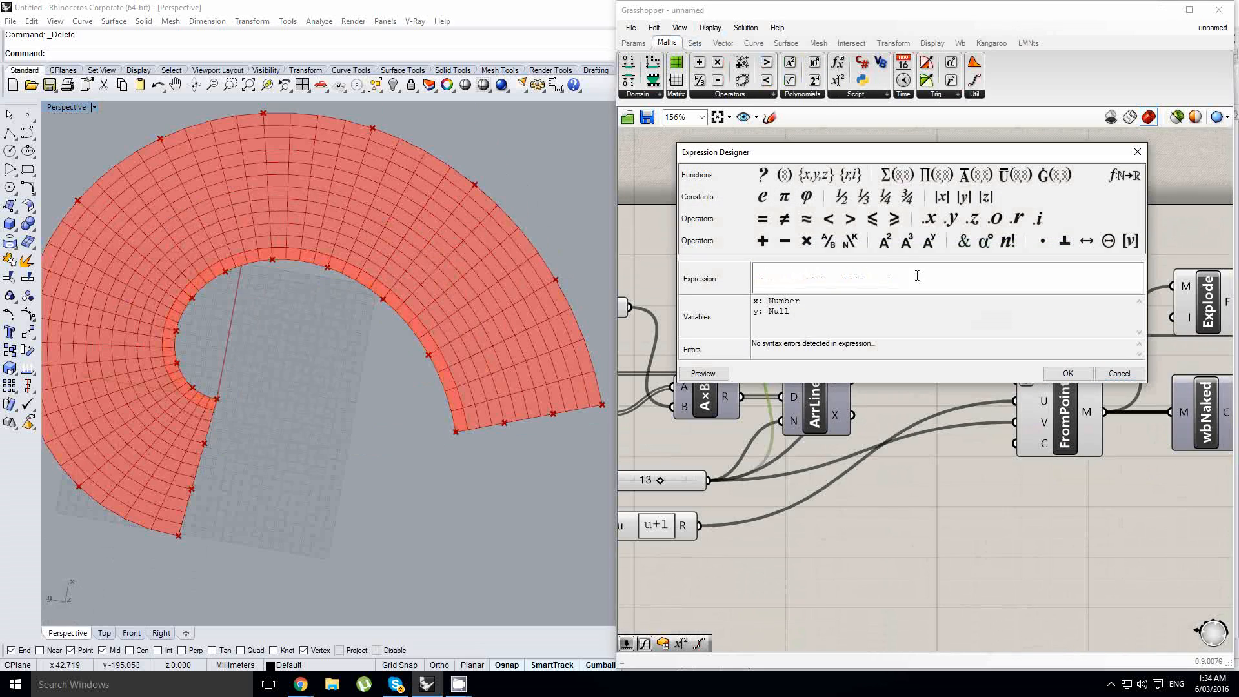
type("floor")
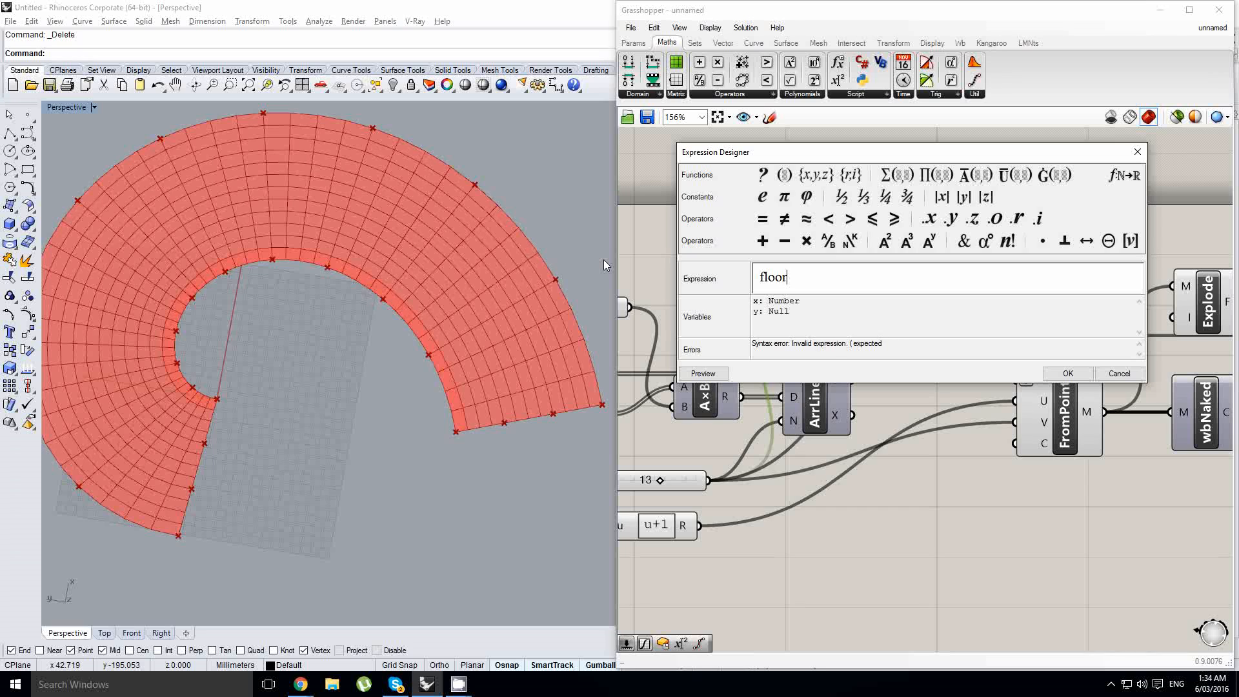
type("(x/2)")
left_click(1078, 373)
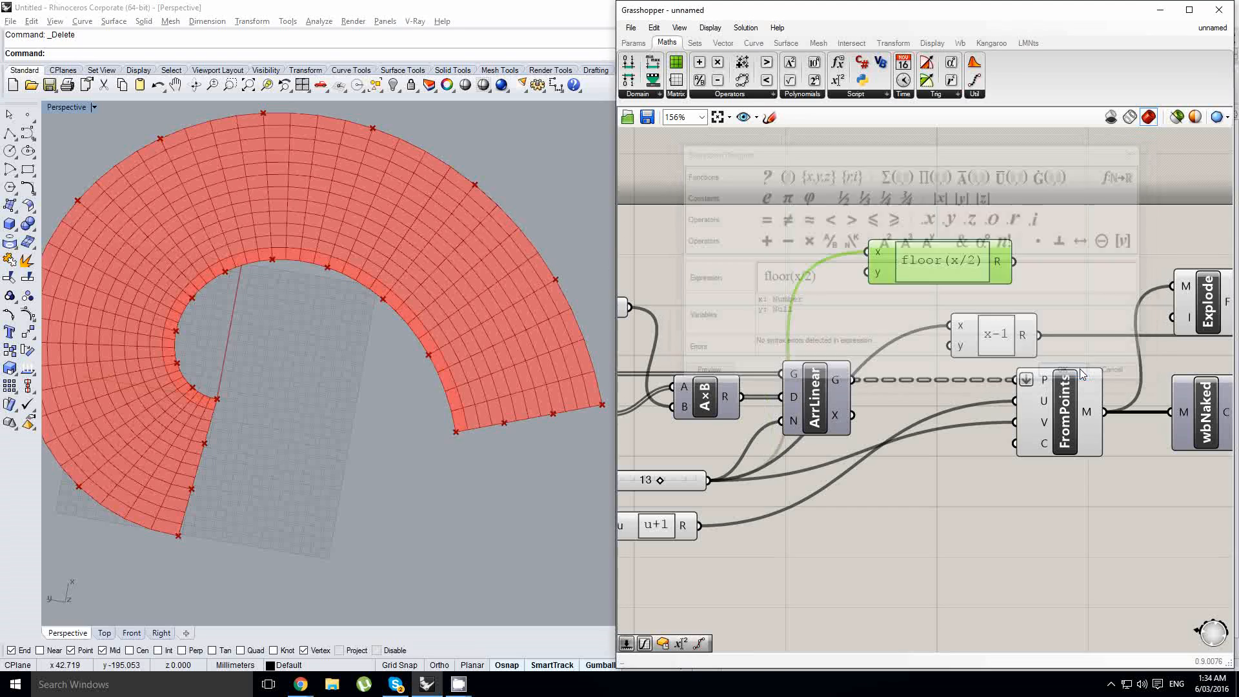
right_click_drag(662, 486, 710, 489)
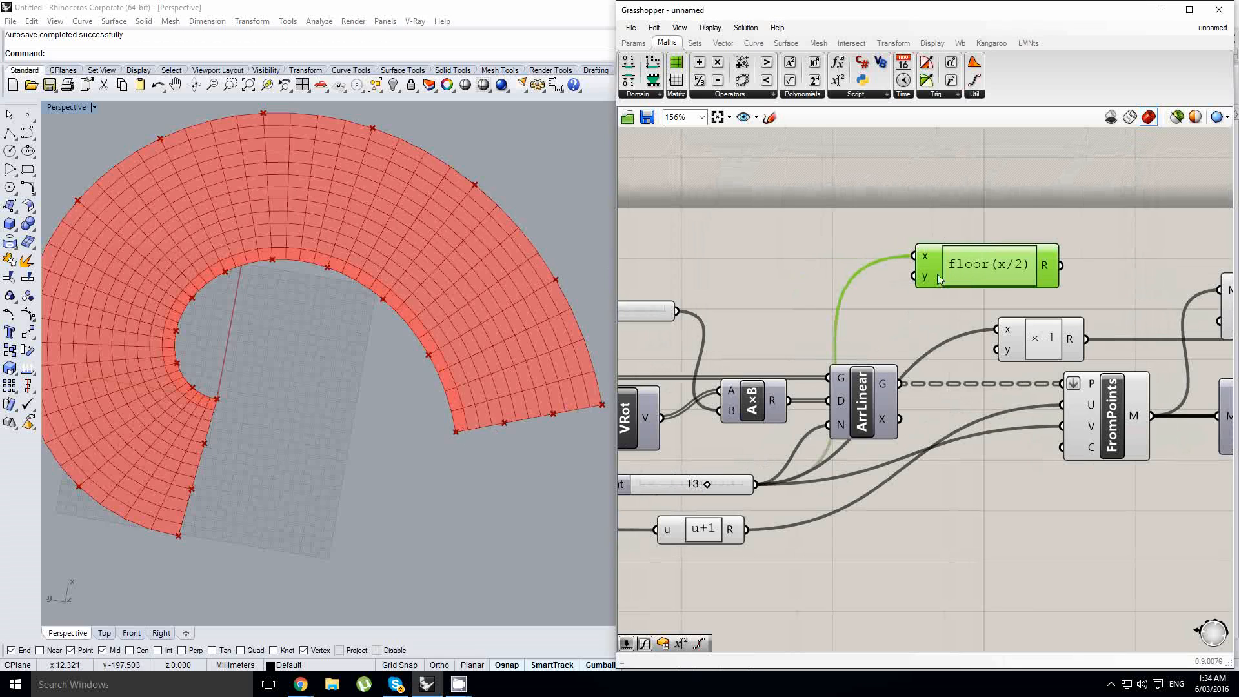
- Remove the unused y inputs from the floor(x/2) and x-1 Expression components
right_click_drag(989, 277, 921, 281)
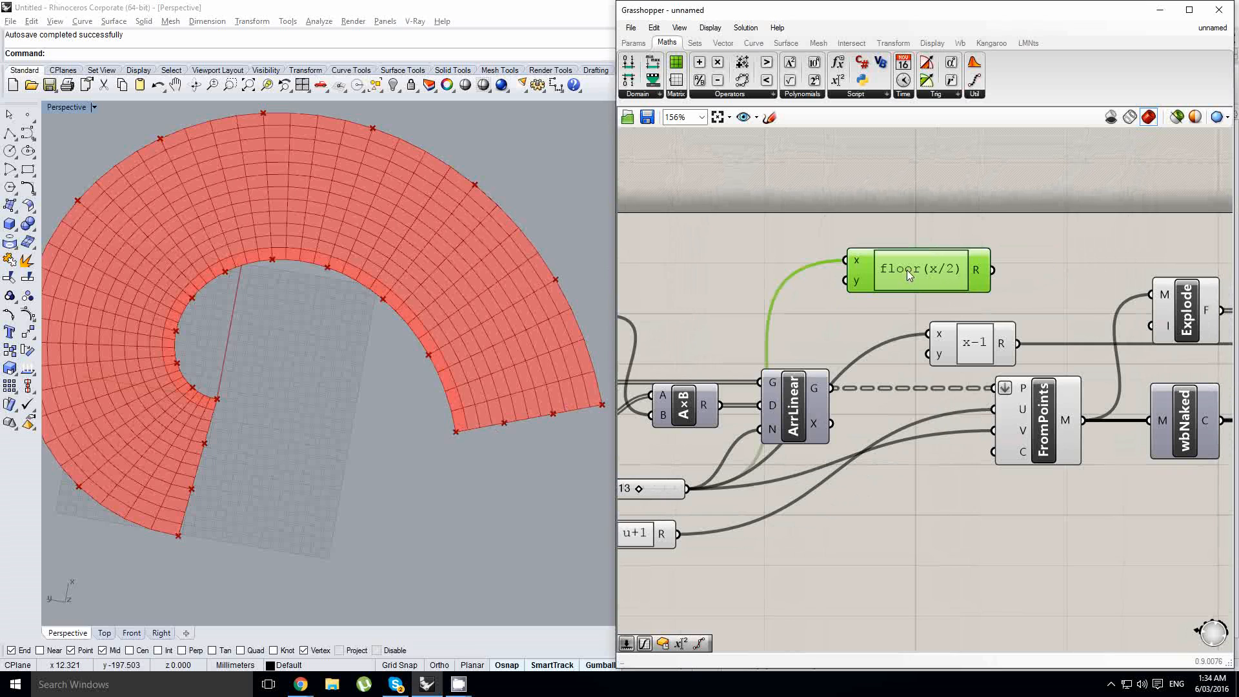
right_click_drag(1030, 273, 830, 281)
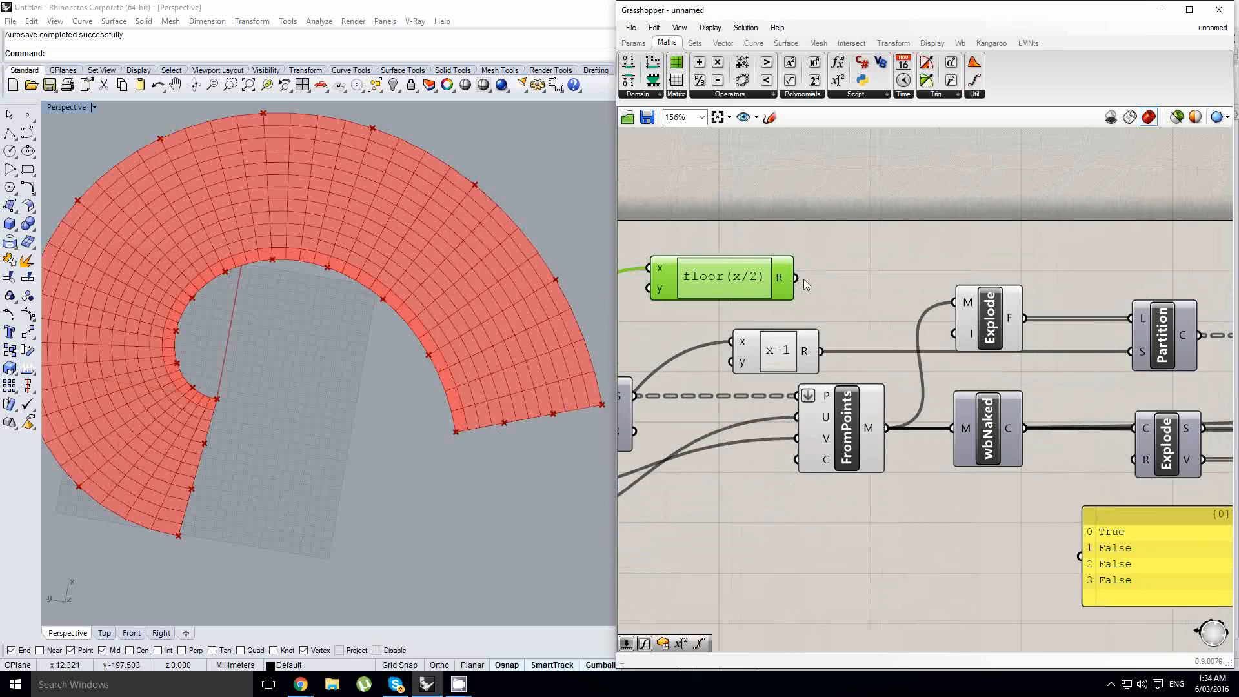
right_click_drag(687, 277, 772, 289)
scroll(772, 289, "up", 1)
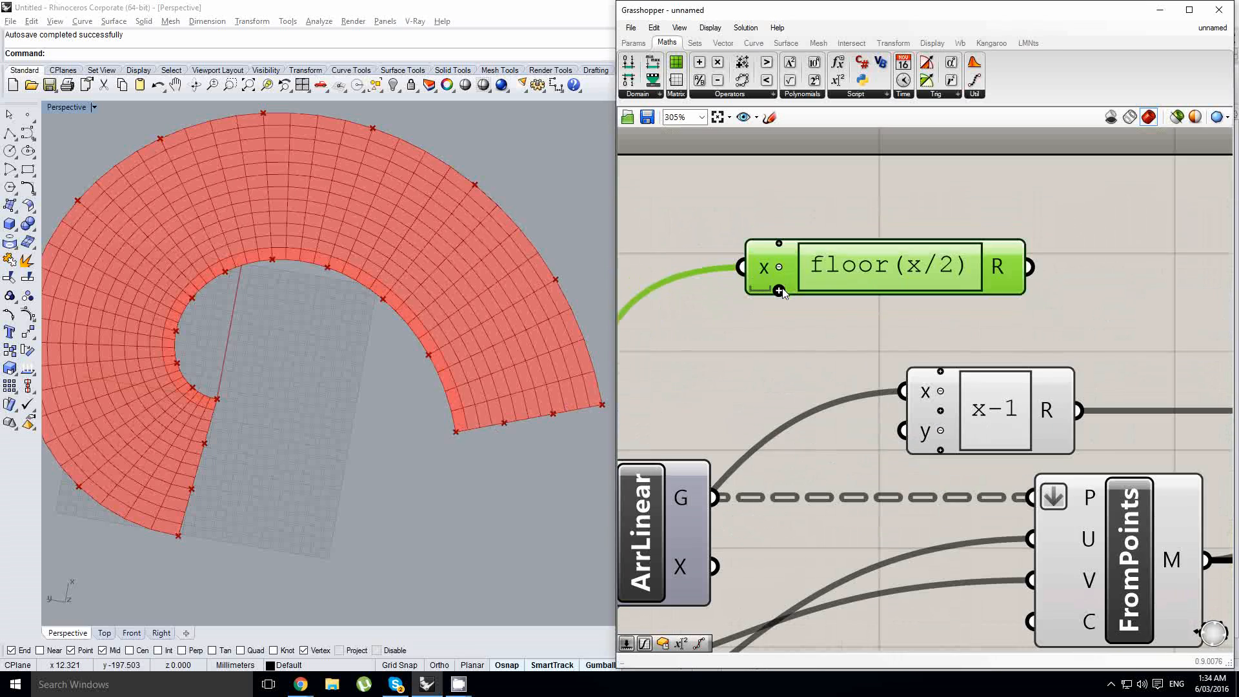
scroll(890, 392, "up", 3)
left_click(887, 370)
scroll(885, 371, "down", 2)
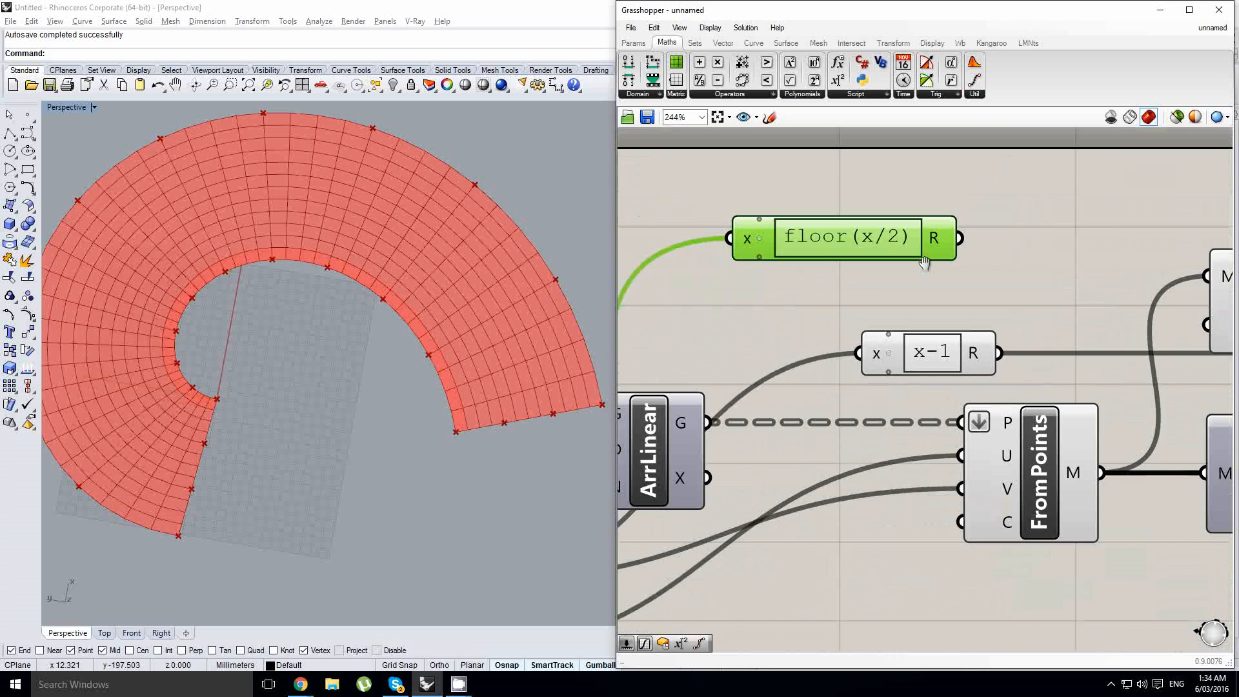
- Wire the floor(x/2) result into the List Item component's index input and check the selected face row on the mesh
right_click_drag(923, 263, 805, 302)
scroll(974, 304, "down", 2)
right_click_drag(944, 301, 713, 292)
left_click(797, 289)
scroll(796, 286, "down", 2)
left_click_drag(702, 291, 1046, 341)
scroll(464, 310, "up", 3)
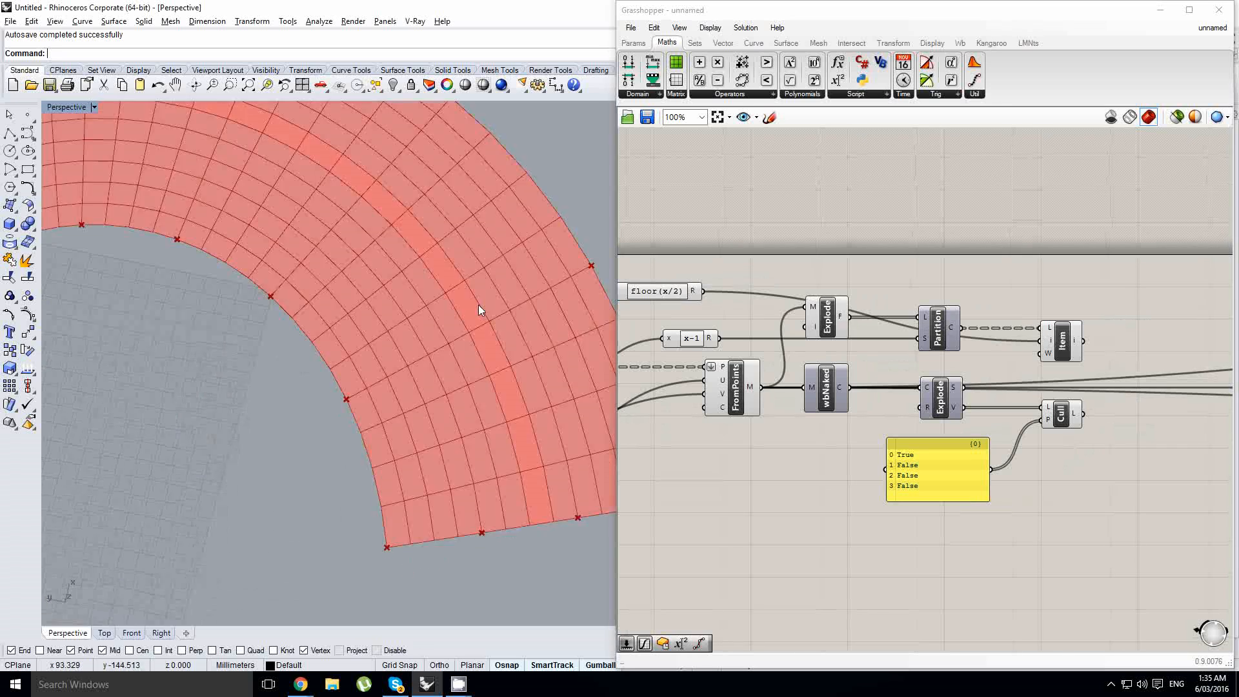
scroll(516, 416, "down", 4)
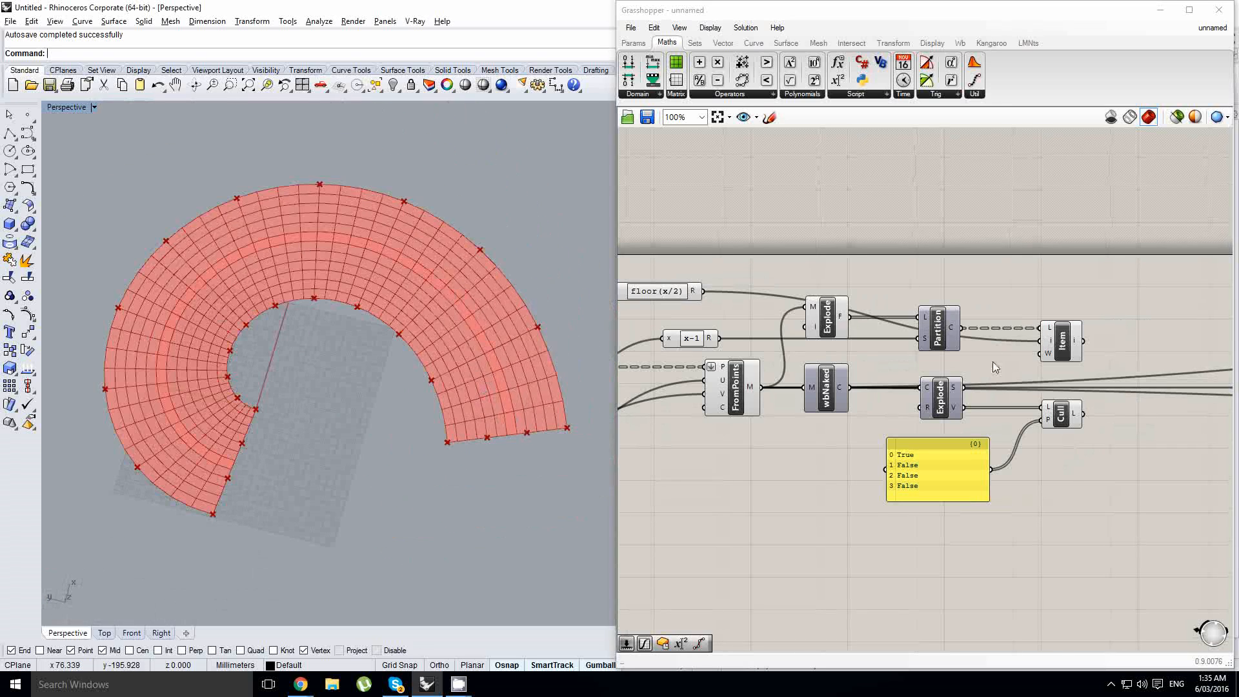
- Flatten the output of the List Item component
right_click_drag(992, 362, 836, 356)
scroll(908, 337, "up", 1)
left_click(910, 338)
scroll(910, 339, "up", 1)
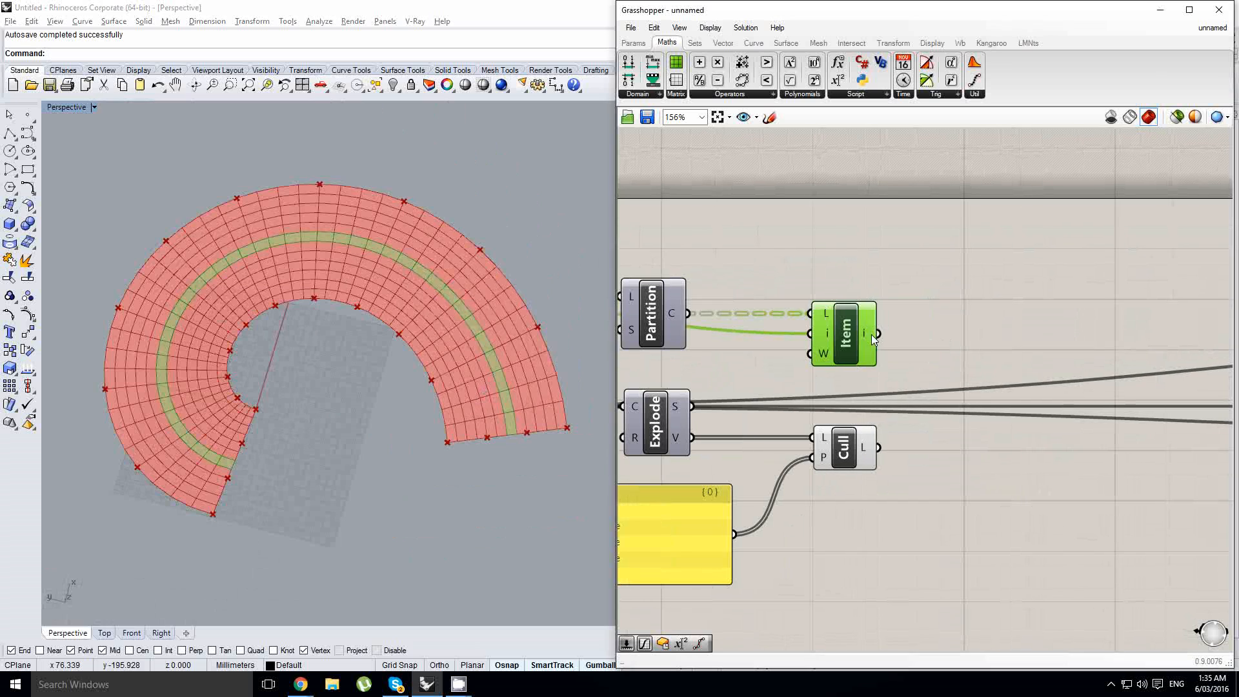
right_click(871, 334)
left_click(919, 393)
- Add a Weaverbird Join Meshes and Weld component and feed its M+ input from the flattened List Item output
double_click(1007, 300)
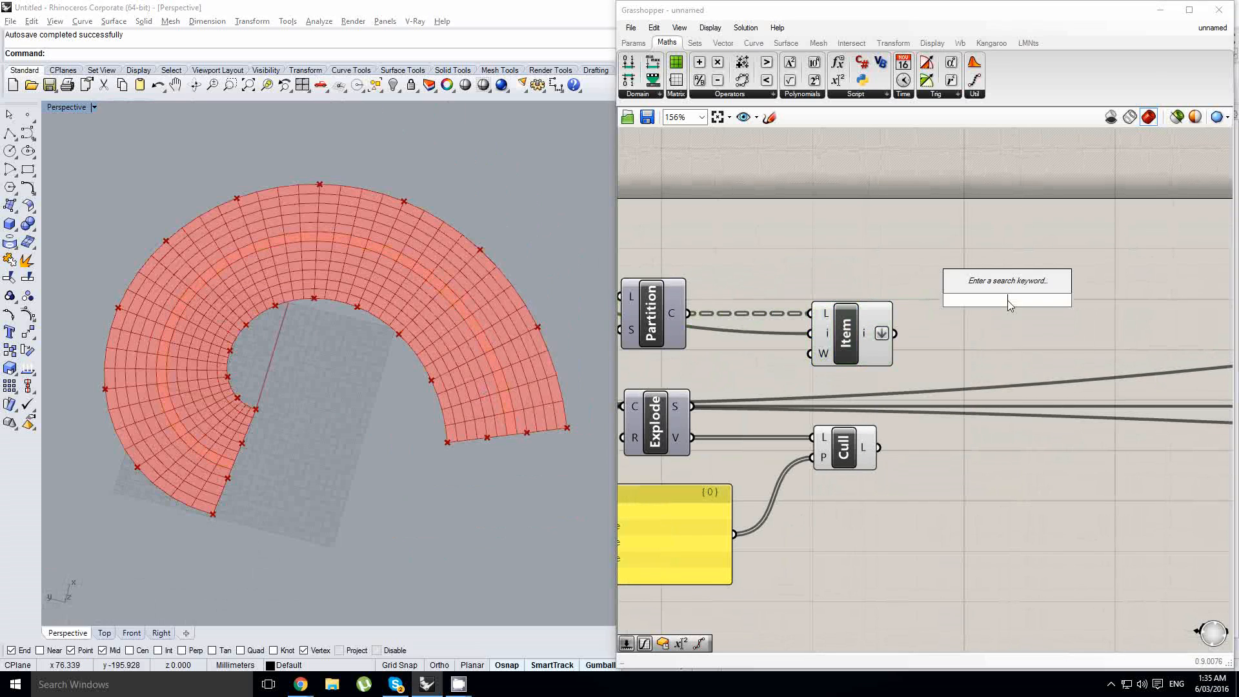
type("wbj")
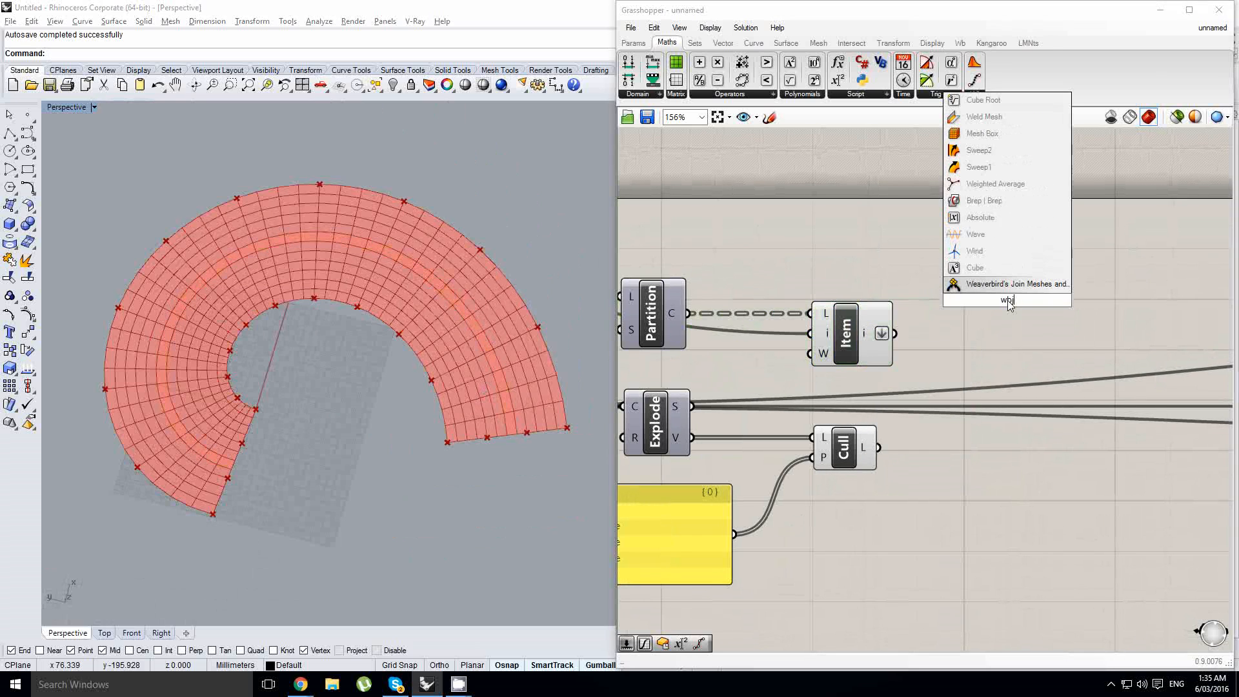
key("Return")
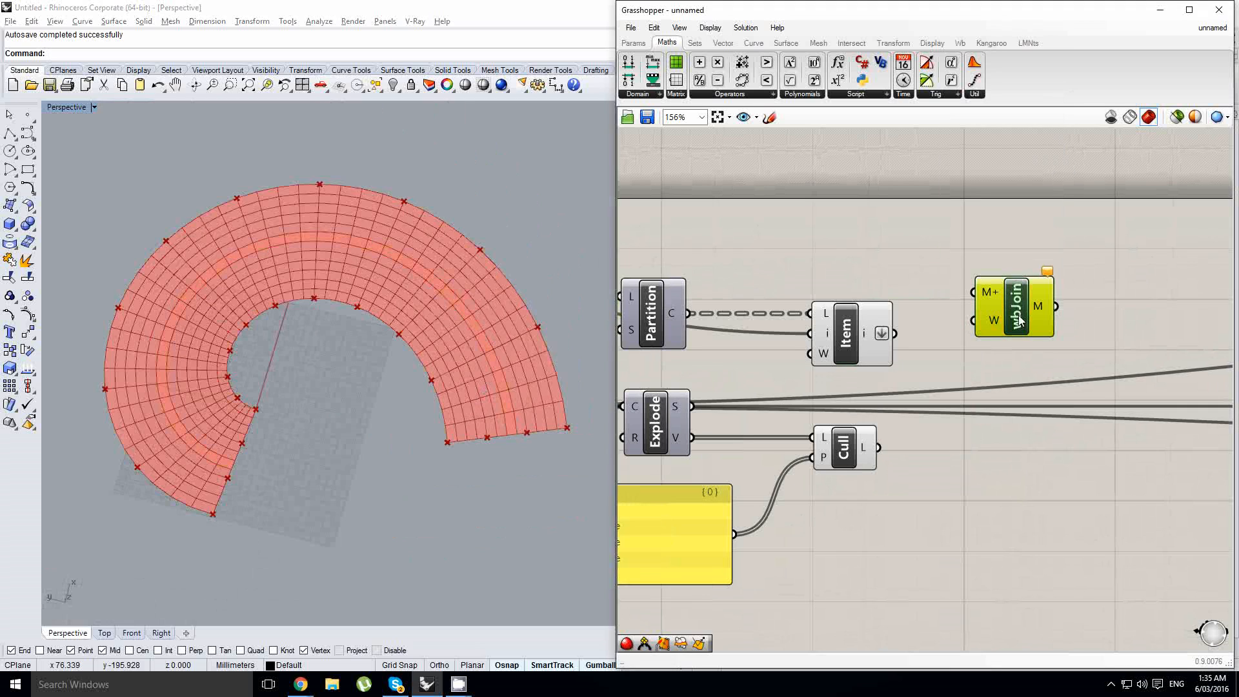
right_click_drag(970, 339, 956, 339)
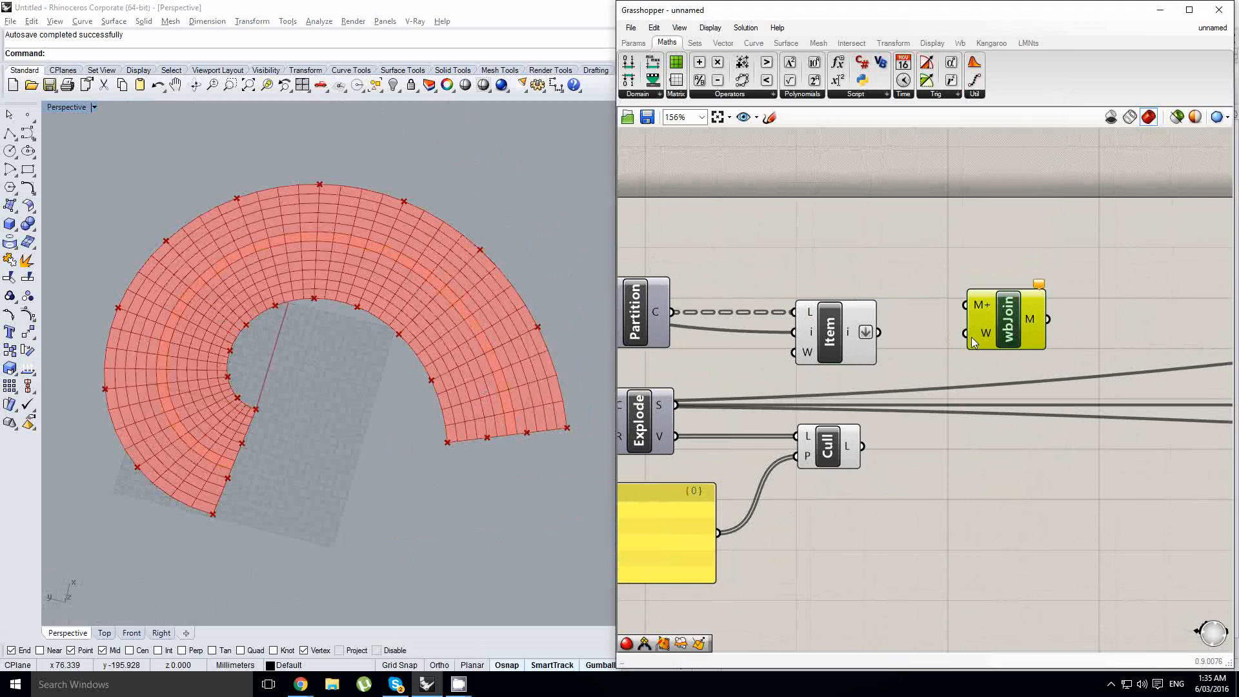
scroll(908, 342, "up", 2)
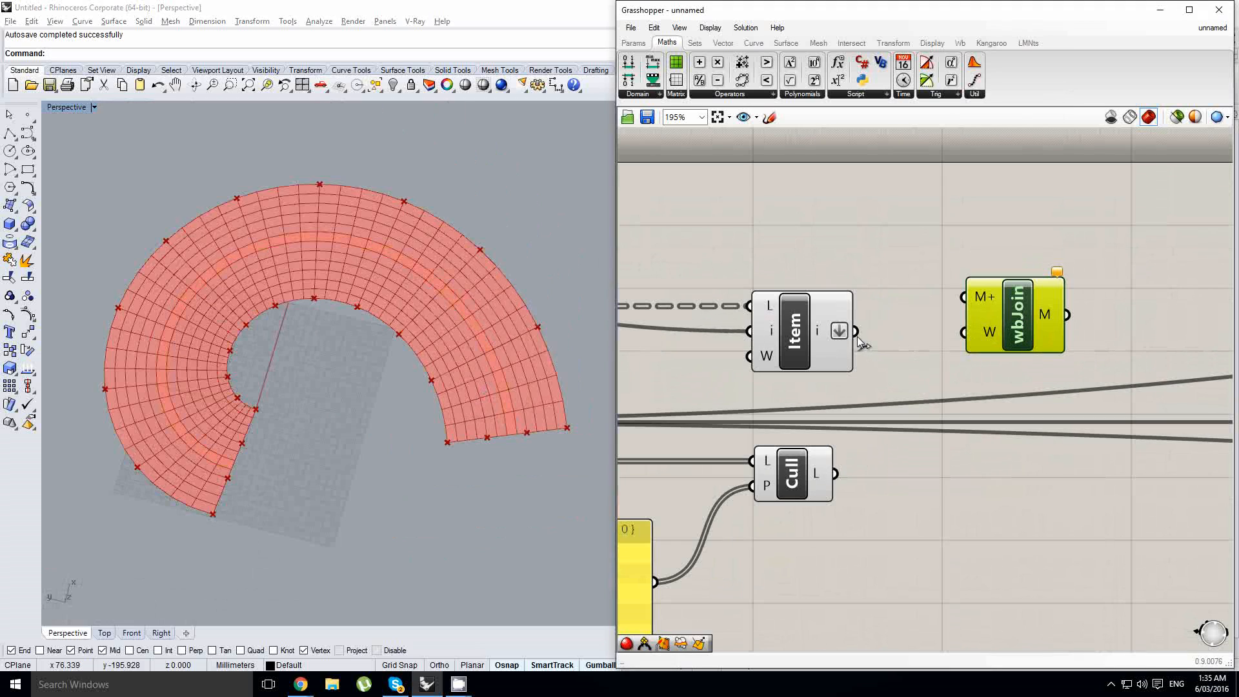
left_click_drag(855, 331, 1012, 343)
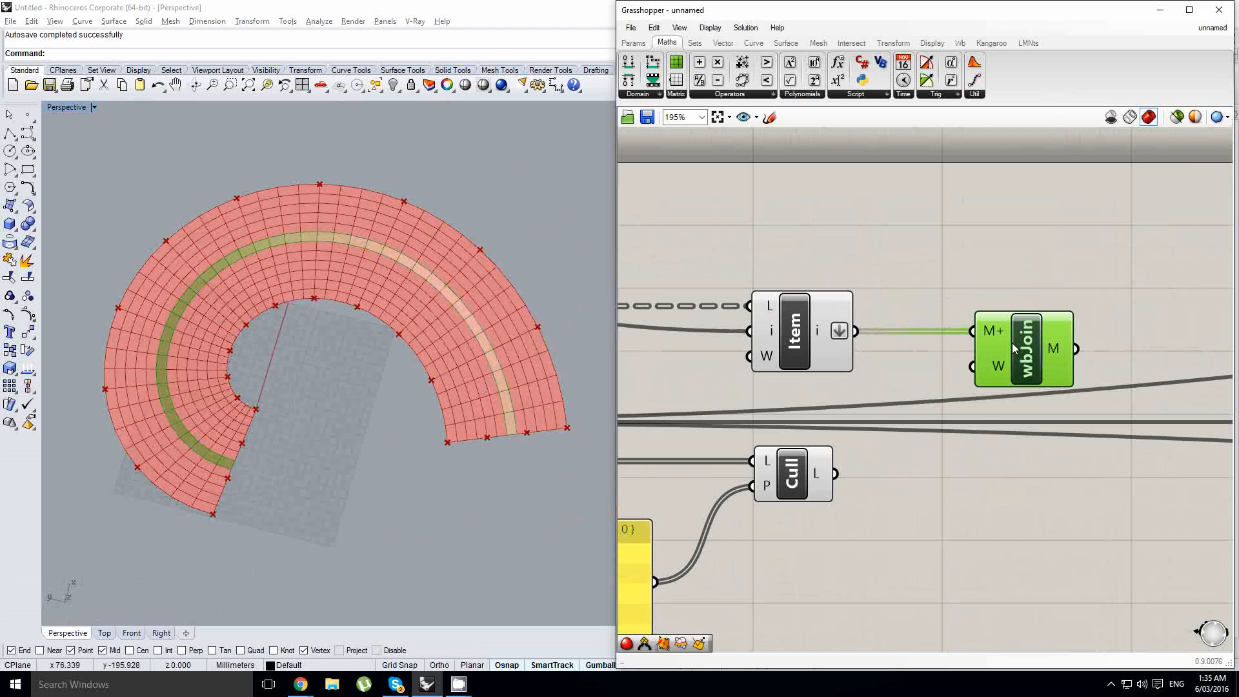
- Inspect the meshes entering wbJoin and highlight the joined strip to examine it along the spiral
mouse_move(1006, 332)
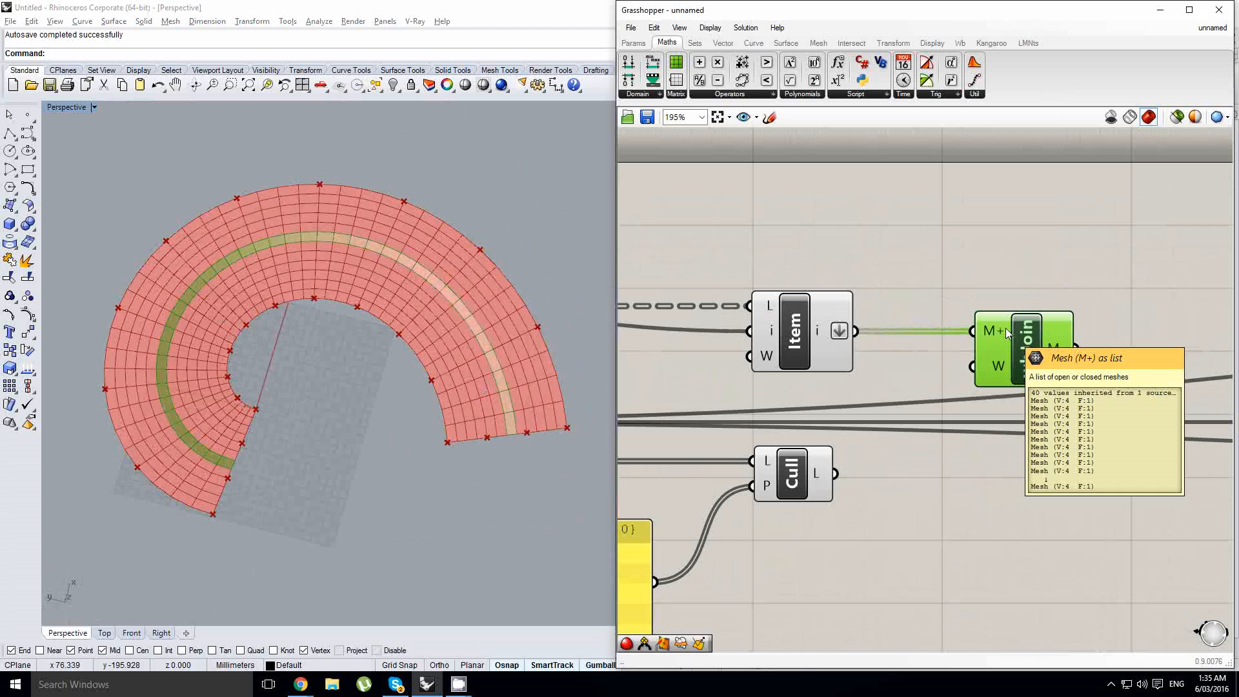
right_click_drag(1008, 296, 983, 296)
left_click(983, 296)
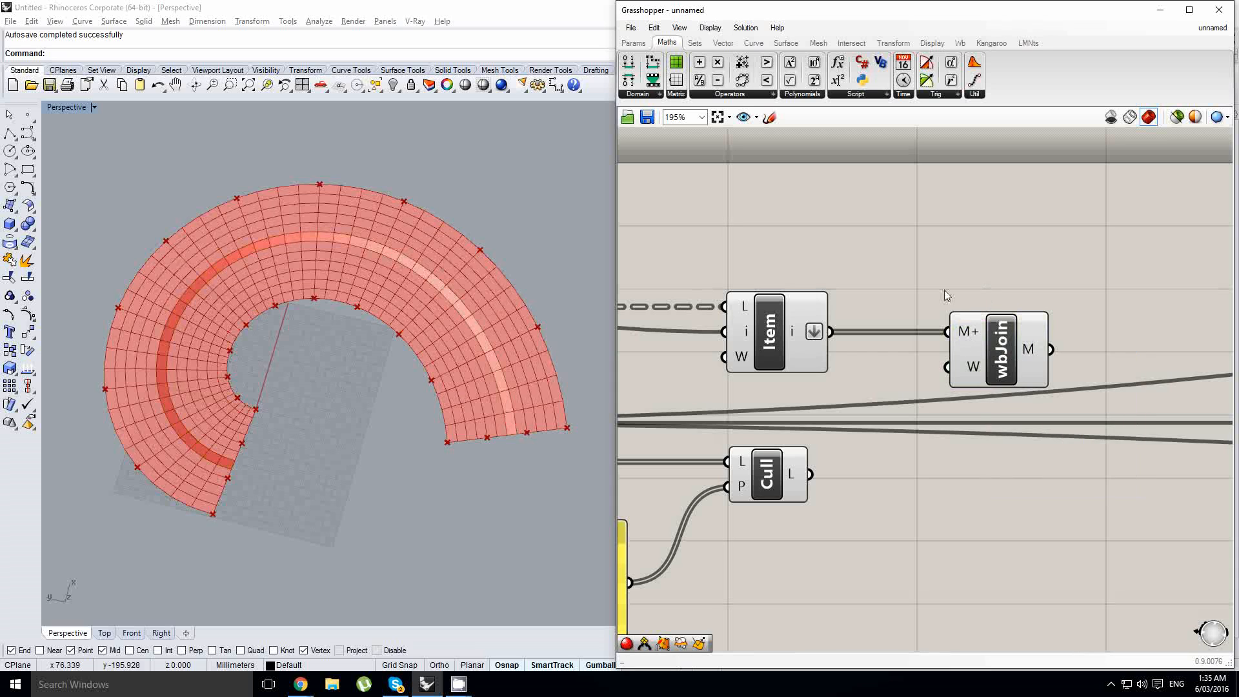
right_click_drag(944, 285, 980, 302)
scroll(980, 302, "up", 2)
left_click(1005, 385)
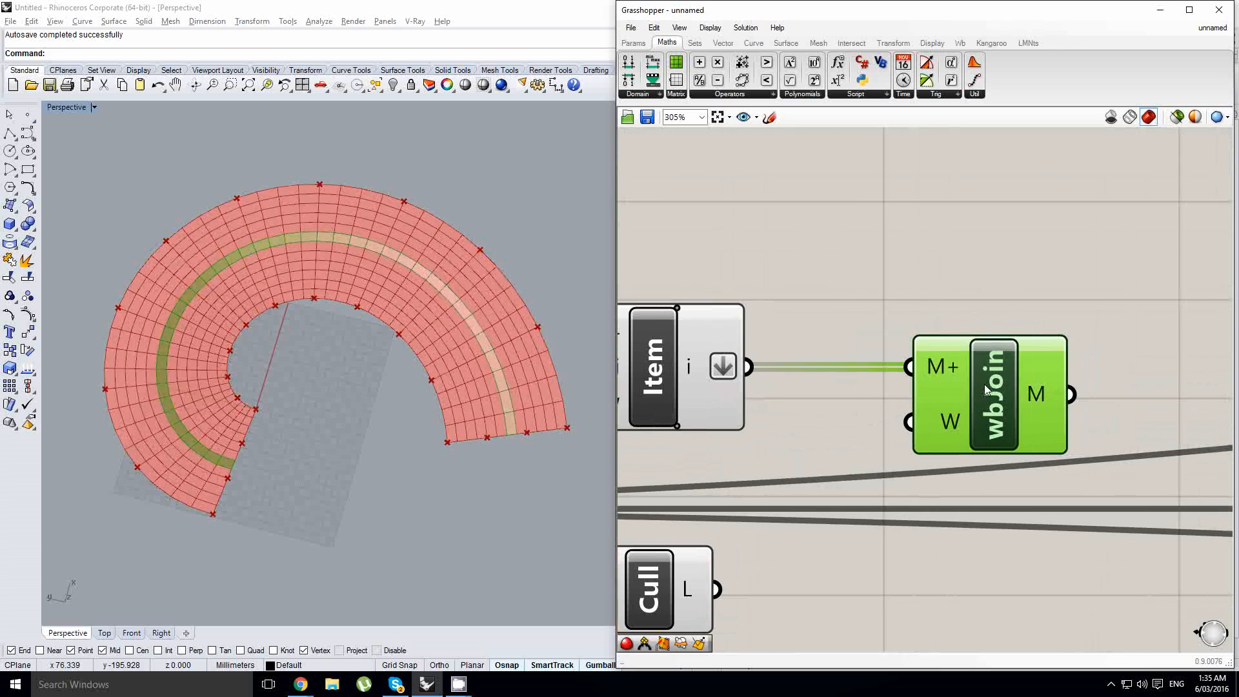
right_click_drag(864, 271, 886, 274)
right_click_drag(451, 354, 443, 370)
scroll(462, 313, "up", 2)
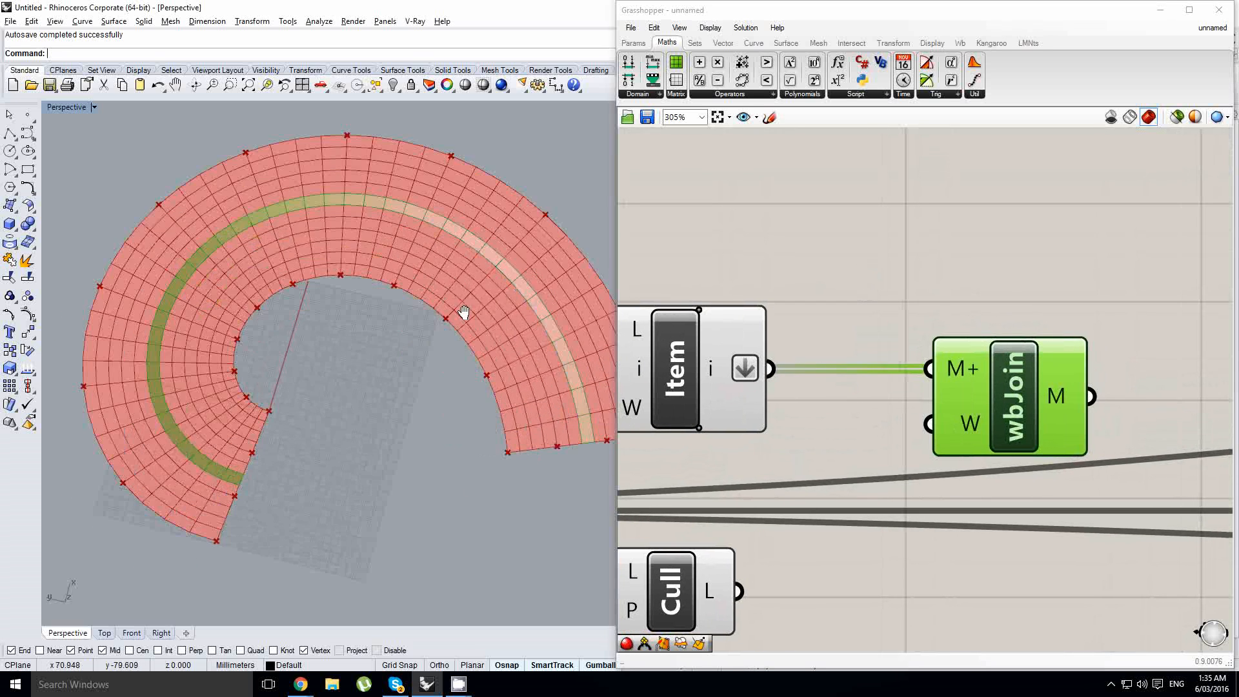
right_click_drag(462, 312, 370, 381)
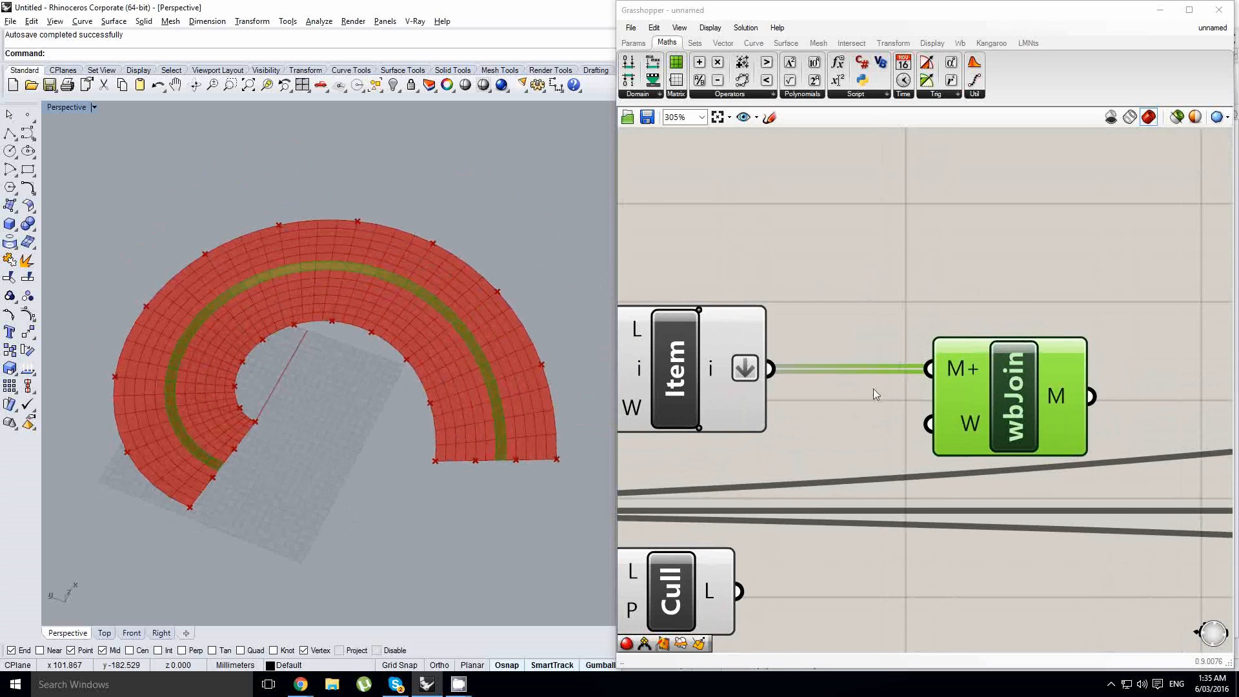
- Turn off the preview of the List Item component and check the spiral mesh in the viewport
scroll(816, 356, "down", 2)
right_click_drag(856, 353, 980, 362)
scroll(943, 418, "down", 1)
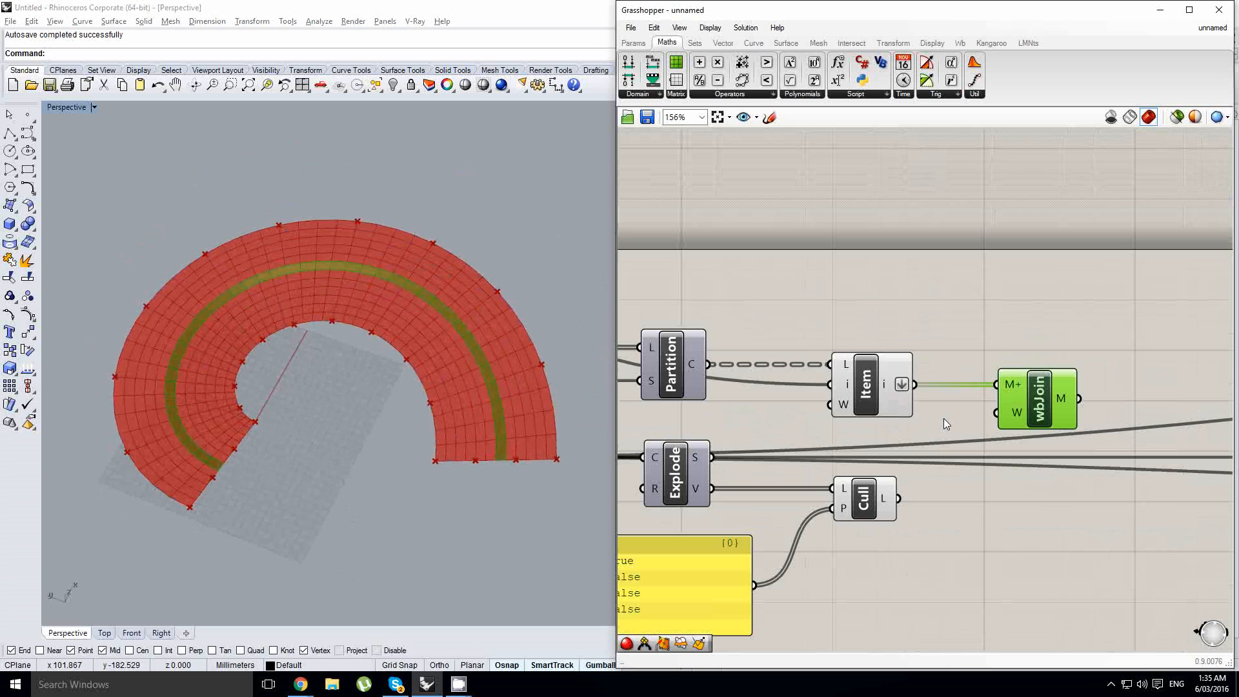
left_click_drag(946, 420, 854, 348)
middle_click(854, 348)
left_click(877, 324)
right_click_drag(524, 340, 466, 385)
scroll(465, 385, "up", 3)
scroll(474, 439, "down", 3)
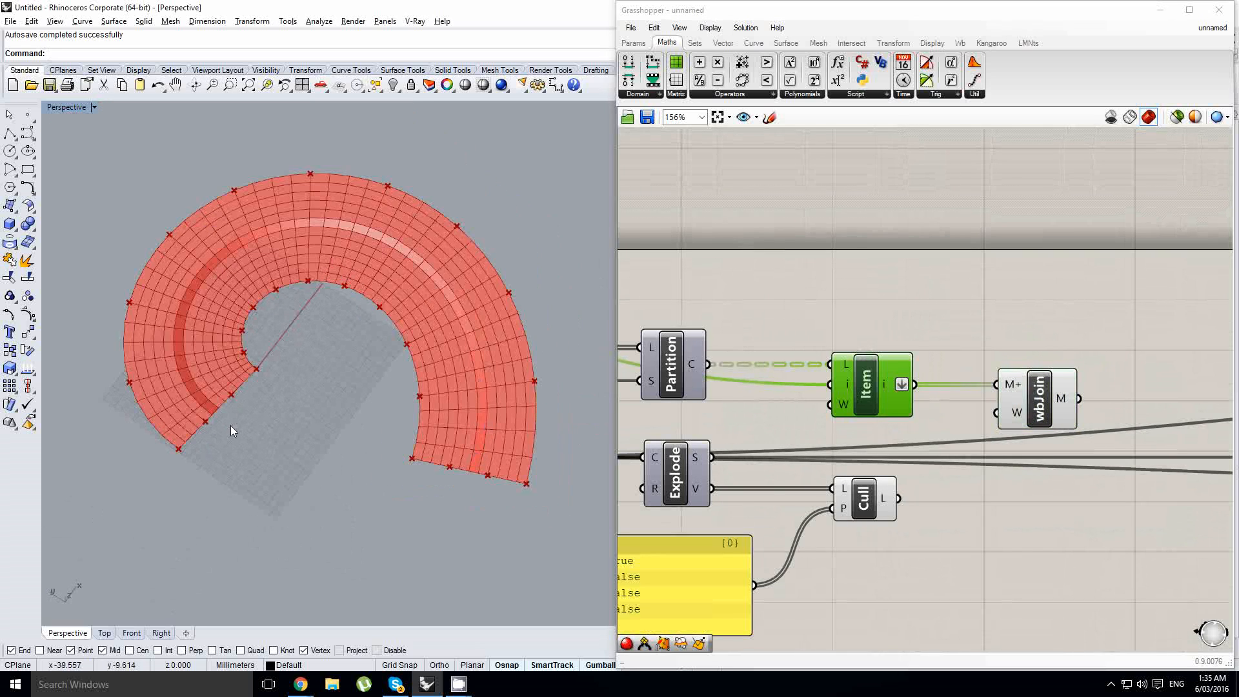
- Add a Weaverbird Naked Boundary component after wbJoin and feed it the joined mesh
right_click_drag(1183, 383, 973, 373)
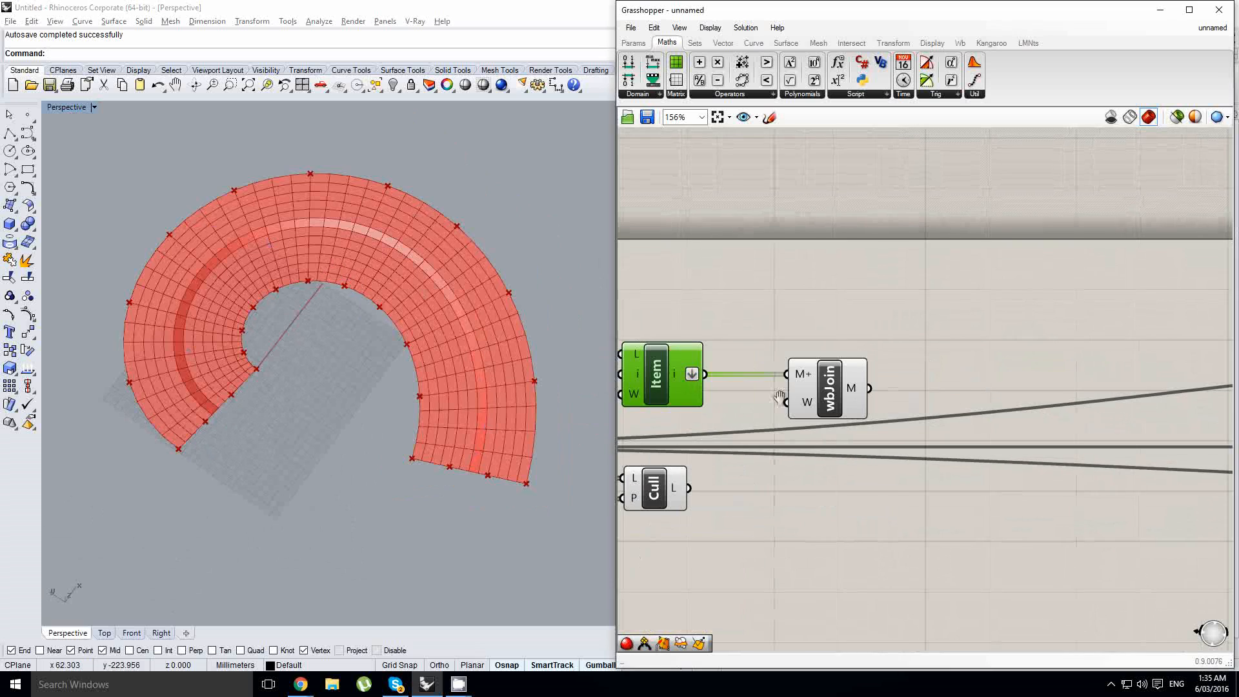
double_click(974, 373)
type("nake")
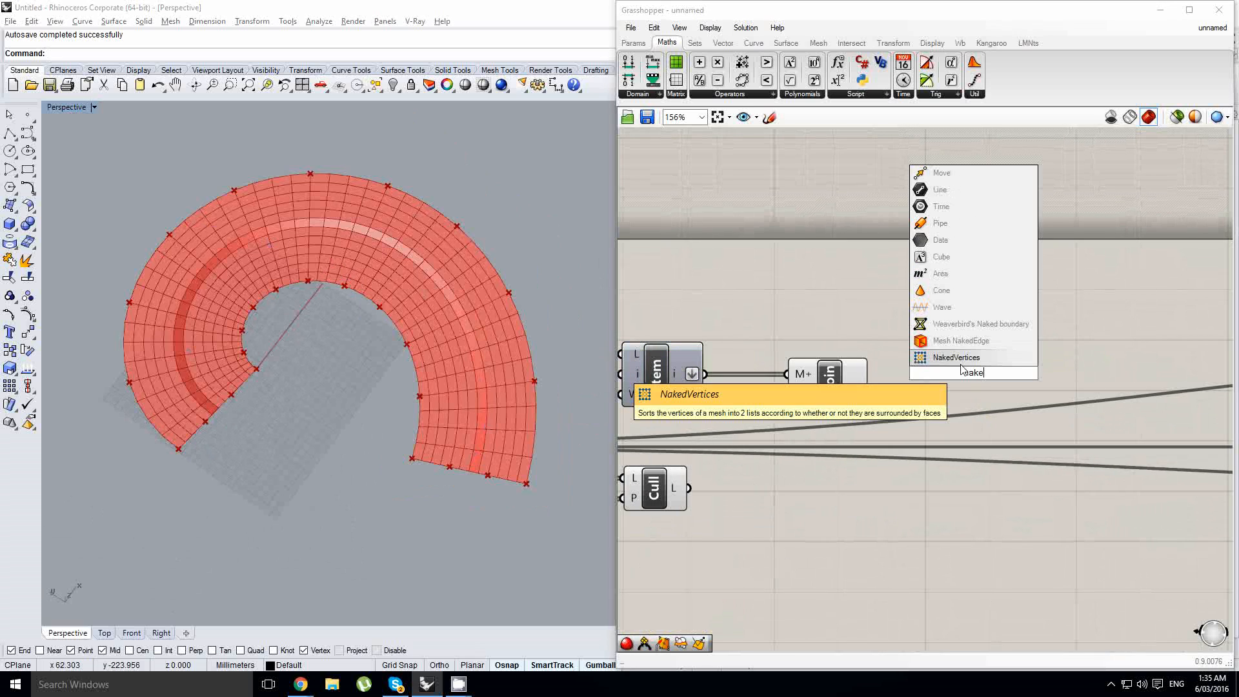
left_click(961, 324)
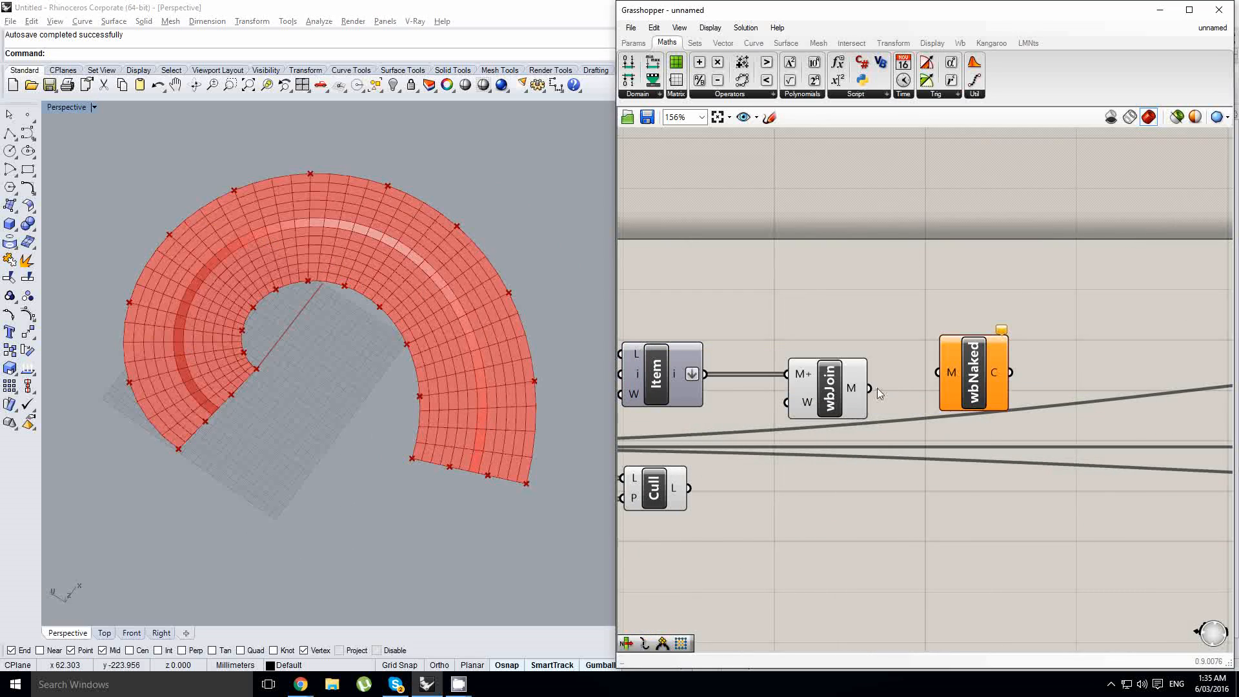
left_click_drag(943, 369, 944, 370)
left_click_drag(965, 373, 961, 388)
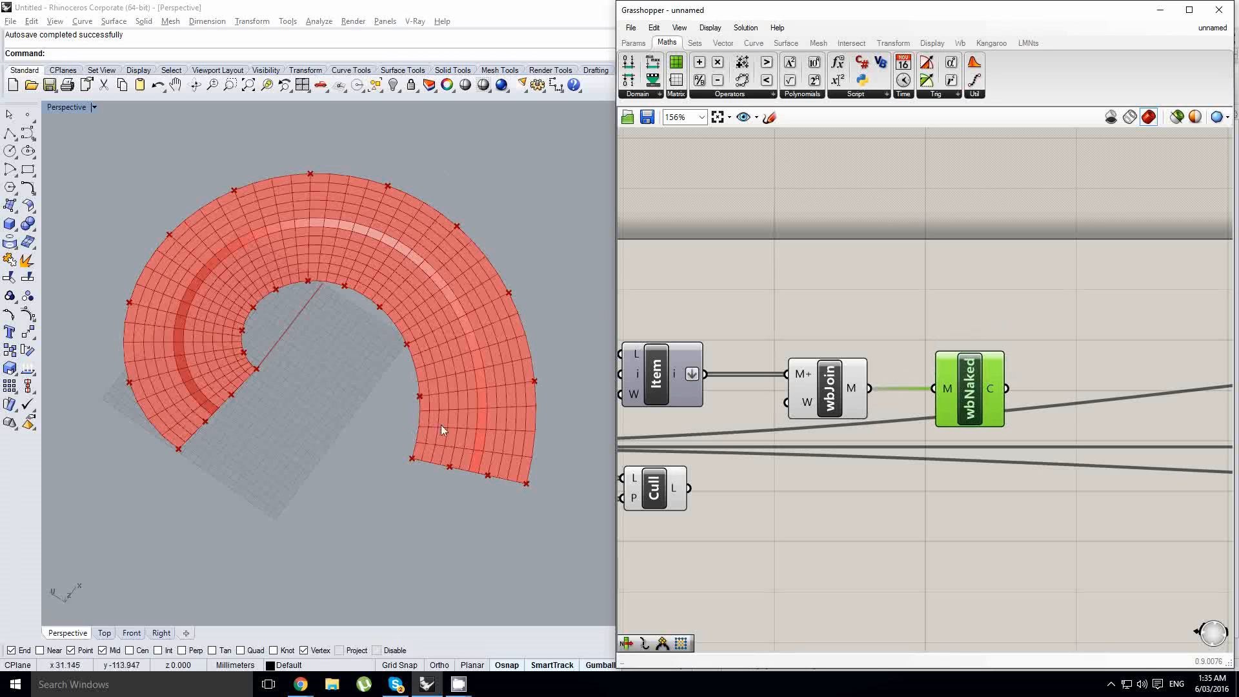
- Turn off the preview of the wbJoin component
scroll(442, 419, "up", 2)
left_click(818, 400)
scroll(400, 345, "up", 2)
middle_click(832, 371)
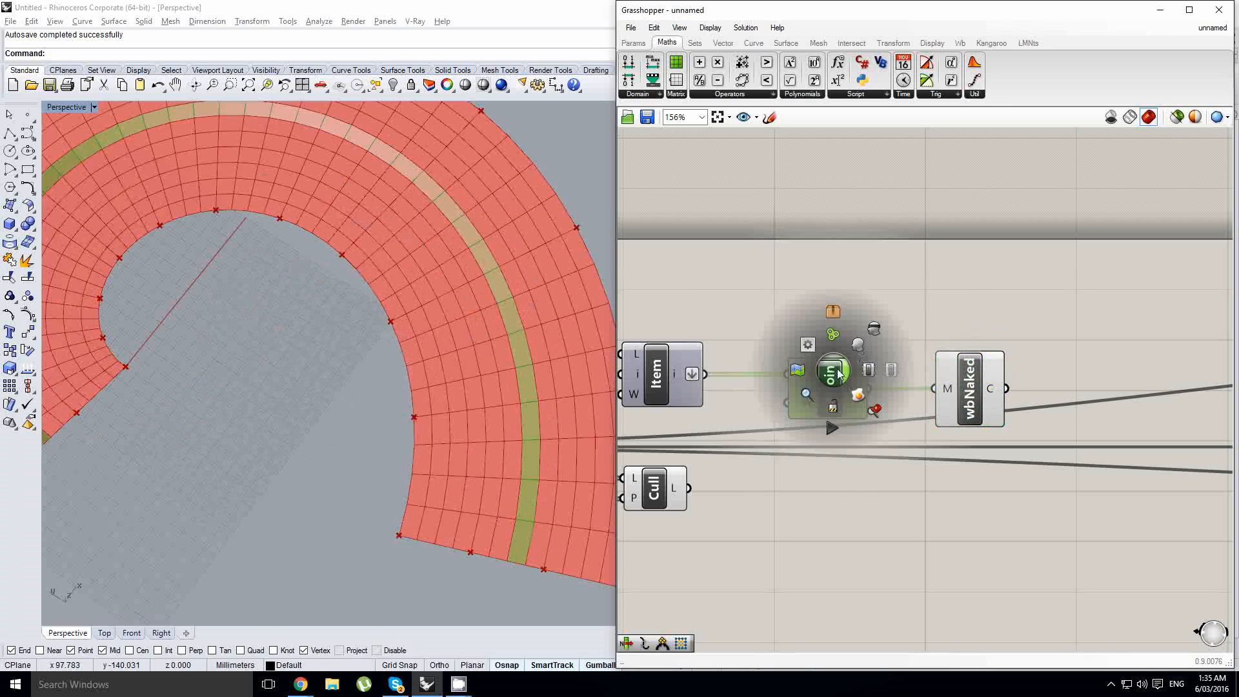
left_click(874, 337)
scroll(874, 336, "down", 4)
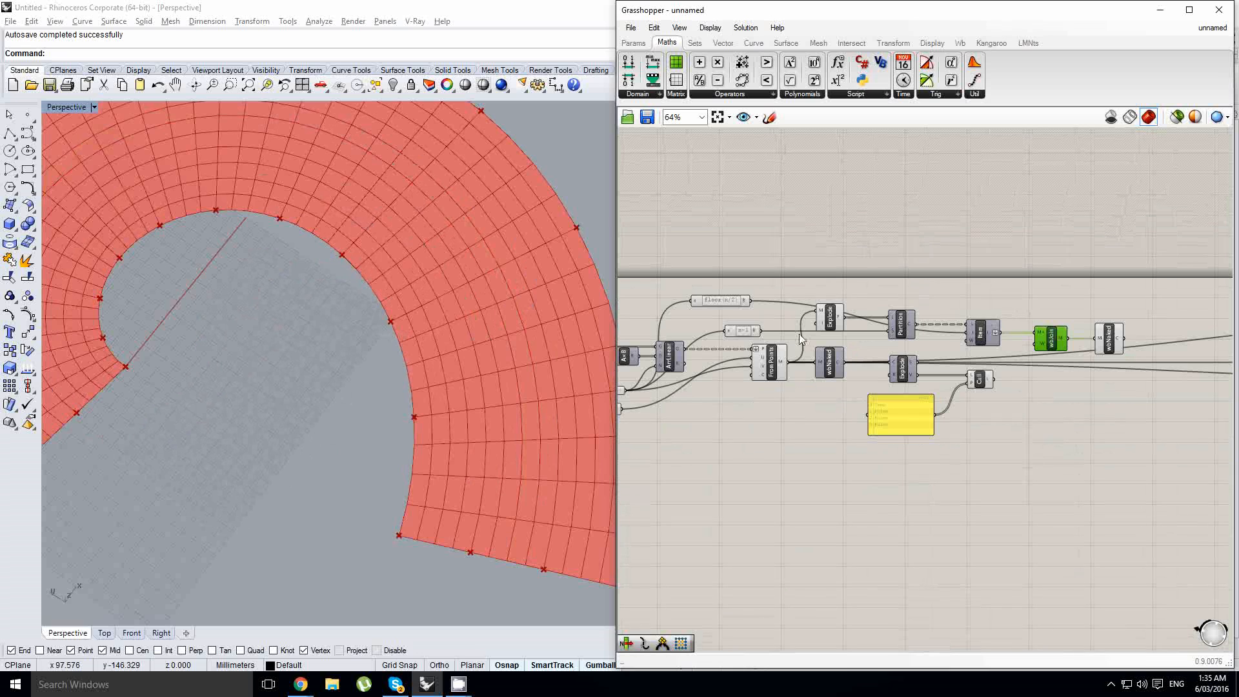
- Hide the previews of FromPoints and the mesh Explode component to isolate the strip's naked boundary
left_click(779, 362)
middle_click(779, 361)
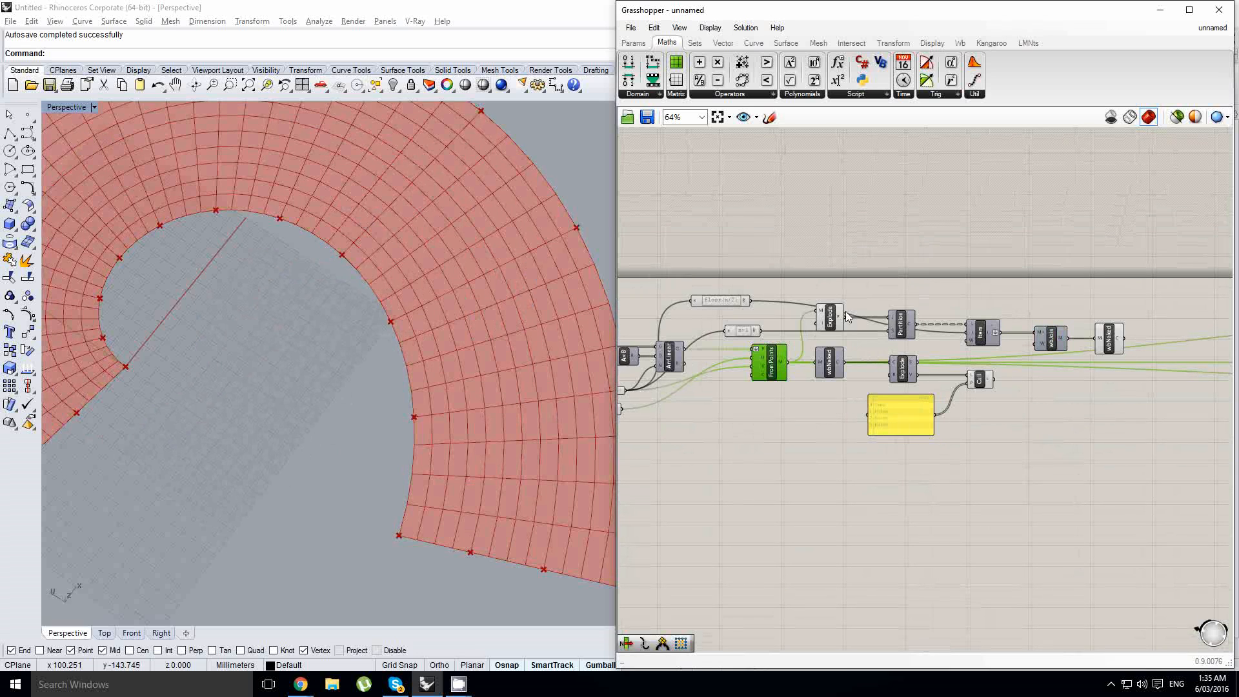
left_click(828, 319)
middle_click(828, 320)
left_click(799, 289)
right_click_drag(456, 364, 545, 379)
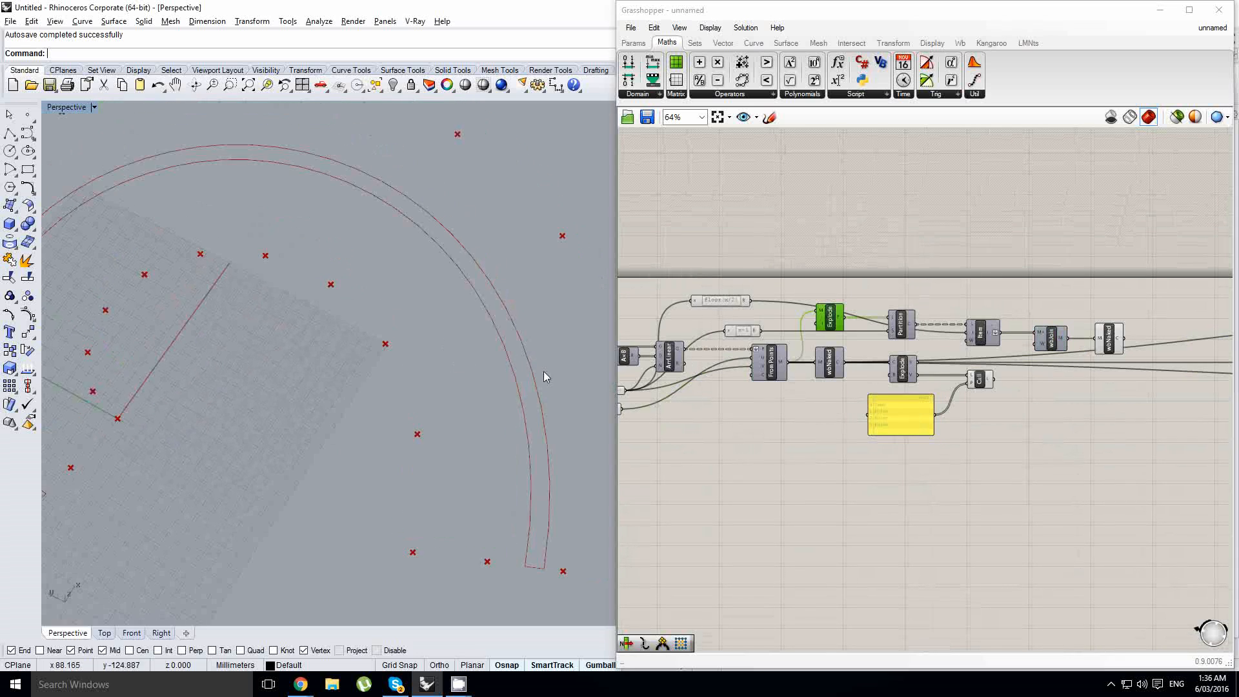
scroll(457, 363, "down", 4)
scroll(842, 326, "up", 3)
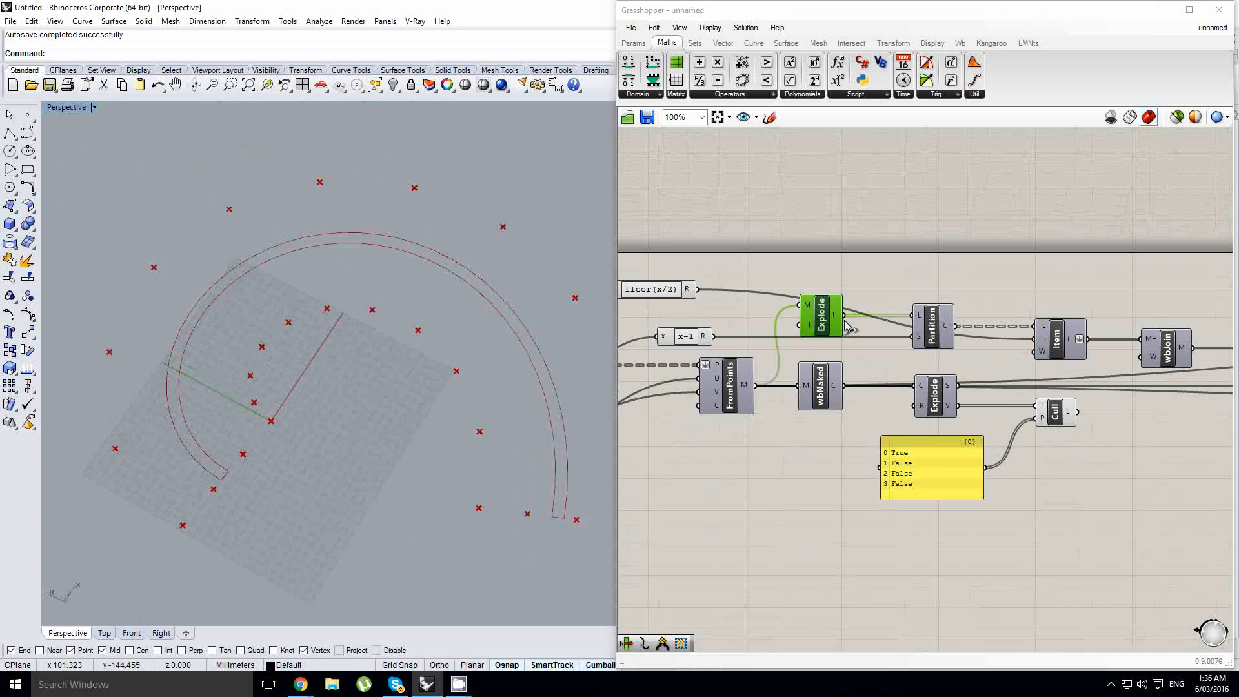
- Show the FromPoints mesh again to compare it with the strip's naked boundary, and hide it again
left_click(732, 396)
middle_click(744, 380)
left_click(774, 354)
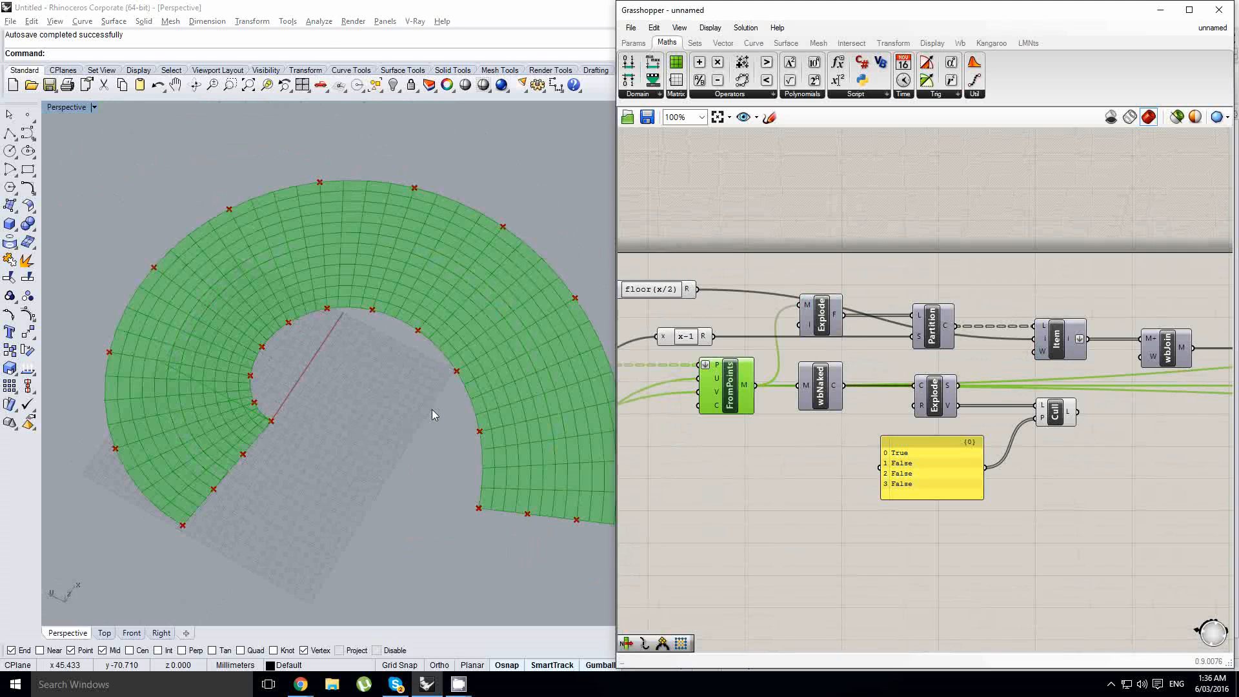
right_click_drag(434, 415, 425, 419, "shift")
left_click(998, 304)
right_click_drag(1065, 306, 939, 326)
left_click(1138, 366)
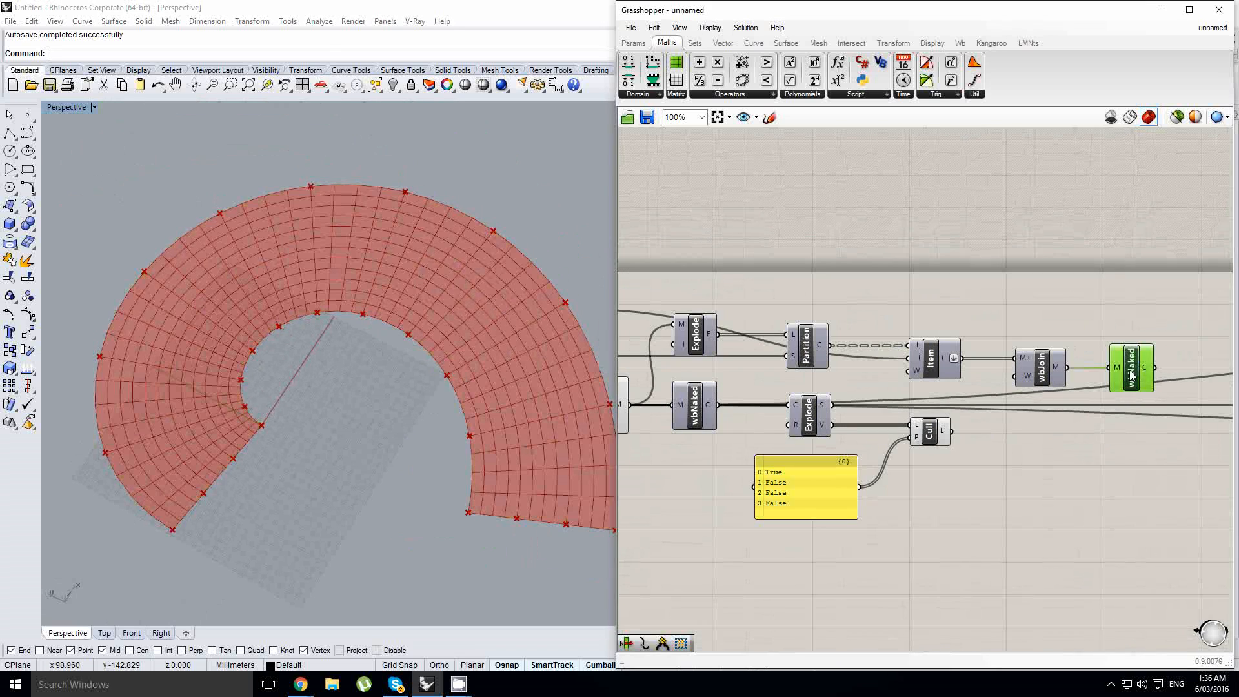
right_click_drag(1056, 391, 1118, 373)
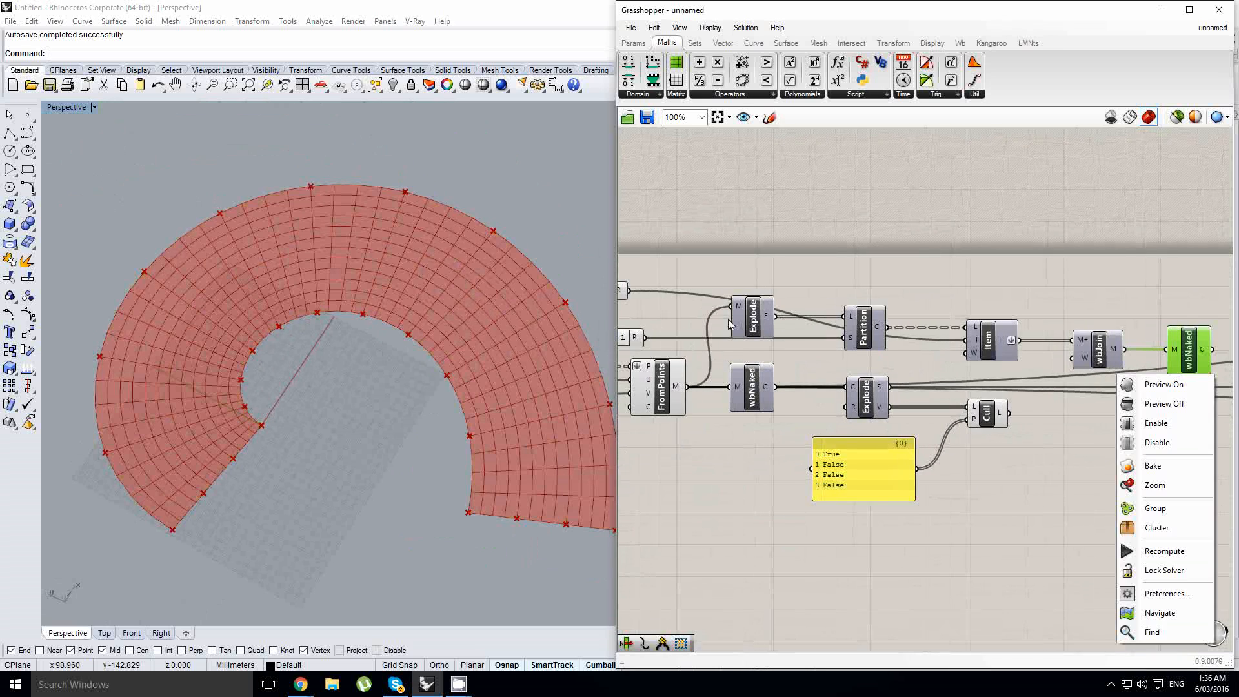
right_click_drag(720, 331, 800, 332)
left_click(735, 378)
middle_click(734, 379)
left_click(767, 336)
mouse_move(485, 381)
right_mouse_down("shift")
mouse_move(492, 360)
mouse_move(476, 380)
right_mouse_up("shift")
- Highlight the joined strip's naked boundary and examine its course between the anchor points
scroll(494, 360, "down", 4)
right_click_drag(1020, 388, 735, 381)
scroll(993, 362, "up", 2)
left_click(992, 356)
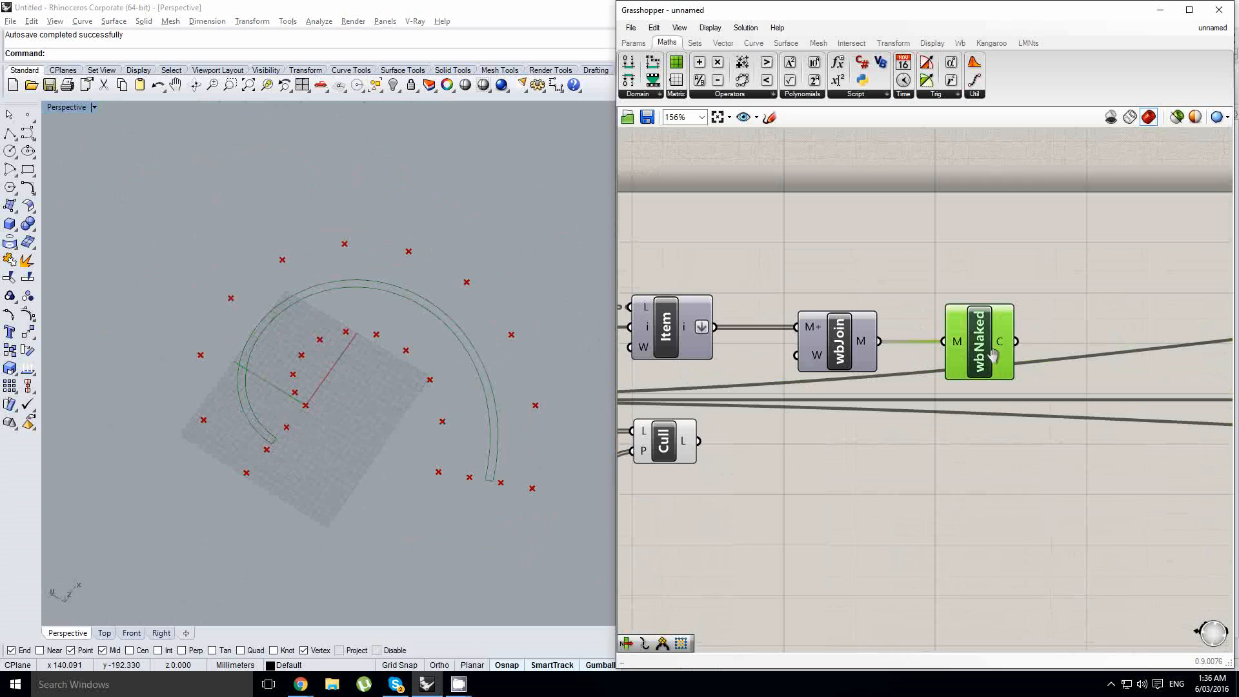
right_click_drag(1059, 347, 918, 374)
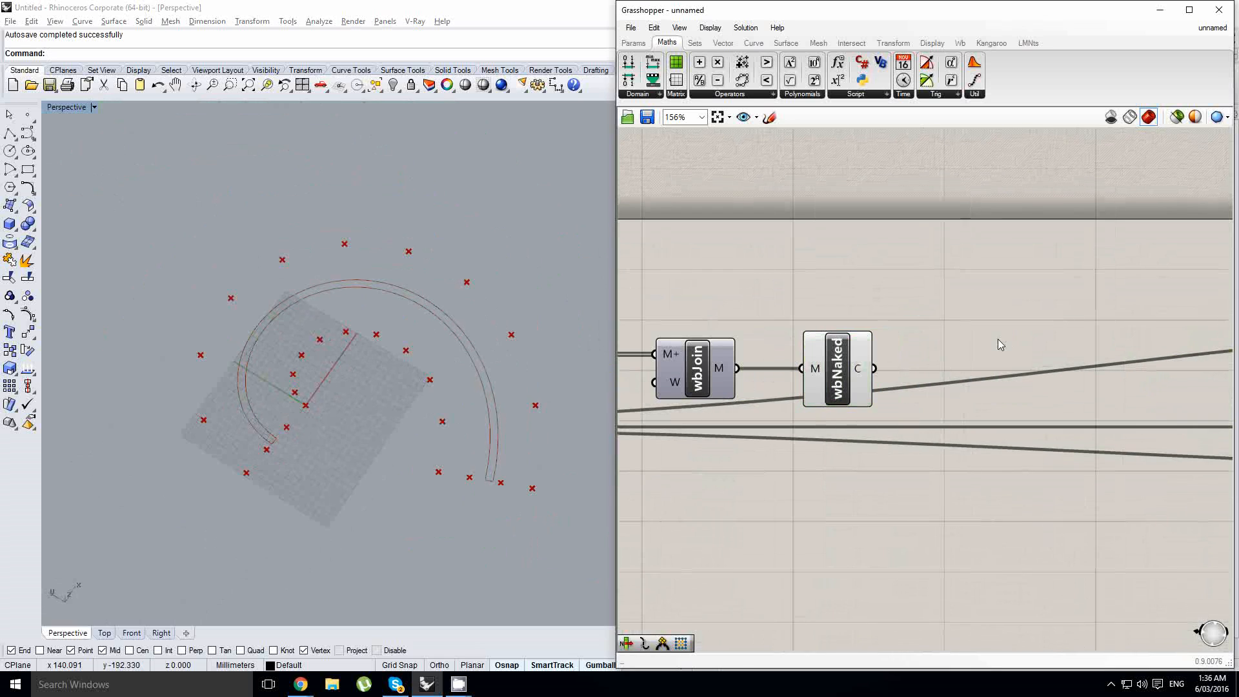
double_click(998, 339)
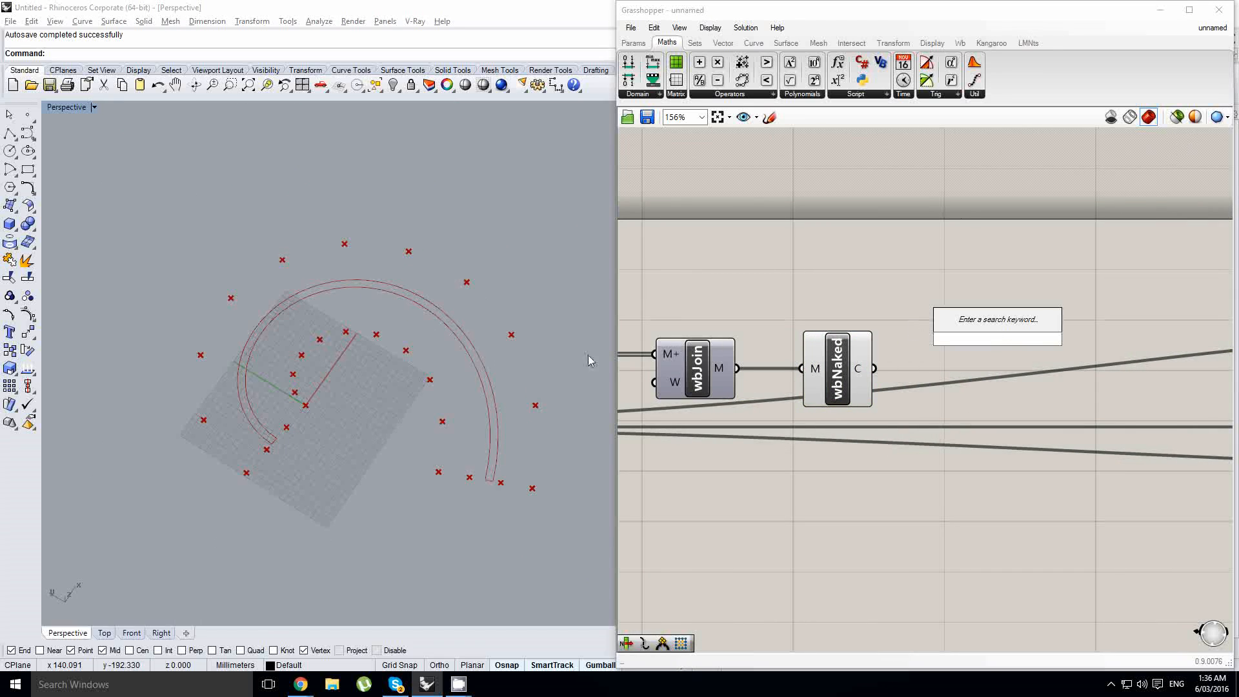
left_click(485, 483)
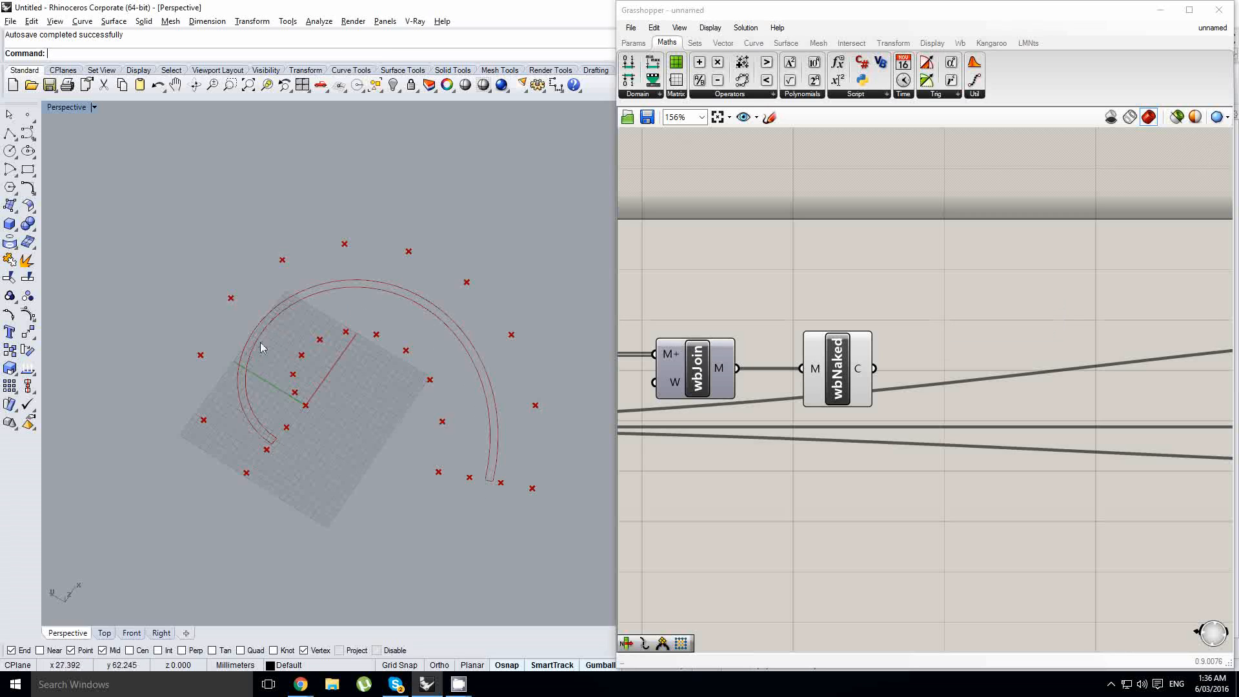
left_click(852, 379)
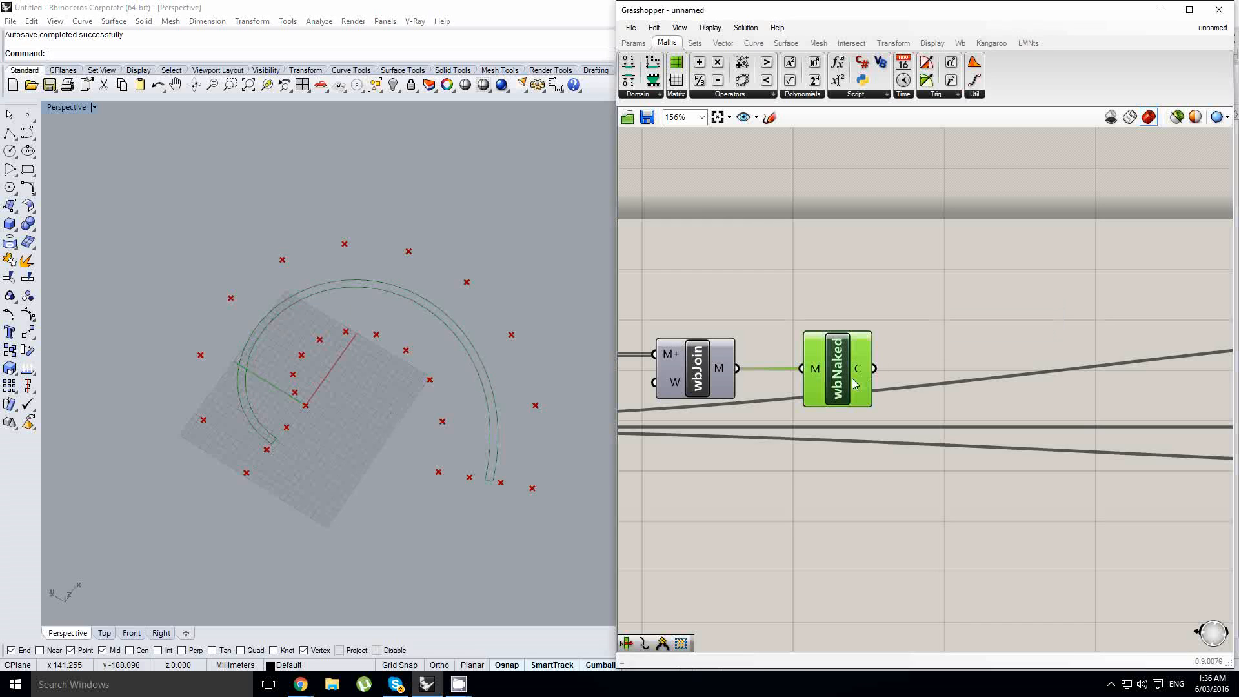
scroll(449, 380, "up", 2)
scroll(450, 380, "up", 2)
- Add a curve Explode component after the strip's wbNaked and feed it the naked boundary curve
double_click(1023, 330)
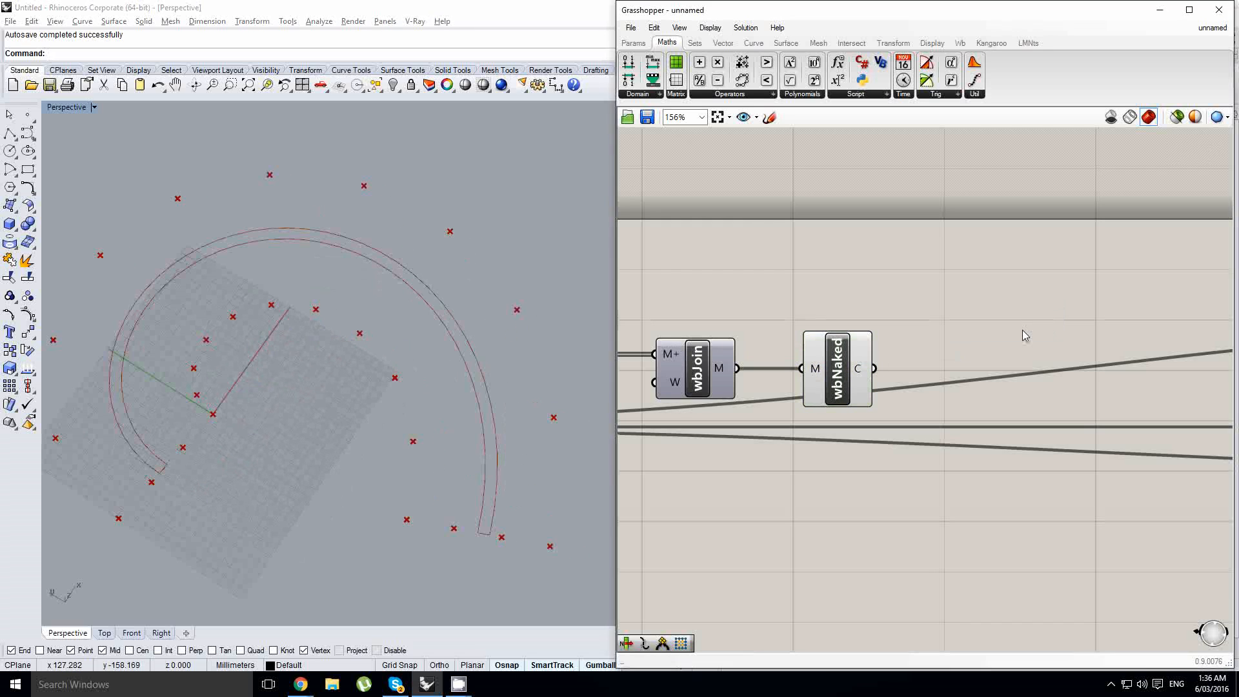
type("expl")
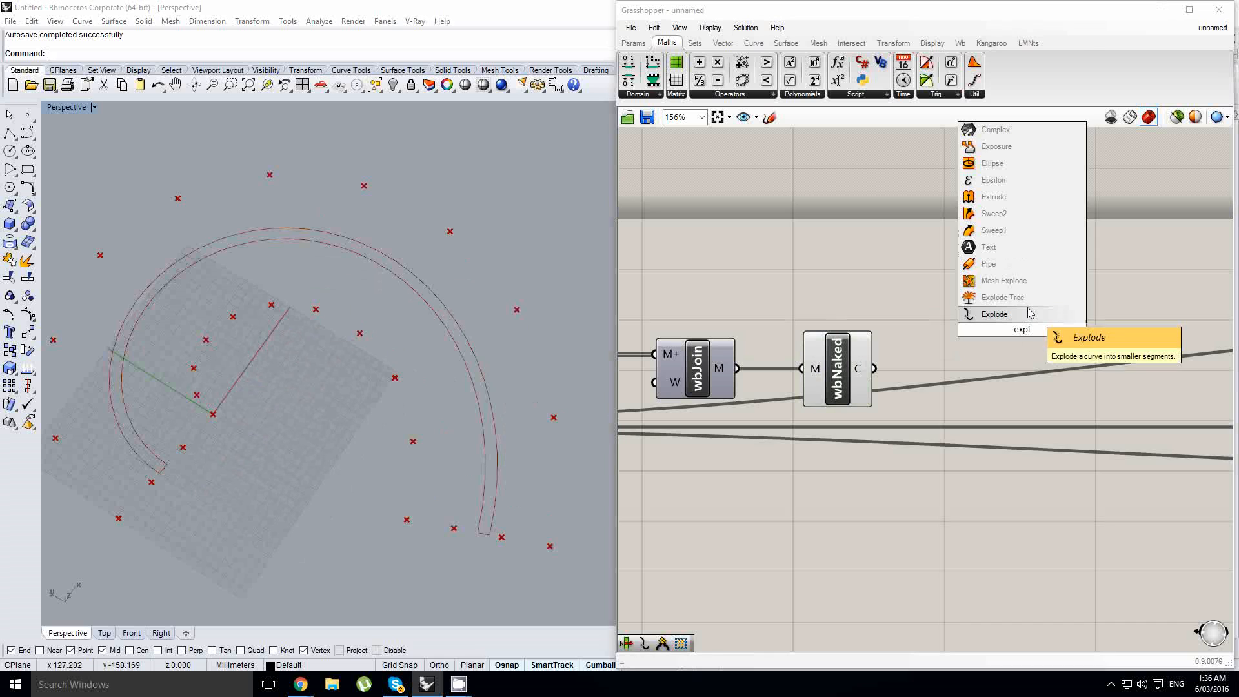
left_click(1029, 313)
left_click_drag(874, 368, 991, 381)
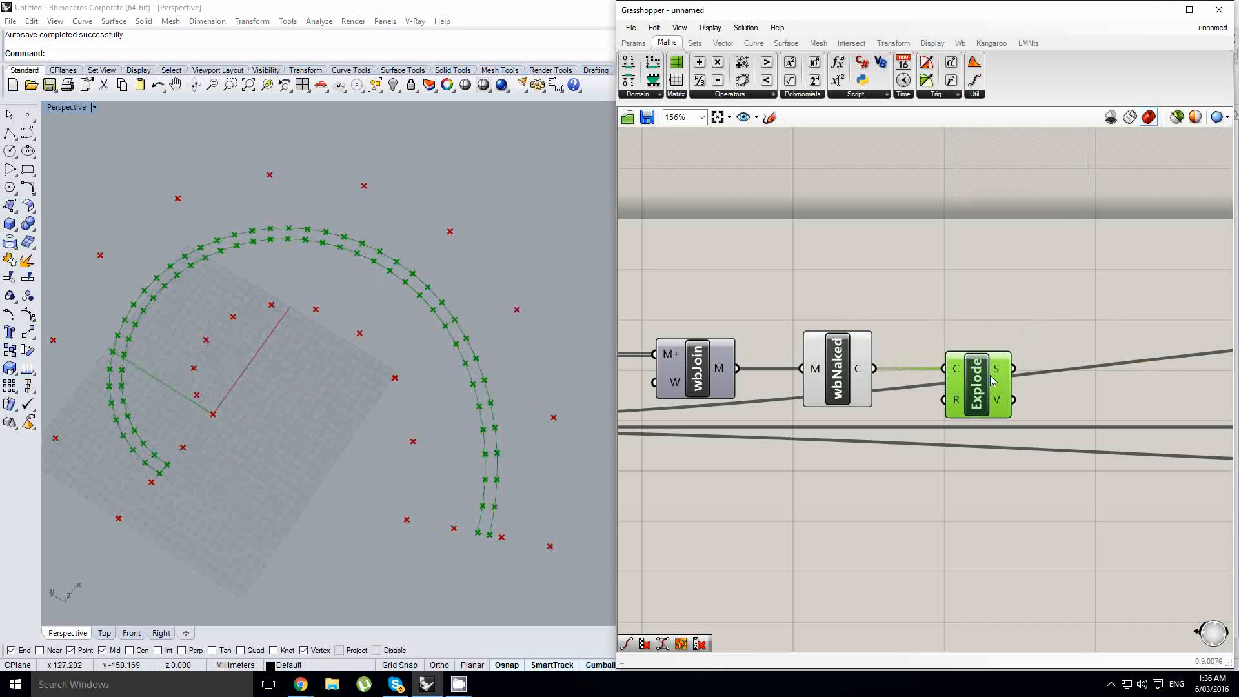
- Add a List Item component and feed its list input with the vertices of the exploded strip boundary
right_click_drag(1122, 409, 1045, 396)
double_click(1047, 396)
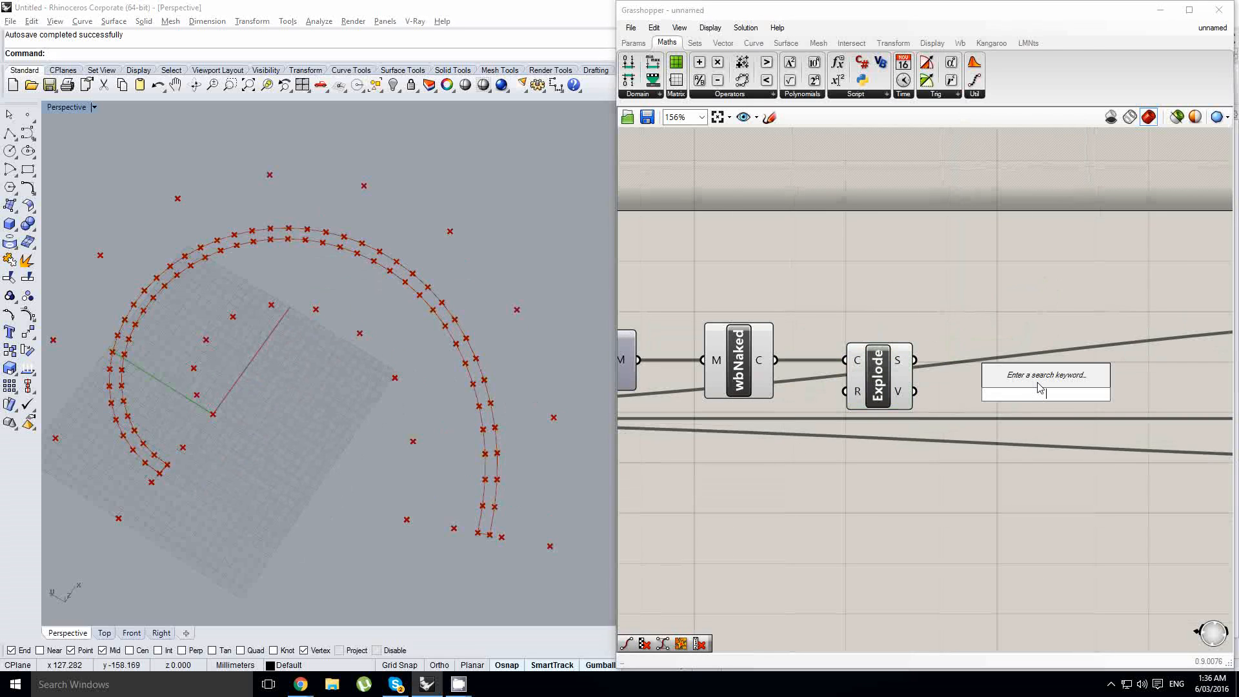
type("lsti te")
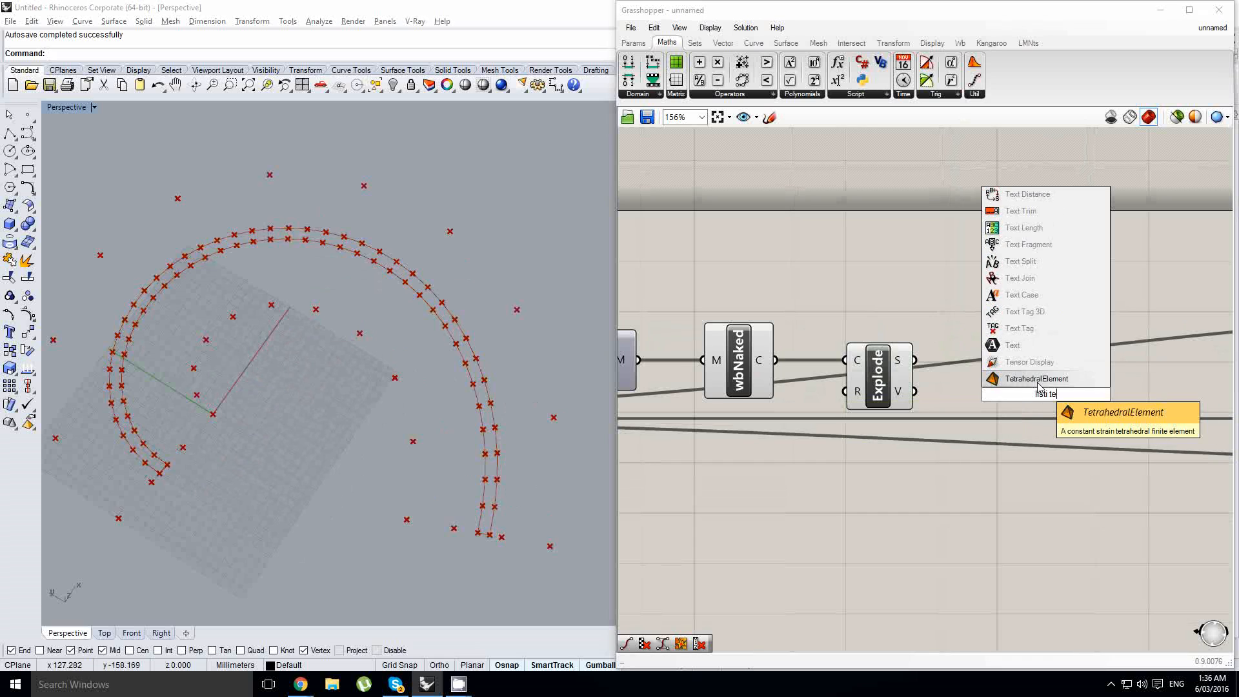
key("BackSpace")
key("BackSpace")
type("ite")
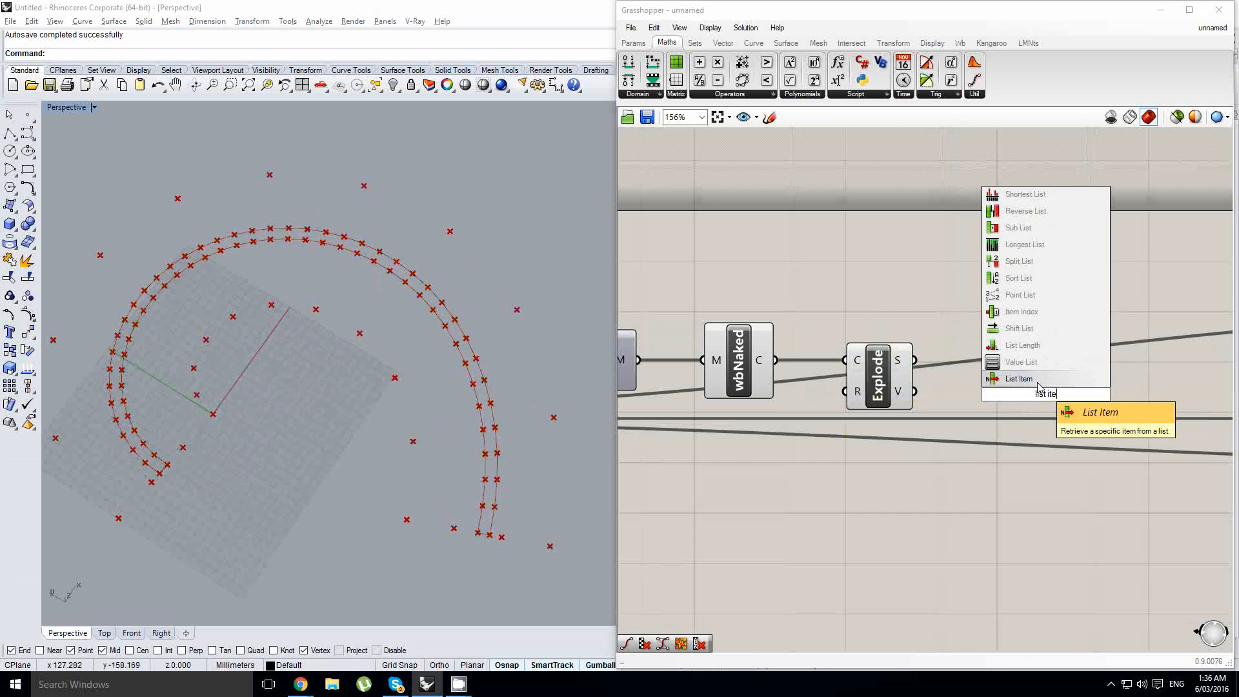
left_click(1027, 379)
left_click_drag(914, 391, 1012, 390)
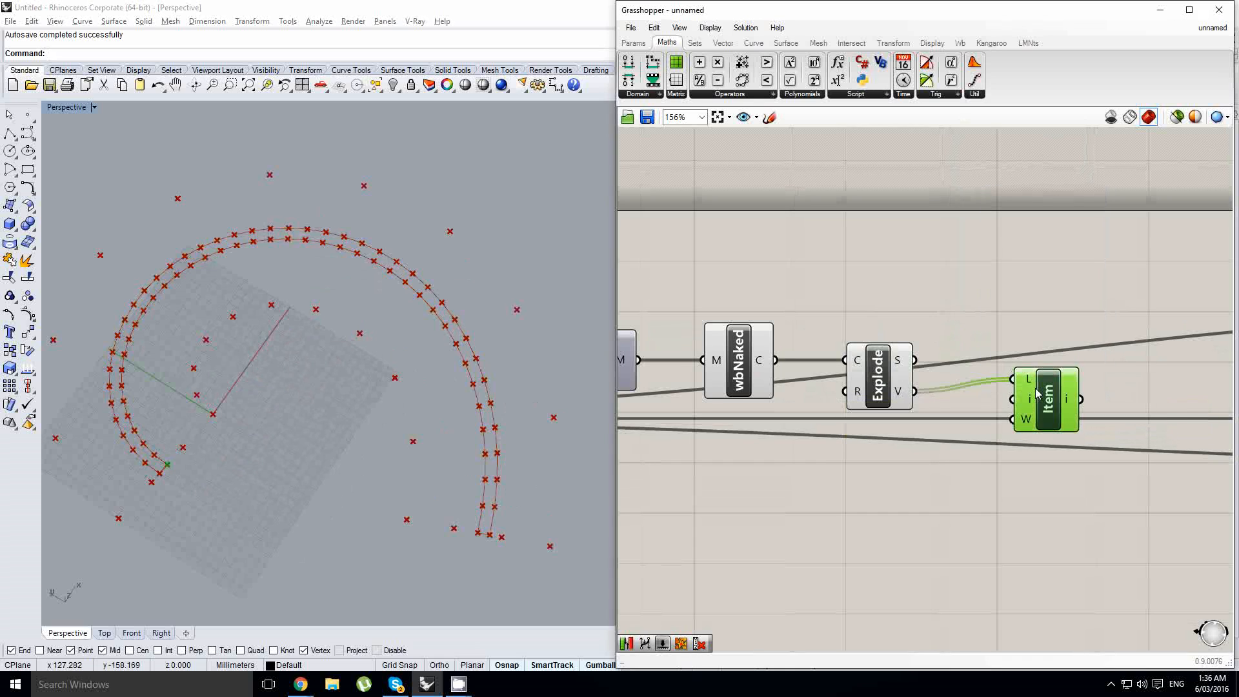
- Add a Series component near the u+1 expression and feed the expression's result into its count input
scroll(903, 432, "down", 3)
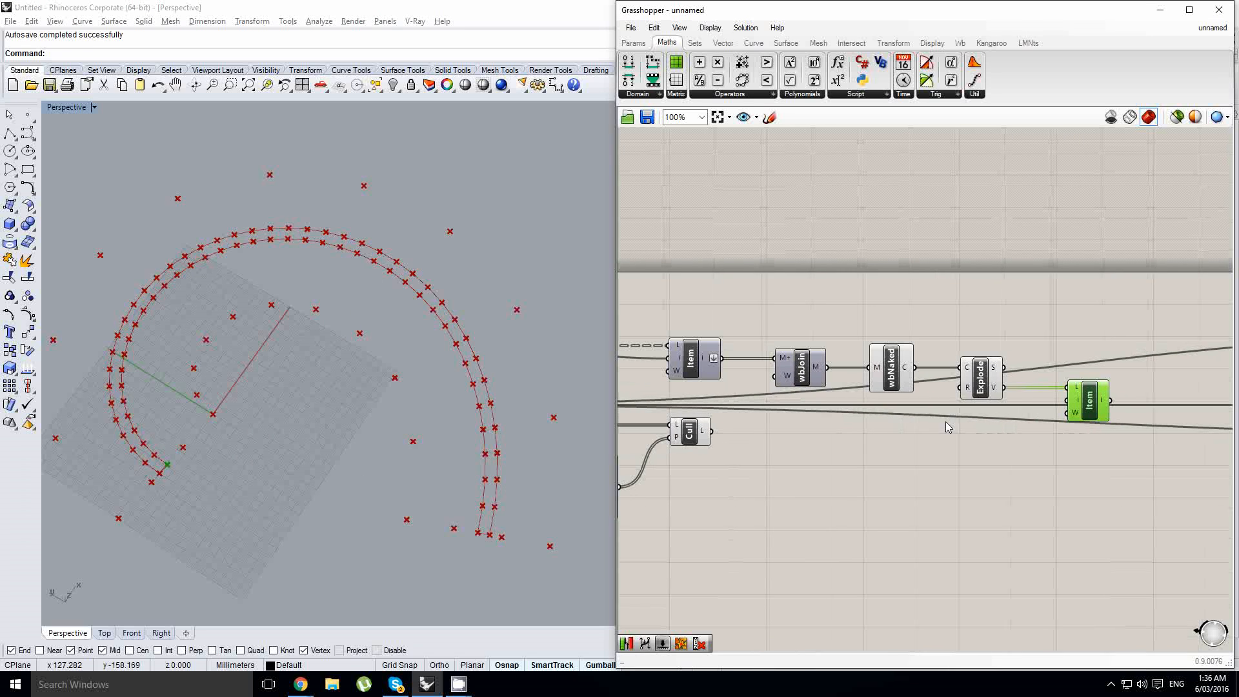
right_click_drag(766, 408, 1080, 393)
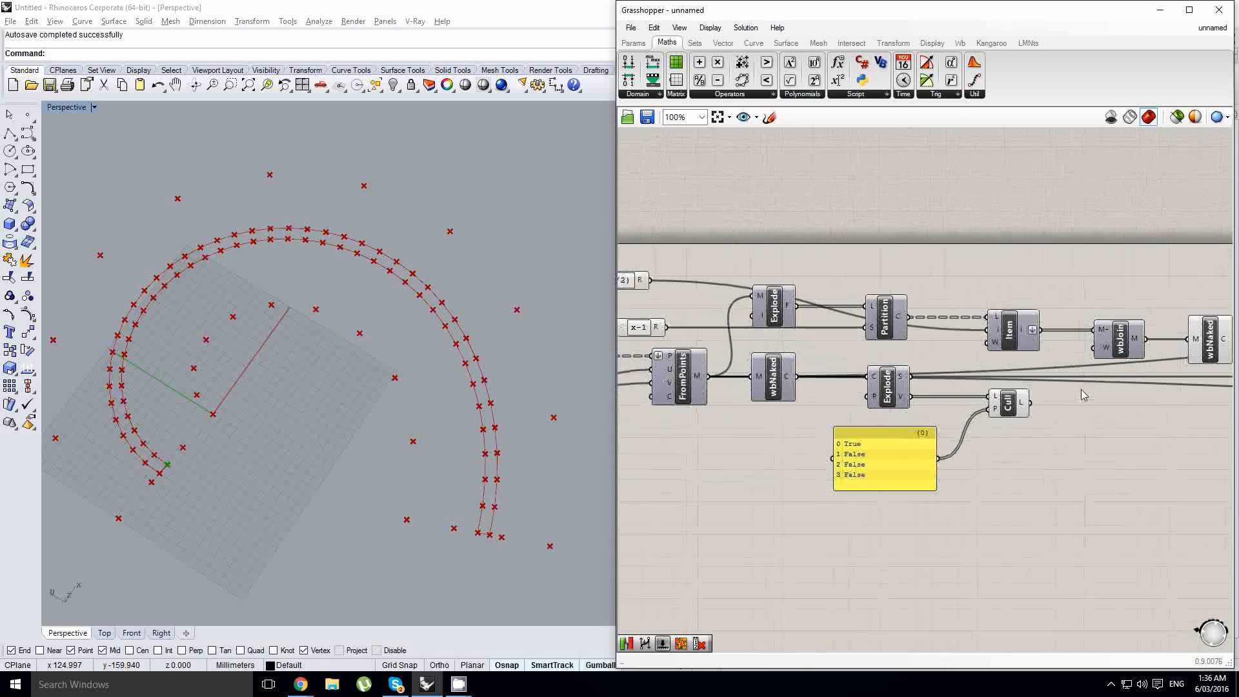
scroll(1079, 392, "down", 3)
right_click_drag(838, 443, 955, 428)
scroll(860, 384, "up", 2)
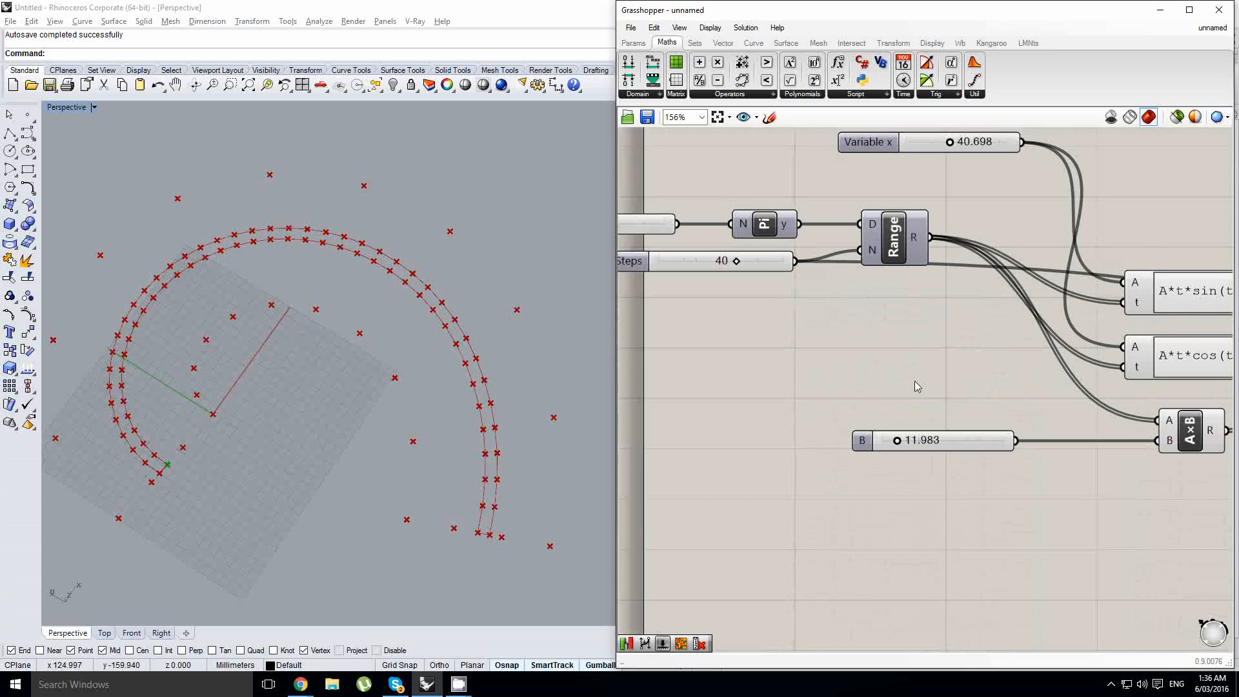
scroll(851, 374, "down", 5)
scroll(846, 366, "up", 4)
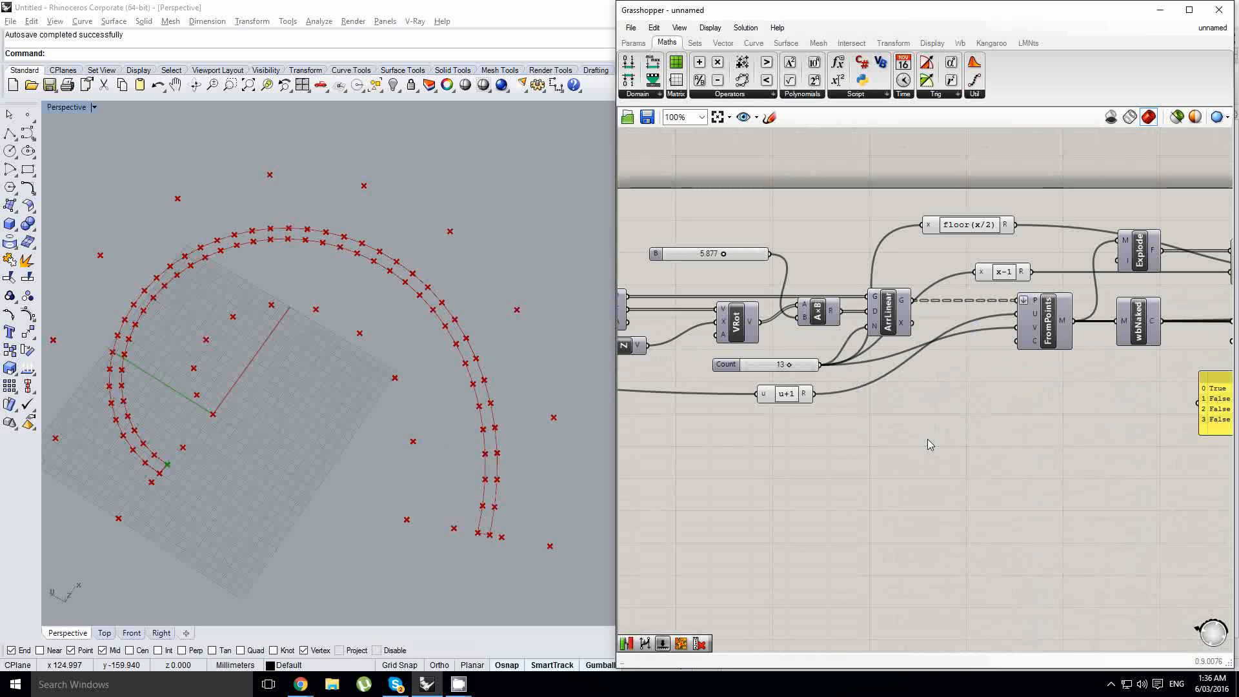
double_click(928, 442)
type("series")
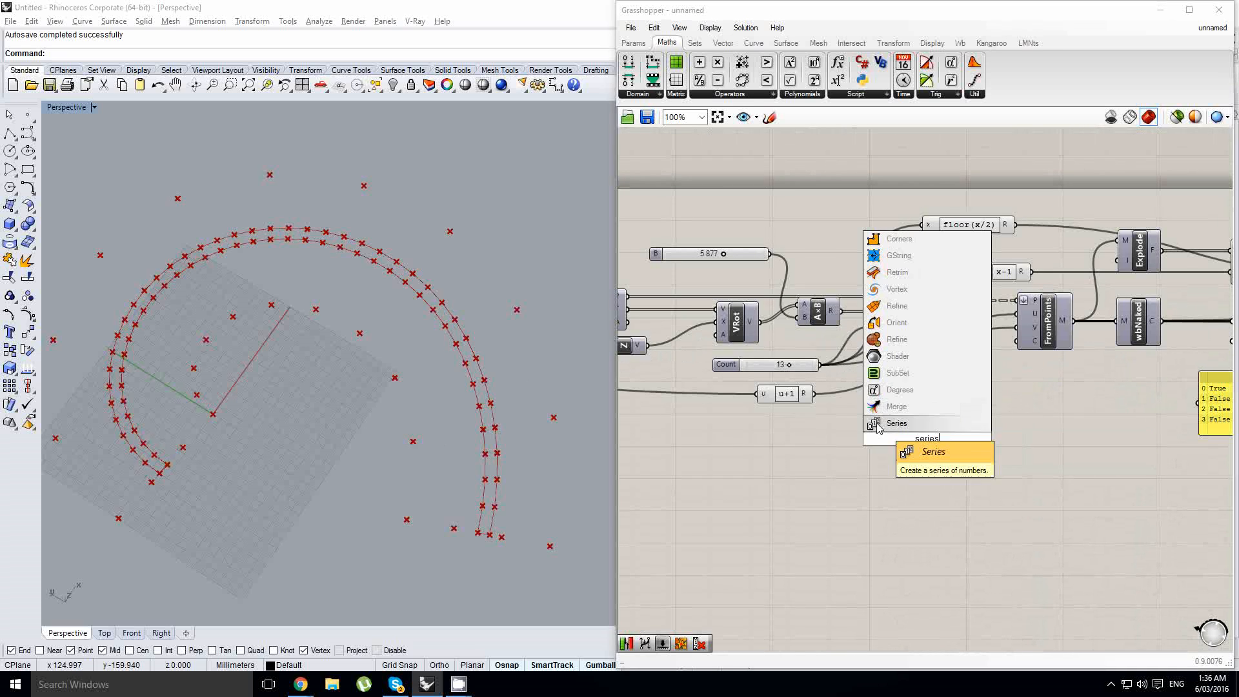
left_click(896, 423)
scroll(814, 398, "up", 2)
left_click_drag(943, 478, 817, 408)
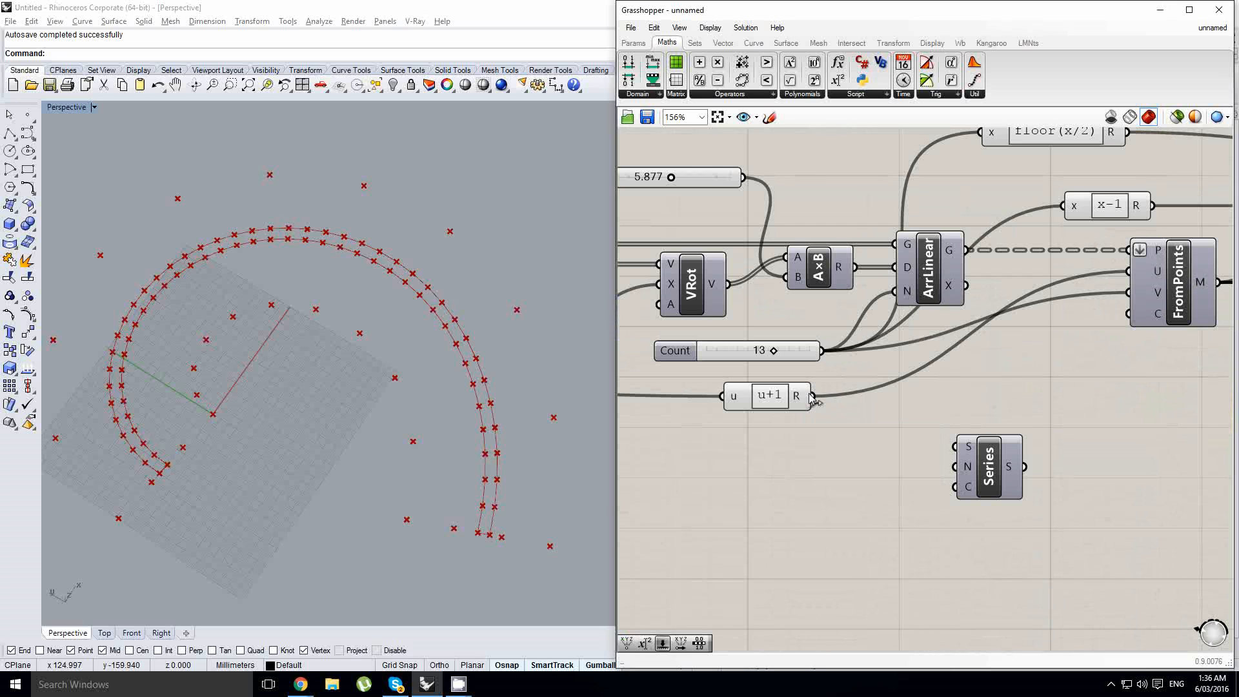
left_click_drag(944, 484, 955, 487)
- Move the Series component below Cull and feed its output to the index input of the boundary's List Item
scroll(1090, 510, "down", 3)
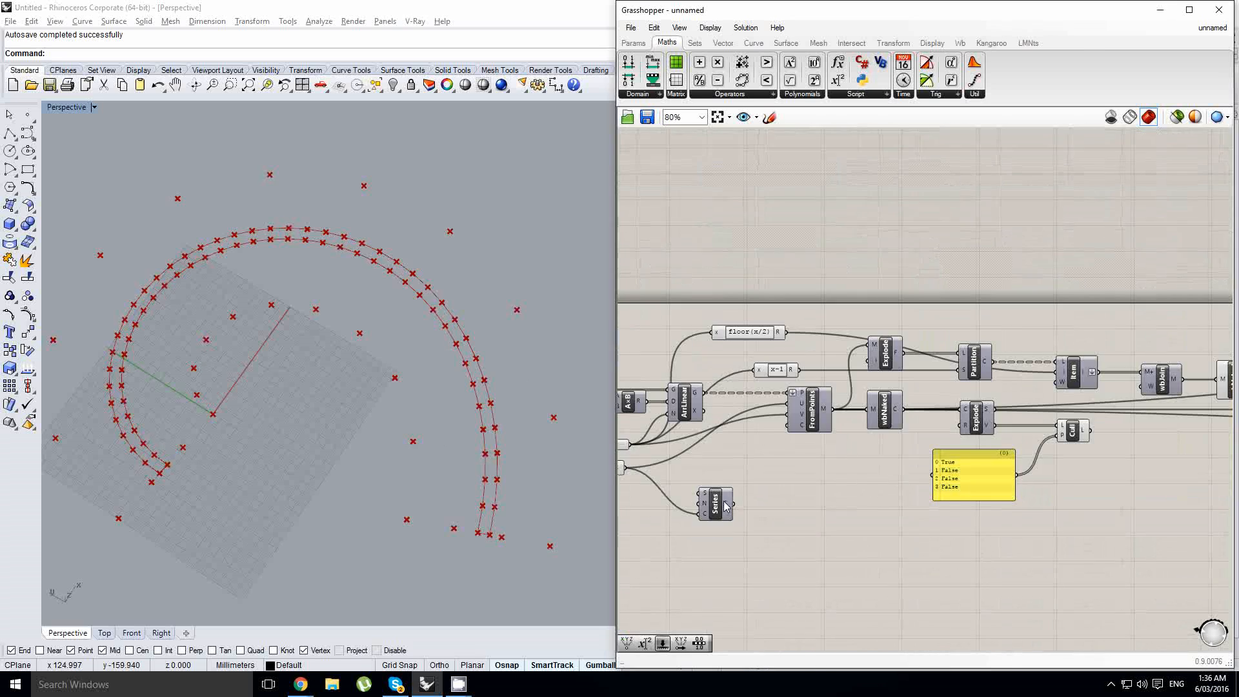
left_click(1068, 500)
right_click_drag(1083, 498, 752, 524)
scroll(764, 501, "up", 3)
scroll(750, 508, "down", 1)
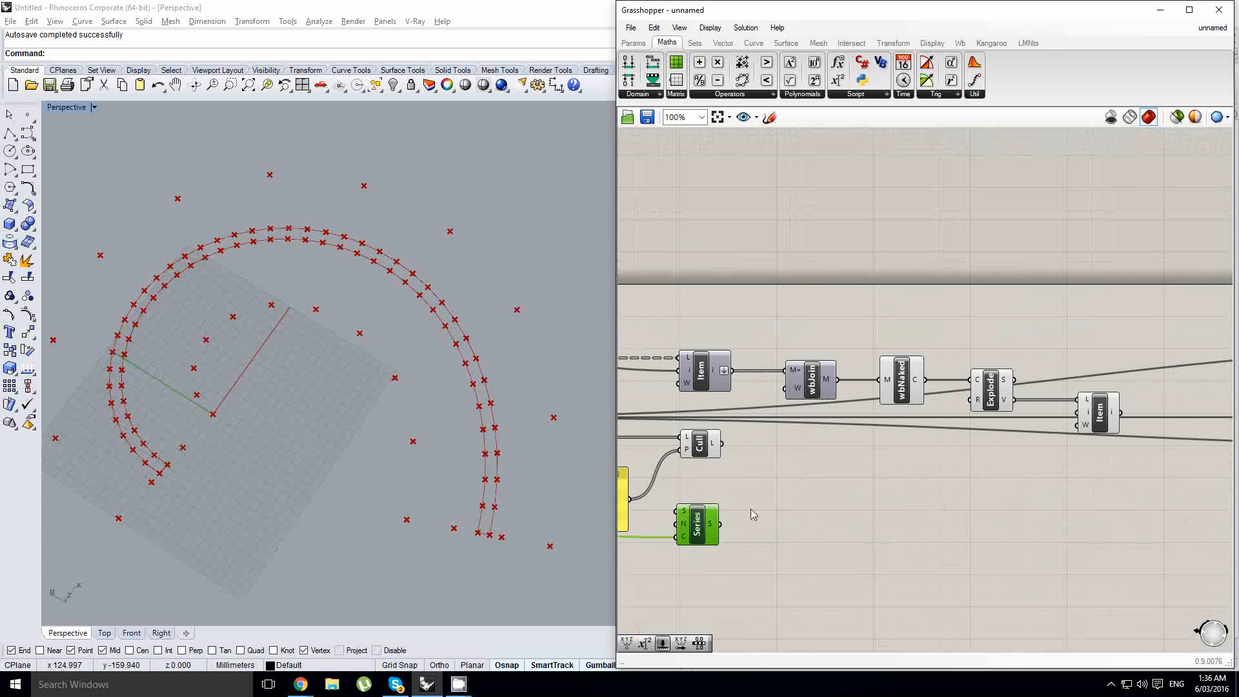
left_click_drag(720, 524, 1074, 420)
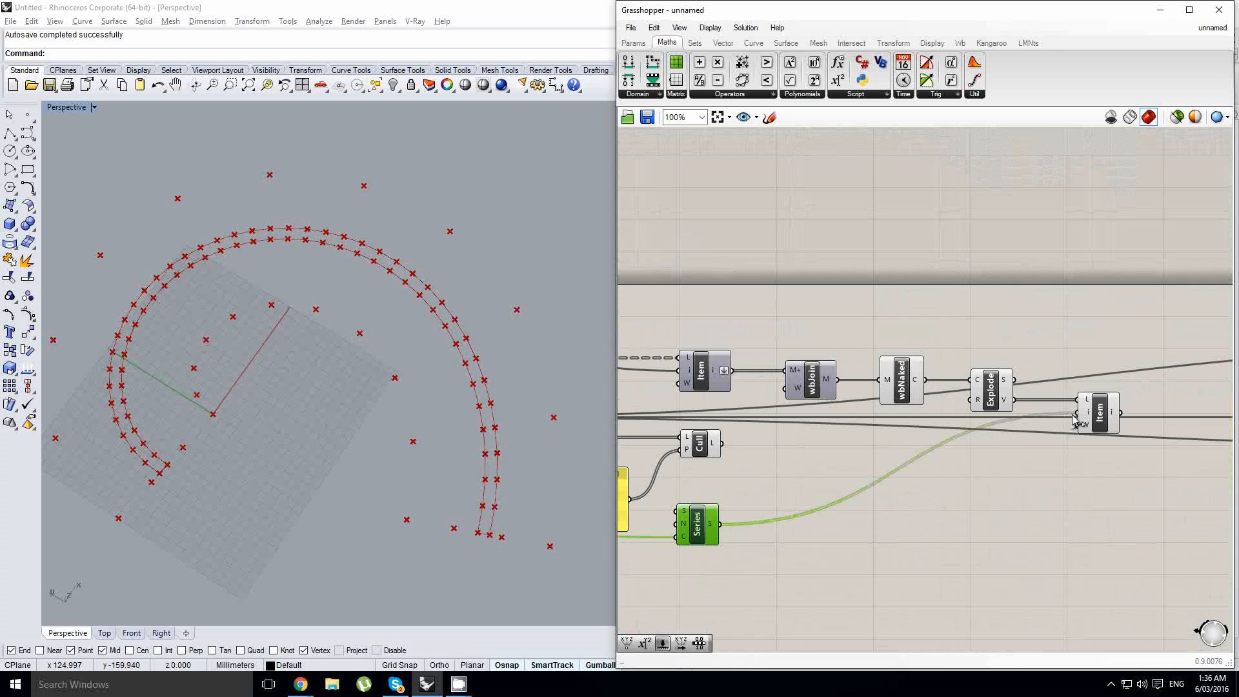
- Examine which boundary vertices the new List Item picks along the strip and at its ends
left_click(1096, 416)
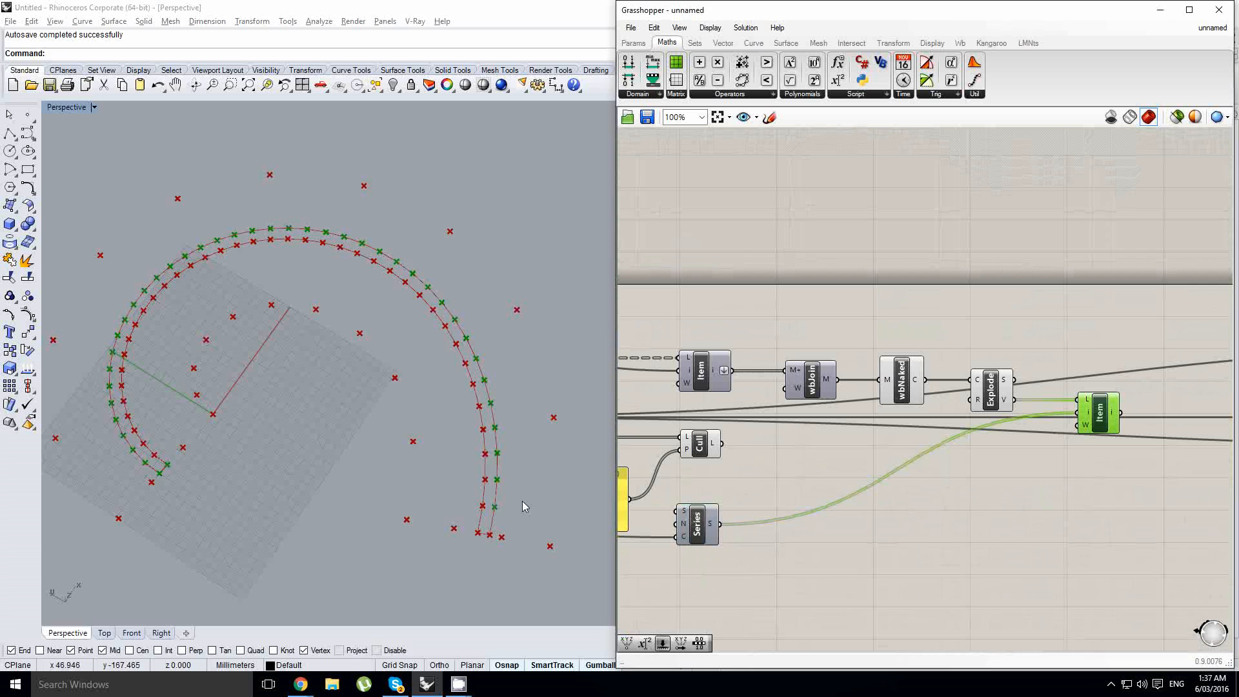
right_click_drag(279, 489, 293, 483, "shift")
scroll(626, 514, "up", 1)
scroll(543, 493, "up", 3)
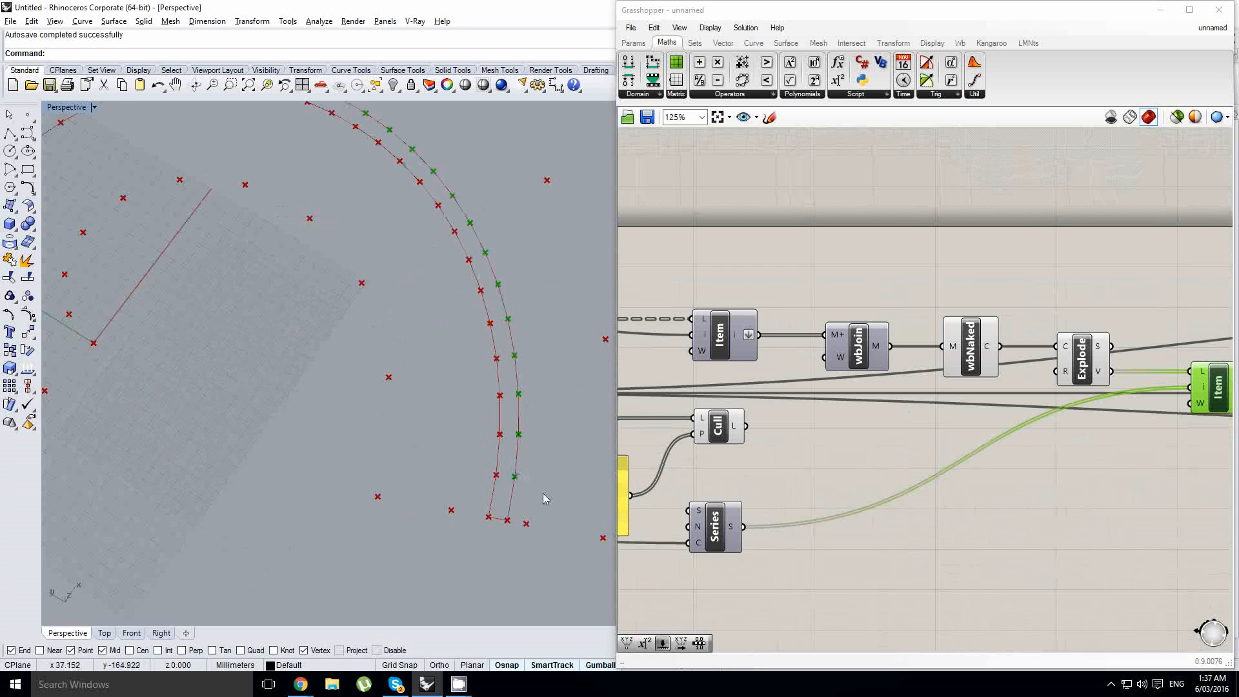
scroll(438, 402, "down", 4)
right_click_drag(438, 401, 387, 413)
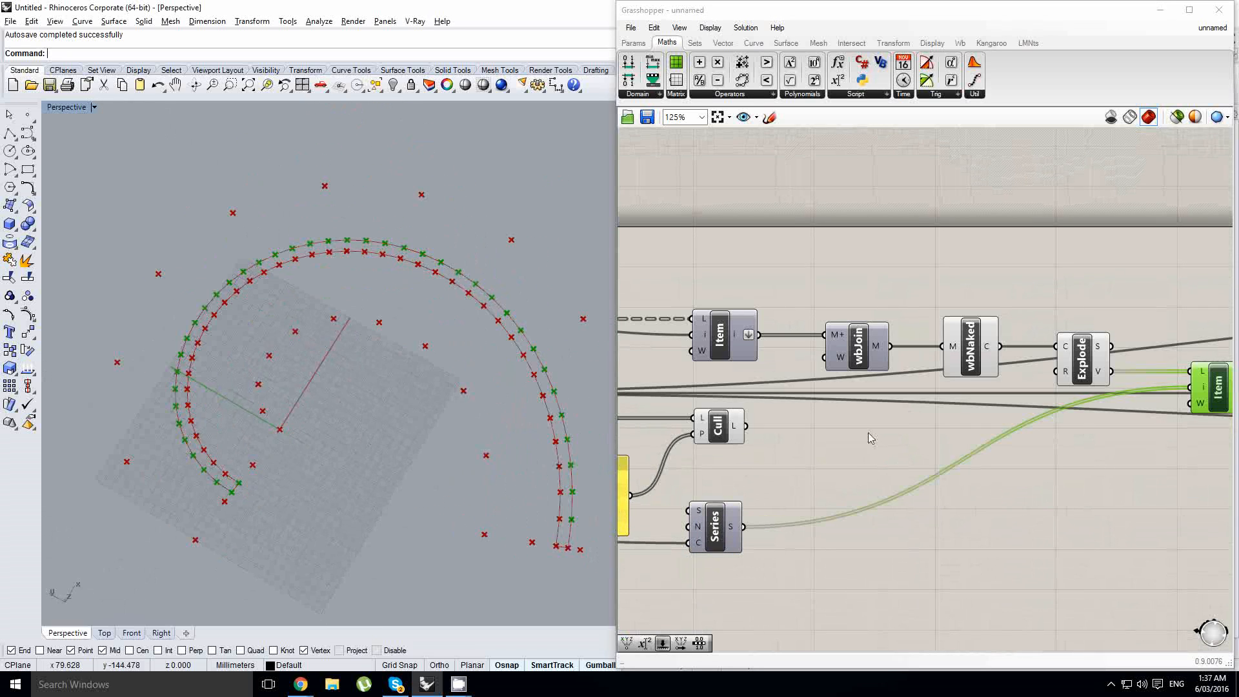
right_click_drag(1138, 421, 891, 419)
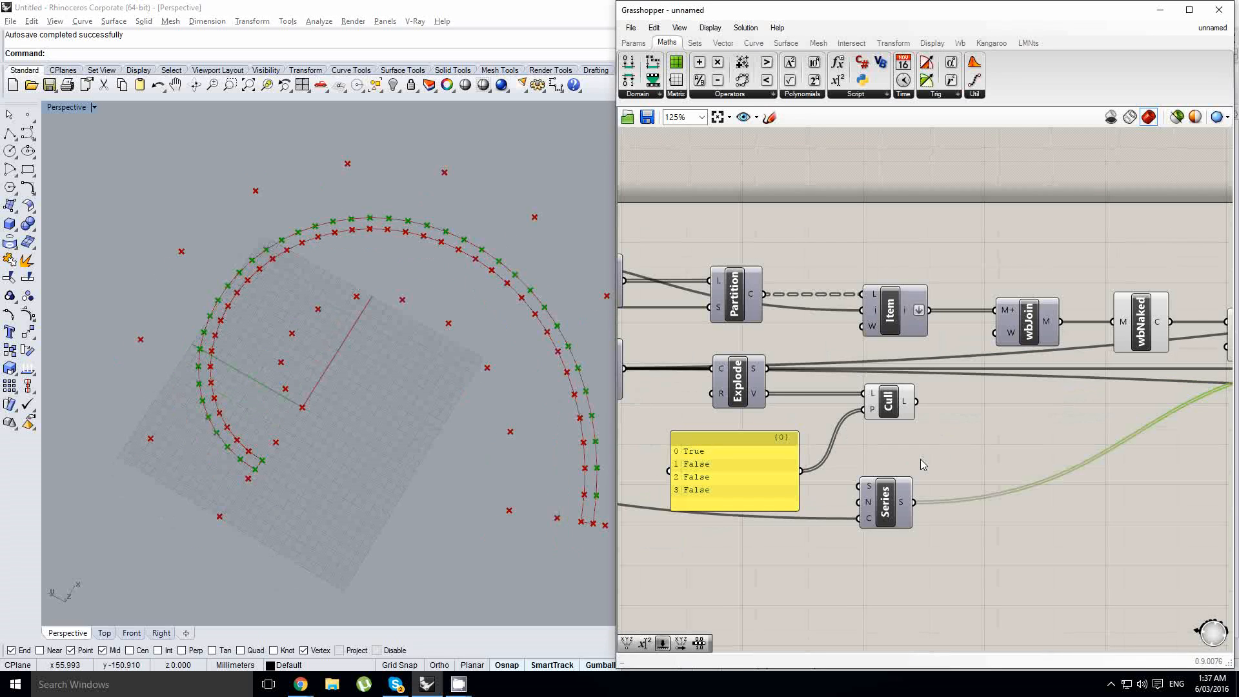
- Hide the previews of the strip's wbNaked and Explode components to isolate the points picked by List Item
scroll(962, 448, "down", 1)
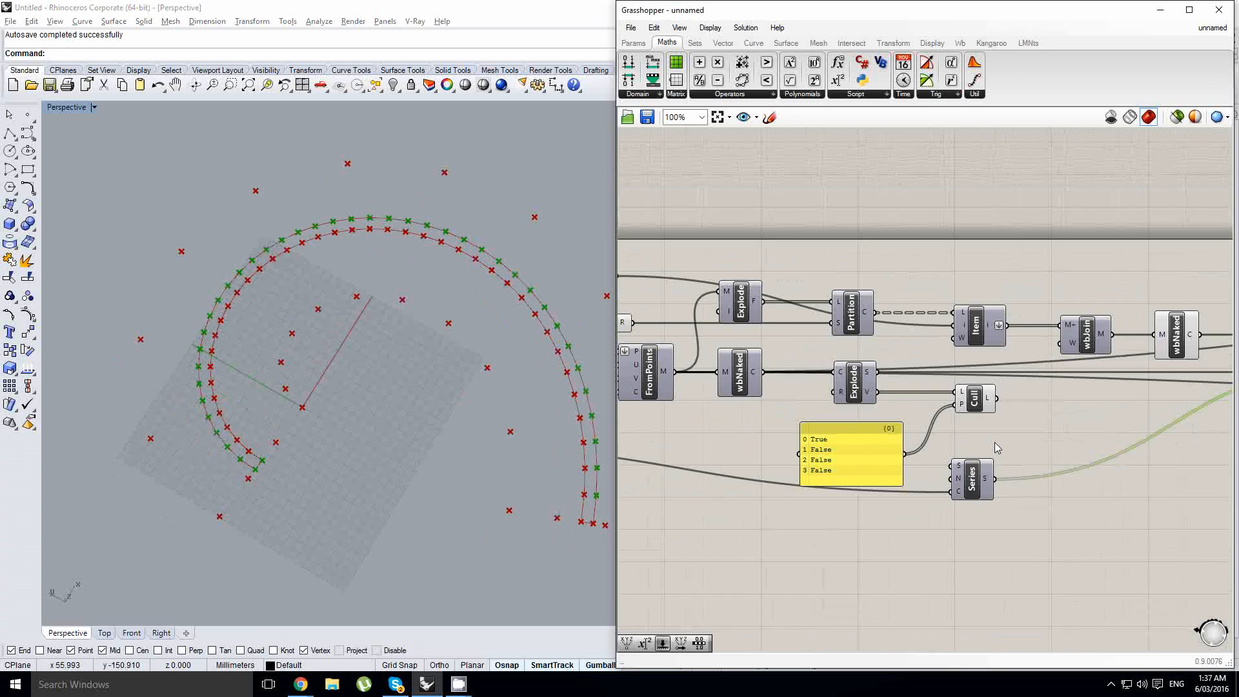
right_click_drag(1025, 437, 918, 435)
left_click_drag(1126, 369, 967, 310)
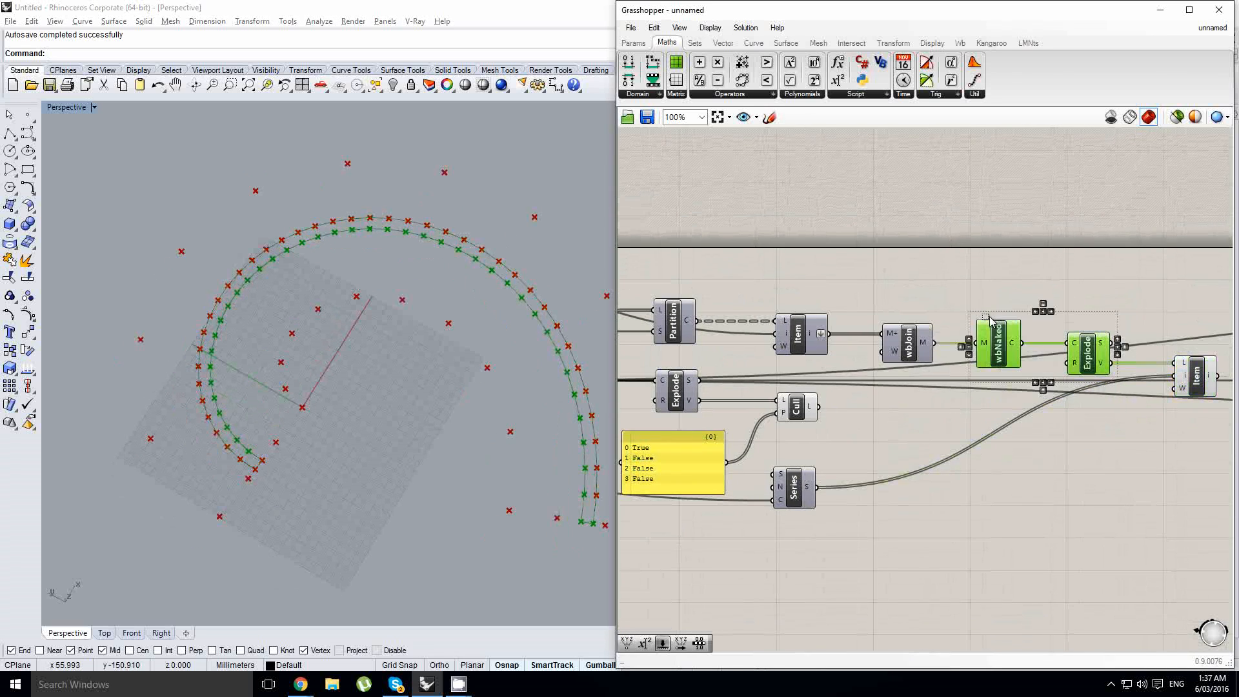
middle_click(981, 290)
right_click_drag(1034, 289, 920, 289)
left_click(1080, 373)
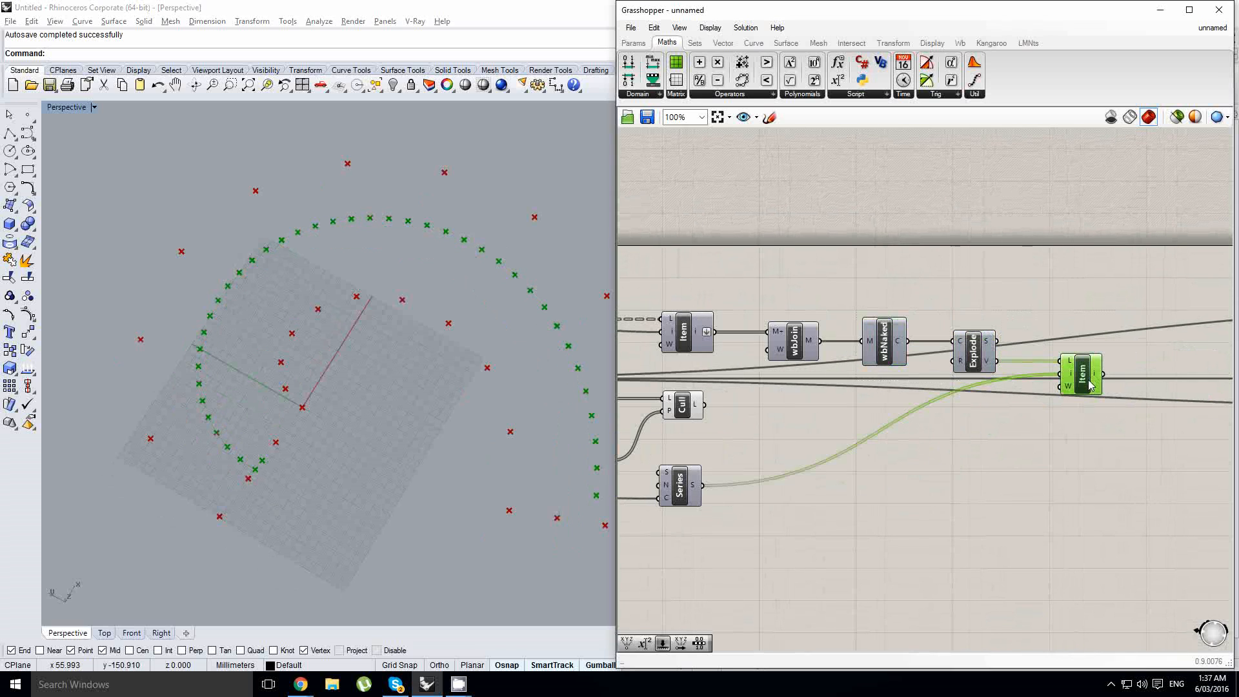
right_click_drag(237, 466, 281, 483)
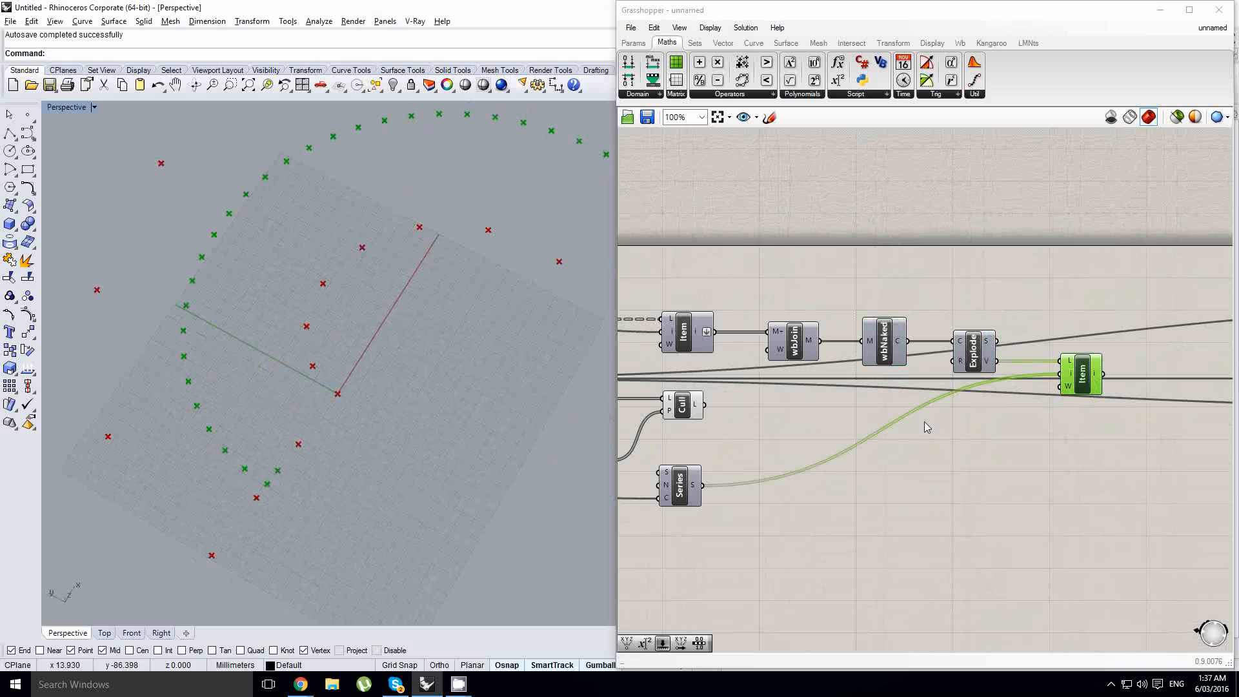
right_click_drag(407, 454, 265, 420)
- Add an Addition component beside Series and feed the Series output to its A input
right_click_drag(833, 431, 878, 427)
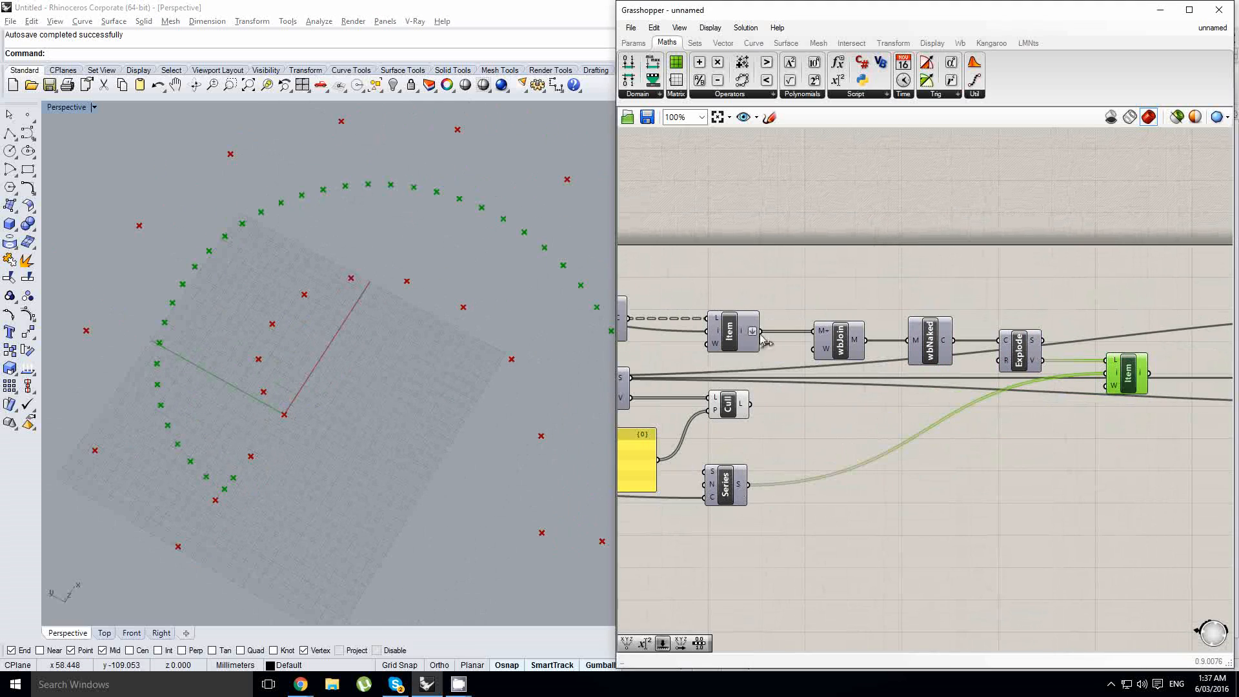
left_click(633, 43)
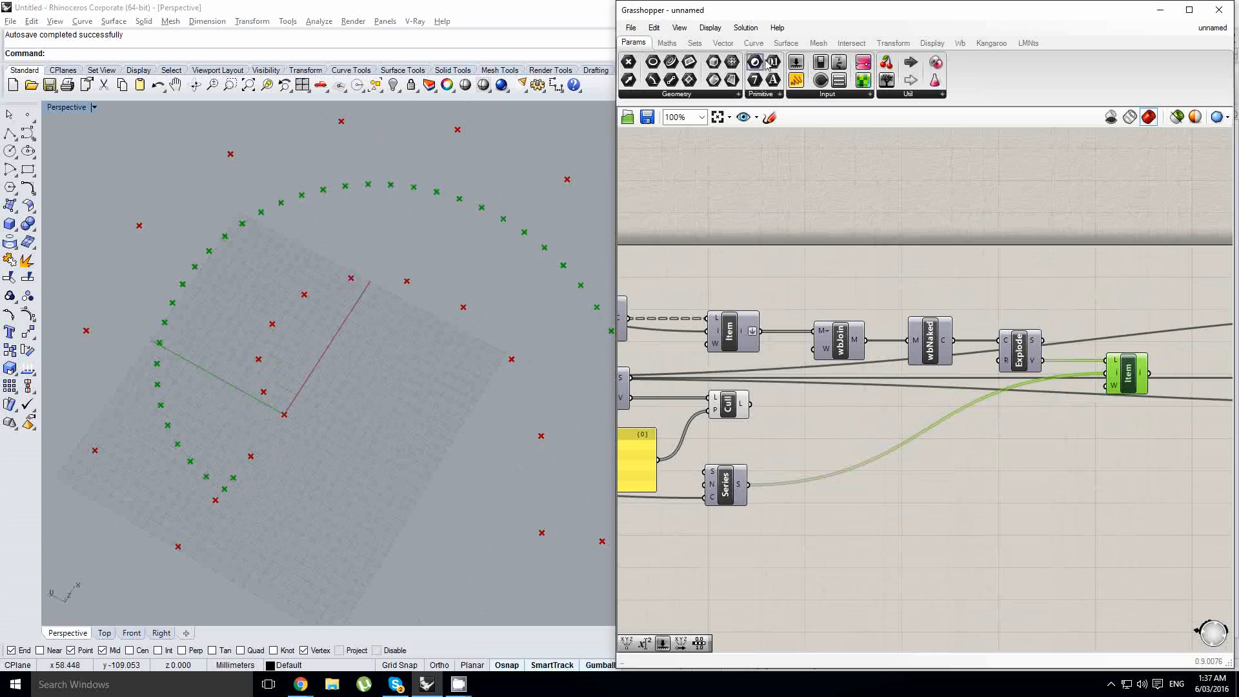
left_click(668, 43)
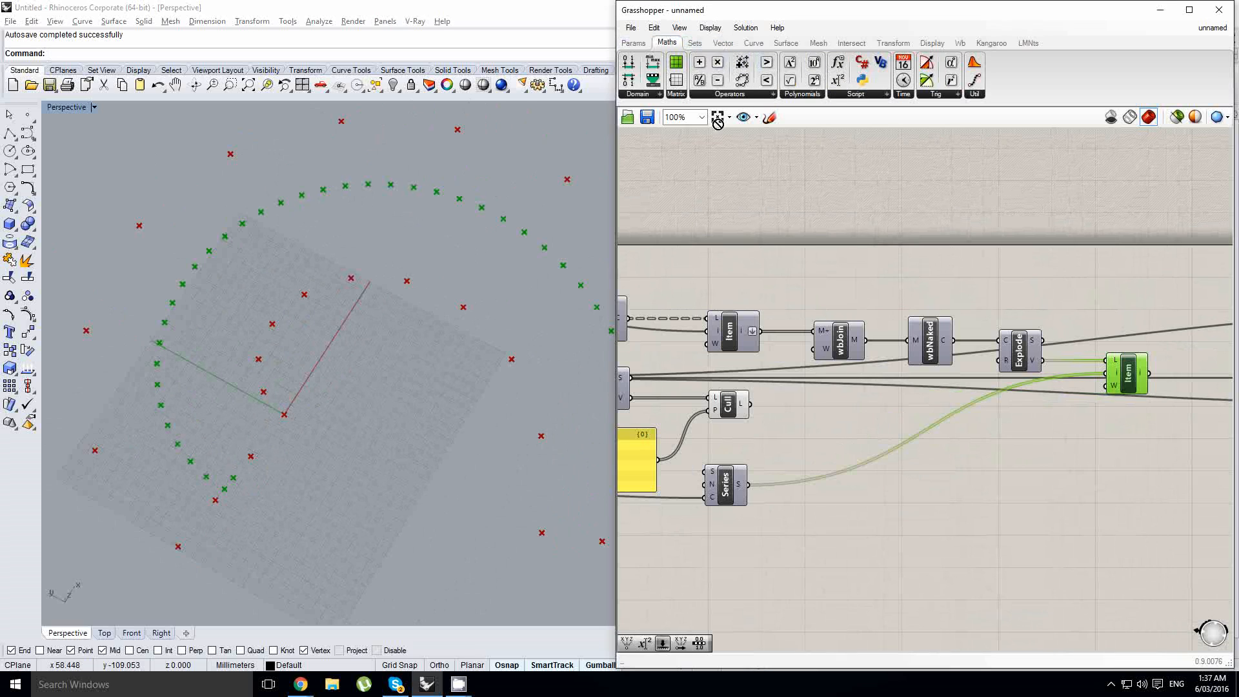
left_click_drag(717, 123, 877, 494)
- Add a number slider below the Series component and set its domain from -1 to 1
left_click(632, 42)
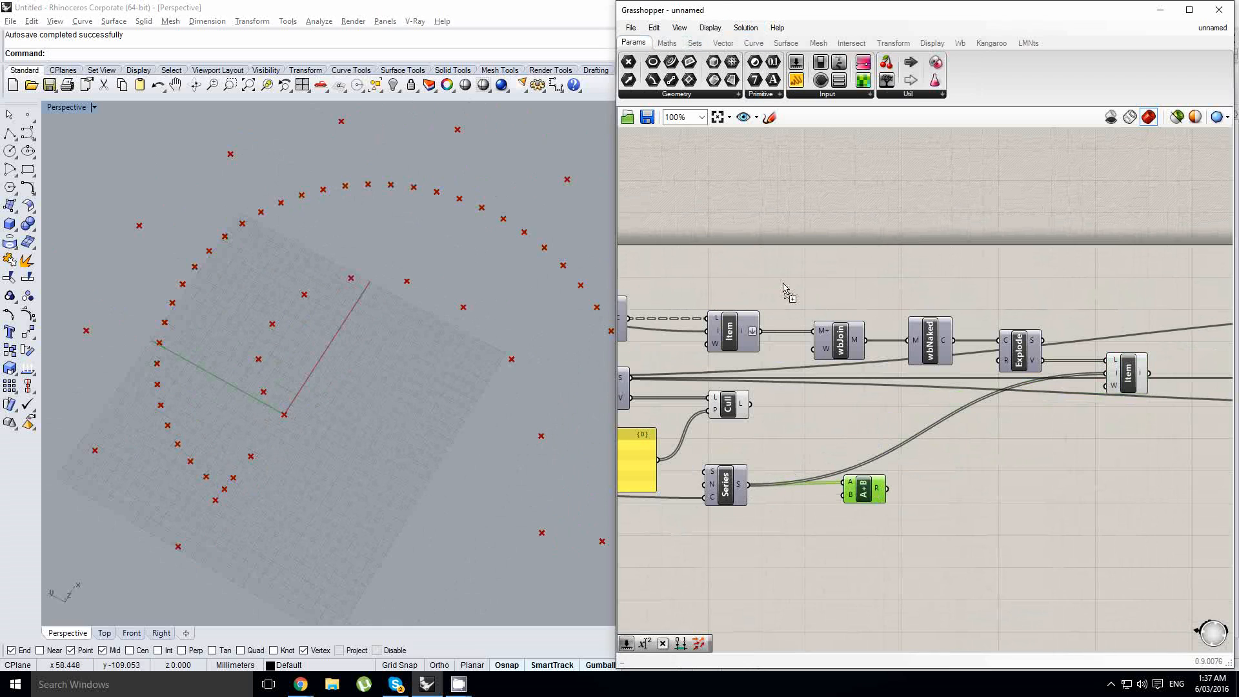
left_click_drag(783, 285, 759, 534)
scroll(735, 554, "up", 5)
double_click(701, 510)
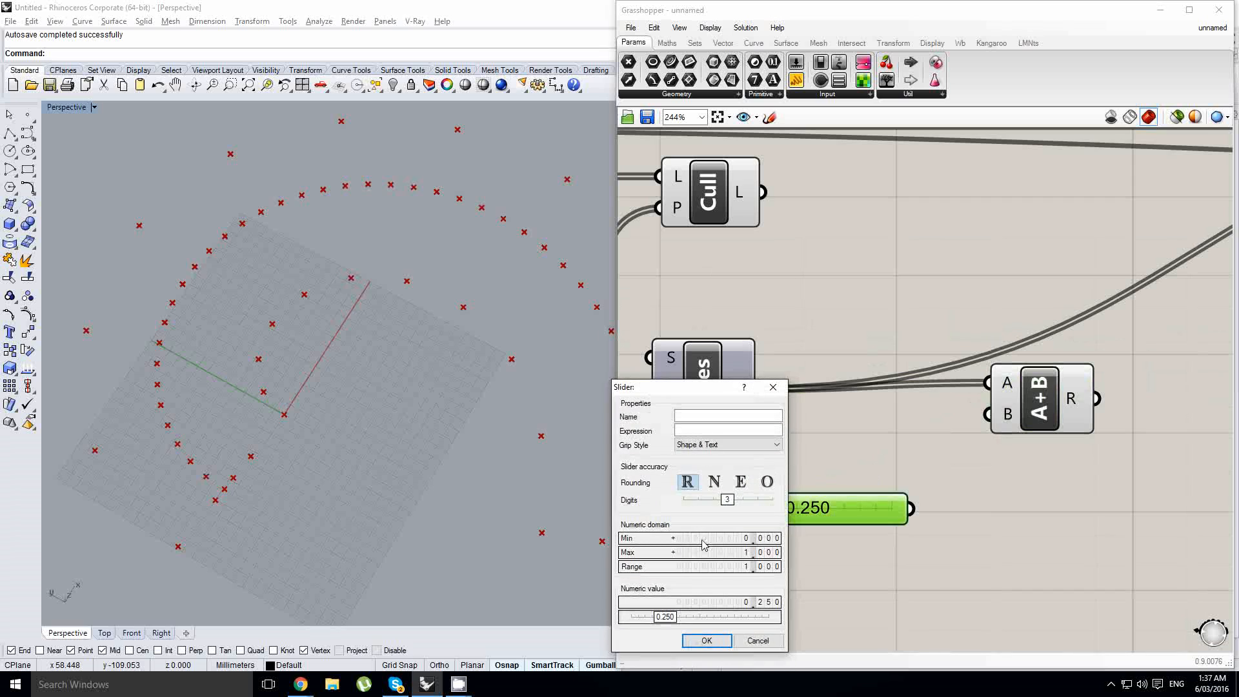
double_click(702, 538)
double_click(710, 553)
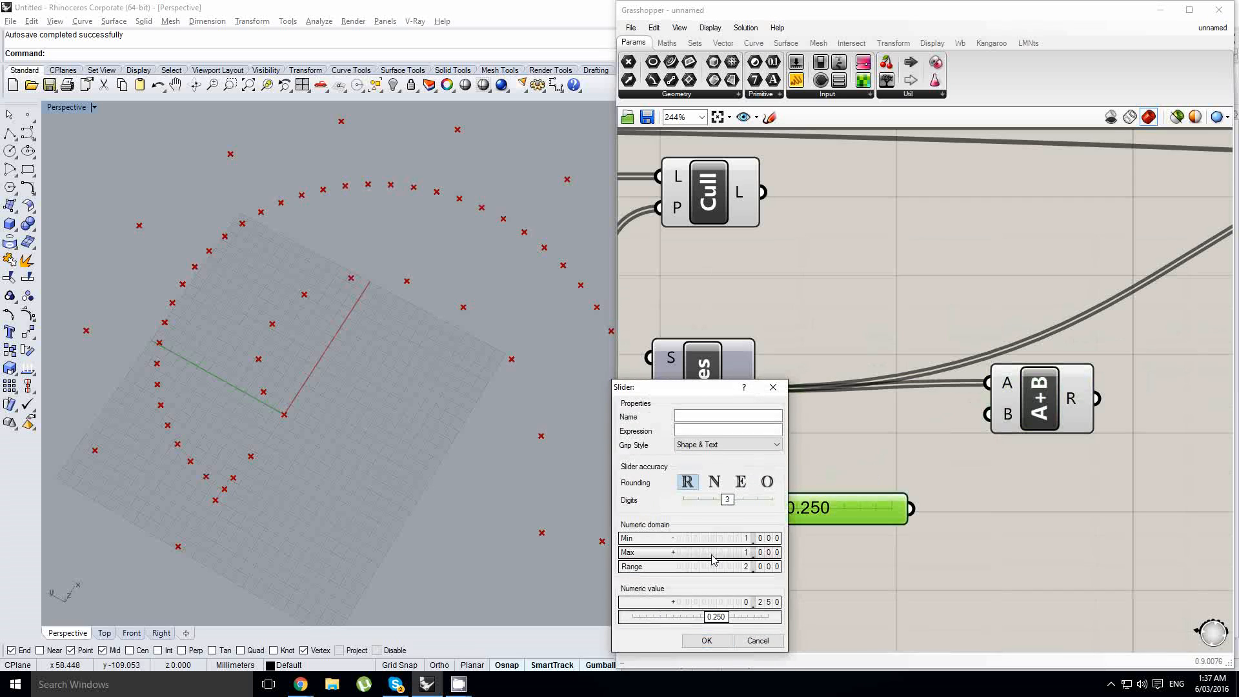
left_click(712, 639)
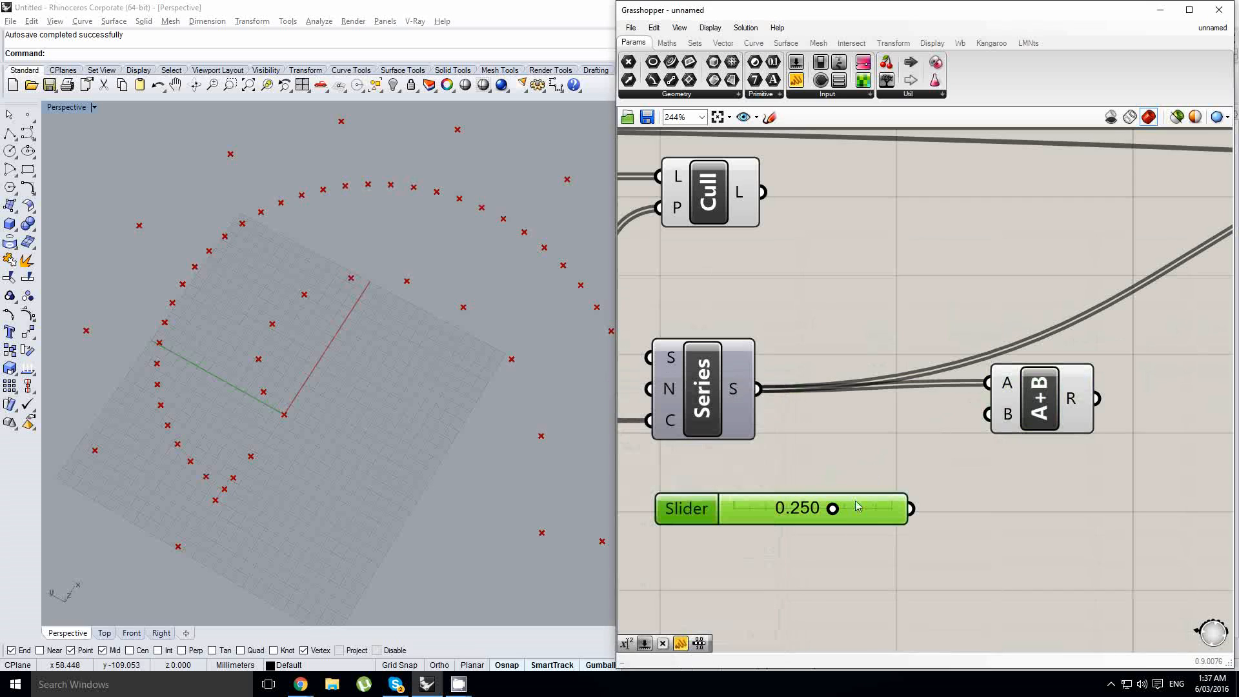
- Switch the new slider to whole-number values using the Integers slider type
right_click(833, 510)
mouse_move(834, 527)
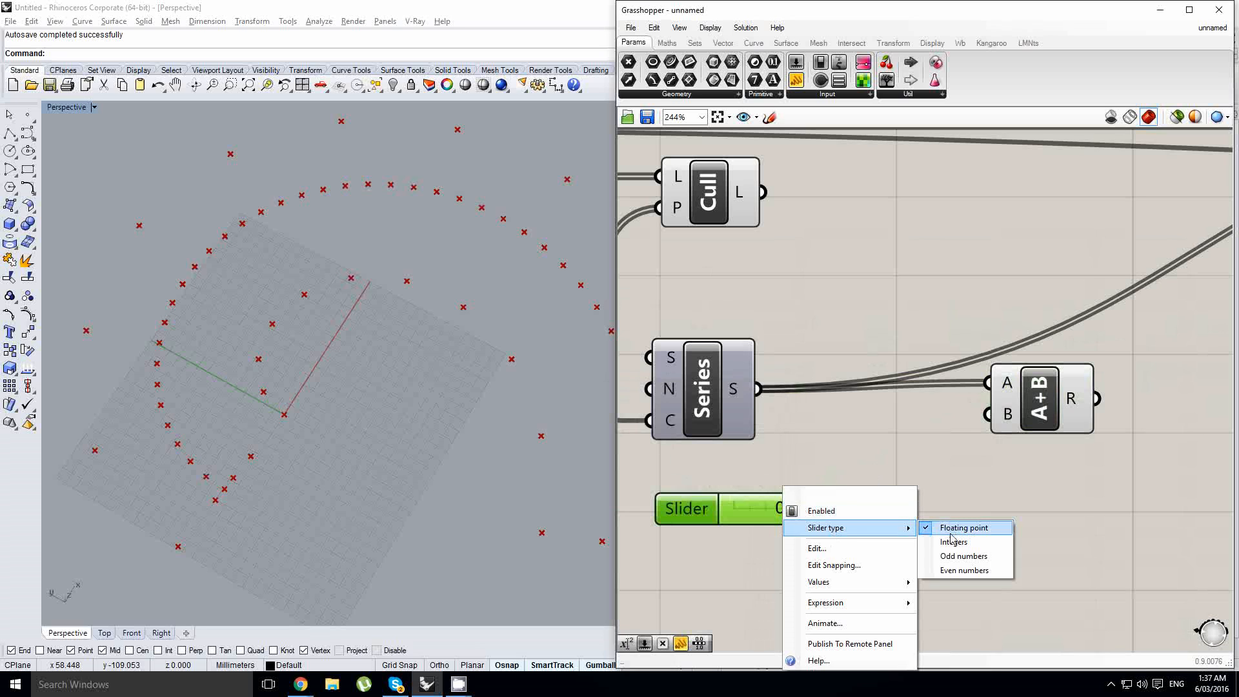
left_click(952, 531)
right_click(852, 503)
mouse_move(969, 527)
left_click(1013, 543)
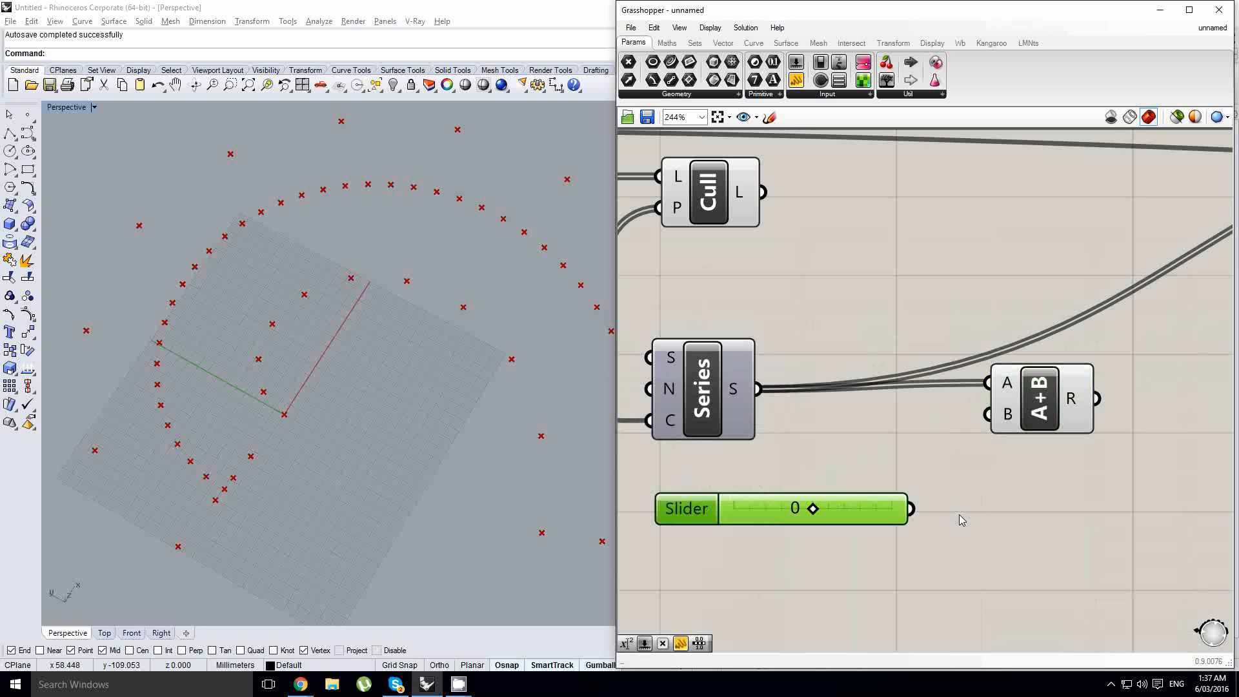
- Feed the integer slider to the Addition's B input and the Addition's result to the boundary List Item's index input
left_click_drag(921, 513, 990, 417)
scroll(1121, 384, "down", 2)
right_click_drag(1124, 385, 870, 420)
left_click(852, 426)
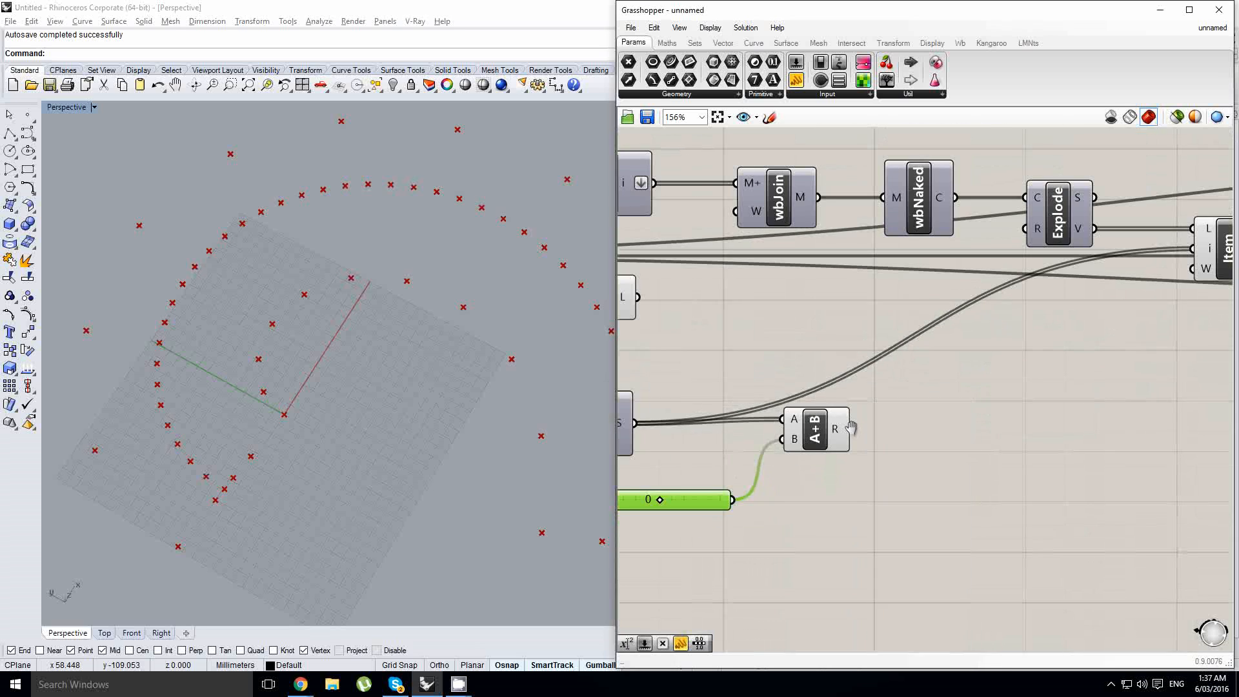
left_click_drag(853, 429, 1195, 249)
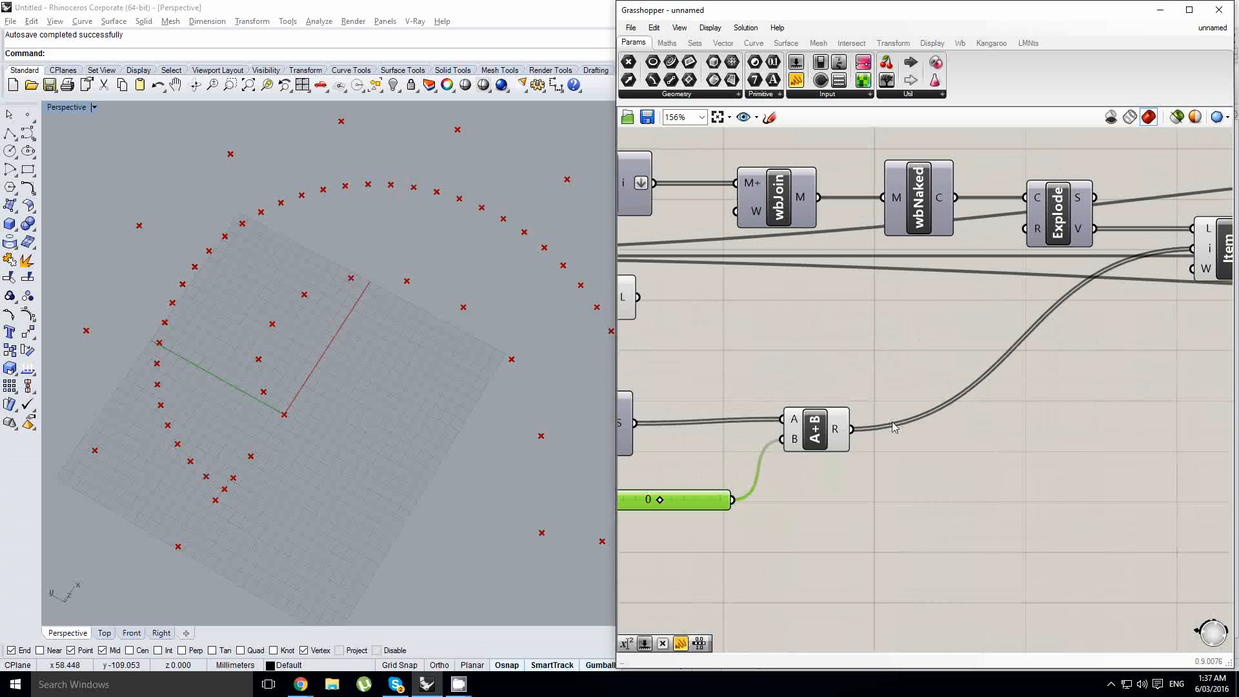
- Set the integer slider feeding the Addition to 1 to shift the picked indices
right_click_drag(688, 464, 832, 404)
left_click(806, 445)
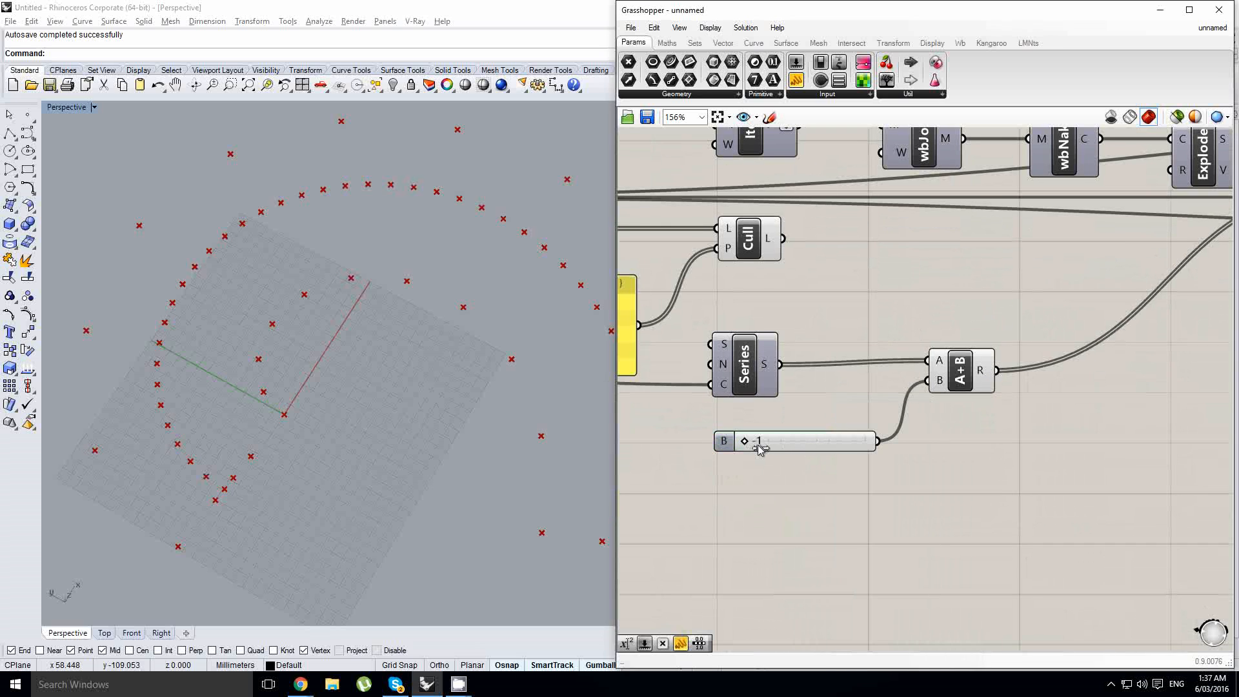
scroll(401, 385, "down", 3)
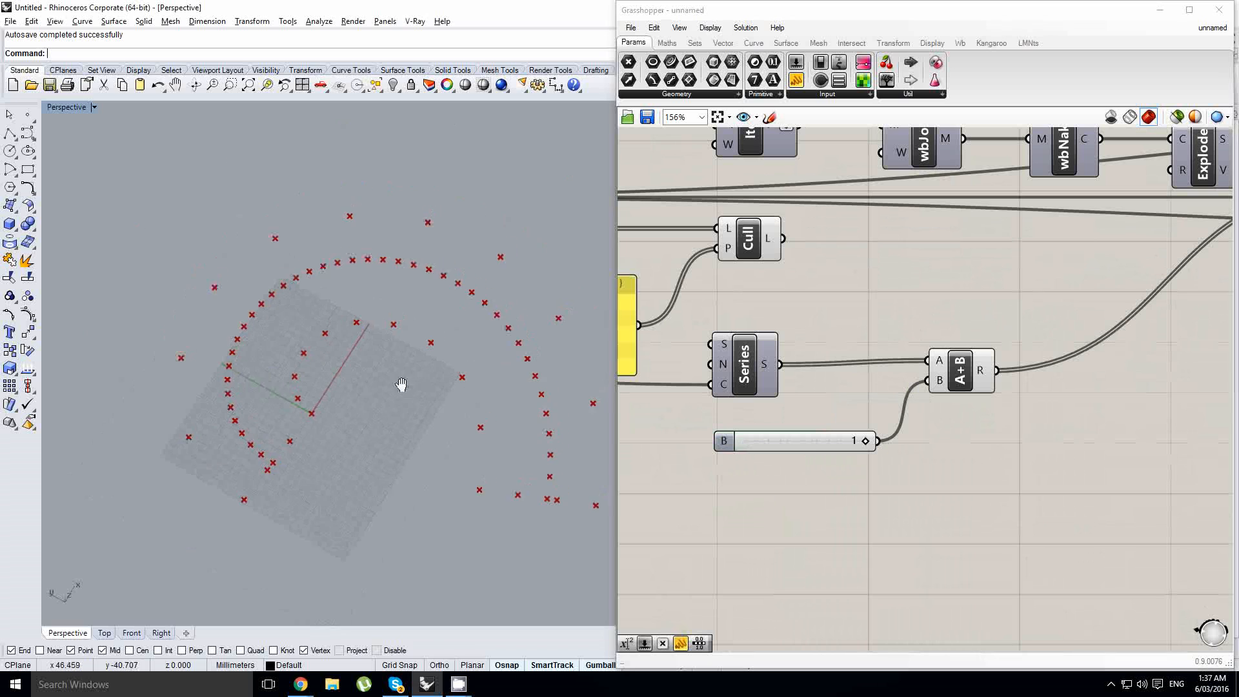
scroll(893, 307, "down", 3)
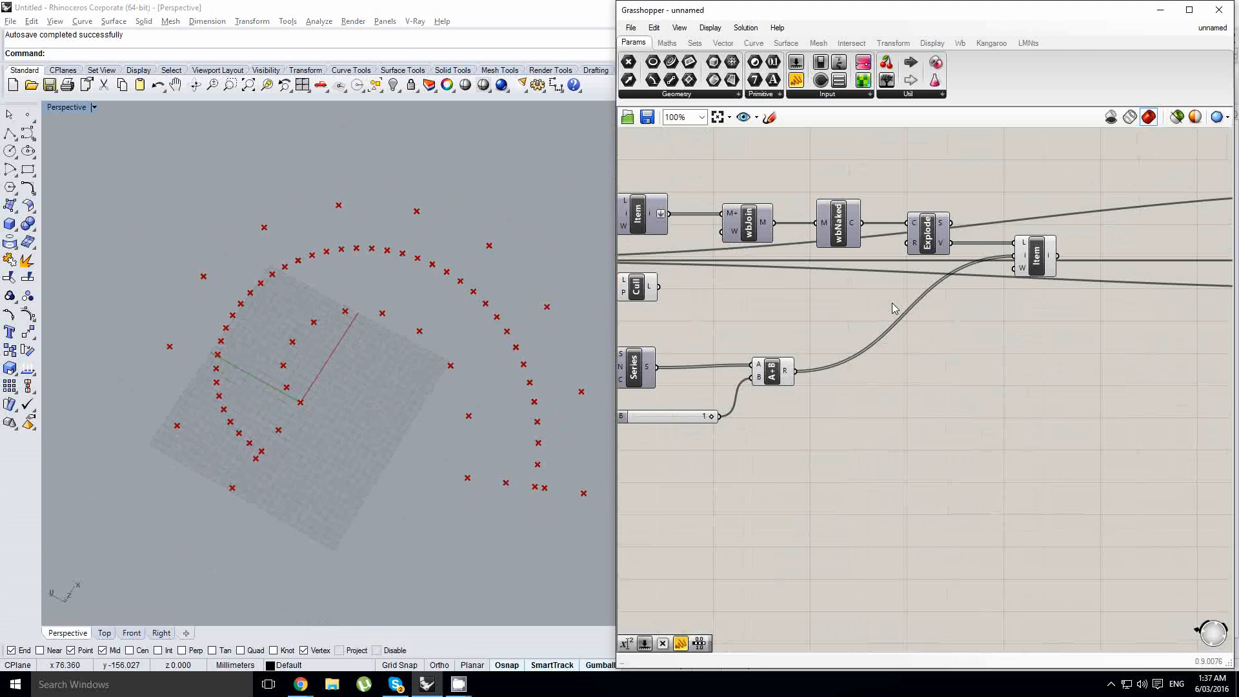
- Examine which boundary points List Item picks with the shifted indices along the spiral and at its ends
left_click(1045, 254)
right_click_drag(389, 435, 530, 373)
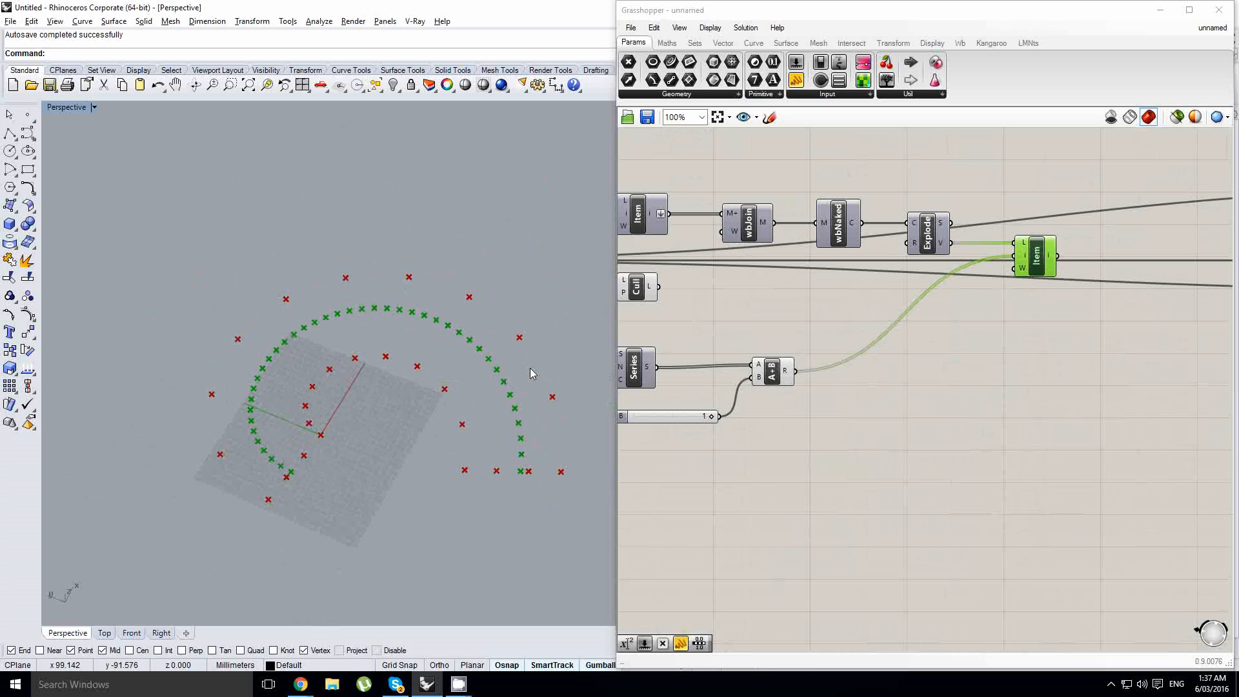
right_click_drag(758, 325, 1029, 339)
left_click(1058, 393)
right_click_drag(396, 367, 285, 398)
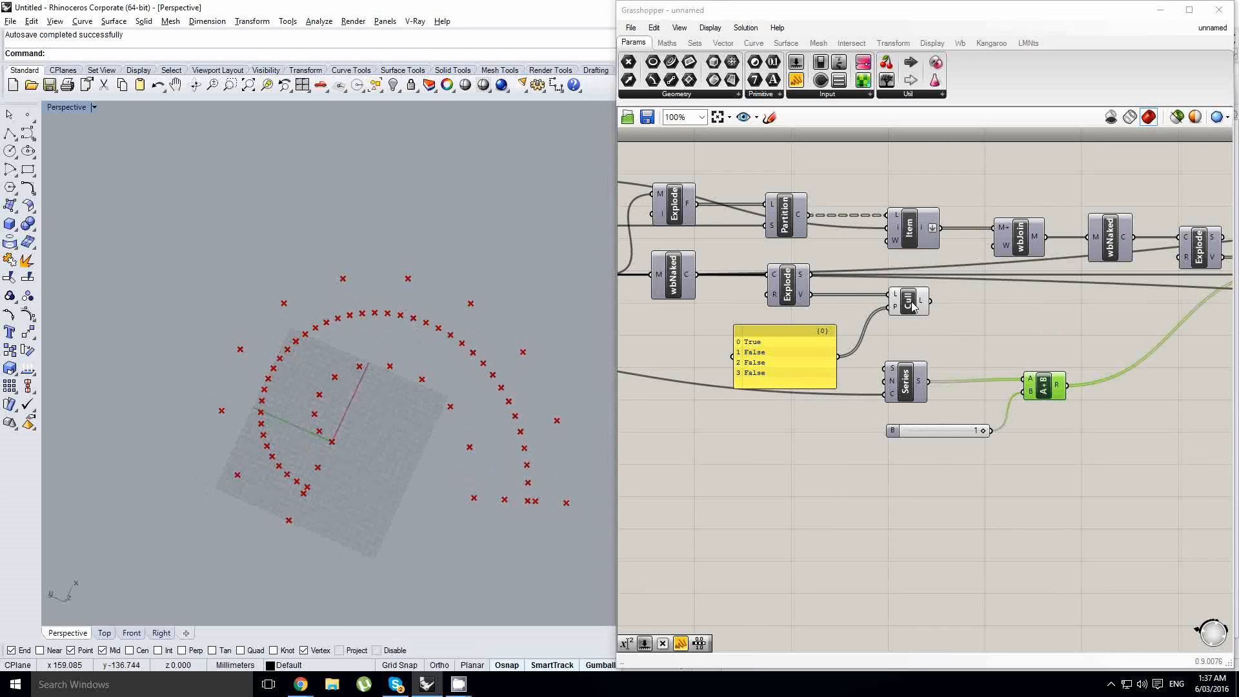
right_click_drag(1073, 330, 925, 362)
left_click(379, 393)
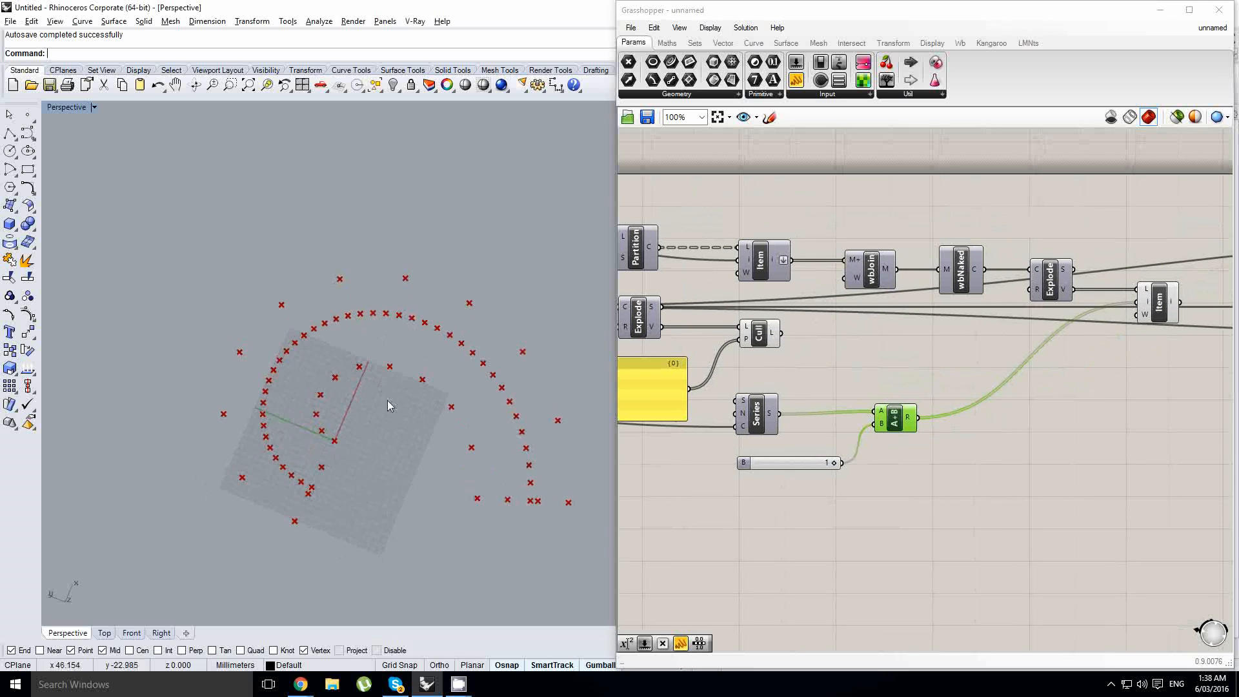
scroll(386, 398, "up", 2)
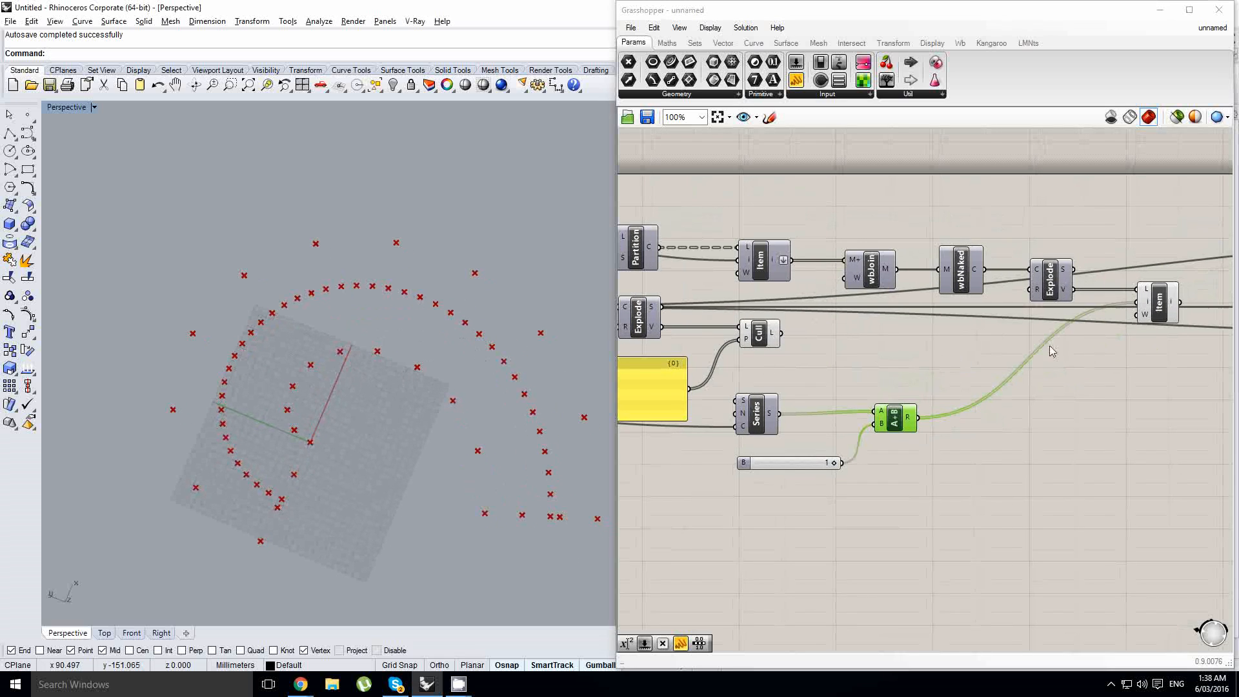
- Hide the preview of the boundary's List Item
right_click_drag(1052, 350, 944, 371)
left_click_drag(1137, 400, 929, 279)
middle_click(951, 273)
left_click(994, 234)
right_click_drag(867, 381, 893, 362)
scroll(907, 353, "down", 1)
left_click(908, 348)
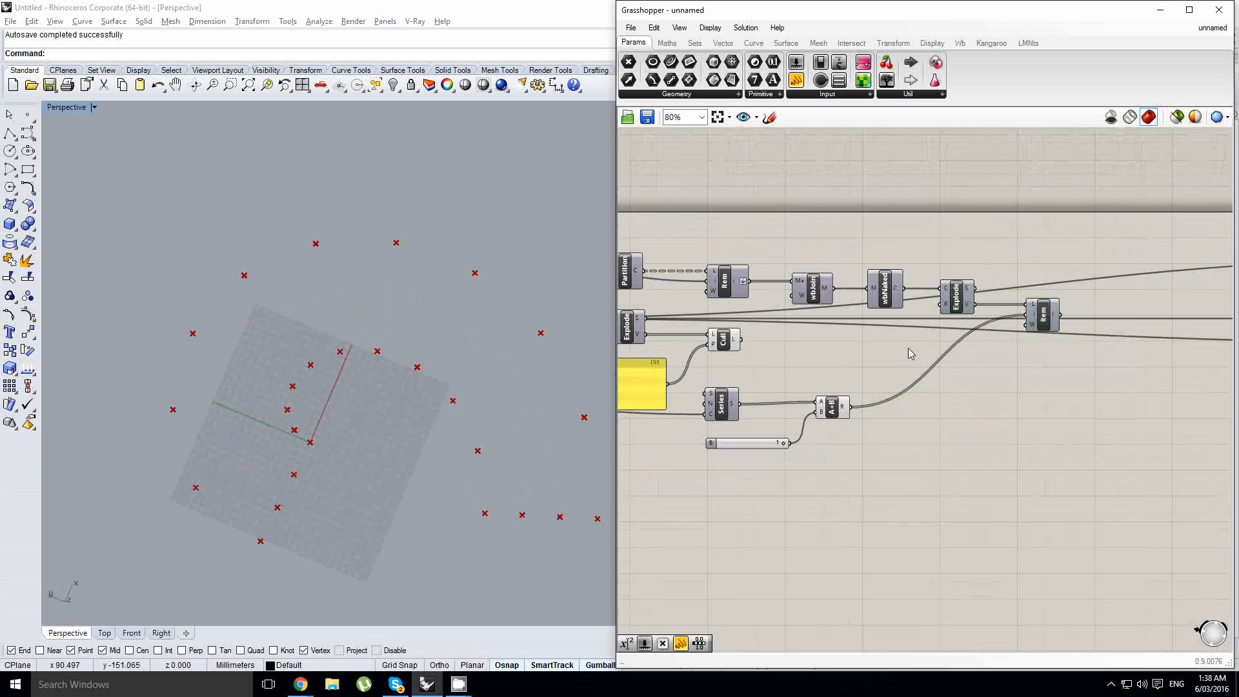
- Duplicate the Cull component beside the boundary's List Item and feed List Item's output to the copy's list input
left_click_drag(729, 342, 1100, 319, "alt")
scroll(1113, 329, "up", 1)
left_click_drag(1113, 323, 1119, 314)
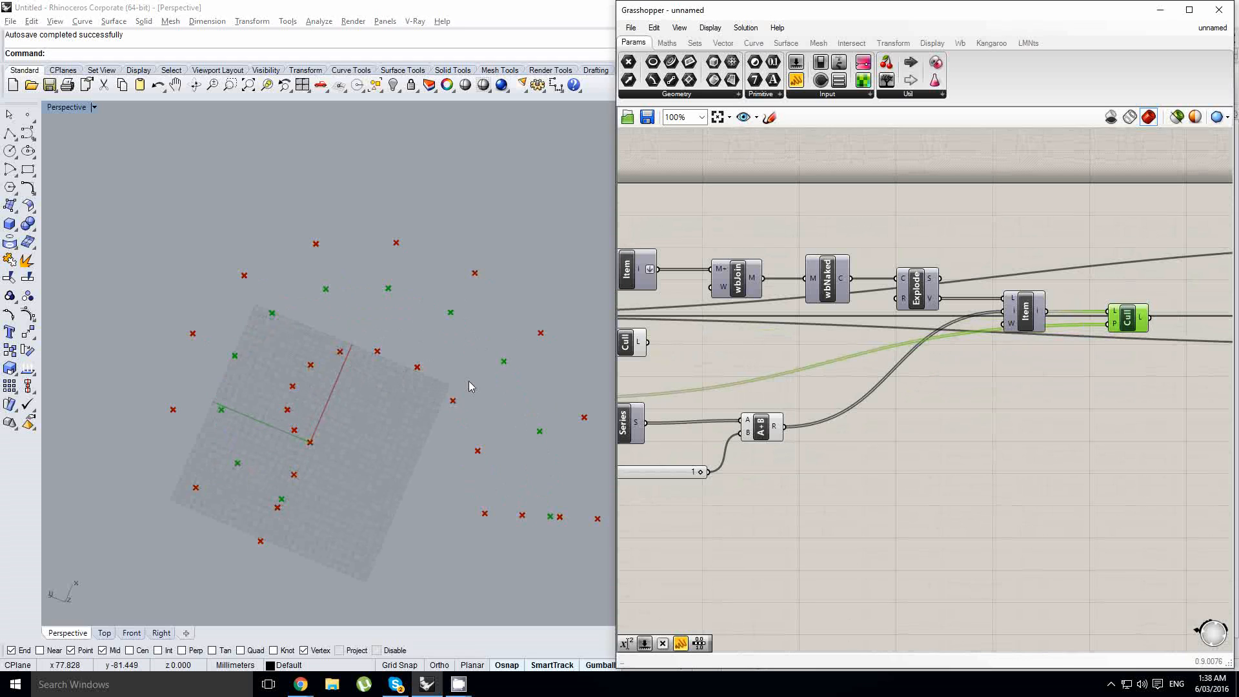
scroll(469, 381, "up", 2)
right_click_drag(487, 371, 458, 376, "shift")
scroll(407, 451, "down", 2)
right_click_drag(407, 451, 392, 470, "shift")
left_click(927, 364)
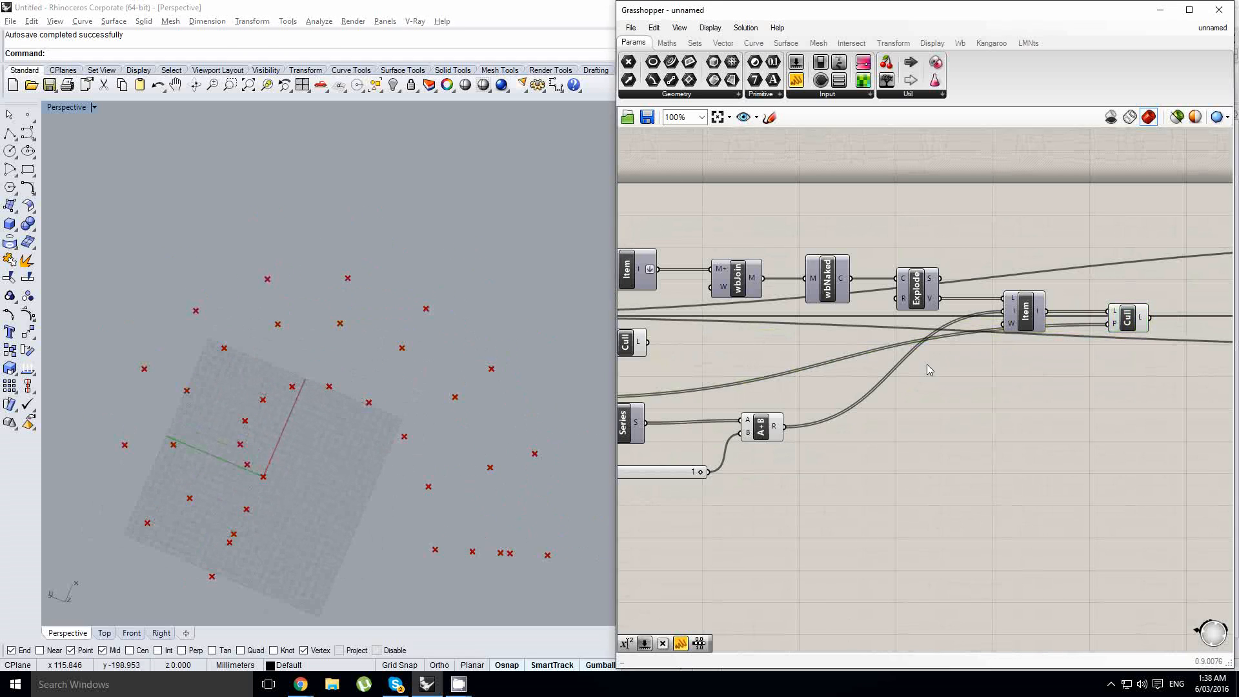
- Duplicate the True/False pattern panel, feed the copy to the new Cull's pattern input and place it above the List Item
right_click_drag(698, 367, 873, 353)
left_click_drag(705, 382, 1150, 354, "alt")
right_click_drag(1149, 347, 875, 372)
right_click(874, 370)
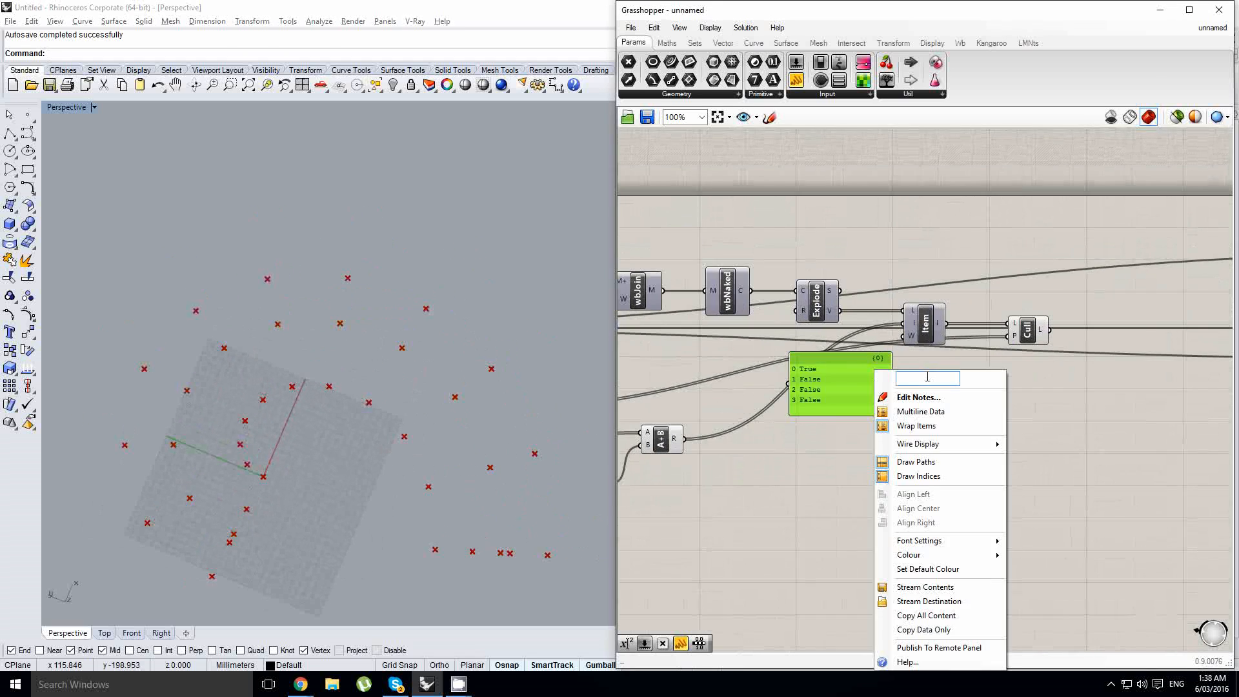
left_click(926, 363)
left_click_drag(1006, 340, 1006, 340)
left_click_drag(873, 363, 922, 205)
scroll(865, 294, "down", 2)
right_click_drag(862, 292, 981, 293)
scroll(1008, 247, "up", 1)
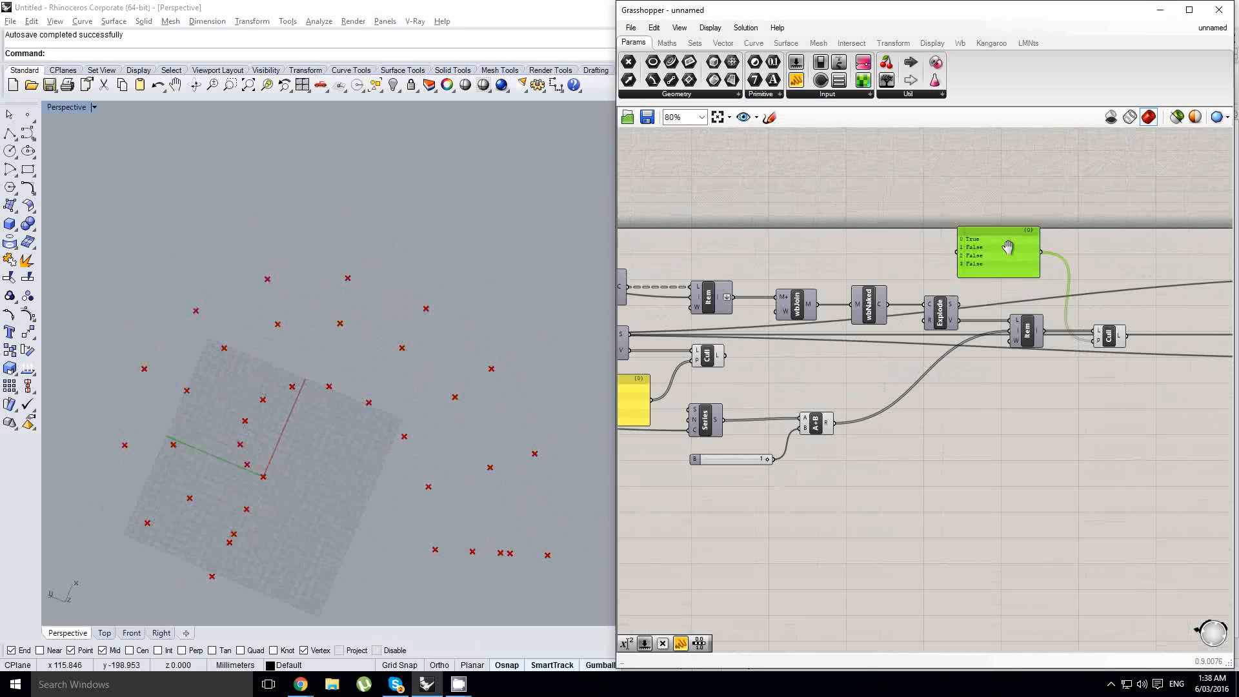
right_click_drag(1092, 258, 1034, 259)
- Compare the points kept by the new Cull with those kept by the original Cull from several viewing angles
right_click_drag(400, 396, 484, 395, "shift")
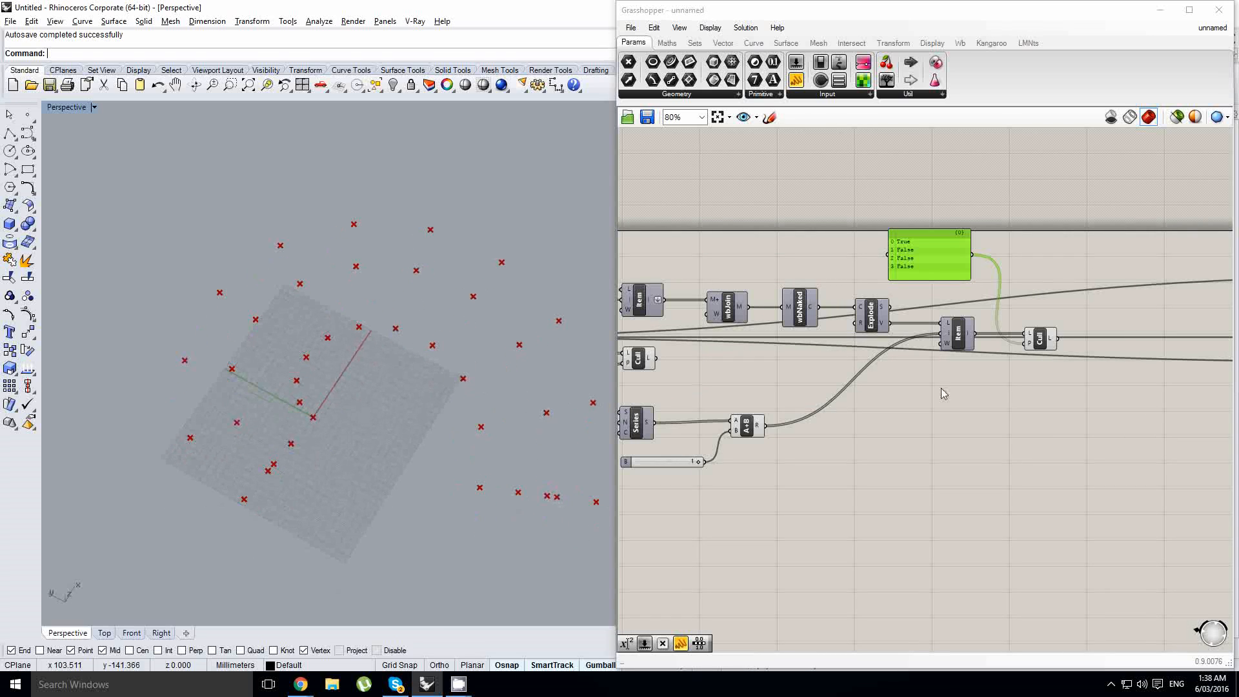
left_click(1039, 339)
right_click_drag(365, 380, 346, 315)
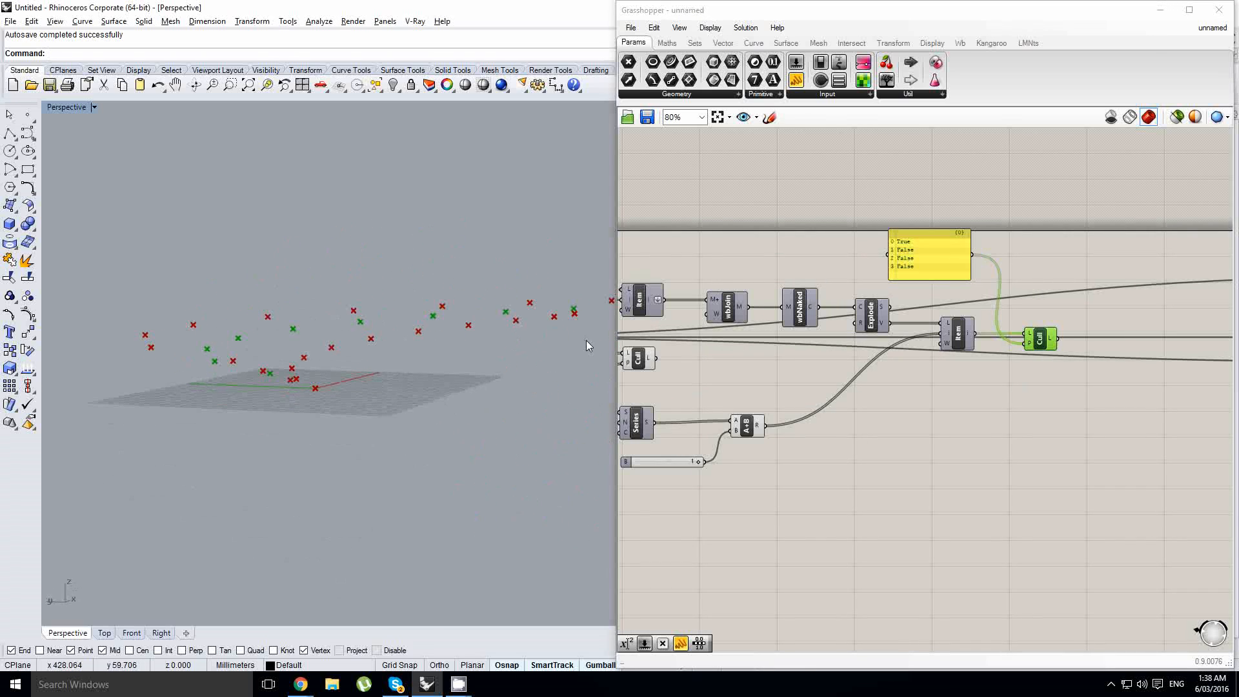
right_click_drag(862, 394, 985, 380)
left_click(770, 340)
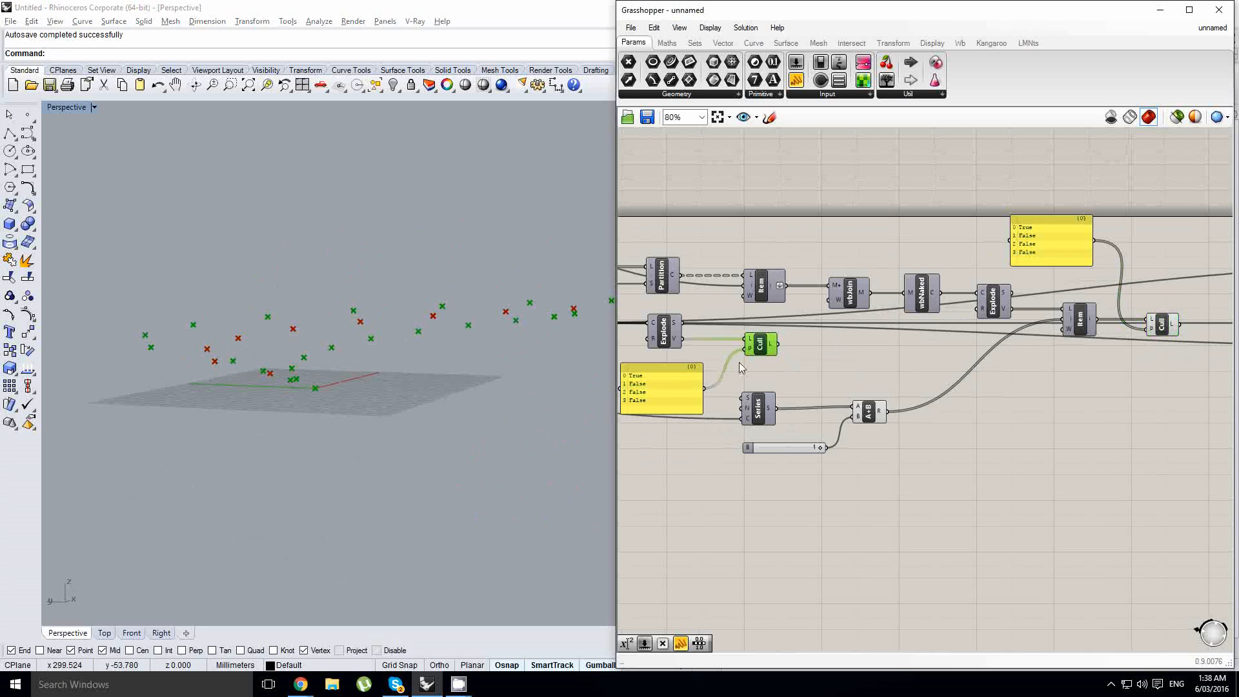
right_click_drag(275, 300, 264, 361)
scroll(271, 361, "down", 4)
- Move the spring, force and Kangaroo components as a group away from the new Cull to make room
right_click_drag(1007, 382, 848, 382)
scroll(856, 372, "down", 2)
right_click(860, 373)
scroll(885, 383, "down", 1)
right_click_drag(1231, 463, 1167, 454)
left_click_drag(1185, 457, 792, 275)
left_click_drag(899, 365, 766, 365)
right_click_drag(663, 349, 821, 338)
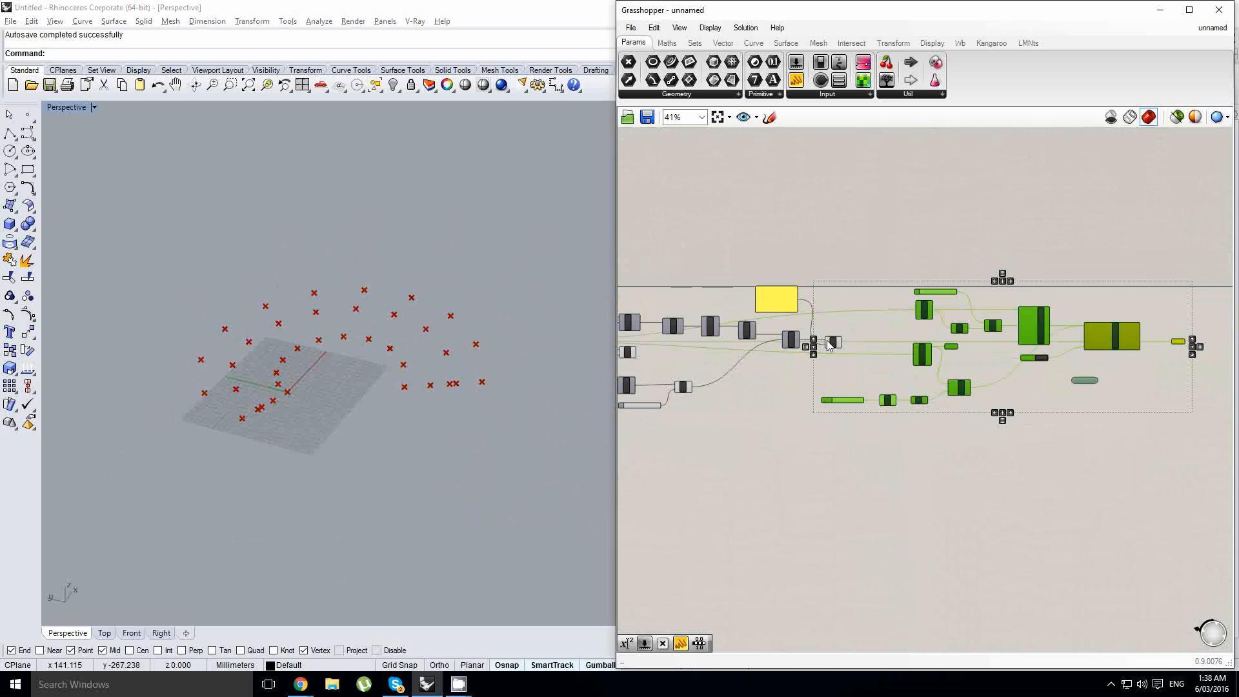
right_click(821, 336)
left_click(754, 382)
right_click_drag(647, 370, 767, 378)
scroll(767, 383, "up", 2)
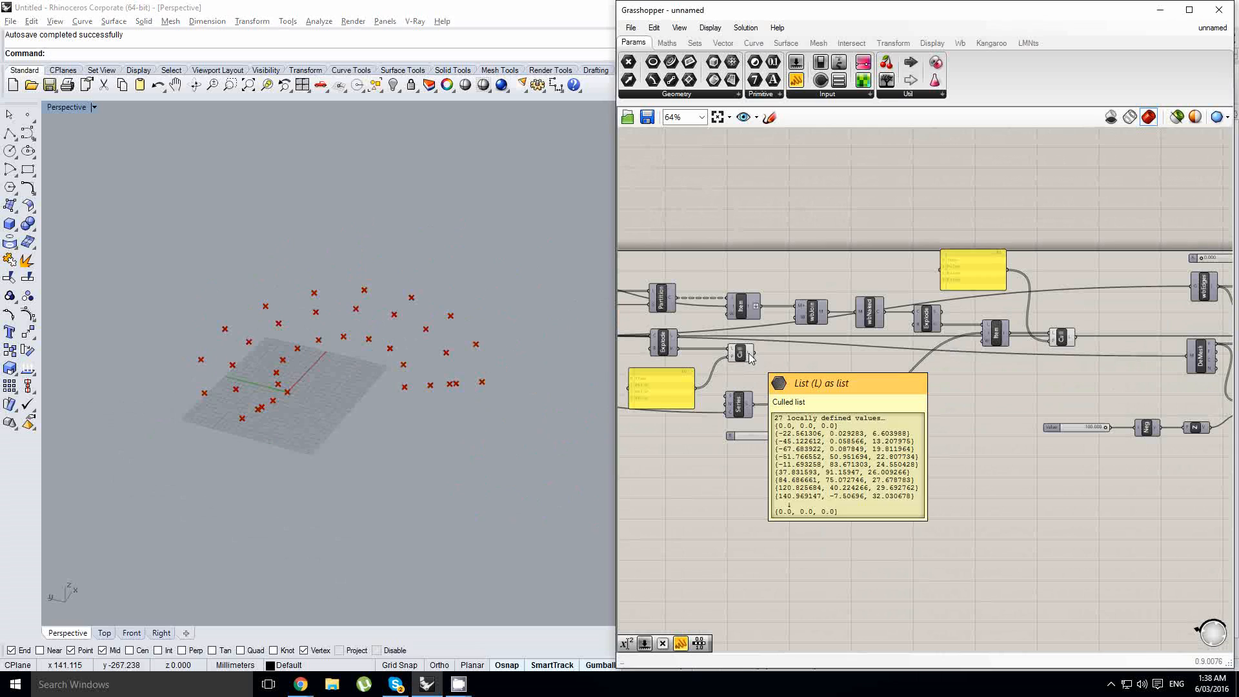
double_click(974, 399)
type("move")
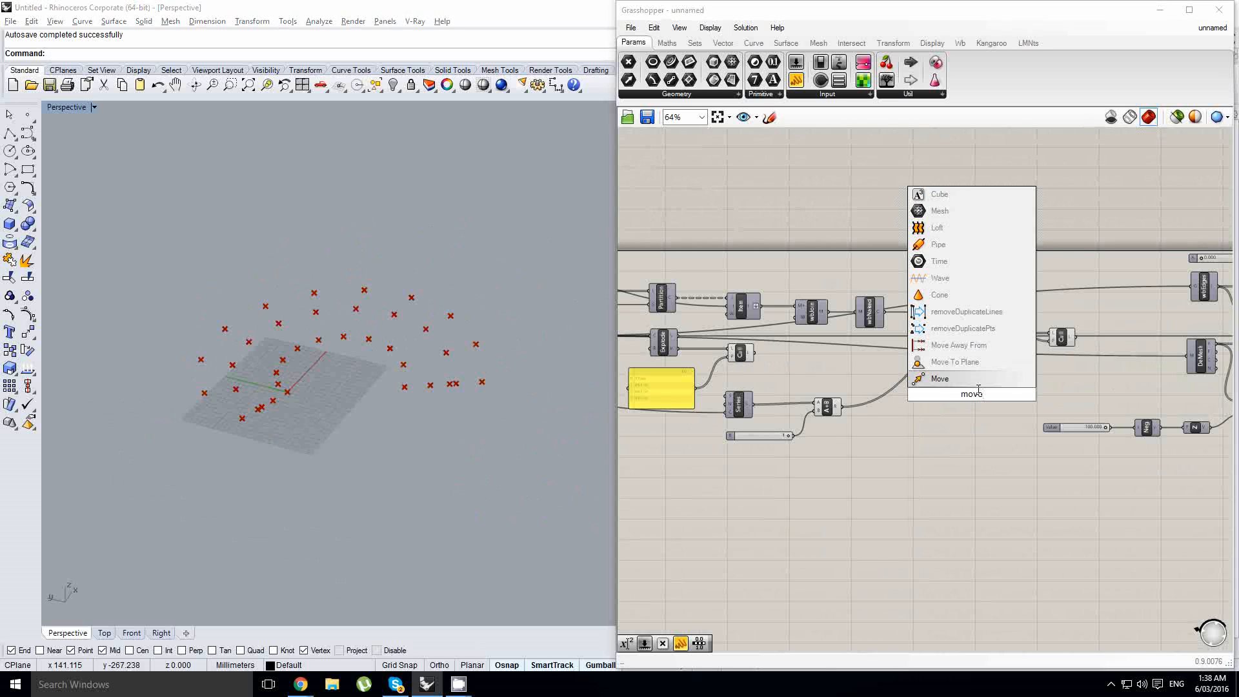
right_click_drag(1050, 368, 1031, 370)
left_click(975, 371)
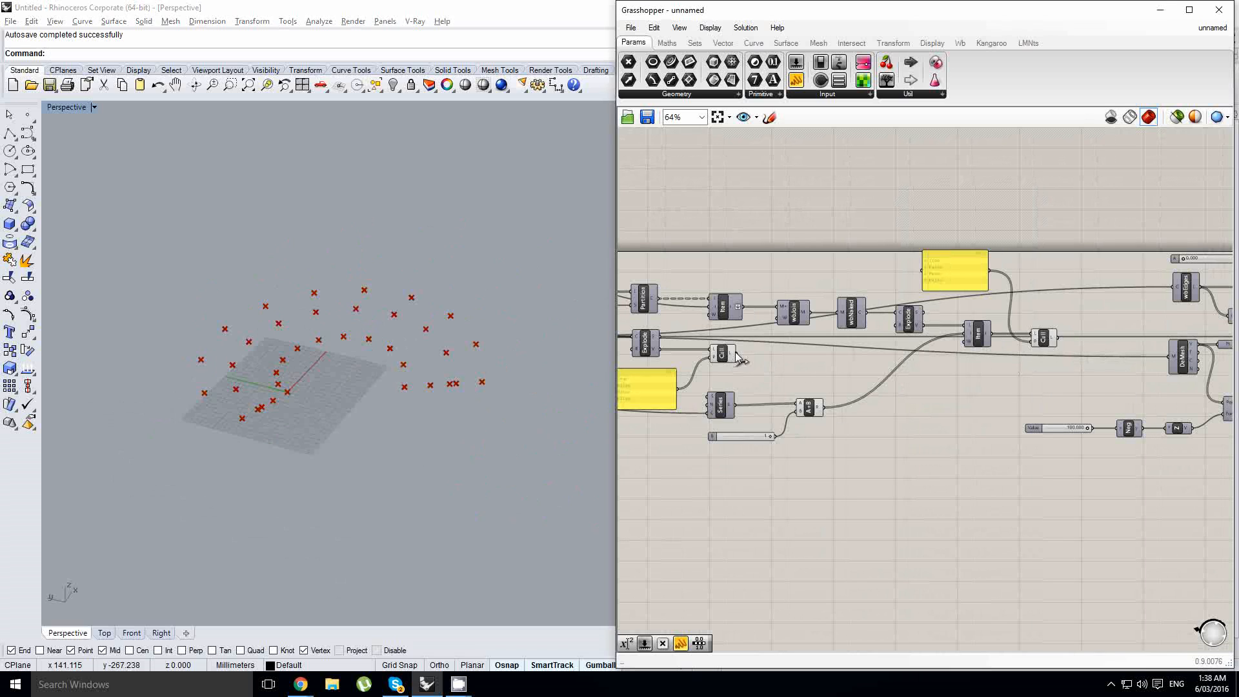
- Feed the original Cull's output to the Kangaroo component's anchor points input
scroll(671, 374, "down", 3)
left_click_drag(671, 374, 1018, 341)
scroll(1096, 361, "up", 4)
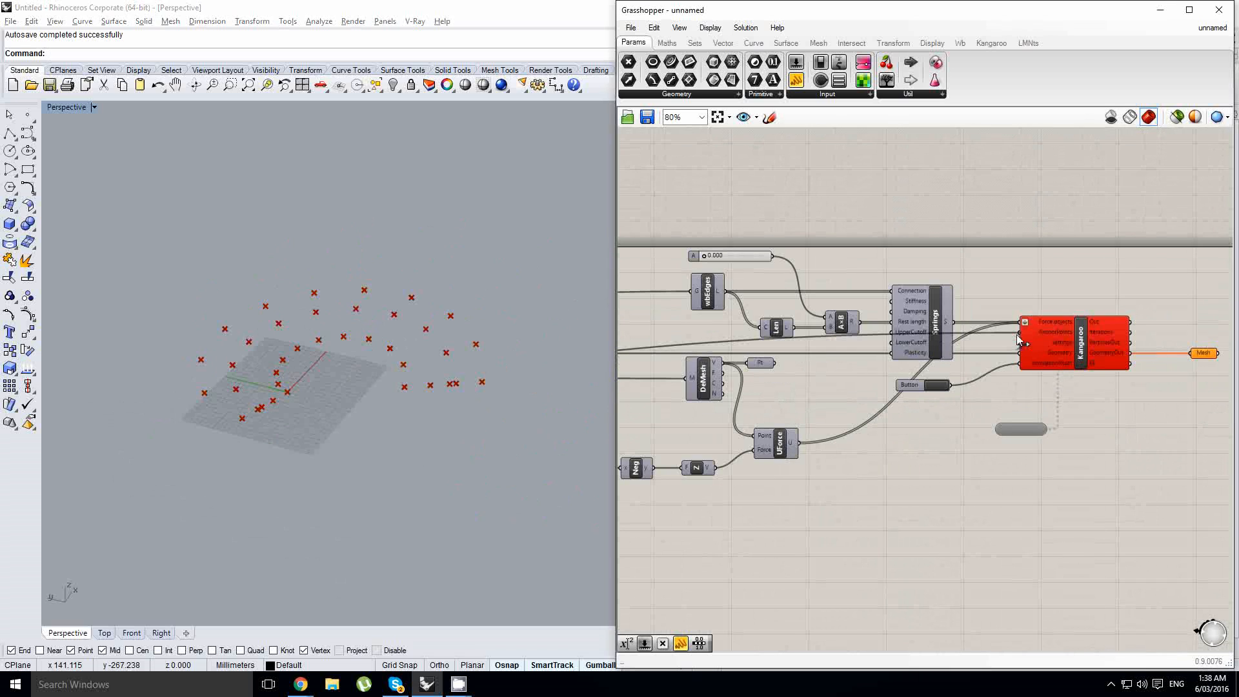
scroll(1011, 347, "up", 1)
right_click_drag(1007, 349, 1143, 342)
right_click_drag(714, 350, 1003, 343)
- Hide the preview of the original Cull to isolate the middle-row points
scroll(1019, 348, "down", 1)
scroll(874, 358, "up", 1)
scroll(868, 354, "down", 2)
right_click_drag(782, 356, 897, 350)
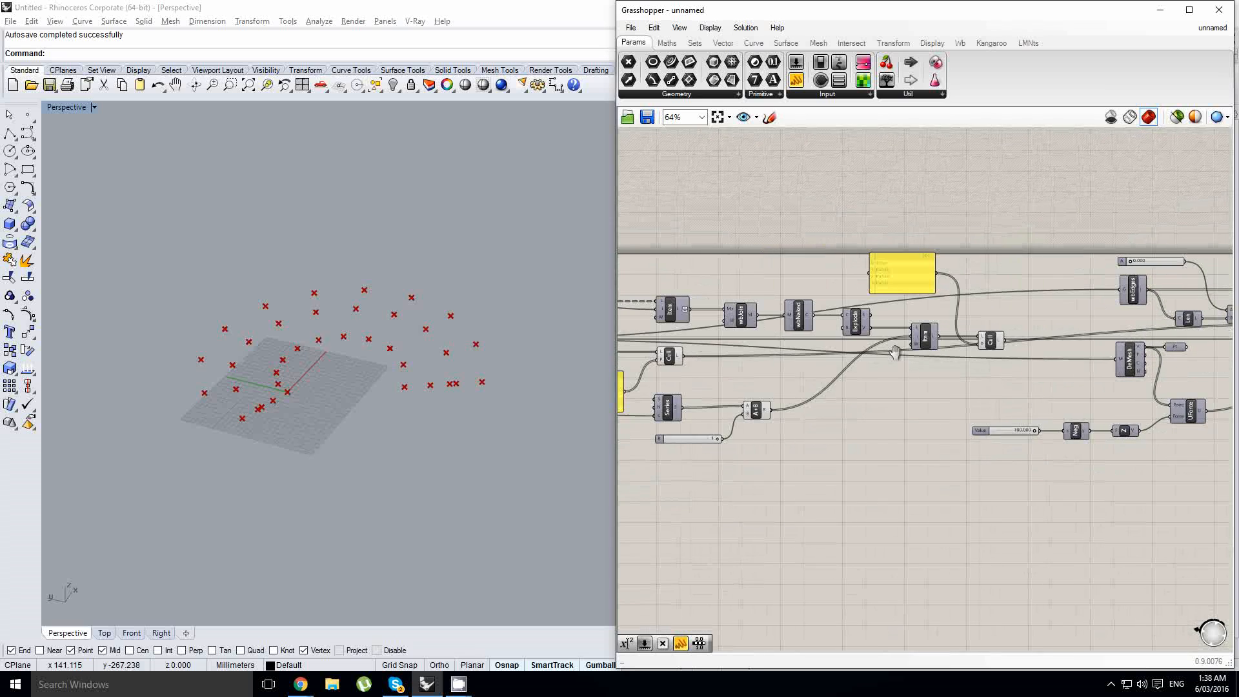
scroll(700, 351, "up", 1)
left_click(662, 355)
middle_click(680, 365)
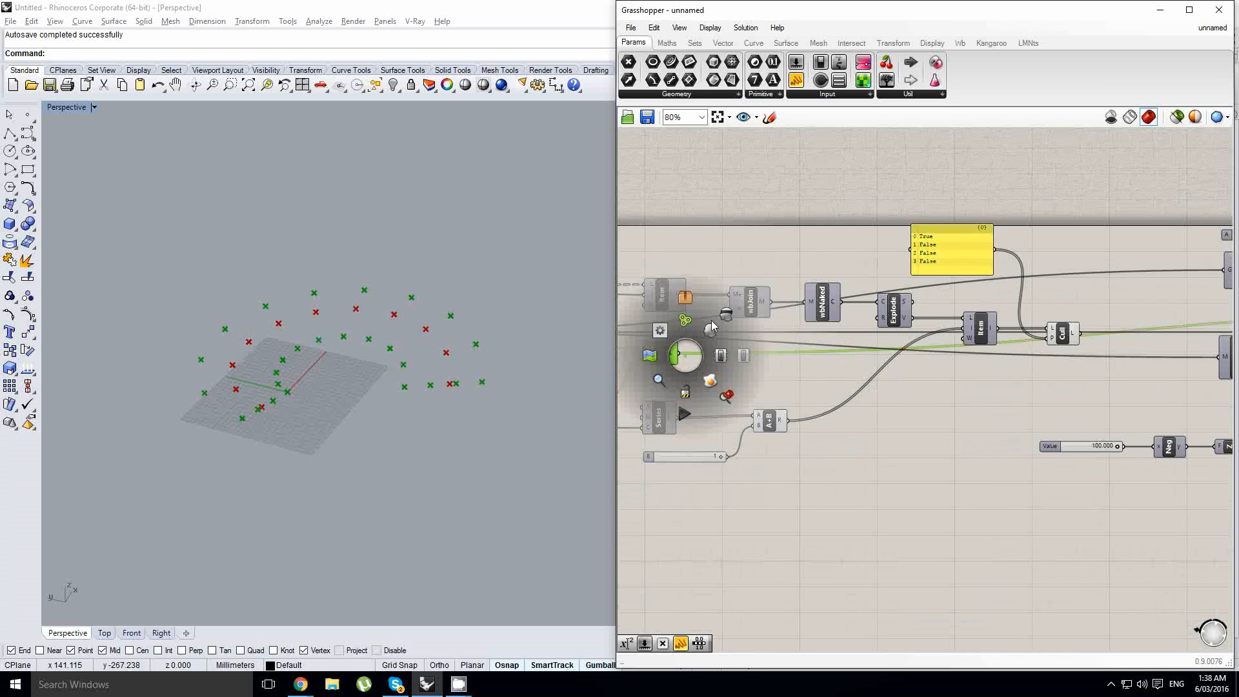
left_click(713, 381)
- Add a Move component beside the new Cull and feed the culled middle-row points to its geometry input
right_click_drag(931, 380, 741, 396)
scroll(865, 353, "up", 1)
left_click(873, 353)
right_click_drag(966, 354, 890, 355)
double_click(890, 355)
type("mov")
key("Return")
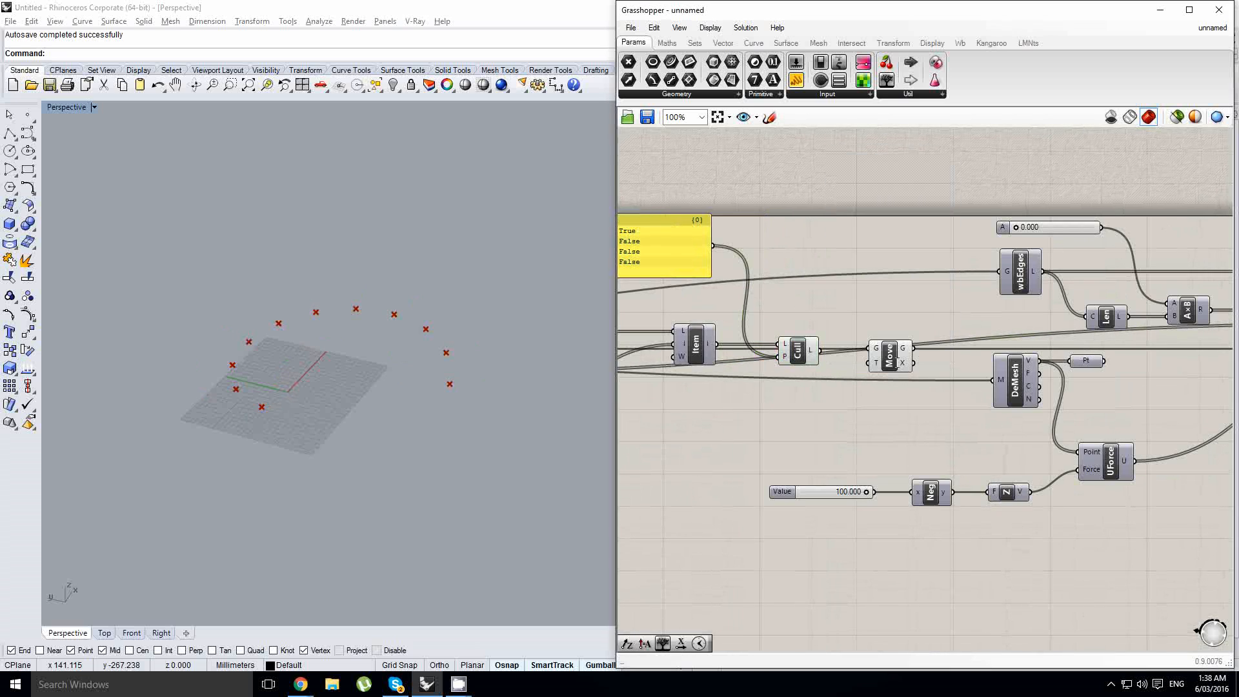
left_click_drag(893, 355, 901, 358)
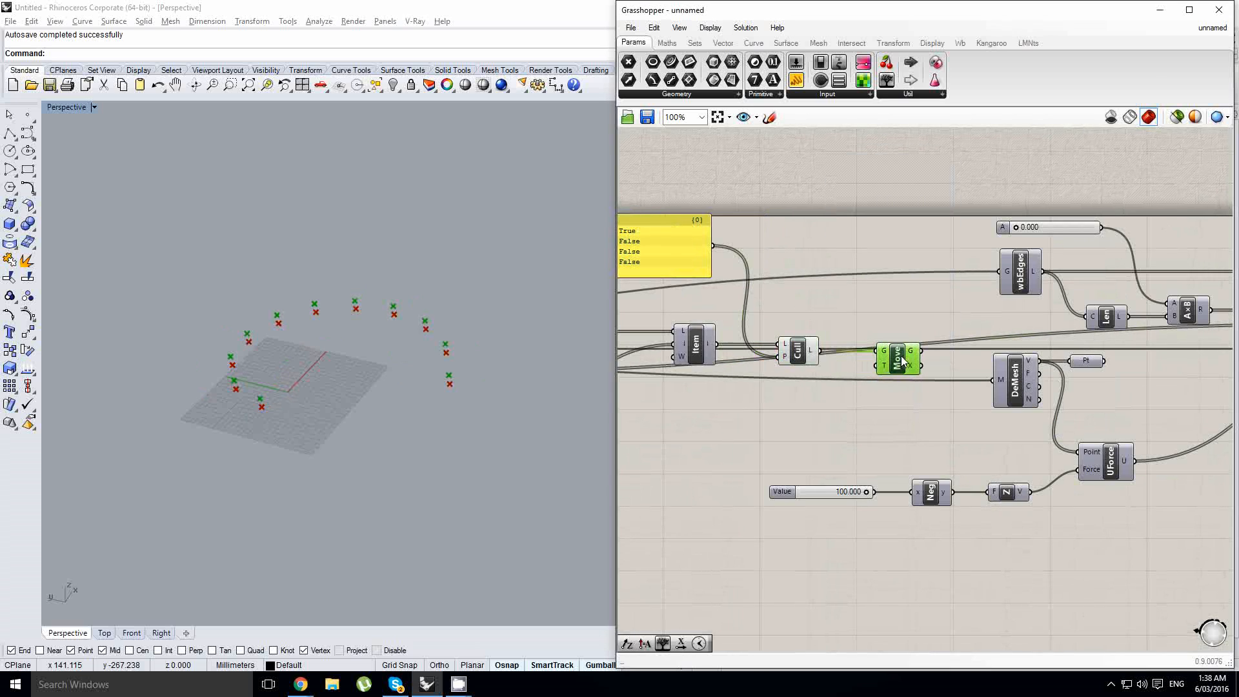
- Add a Unit Z vector below the new Cull and feed it to the Move component's translation input
left_click(668, 45)
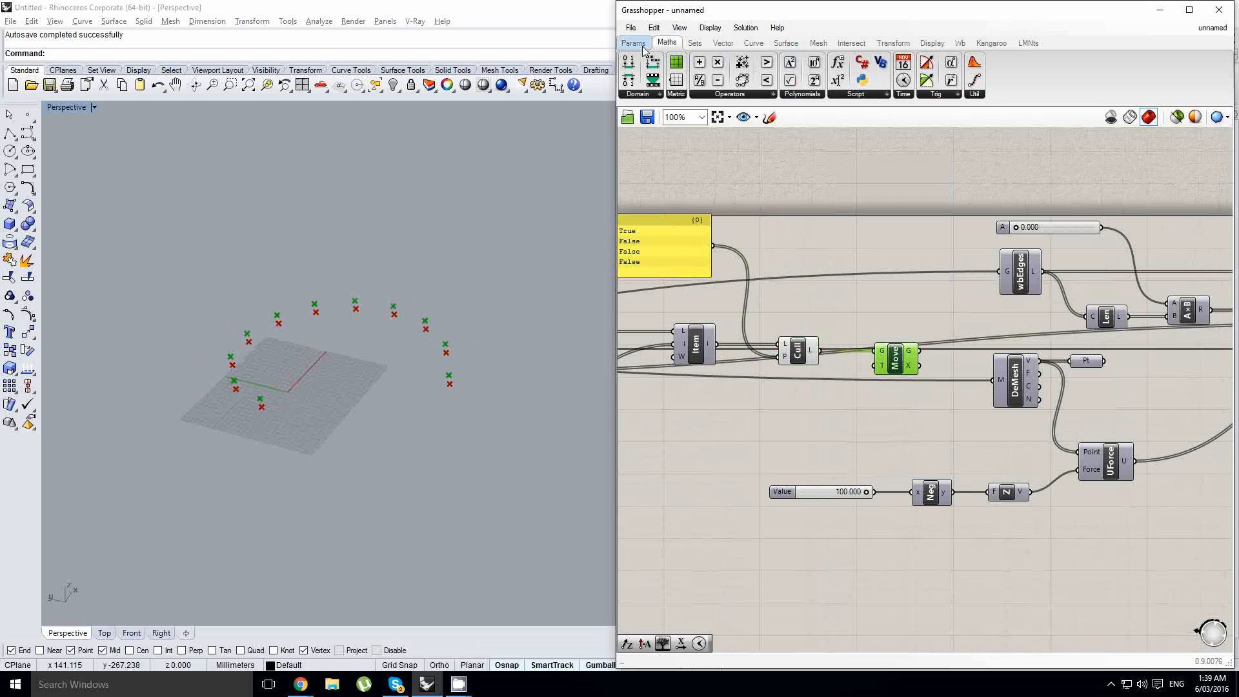
left_click(642, 47)
double_click(799, 378)
type("z")
left_click(792, 360)
left_click_drag(791, 383, 790, 398)
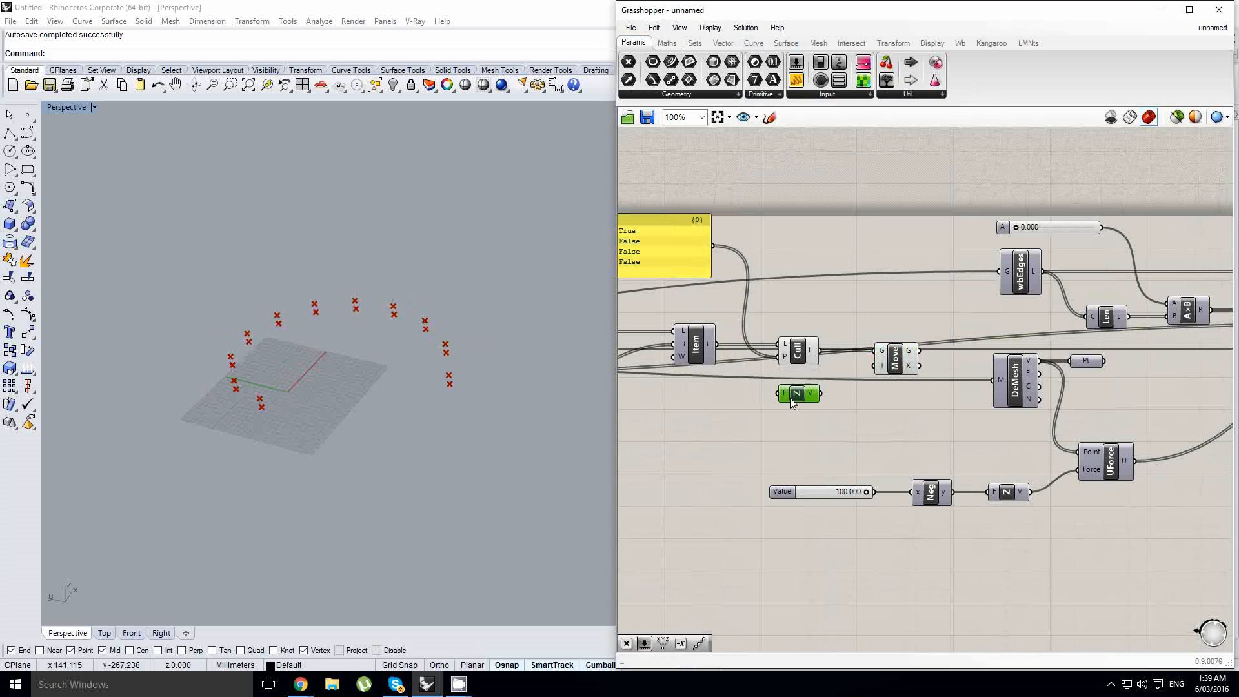
right_click_drag(759, 375, 873, 360)
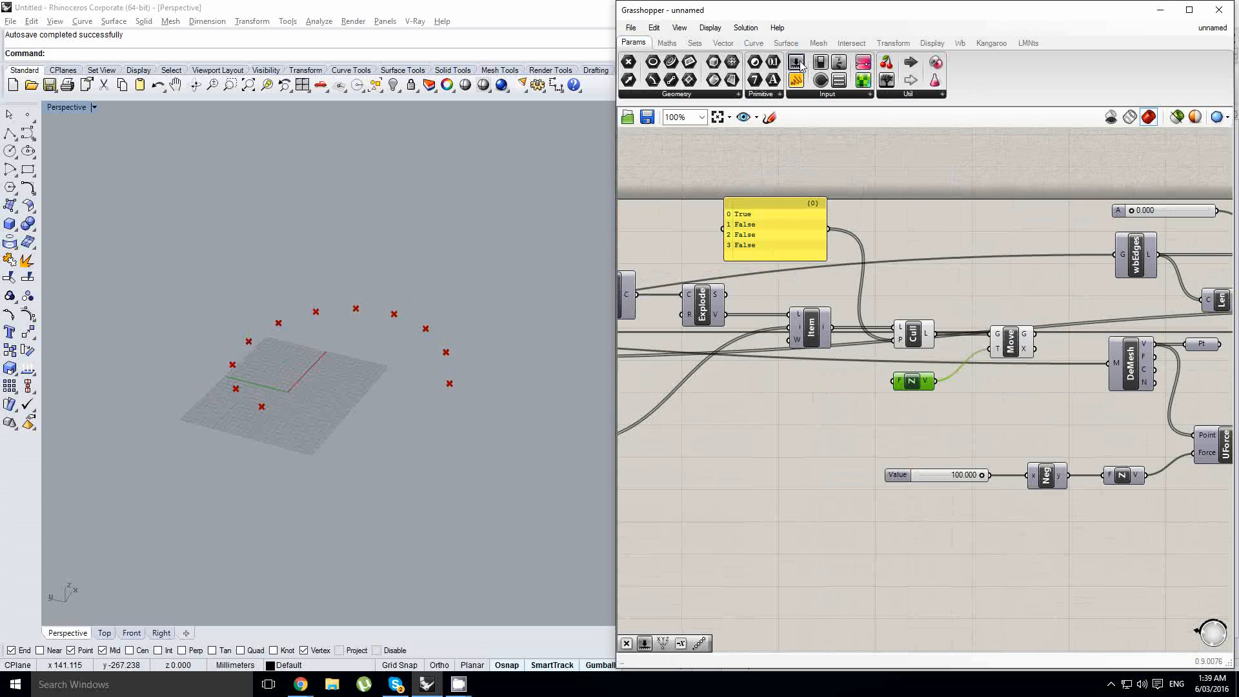
- Add a number slider beside the Unit Z vector and set its maximum to 100
scroll(781, 403, "up", 2)
double_click(734, 389)
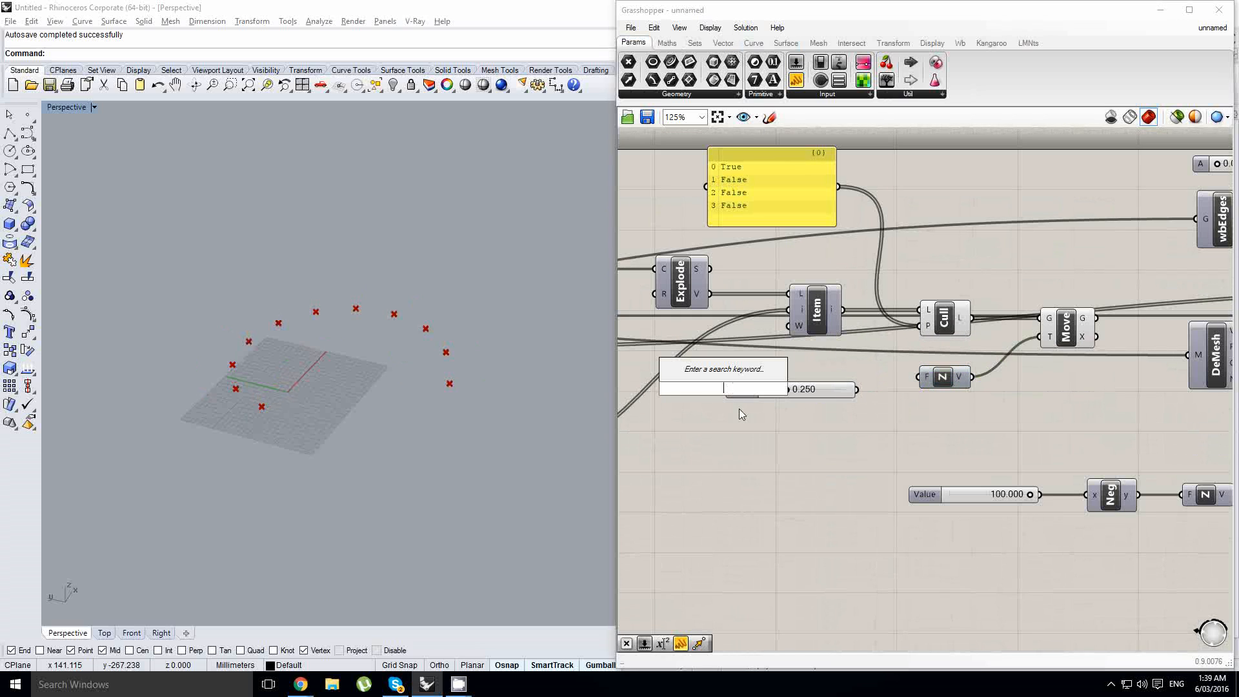
left_click(738, 391)
double_click(738, 391)
double_click(745, 426)
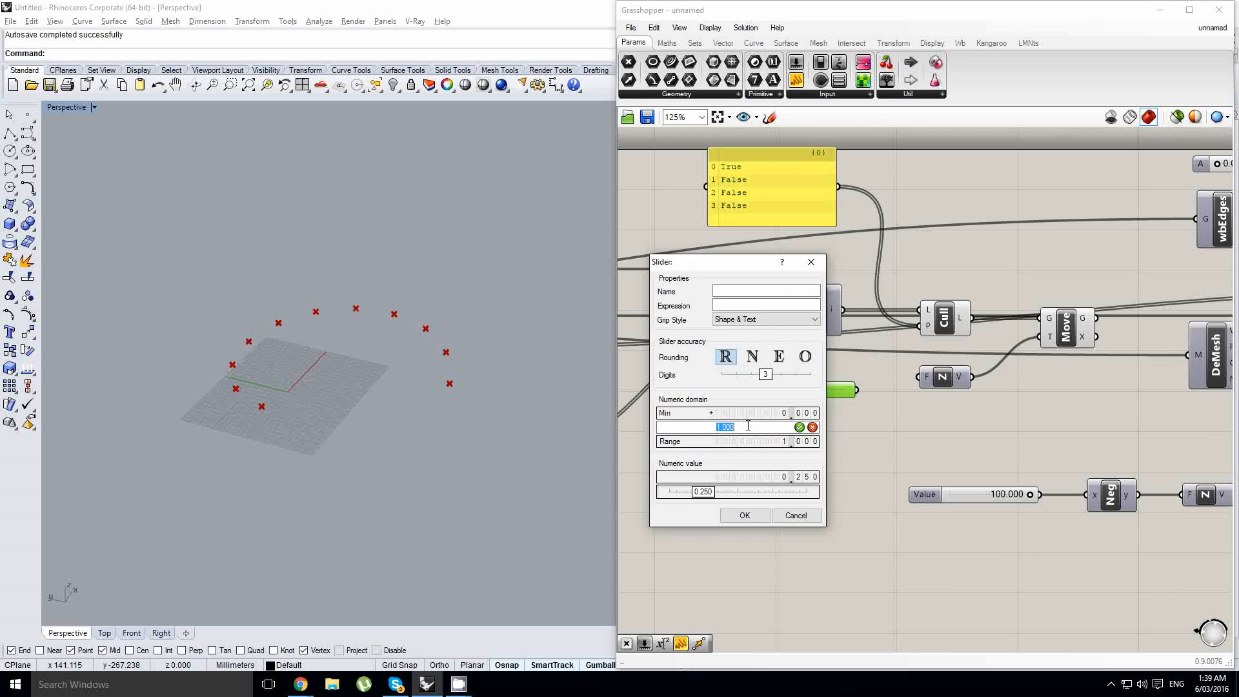
left_click(744, 515)
- Feed the new slider to the Unit Z vector's factor input, test the lift of the points and set the slider to 0
scroll(858, 416, "up", 1)
left_click_drag(823, 385, 826, 370)
scroll(756, 376, "up", 1)
left_click_drag(749, 365, 805, 367)
scroll(820, 361, "down", 5)
right_click_drag(1032, 349, 885, 372)
scroll(760, 371, "up", 1)
right_click_drag(692, 391, 926, 387)
scroll(793, 400, "up", 2)
left_click(797, 391)
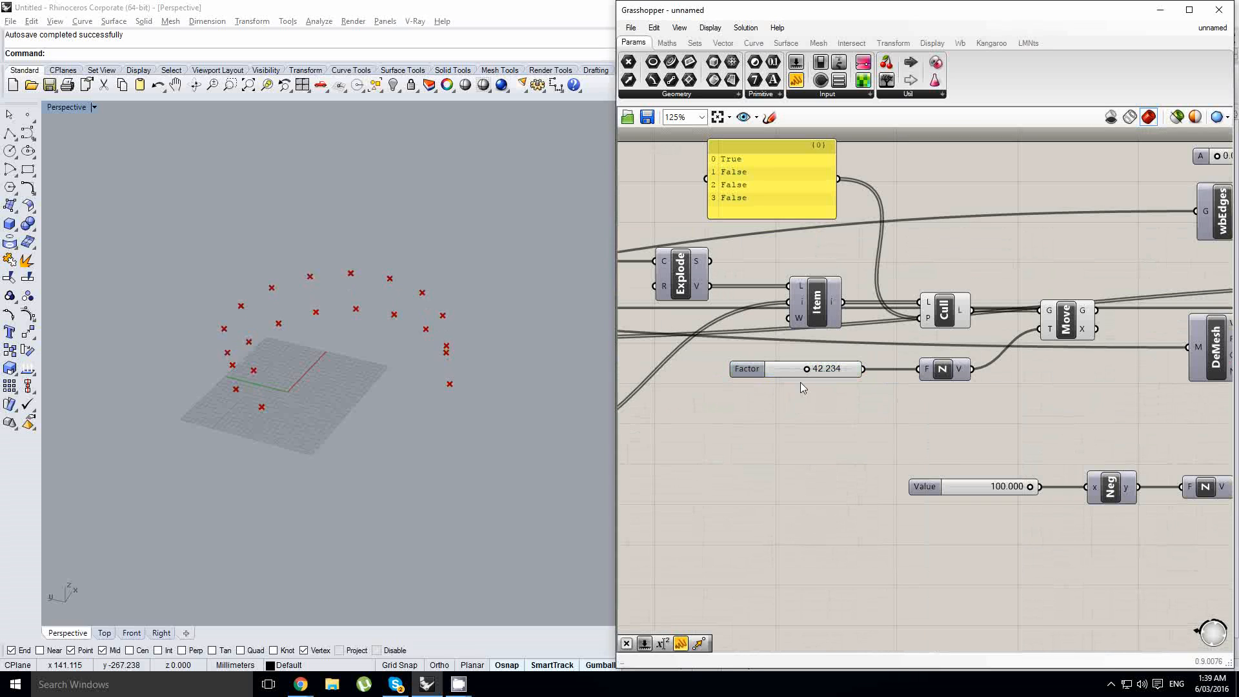
left_click_drag(805, 369, 714, 379)
- Add the Move component's geometry output to the Kangaroo component's anchor points input and reset the simulation
right_click_drag(1043, 372, 733, 400)
scroll(703, 359, "down", 3)
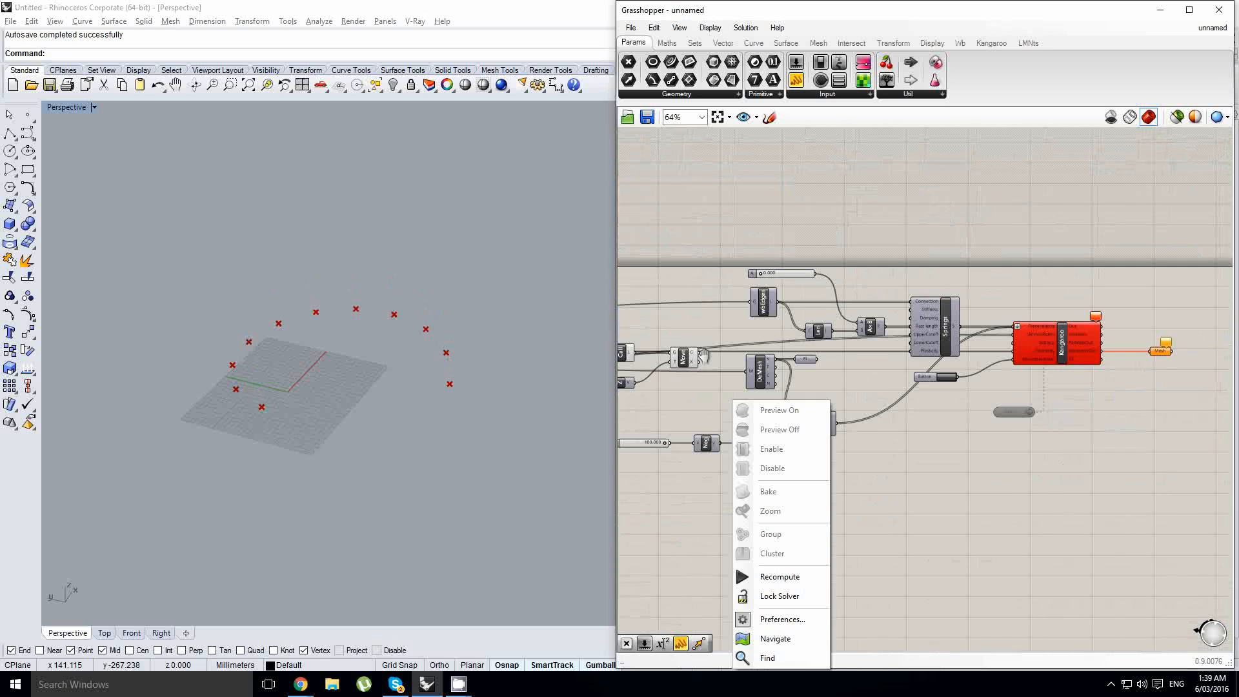
left_click(701, 358)
left_click_drag(948, 351, 1014, 341)
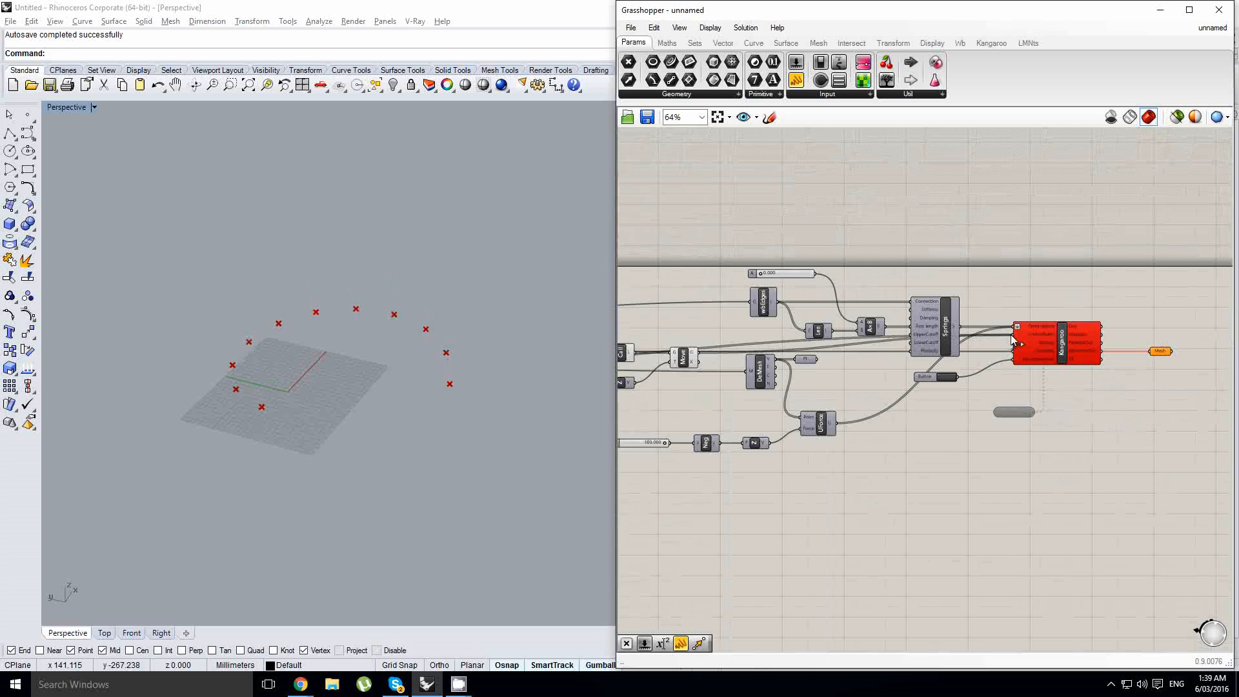
scroll(985, 350, "up", 1)
left_click(935, 384)
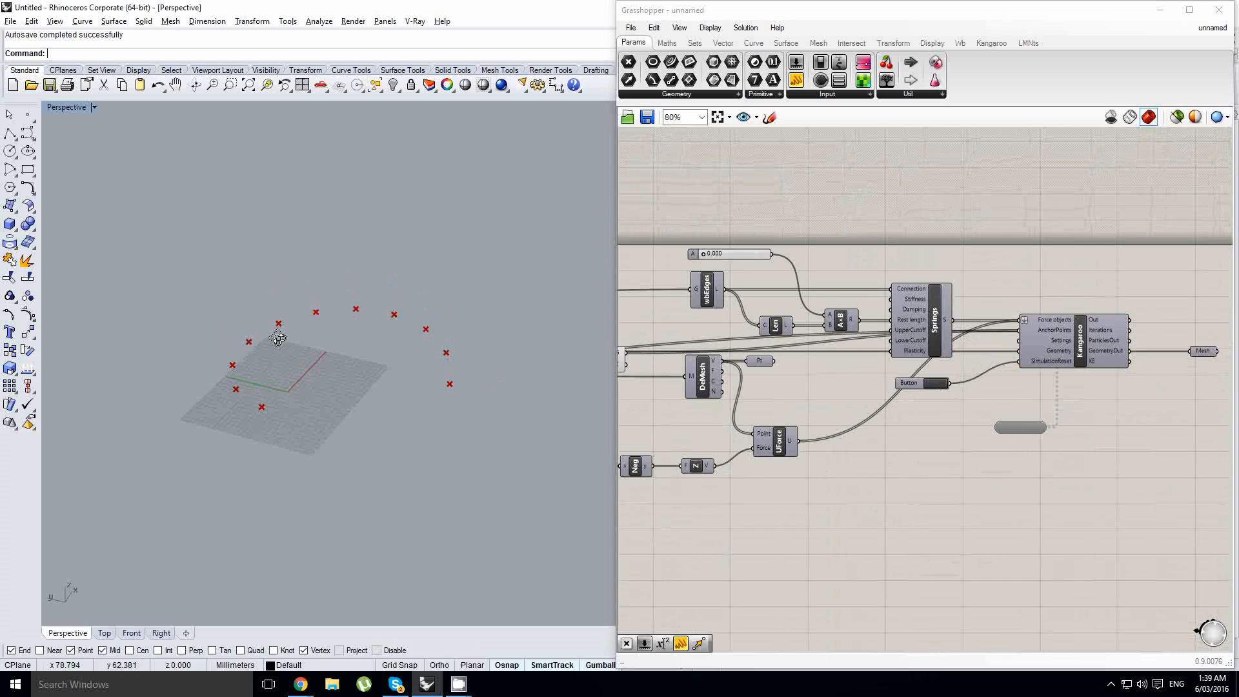
- Turn on the preview of the Kangaroo output mesh and start the simulation timer
right_click_drag(1174, 353, 1032, 359)
left_click(1062, 358)
middle_click(1061, 358)
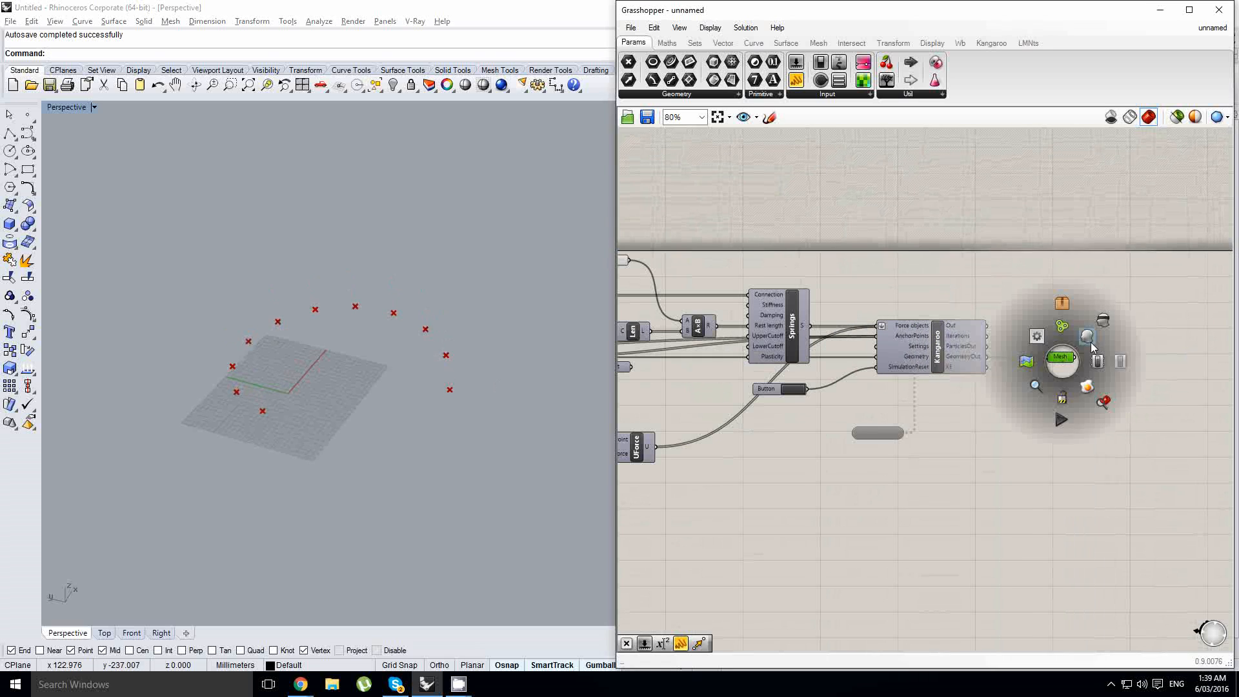
left_click(1090, 342)
scroll(331, 362, "up", 5)
right_click_drag(439, 362, 514, 427)
double_click(880, 433)
- Raise the middle-row anchor points by setting the Unit Z factor slider to 40.8 while the simulation runs
right_click_drag(810, 381, 1043, 393)
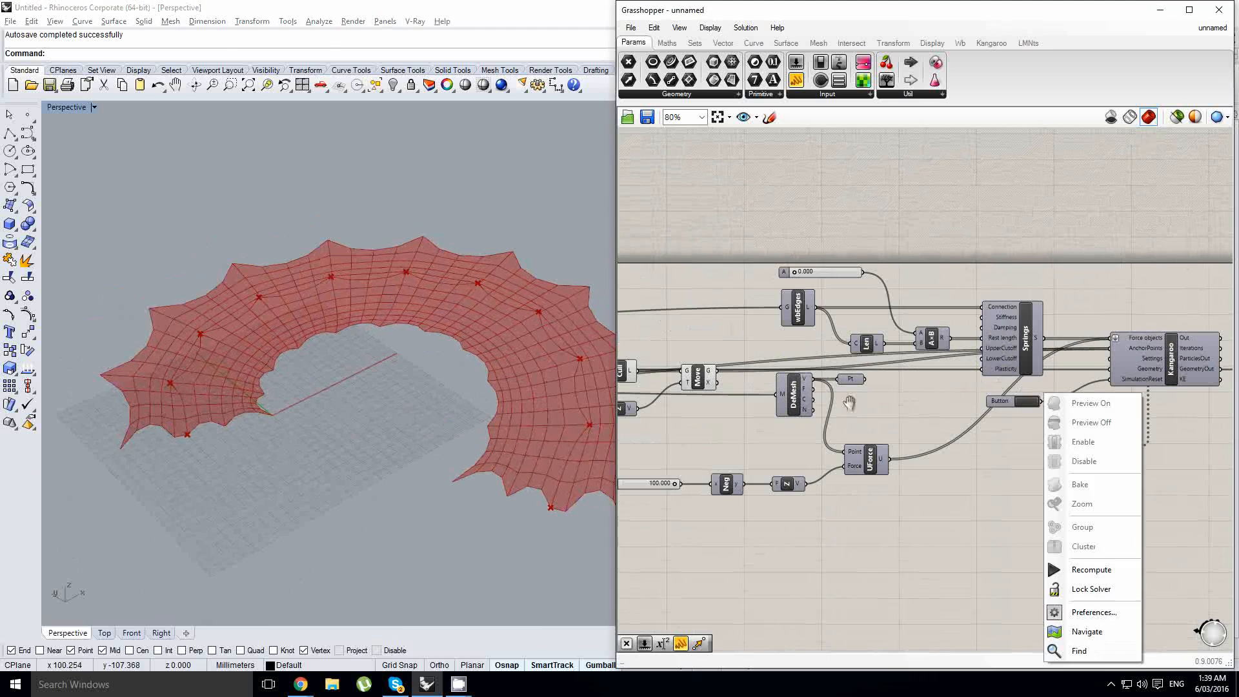
scroll(849, 403, "up", 5)
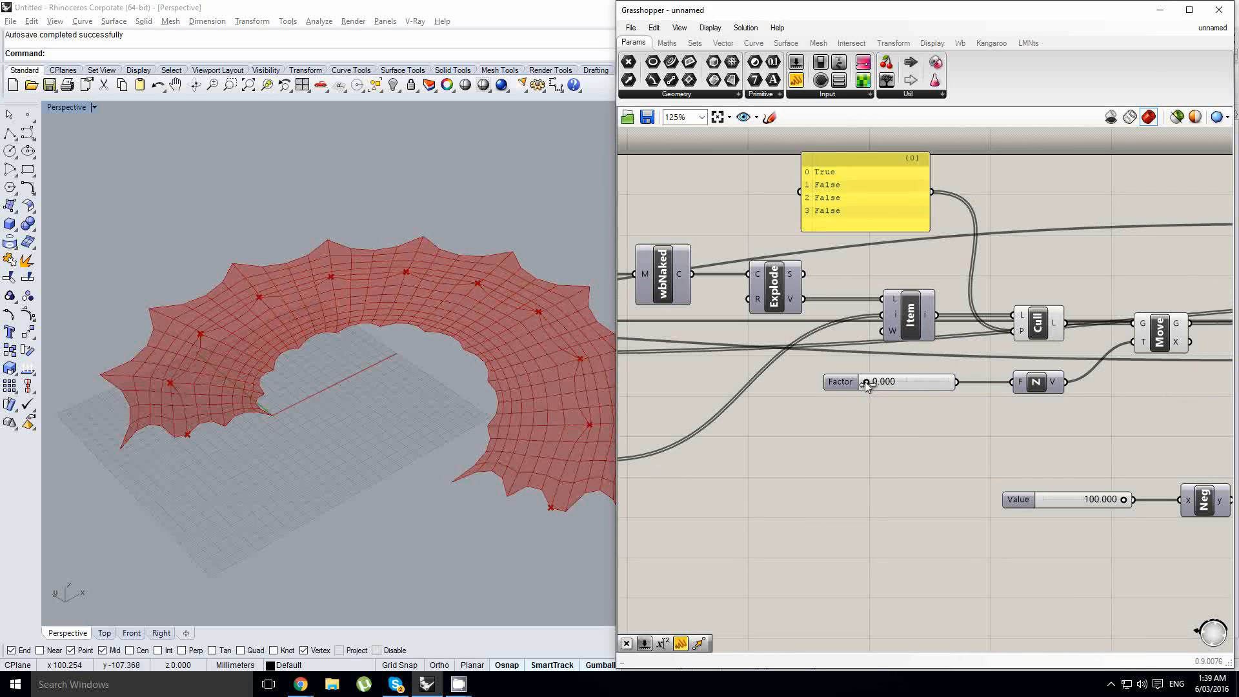
left_click_drag(866, 382, 900, 382)
right_click_drag(405, 414, 481, 387)
scroll(467, 404, "up", 4)
right_click_drag(480, 388, 486, 414, "shift")
- Delete the unused Point parameter attached to the Deconstruct Mesh vertices output
right_click_drag(920, 456, 815, 460)
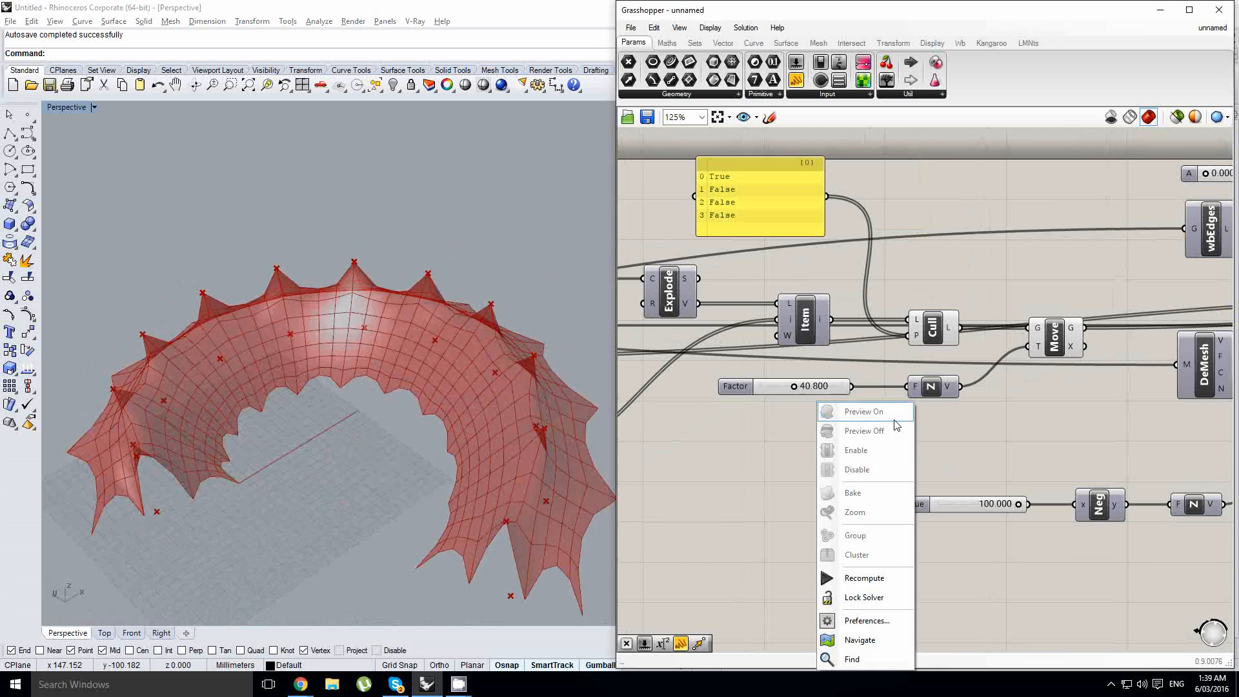
right_click_drag(992, 435, 819, 442)
right_click_drag(1028, 421, 716, 440)
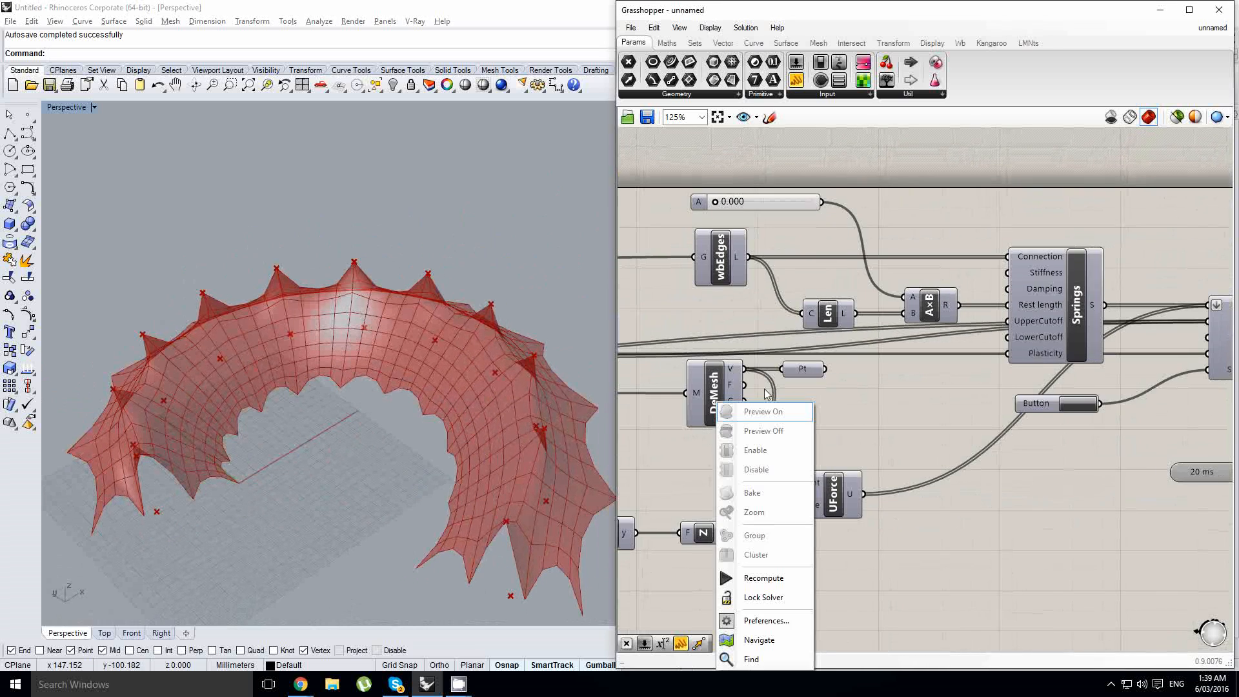
left_click(805, 368)
key("Delete")
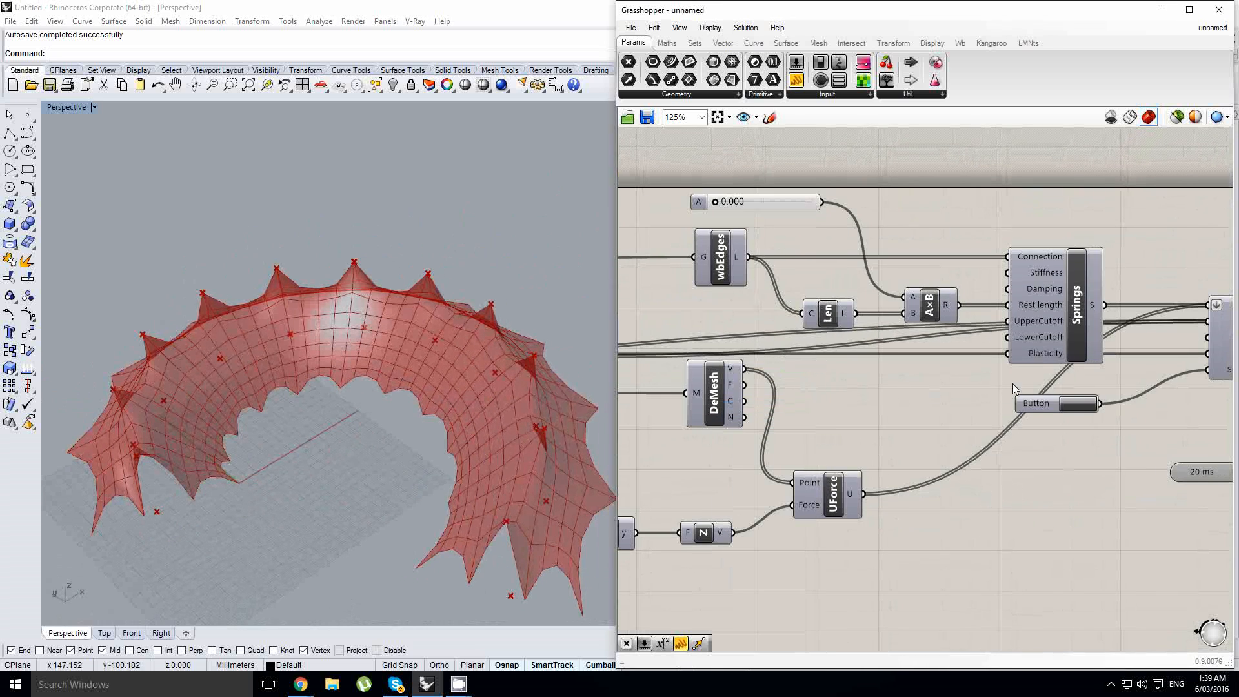
- Reset the Kangaroo simulation and compare the starting mesh with the raised anchor points
left_click(1070, 405)
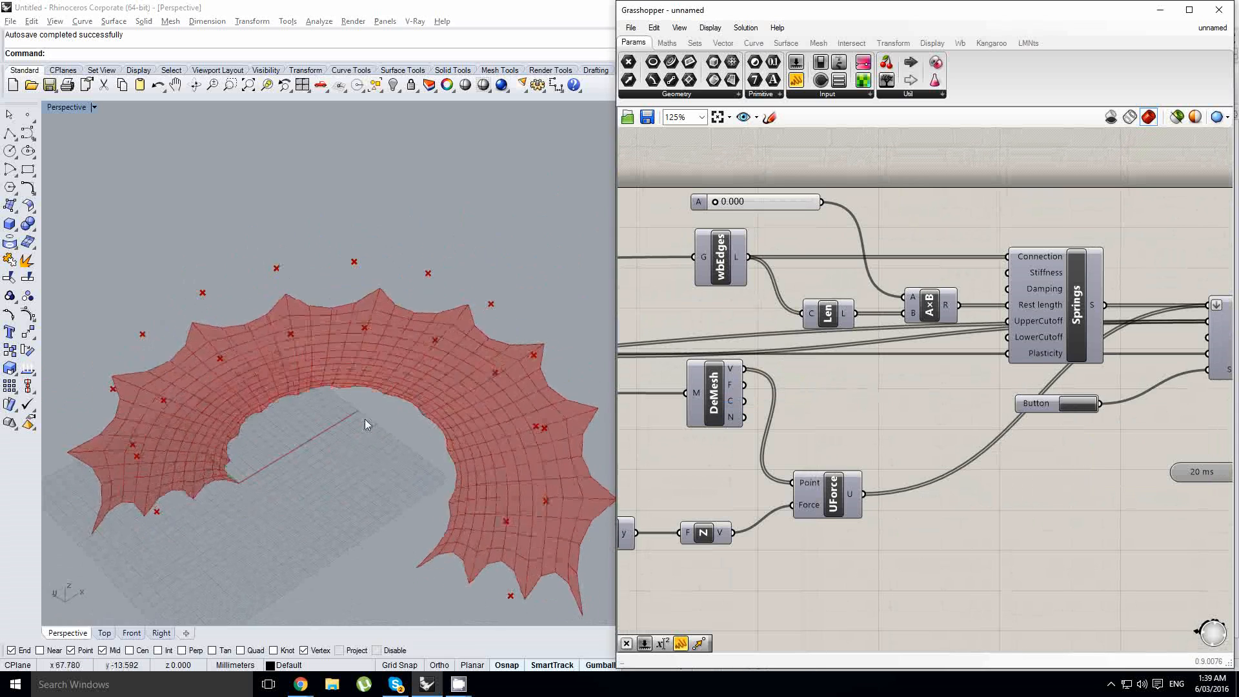
right_click_drag(364, 421, 408, 365)
scroll(488, 347, "down", 4)
right_click_drag(488, 347, 466, 316)
left_click_drag(200, 277, 622, 421)
- Move the simulation reset button beneath the Unit Z factor slider, keeping its connection to Kangaroo
right_click_drag(877, 361, 858, 363)
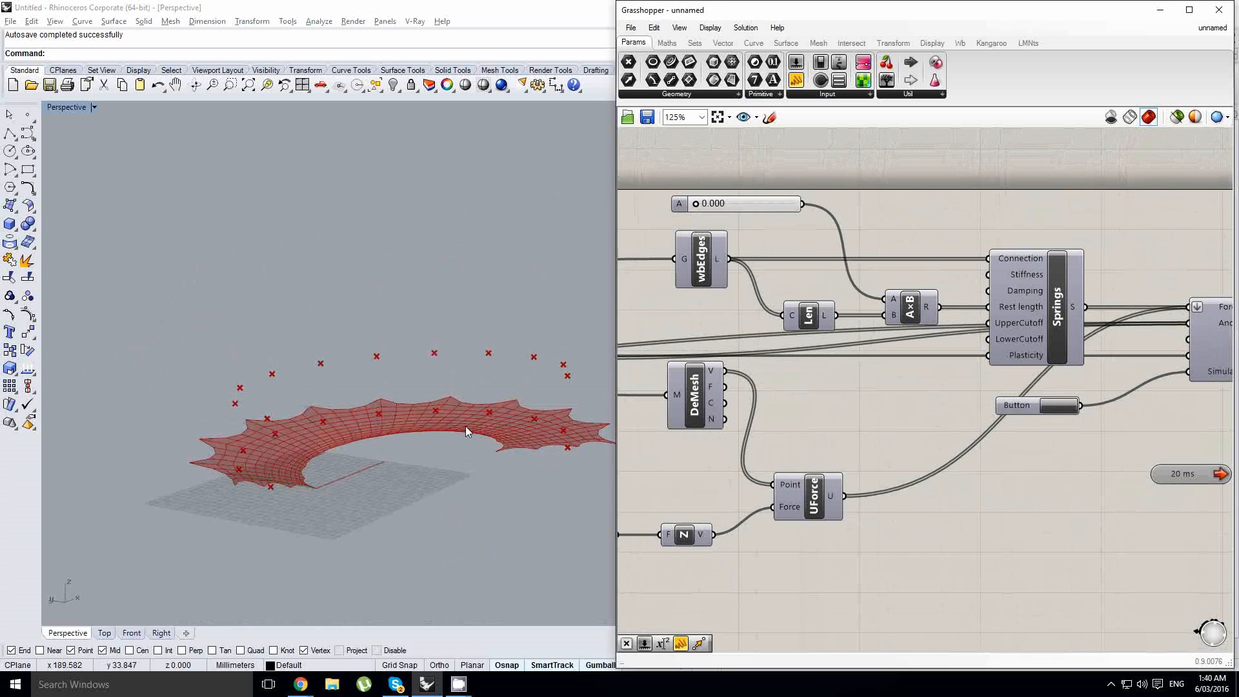
scroll(931, 400, "down", 3)
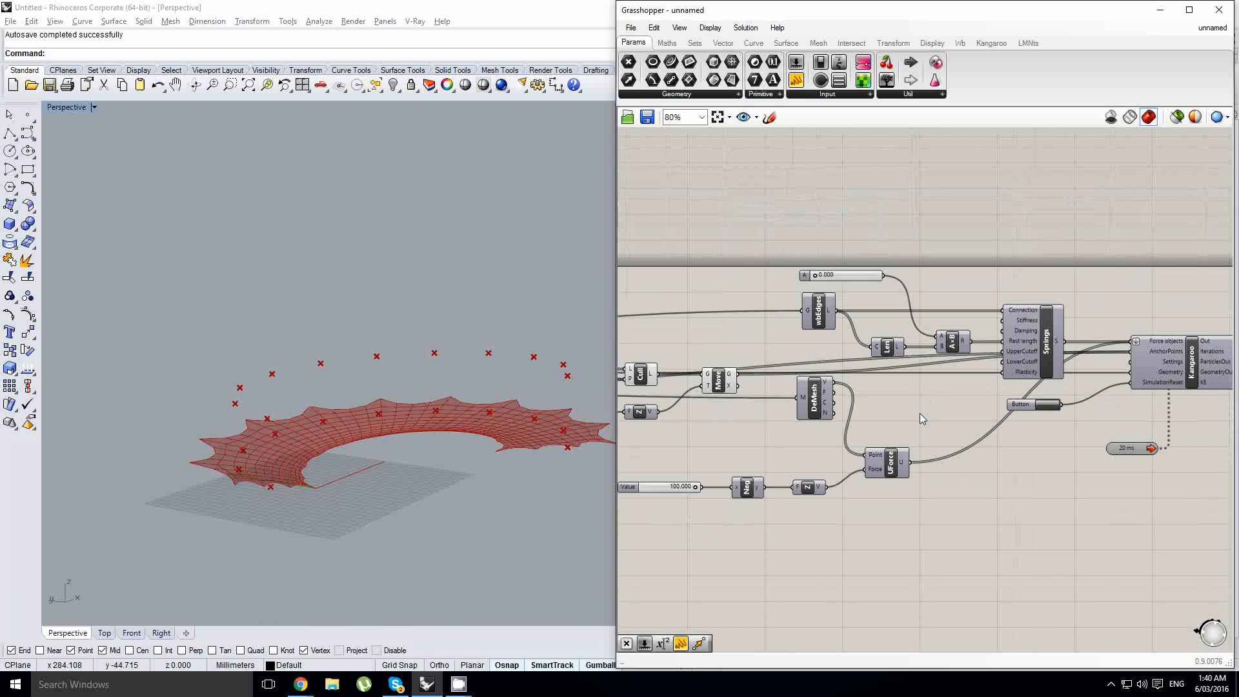
right_click_drag(1000, 403, 1092, 386)
scroll(1114, 387, "down", 3)
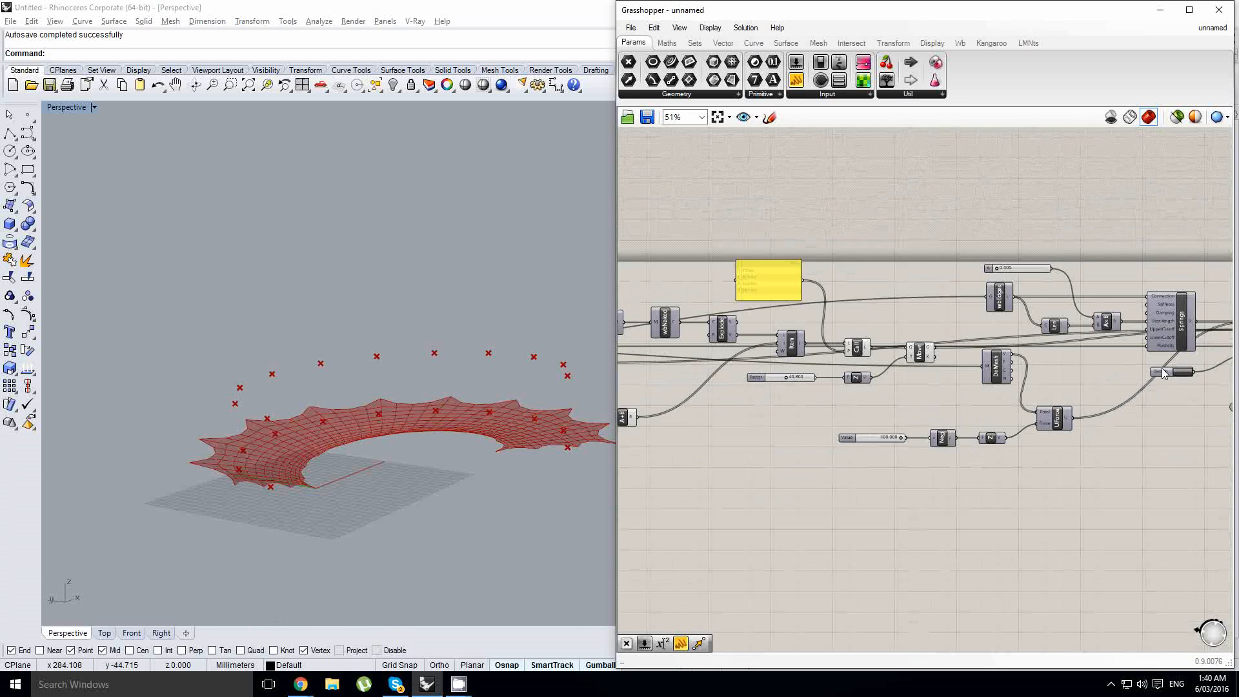
left_click_drag(1162, 371, 800, 406)
scroll(850, 392, "up", 4)
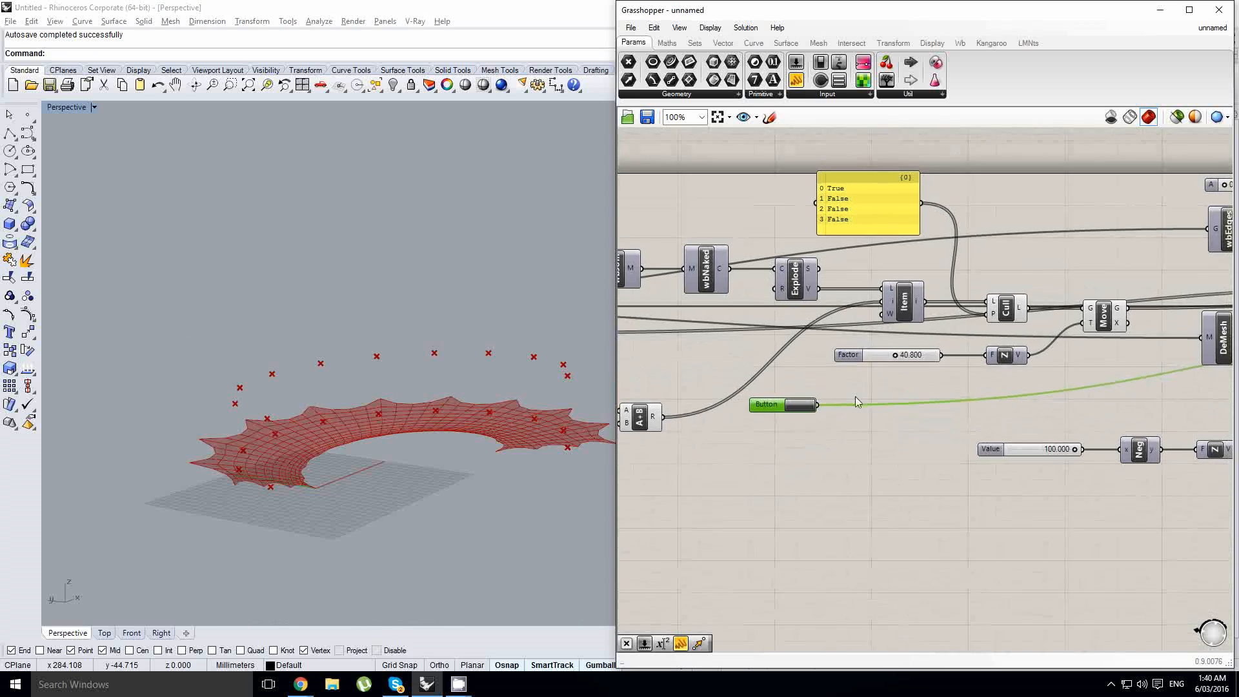
- Route the reset button's output through an Integer parameter into a panel and trigger the button to check its numeric value
right_click(834, 351)
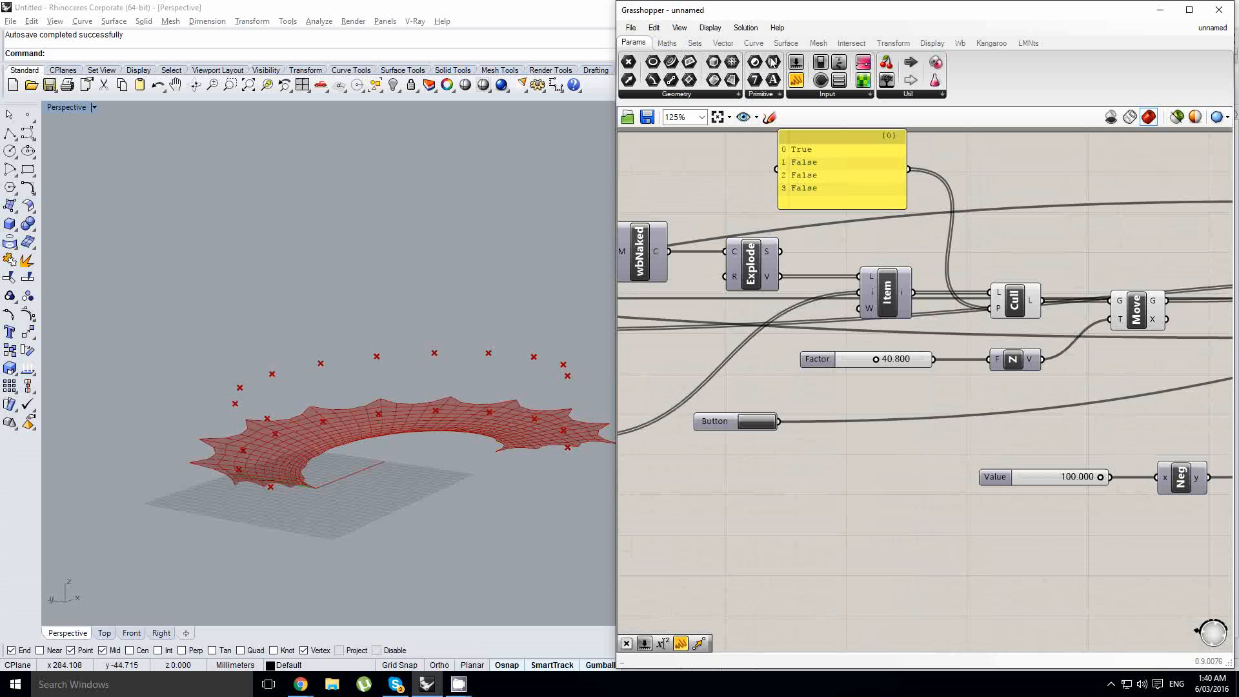
left_click_drag(881, 458, 878, 450)
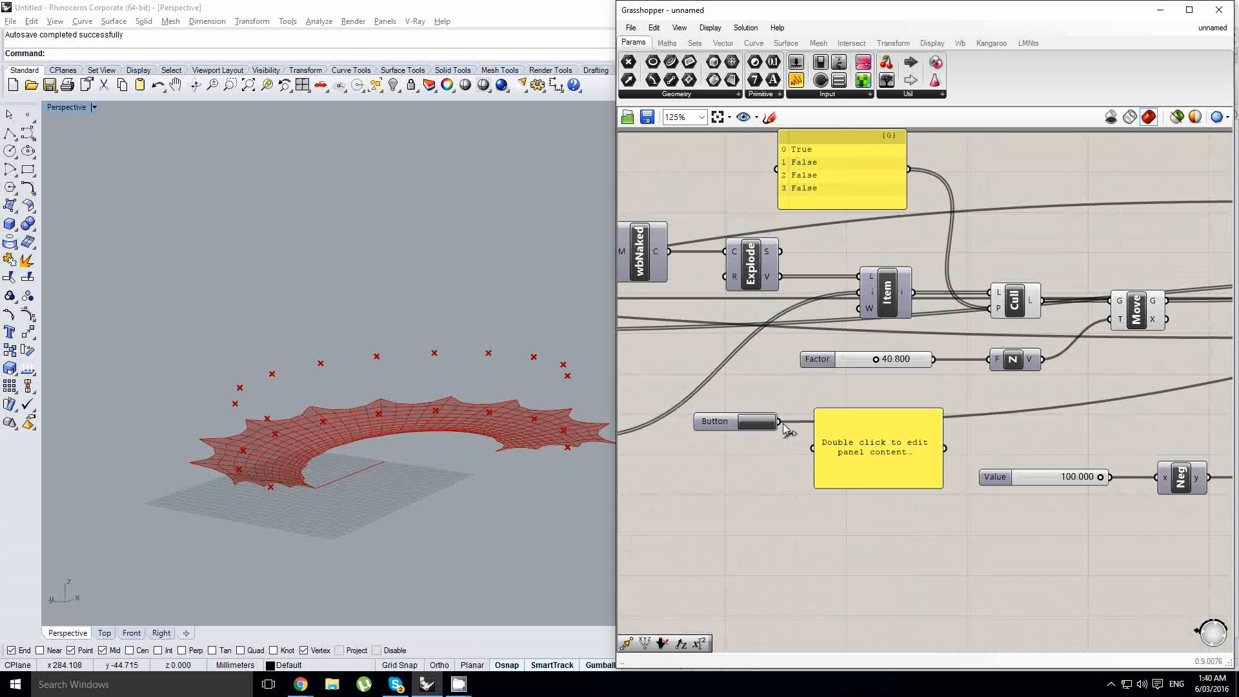
left_click_drag(780, 422, 858, 421)
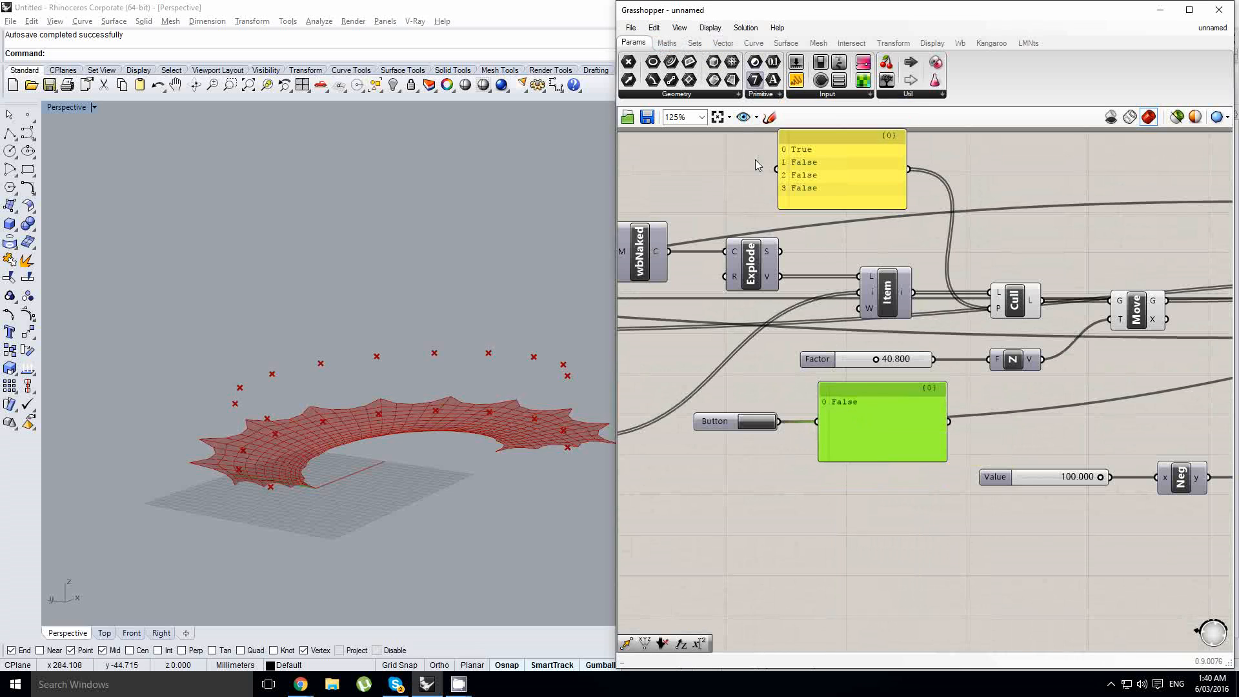
left_click_drag(775, 465, 774, 459)
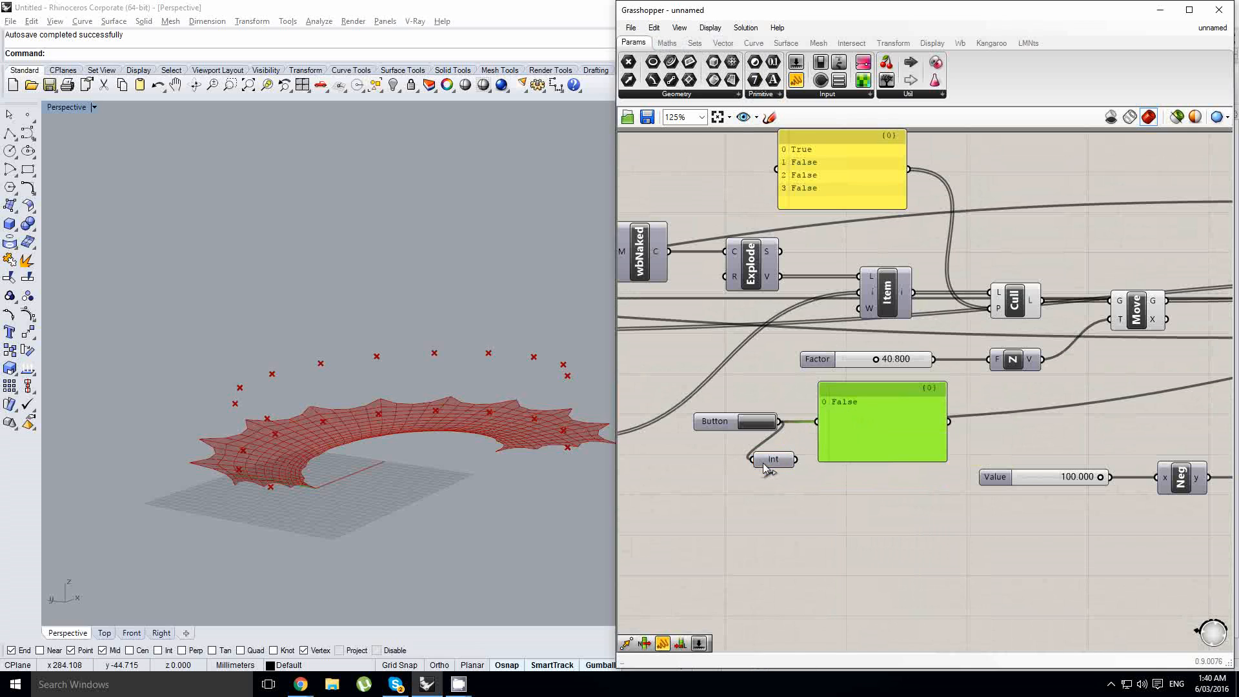
left_click(758, 422)
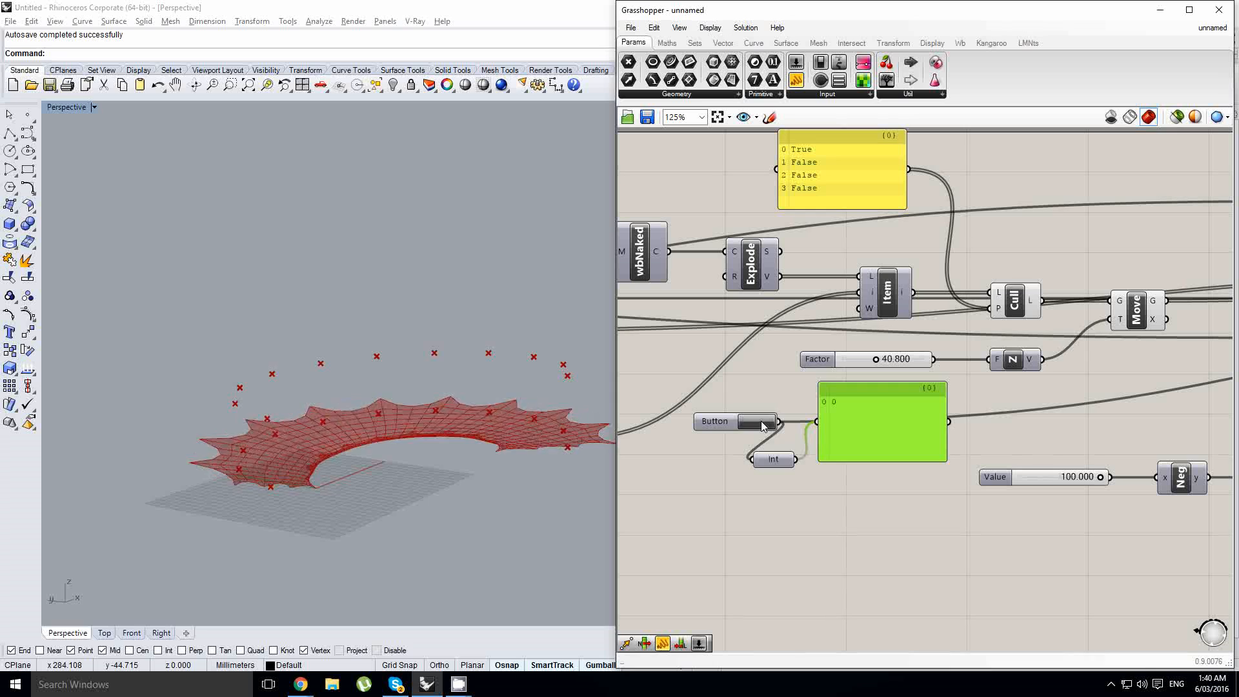
left_click(762, 423)
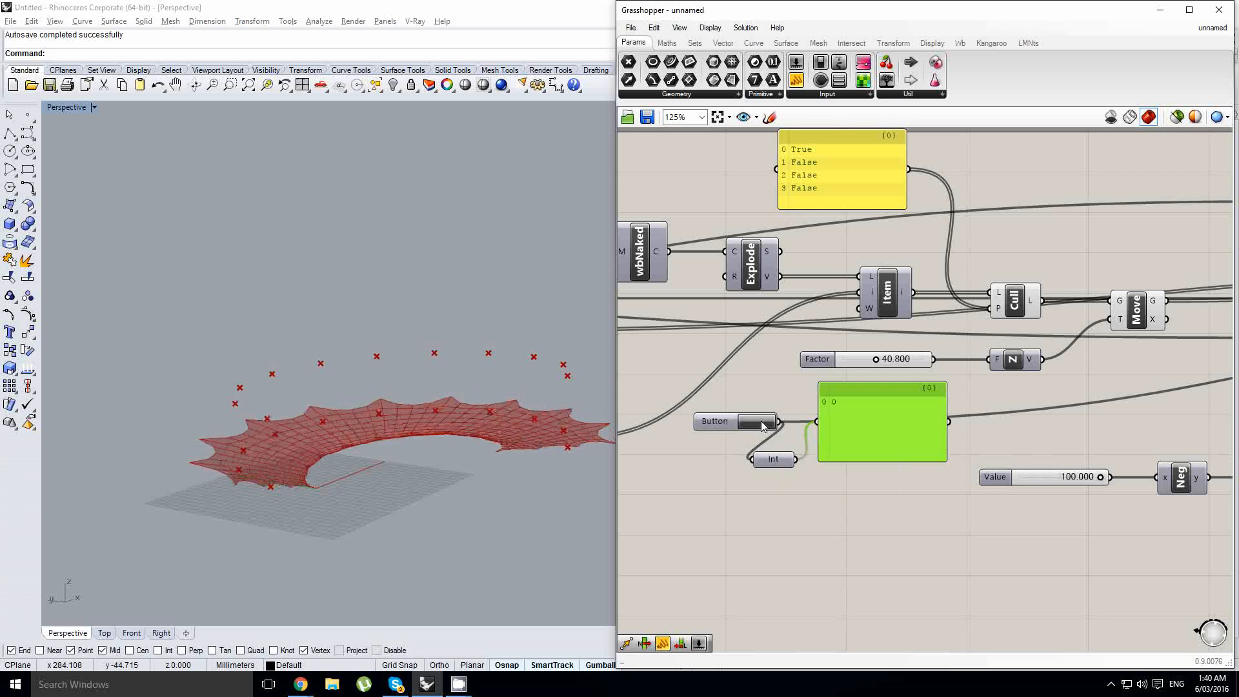
left_click(758, 423)
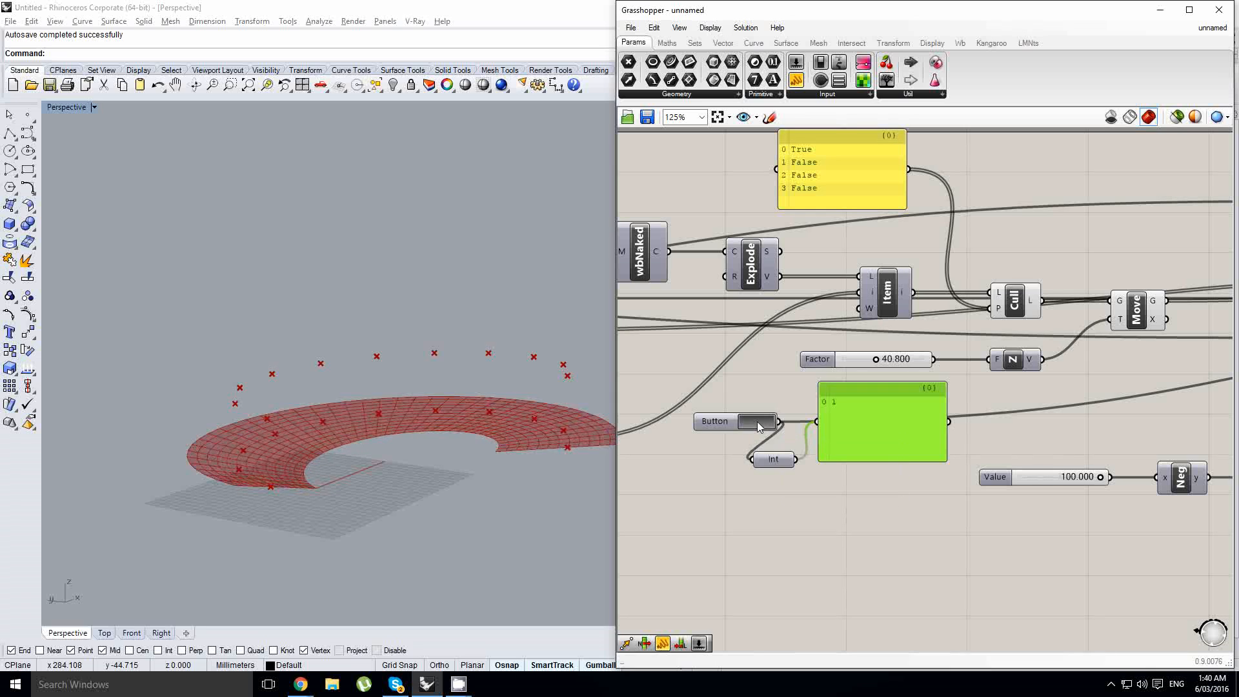
- Delete the panel, place the Integer parameter beside the reset button, and undo its deletion
left_click(772, 462)
left_click(867, 436)
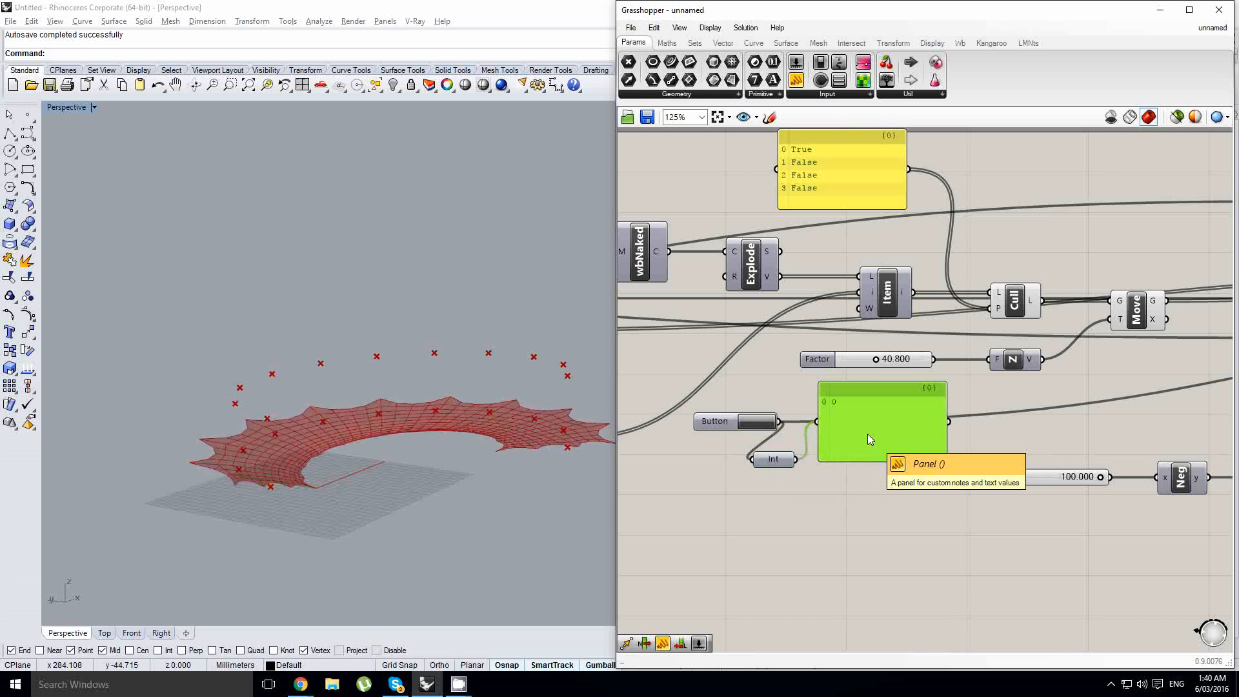
key("Delete")
left_click_drag(782, 463, 874, 438)
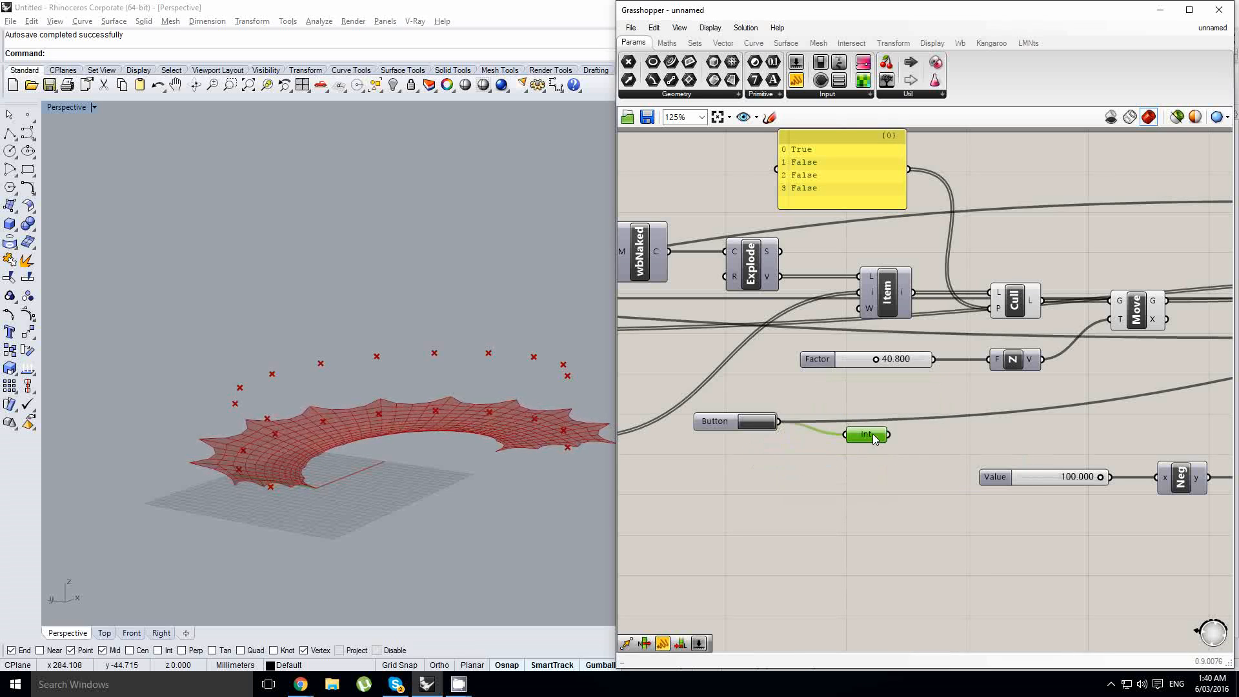
key("Delete")
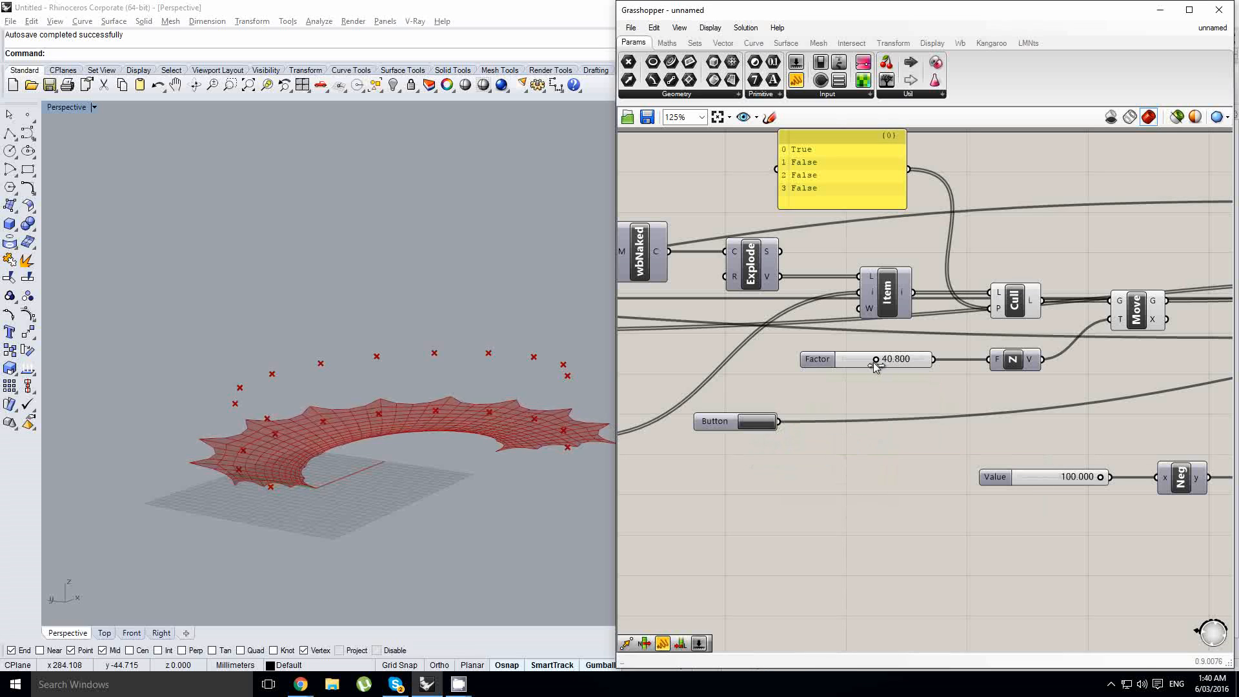
key("ctrl+z")
- Insert a Multiplication between the factor slider and the Unit Z vector, with the reset button as its B input
left_click_drag(816, 359, 723, 359)
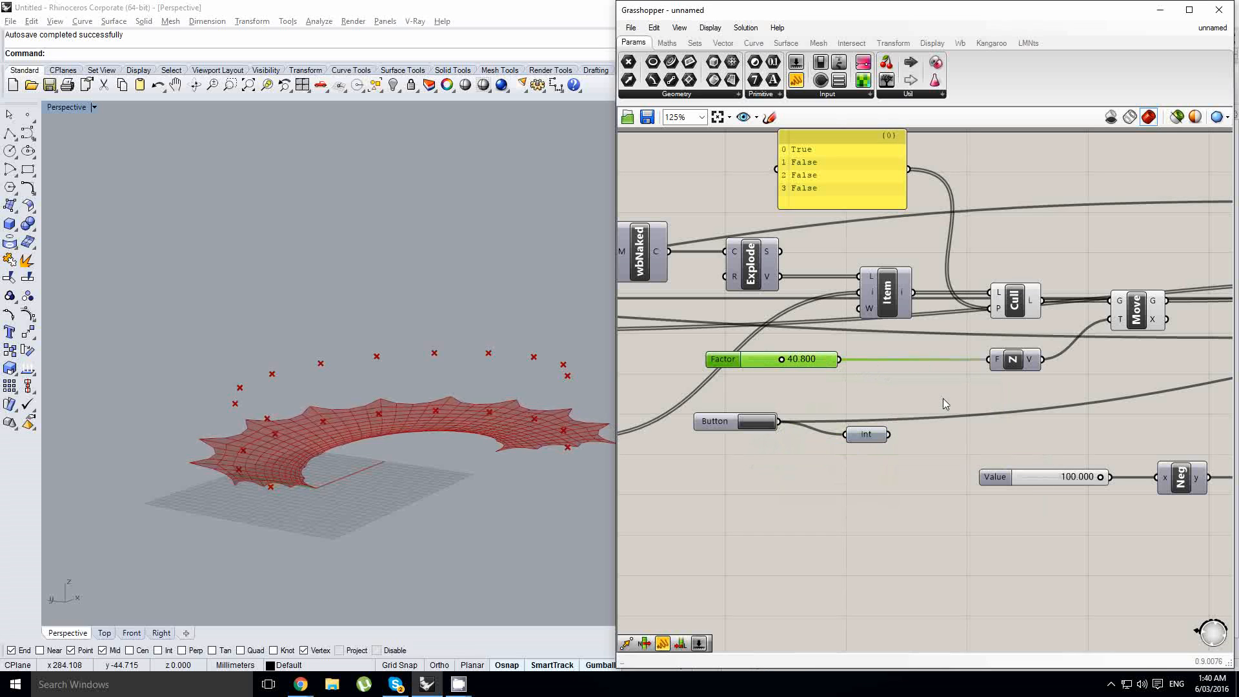
left_click(931, 387)
left_click(671, 44)
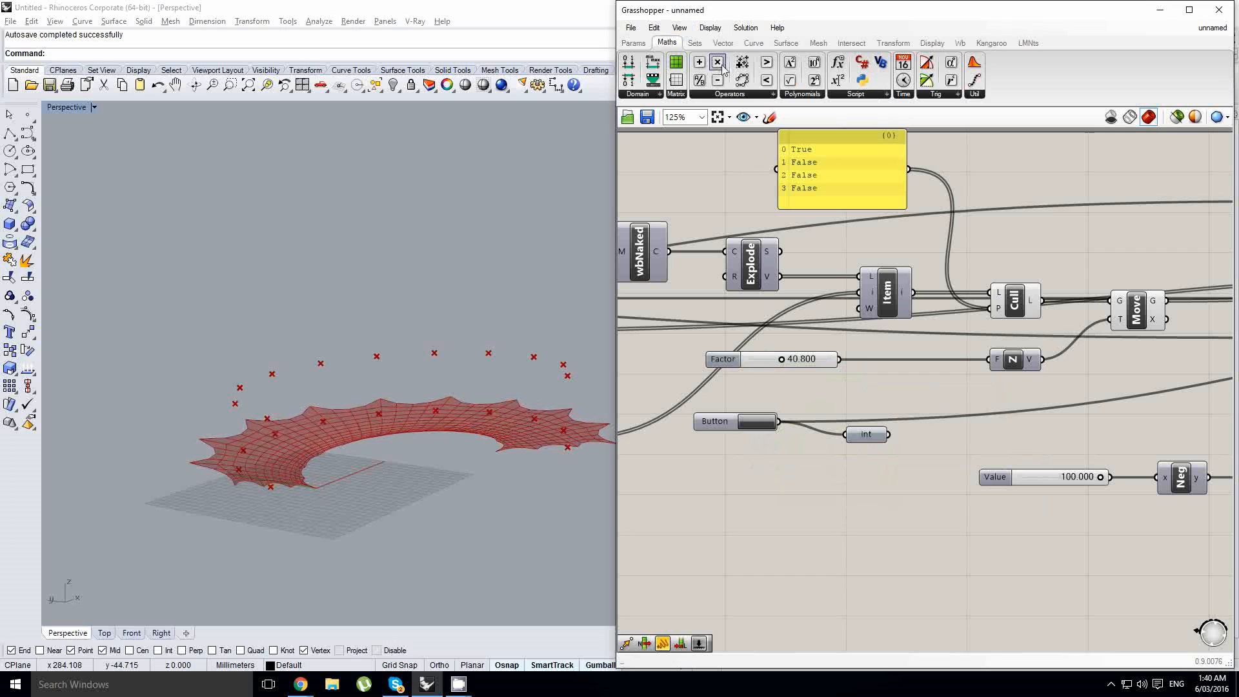
left_click_drag(897, 354, 914, 370)
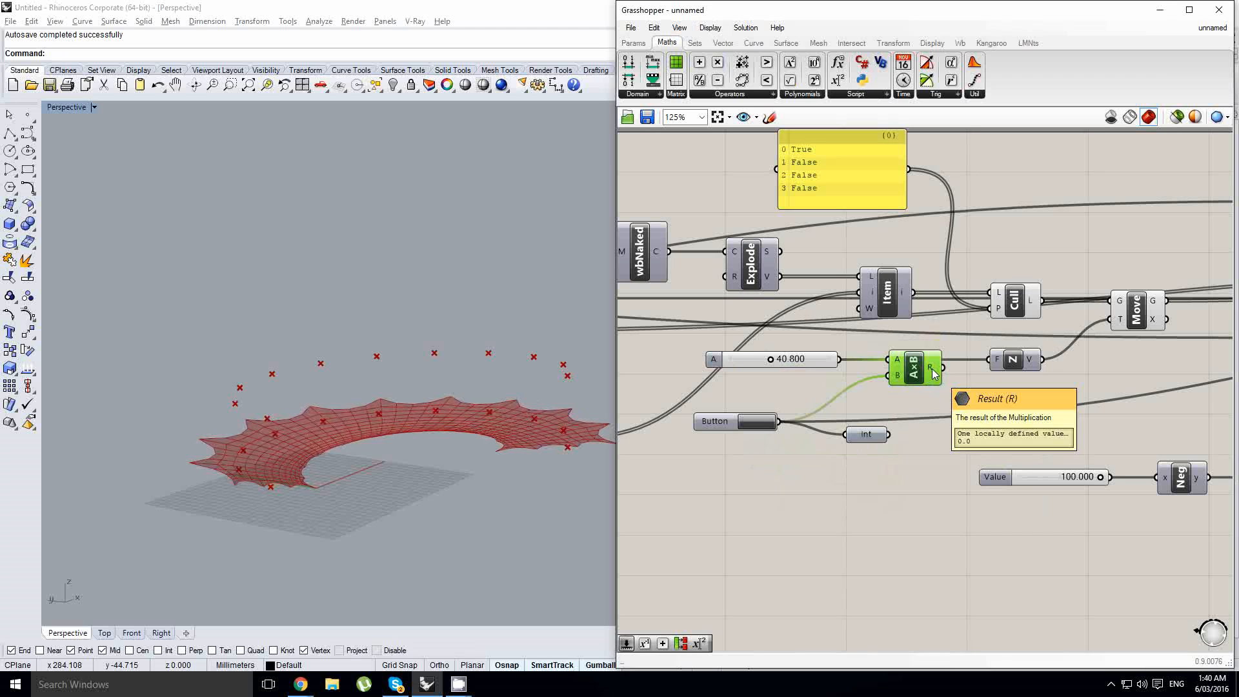
left_click(715, 421)
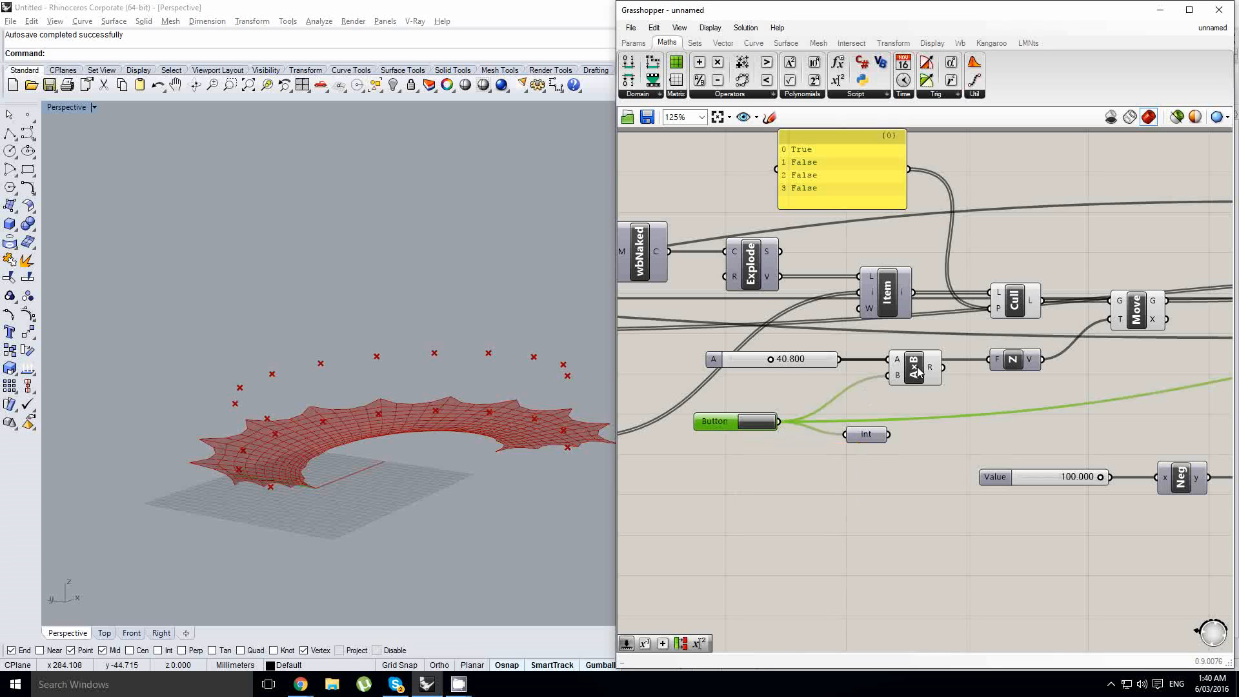
mouse_move(934, 374)
- Add a Gate Not fed by the reset button and remove the Integer parameter
double_click(825, 398)
type("not")
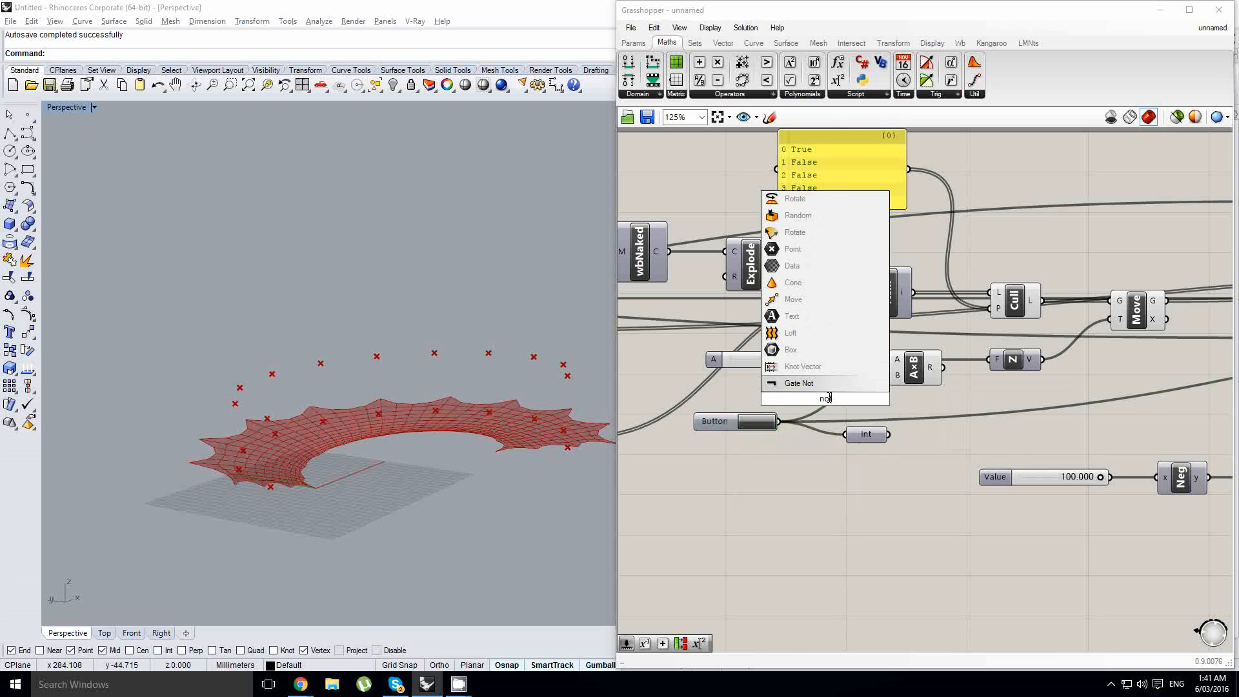
key("Return")
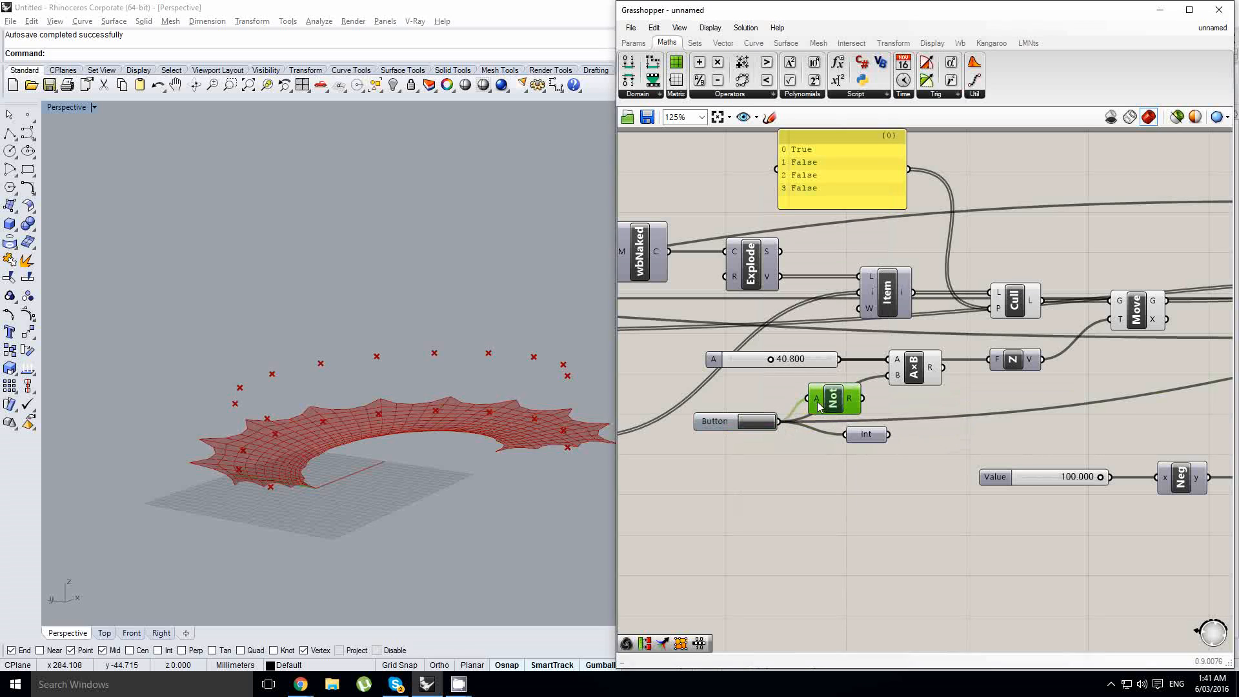
left_click_drag(864, 439, 864, 476)
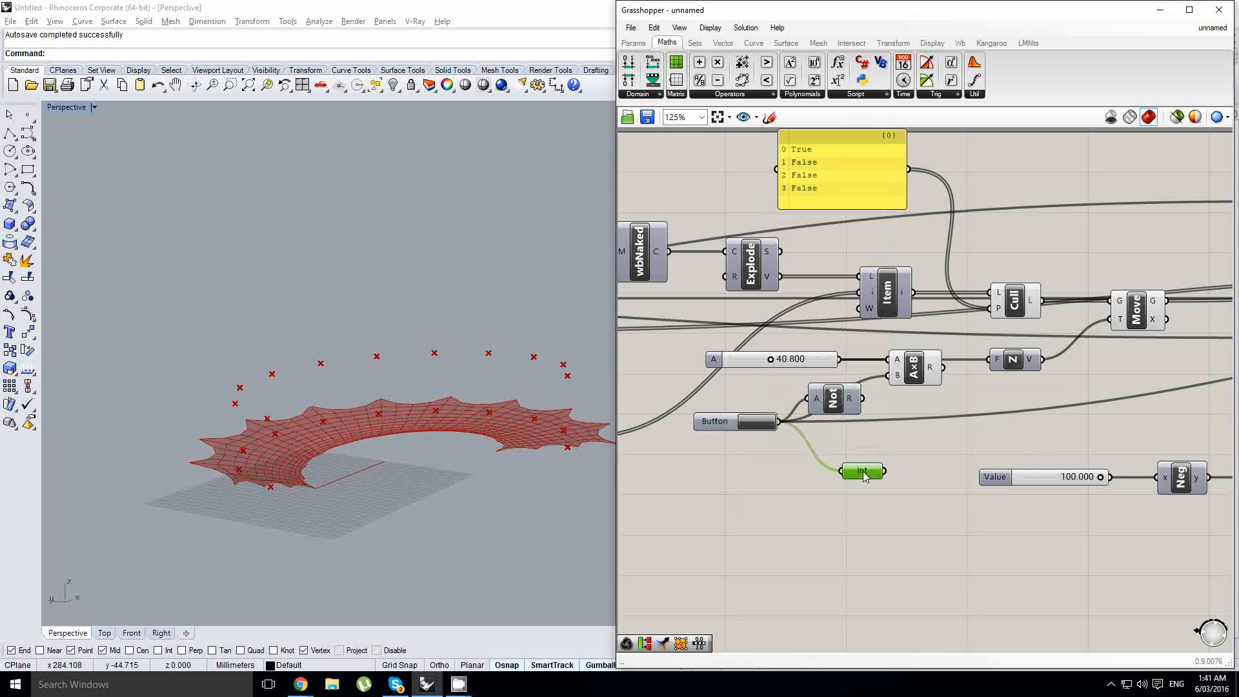
left_click_drag(834, 400, 840, 425)
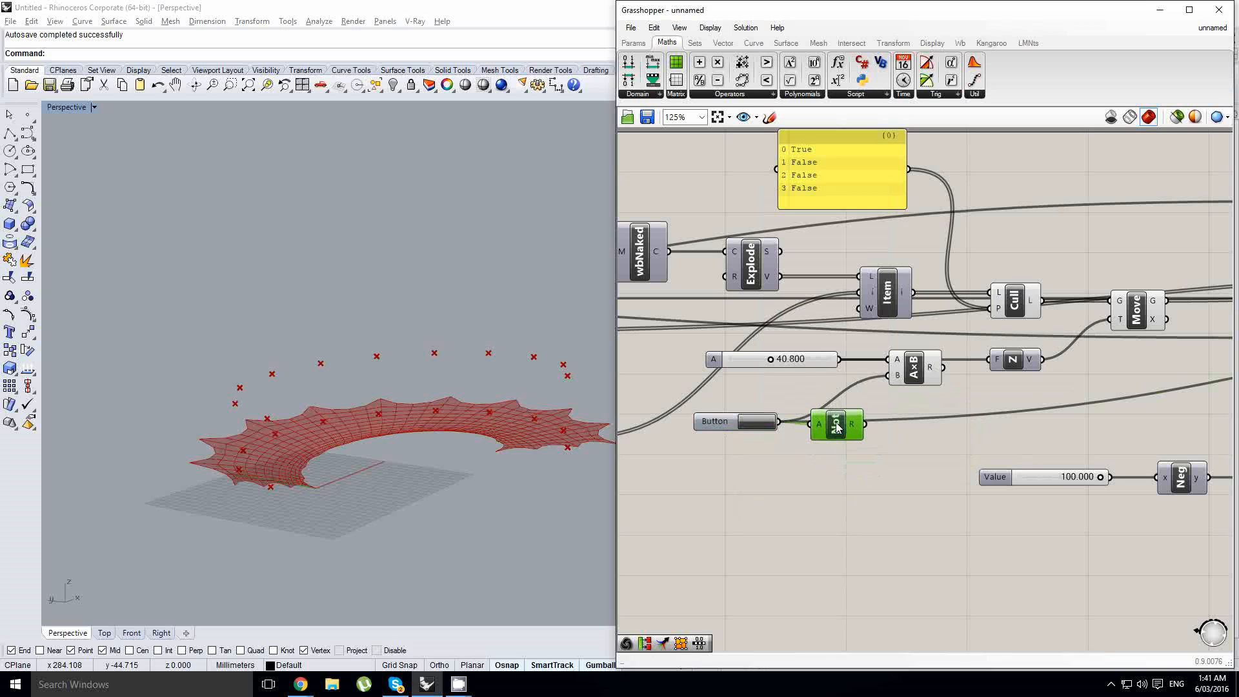
- Feed the Gate Not output into the Multiplication's B input and trigger the reset button to rerun the membrane simulation
scroll(832, 422, "up", 1)
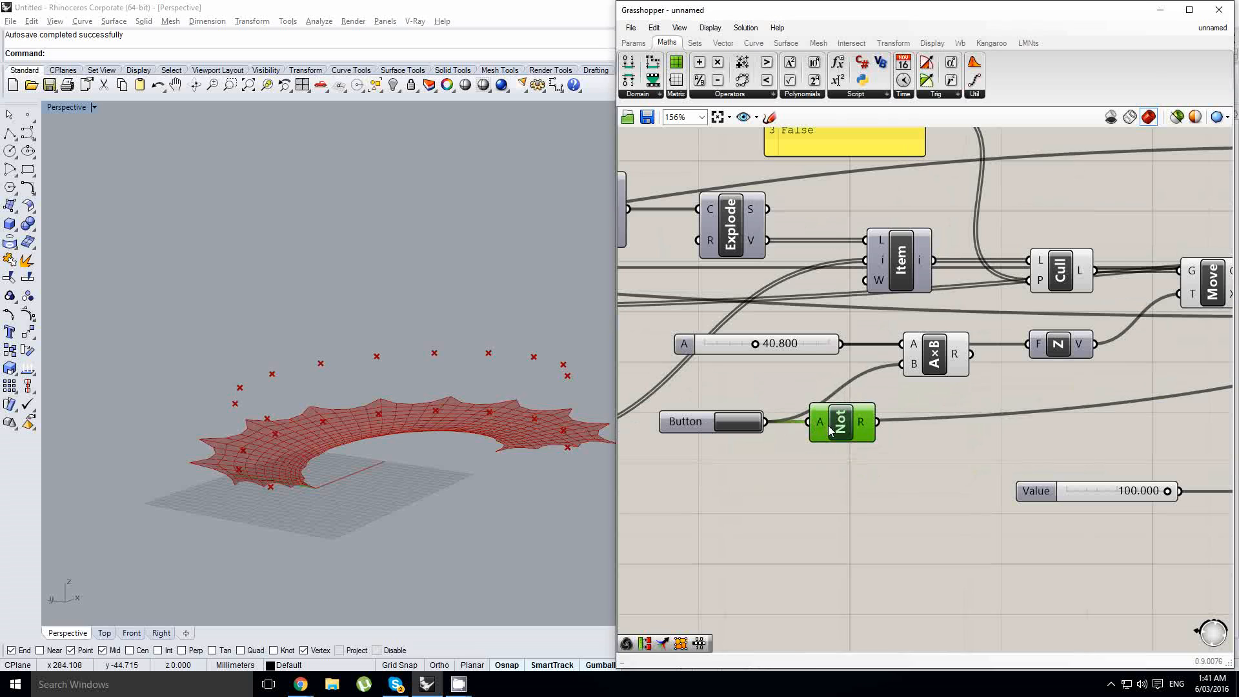
mouse_move(867, 426)
mouse_move(956, 362)
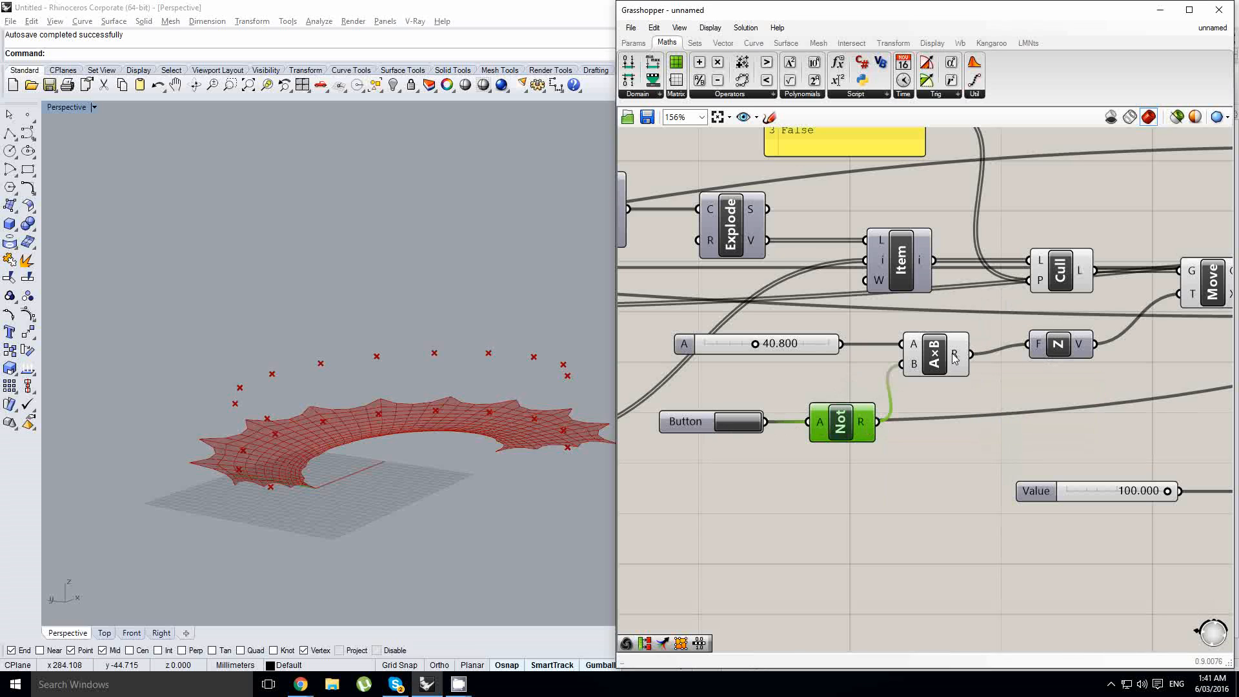
right_click_drag(795, 368, 850, 335)
left_click(792, 388)
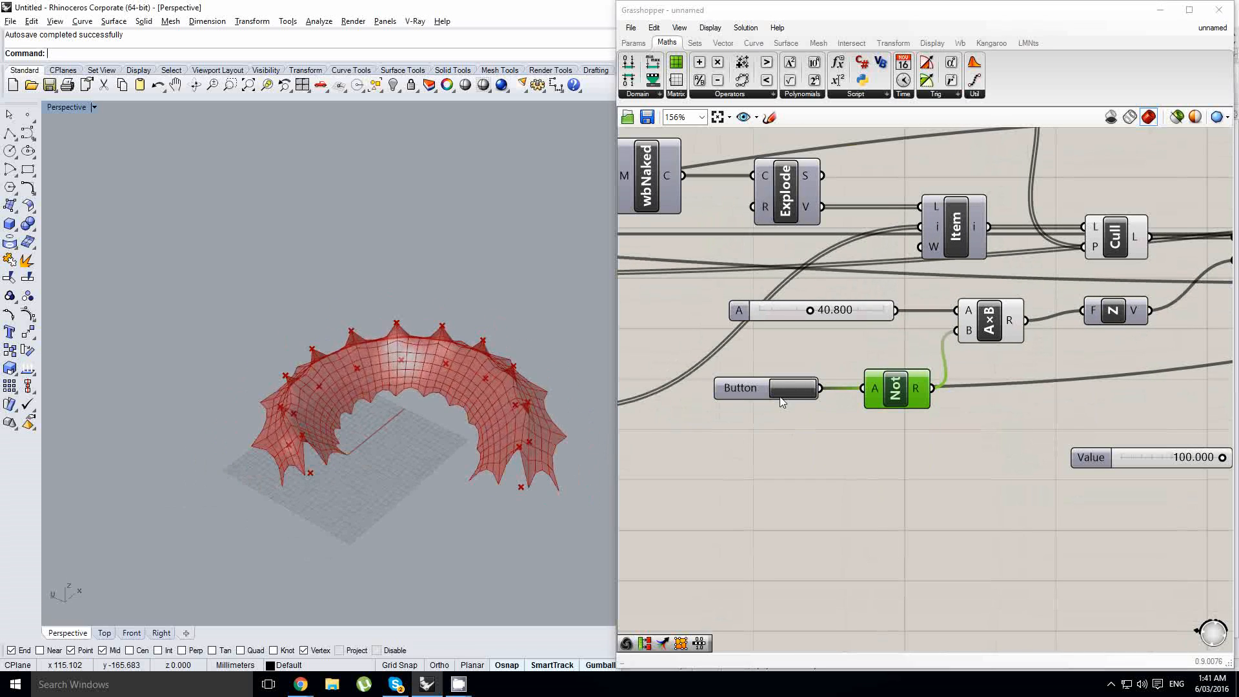
left_click(782, 390)
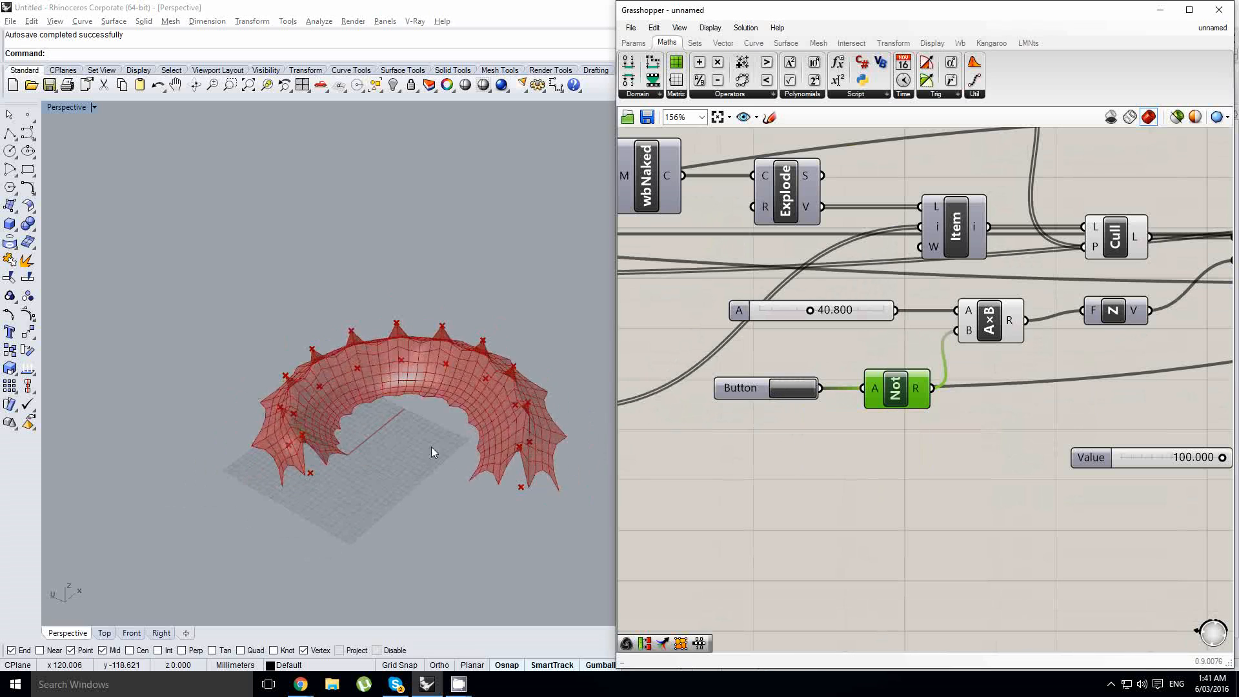
right_click_drag(431, 446, 450, 382)
scroll(452, 381, "up", 5)
right_click_drag(360, 393, 450, 400)
scroll(360, 457, "down", 8)
scroll(364, 445, "up", 2)
- Test longer spirals by setting the Factor slider before Pi to 1.356 and then 1.725
right_click_drag(822, 353, 955, 377)
left_click(1035, 368)
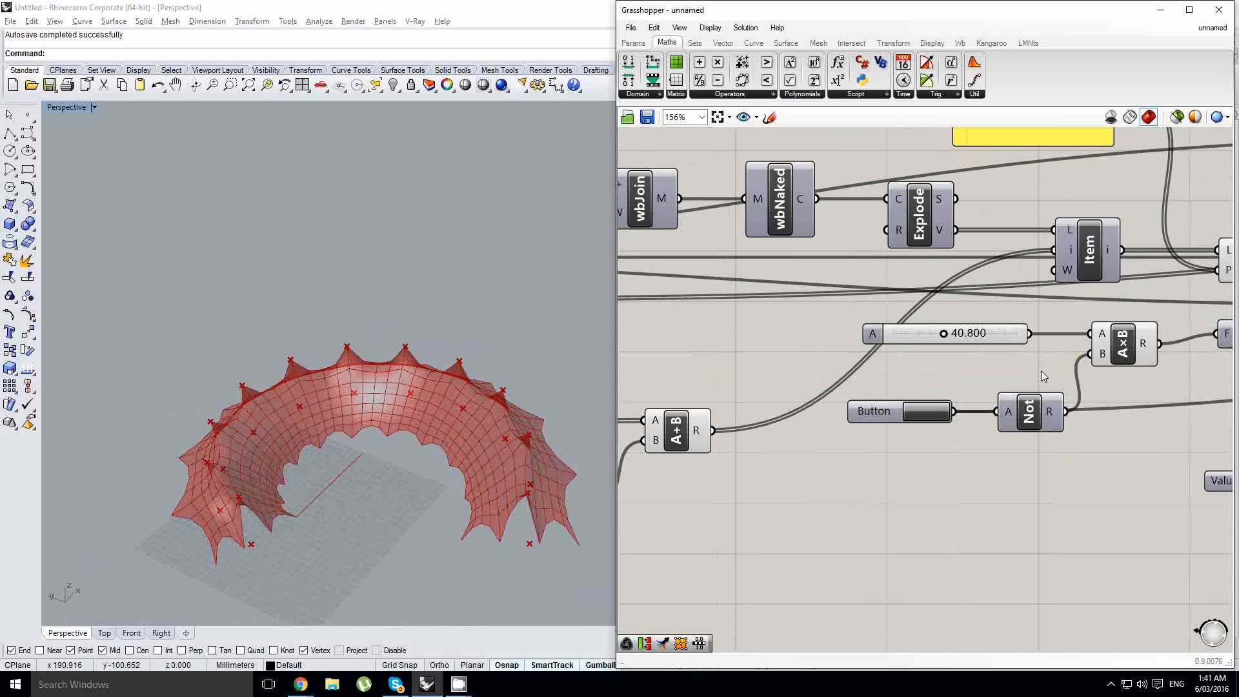
scroll(1109, 380, "down", 8)
scroll(915, 348, "up", 10)
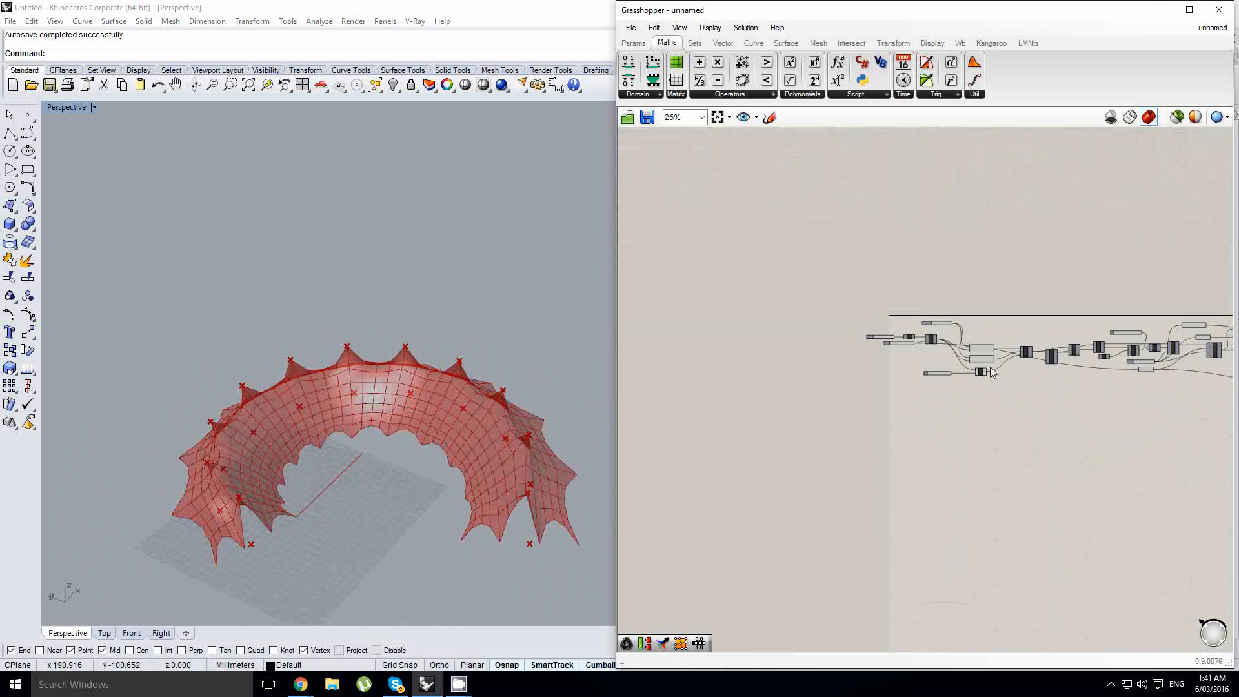
right_click_drag(931, 368, 909, 379)
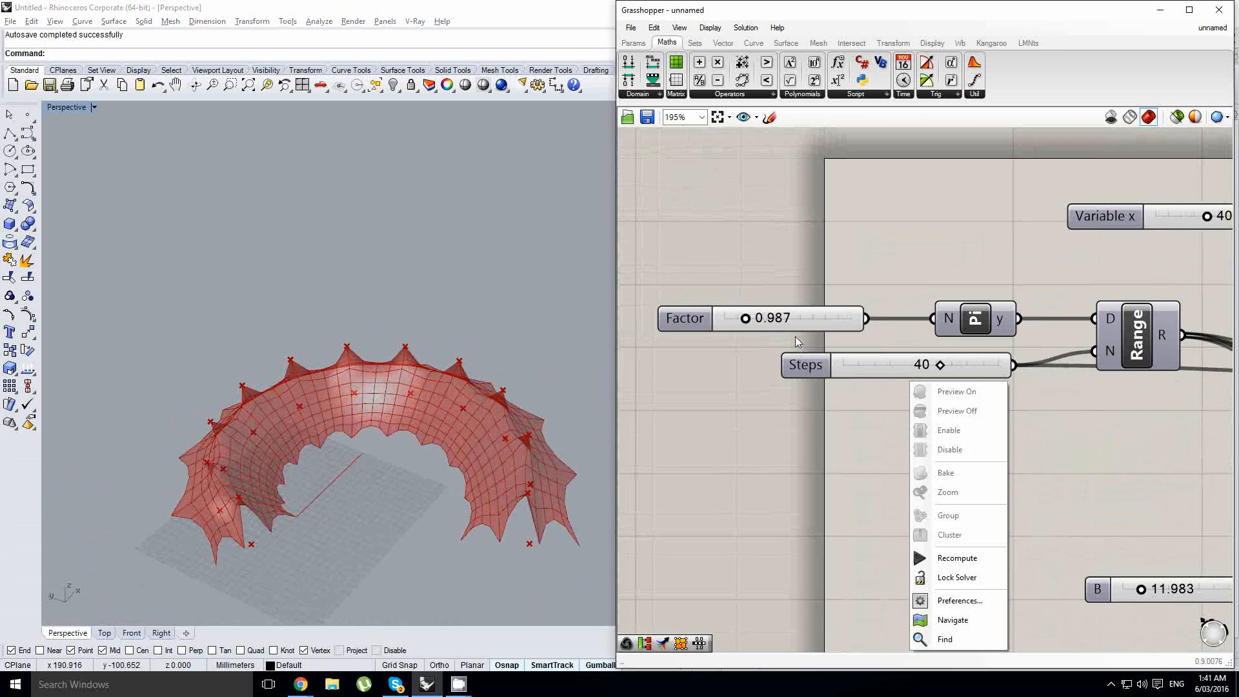
left_click(791, 334)
left_click_drag(749, 322, 753, 321)
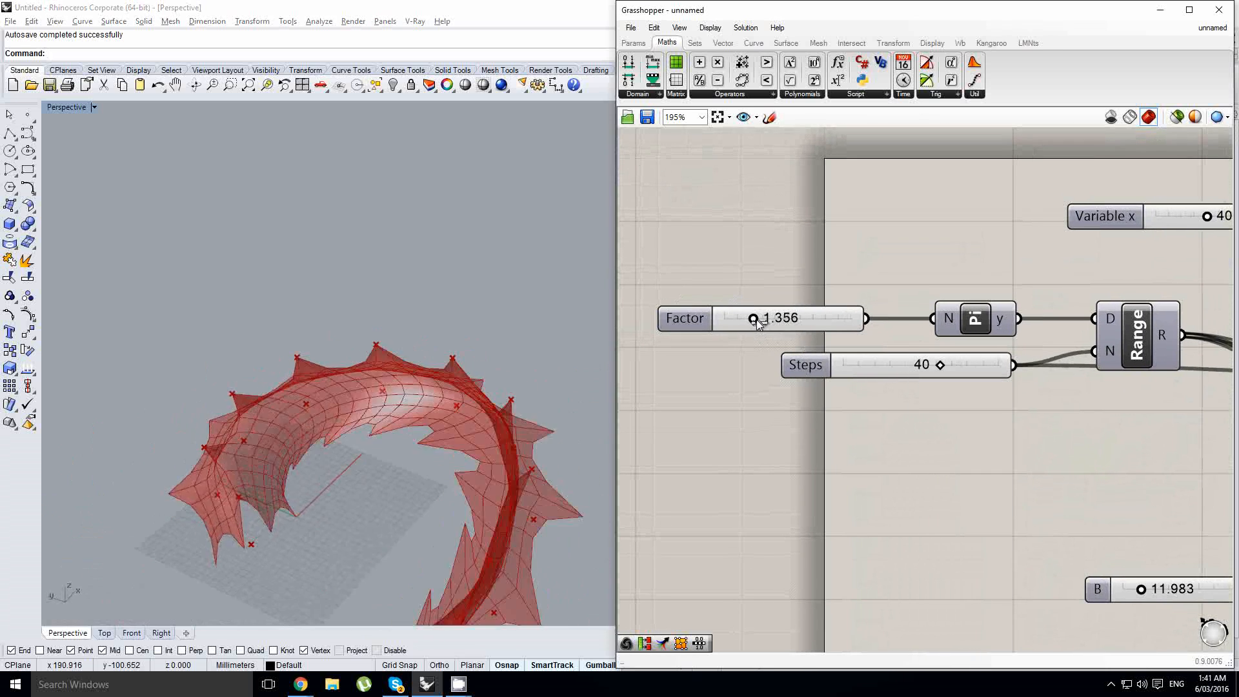
left_click(372, 501)
right_click_drag(373, 501, 396, 401, "shift")
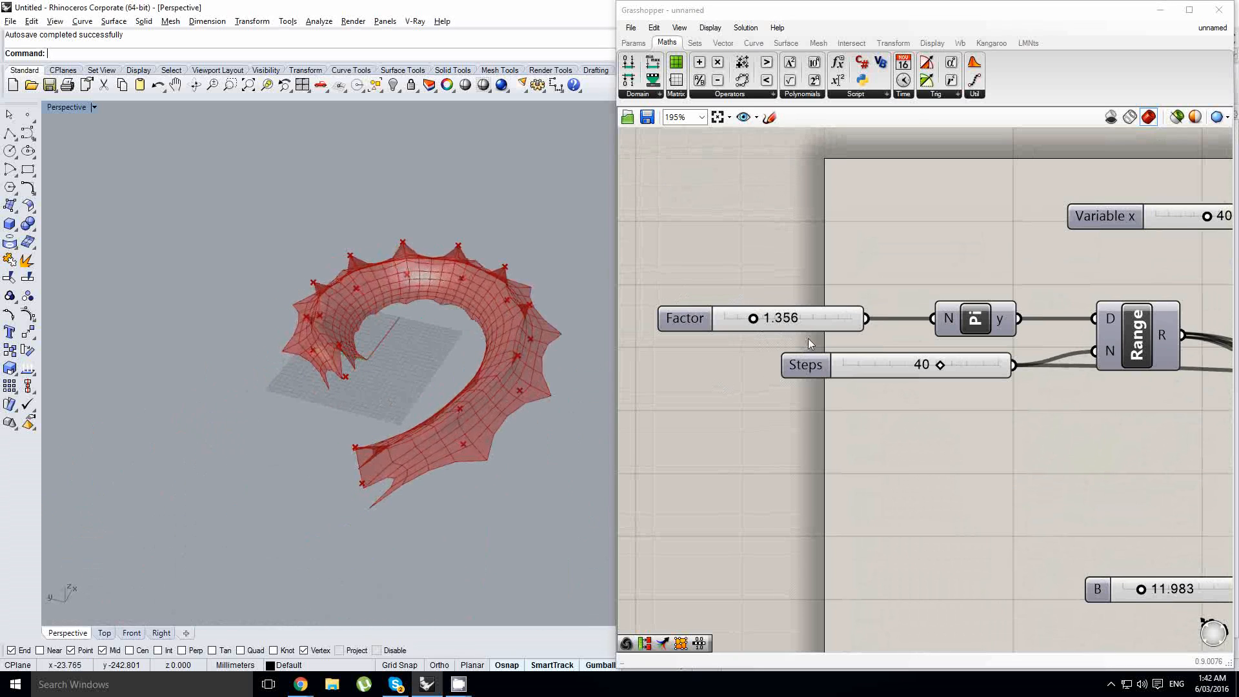
left_click_drag(755, 323, 761, 323)
scroll(251, 427, "down", 3)
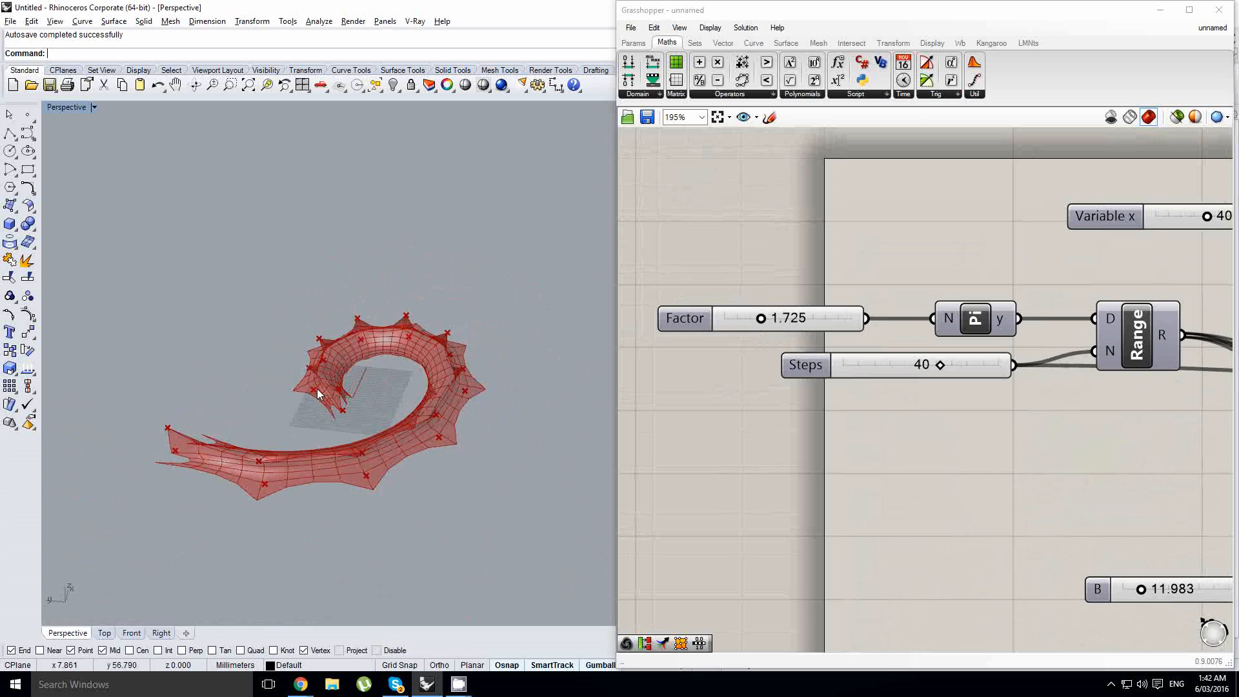
right_click_drag(319, 364, 329, 392)
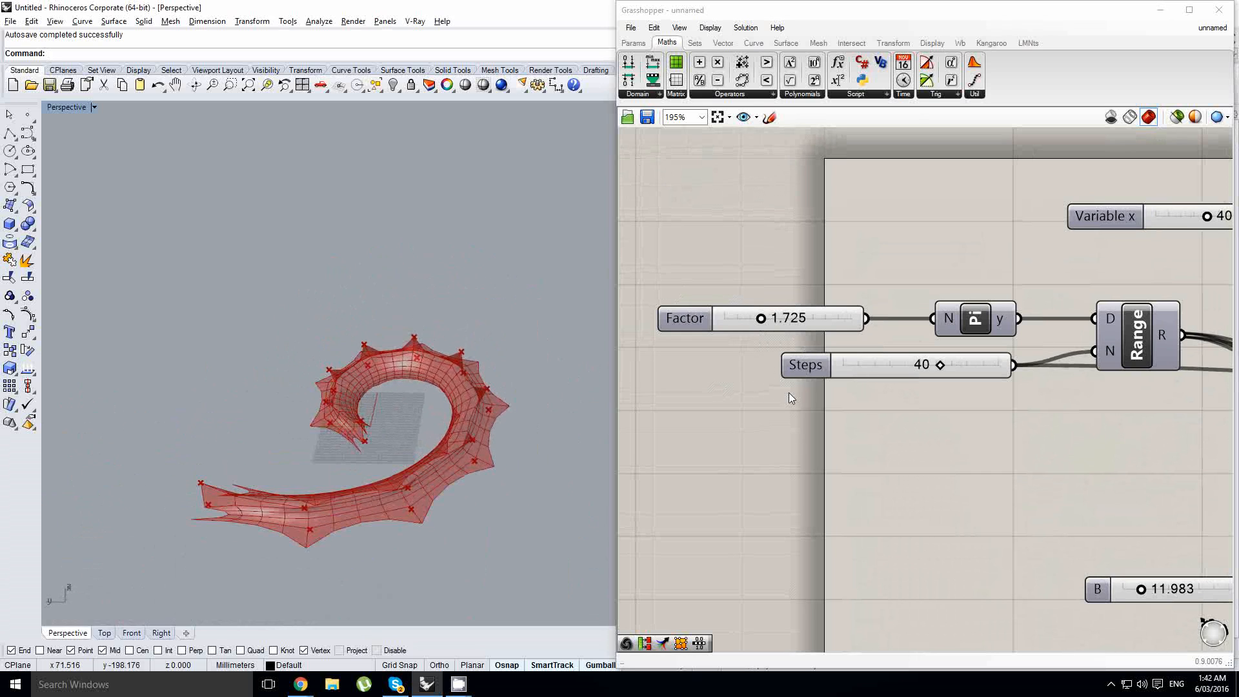
- Set the Factor slider before Pi to 1.111 to shorten the spiral
left_click_drag(763, 323, 748, 319)
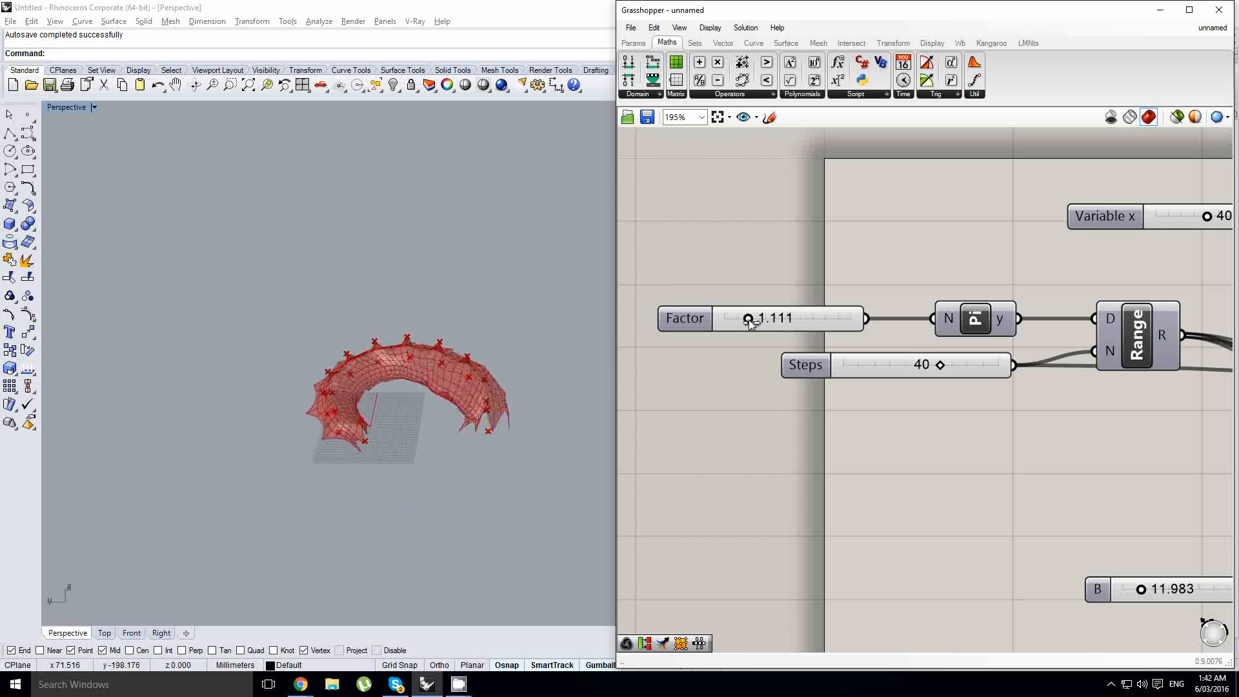
mouse_move(940, 365)
left_mouse_down()
mouse_move(912, 366)
mouse_move(939, 368)
left_mouse_up()
right_click_drag(541, 421, 467, 405)
scroll(467, 405, "up", 6)
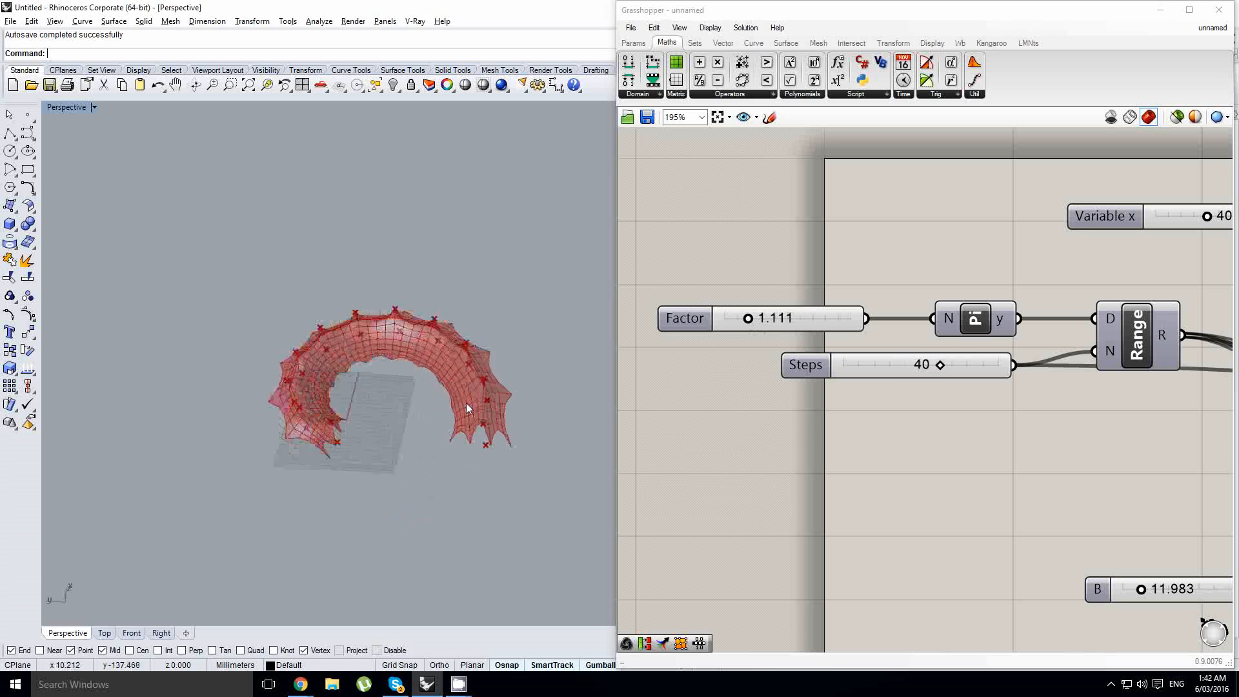
left_click(807, 423)
scroll(819, 409, "down", 9)
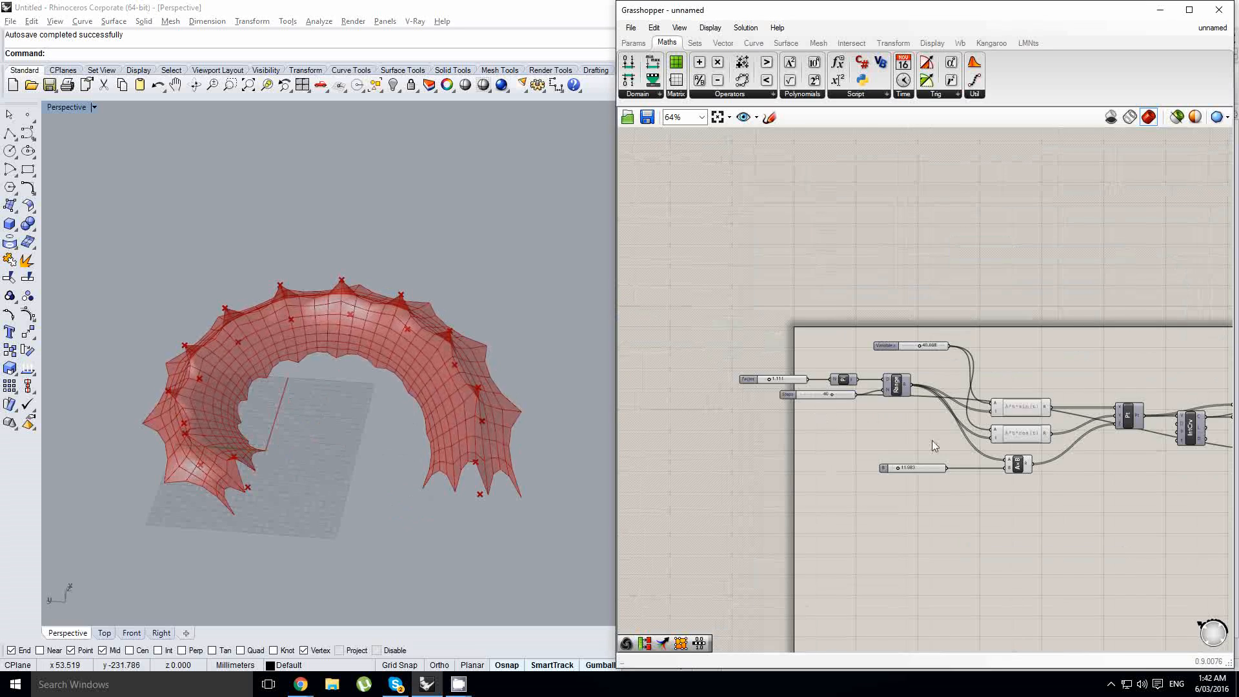
right_click(799, 404)
right_click_drag(1155, 475, 841, 448)
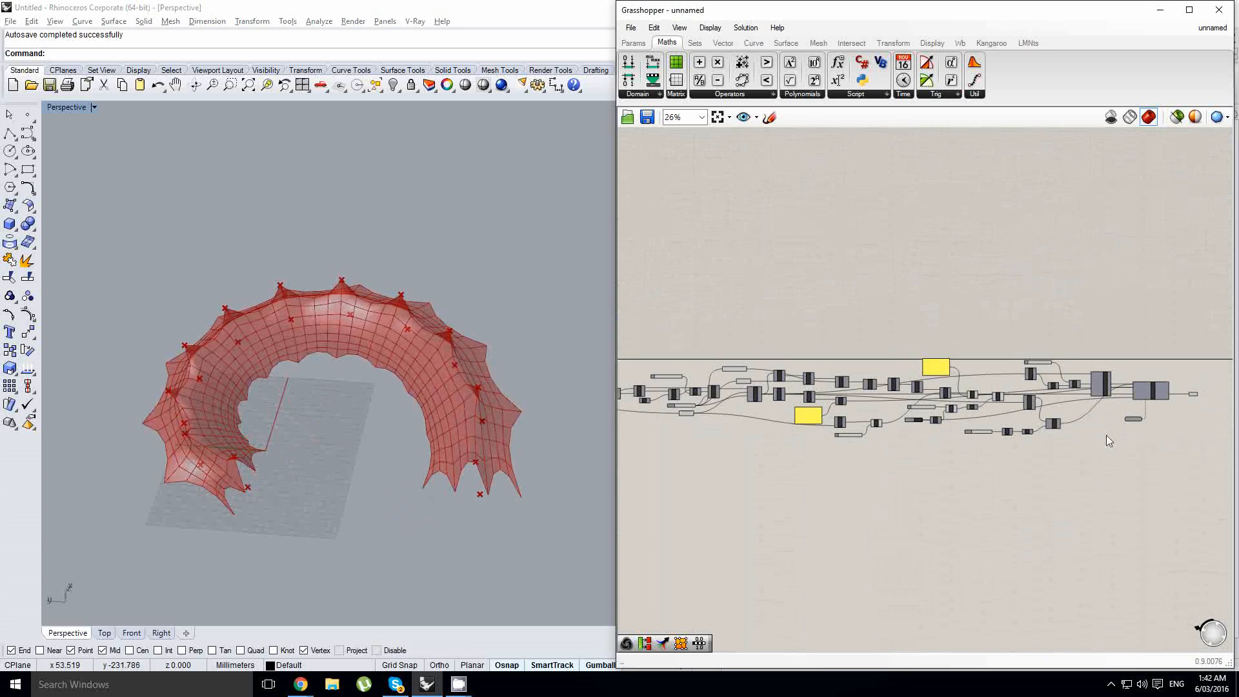
scroll(1143, 417, "up", 6)
right_click_drag(863, 360, 1101, 379)
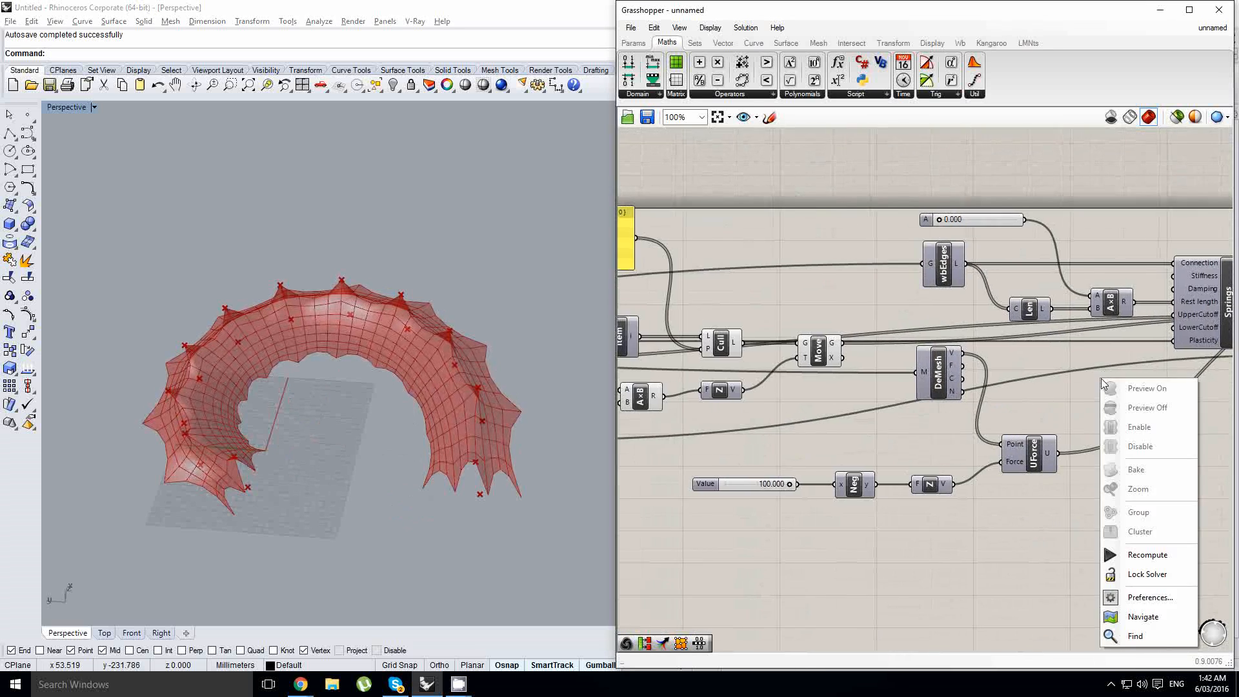
- Set the Steps slider of the Range component at the start of the definition to 64
scroll(1100, 379, "down", 1)
right_click_drag(774, 416, 1061, 403)
right_click_drag(842, 426, 1065, 416)
scroll(1065, 416, "down", 4)
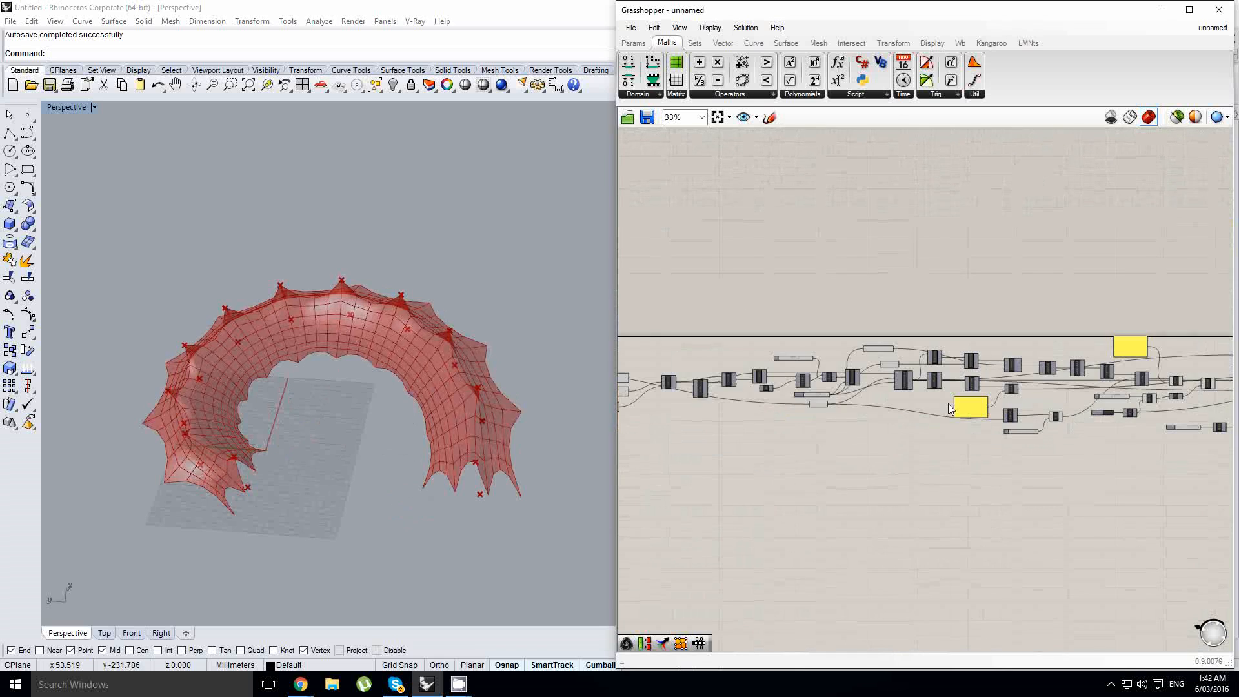
scroll(652, 389, "up", 1)
right_click_drag(653, 389, 995, 385)
scroll(941, 396, "up", 4)
right_click_drag(791, 379, 992, 430)
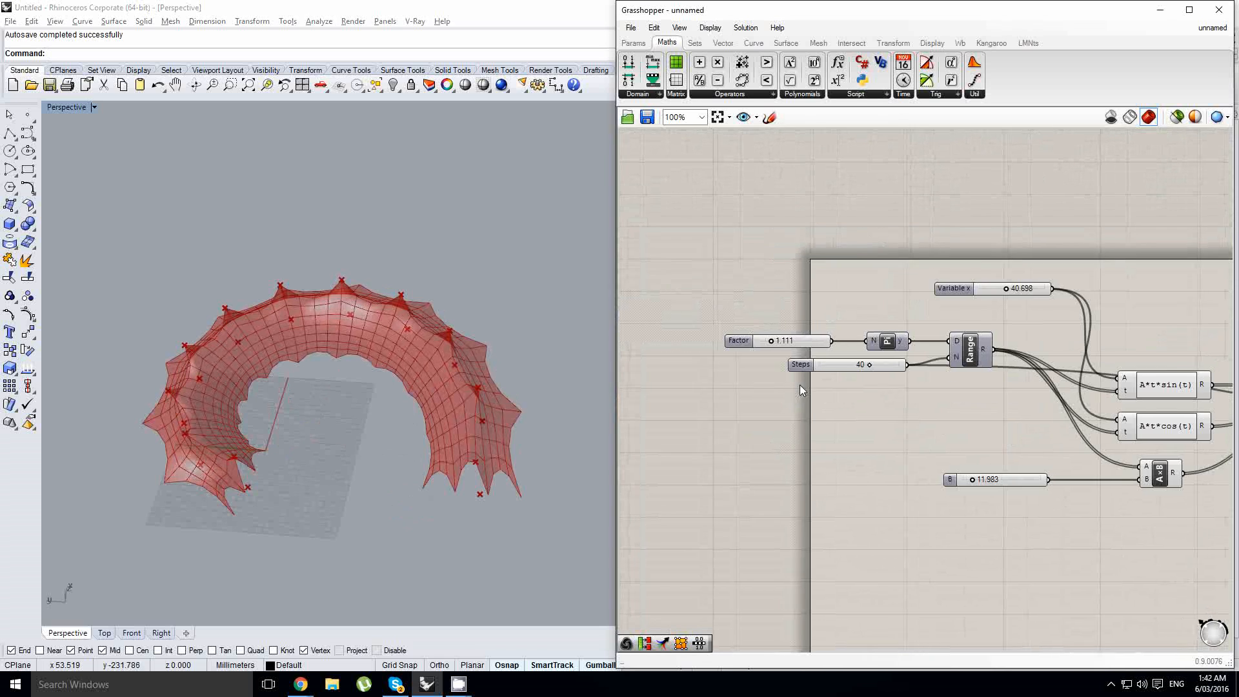
scroll(801, 383, "up", 2)
left_click_drag(908, 354, 1027, 366)
scroll(893, 428, "down", 3)
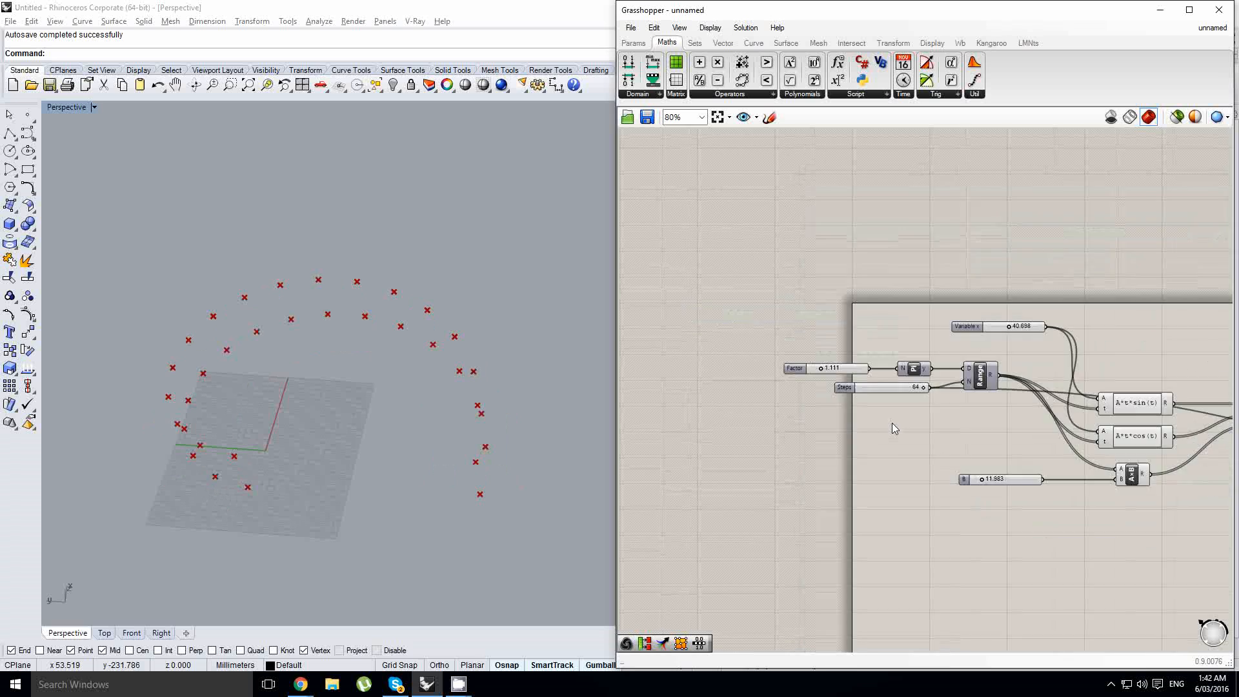
- Trigger the reset button to rerun the simulation on the denser mesh and view the membrane from another angle
scroll(893, 428, "down", 2)
right_click_drag(1152, 430, 866, 420)
scroll(865, 421, "down", 3)
right_click_drag(1033, 450, 841, 444)
scroll(1011, 440, "up", 4)
right_click_drag(956, 424, 735, 431)
right_click(797, 444)
left_click(802, 442)
scroll(802, 442, "up", 2)
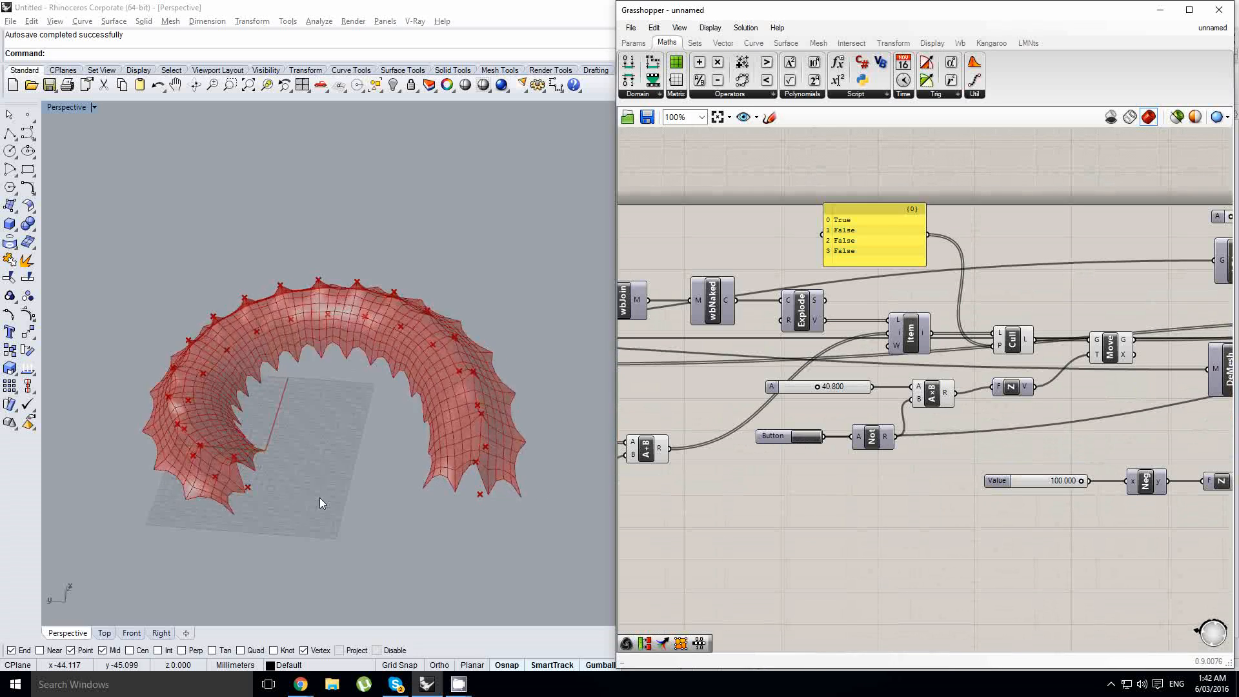
scroll(459, 382, "up", 4)
right_click_drag(459, 382, 517, 346)
scroll(505, 346, "down", 3)
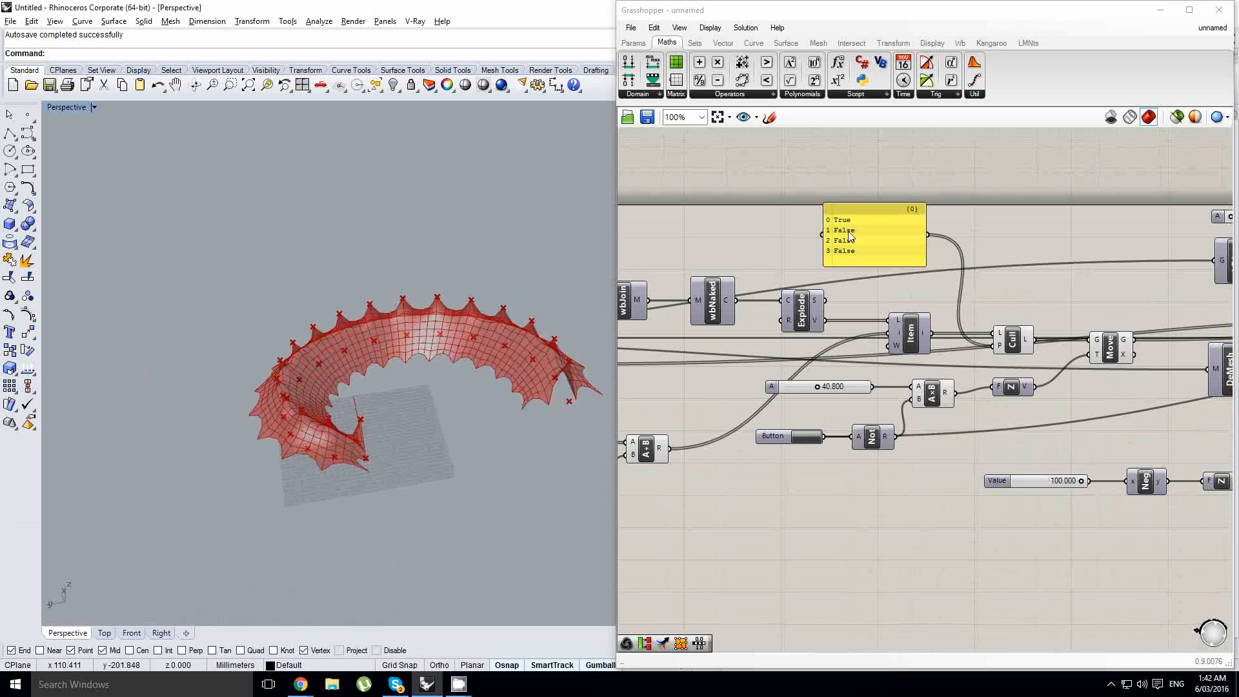
- Add another False line to the Cull pattern panel so it holds one True and four False values
scroll(858, 280, "up", 4)
left_click(871, 282)
double_click(871, 277)
left_click(917, 273)
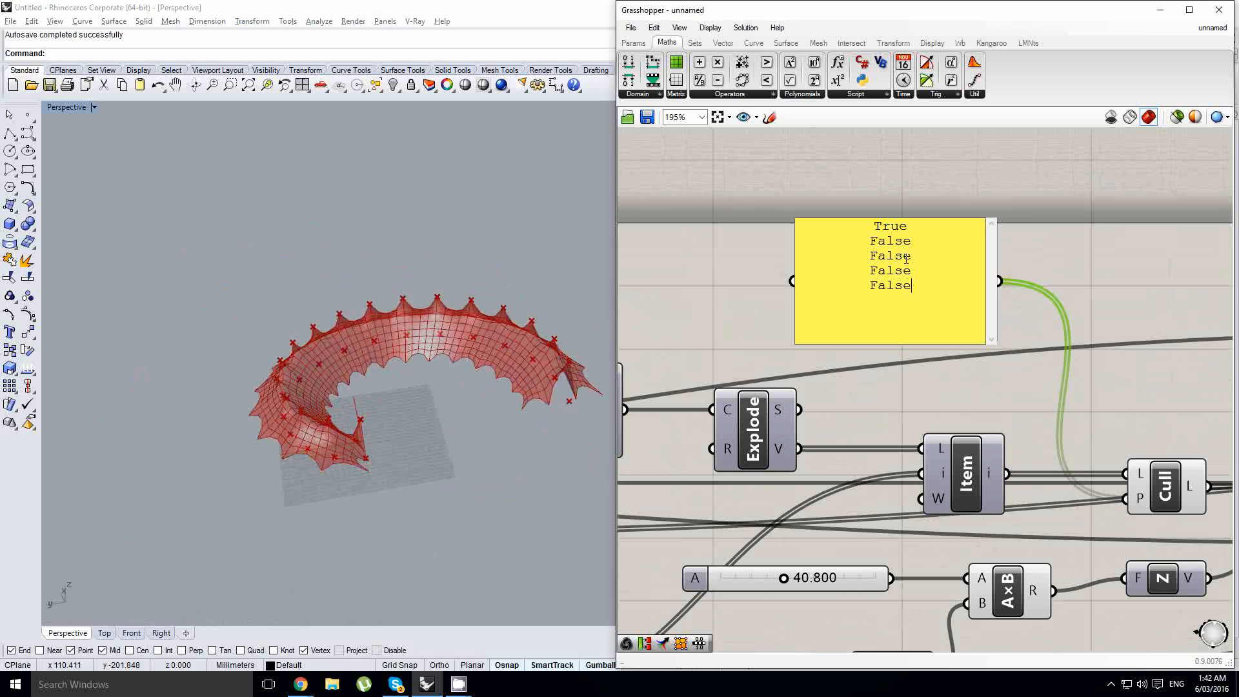
key("ctrl+Return")
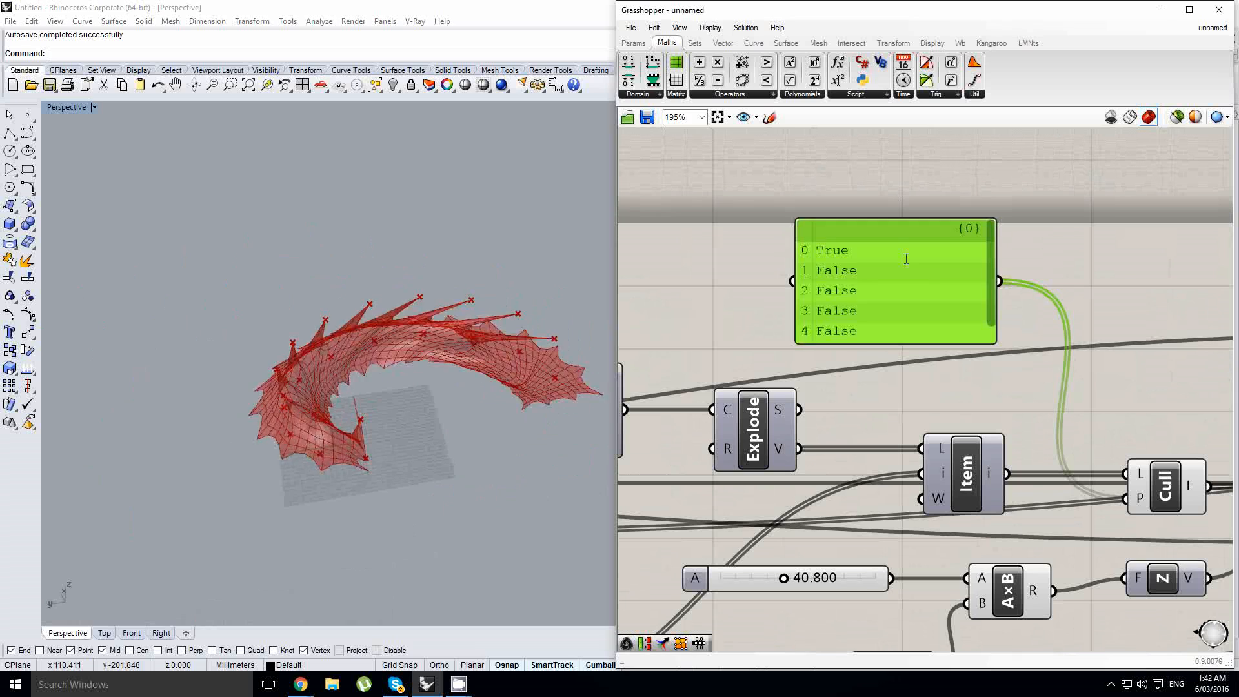
- Trigger the reset button to rerun the simulation with the new cull pattern and examine the raised points up close
right_click_drag(918, 377, 906, 303)
scroll(906, 306, "down", 2)
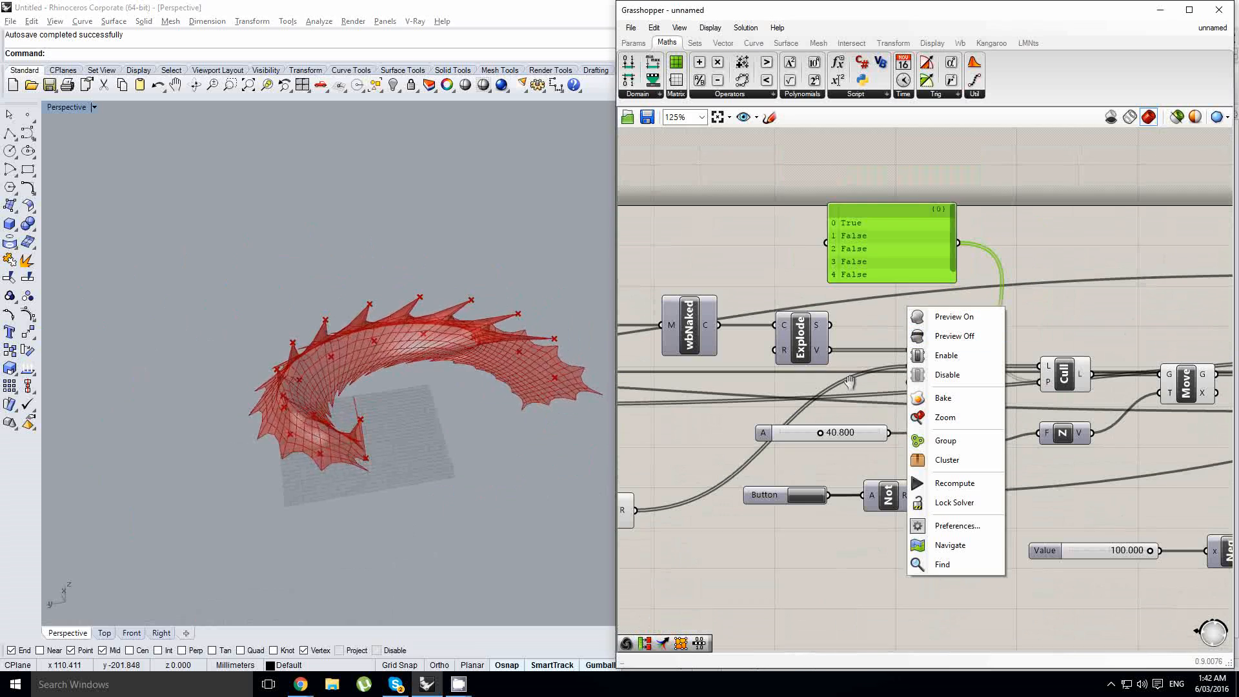
left_click(858, 384)
left_click(802, 498)
right_click_drag(434, 312, 400, 362)
scroll(432, 355, "up", 5)
scroll(470, 324, "down", 4)
scroll(387, 297, "up", 3)
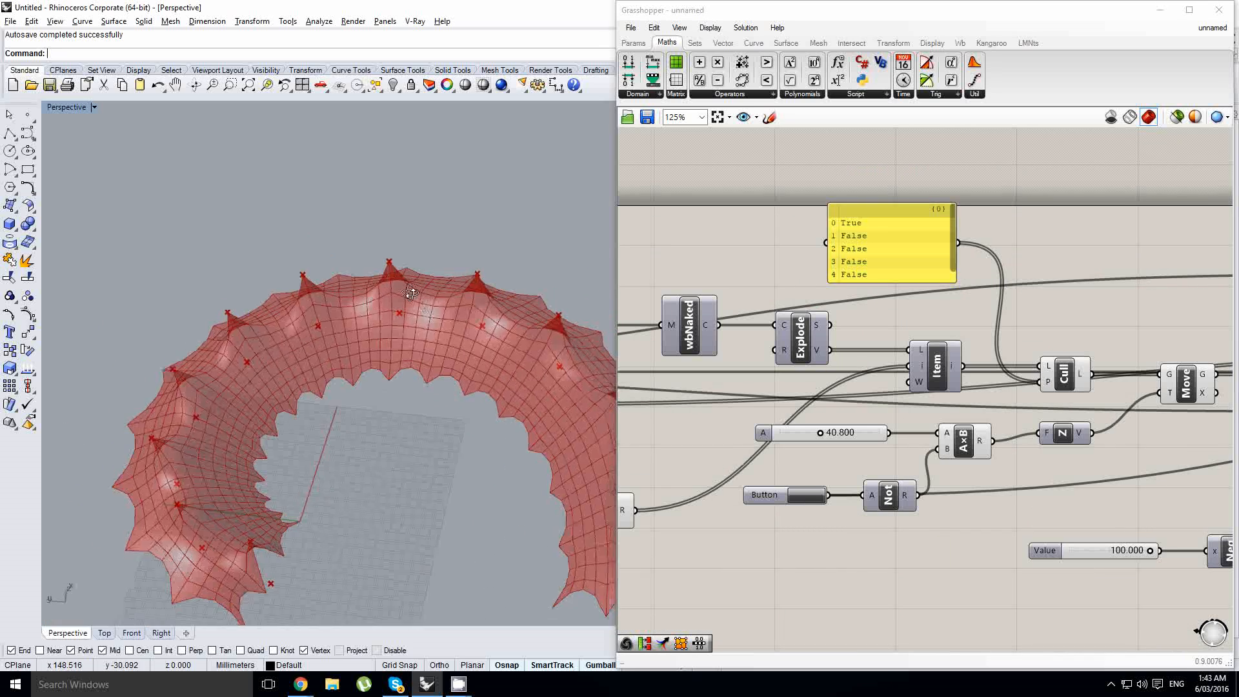
scroll(547, 377, "down", 3)
right_click_drag(548, 377, 474, 342)
scroll(567, 340, "down", 4)
- Locate the Mesh parameter fed by Kangaroo's GeometryOut at the end of the definition
right_click_drag(949, 359, 769, 362)
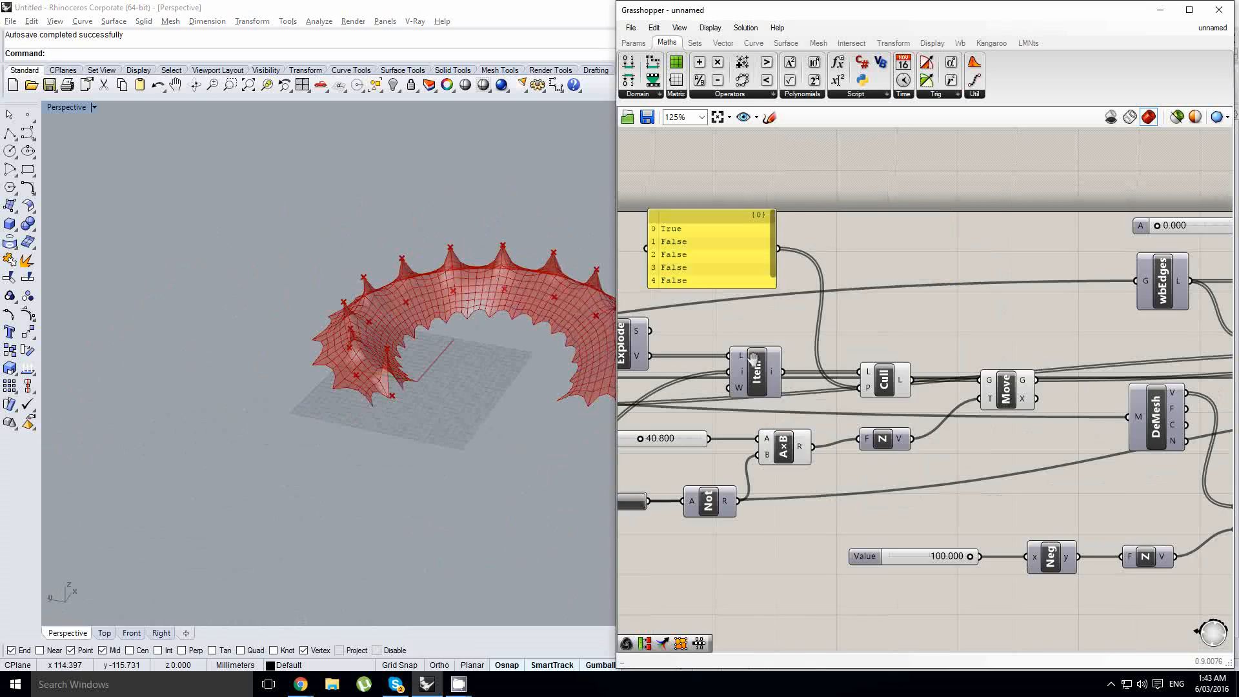
scroll(768, 362, "down", 4)
right_click_drag(1061, 411, 808, 423)
scroll(990, 394, "up", 5)
right_click_drag(1007, 387, 872, 431)
right_click(866, 399)
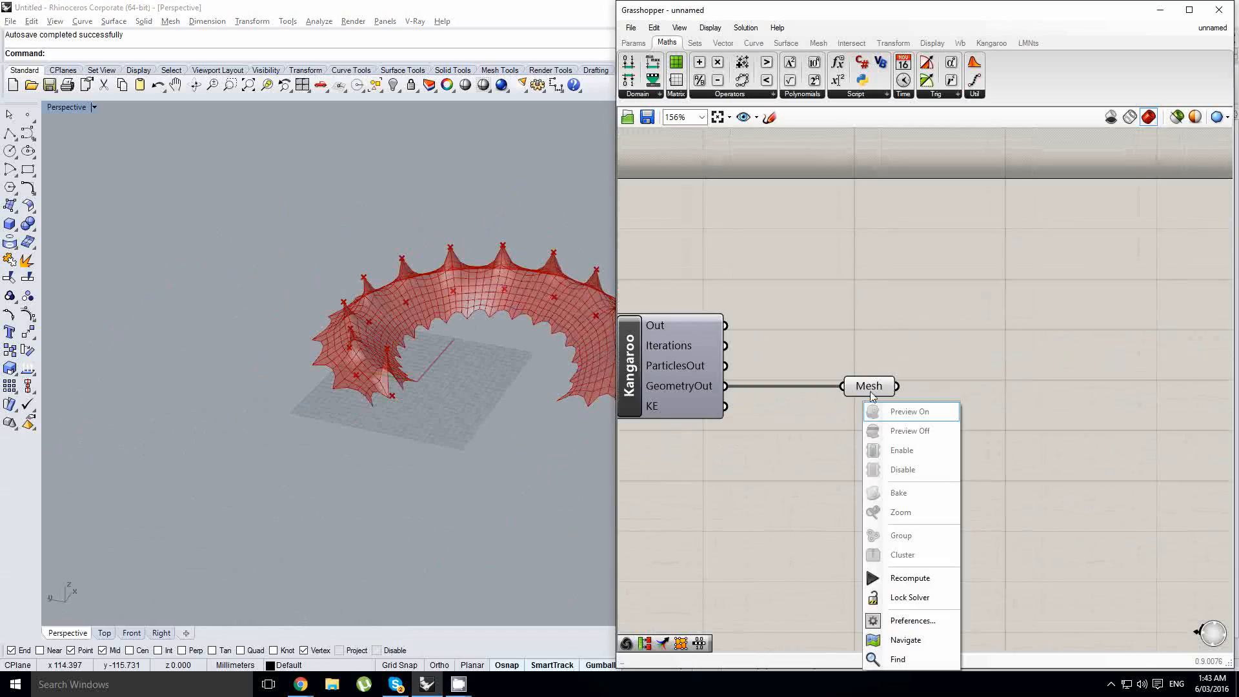
left_click(862, 381)
left_click(865, 367)
- Switch to Chrome, browse the Frei Otto German pavilion image results, and enlarge the Fstructures.com aerial photo for reference
key("alt+Tab")
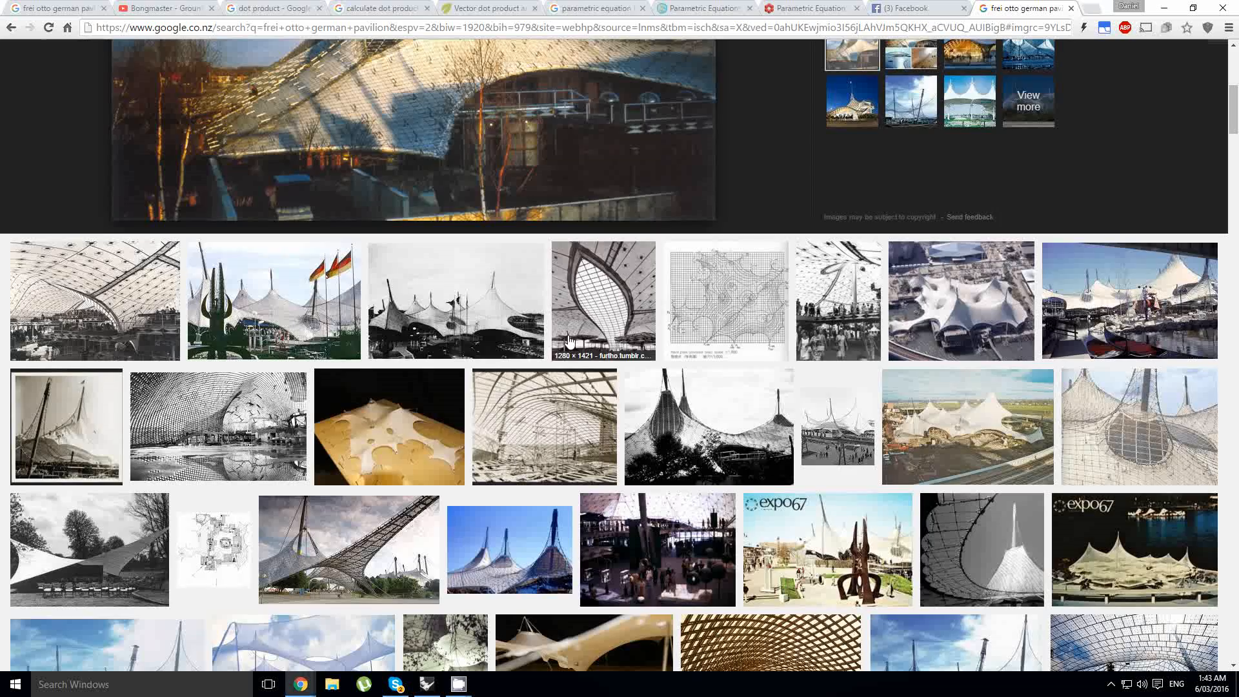
scroll(528, 294, "up", 5)
scroll(563, 202, "down", 9)
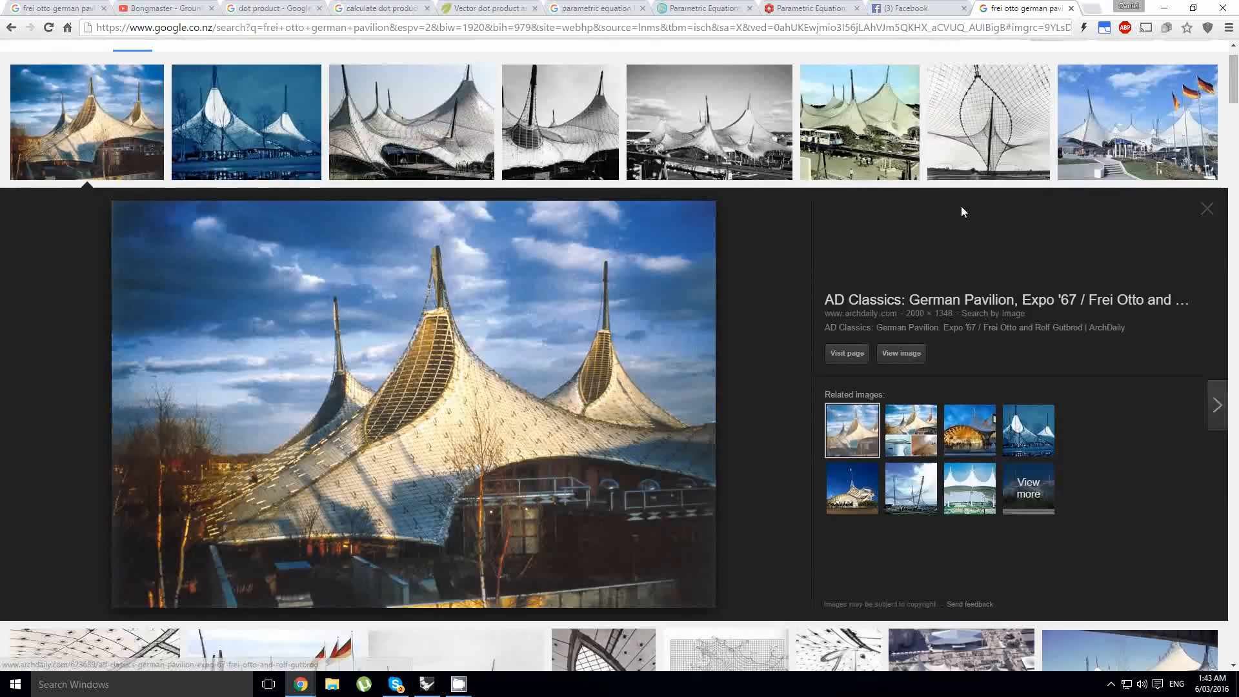
scroll(560, 415, "down", 4)
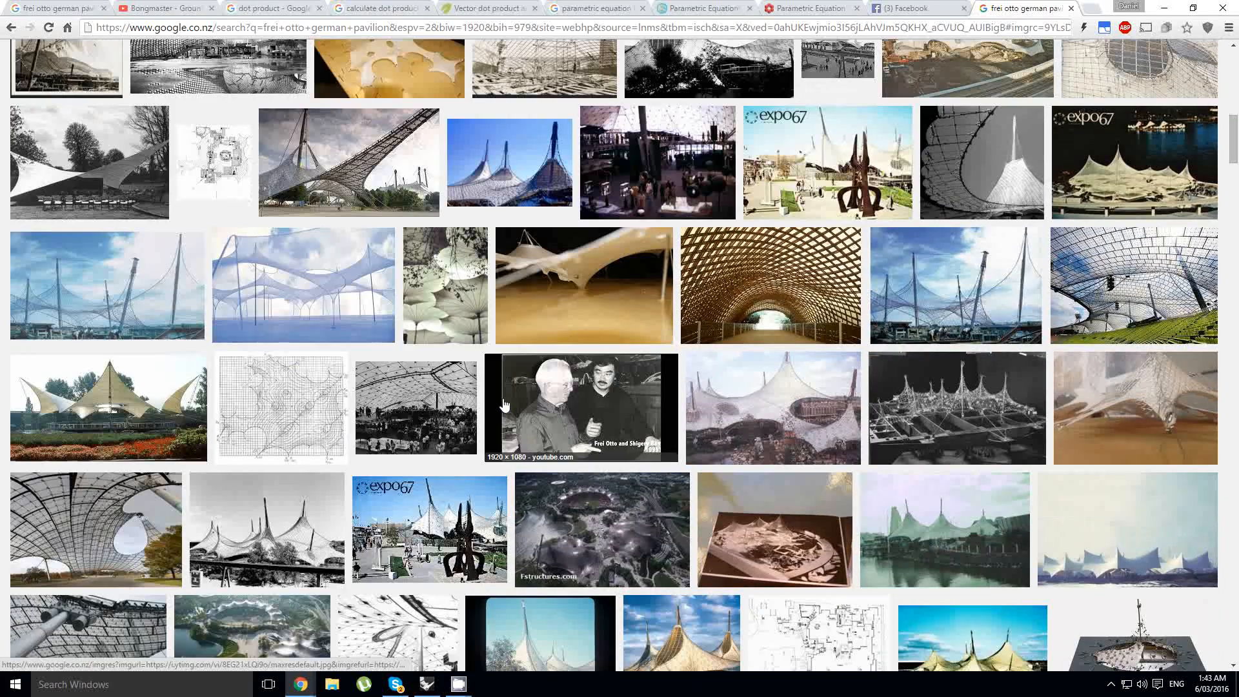
left_click(540, 542)
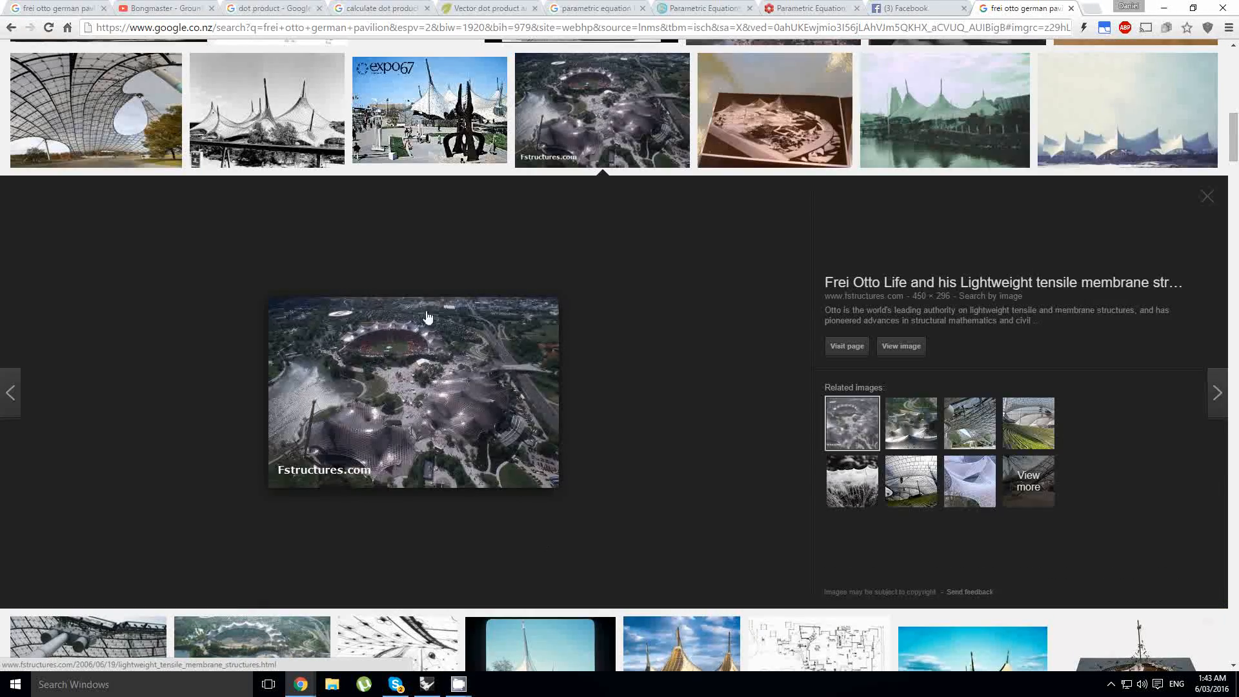
key("alt+Tab")
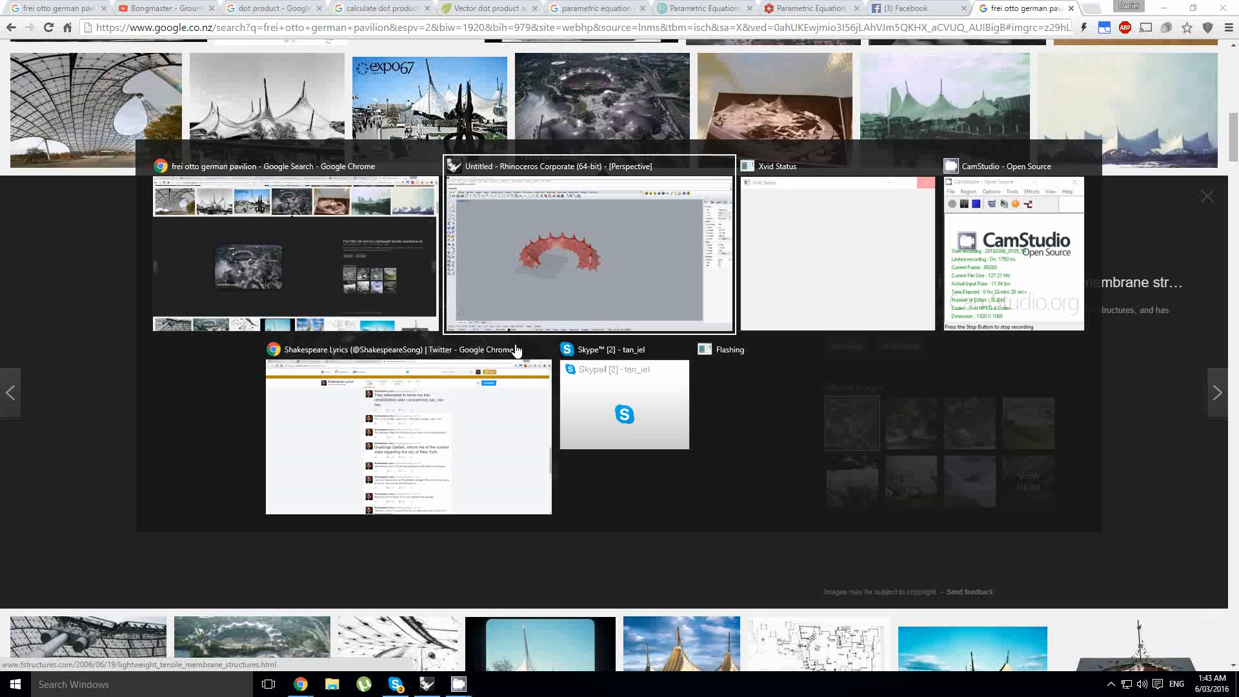
- Return to Rhino and Grasshopper and add a Weaverbird Catmull-Clark subdivision component beyond the Mesh parameter
right_click_drag(386, 342, 423, 346)
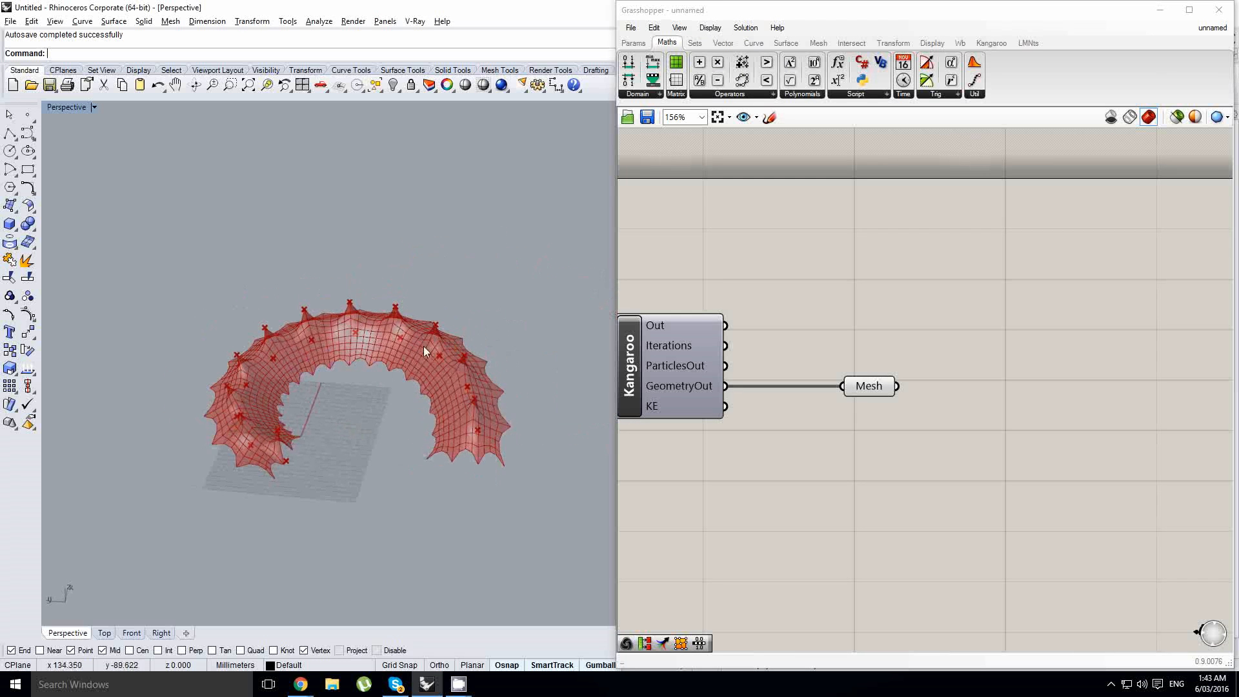
scroll(424, 348, "up", 2)
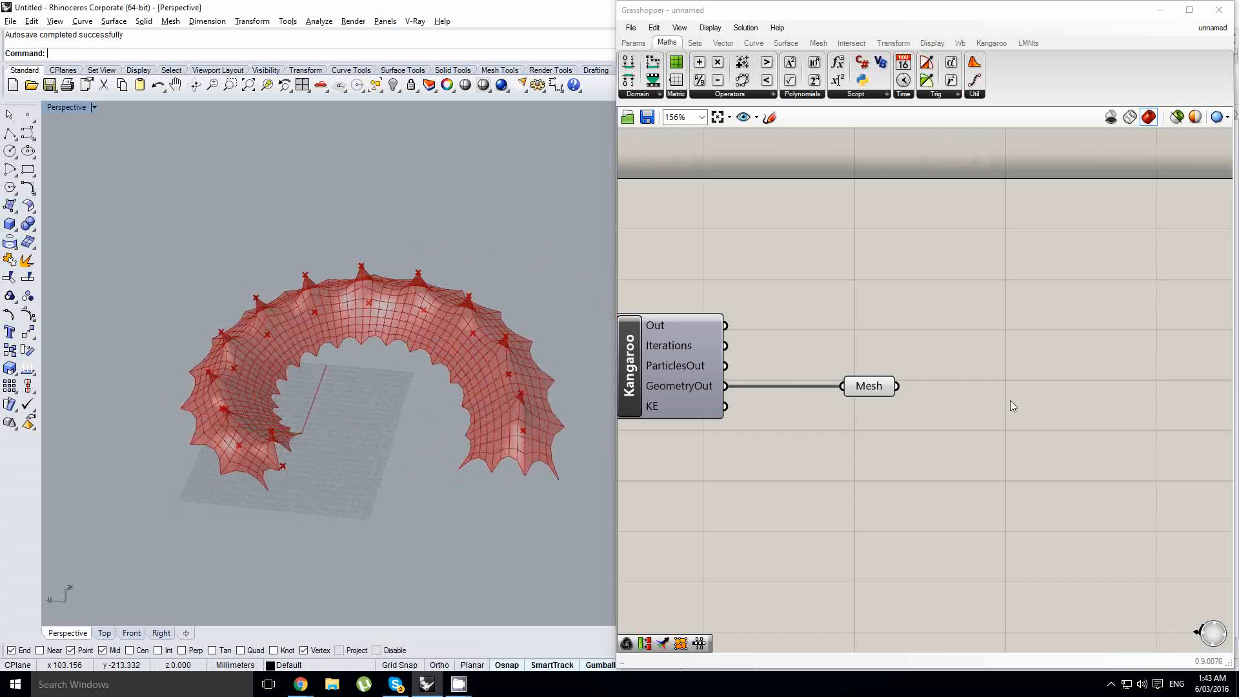
right_click_drag(1011, 405, 961, 399)
double_click(989, 364)
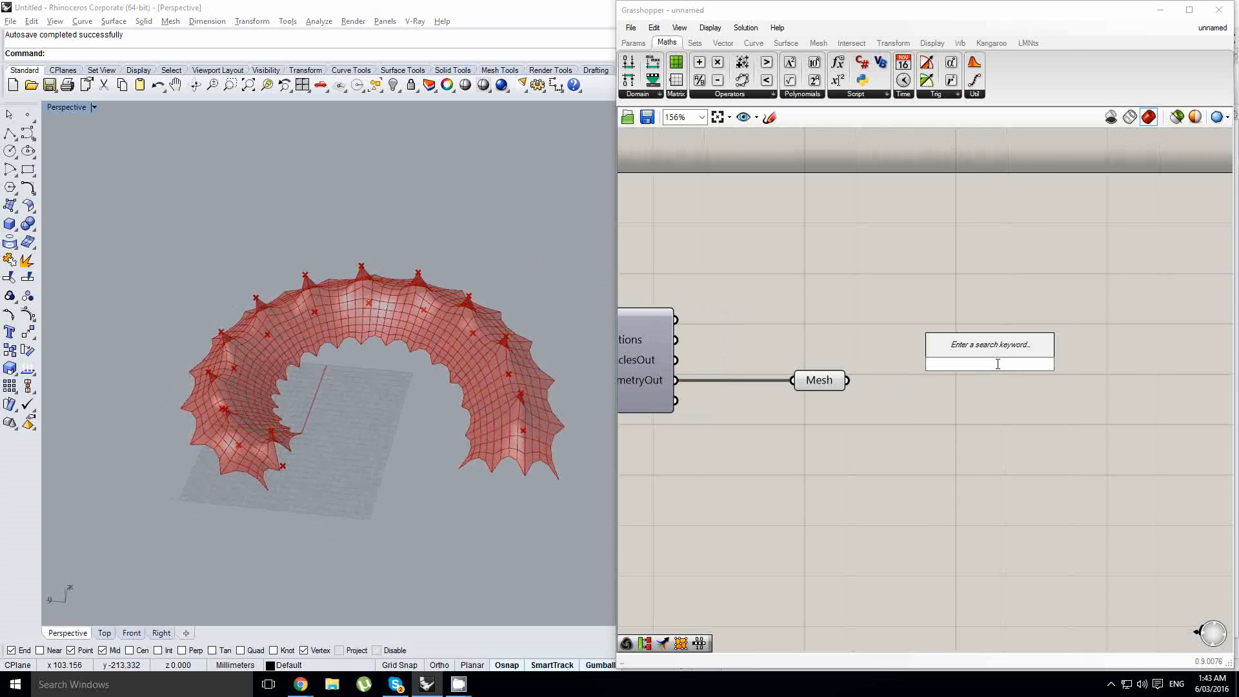
type("catmu")
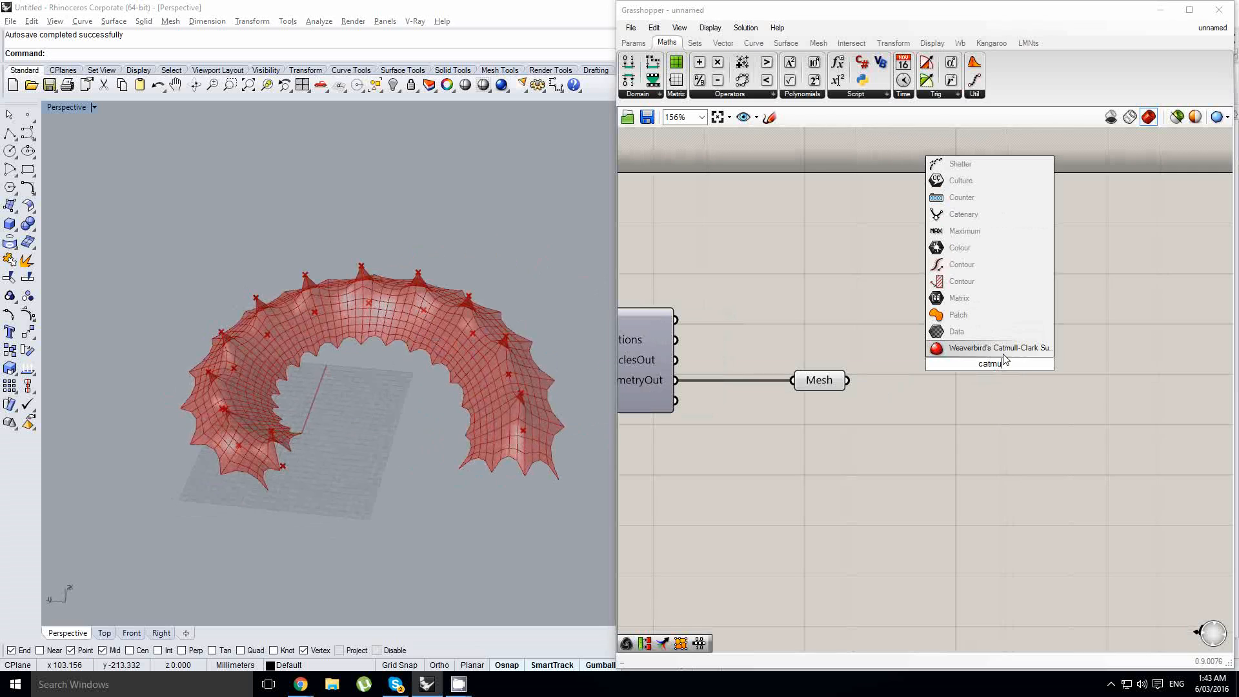
left_click(1001, 350)
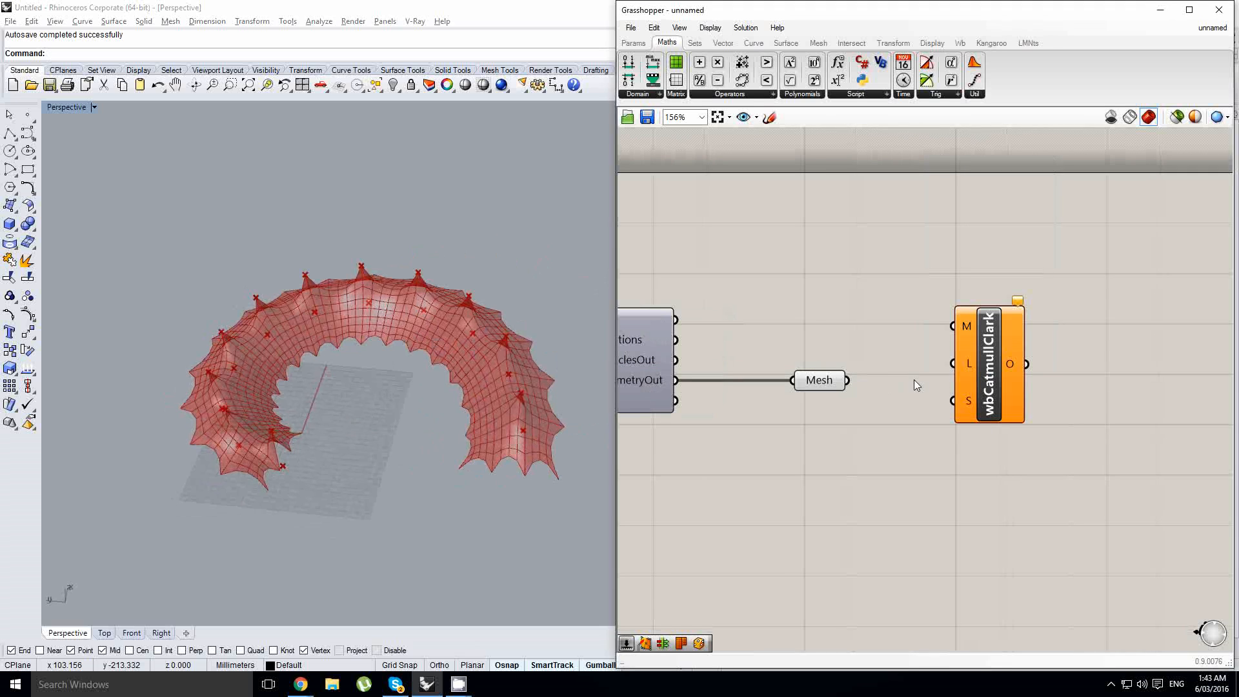
- Connect the Mesh parameter to the Catmull-Clark component's M input and hide the Mesh parameter's preview
left_click_drag(847, 380, 981, 403)
left_click(830, 385)
middle_click(828, 384)
left_click(879, 338)
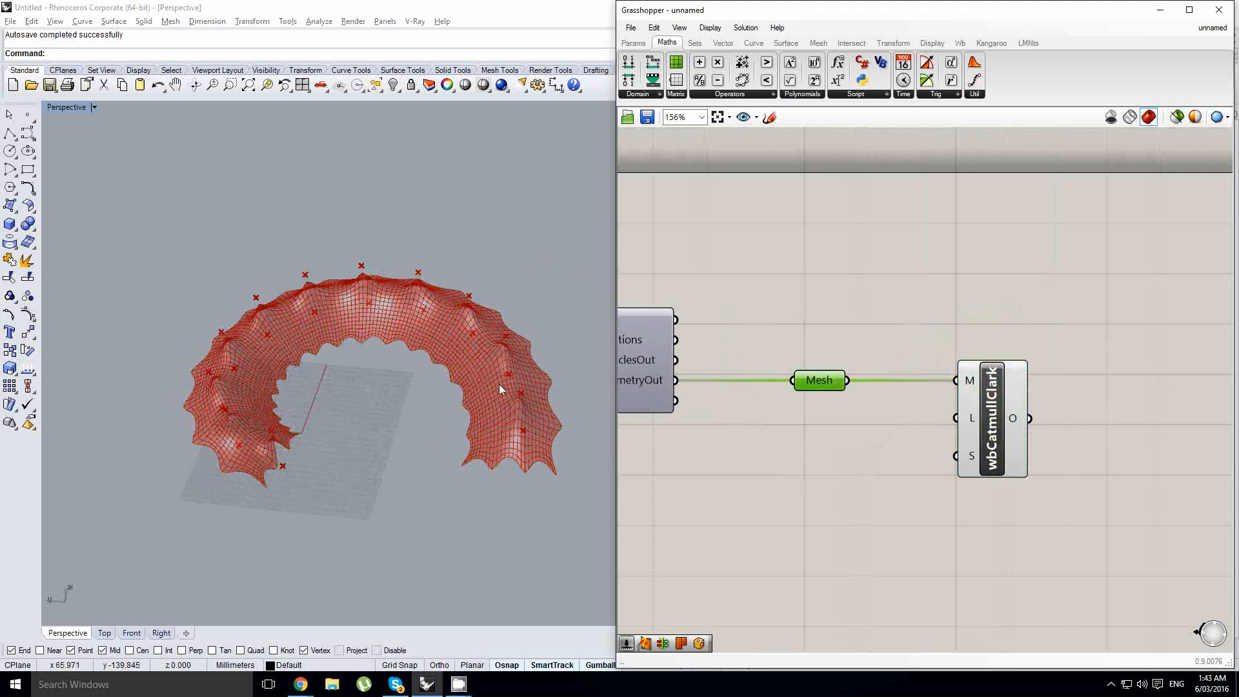
- Examine the smoothed membrane's peaks up close and look back through the cull and force components of the definition
right_click_drag(498, 385, 430, 341)
scroll(410, 309, "up", 6)
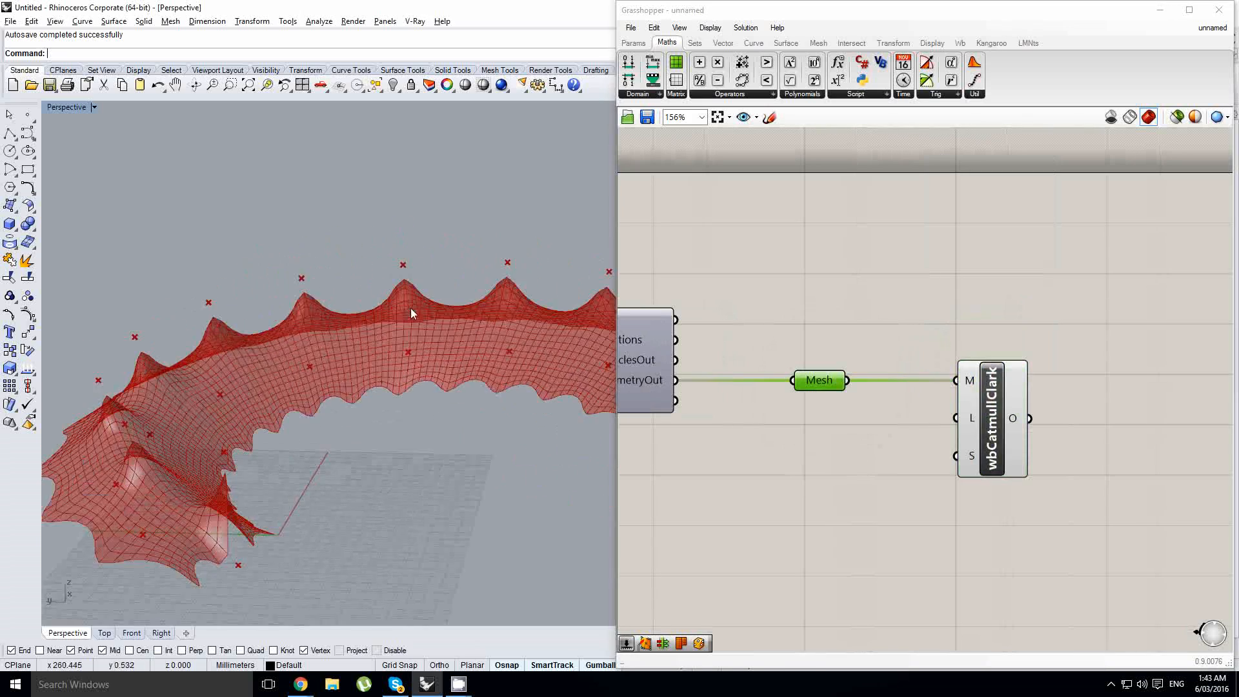
scroll(356, 288, "up", 3)
scroll(358, 288, "down", 5)
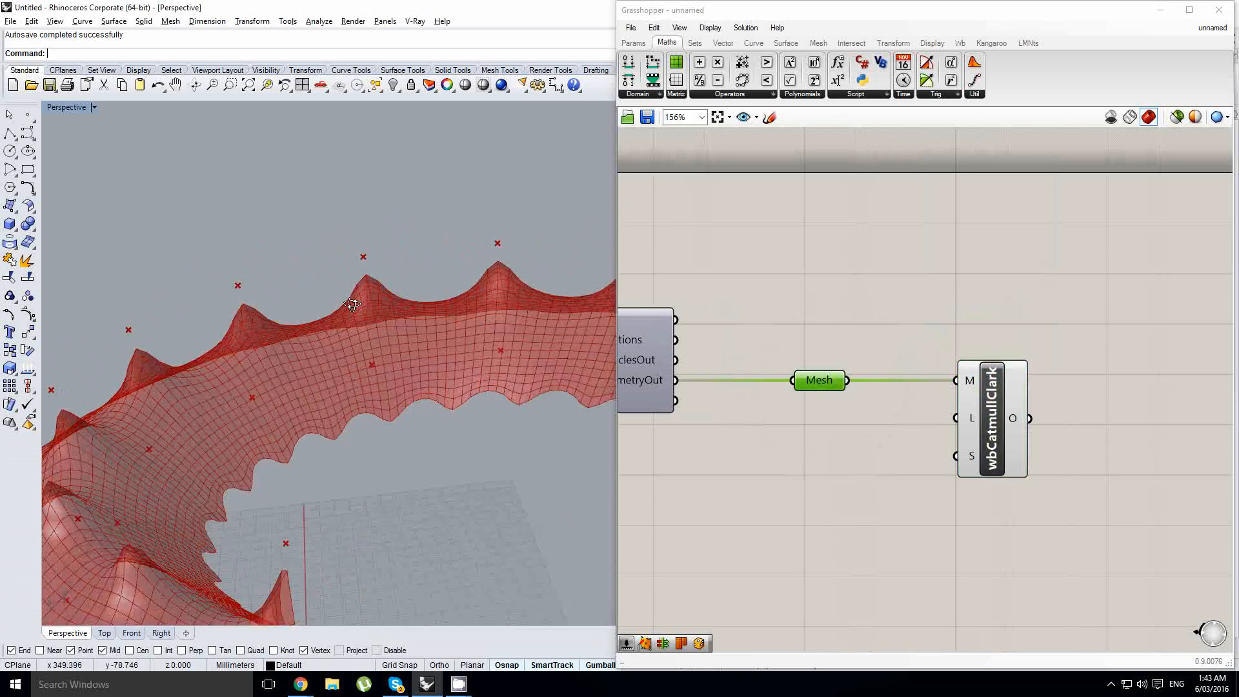
scroll(458, 307, "up", 3)
right_click_drag(778, 330, 1053, 306)
right_click_drag(918, 416, 1179, 377)
left_click(1129, 390)
scroll(1152, 389, "down", 3)
scroll(791, 452, "up", 5)
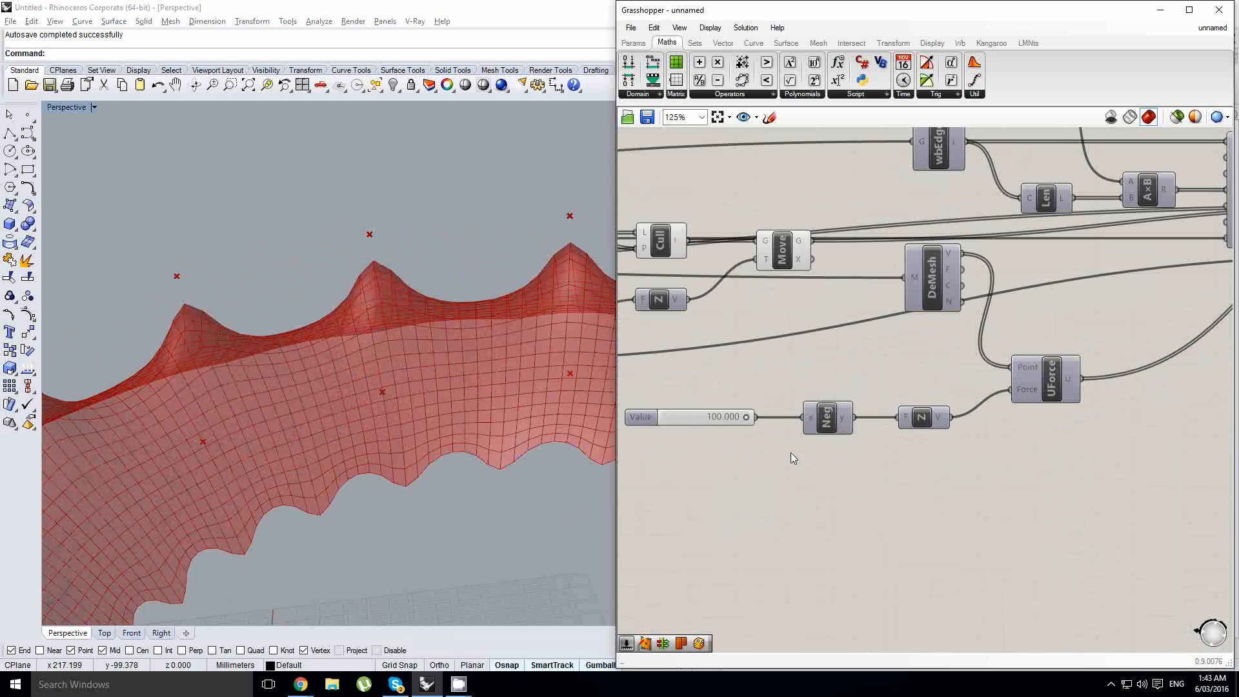
right_click_drag(719, 421, 789, 431)
scroll(917, 370, "down", 4)
right_click_drag(917, 370, 671, 438)
right_click_drag(1090, 407, 876, 416)
scroll(985, 404, "up", 2)
- Delete the Catmull-Clark subdivision component, leaving the Mesh parameter at the end of the definition
left_click(992, 399)
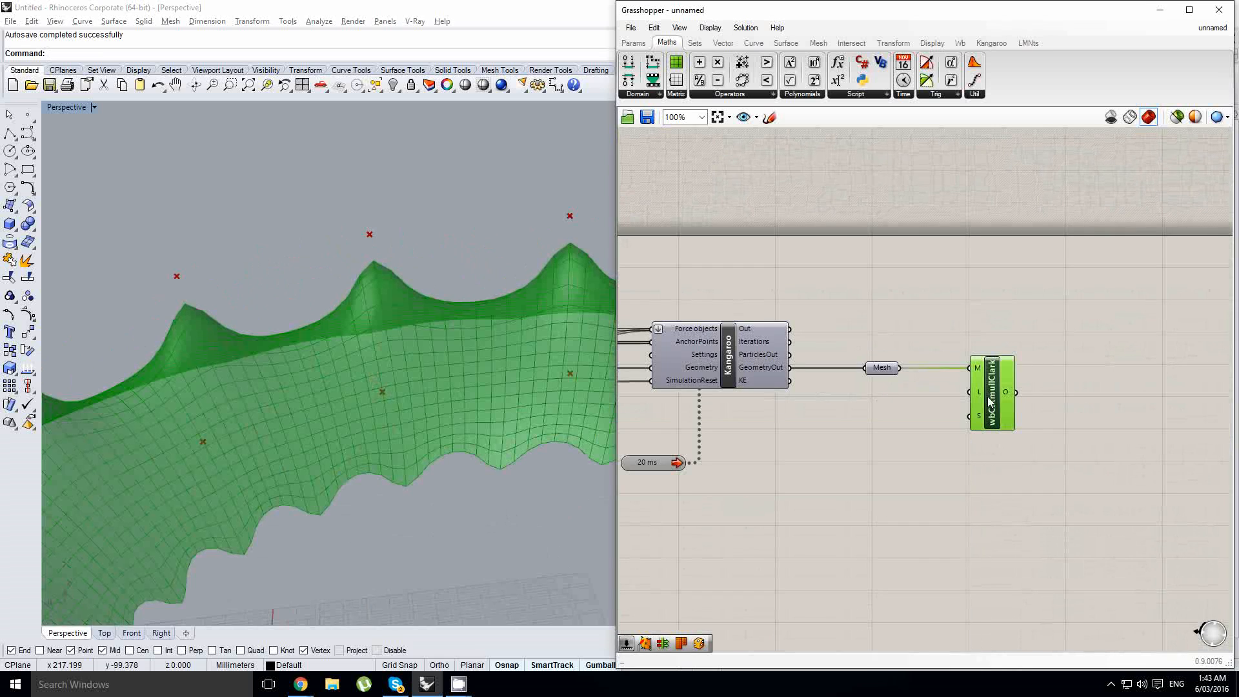
right_click_drag(481, 394, 471, 421)
key("Delete")
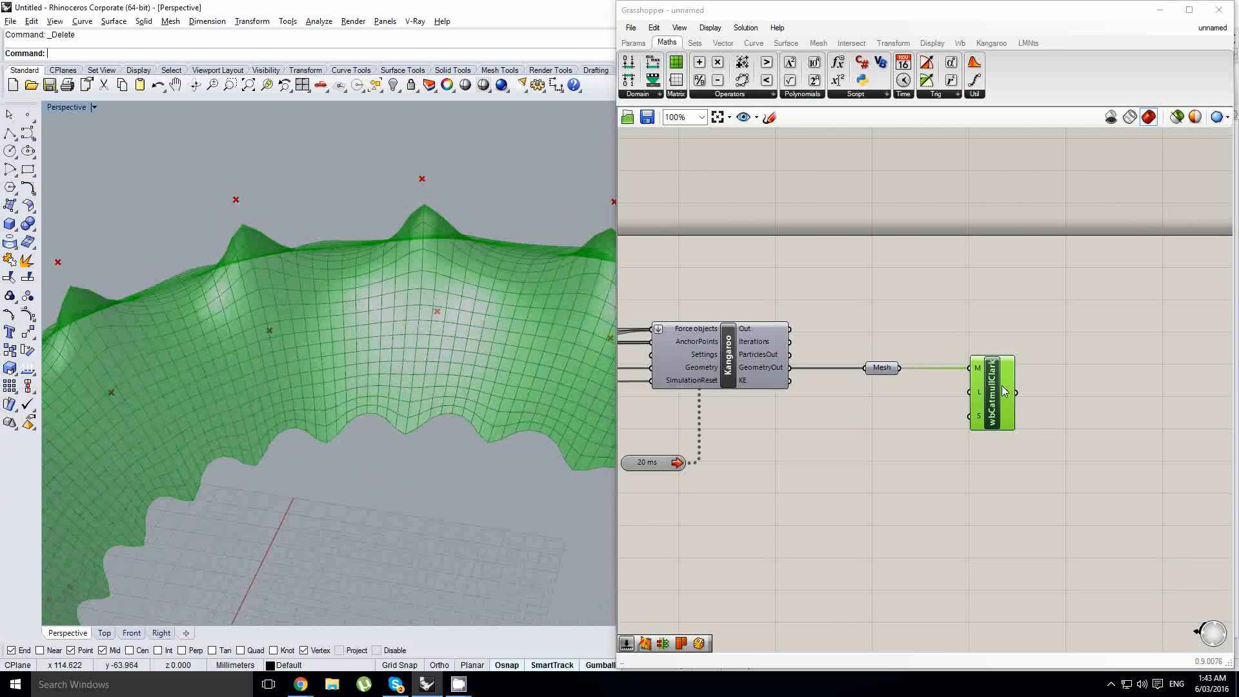
left_click(877, 368)
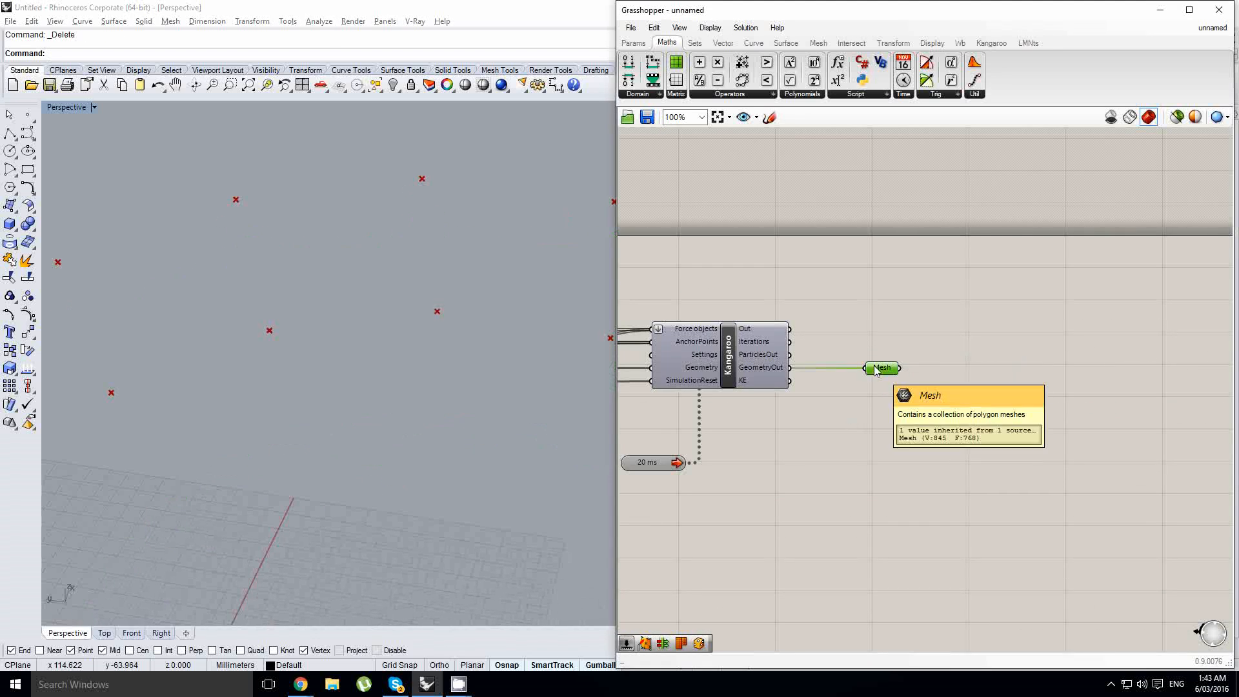
right_click_drag(460, 362, 424, 343)
scroll(425, 343, "up", 2)
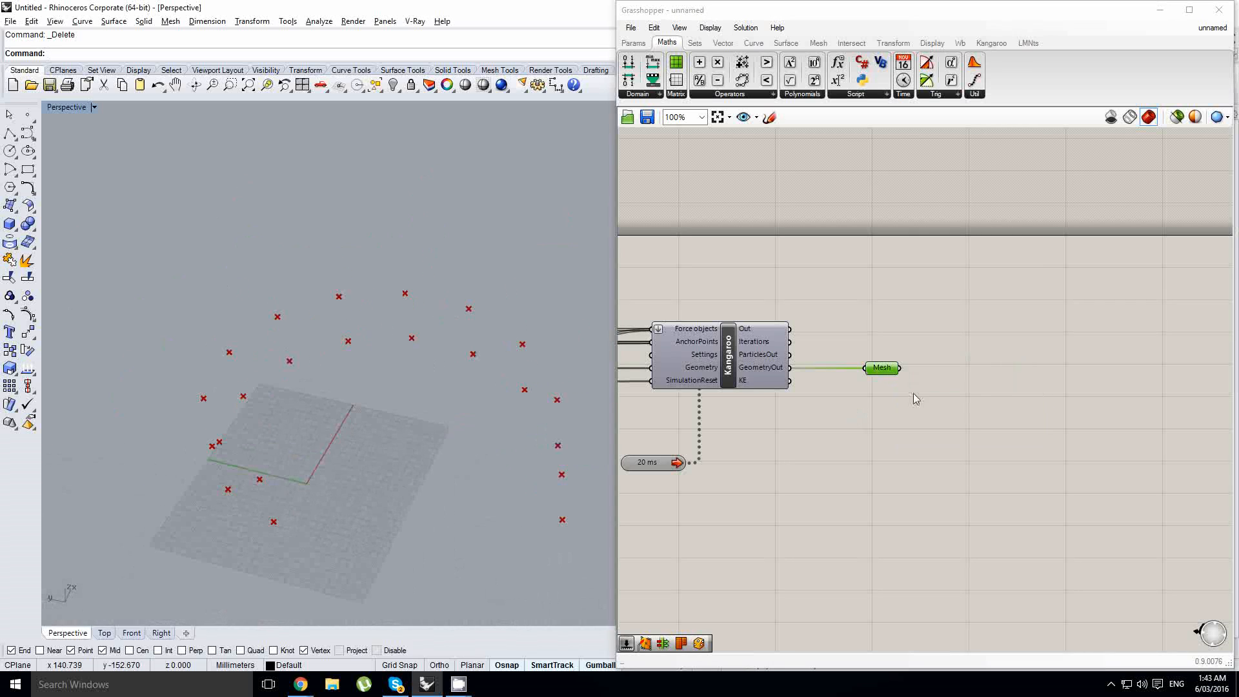
- Add a Surface From Points component, leaving space between it and the Mesh parameter
double_click(989, 388)
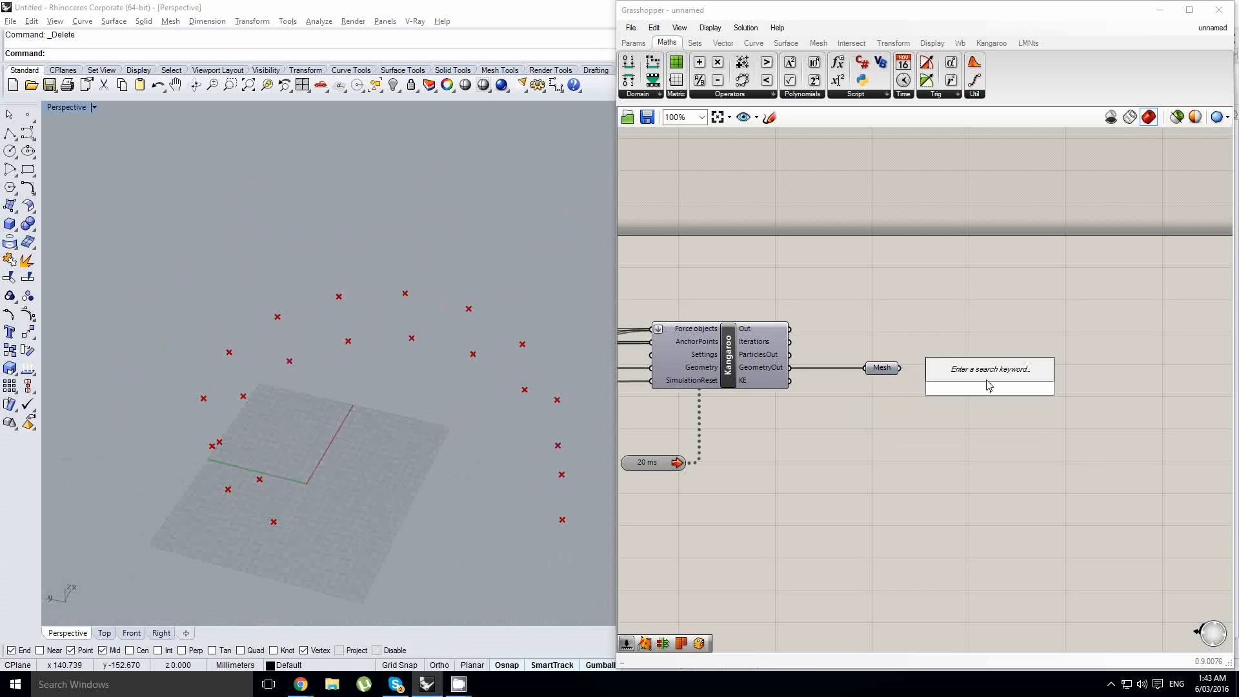
type("surfa")
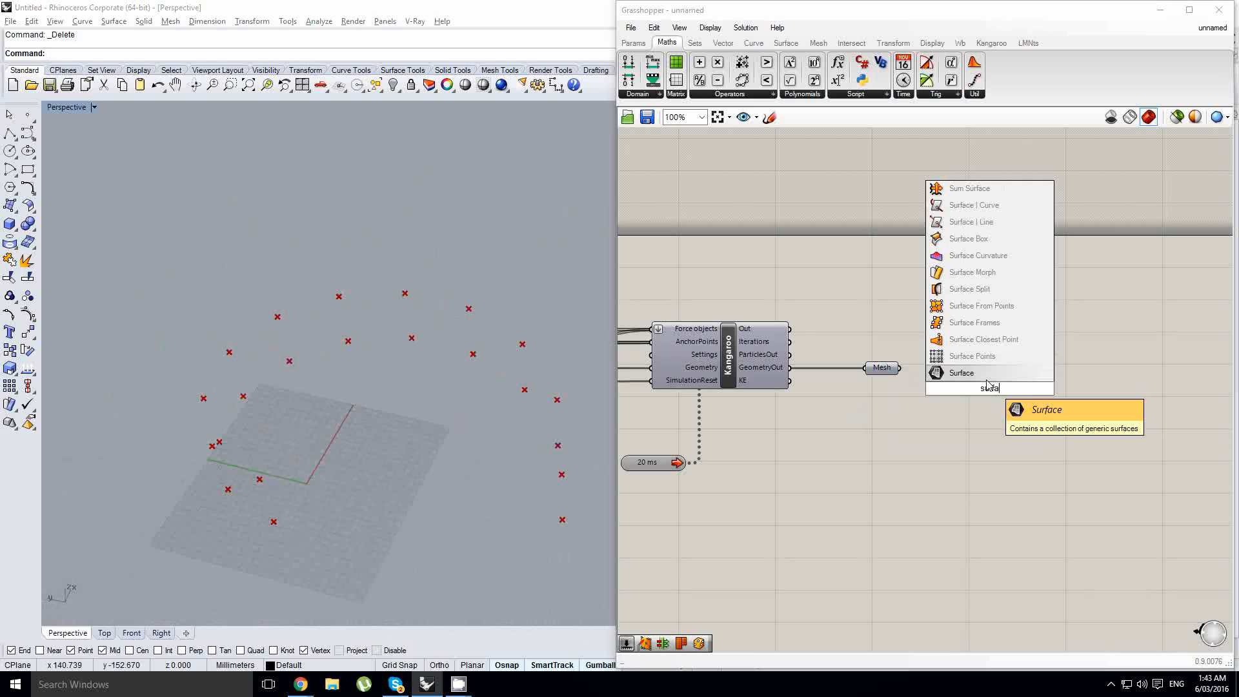
left_click(982, 306)
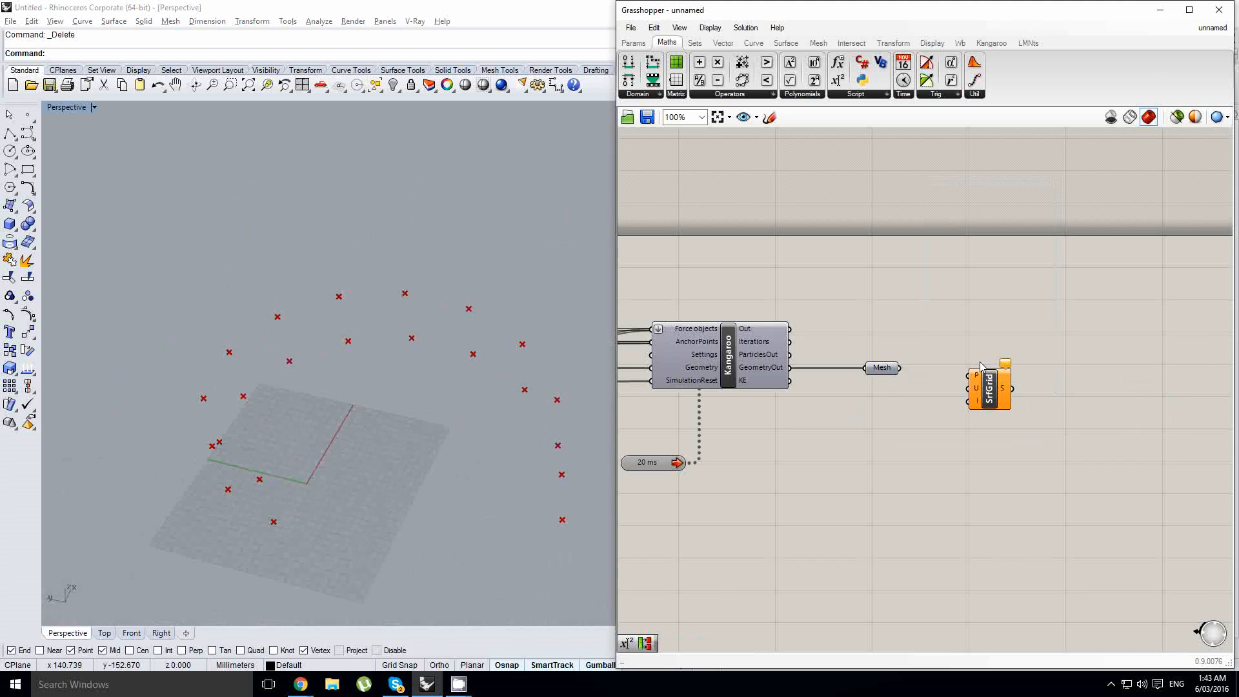
scroll(974, 374, "up", 2)
left_click_drag(977, 387, 1067, 364)
- Insert a Deconstruct Mesh component before the Surface From Points component and feed it from the Mesh parameter
double_click(925, 361)
type("deme")
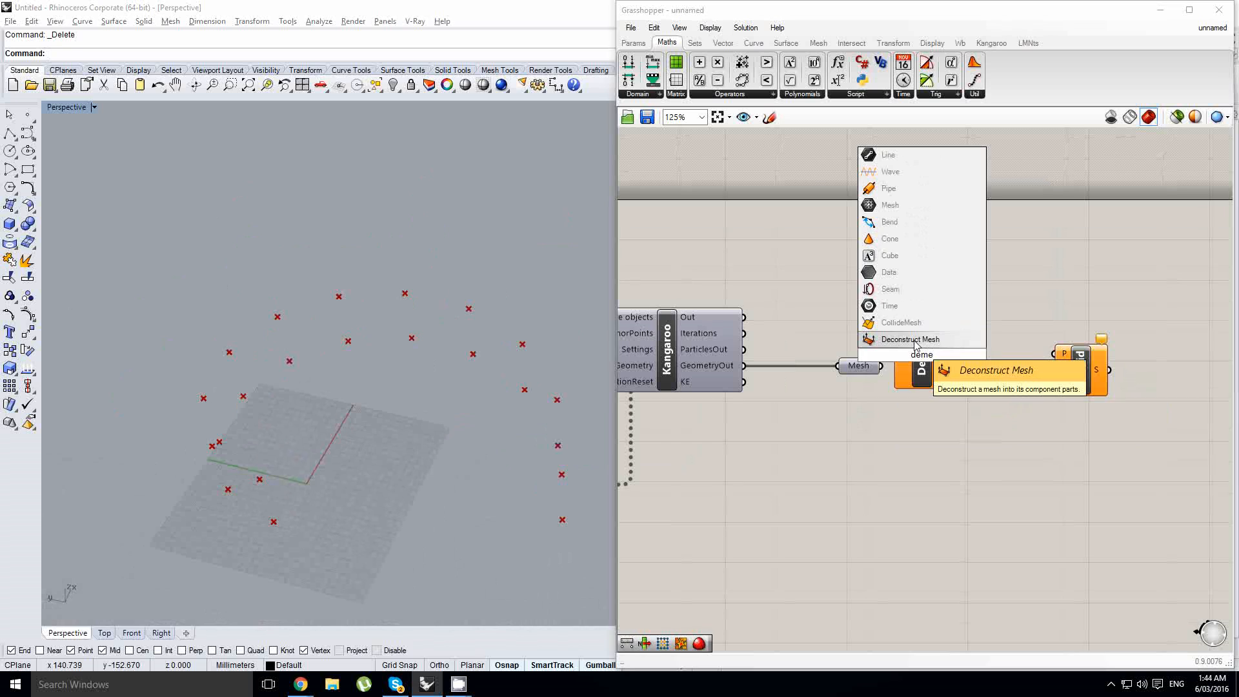
left_click(916, 342)
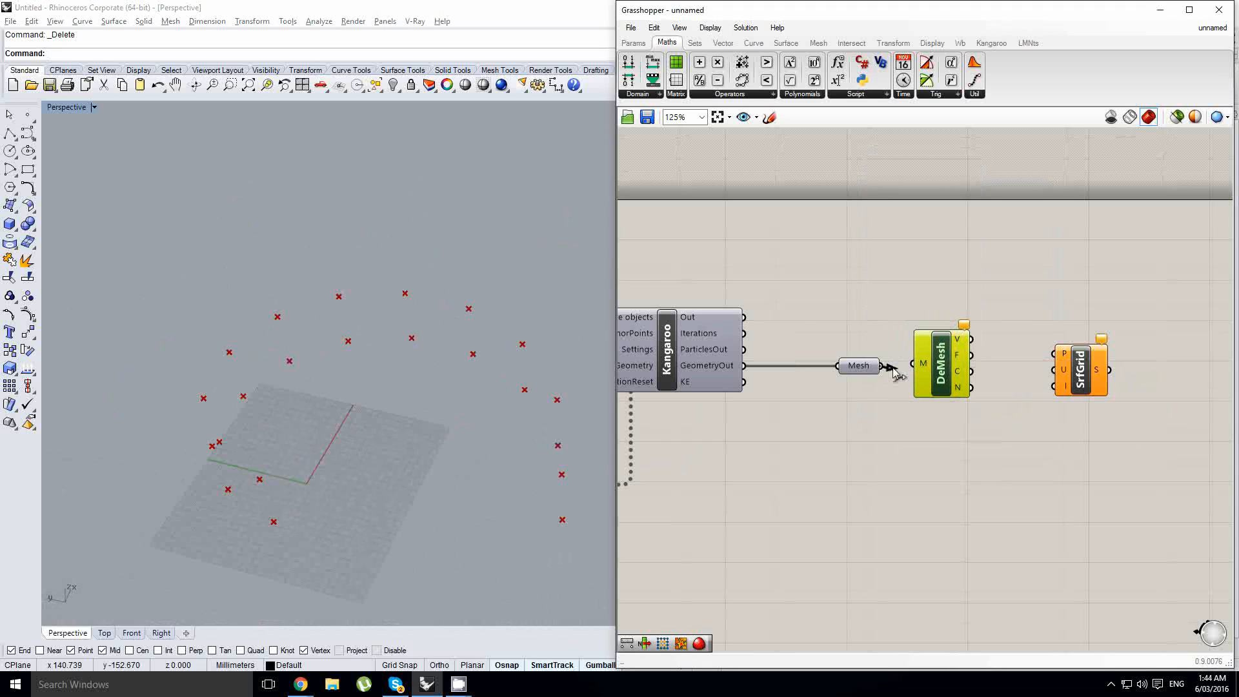
left_click_drag(893, 367, 911, 365)
- Pause the 20 ms Kangaroo timer and connect the deconstructed mesh vertices to the Surface From Points P input
right_click_drag(779, 399, 744, 426)
double_click(733, 461)
left_click_drag(941, 335, 1024, 349)
left_click_drag(1045, 361, 1069, 349)
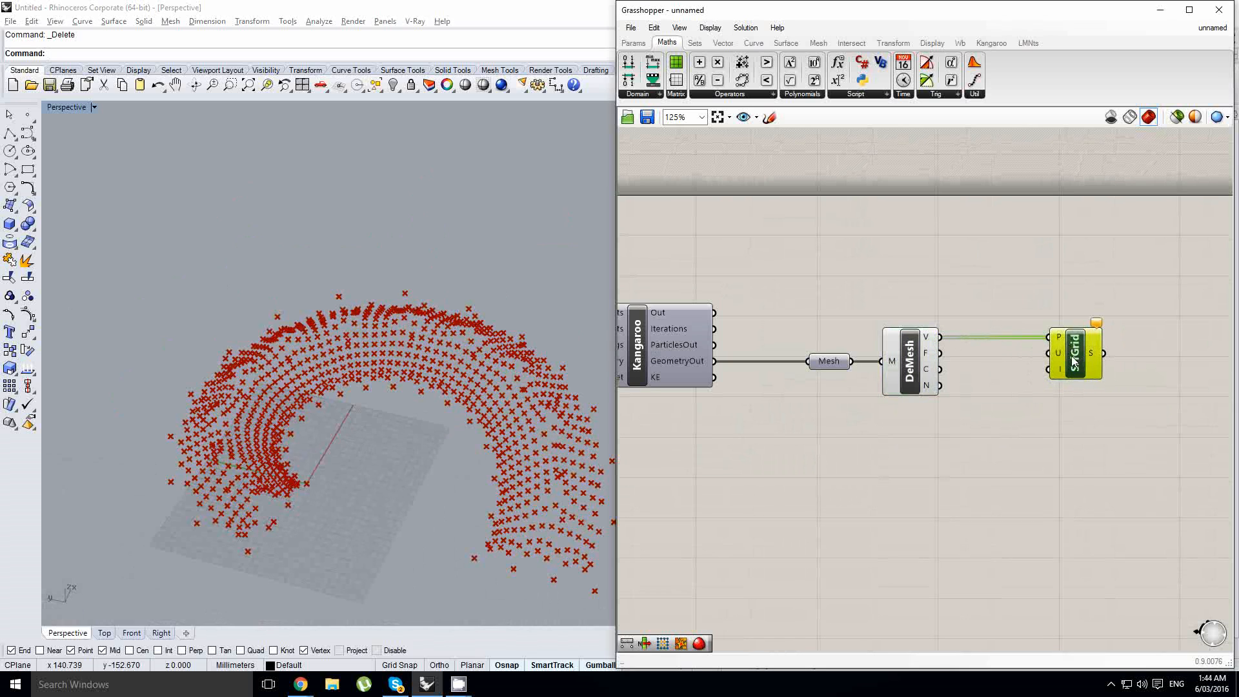
- Connect the result of the u+1 expression to the U input of the Surface From Points component
scroll(1074, 355, "down", 7)
right_click_drag(787, 377, 1091, 417)
scroll(817, 371, "up", 5)
right_click_drag(756, 431, 823, 428)
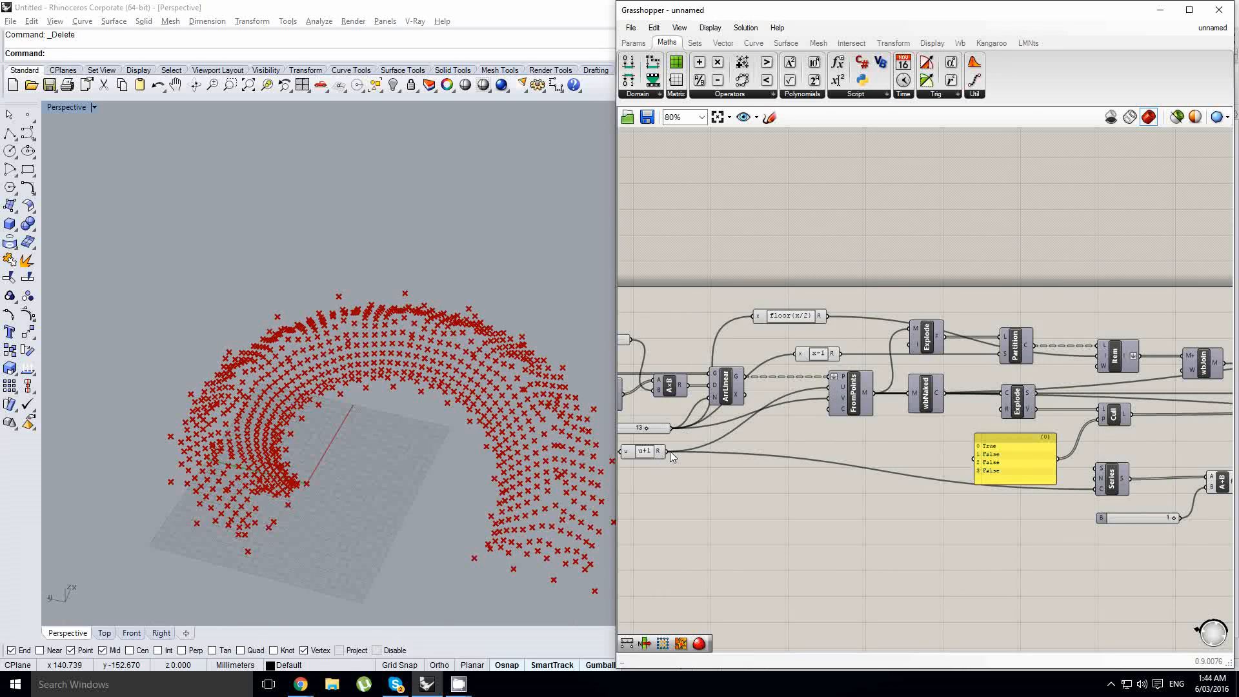
scroll(671, 457, "down", 5)
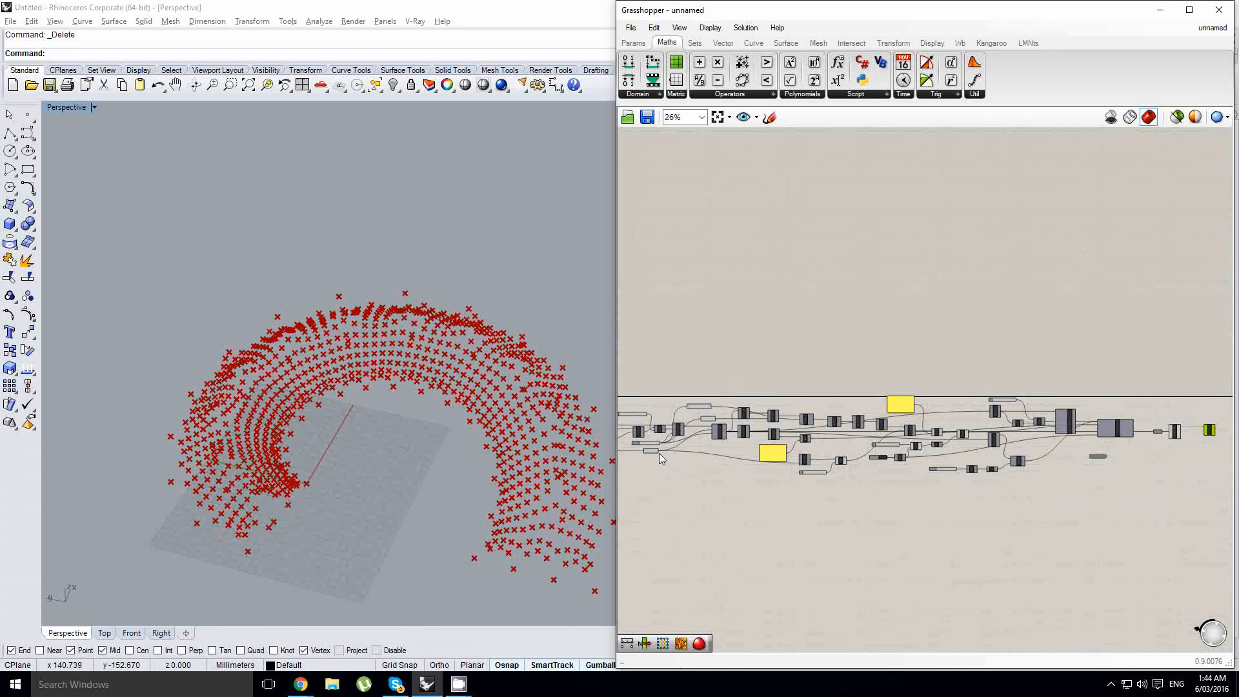
scroll(650, 458, "down", 3)
left_click_drag(659, 452, 866, 426)
scroll(937, 448, "up", 9)
right_click_drag(771, 436, 823, 423)
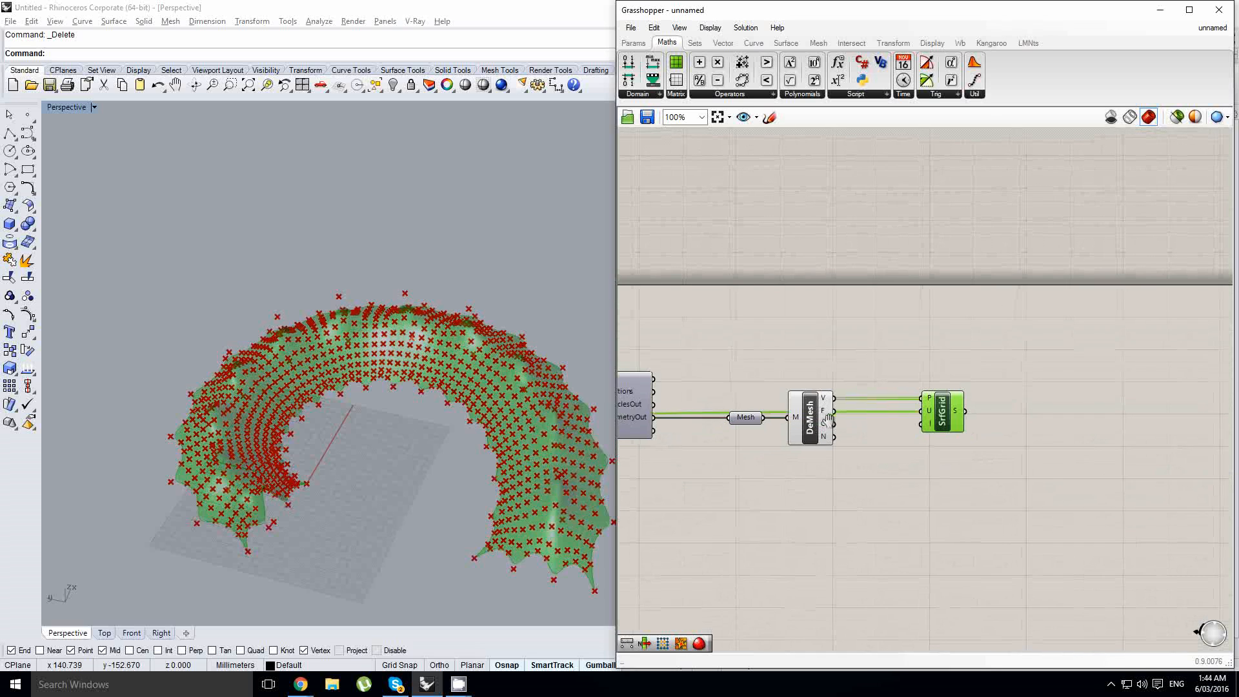
- Hide the Deconstruct Mesh preview and inspect the membrane surface from a lower angle
middle_click(823, 422)
left_click(860, 377)
right_click_drag(463, 432, 473, 322)
scroll(473, 326, "down", 4)
- Bake the Surface From Points result into Rhino and hide that component's preview
left_click(941, 418)
middle_click(942, 414)
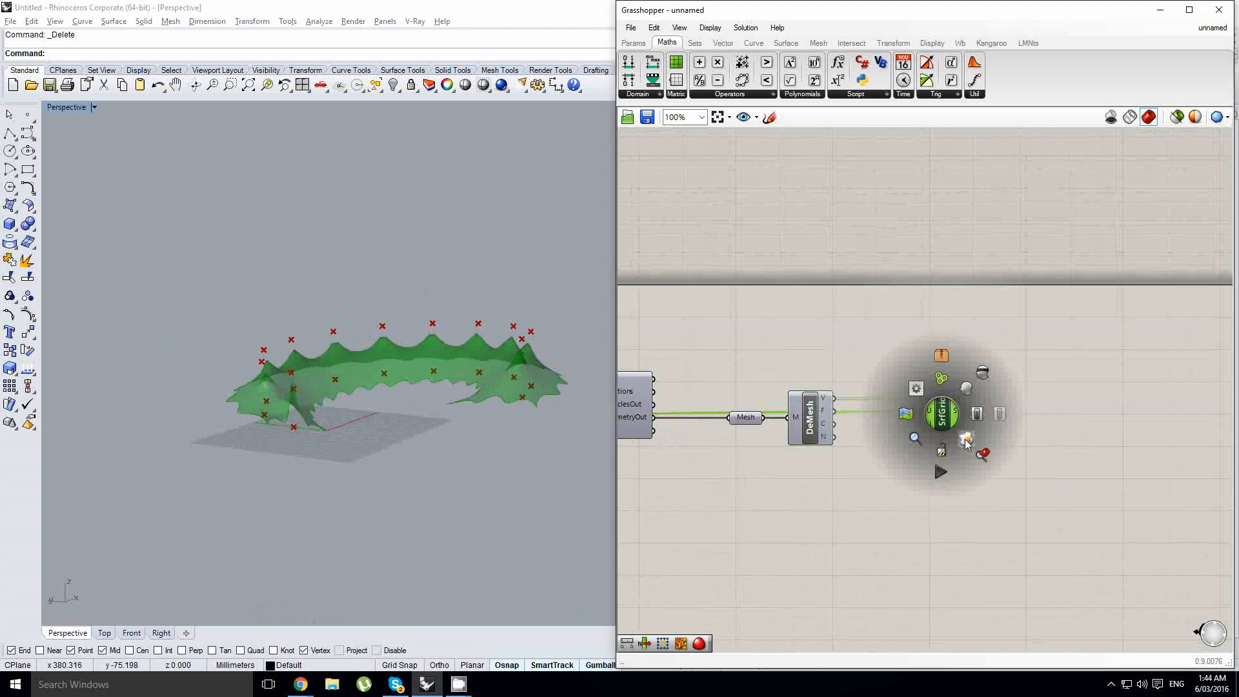
left_click(966, 440)
middle_click(952, 414)
left_click(978, 388)
- Set the Perspective viewport to rendered display, inspect the baked membrane surface, and delete it
mouse_move(490, 362)
right_mouse_down()
mouse_move(408, 471)
mouse_move(455, 340)
mouse_move(455, 385)
mouse_move(420, 290)
mouse_move(438, 332)
mouse_move(397, 400)
mouse_move(387, 358)
mouse_move(497, 326)
mouse_move(432, 325)
mouse_move(434, 296)
mouse_move(484, 352)
mouse_move(476, 346)
right_mouse_up()
left_click(68, 107)
left_click(61, 169)
left_click(394, 335)
right_click_drag(395, 334, 432, 356)
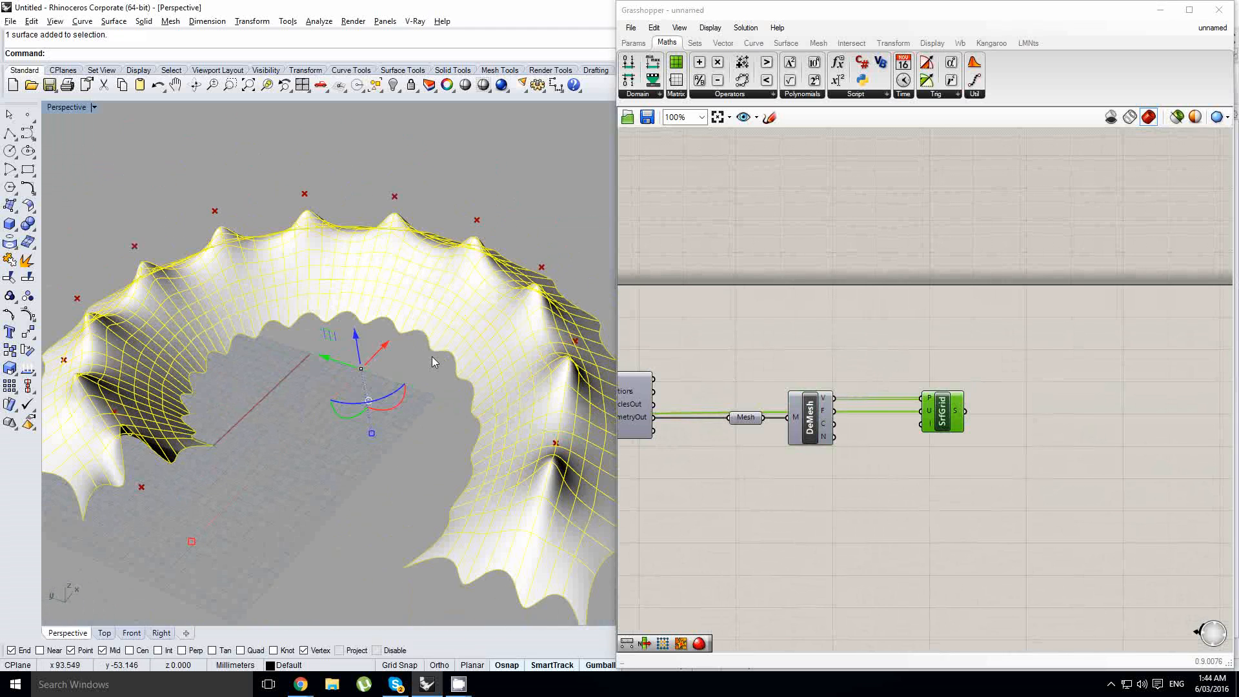
key("Delete")
- Rearrange the springs' rest length chain, moving the Length and Multiplication components and the 0.000 factor slider away from the Springs component
right_click_drag(785, 360, 1022, 394)
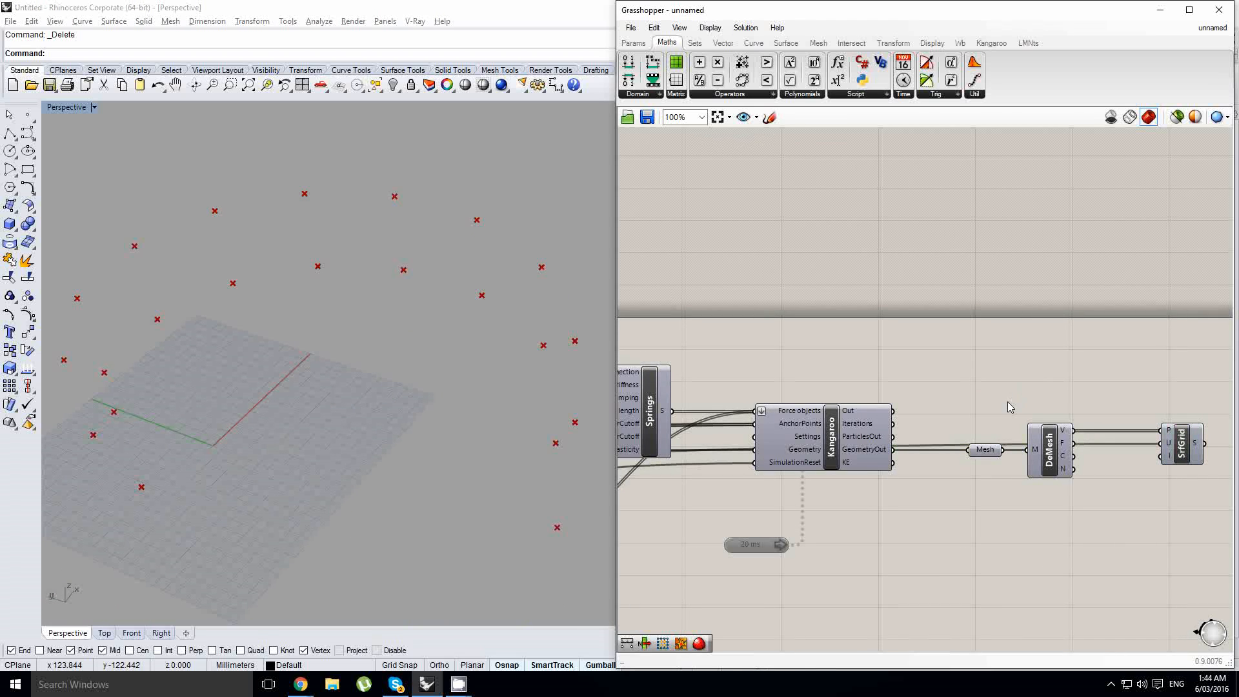
right_click_drag(824, 386, 1094, 370)
mouse_move(818, 345)
right_mouse_down()
mouse_move(1103, 359)
mouse_move(778, 342)
mouse_move(744, 326)
right_mouse_up()
left_click(917, 387)
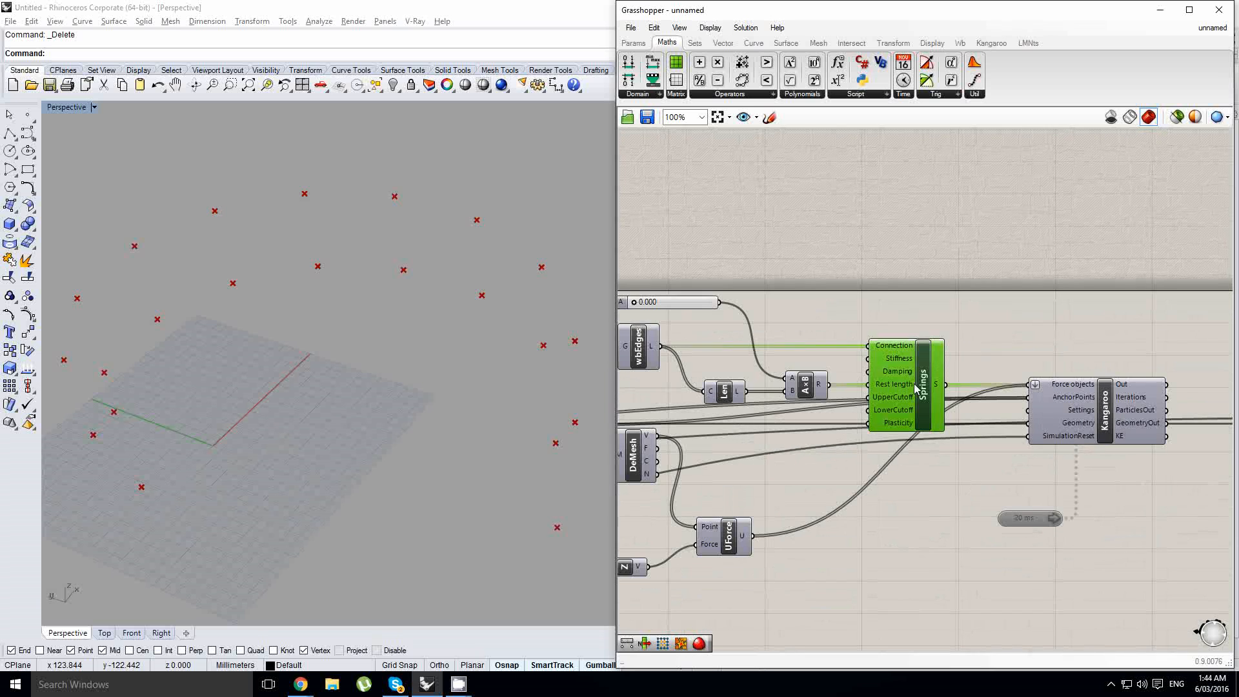
left_click(738, 414)
right_click_drag(738, 413, 819, 410)
left_click(813, 388)
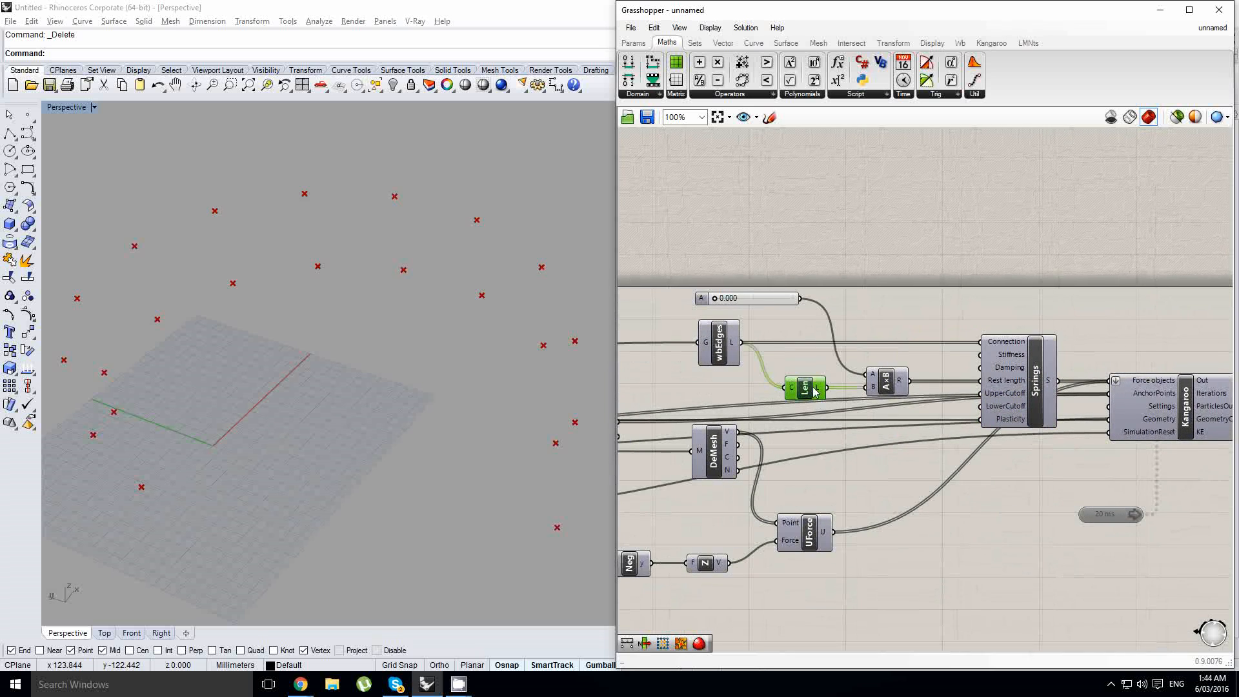
left_click_drag(907, 416, 800, 357)
left_click_drag(806, 387, 765, 387)
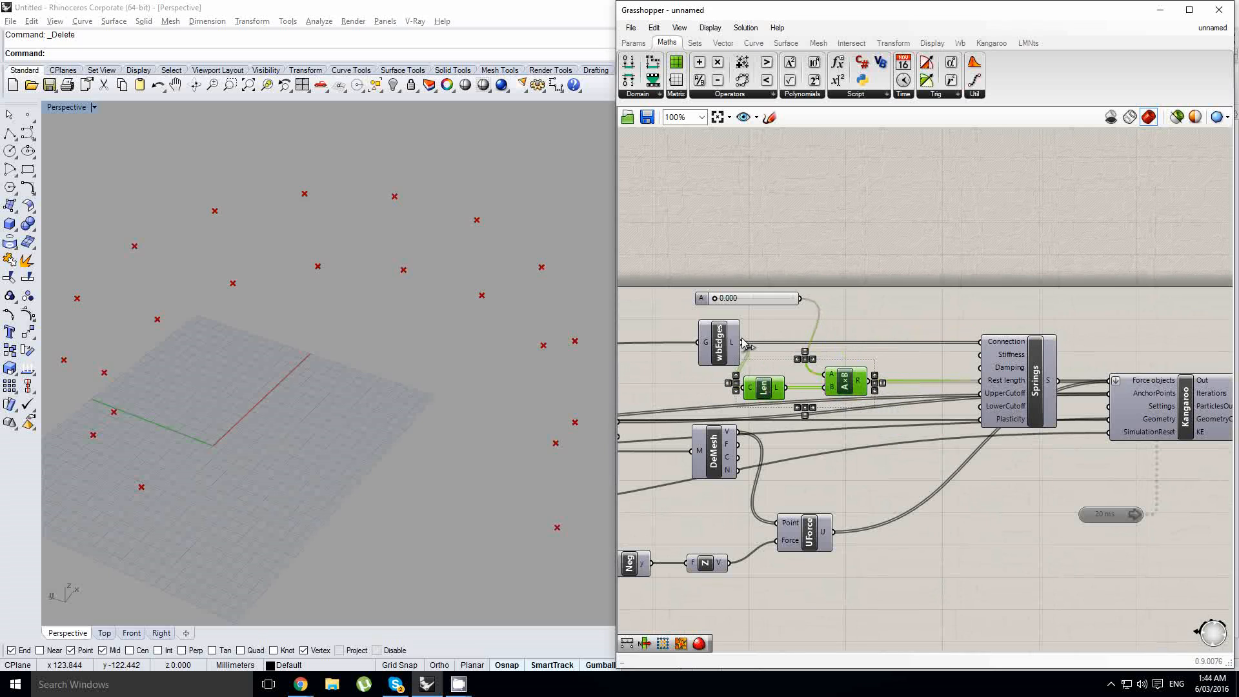
left_click(756, 303)
left_click_drag(758, 308, 698, 307)
left_click_drag(763, 389, 785, 389)
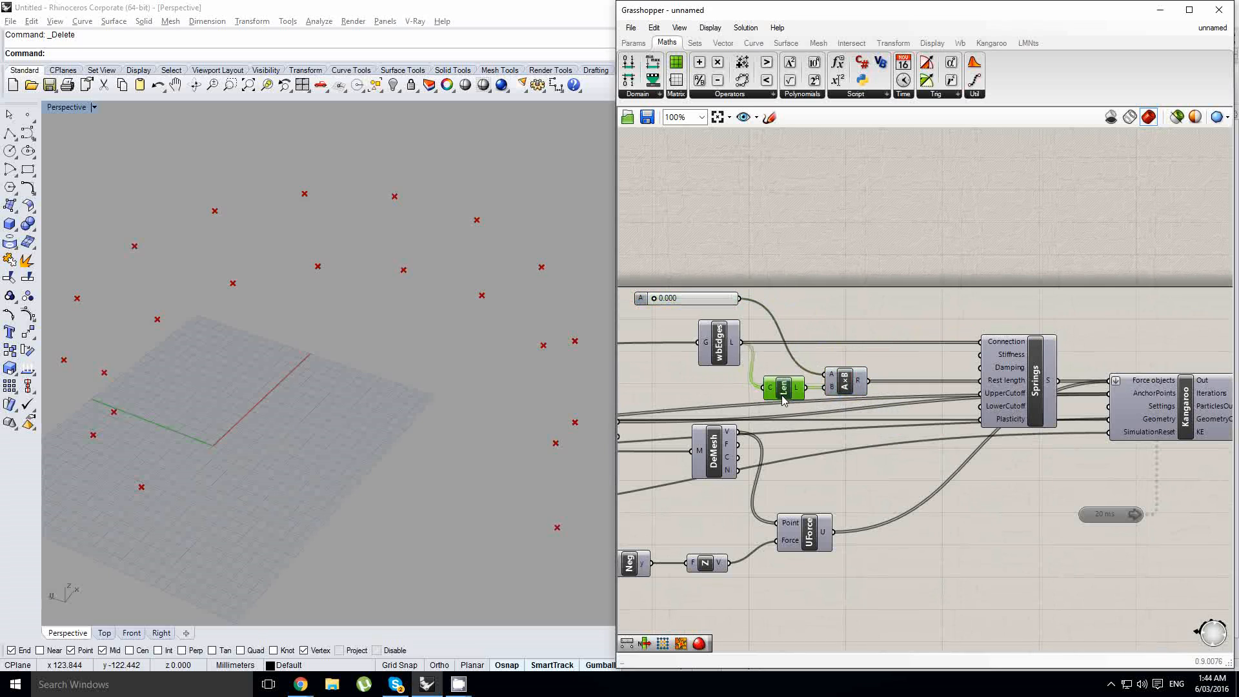
left_click(852, 341)
- Preview the Weaverbird mesh edges that feed the Springs connections, and hide the preview again
left_click(727, 348)
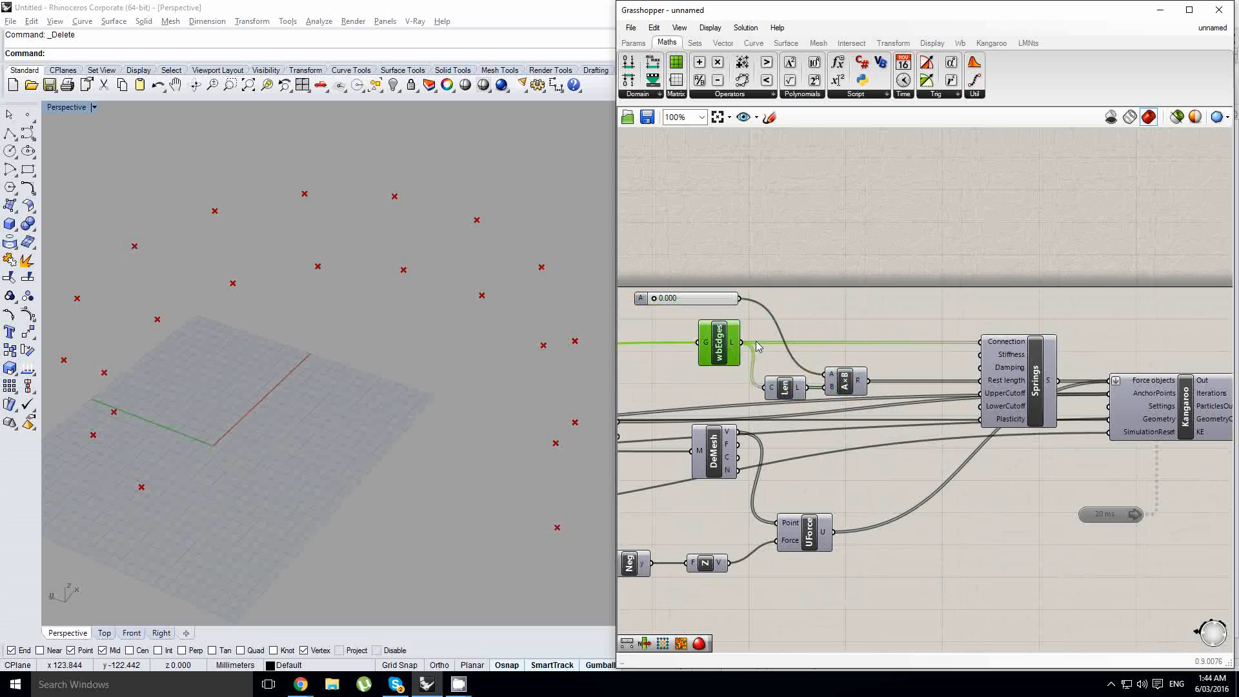
right_click_drag(833, 330, 821, 332)
left_click(743, 340)
left_click(710, 346)
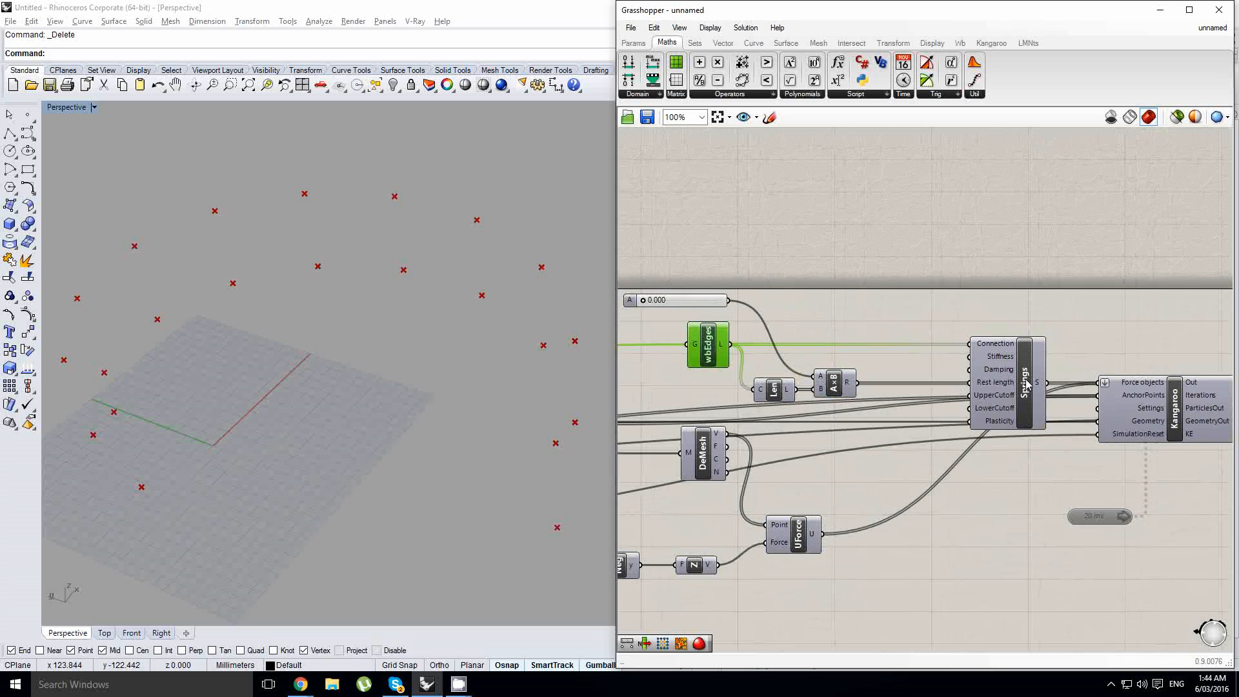
middle_click(707, 353)
left_click(724, 323)
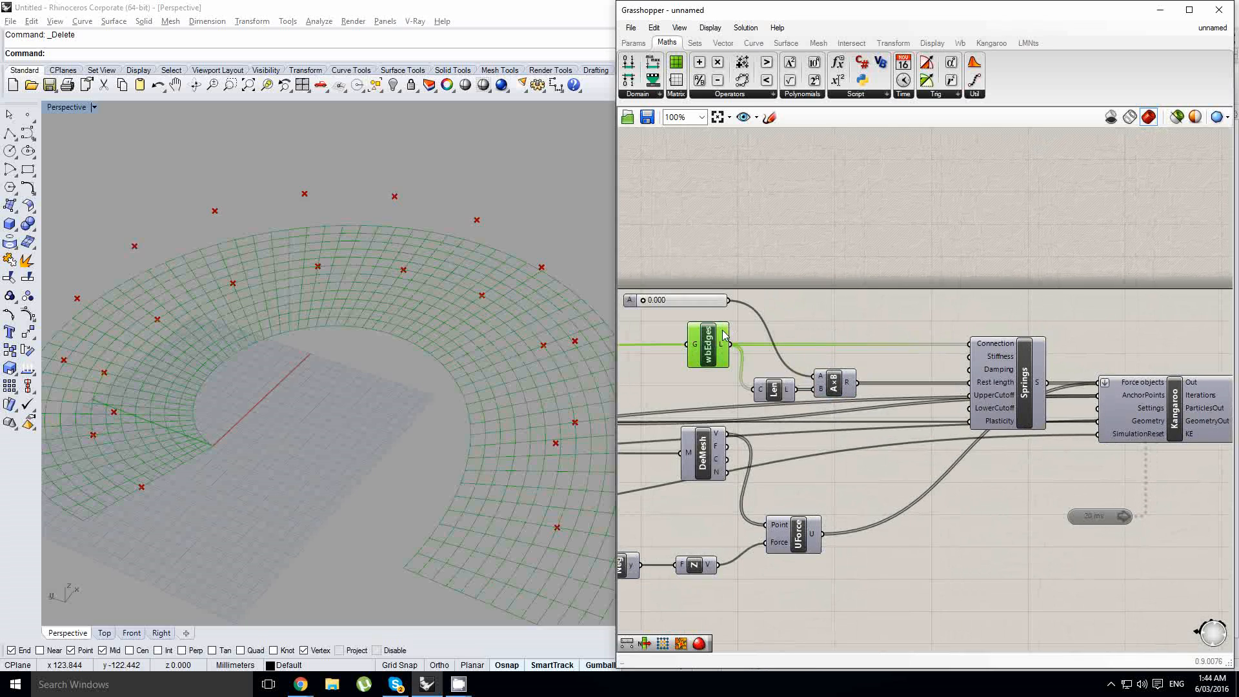
middle_click(711, 335)
left_click(725, 356)
- Examine the Multiplication component that feeds the Springs' Rest length input
scroll(726, 360, "up", 1)
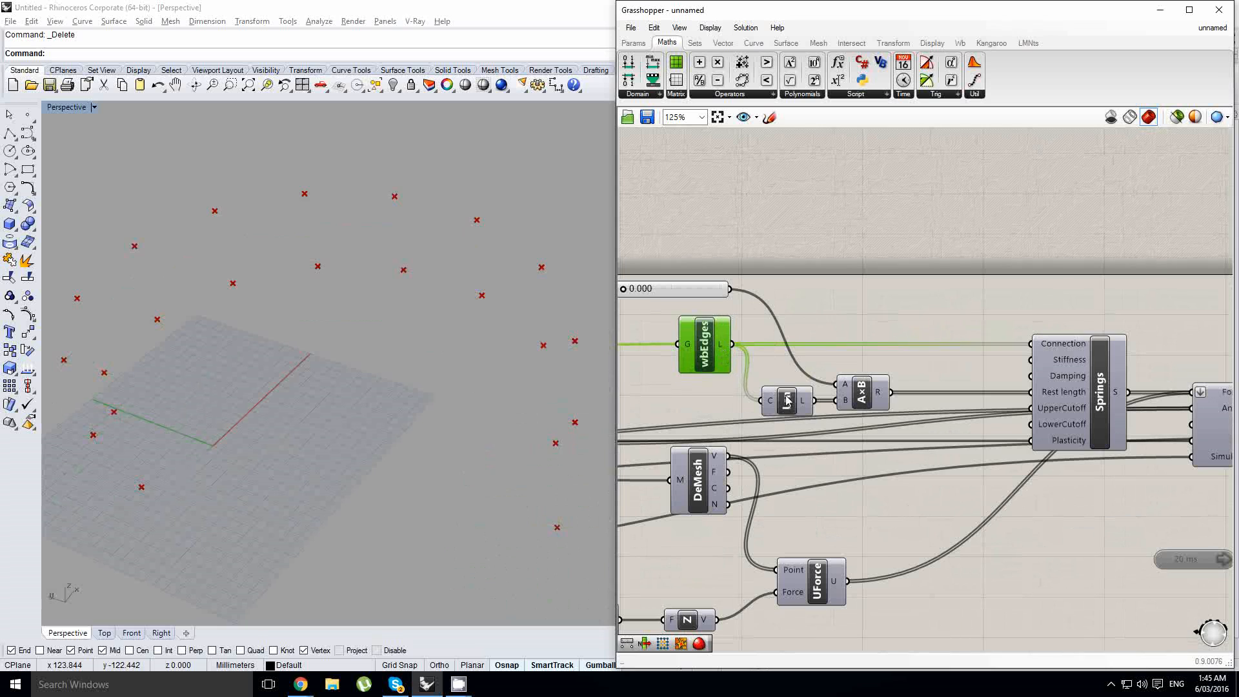
left_click(862, 392)
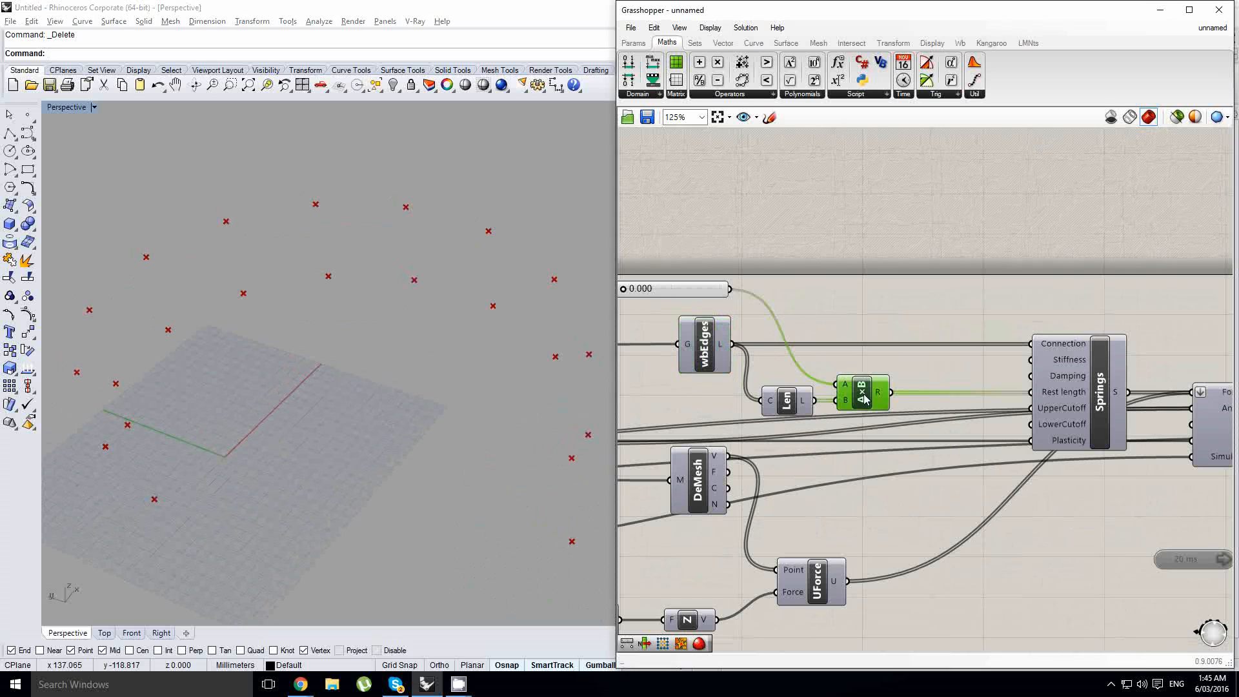
scroll(415, 310, "down", 3)
right_click_drag(415, 310, 413, 311, "shift")
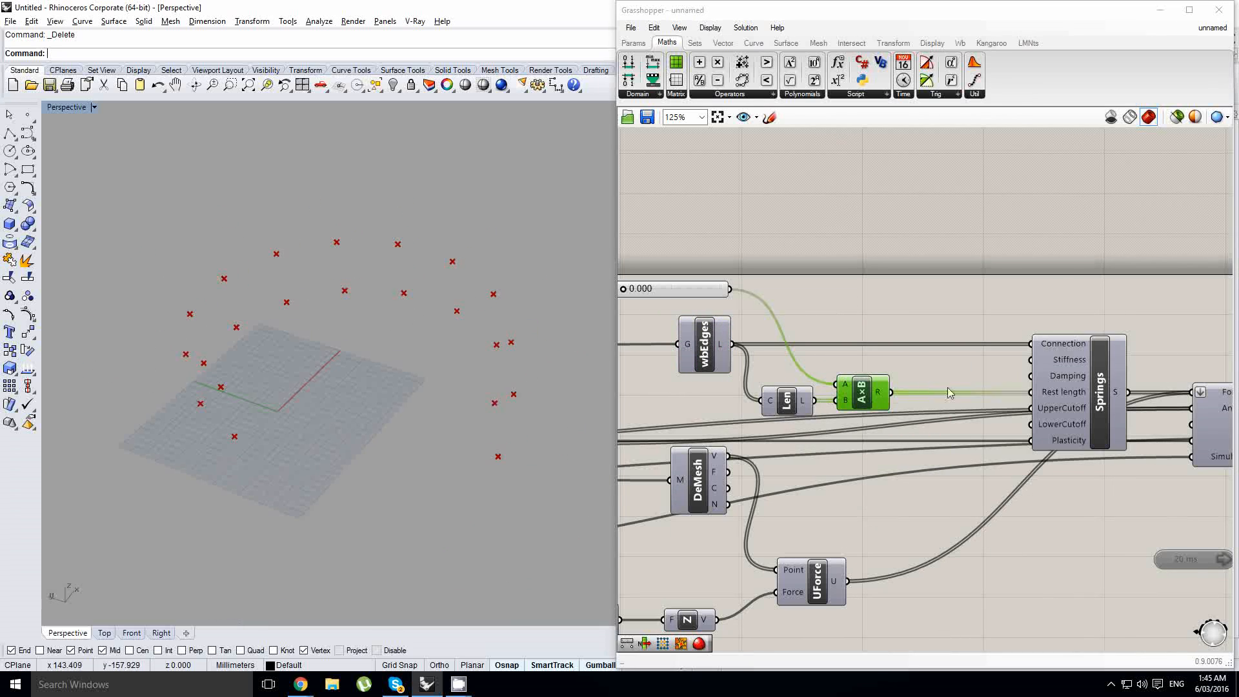
- Examine the Length component that supplies the mesh edge lengths to the springs' rest length multiplication
left_click(787, 398)
middle_click(787, 400)
right_click_drag(465, 380, 470, 371)
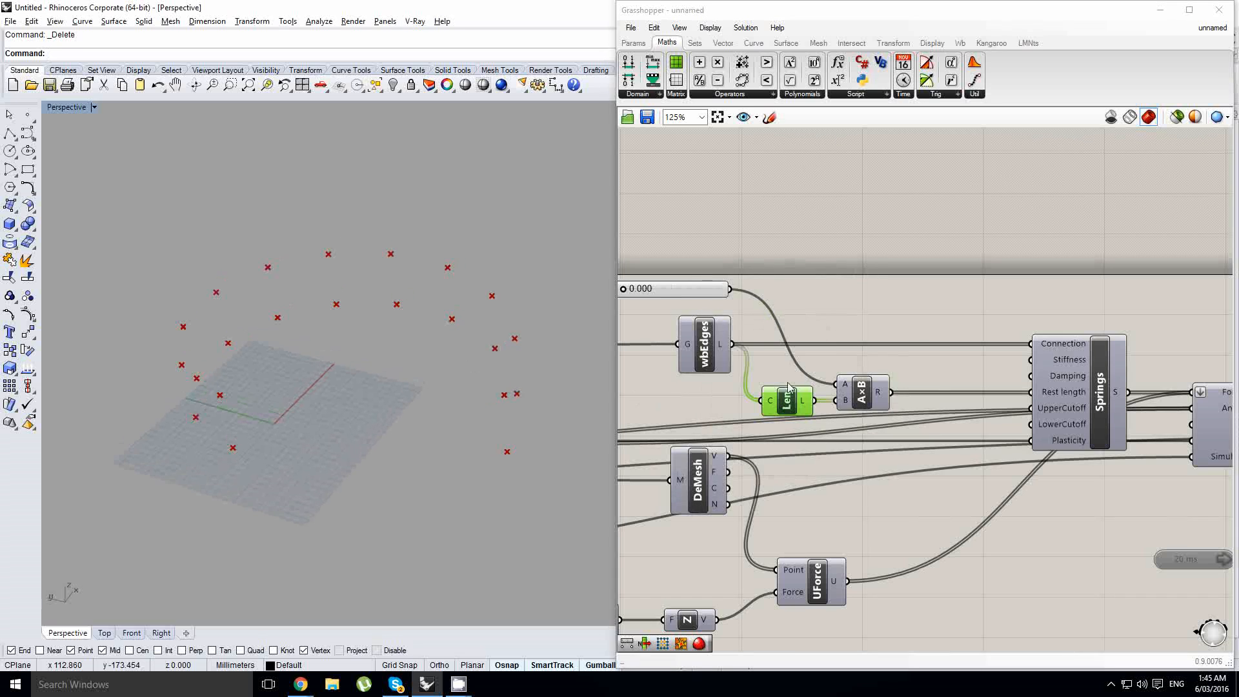
middle_click(789, 390)
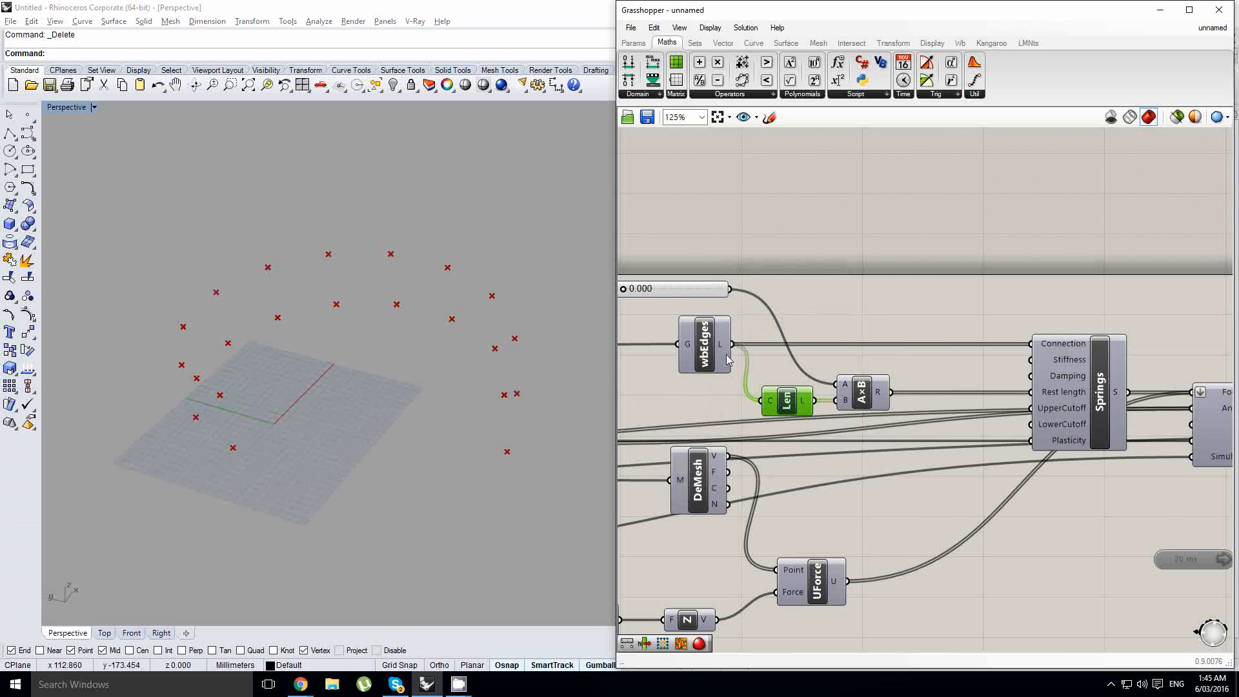
double_click(838, 298)
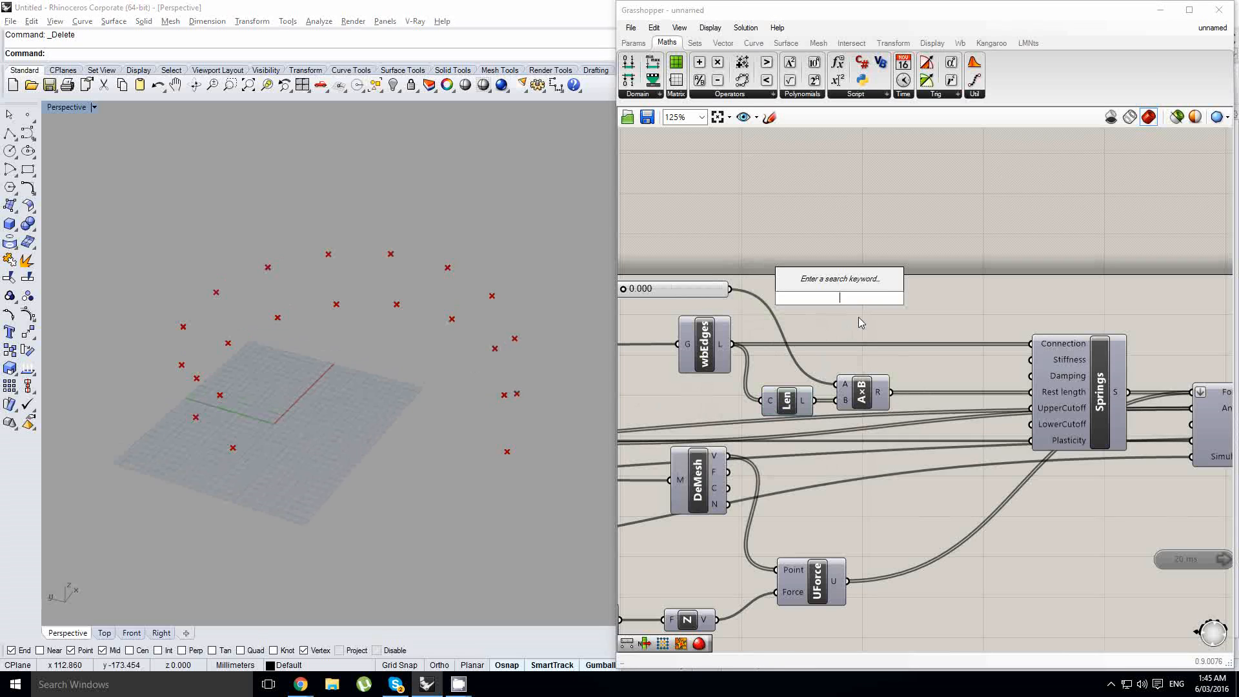
left_click(858, 321)
- Move the Multiplication component closer to Springs and add a Remap Numbers component above it
left_click(861, 397)
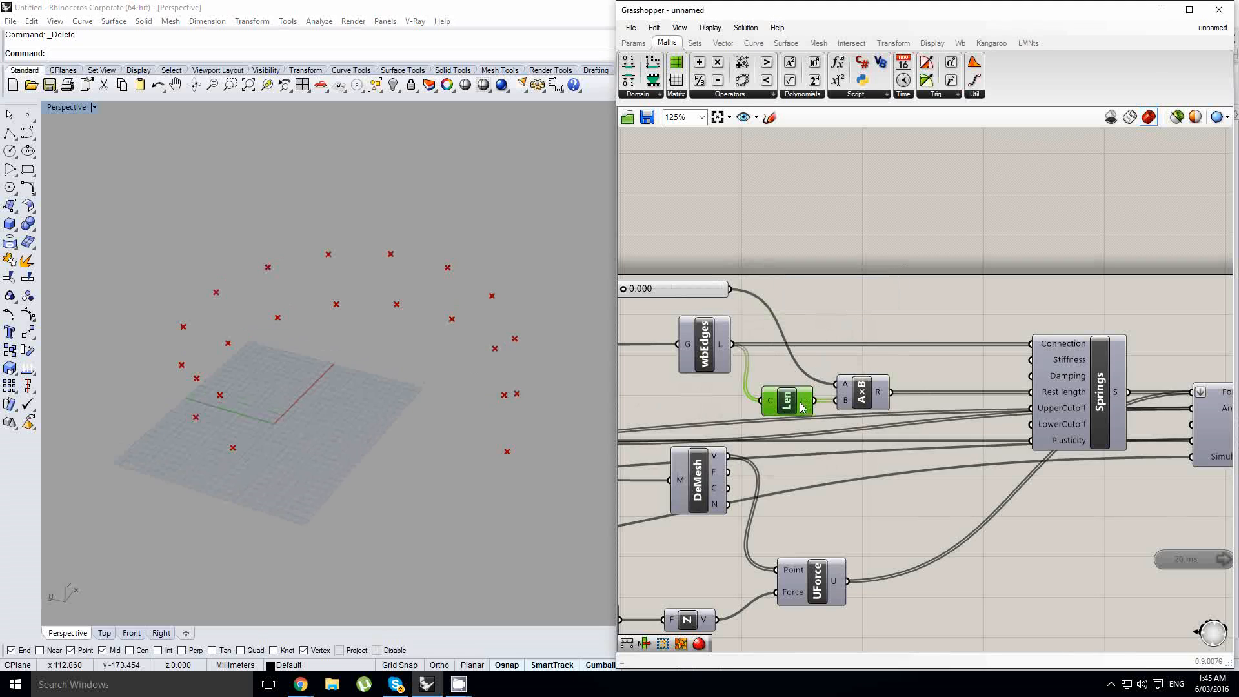
left_click_drag(860, 403, 910, 398)
double_click(884, 321)
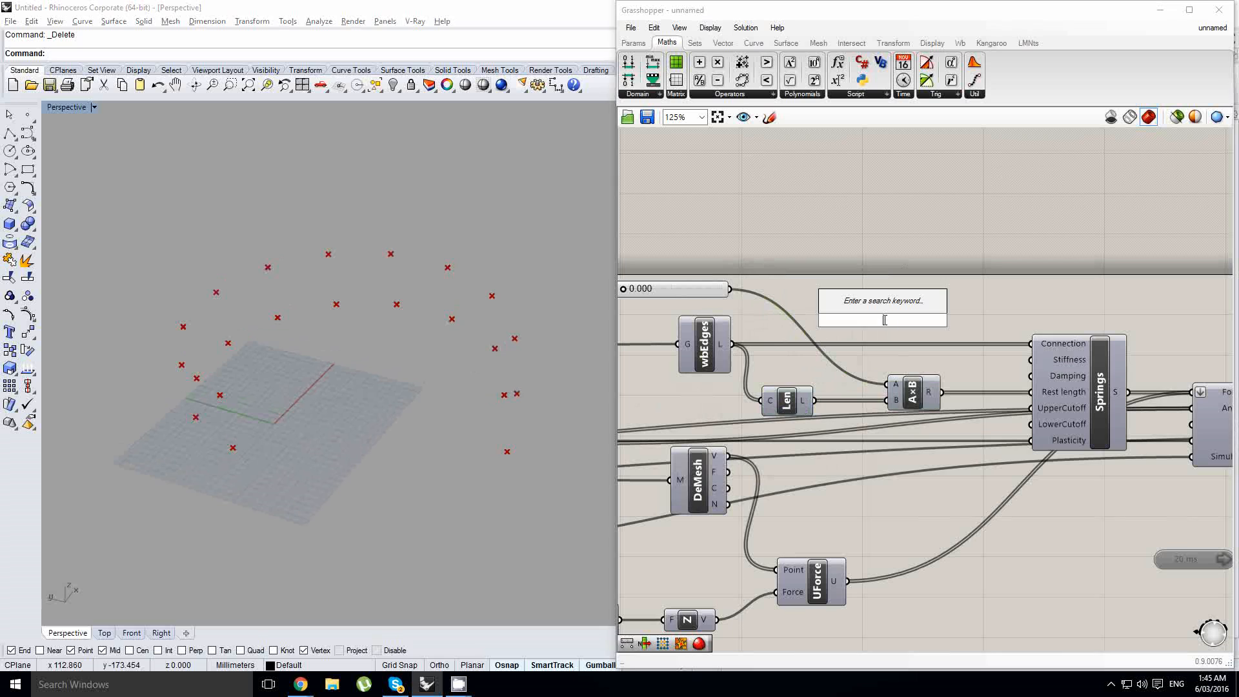
type("rema")
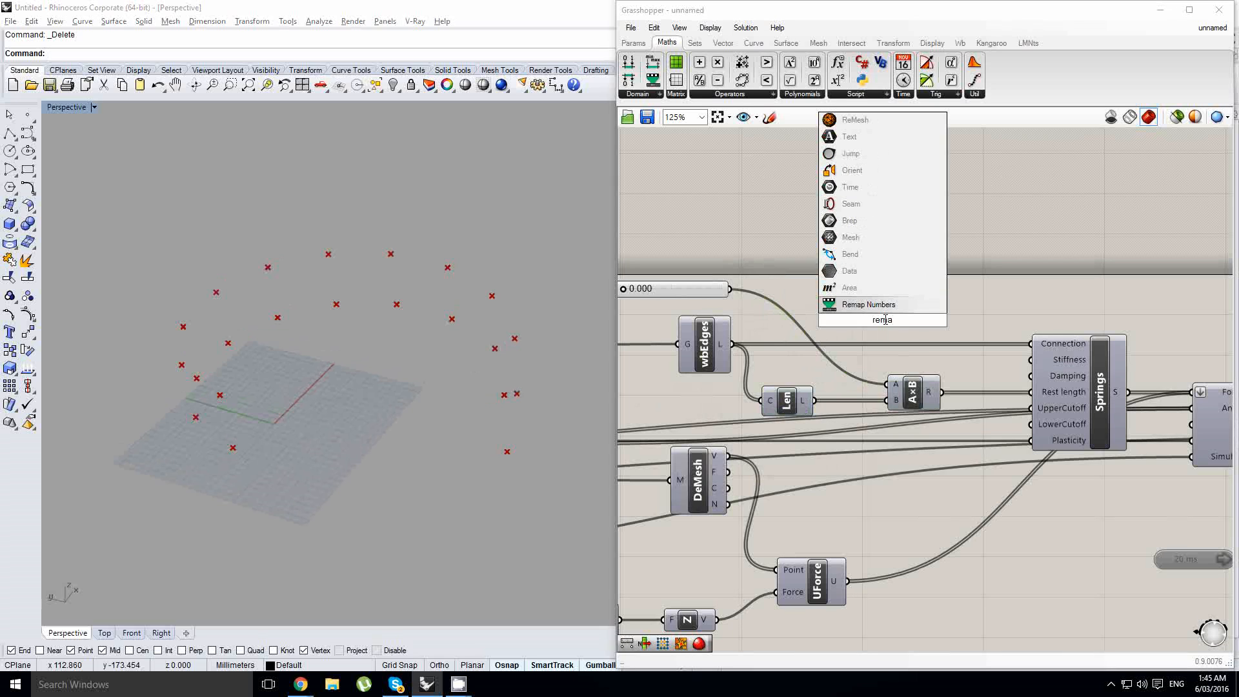
left_click(867, 303)
- Add a Bounds component fed by the edge lengths, connect it to ReMap's Source, and wire the lengths into ReMap's Value input
double_click(802, 310)
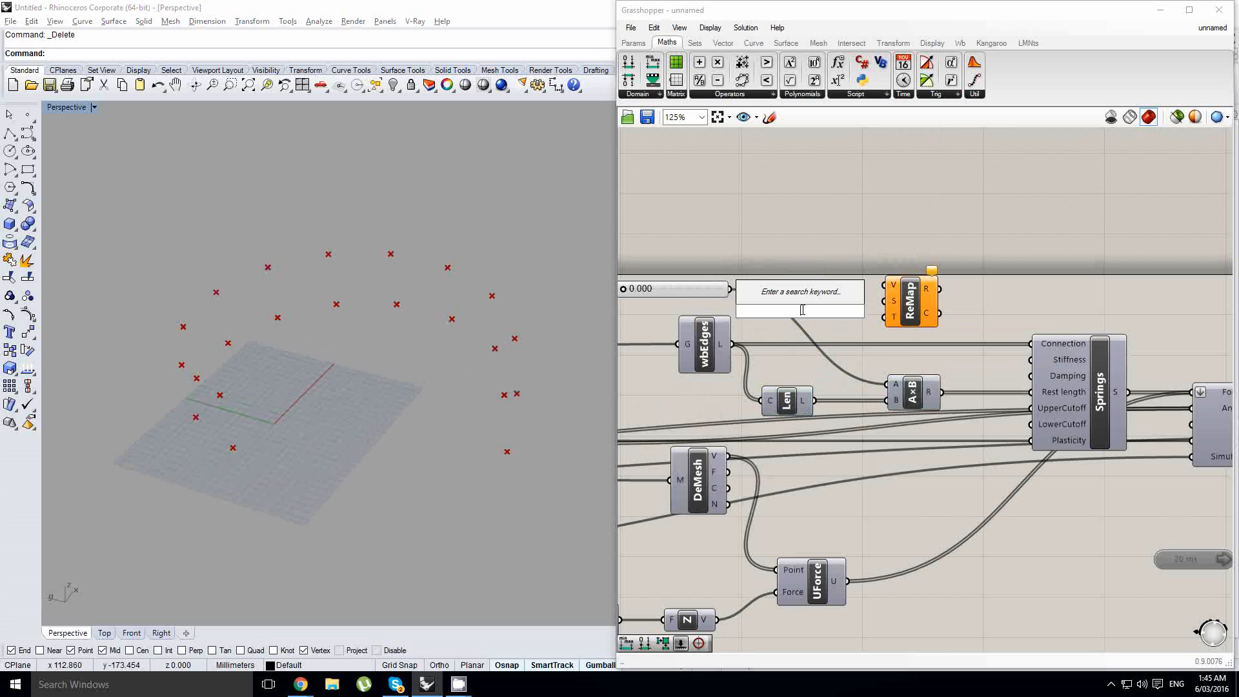
type("bounds")
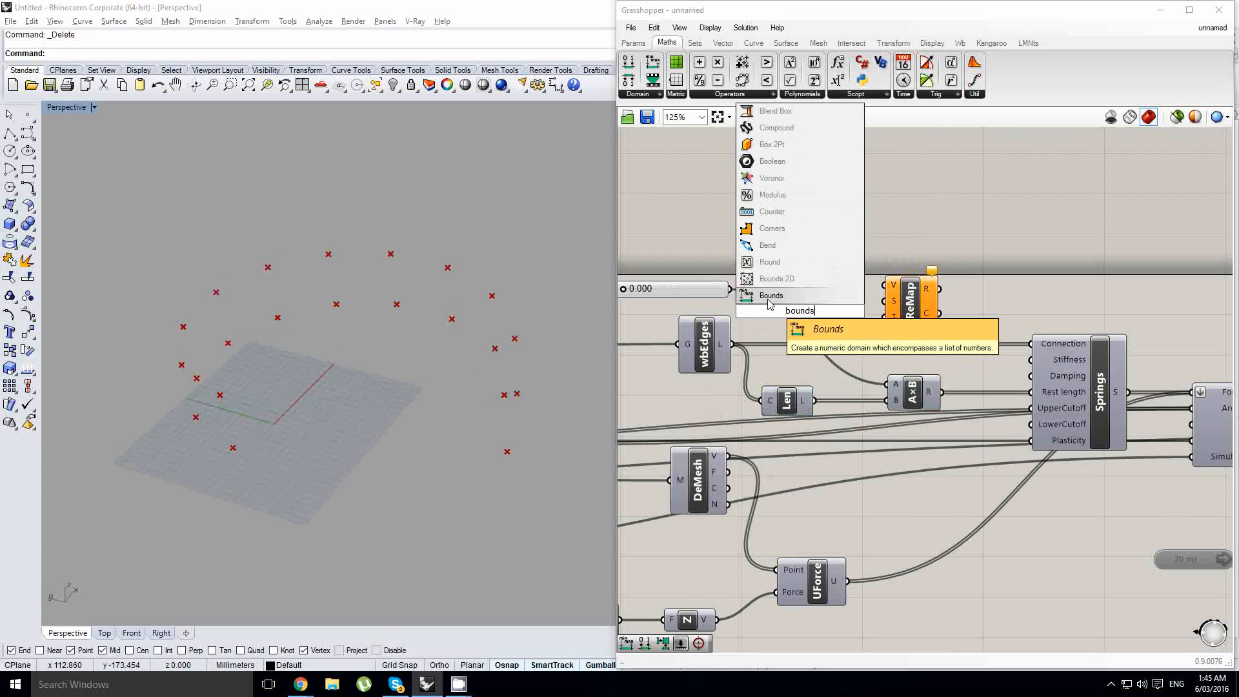
left_click(770, 295)
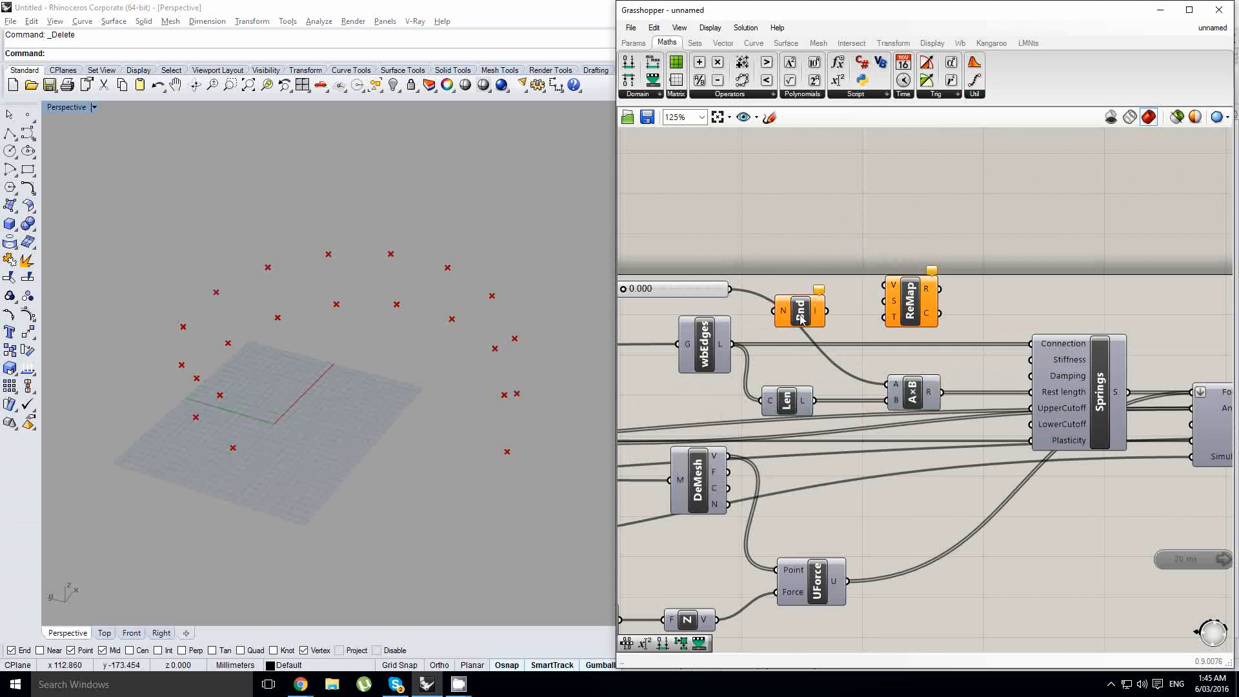
left_click_drag(814, 400, 823, 308)
left_click(842, 306)
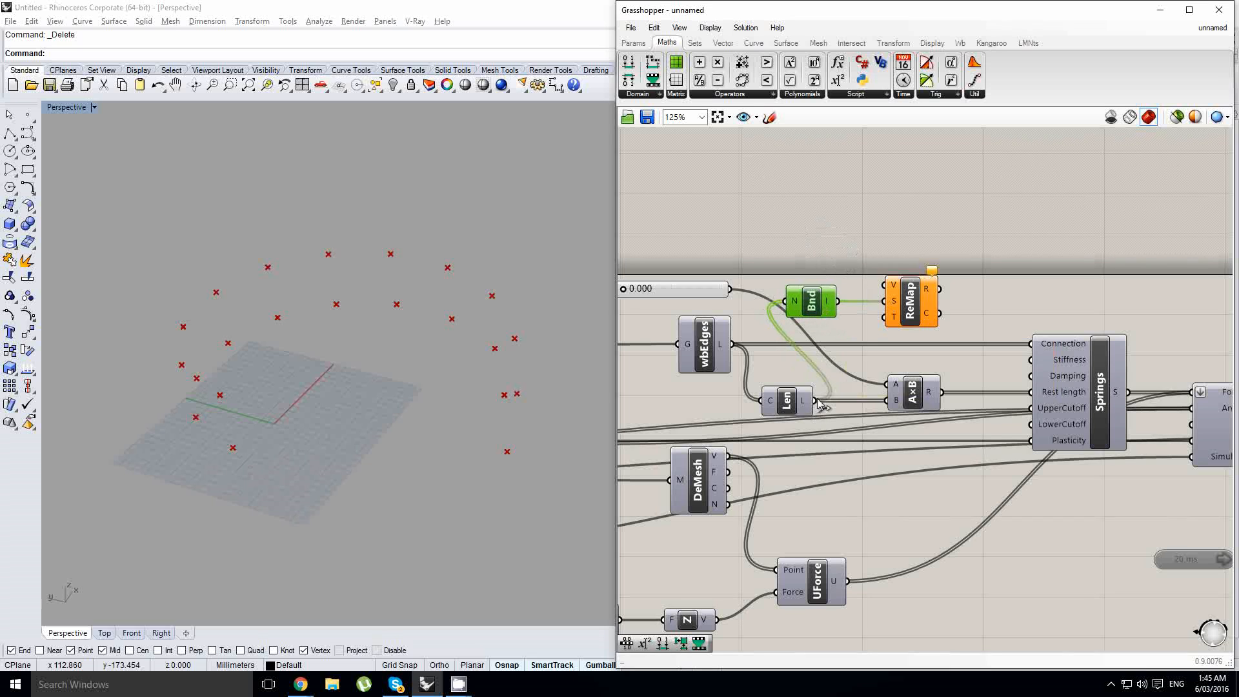
left_click_drag(814, 400, 884, 285)
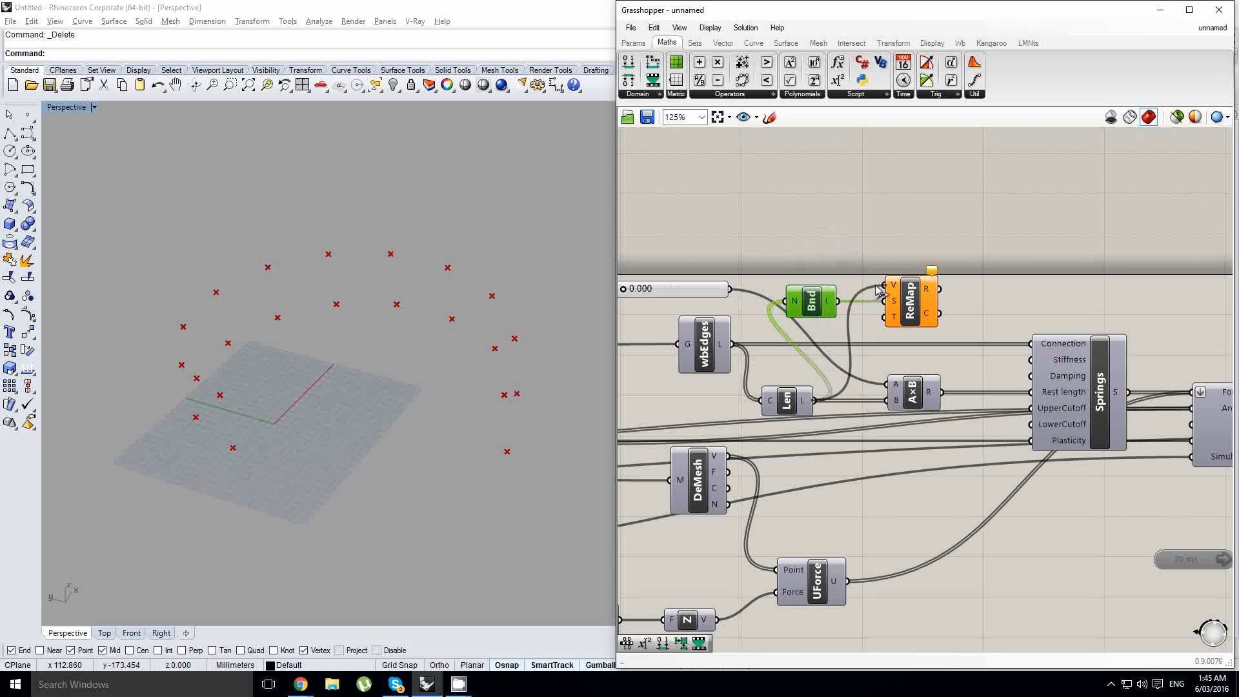
scroll(877, 288, "up", 1)
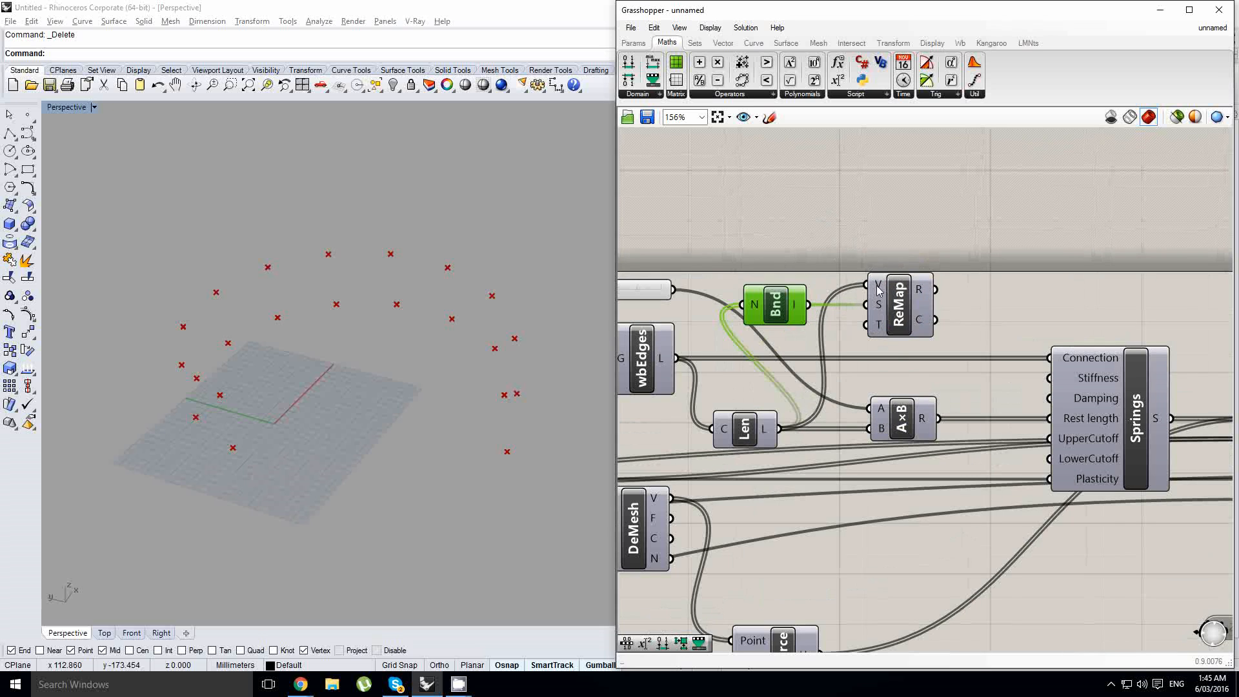
mouse_move(878, 289)
mouse_move(877, 332)
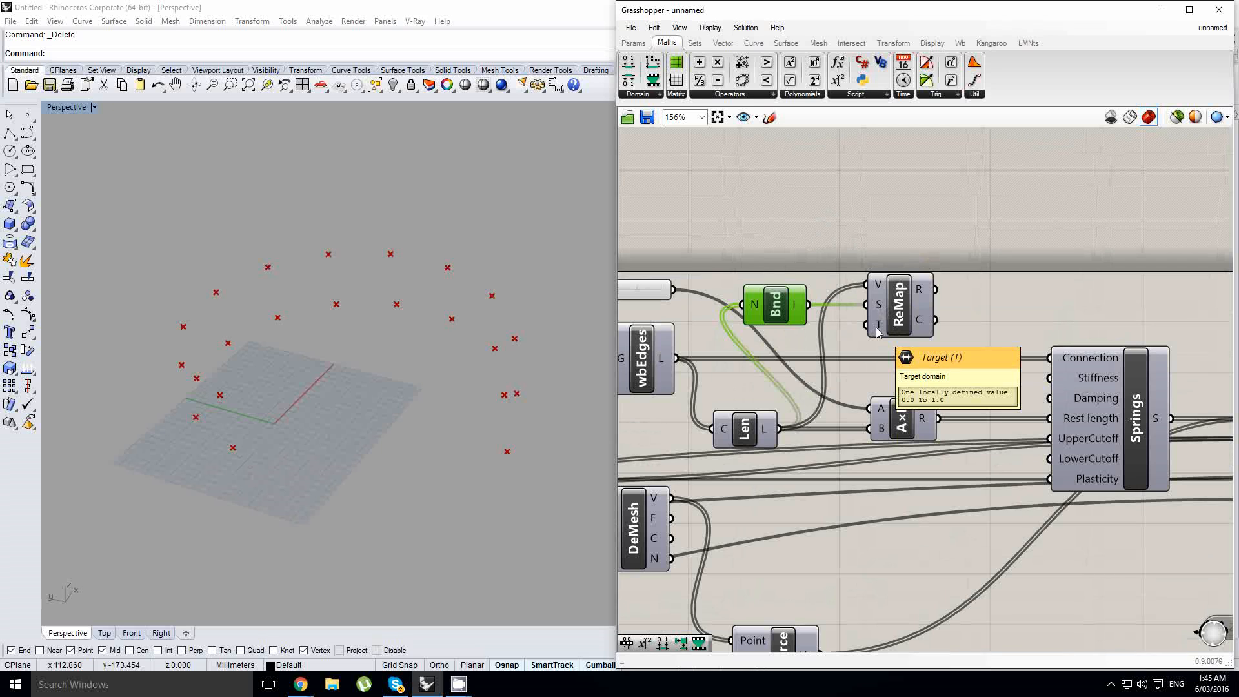
- Add an Expression component with the formula 1-x, feed it ReMap's mapped output, and remove its unused y input
right_click_drag(1003, 288, 862, 298)
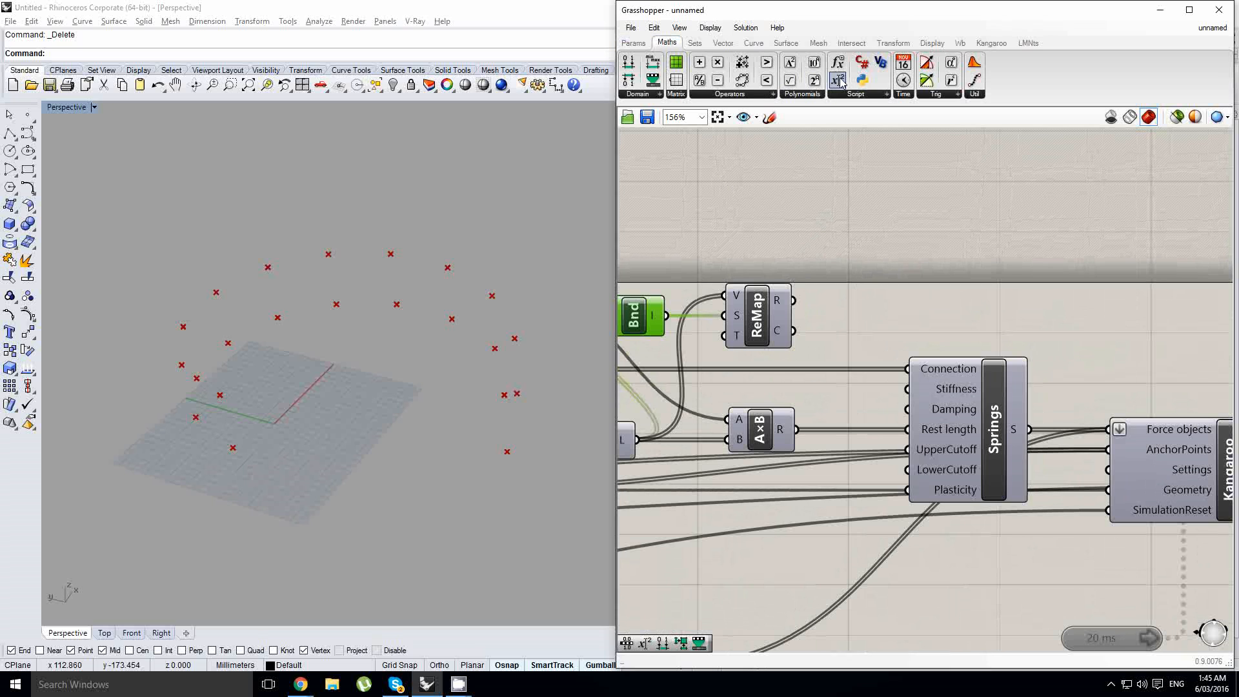
left_click_drag(840, 81, 935, 279)
double_click(934, 279)
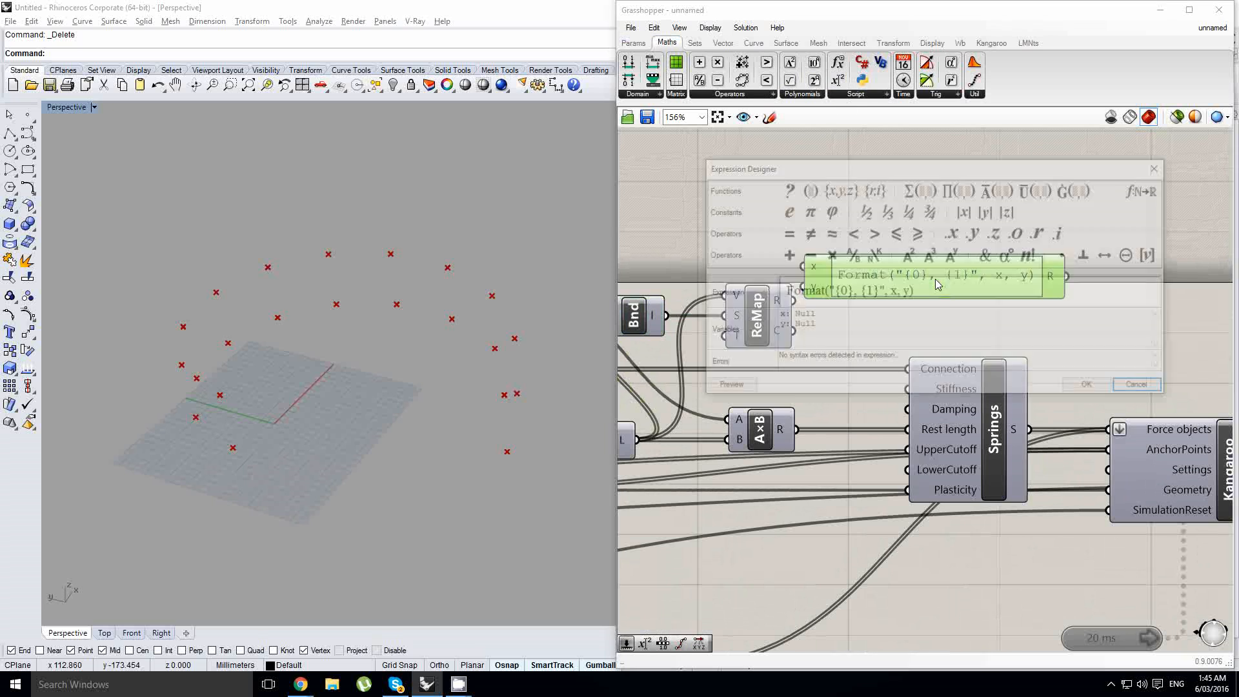
type("1-x")
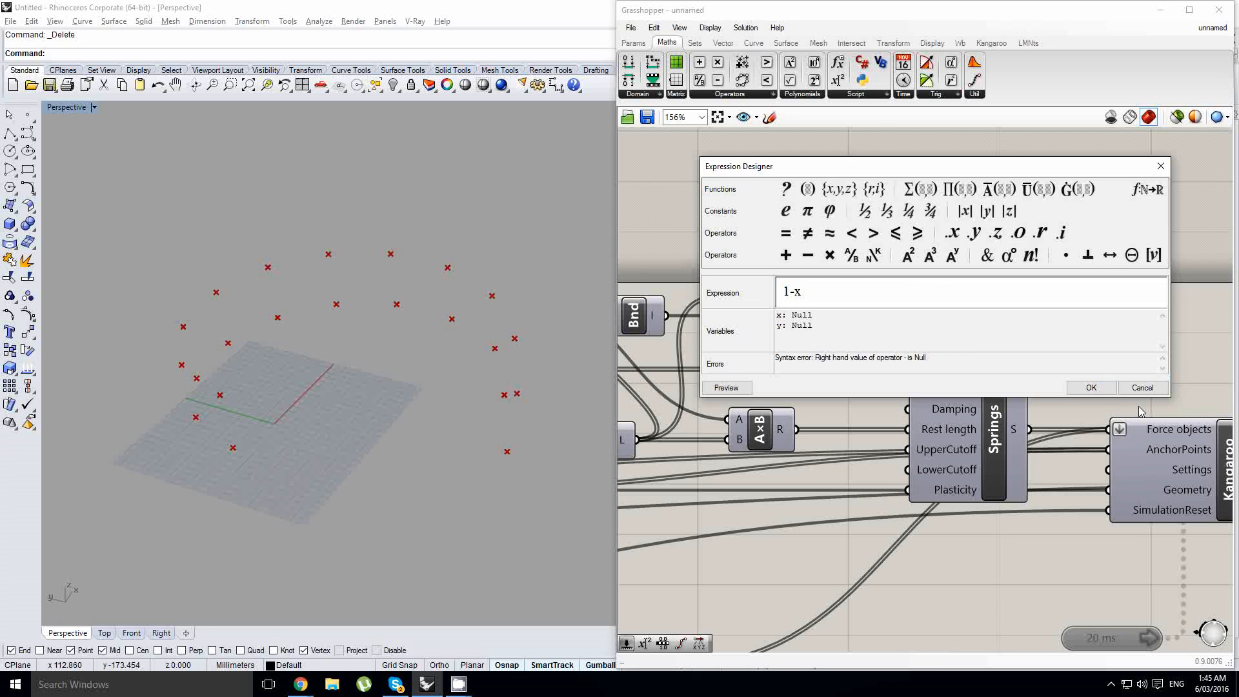
left_click(1091, 387)
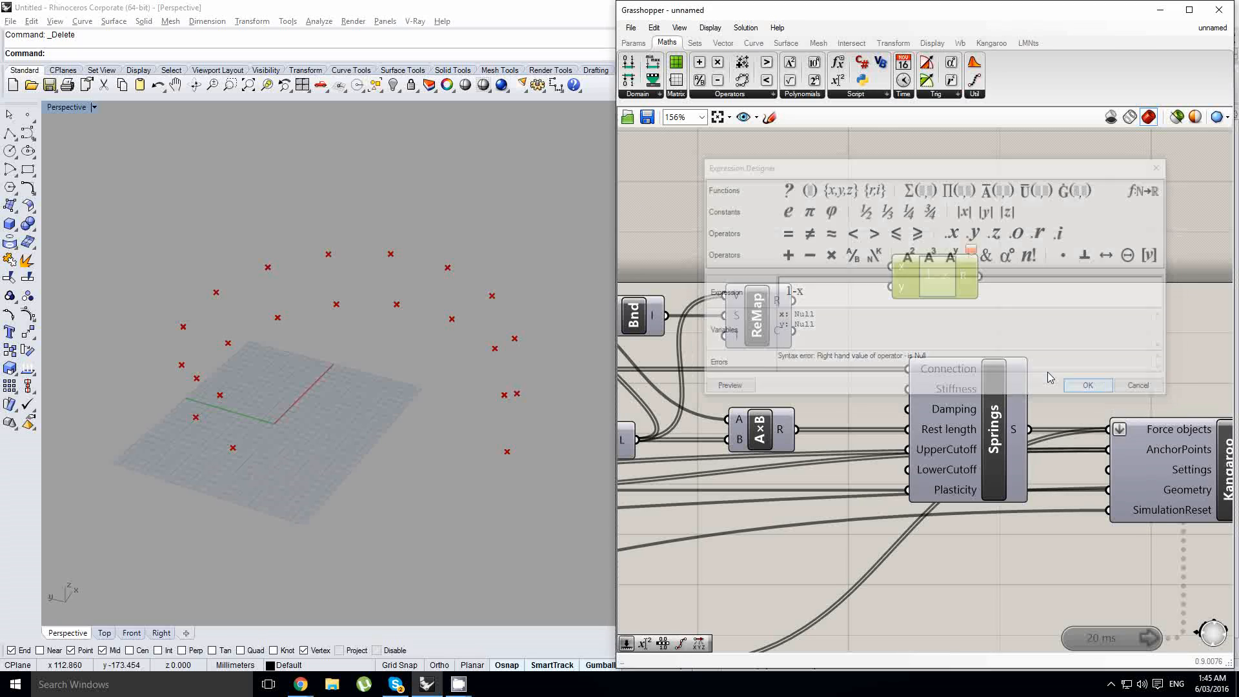
left_click_drag(793, 300, 875, 280)
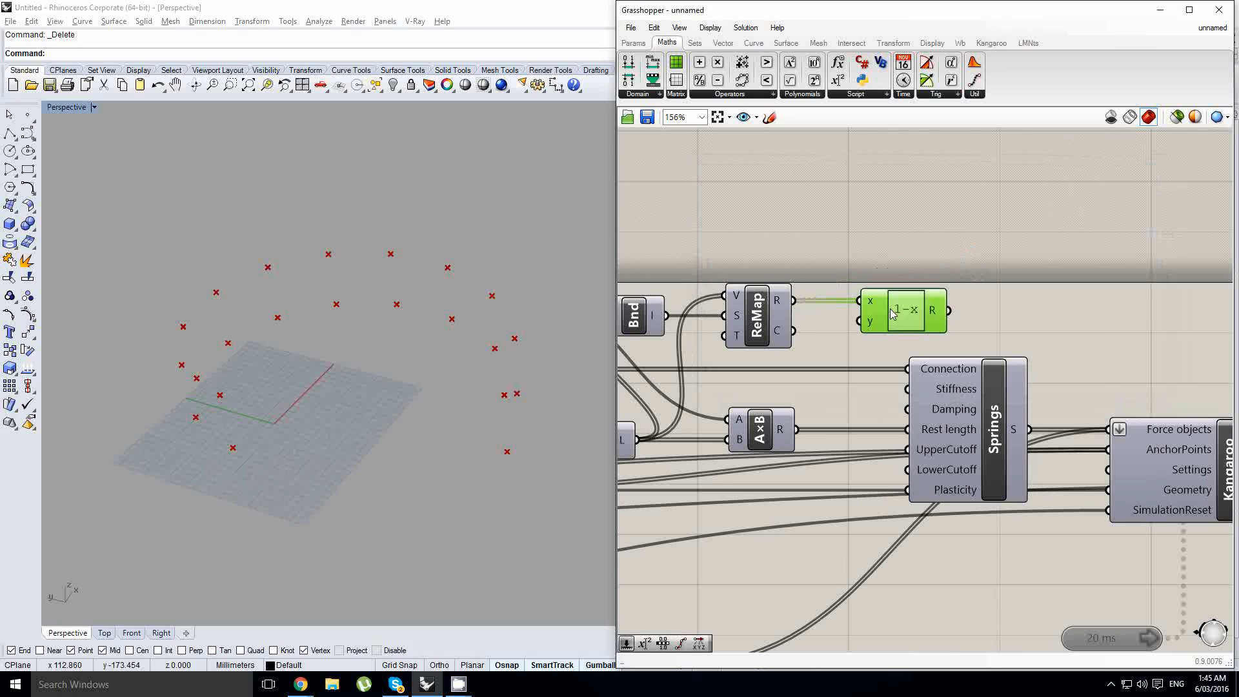
scroll(856, 332, "up", 2)
left_click(881, 321)
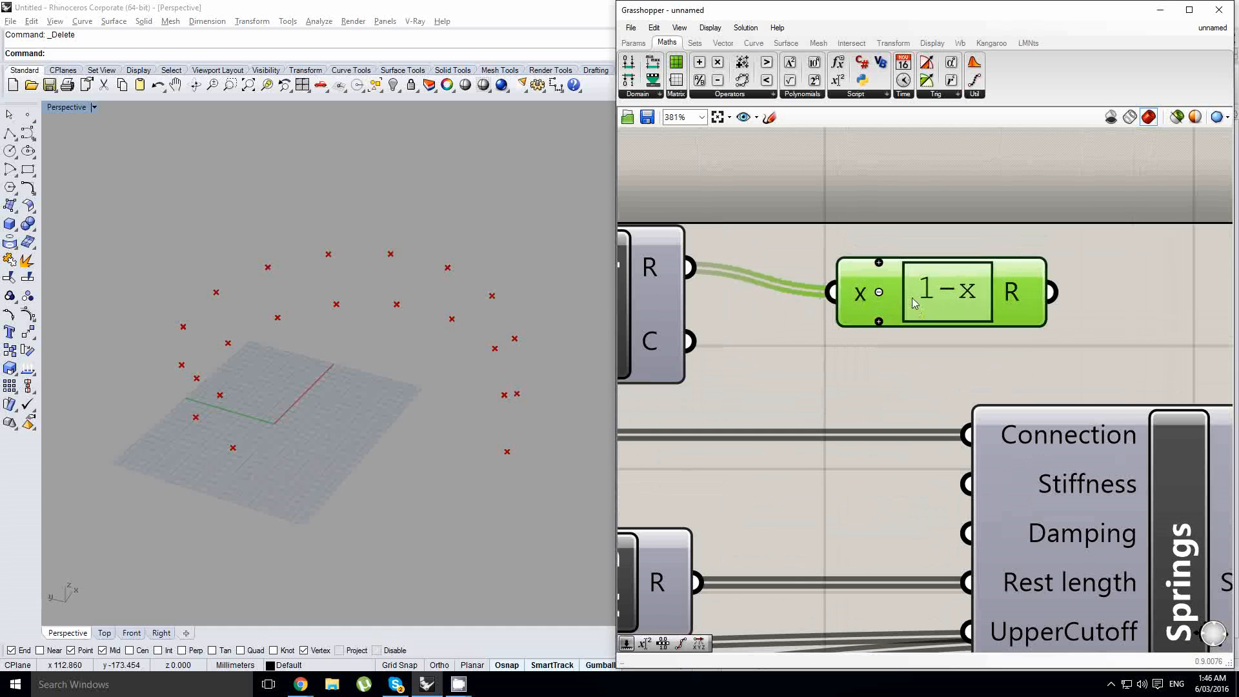
- Duplicate the ReMap component after the 1-x expression, using the expression result as Value and the edge length bounds as Target
scroll(832, 284, "down", 2)
left_click(823, 325)
left_click_drag(731, 298, 978, 297, "alt")
right_click_drag(799, 310, 847, 307)
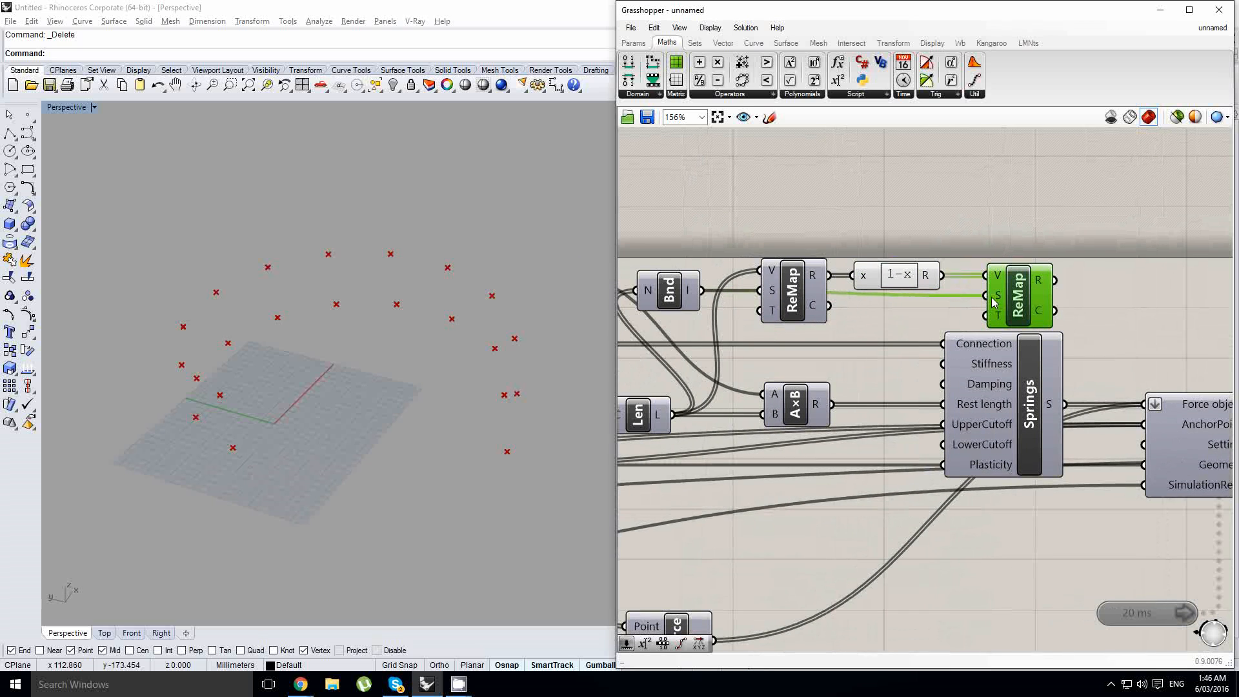
left_click_drag(987, 297, 987, 315, "ctrl+shift")
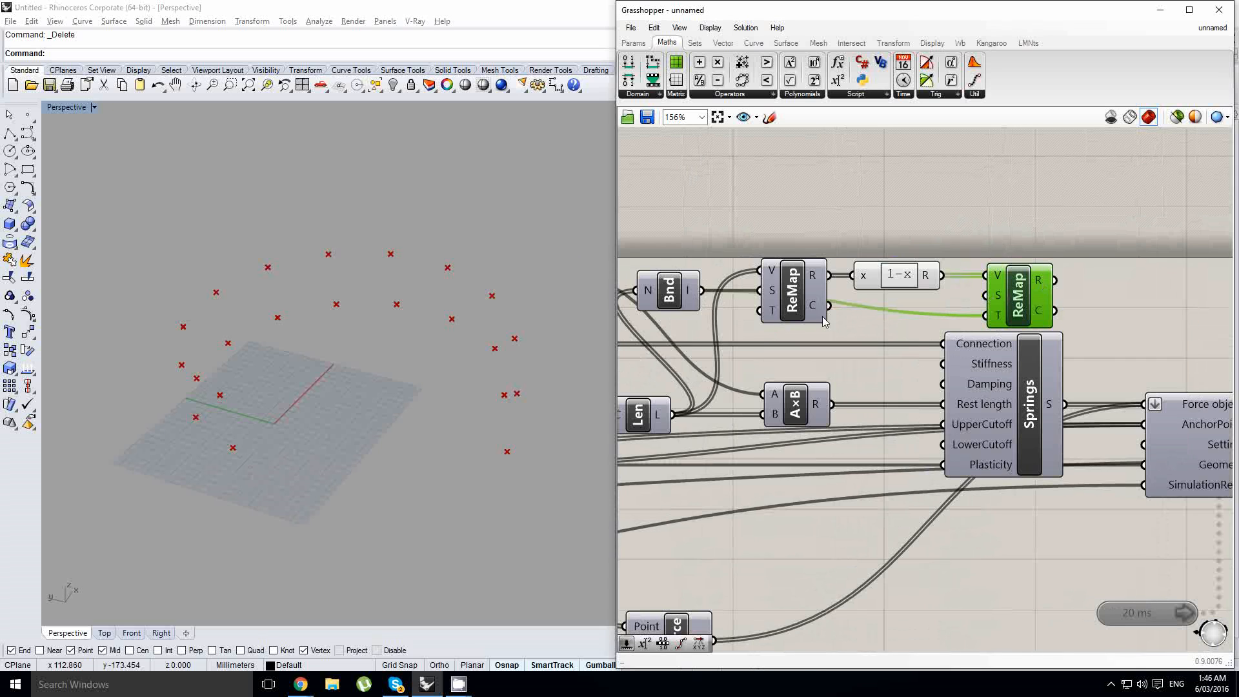
- Turn on the preview of the original spiral mesh at the FromPoints component
mouse_move(730, 358)
right_mouse_down()
mouse_move(760, 359)
mouse_move(756, 325)
right_mouse_up()
right_click_drag(433, 341, 456, 351)
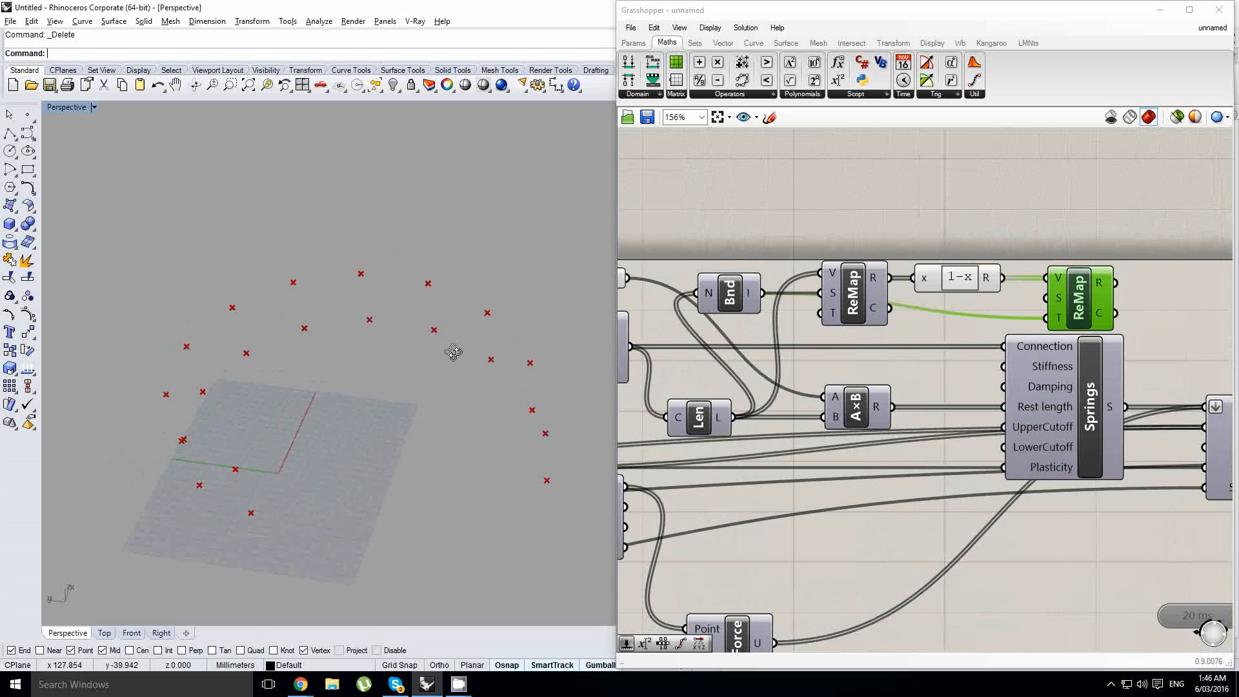
scroll(849, 374, "down", 3)
right_click_drag(849, 374, 1154, 323)
scroll(758, 369, "down", 1)
right_click_drag(758, 369, 952, 363)
scroll(815, 343, "up", 2)
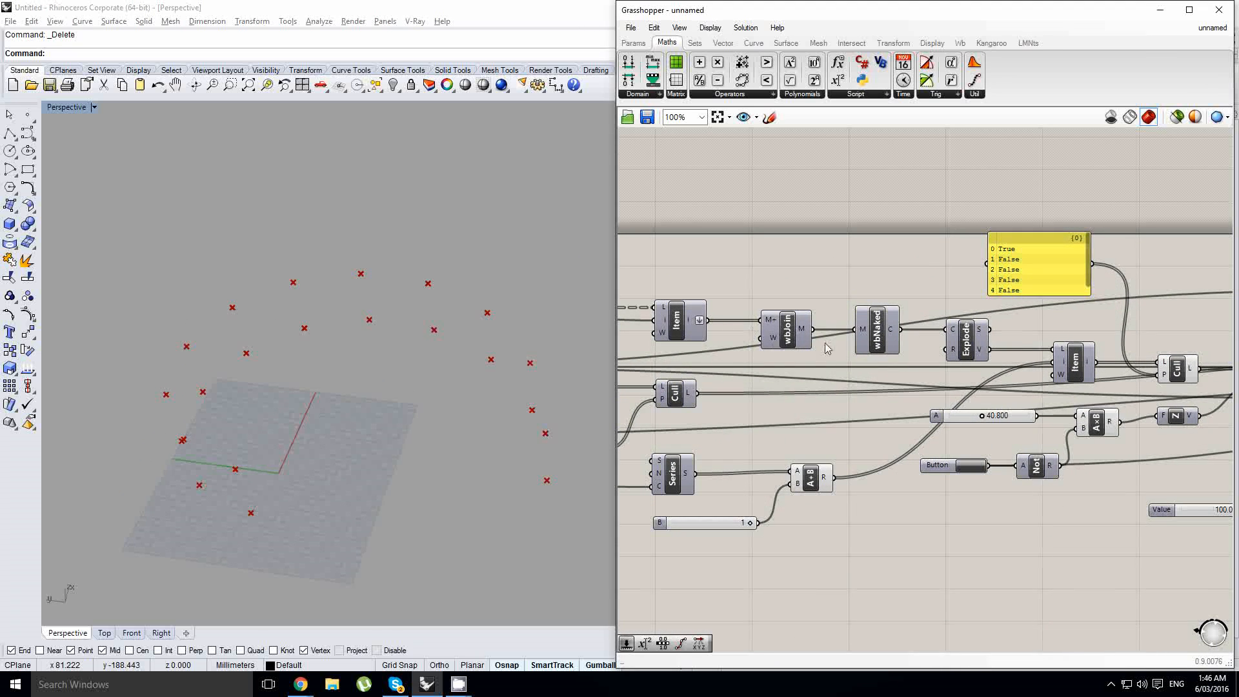
right_click_drag(814, 355, 1026, 340)
right_click_drag(660, 349, 876, 359)
left_click(778, 360)
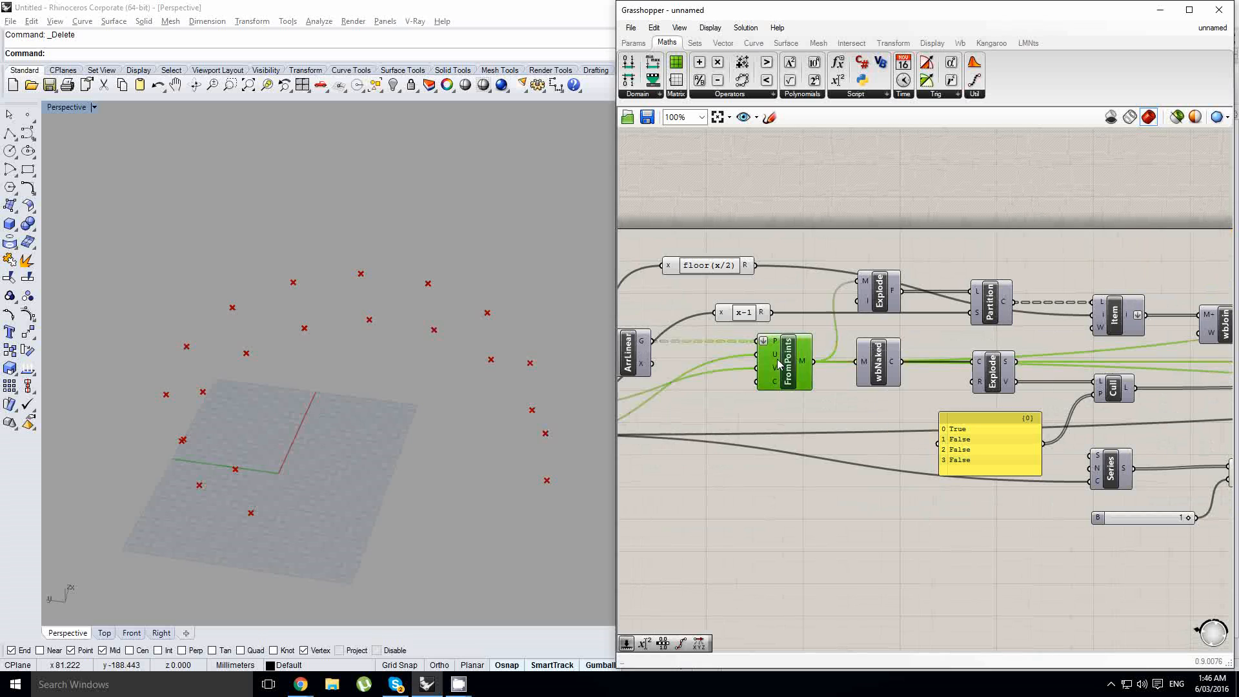
middle_click(778, 360)
left_click(800, 333)
- Examine the spiral mesh from above and at an angle, comparing cell sizes along the strip and at its ends
right_click_drag(483, 309, 440, 380)
scroll(445, 396, "up", 4)
scroll(424, 315, "down", 4)
scroll(448, 377, "up", 2)
right_click_drag(475, 558, 470, 553)
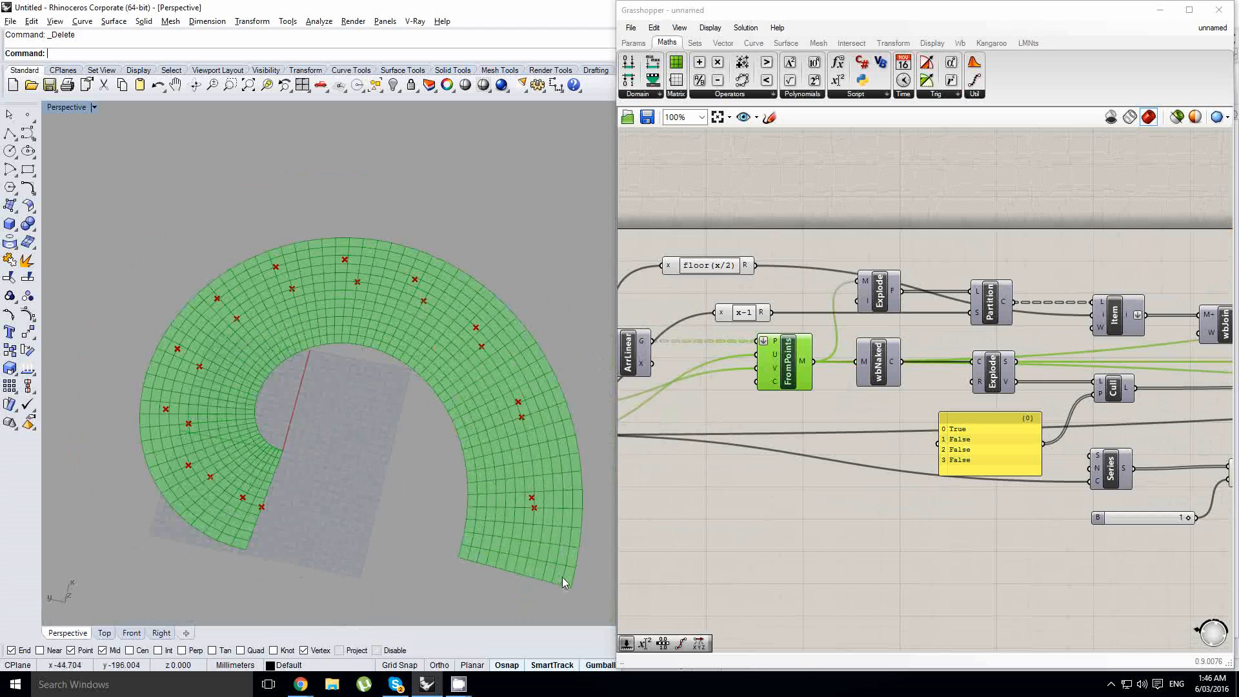
scroll(562, 583, "up", 2)
scroll(509, 526, "down", 3)
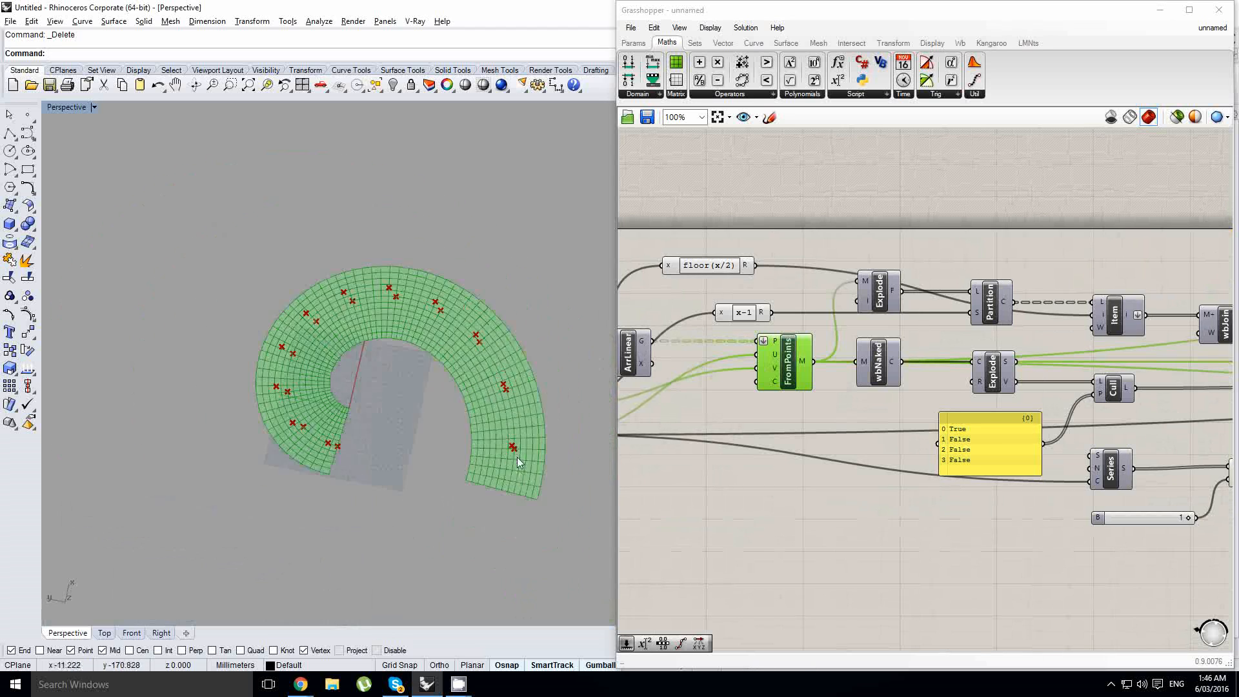
scroll(523, 516, "up", 2)
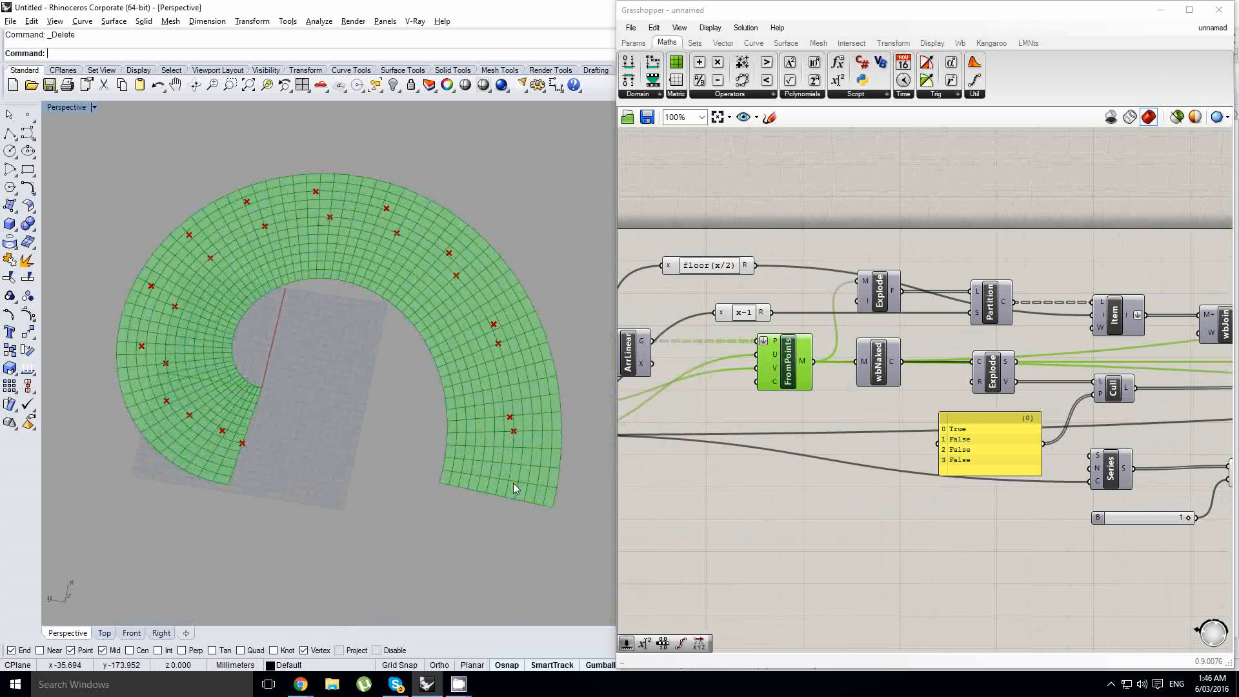
right_click_drag(513, 482, 284, 381)
scroll(280, 374, "up", 4)
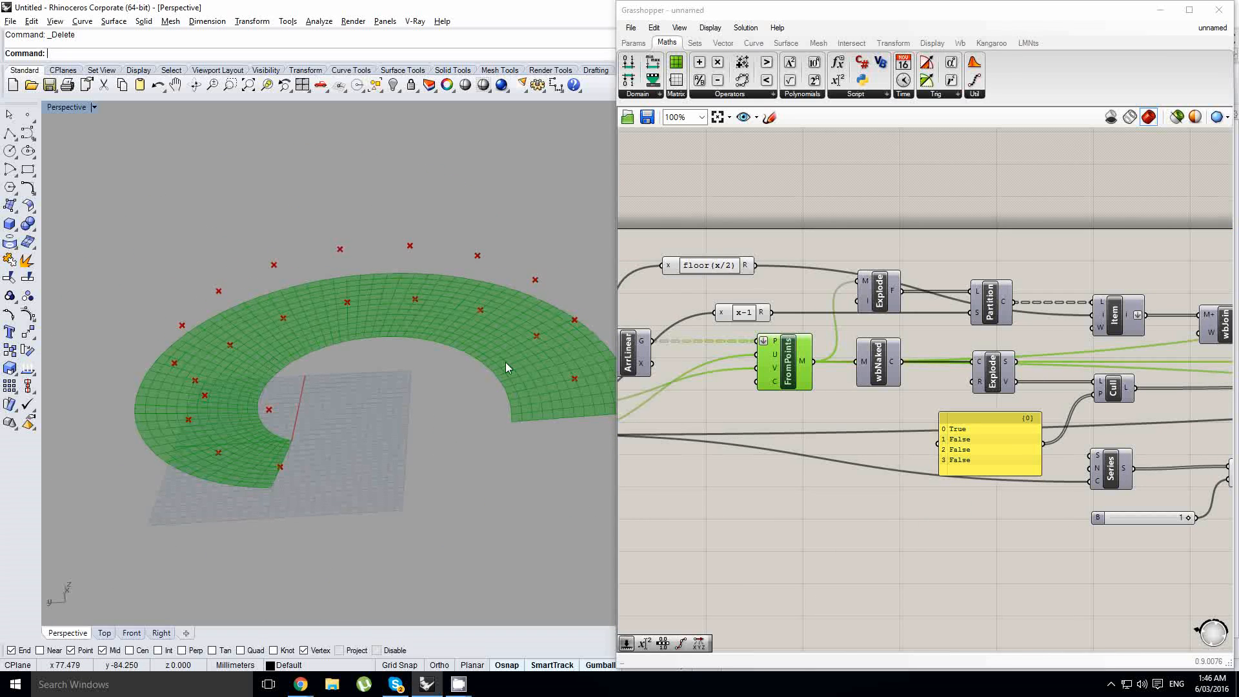
- Shift the Springs, Kangaroo and downstream components away from the second ReMap to make room for the rest length chain
right_click_drag(1068, 265, 730, 286)
scroll(752, 288, "down", 2)
right_click_drag(1173, 325, 786, 346)
scroll(914, 316, "up", 2)
left_click(1031, 315)
right_click_drag(1033, 315, 913, 320)
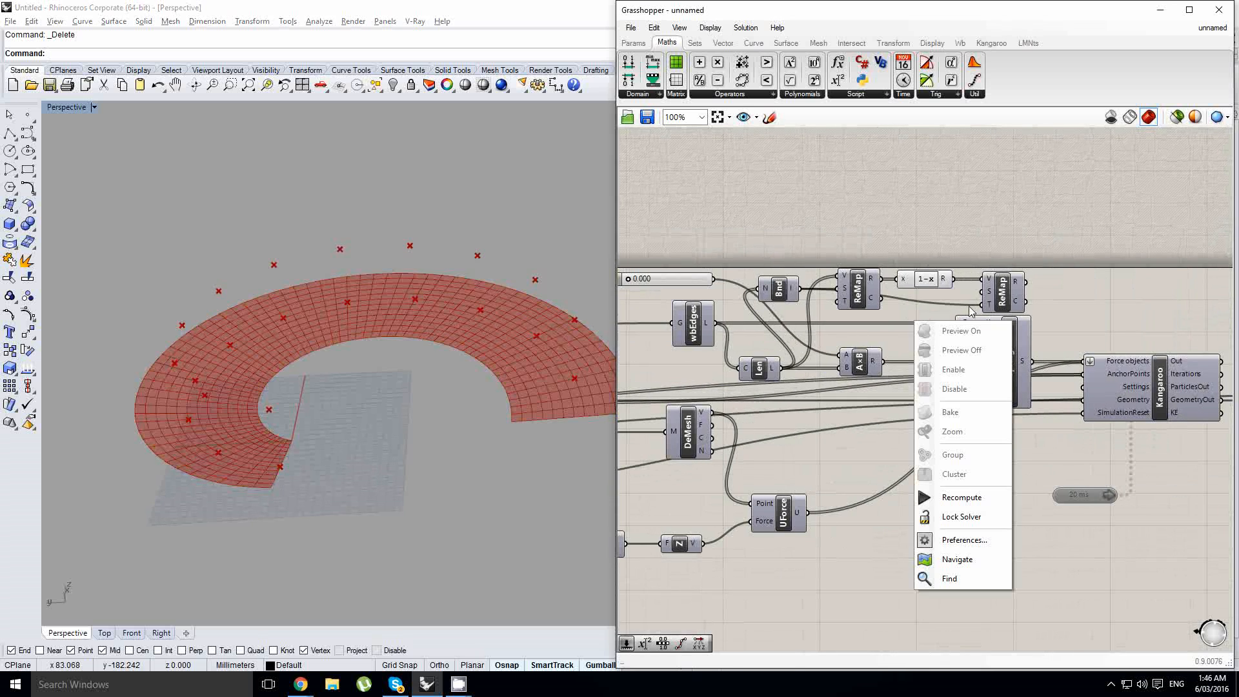
left_click(1045, 314)
scroll(1136, 339, "down", 3)
right_click_drag(1135, 339, 854, 331)
left_click_drag(1119, 473, 761, 339)
- Place the Multiplication component and its factor slider before Springs, and feed the second ReMap's mapped output into its B input
scroll(806, 339, "up", 3)
scroll(823, 335, "up", 1)
left_click(813, 323)
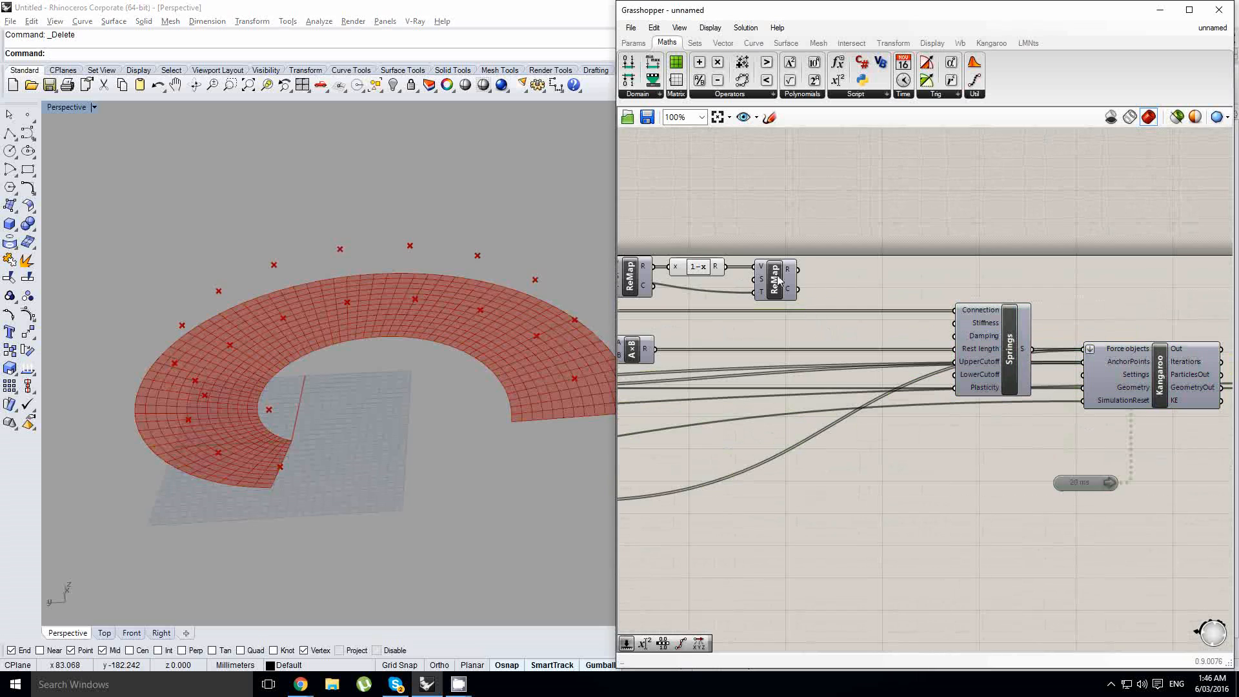
right_click_drag(794, 287, 958, 329)
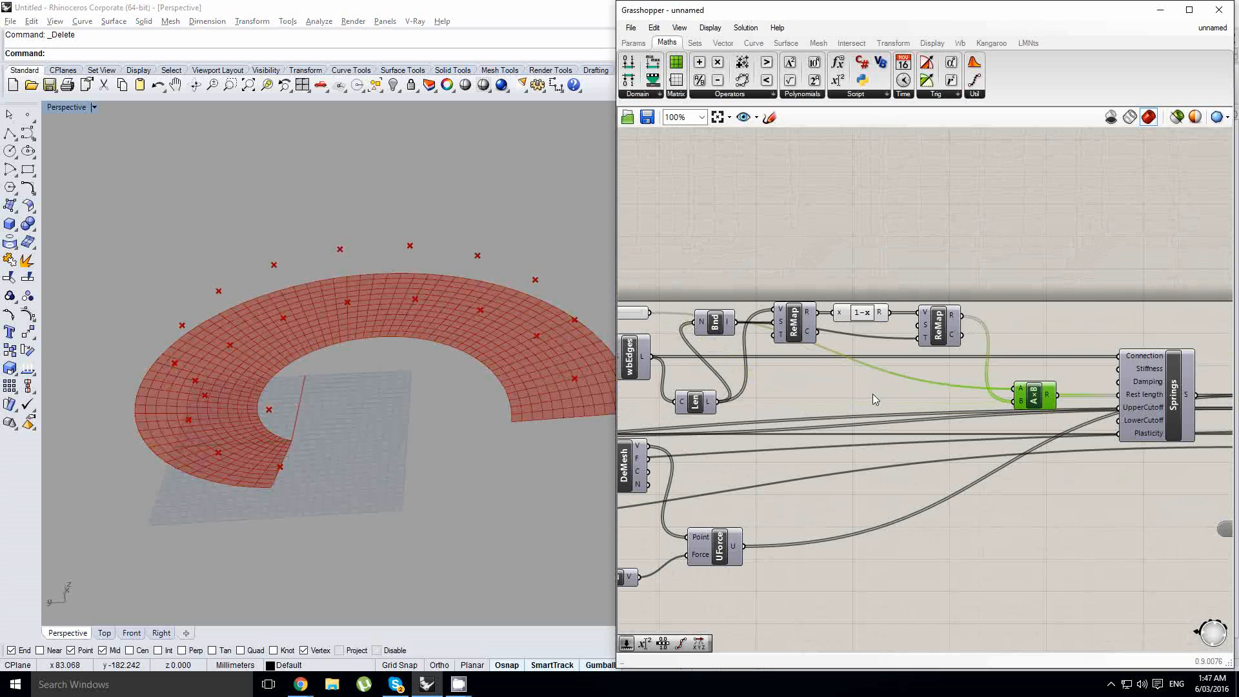
right_click_drag(872, 394, 807, 375)
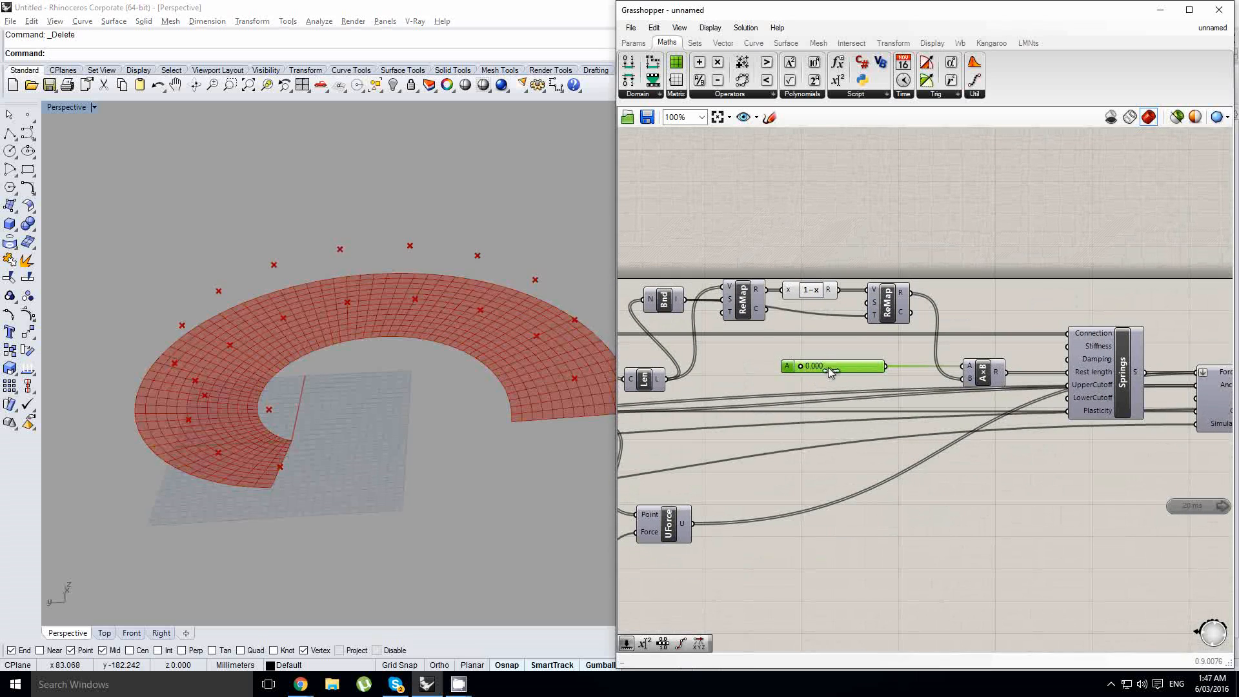
- Run the Kangaroo simulation with the rest length factor set to 1.000 and preview the SrfGrid surface
right_click_drag(1118, 415, 896, 397)
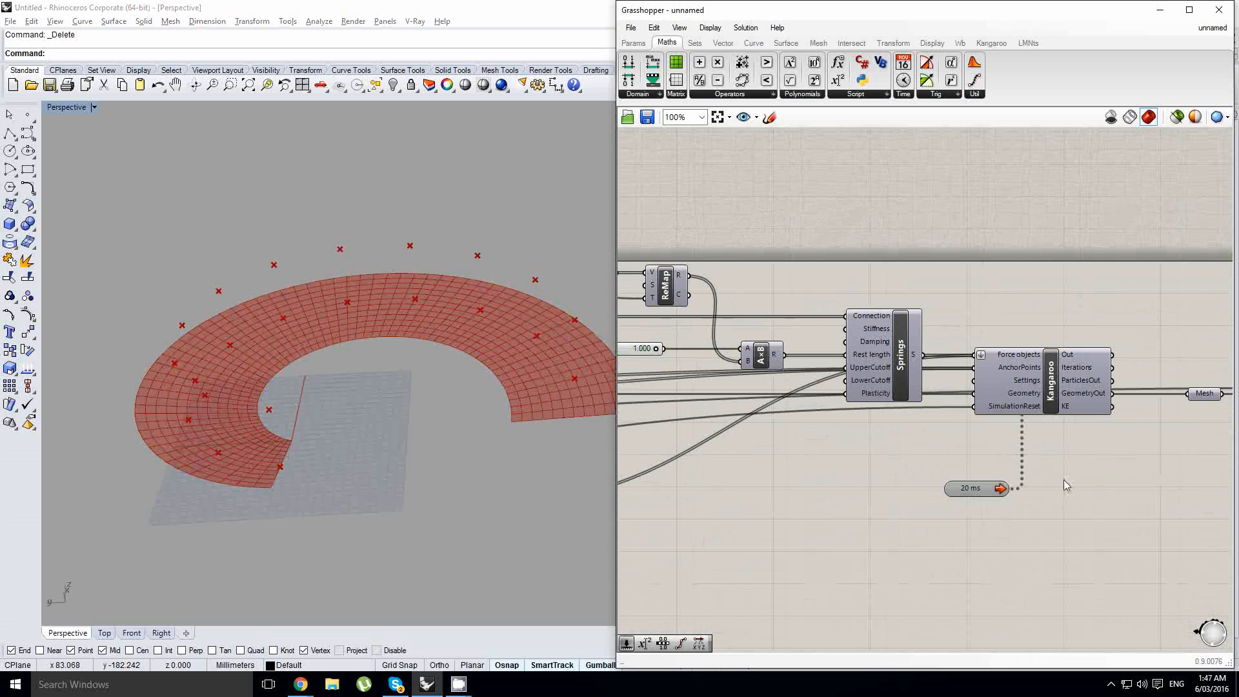
right_click_drag(1063, 479, 873, 451)
left_click(1060, 387)
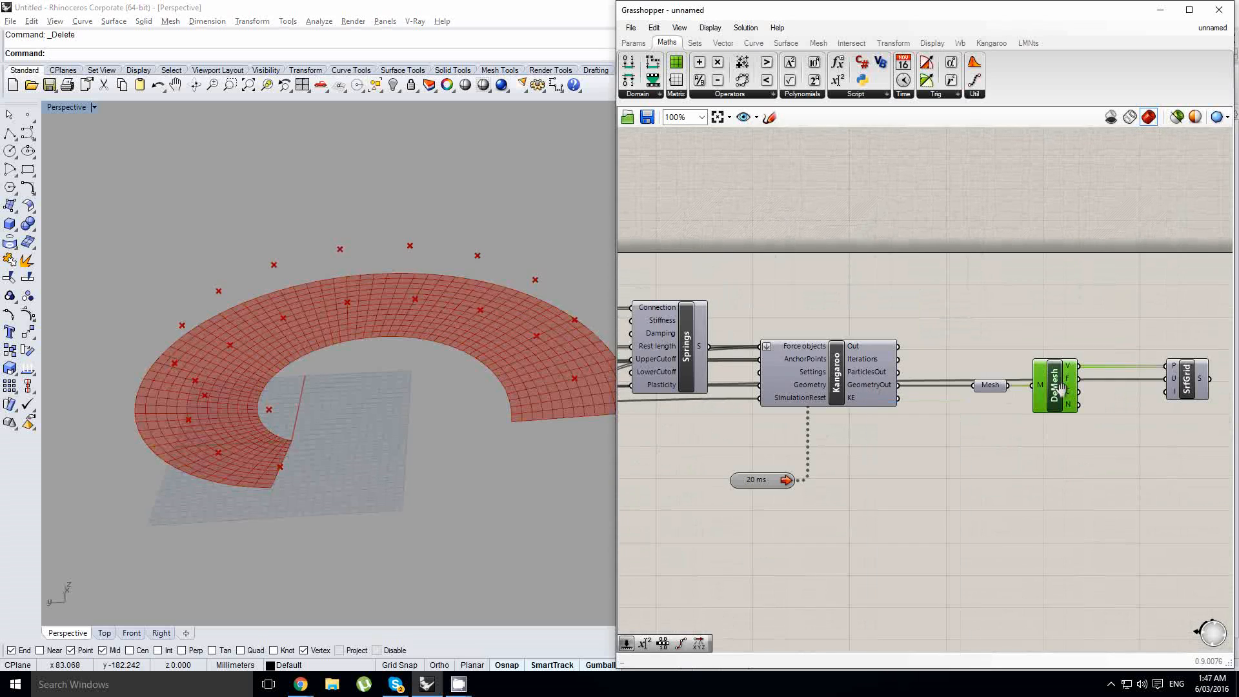
middle_click(1187, 385)
left_click(1106, 369)
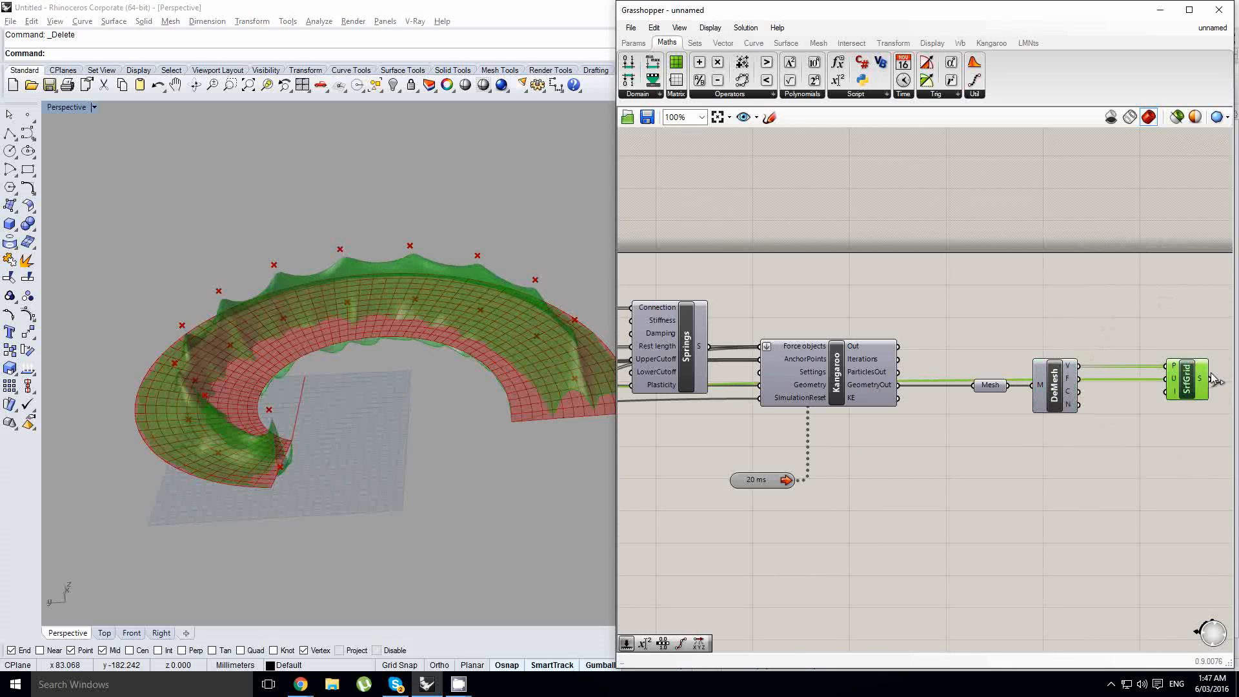
- Disable the DeMesh component feeding SrfGrid and turn on the preview of the Mesh parameter after Kangaroo
left_click(1054, 384)
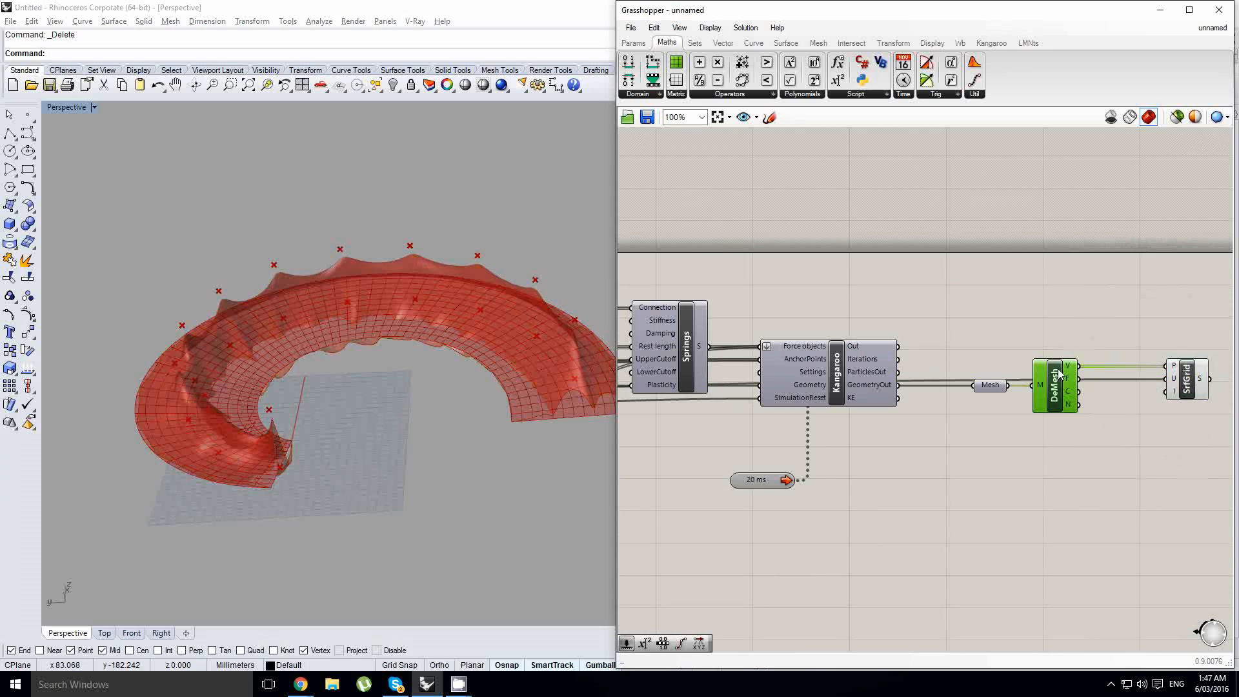
middle_click(1057, 372)
left_click(1115, 371)
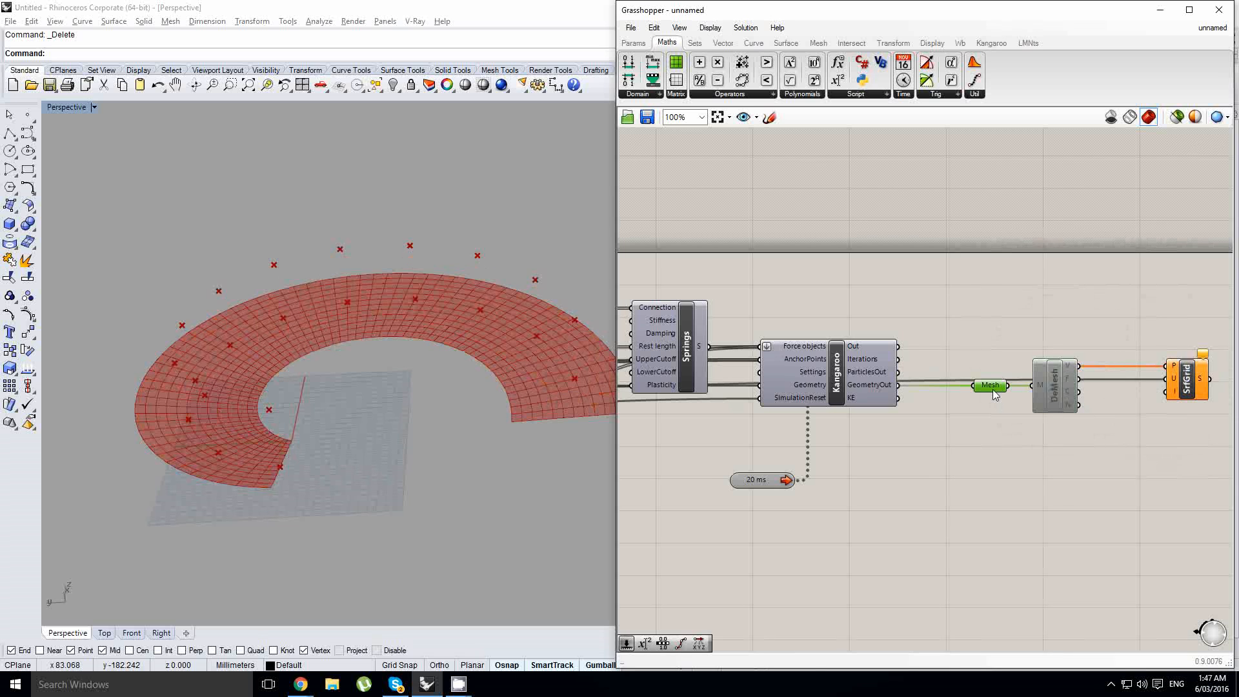
middle_click(991, 389)
left_click(1014, 366)
scroll(435, 312, "up", 4)
mouse_move(410, 315)
right_mouse_down()
mouse_move(435, 311)
mouse_move(409, 294)
mouse_move(387, 311)
right_mouse_up()
- Turn off the preview of the flat FromPoints mesh so only the relaxed mesh shows
right_click_drag(735, 413, 1110, 407)
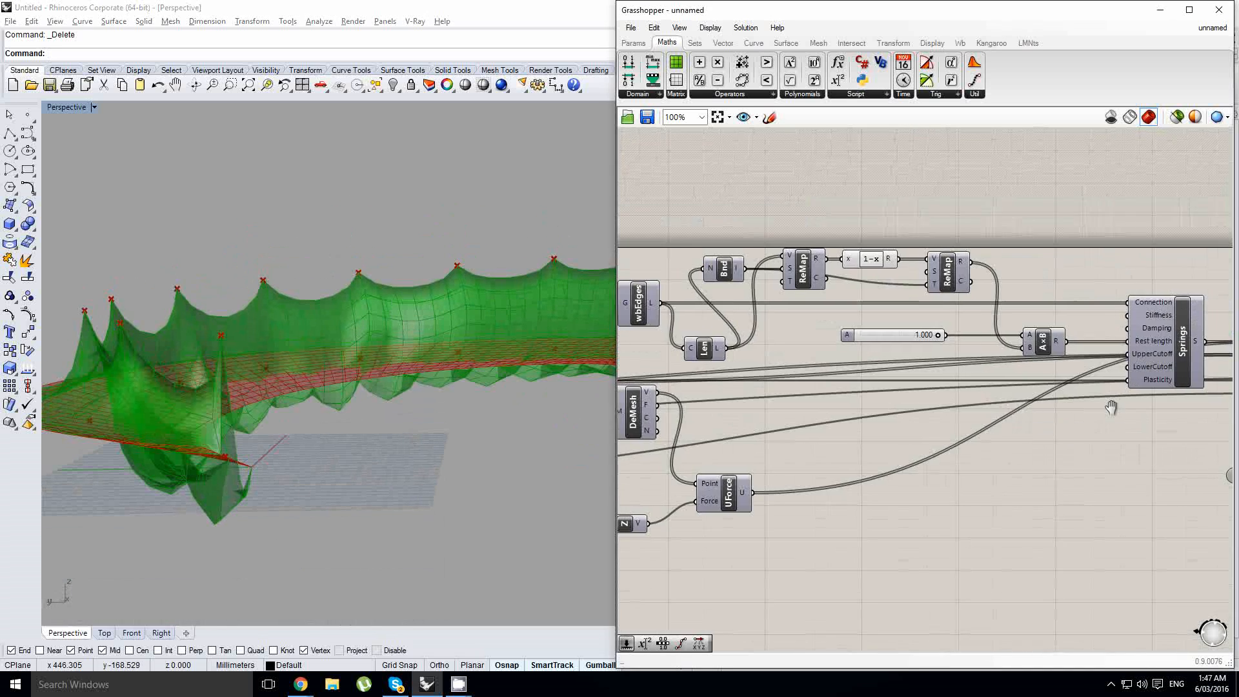
scroll(1110, 407, "down", 3)
right_click_drag(380, 361, 388, 438)
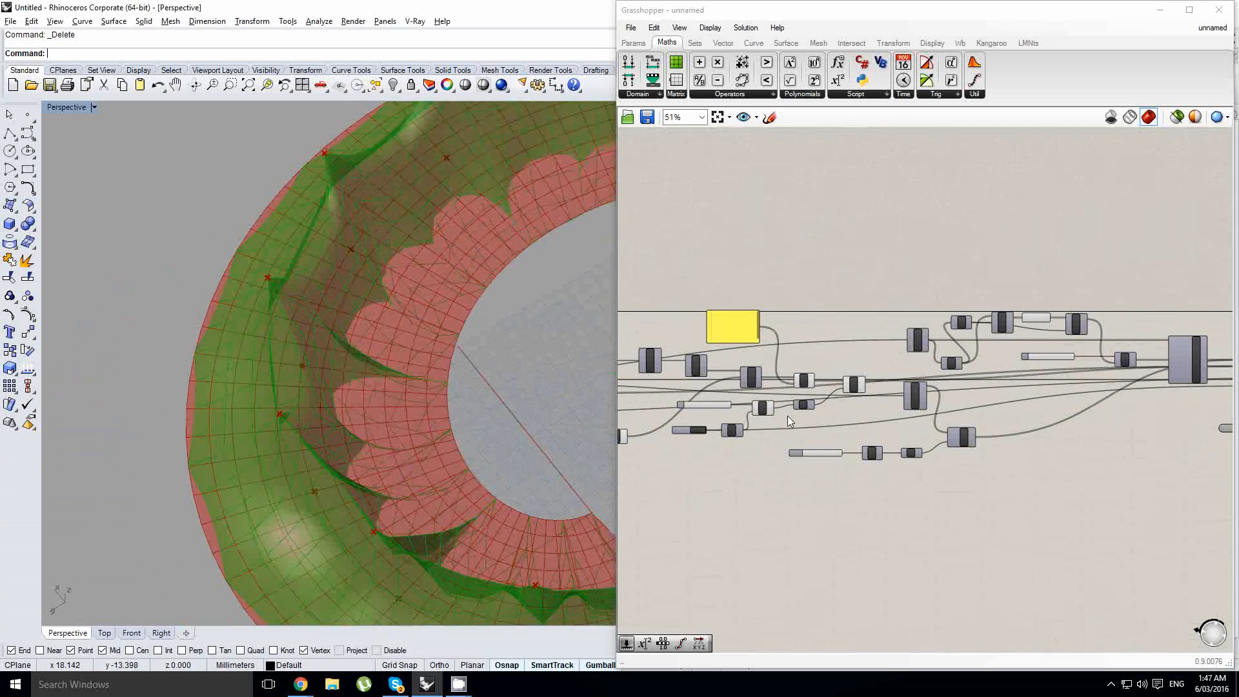
right_click_drag(787, 415, 989, 426)
right_click_drag(739, 391, 1043, 418)
scroll(894, 409, "up", 2)
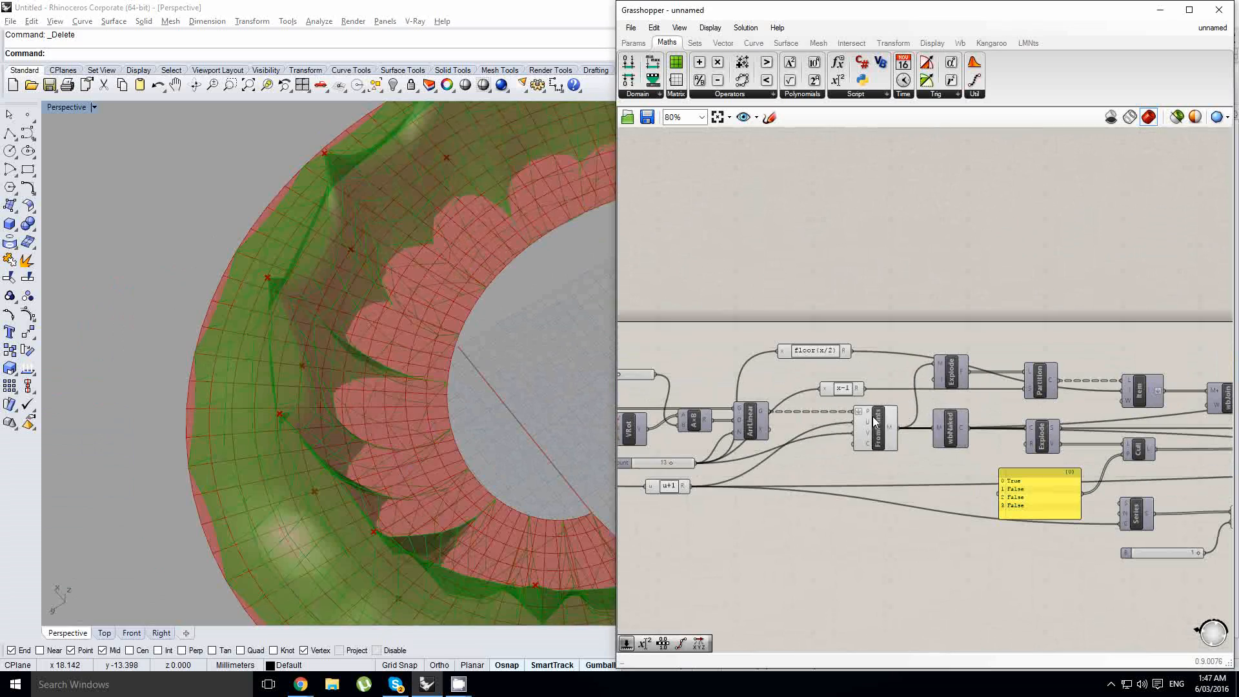
left_click(873, 421)
middle_click(873, 418)
left_click(909, 391)
right_click_drag(448, 384, 502, 405)
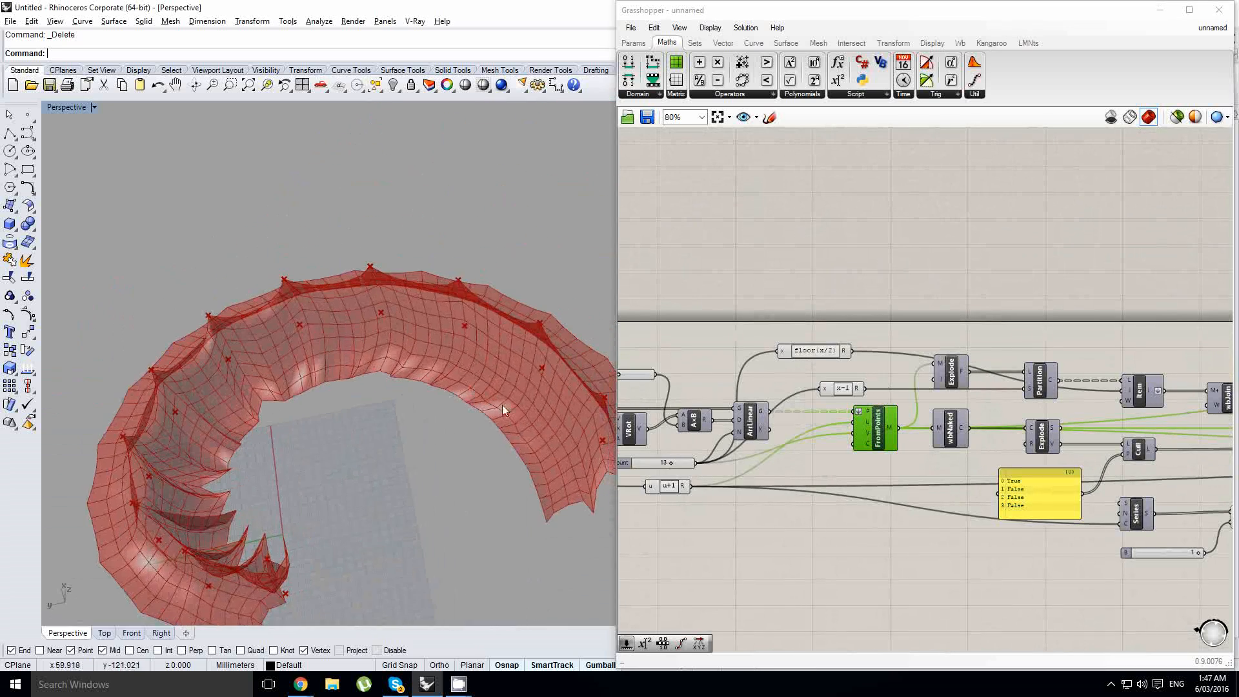
- Check that the rest length factor is at its 1.000 limit and examine the folds at the spiral's narrow end
right_click_drag(1129, 480, 709, 466)
right_click_drag(982, 478, 731, 460)
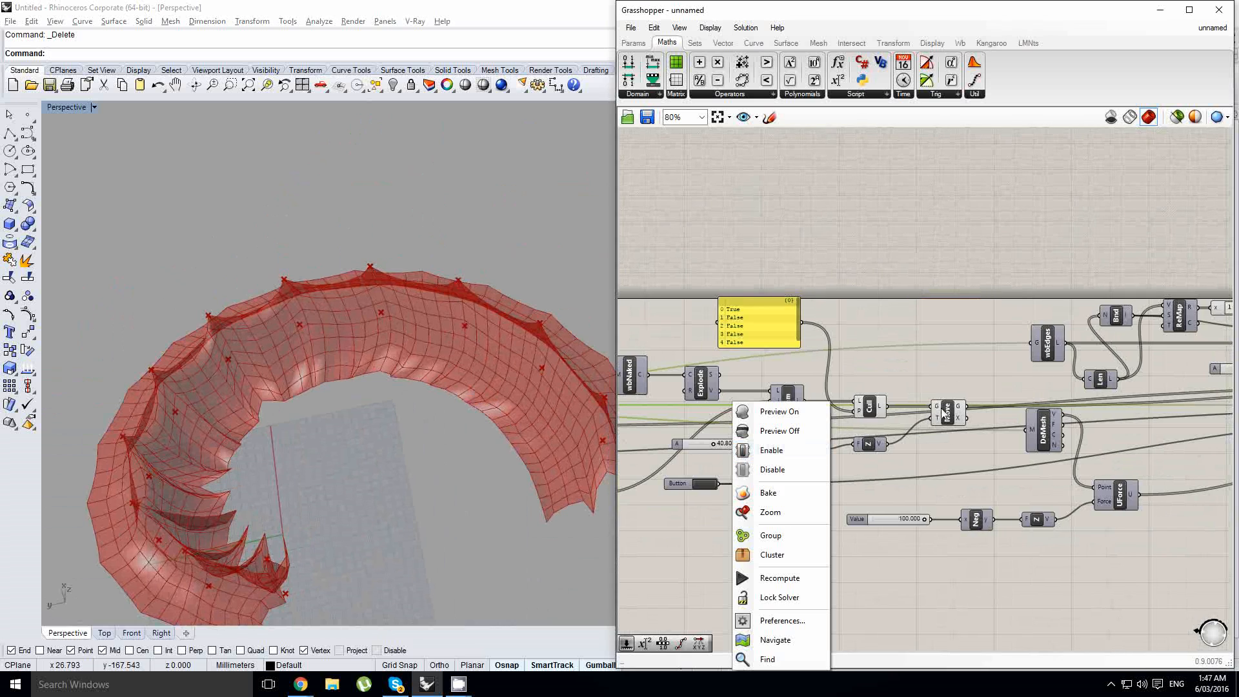
right_click_drag(1063, 420, 729, 434)
scroll(906, 405, "up", 2)
scroll(961, 389, "up", 1)
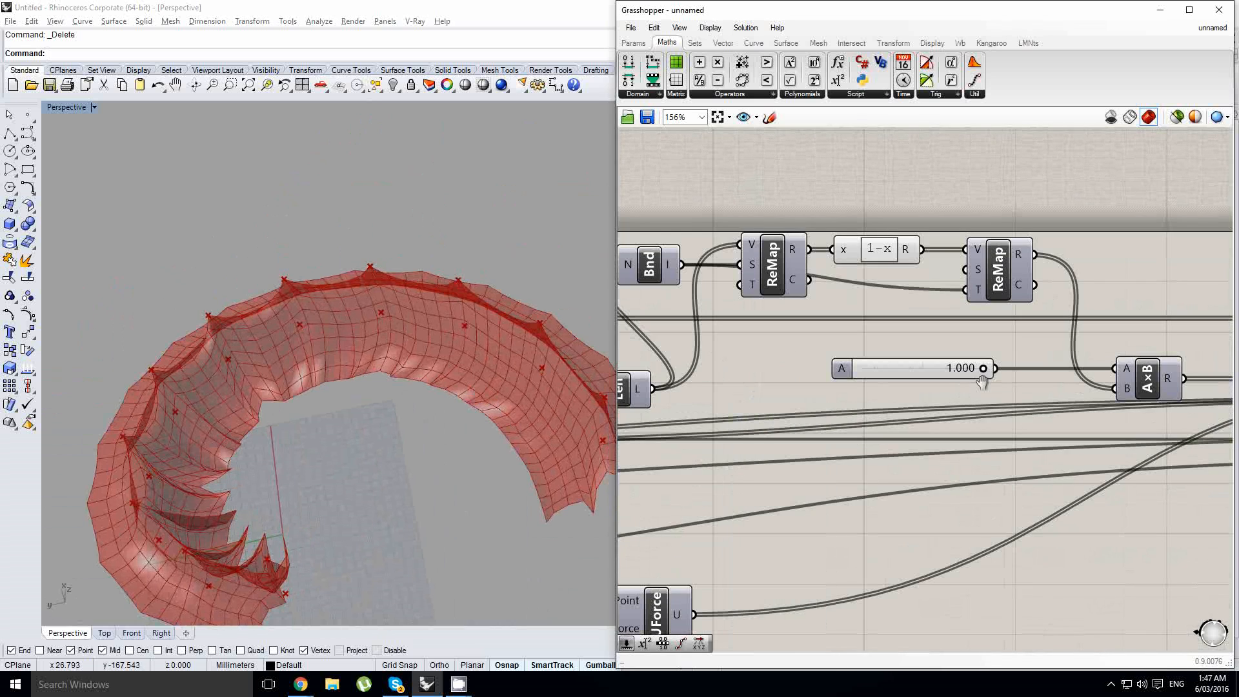
left_click_drag(983, 371, 1062, 378)
right_click_drag(238, 438, 257, 387)
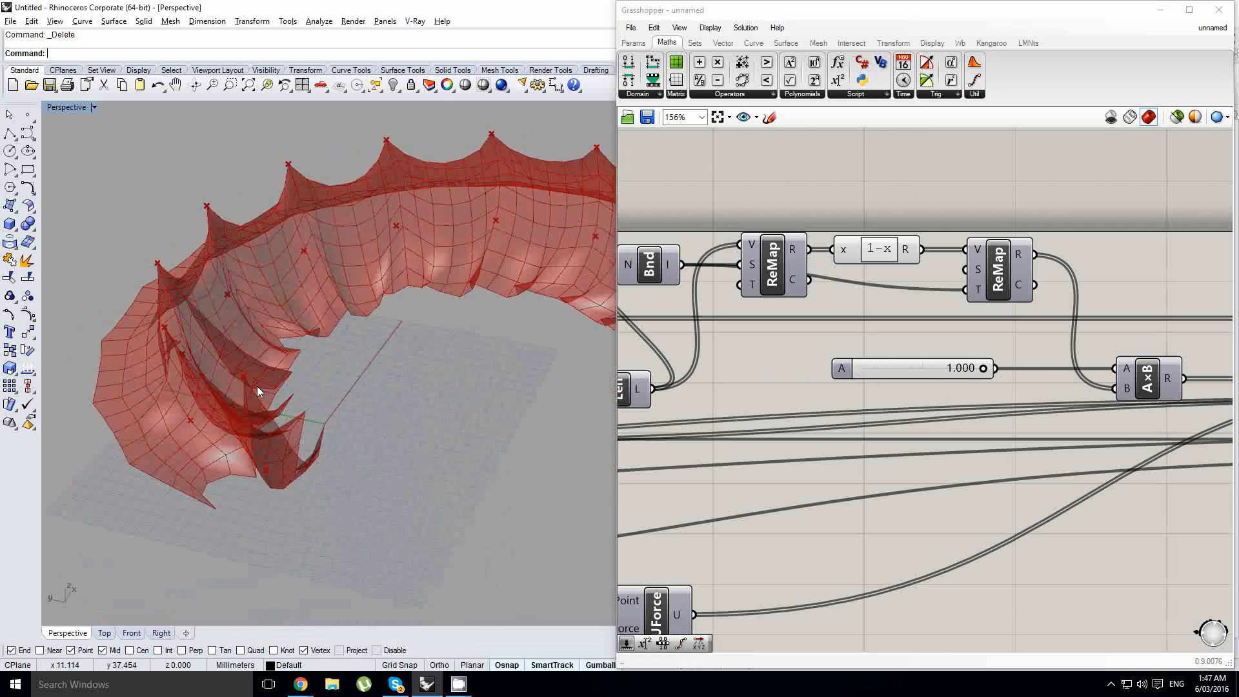
- Reset the Kangaroo simulation with the Button component and review the relaxed mesh from several angles
scroll(257, 387, "down", 2)
right_click_drag(1225, 453, 632, 375)
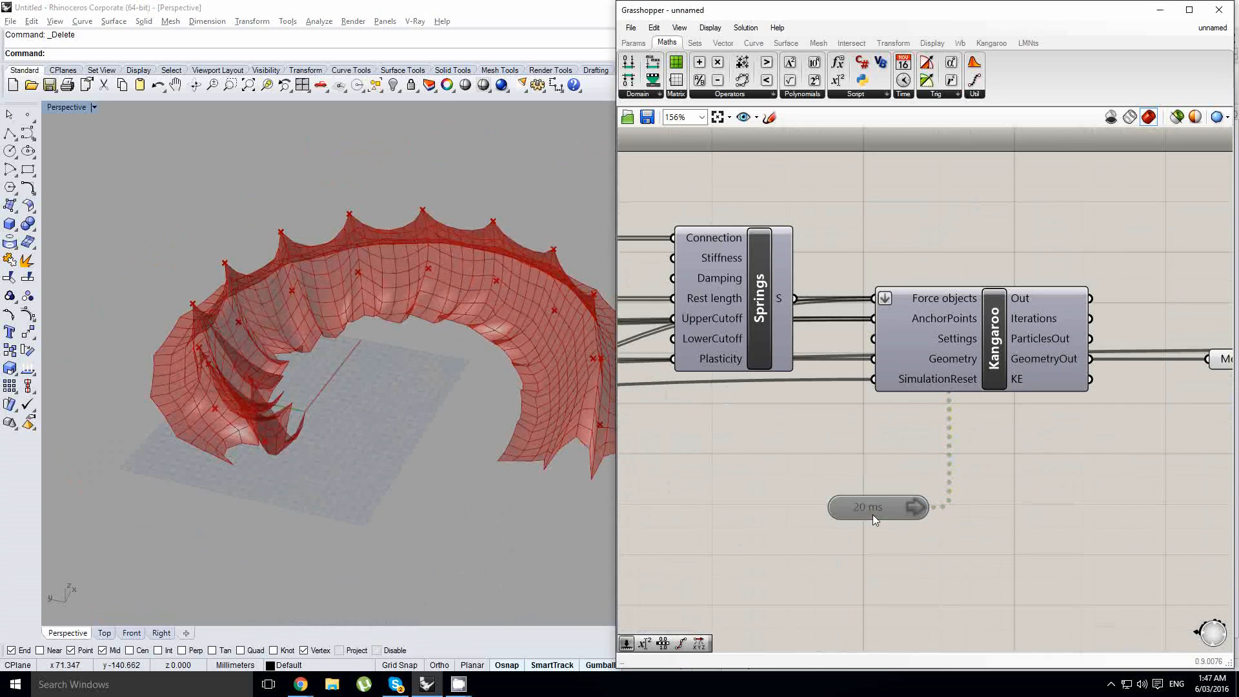
scroll(1181, 406, "down", 6)
scroll(888, 409, "up", 5)
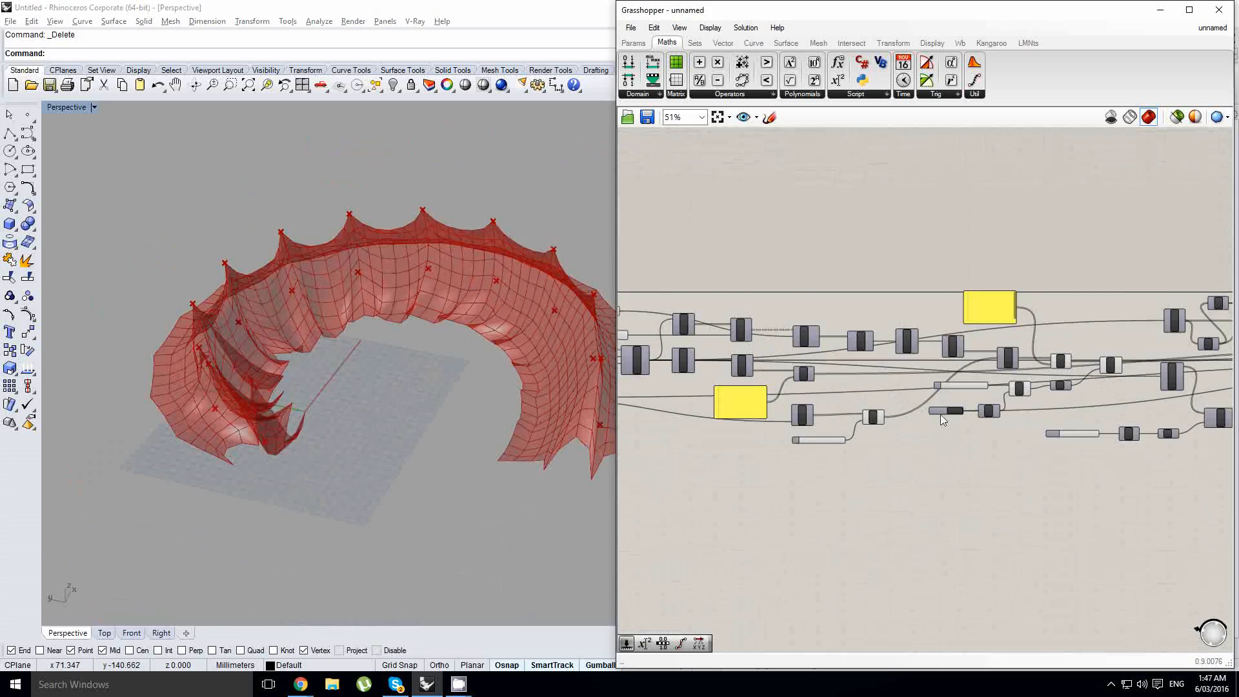
left_click(955, 407)
scroll(499, 433, "up", 2)
right_click_drag(501, 433, 459, 446)
scroll(467, 380, "up", 2)
scroll(539, 363, "down", 3)
mouse_move(434, 386)
right_mouse_down()
mouse_move(404, 409)
mouse_move(441, 407)
right_mouse_up()
- Feed the edge lengths from Len directly into the Multiplication's B input, replacing the second ReMap's output
right_click_drag(1019, 388, 824, 406)
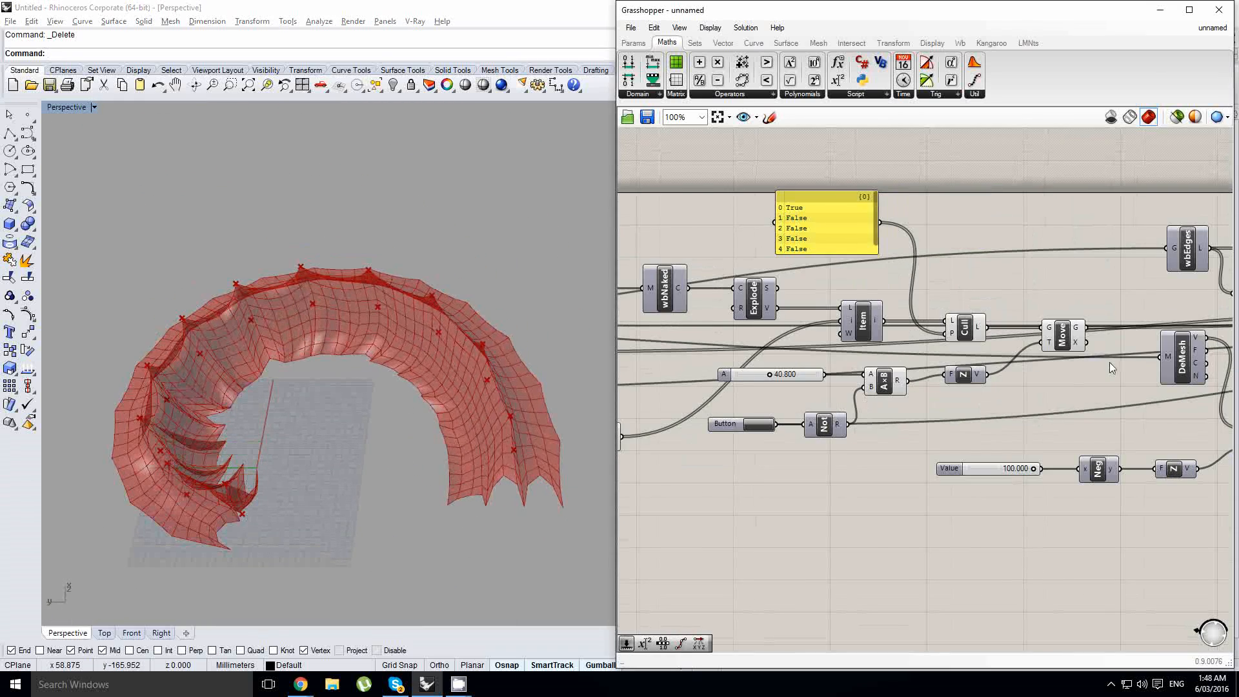
right_click_drag(1069, 366, 763, 394)
right_click_drag(894, 366, 972, 394)
scroll(860, 369, "up", 4)
right_click(780, 386)
scroll(831, 369, "down", 3)
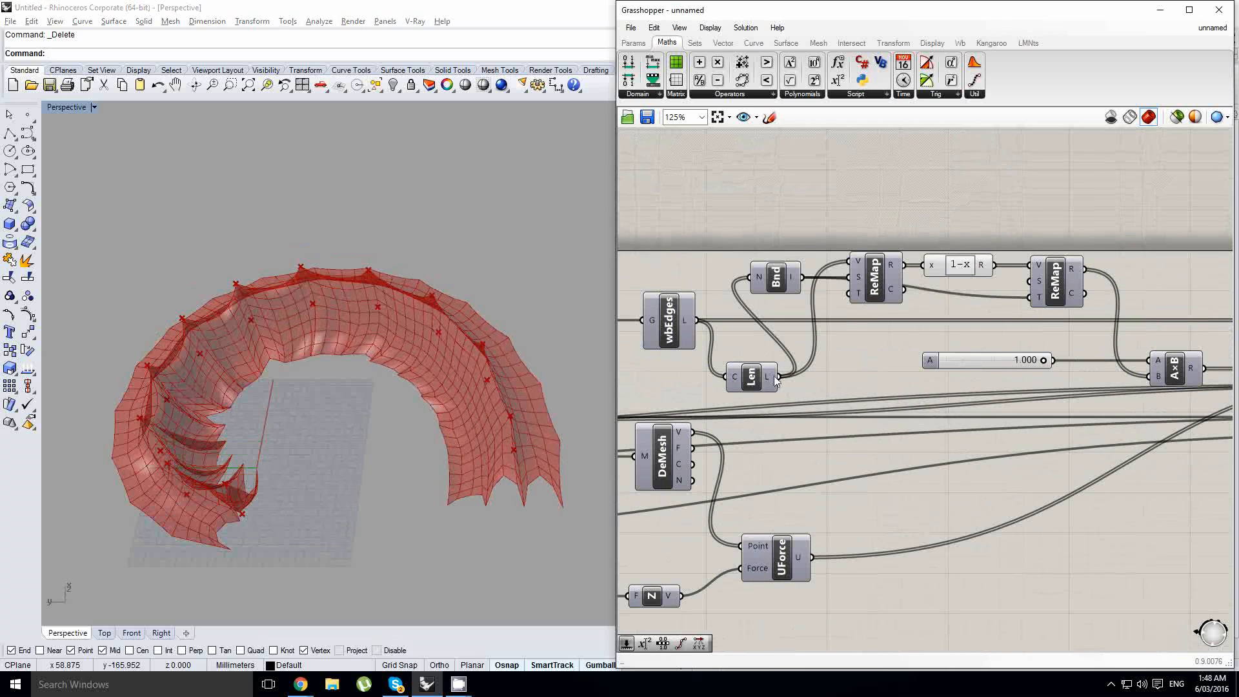
left_click_drag(1152, 381, 1151, 379)
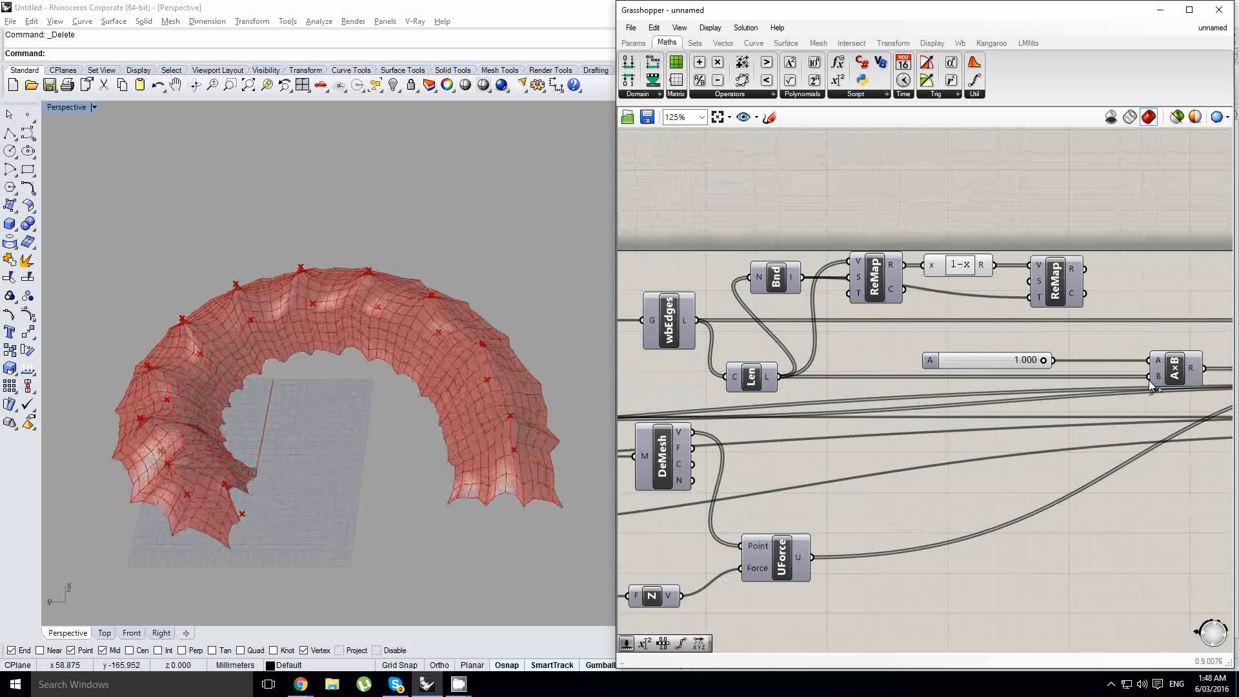
- Set the rest length factor to 0.000 and review the membrane's shape at an angle
left_click_drag(1043, 361, 880, 378)
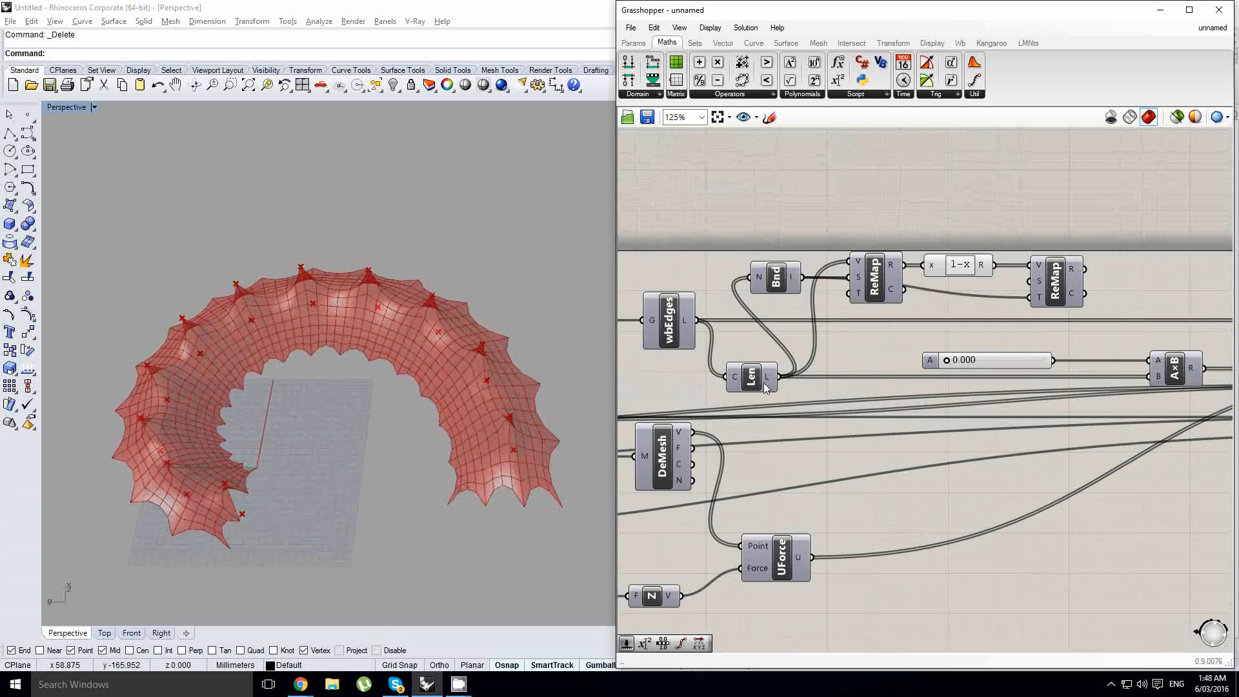
right_click_drag(426, 387, 419, 349)
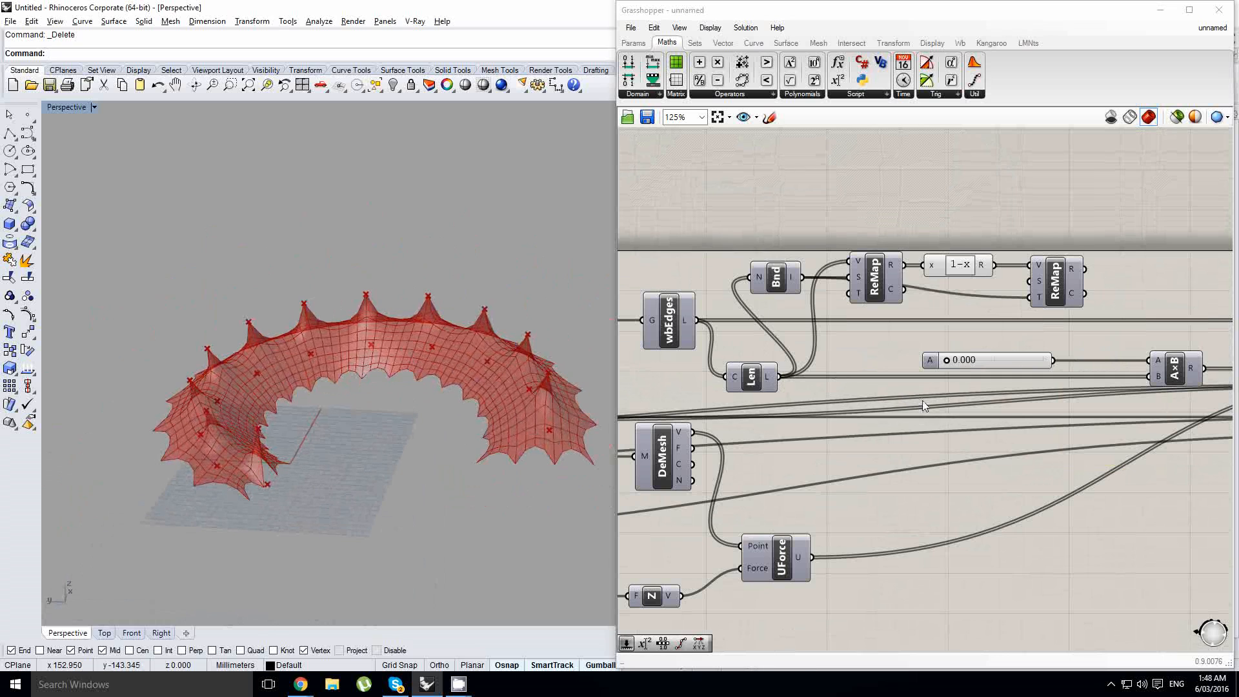
right_click_drag(480, 377, 375, 346)
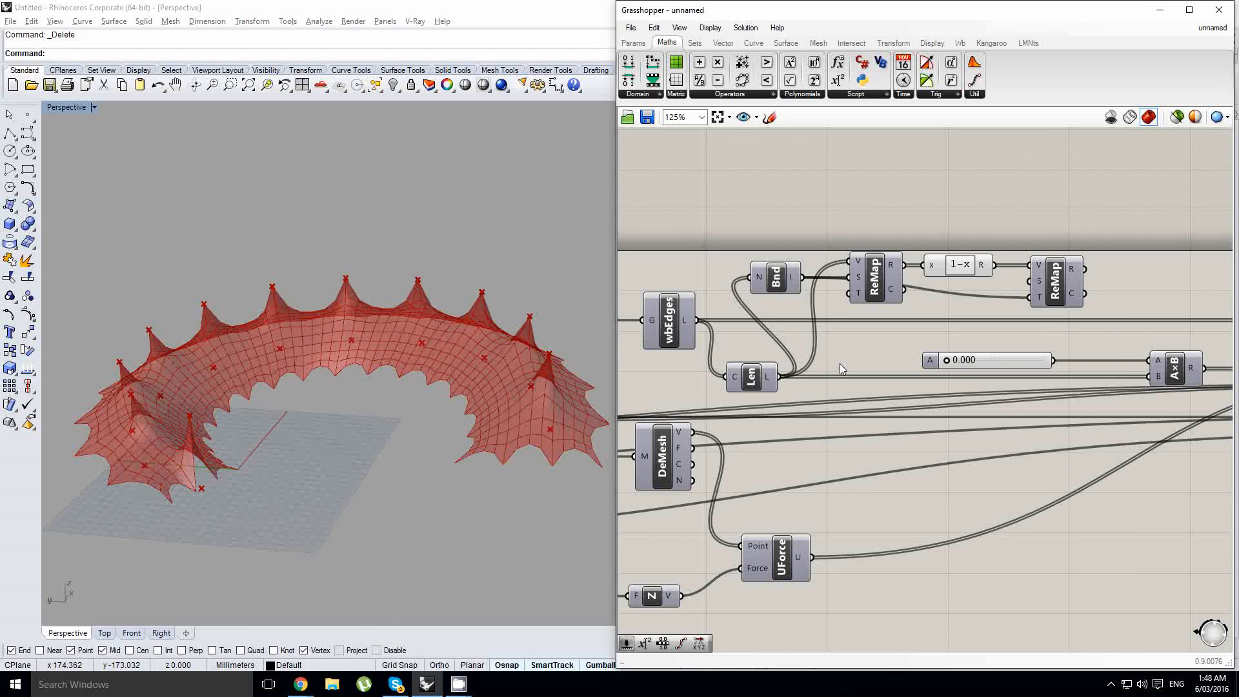
key("alt+Tab")
key("Tab")
key("Tab")
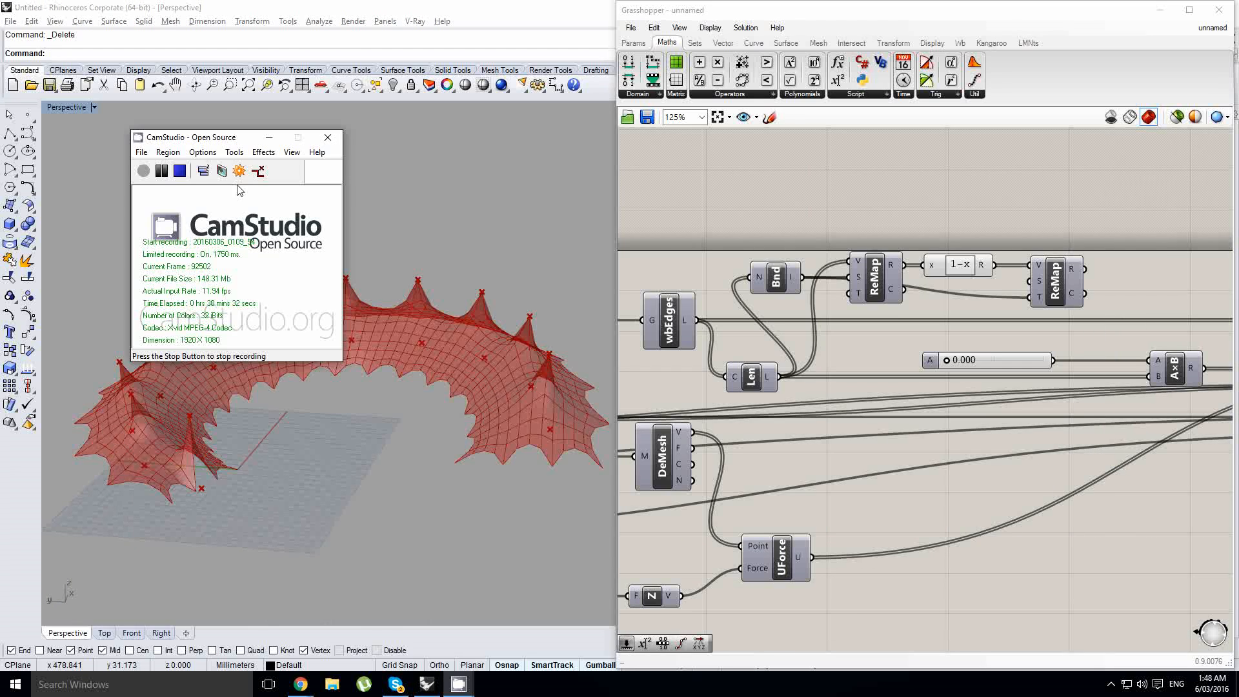